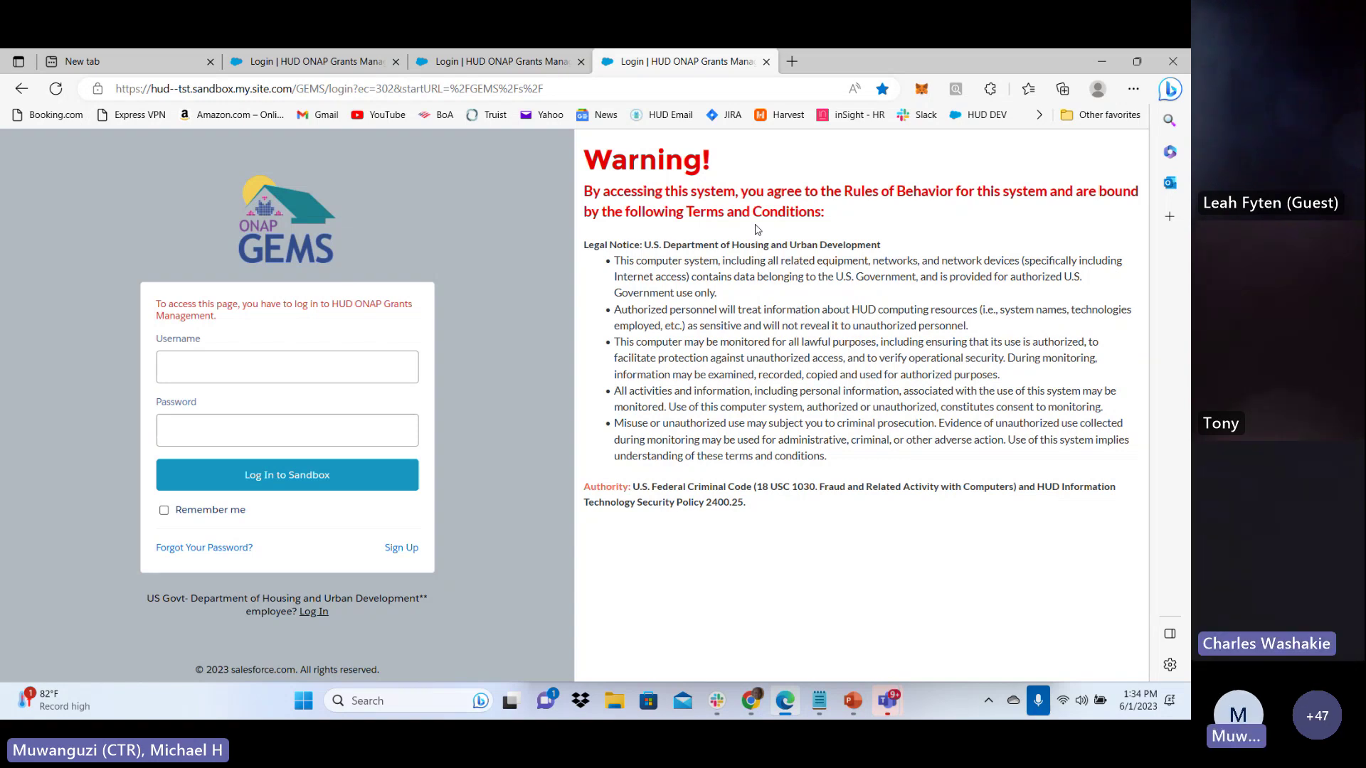
Start a self-registration with Alaska as the ONAP Region and continue to the details form
{"action": "left_click", "coordinate": [403, 553]}
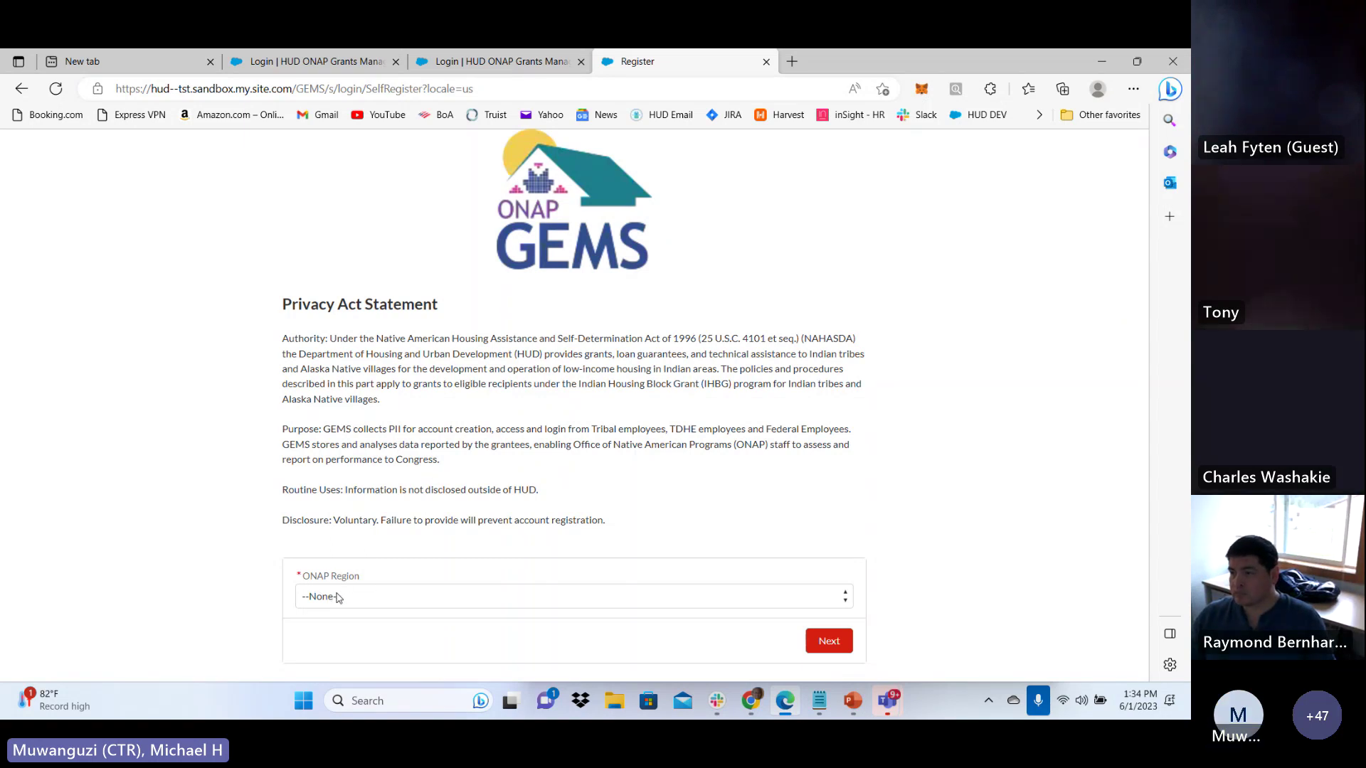
{"action": "left_click", "coordinate": [338, 598]}
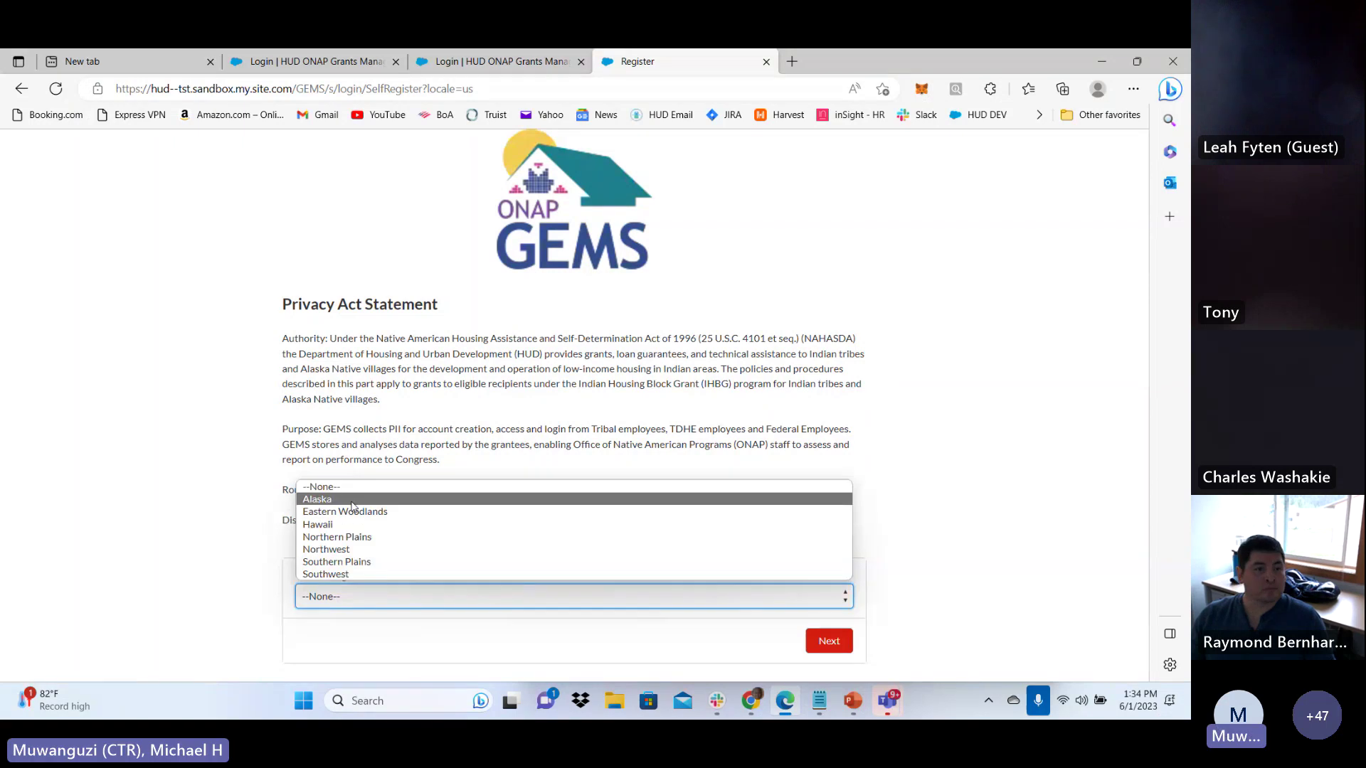
{"action": "left_click", "coordinate": [351, 504]}
{"action": "left_click", "coordinate": [825, 643]}
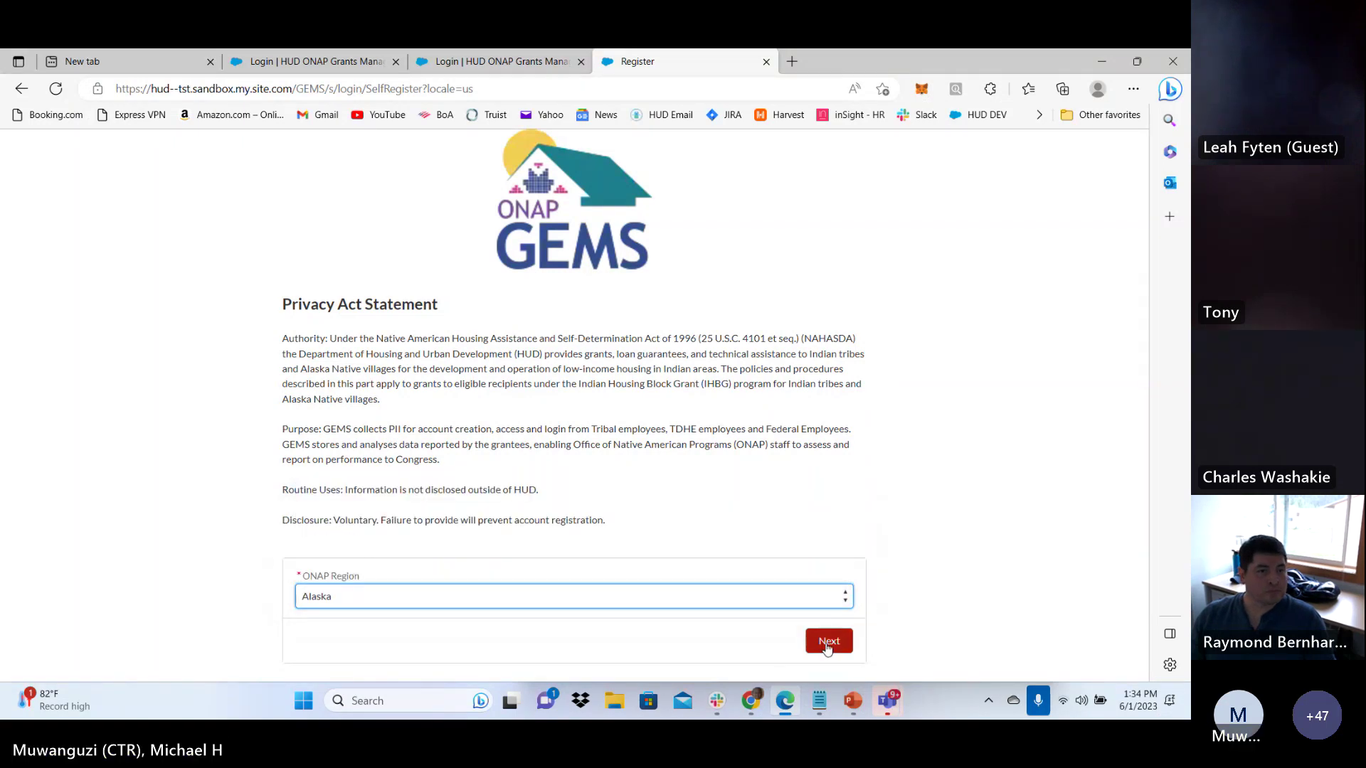
Search 'Cedar' and select Cedar Tribe A as the Tribe/TDHE
{"action": "scroll", "coordinate": [788, 569], "scroll_direction": "down", "scroll_amount": 4}
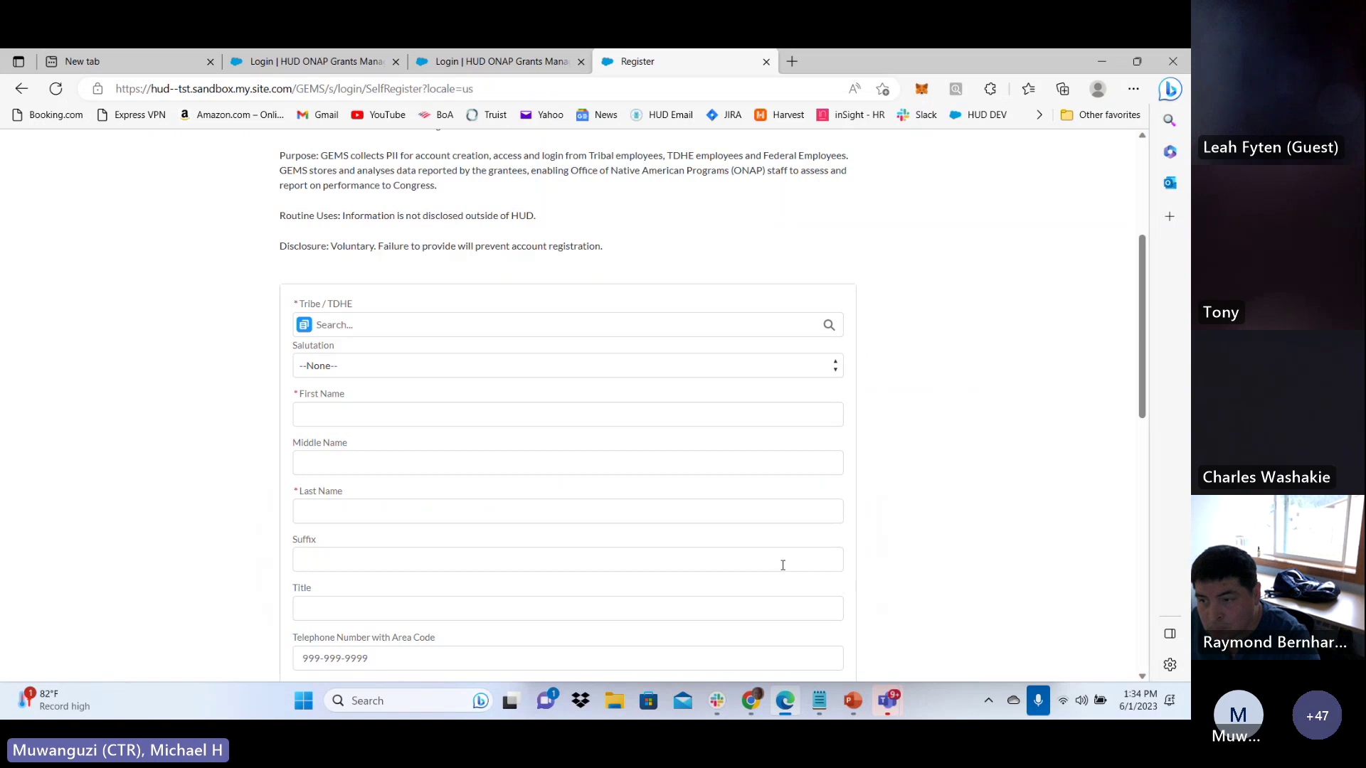
{"action": "scroll", "coordinate": [228, 385], "scroll_direction": "down", "scroll_amount": 8}
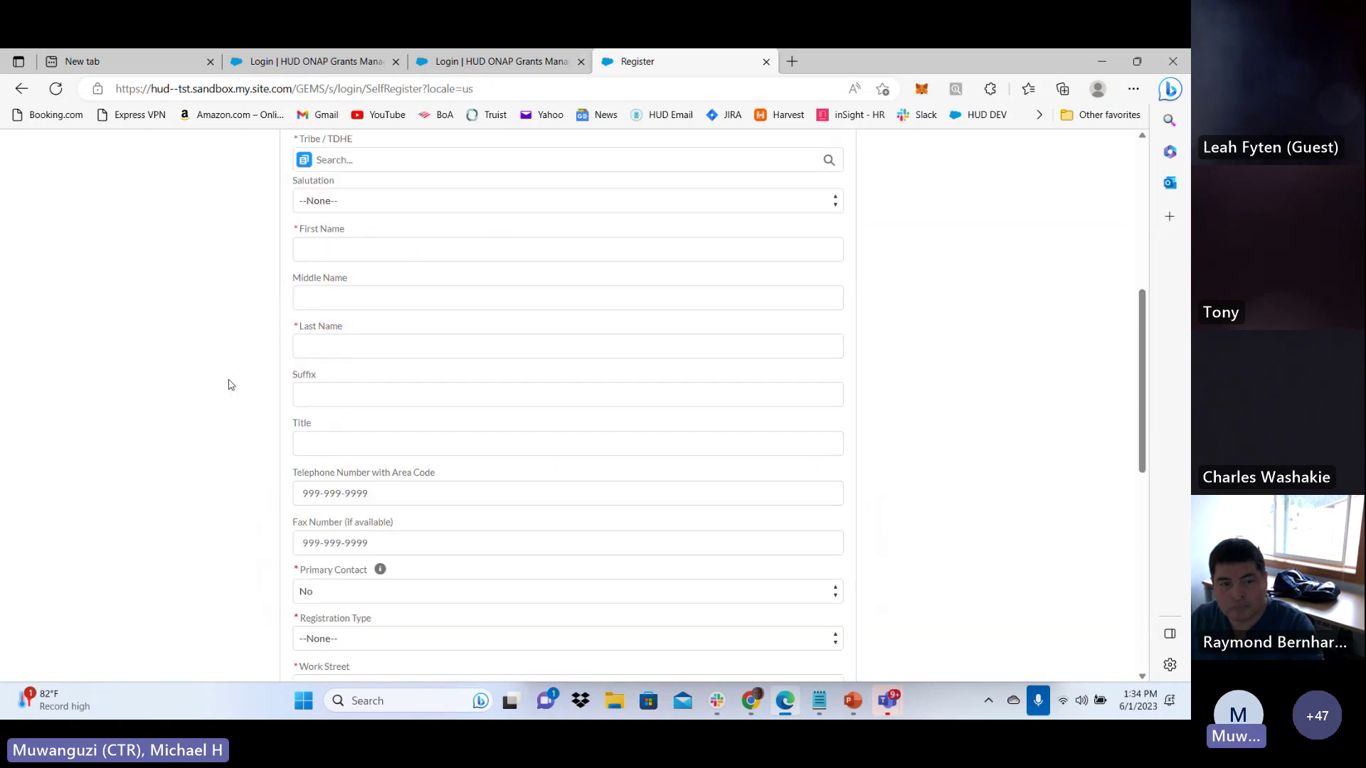
{"action": "scroll", "coordinate": [228, 385], "scroll_direction": "down", "scroll_amount": 3}
{"action": "scroll", "coordinate": [229, 385], "scroll_direction": "up", "scroll_amount": 12}
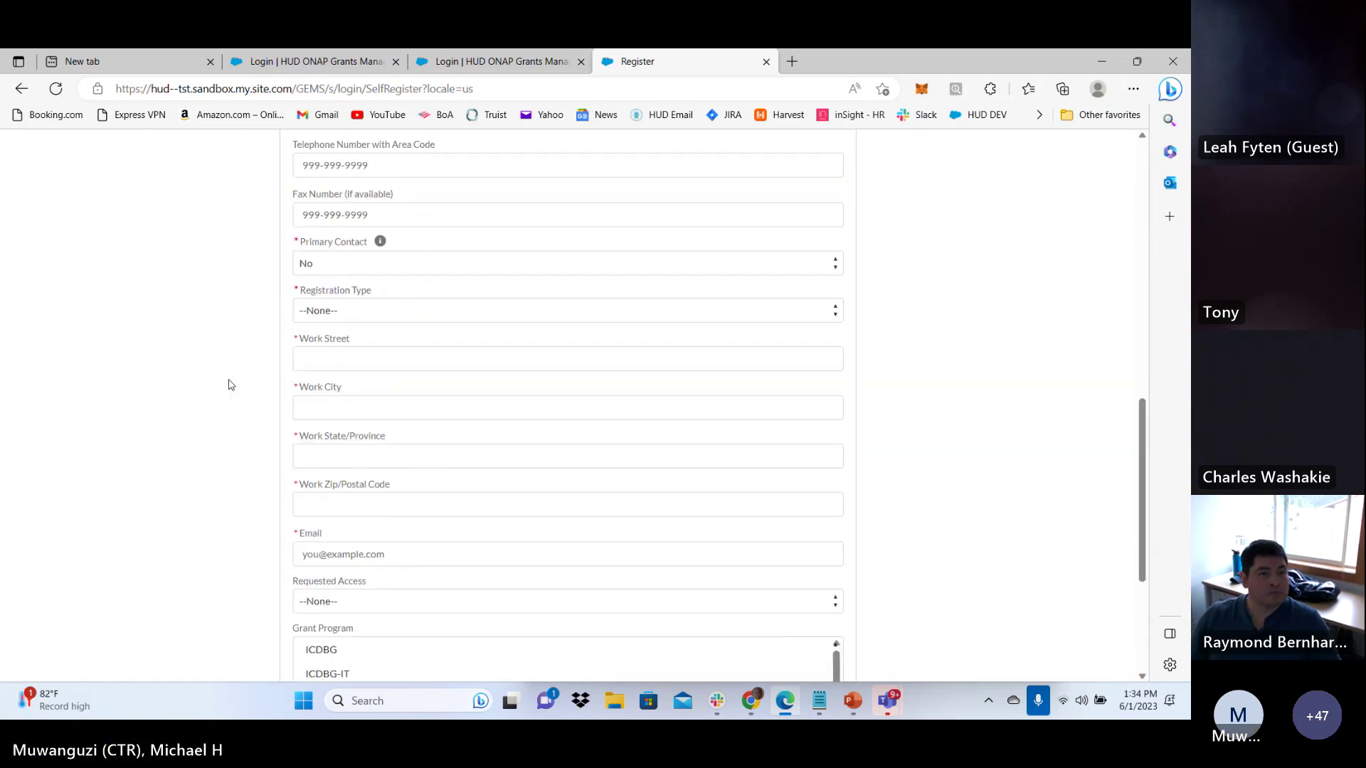
{"action": "scroll", "coordinate": [229, 385], "scroll_direction": "up", "scroll_amount": 2}
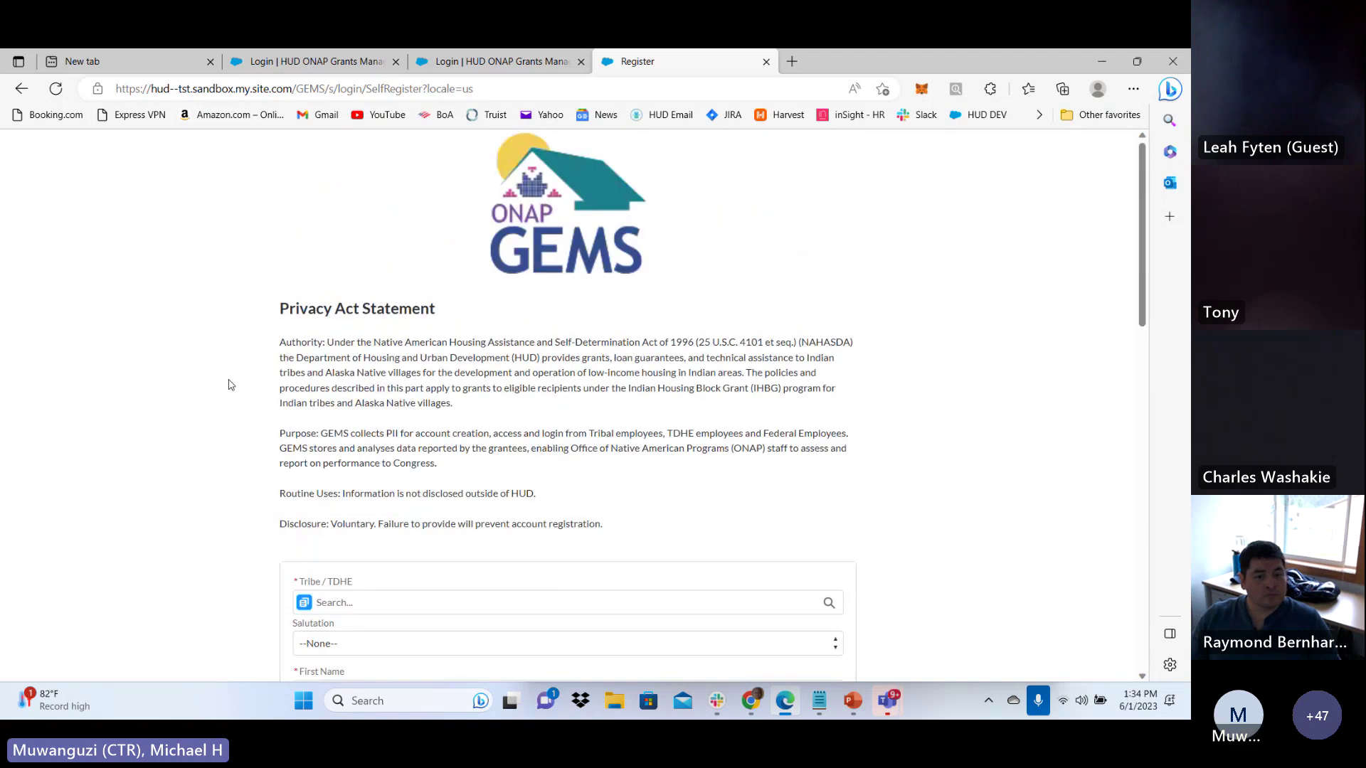
{"action": "scroll", "coordinate": [244, 351], "scroll_direction": "down", "scroll_amount": 4}
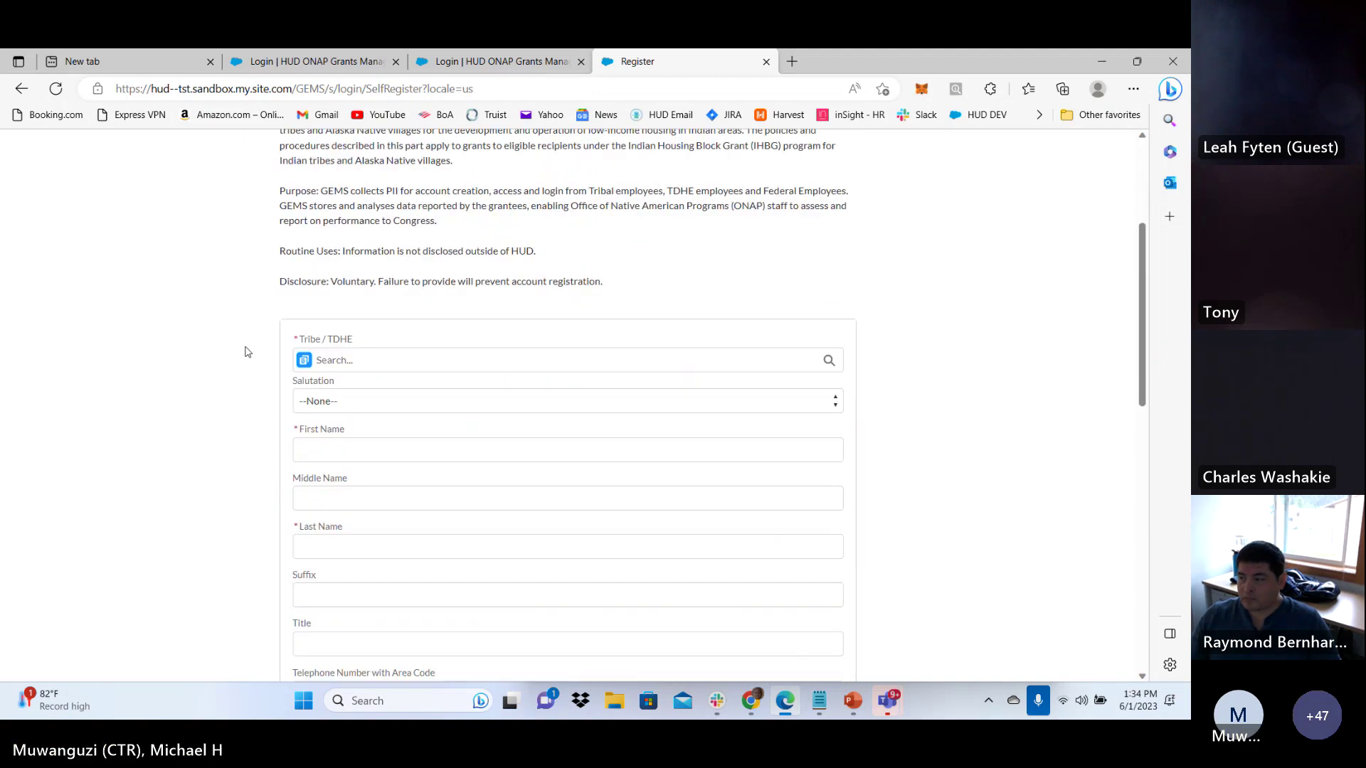
{"action": "left_click", "coordinate": [377, 350]}
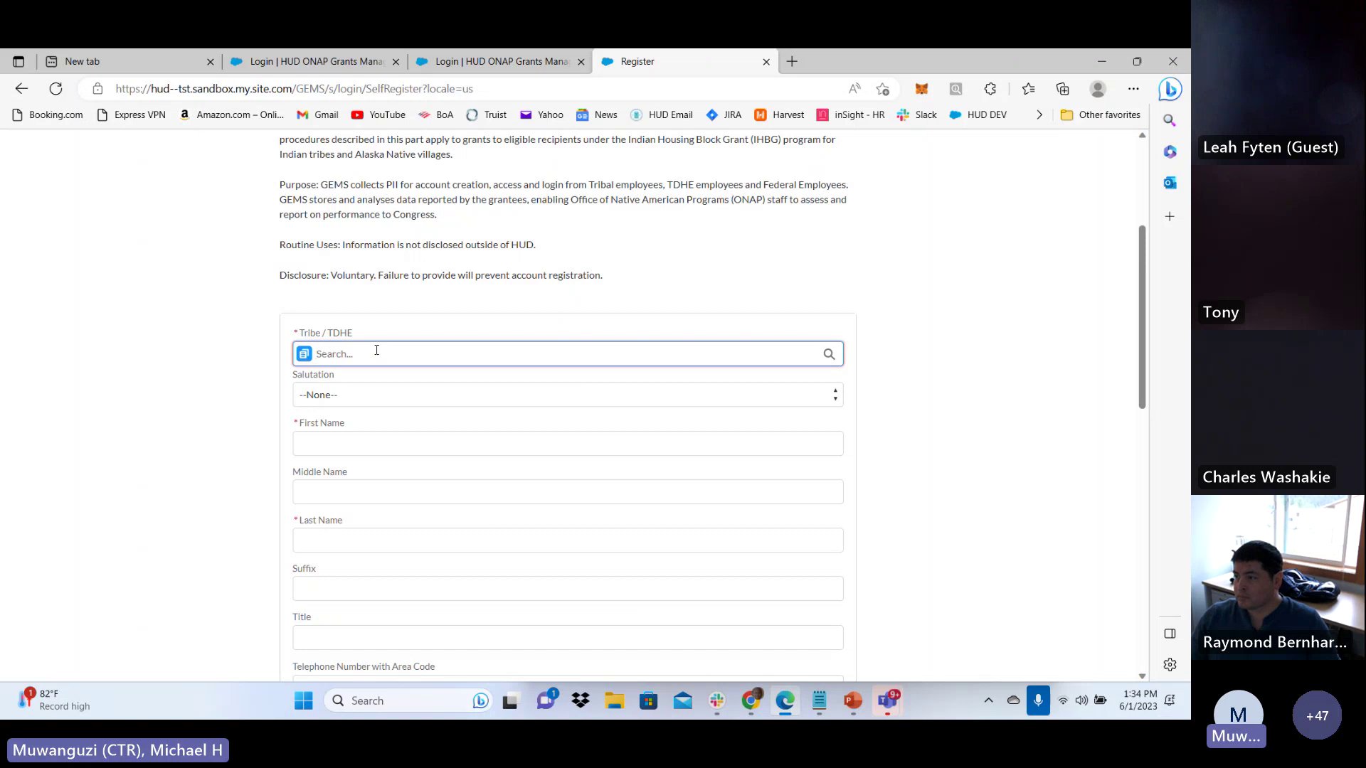
{"action": "type", "text": "Cedar"}
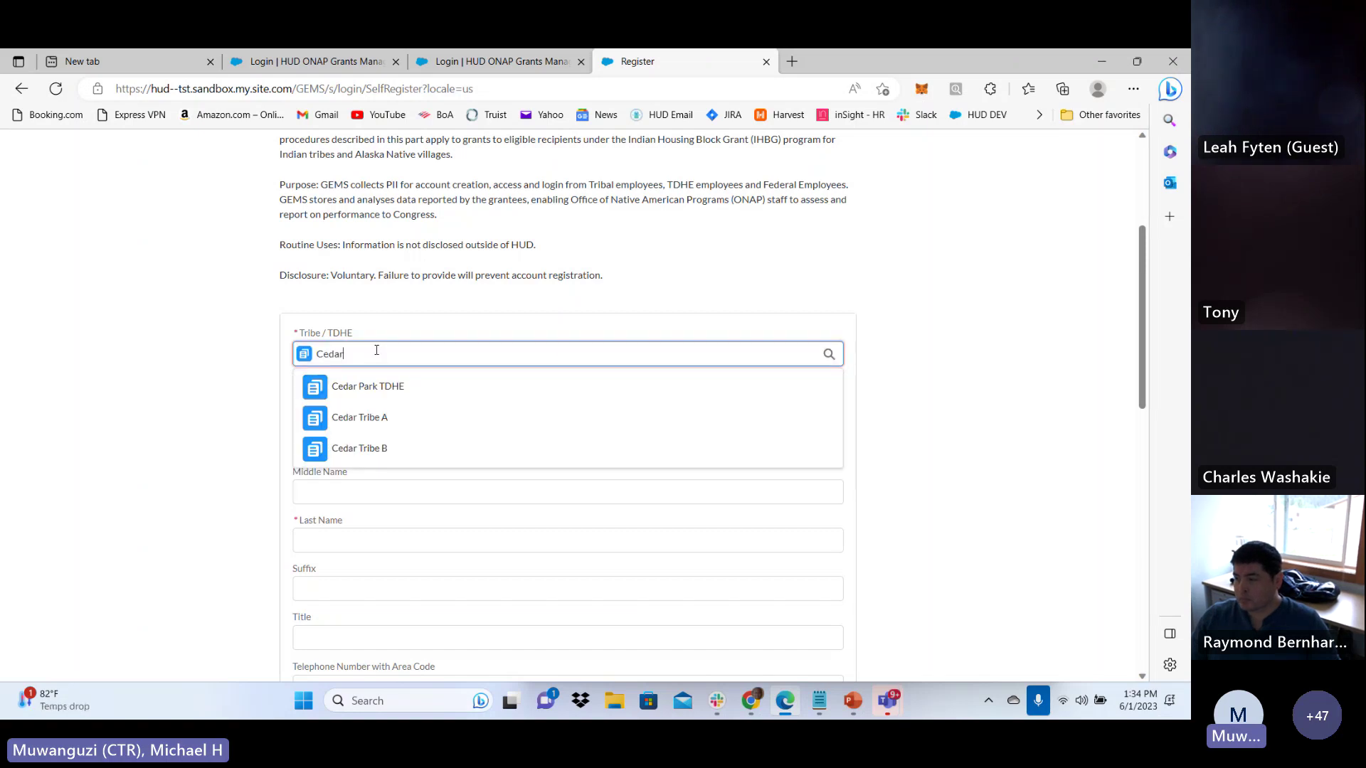
{"action": "left_click", "coordinate": [415, 415]}
Set the salutation to Ms
{"action": "left_click", "coordinate": [410, 397]}
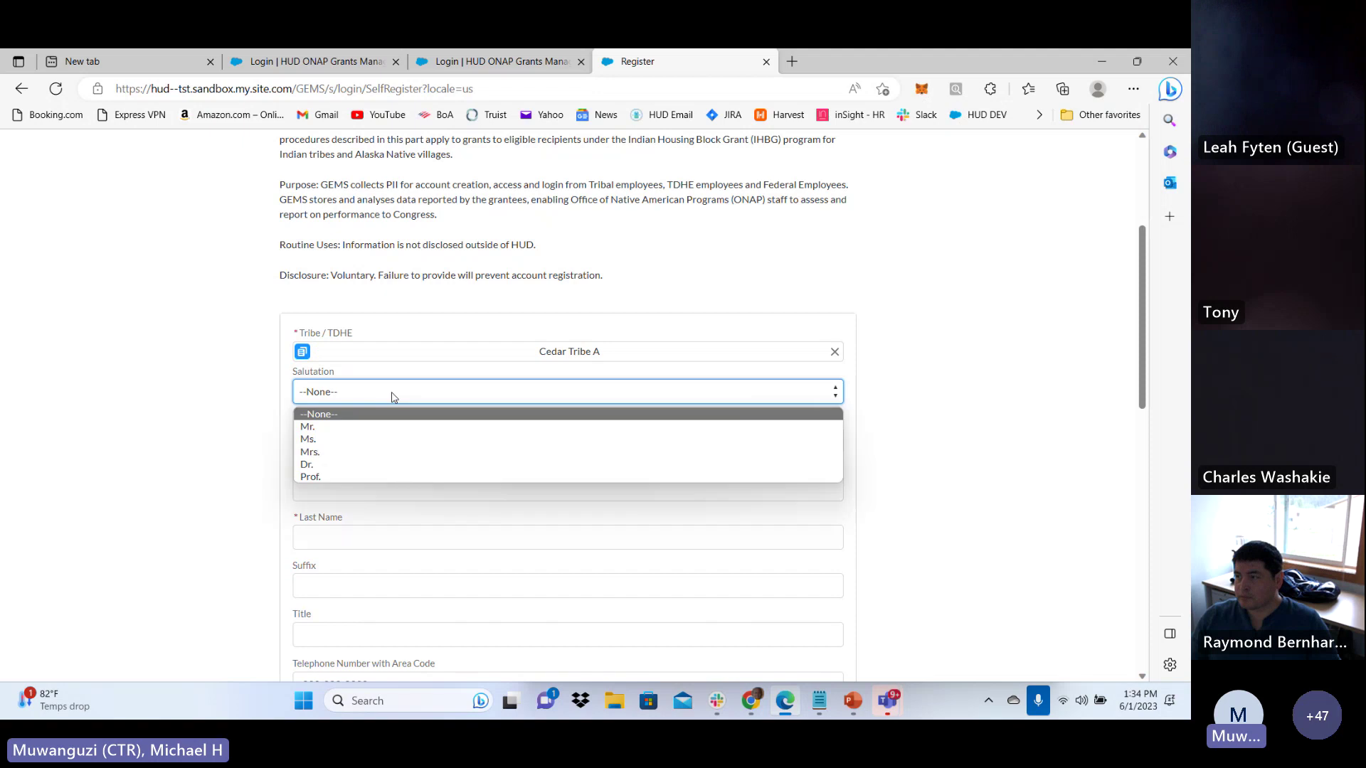
{"action": "left_click", "coordinate": [360, 450]}
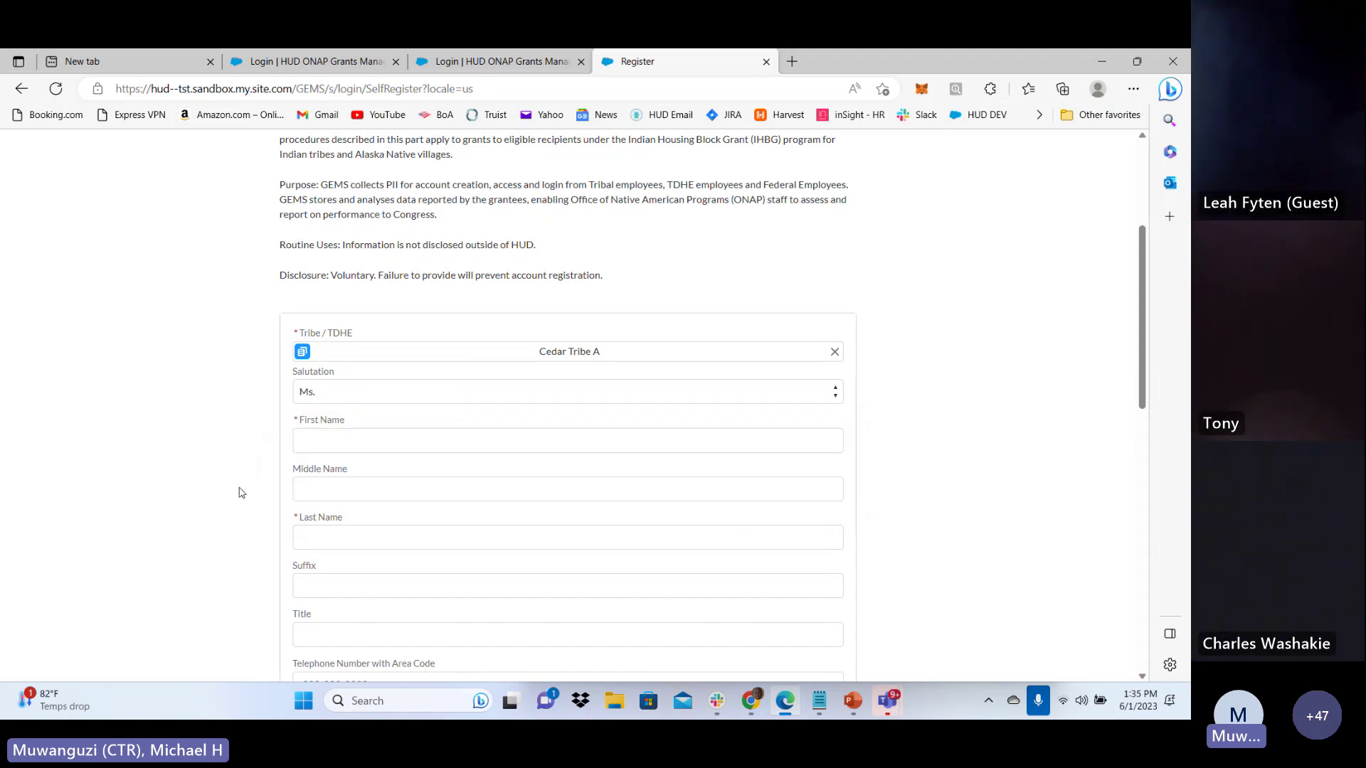
{"action": "scroll", "coordinate": [359, 434], "scroll_direction": "down", "scroll_amount": 5}
{"action": "scroll", "coordinate": [372, 428], "scroll_direction": "down", "scroll_amount": 2}
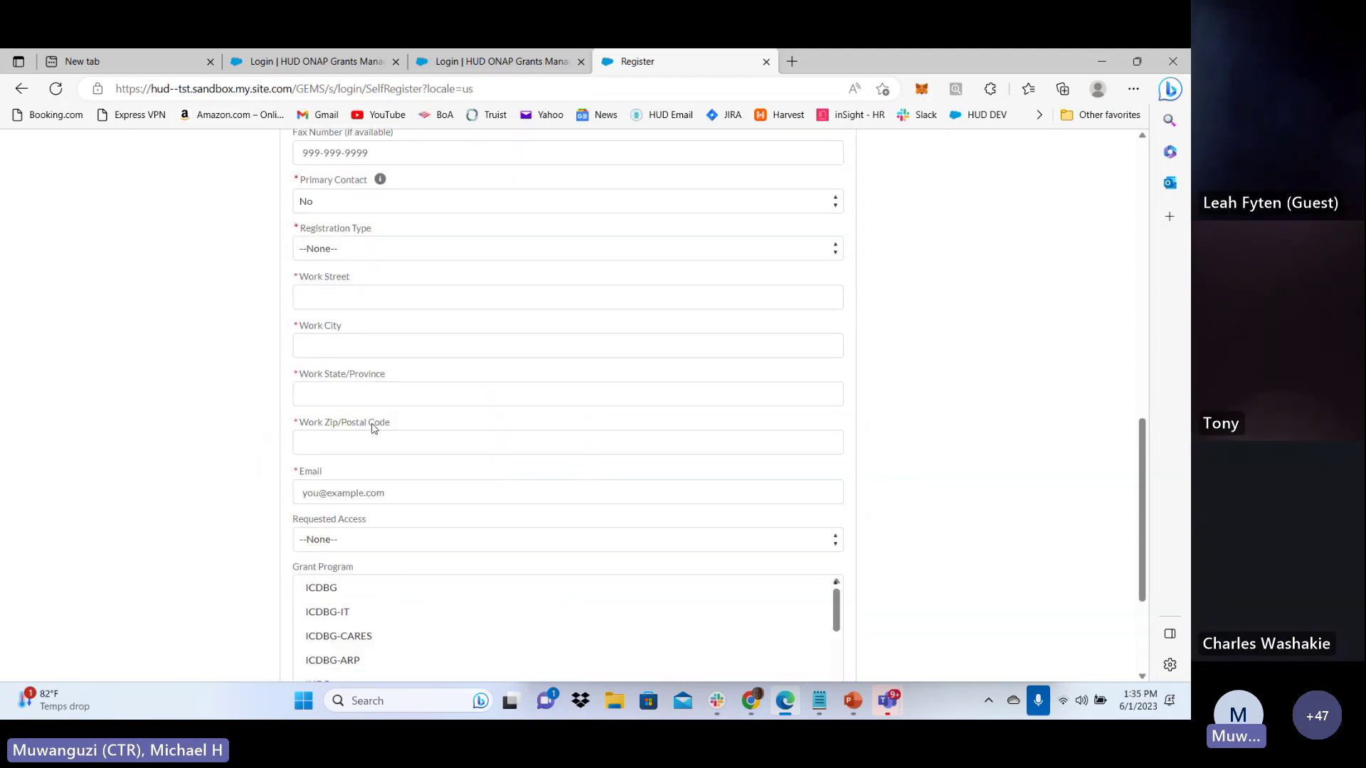
{"action": "scroll", "coordinate": [373, 419], "scroll_direction": "up", "scroll_amount": 6}
Enter the contact's first and last name
{"action": "left_click", "coordinate": [367, 355]}
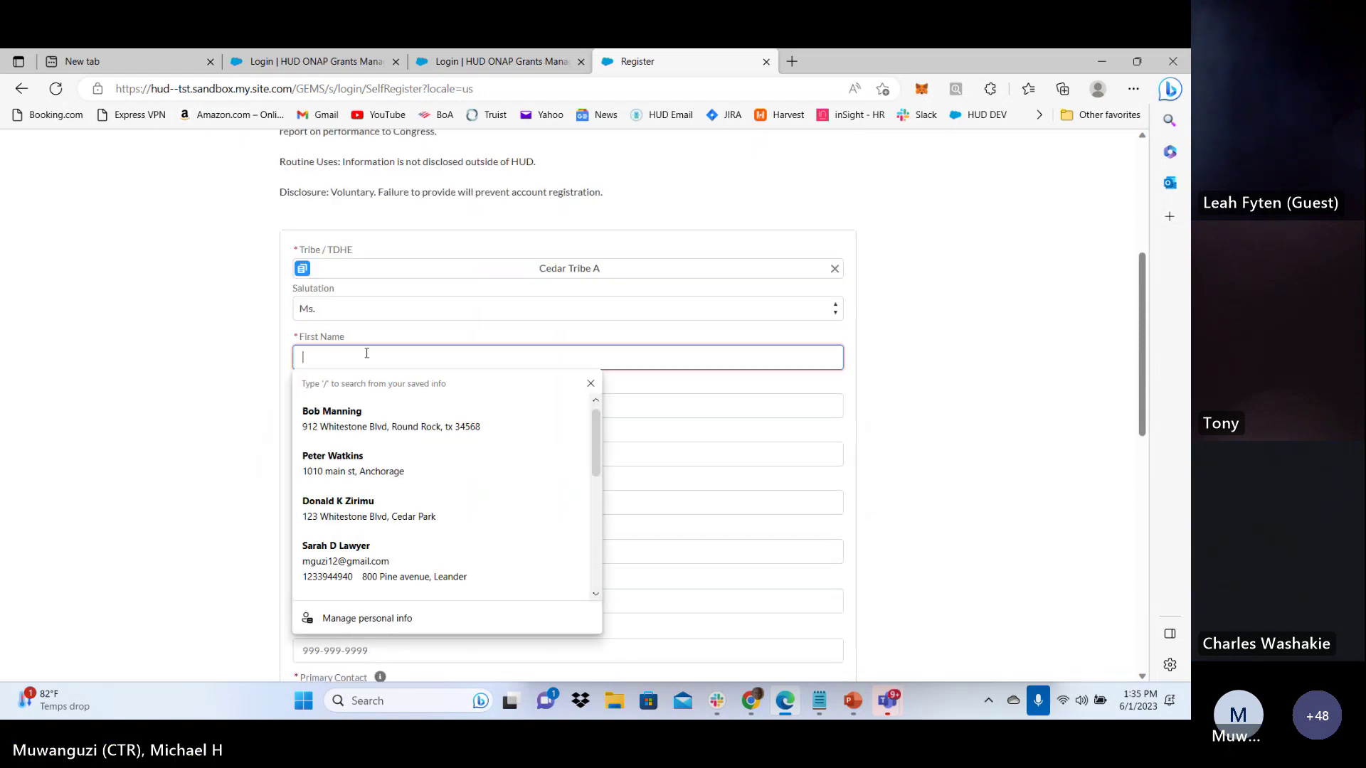
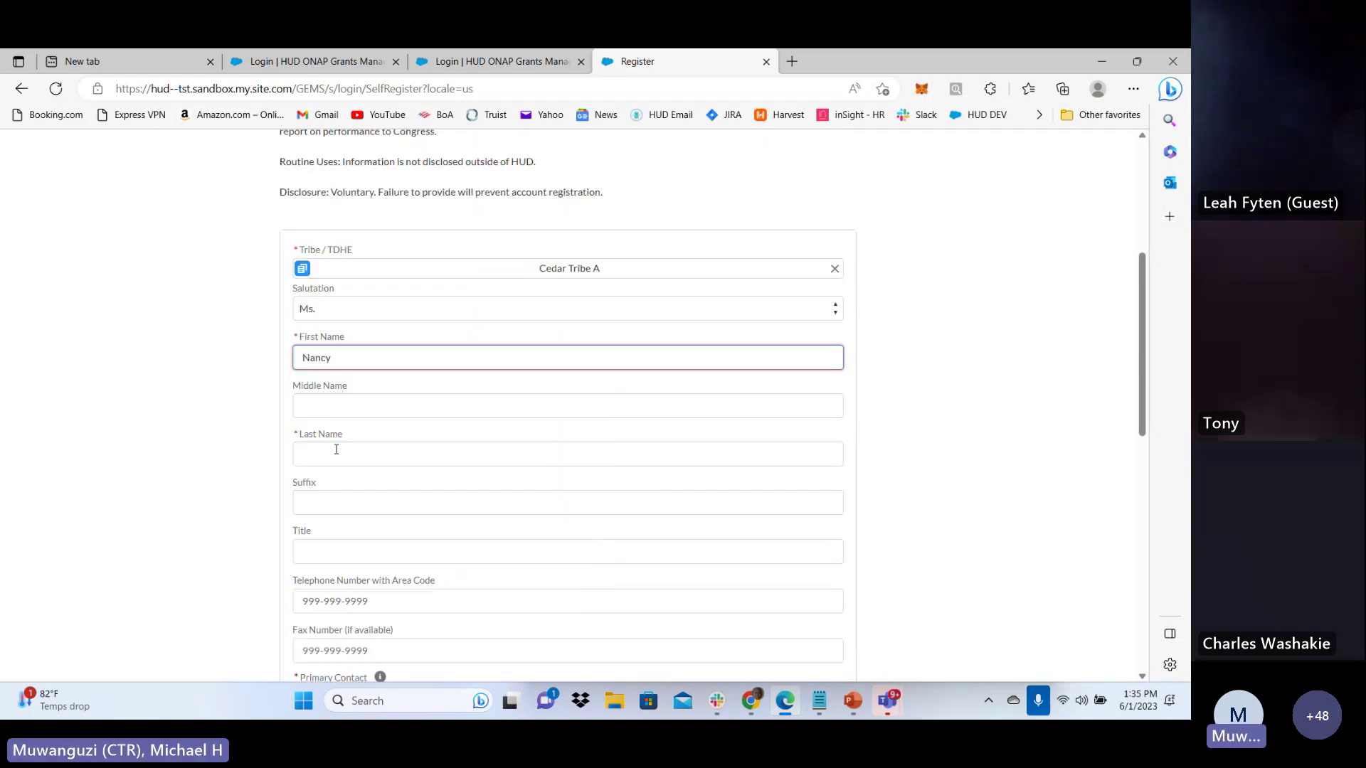
{"action": "left_click", "coordinate": [336, 449]}
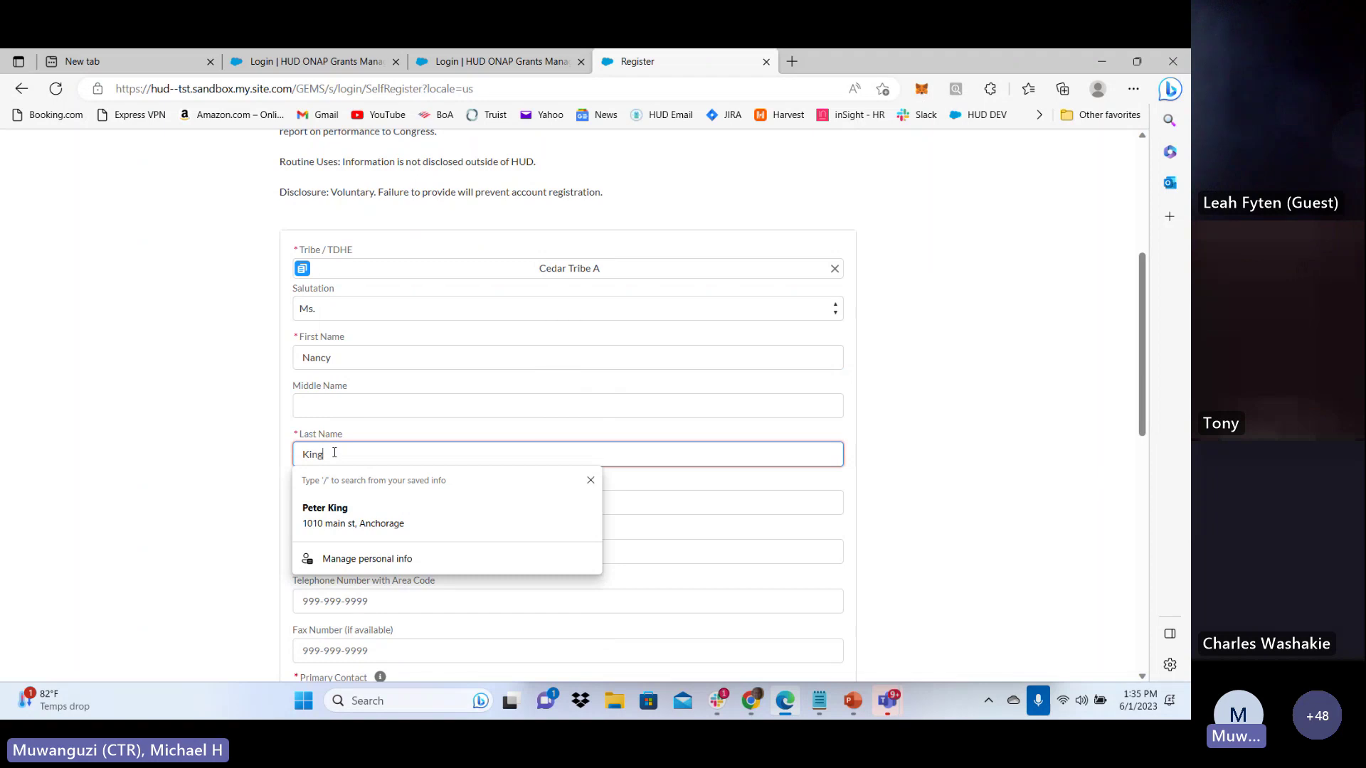
{"action": "scroll", "coordinate": [203, 530], "scroll_direction": "down", "scroll_amount": 2}
Set the suffix to Sr. and the title to CFO
{"action": "left_click", "coordinate": [366, 336]}
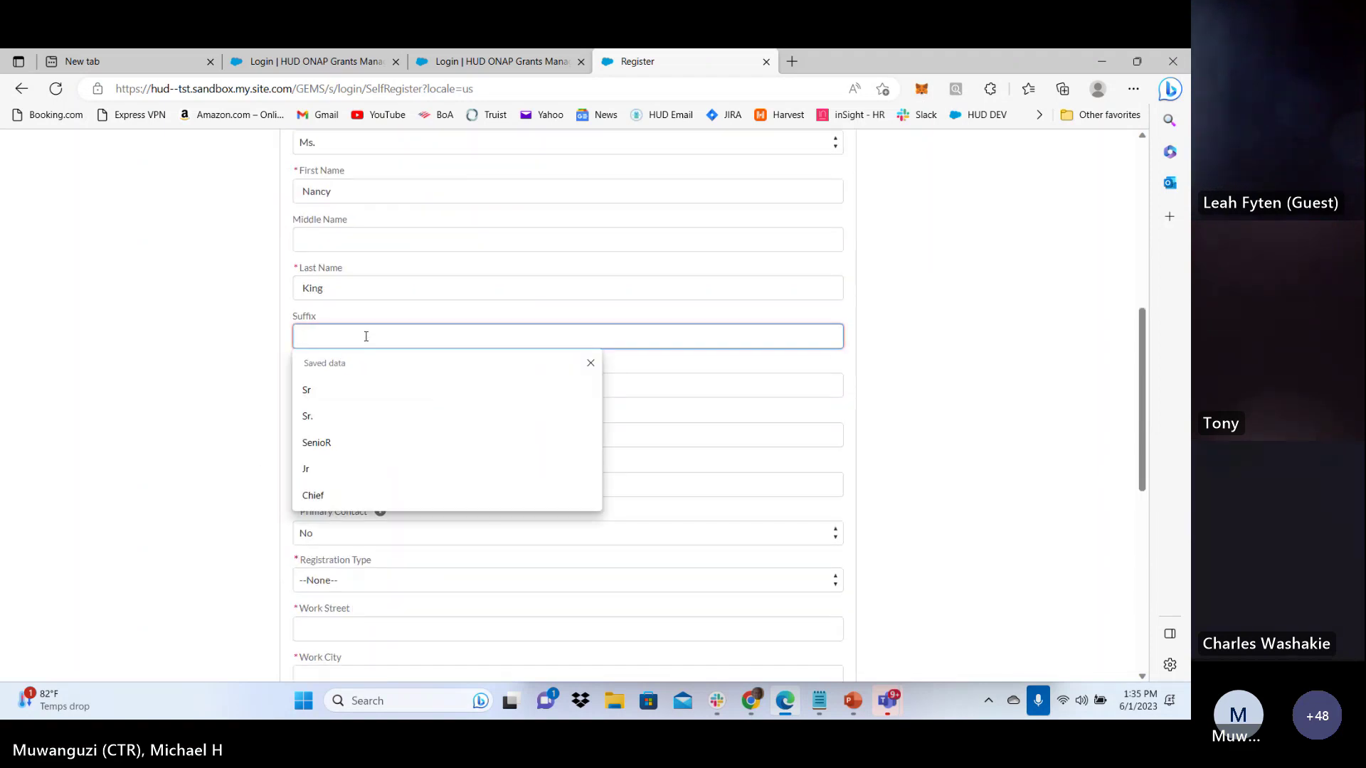
{"action": "type", "text": "Sr."}
{"action": "left_click", "coordinate": [328, 414]}
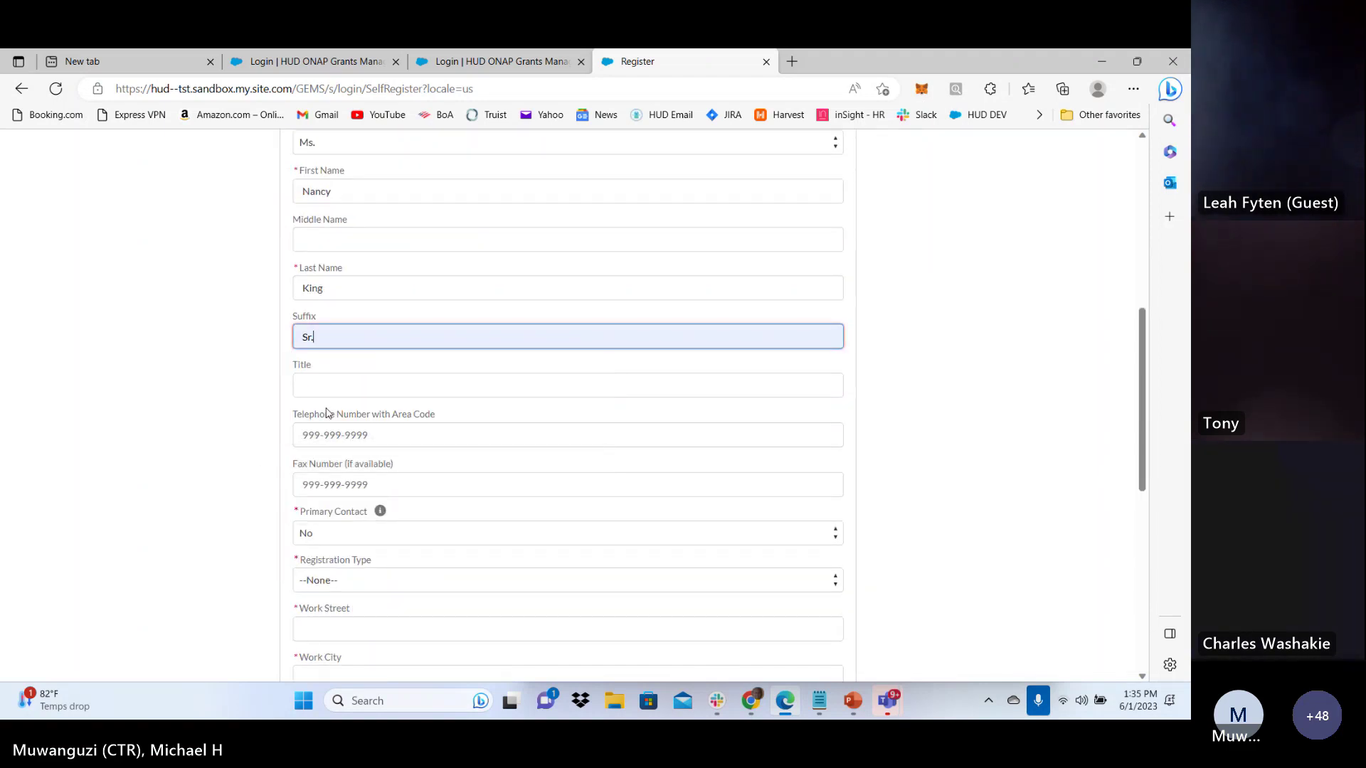
{"action": "left_click", "coordinate": [322, 393]}
{"action": "type", "text": "CFO"}
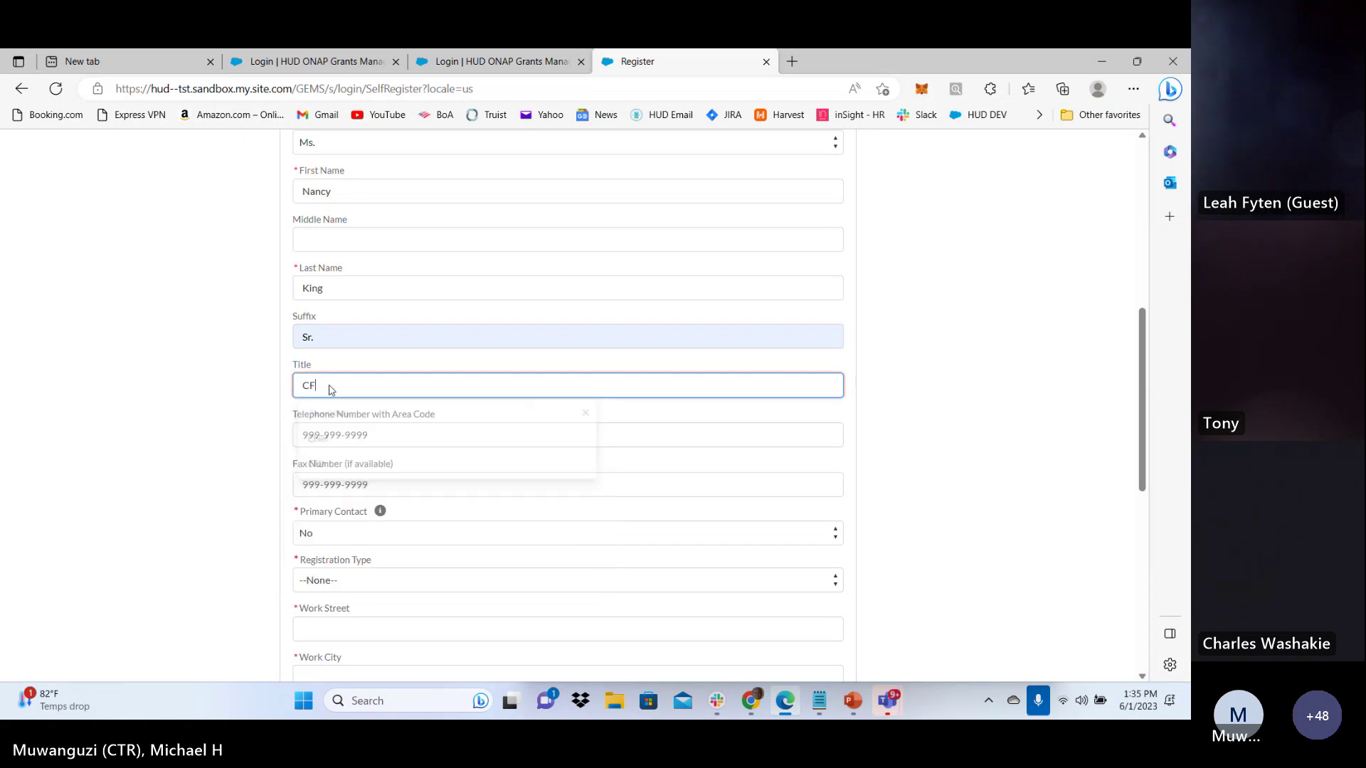
Enter the contact's telephone and fax numbers
{"action": "left_click", "coordinate": [320, 435]}
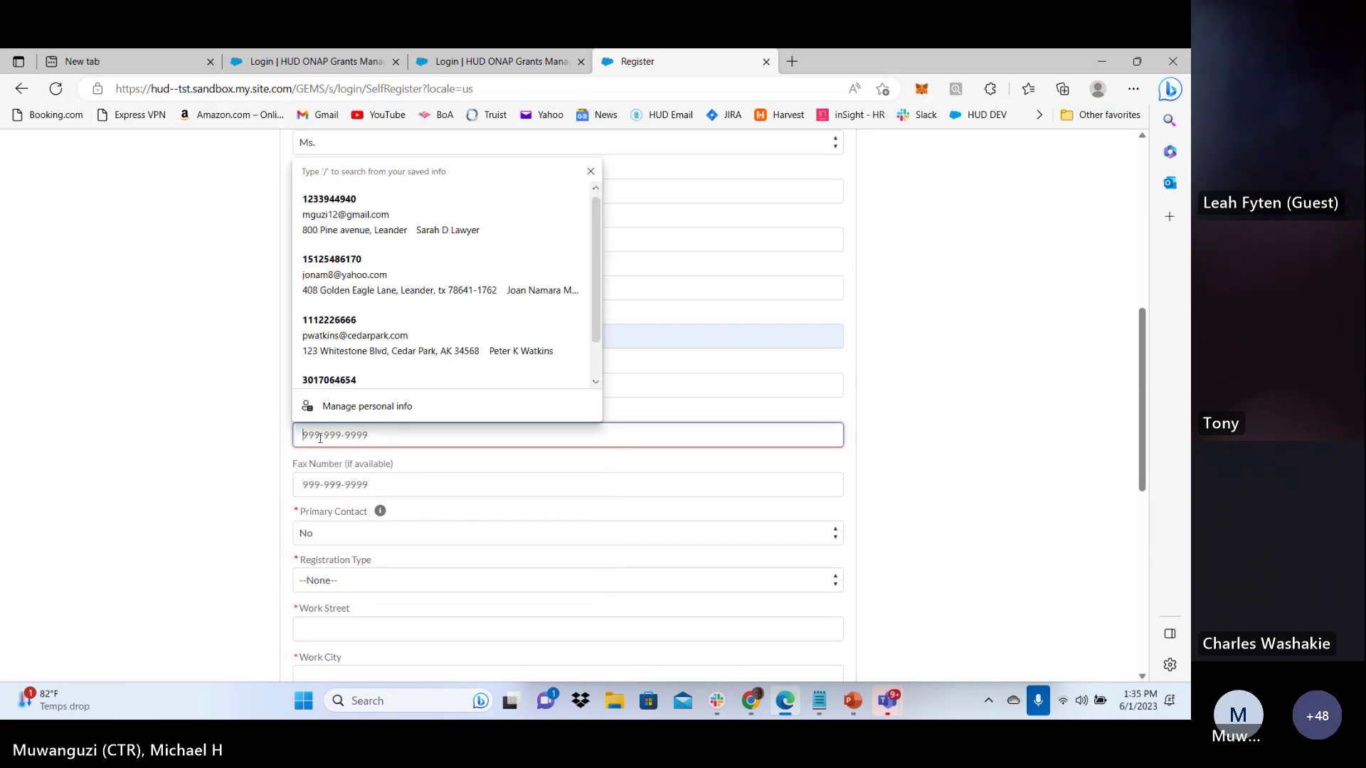
{"action": "type", "text": "111-222"}
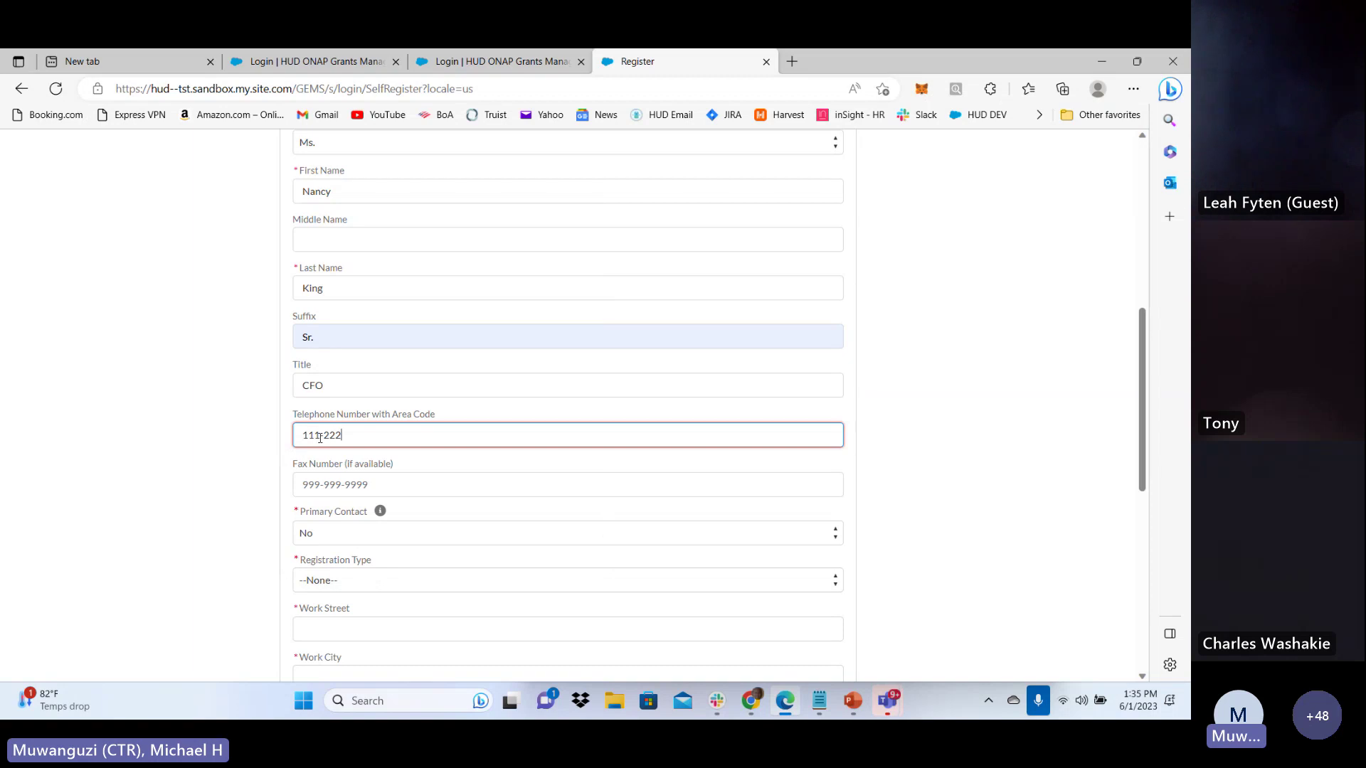
{"action": "type", "text": "-3333"}
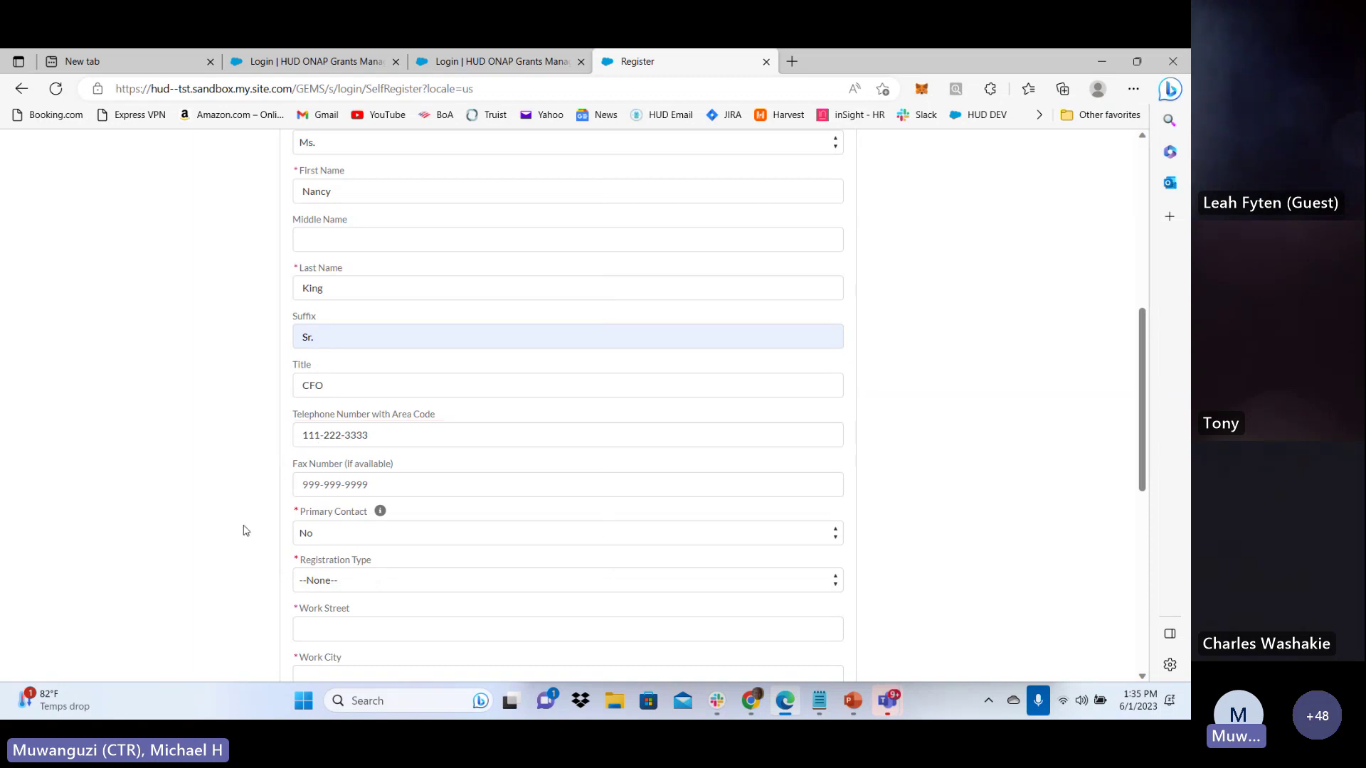
{"action": "left_click", "coordinate": [345, 488]}
{"action": "type", "text": "22"}
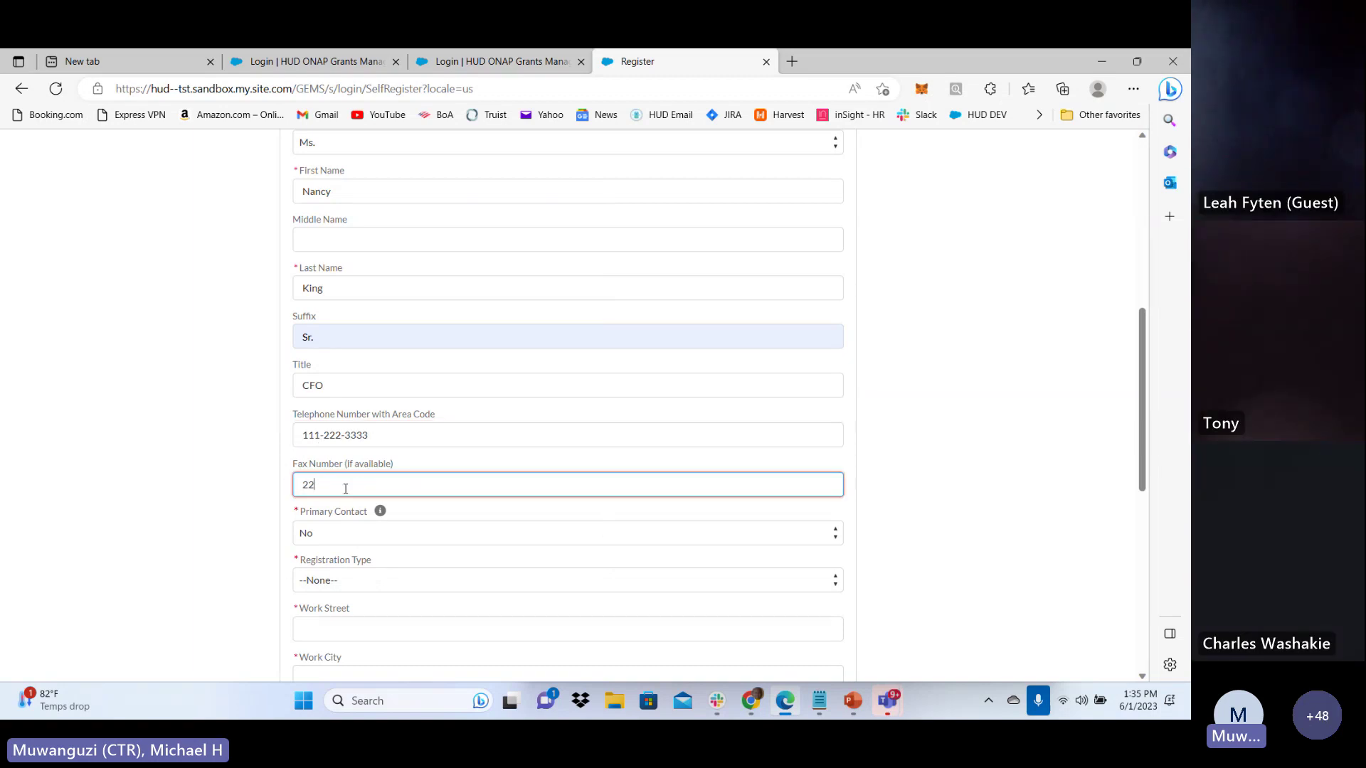
{"action": "type", "text": "2-444-5"}
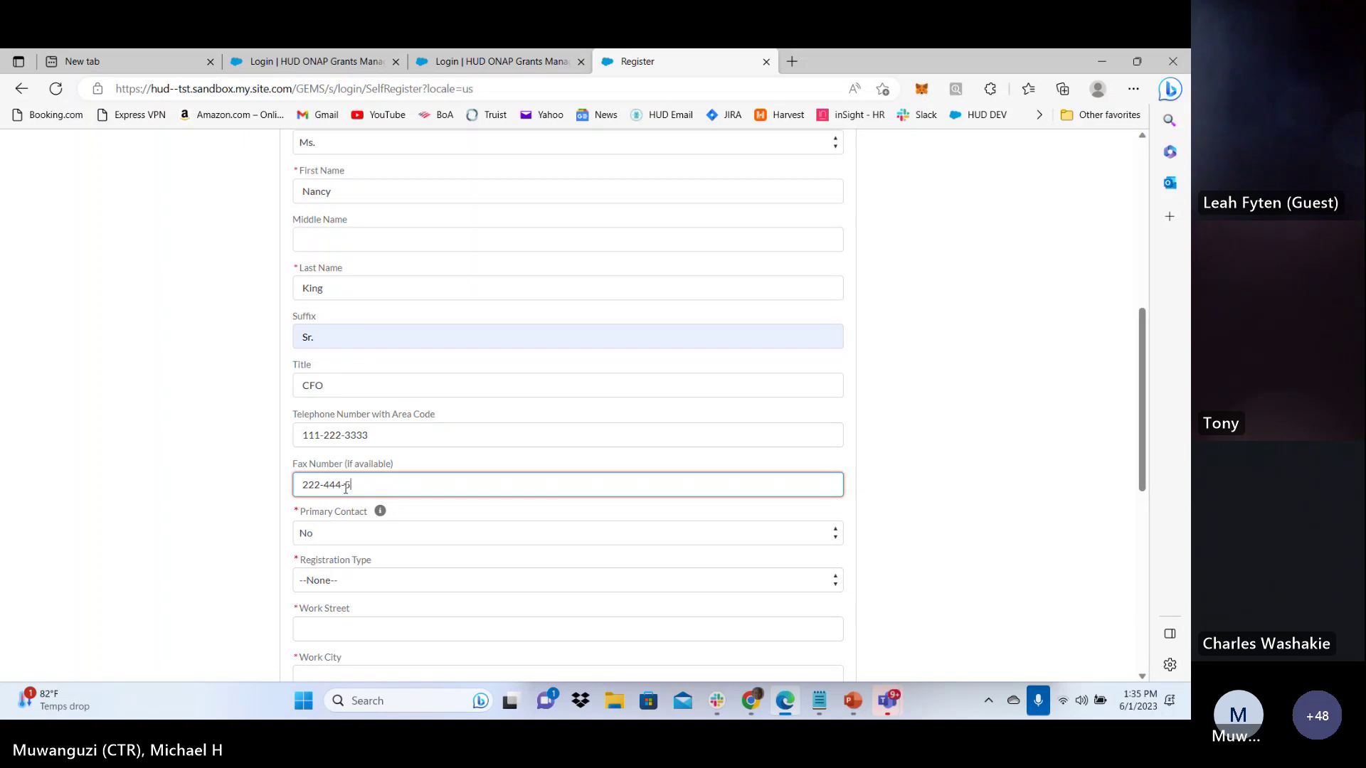
{"action": "type", "text": "555"}
{"action": "left_click", "coordinate": [252, 542]}
Read and dismiss the Primary Contact help text
{"action": "scroll", "coordinate": [255, 540], "scroll_direction": "down", "scroll_amount": 2}
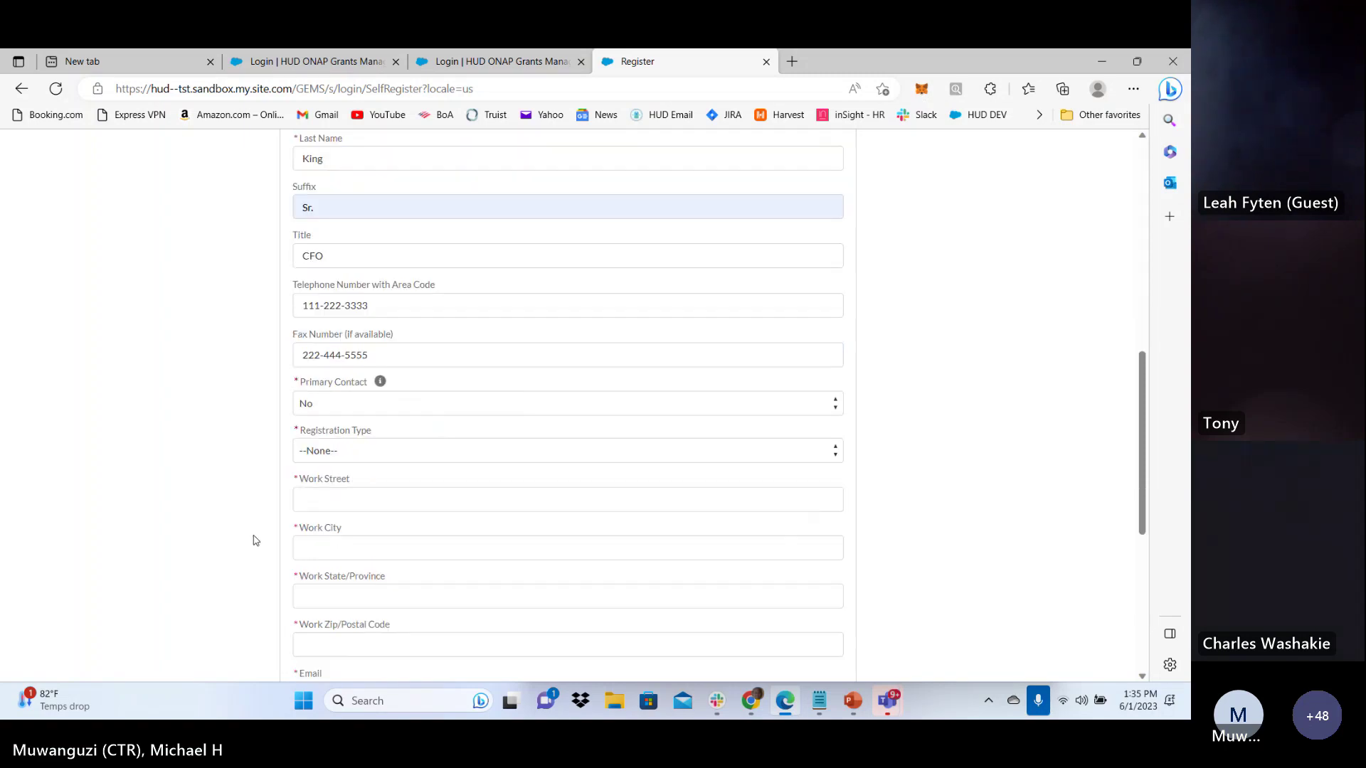
{"action": "scroll", "coordinate": [255, 541], "scroll_direction": "down", "scroll_amount": 2}
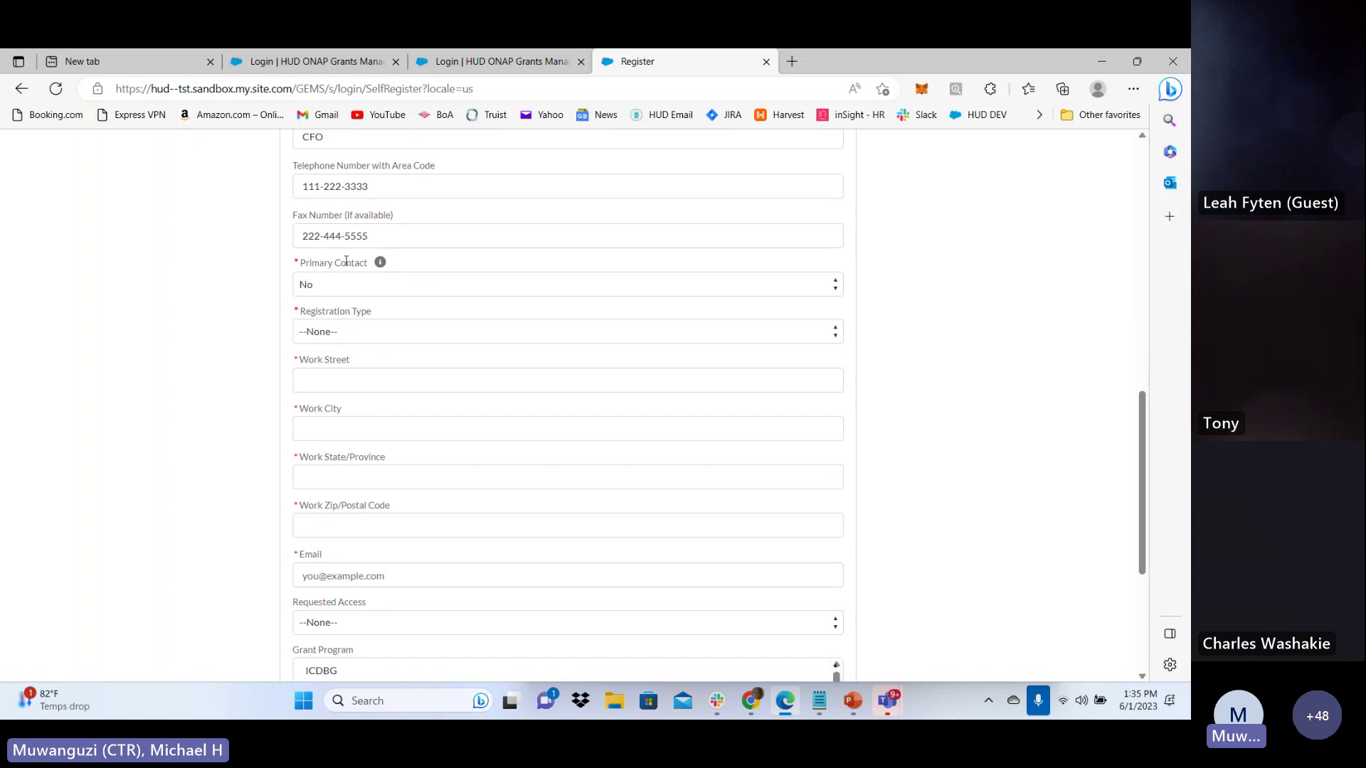
{"action": "left_click", "coordinate": [381, 265]}
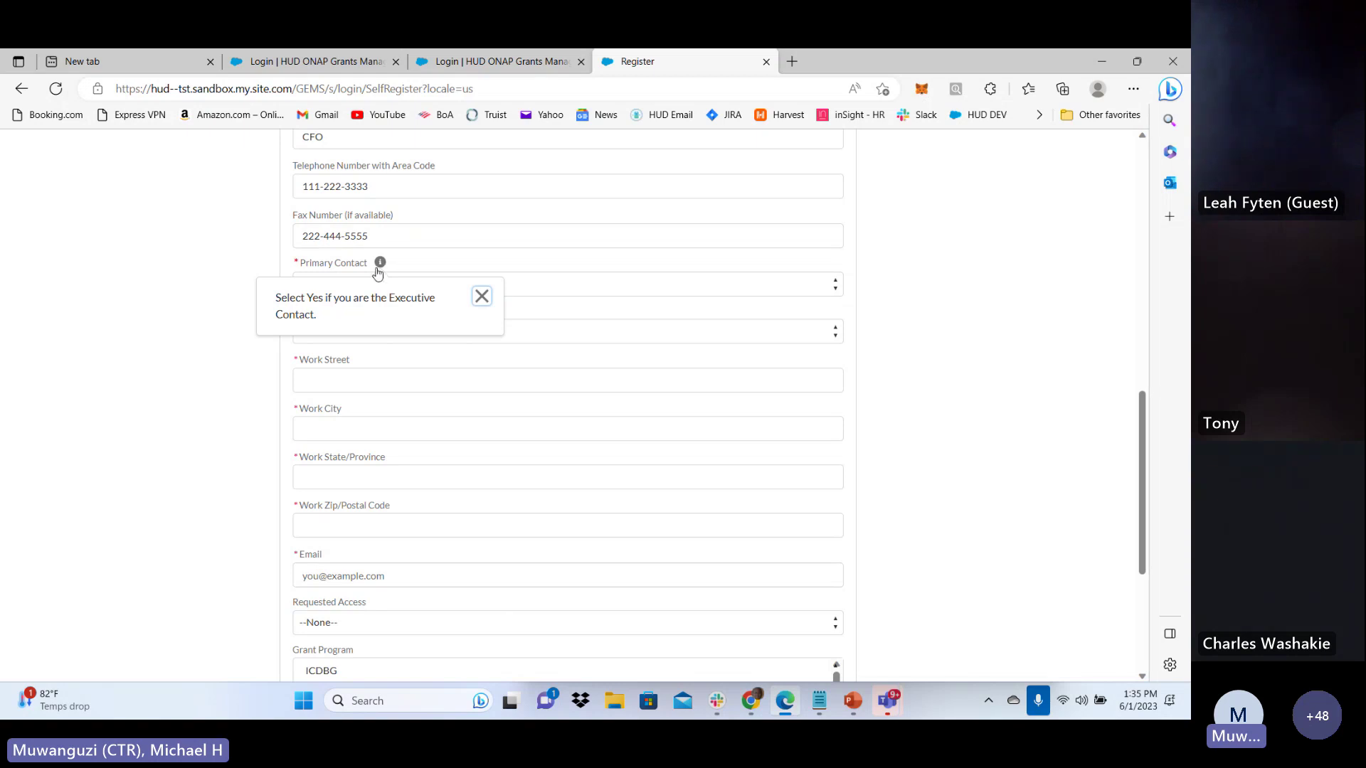
{"action": "left_click", "coordinate": [255, 367]}
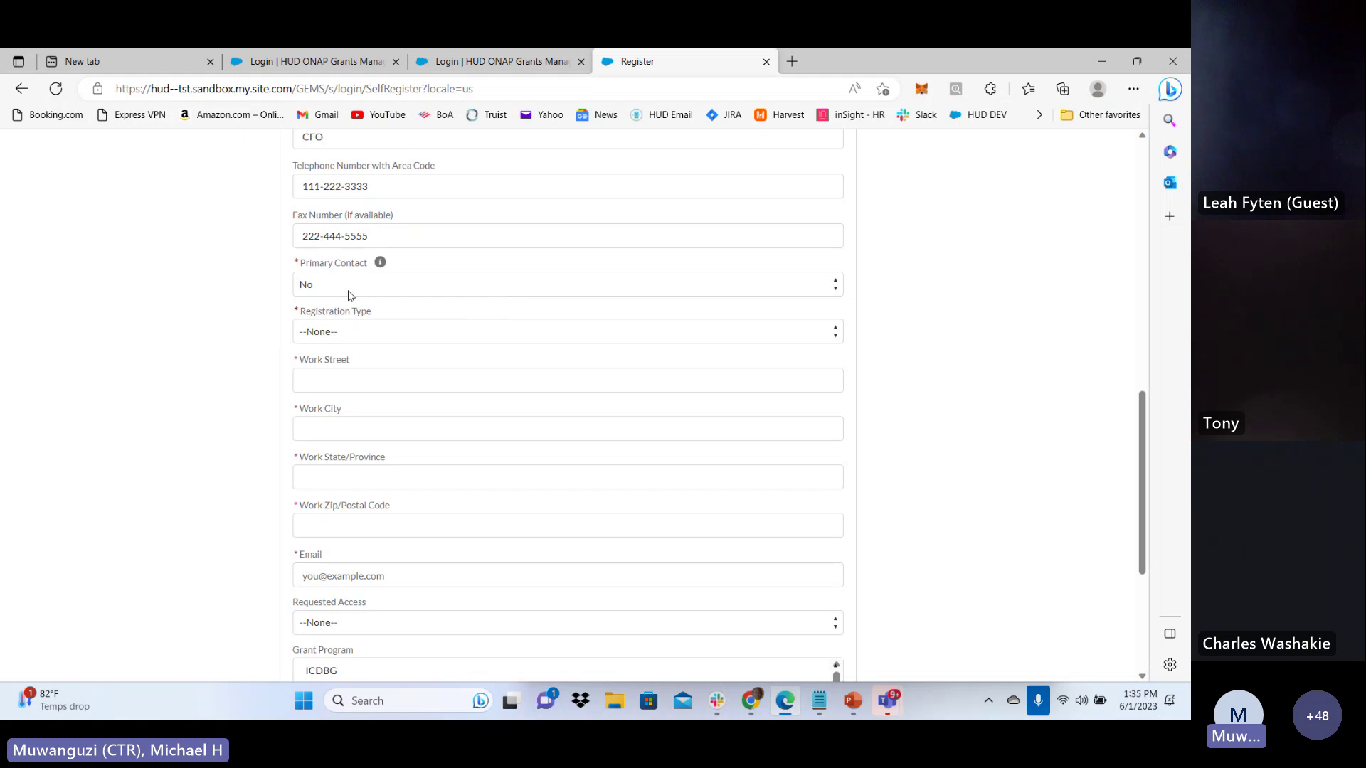
Leave Registration Type unchanged and set Primary Contact to No
{"action": "left_click", "coordinate": [343, 334]}
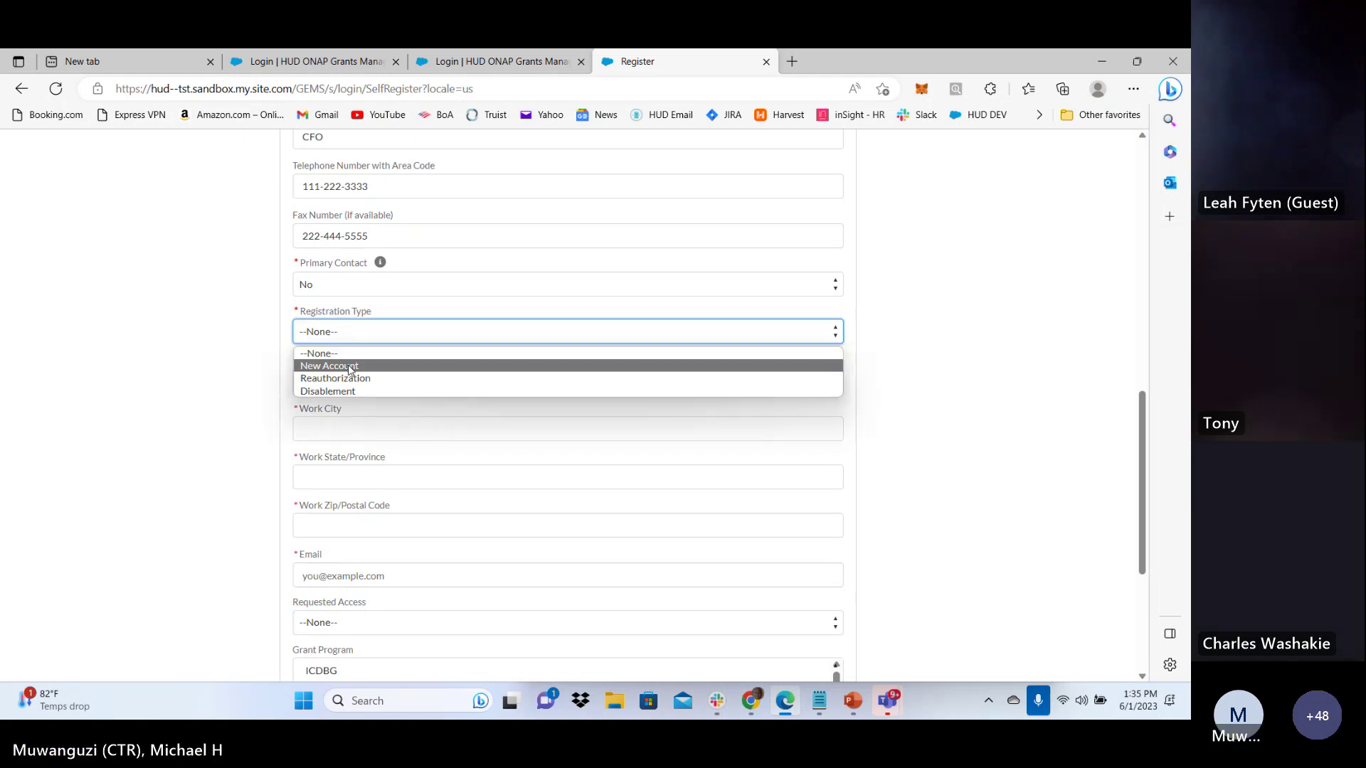
{"action": "left_click", "coordinate": [352, 328]}
{"action": "left_click", "coordinate": [364, 286]}
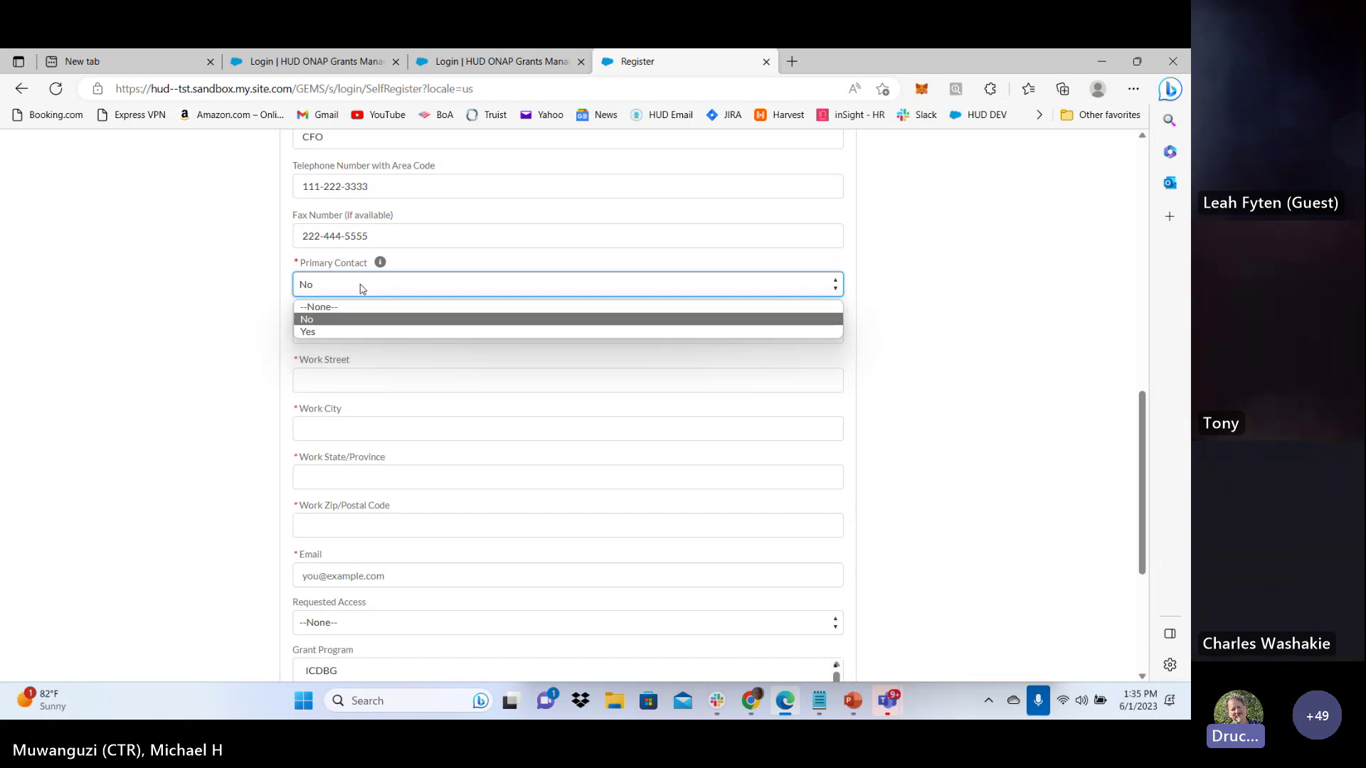
{"action": "left_click", "coordinate": [262, 331]}
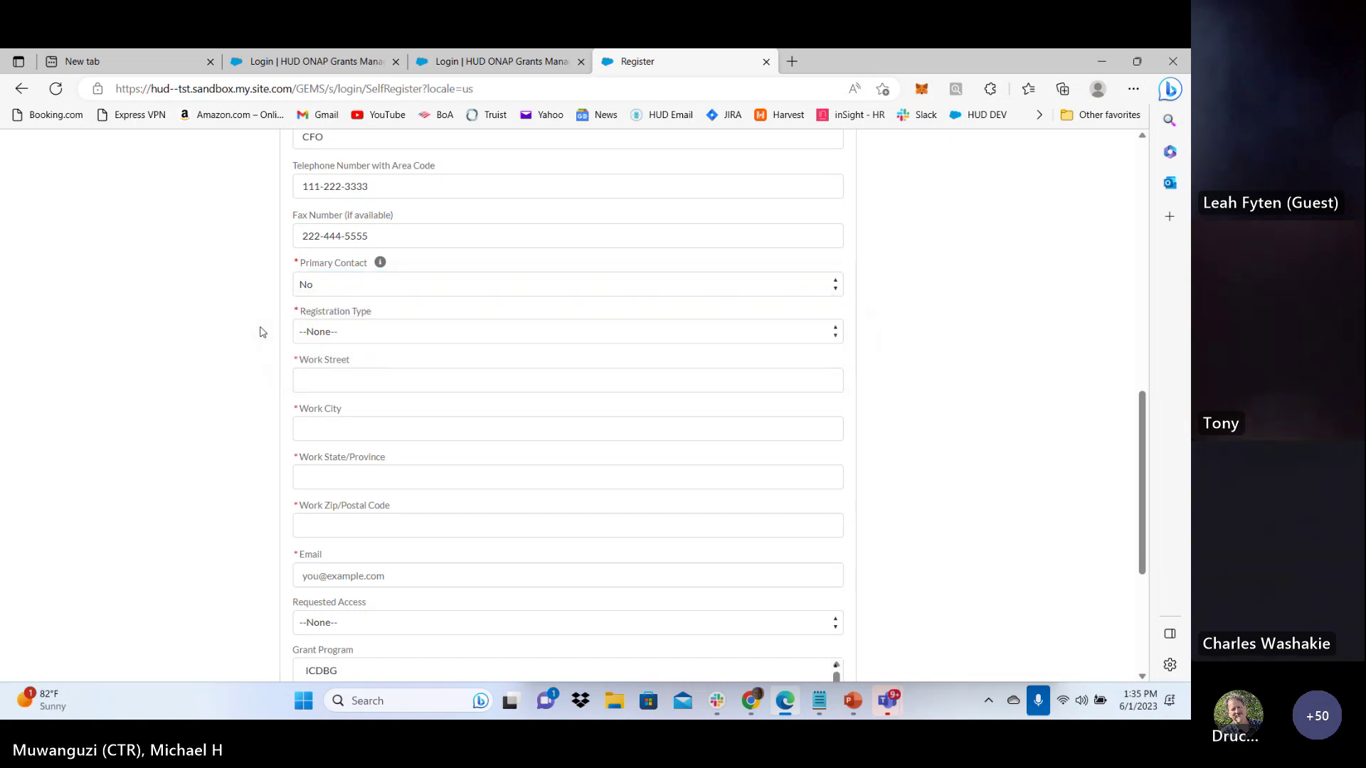
Set Registration Type to New Account and enter the work street, city, state and zip
{"action": "left_click", "coordinate": [368, 337]}
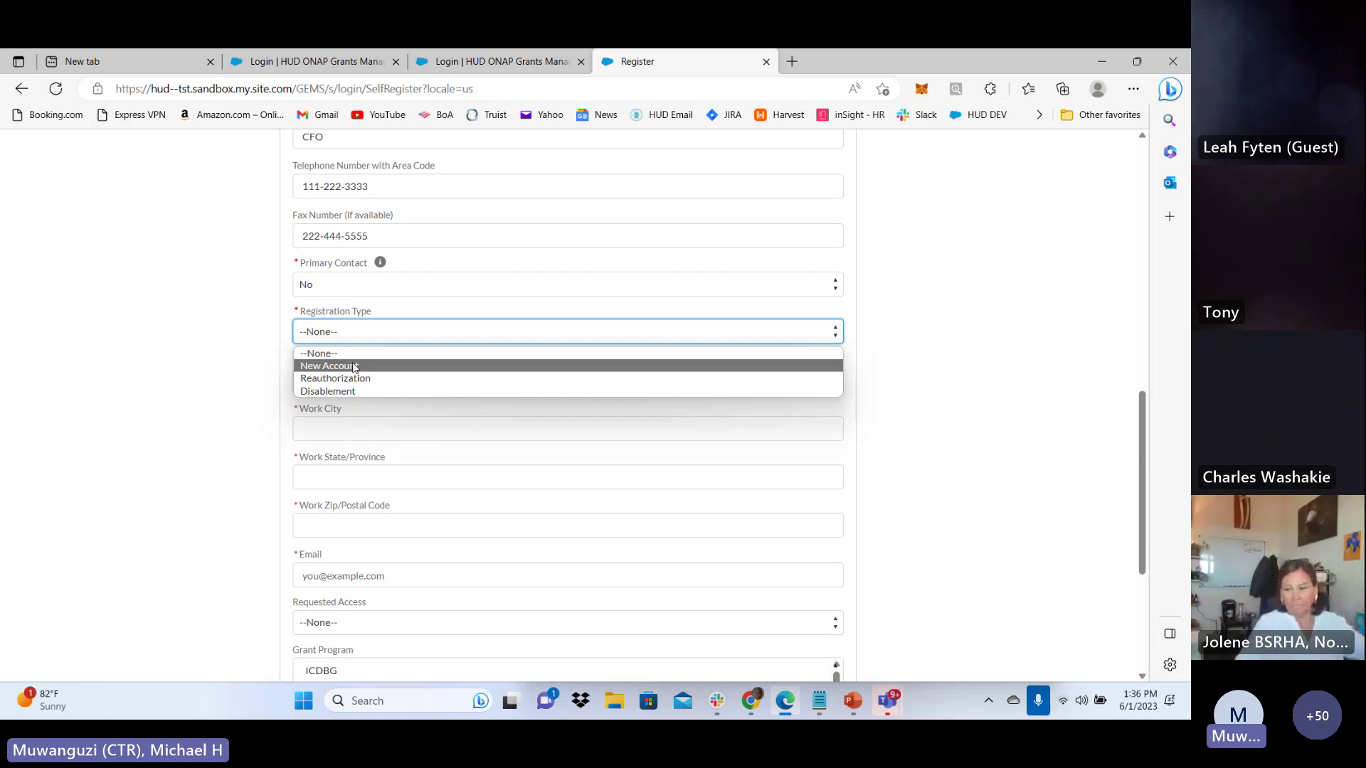
{"action": "left_click", "coordinate": [353, 366]}
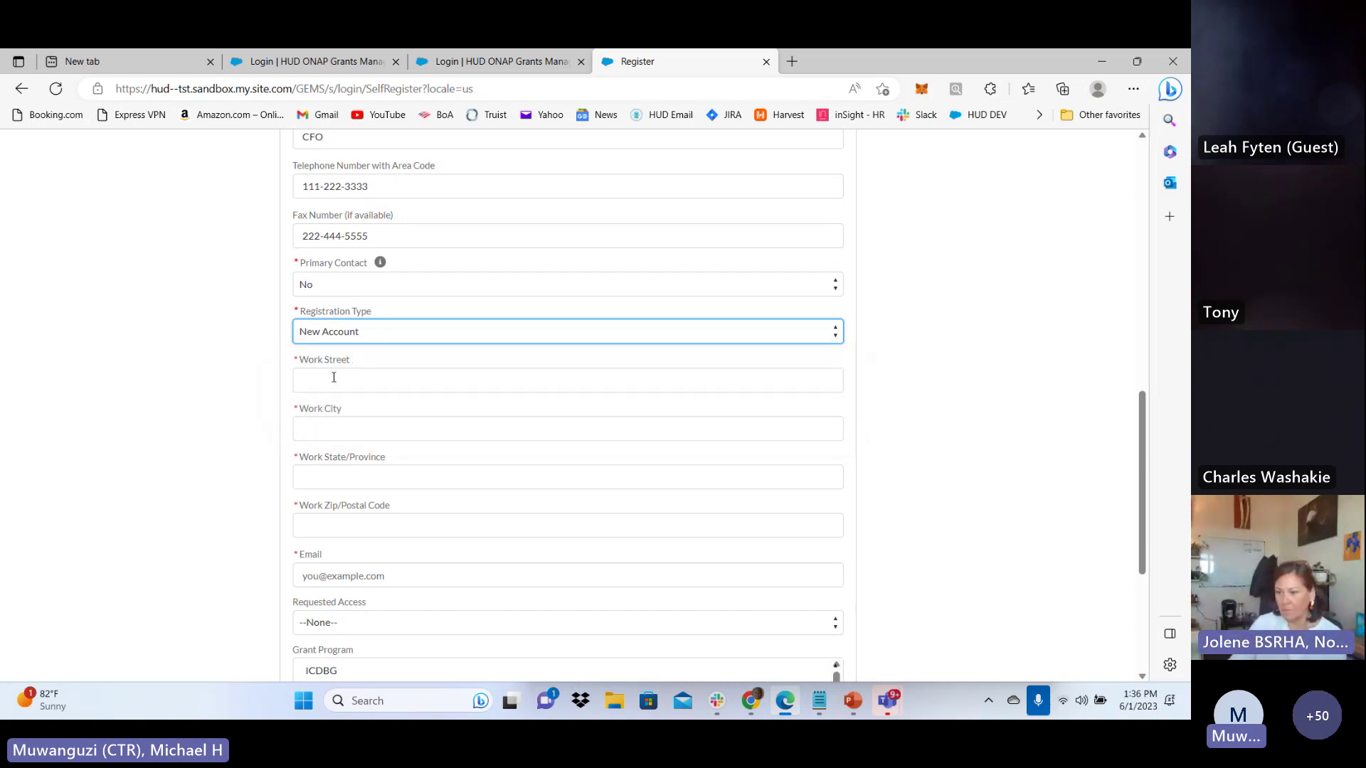
{"action": "left_click", "coordinate": [334, 377]}
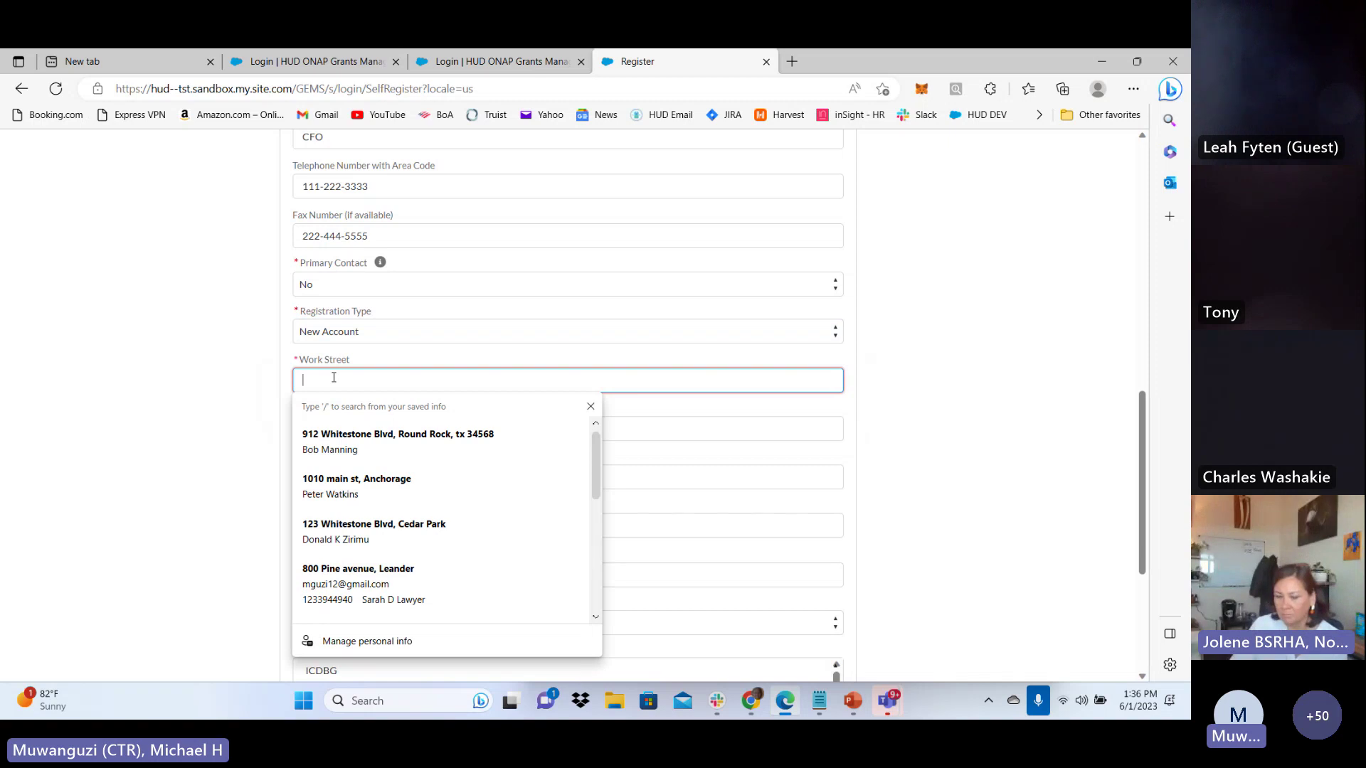
{"action": "type", "text": "123"}
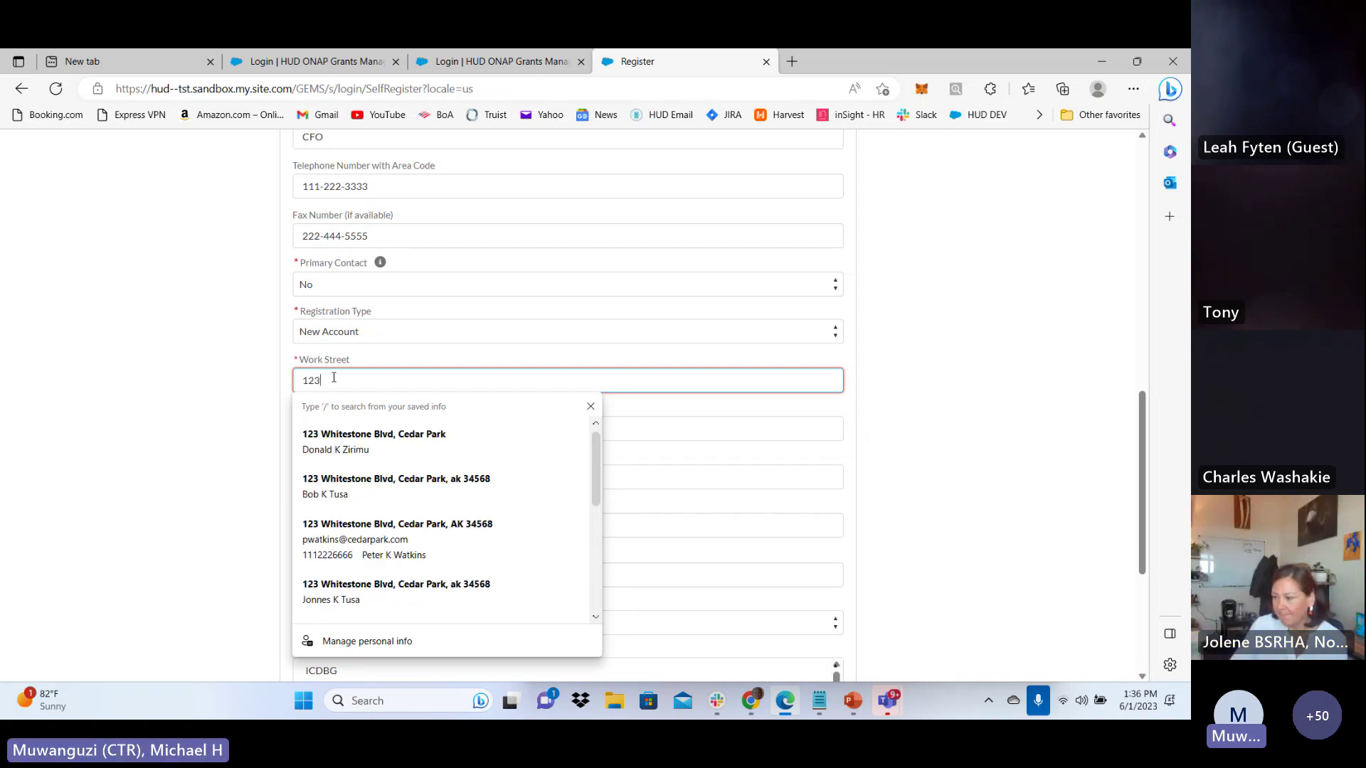
{"action": "type", "text": "0"}
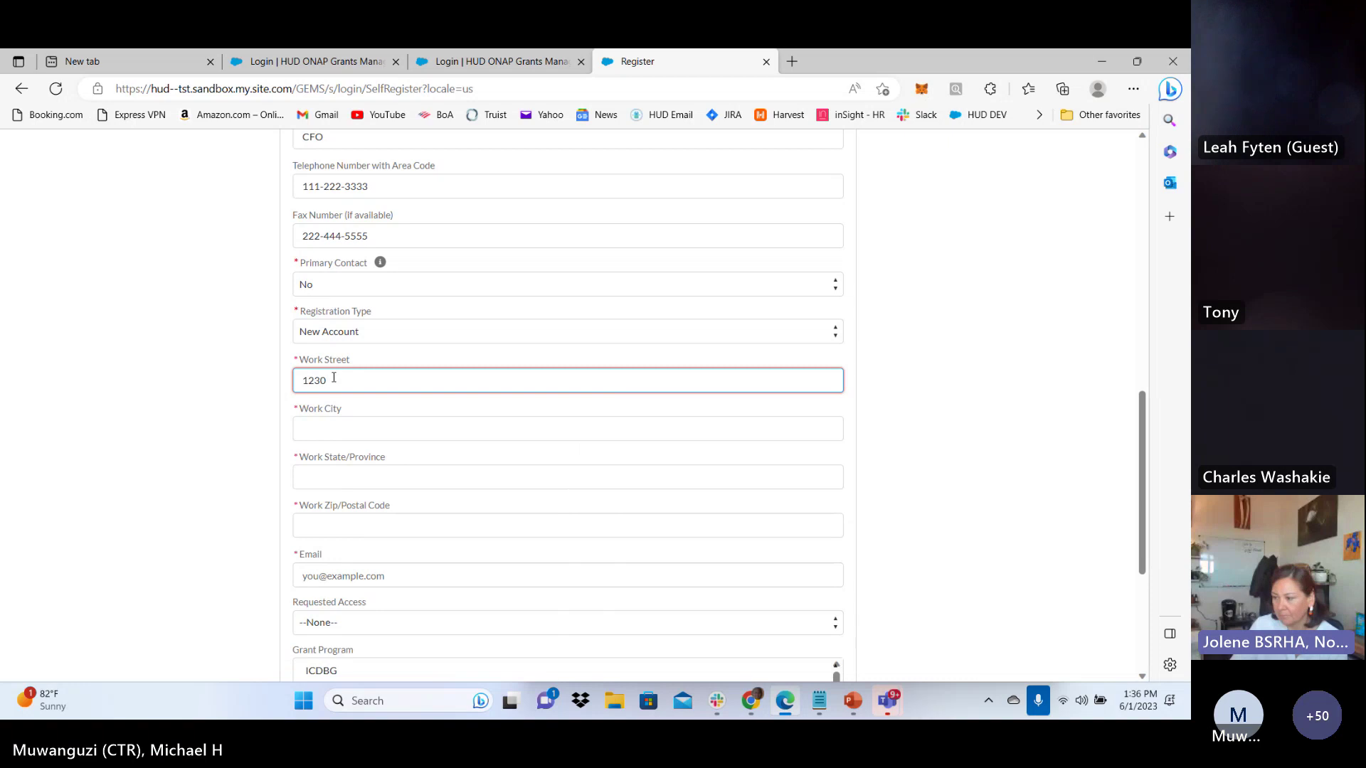
{"action": "type", "text": " Test Street"}
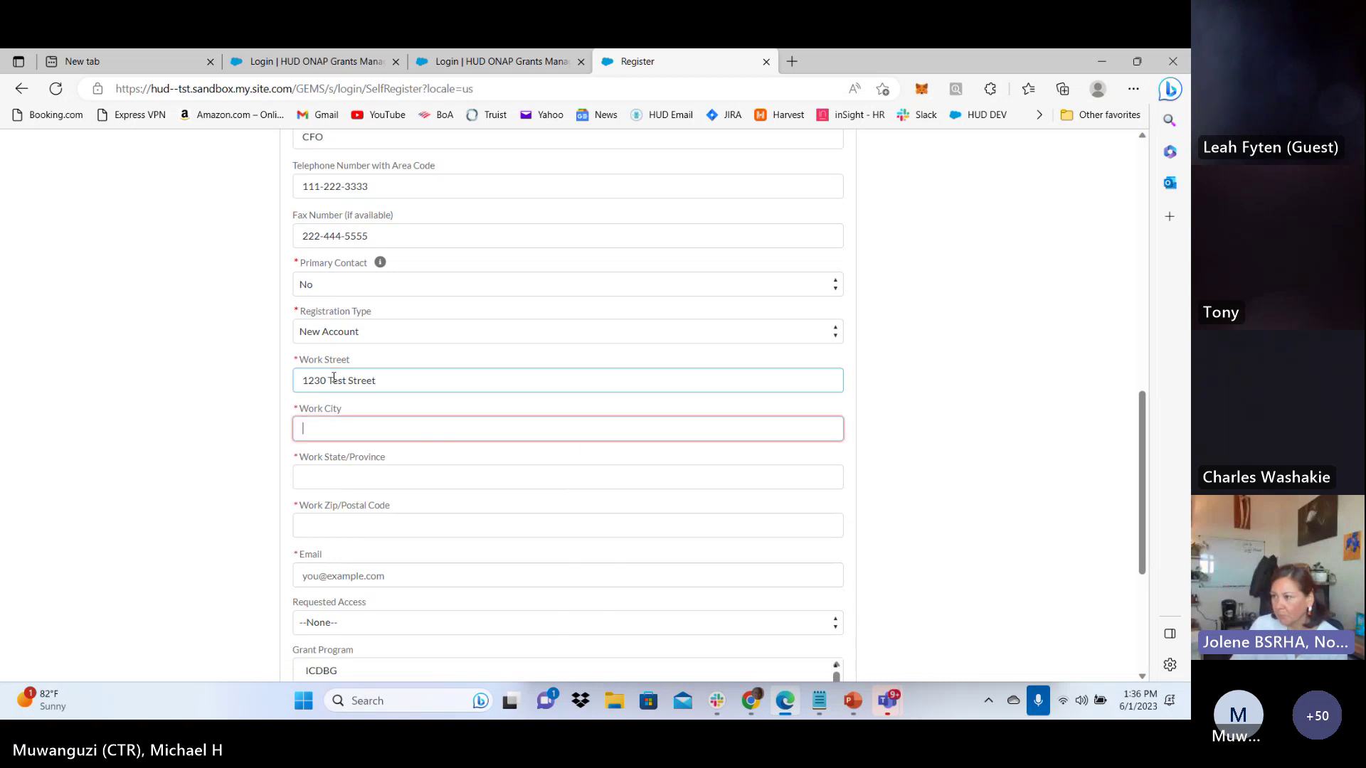
{"action": "key", "text": "Tab"}
{"action": "type", "text": "A"}
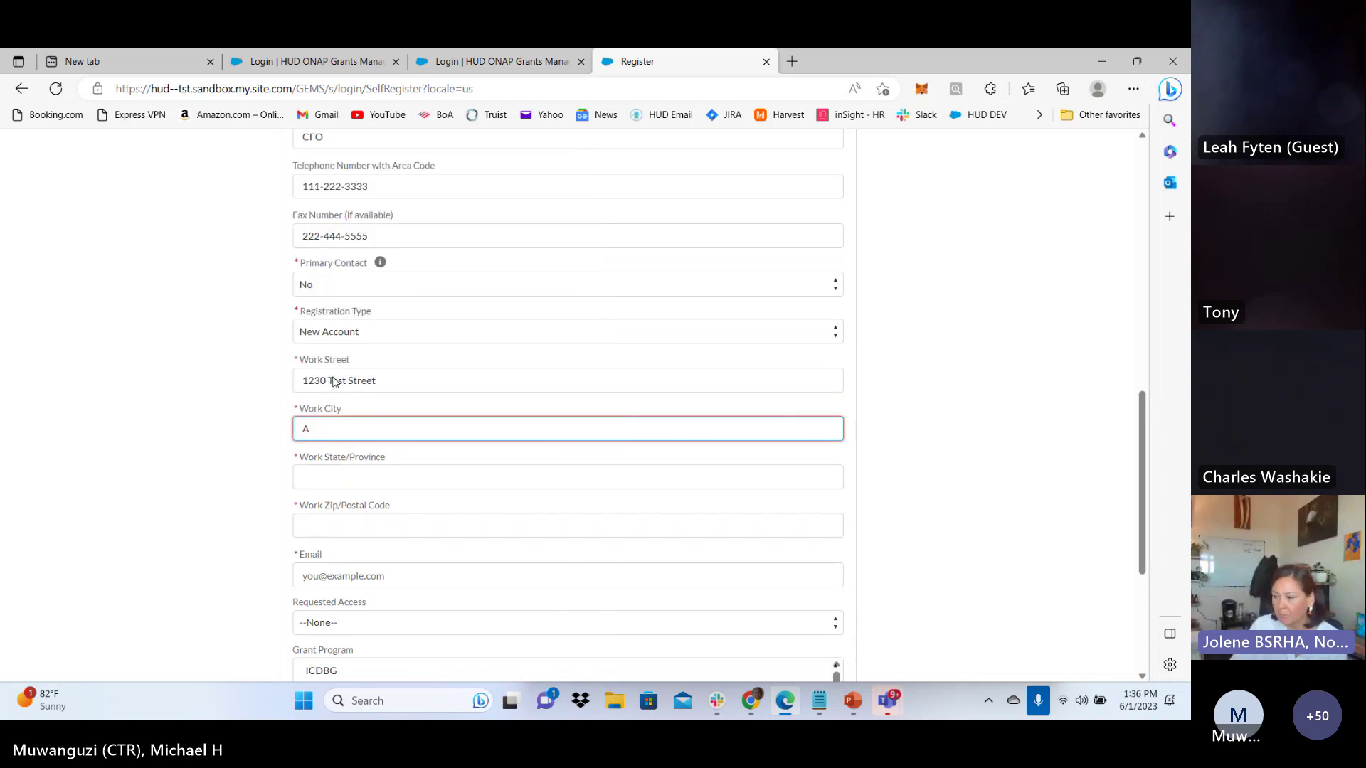
{"action": "type", "text": "ustin"}
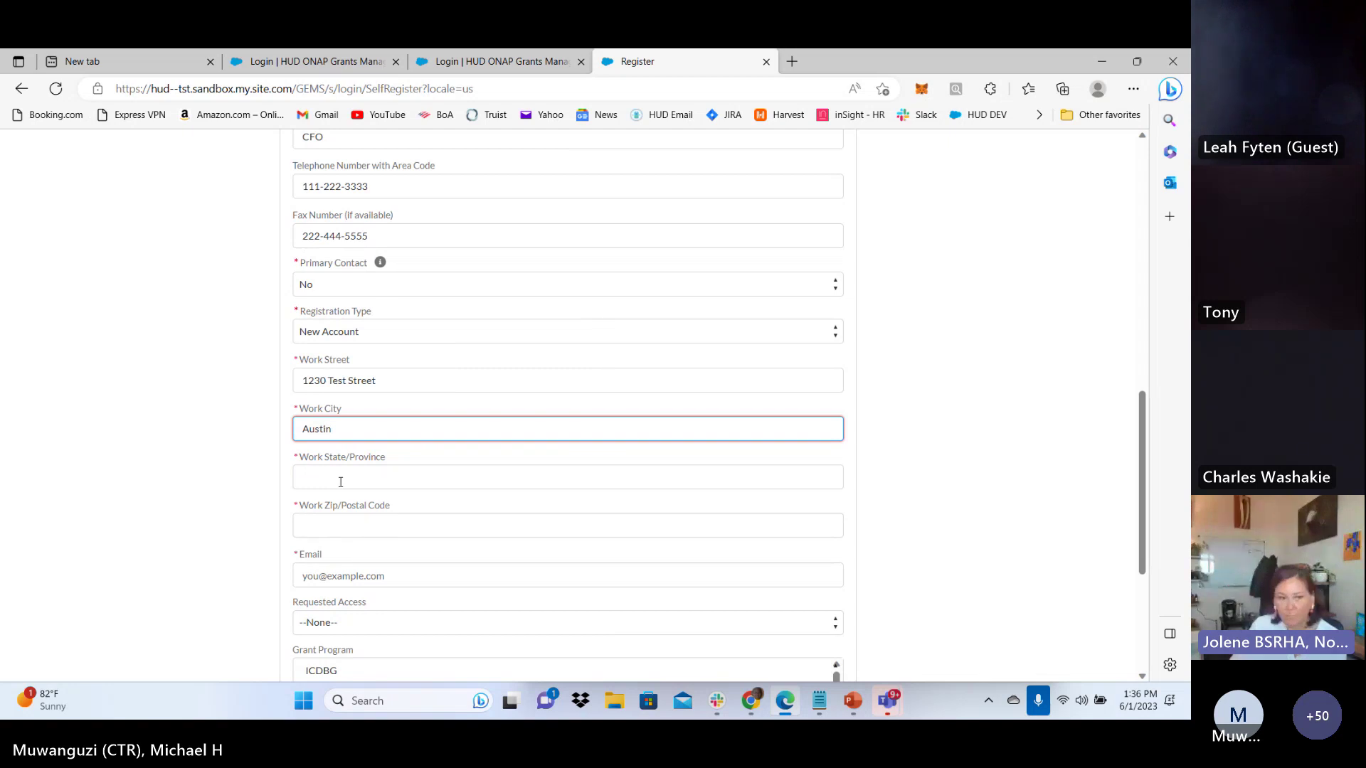
{"action": "left_click", "coordinate": [340, 477]}
{"action": "type", "text": "tx"}
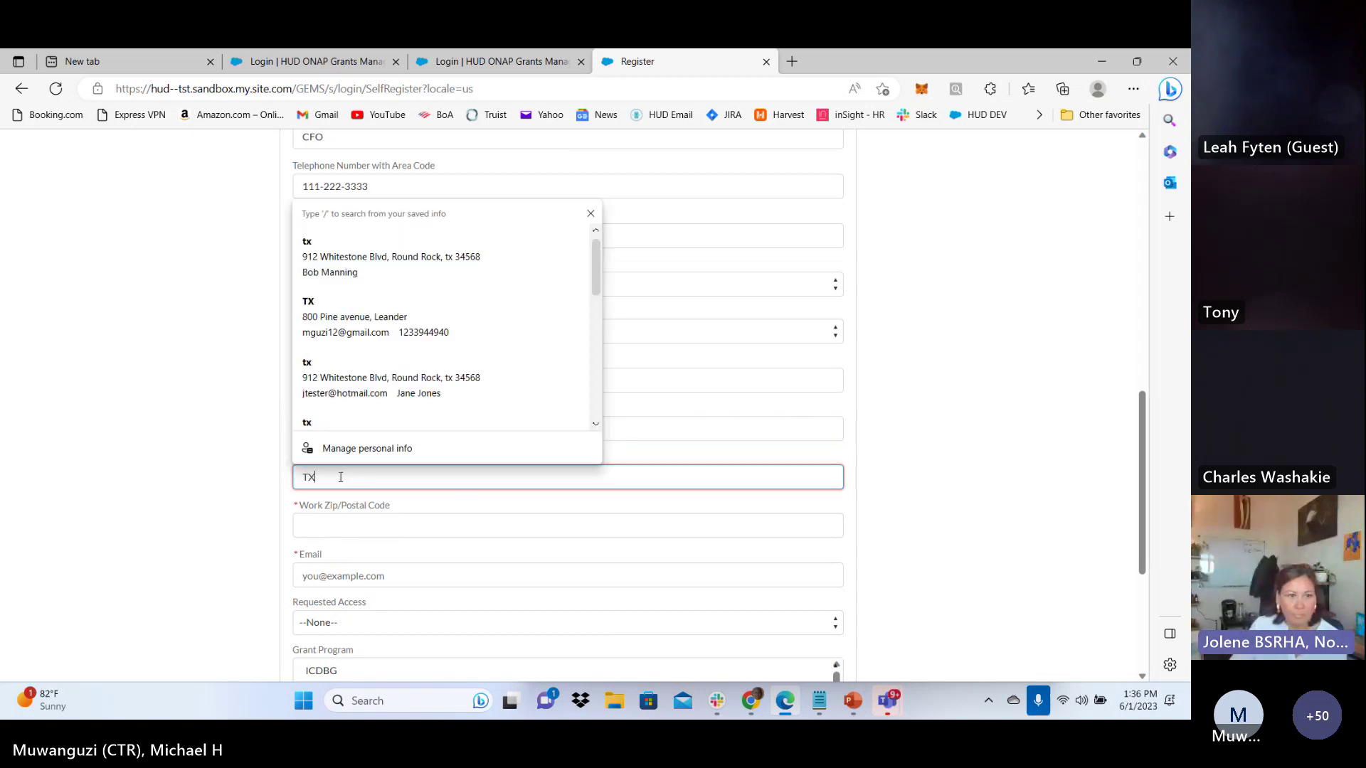
{"action": "left_click", "coordinate": [384, 532]}
{"action": "type", "text": "77888"}
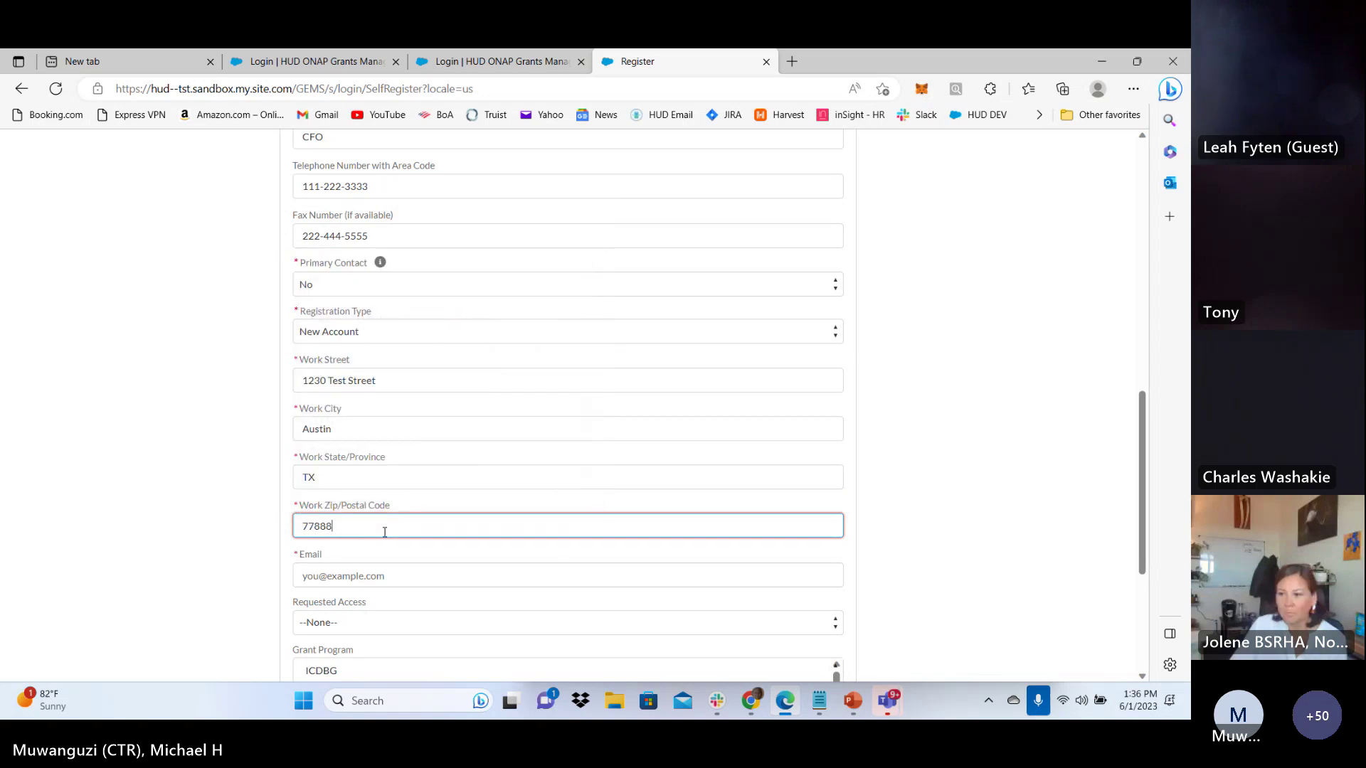
Fill in the contact's email address, replacing the autofilled one
{"action": "scroll", "coordinate": [387, 532], "scroll_direction": "down", "scroll_amount": 2}
{"action": "left_click", "coordinate": [314, 411]}
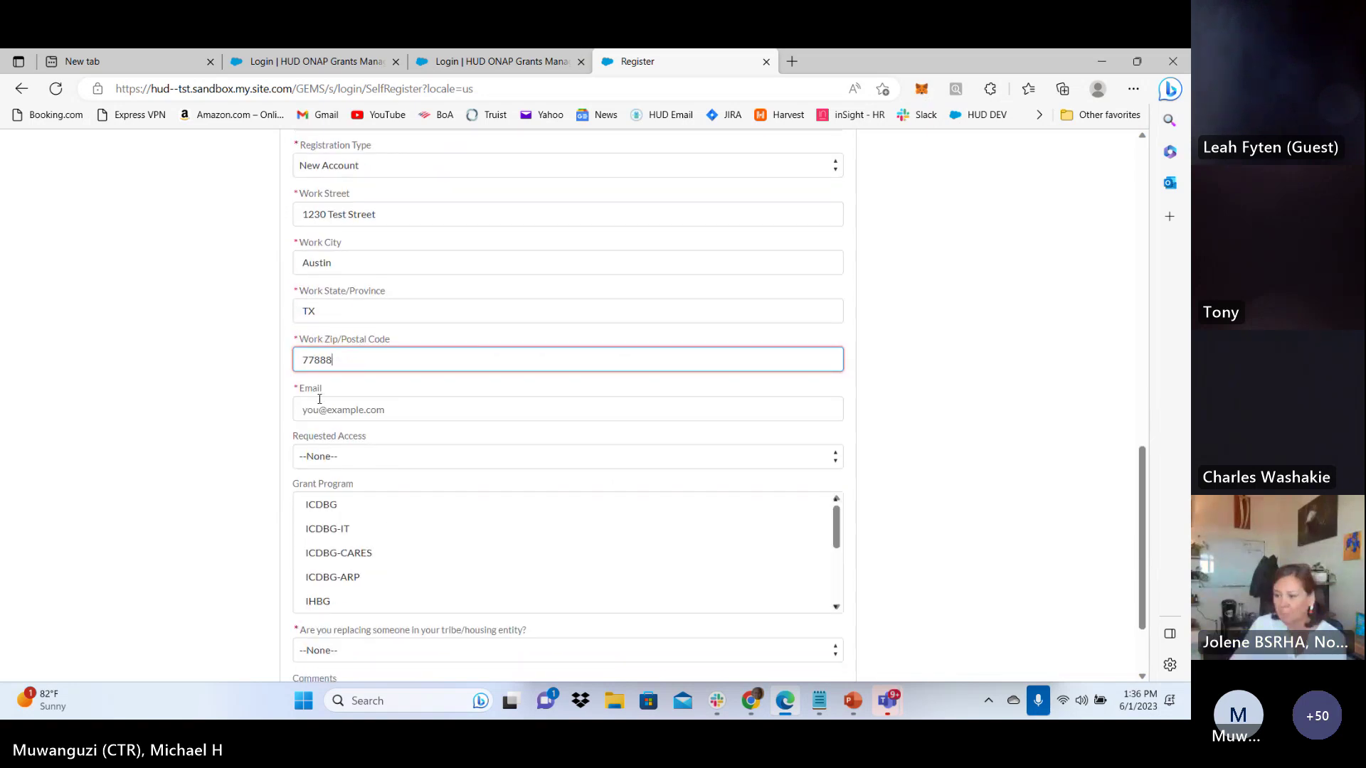
{"action": "left_click", "coordinate": [299, 437]}
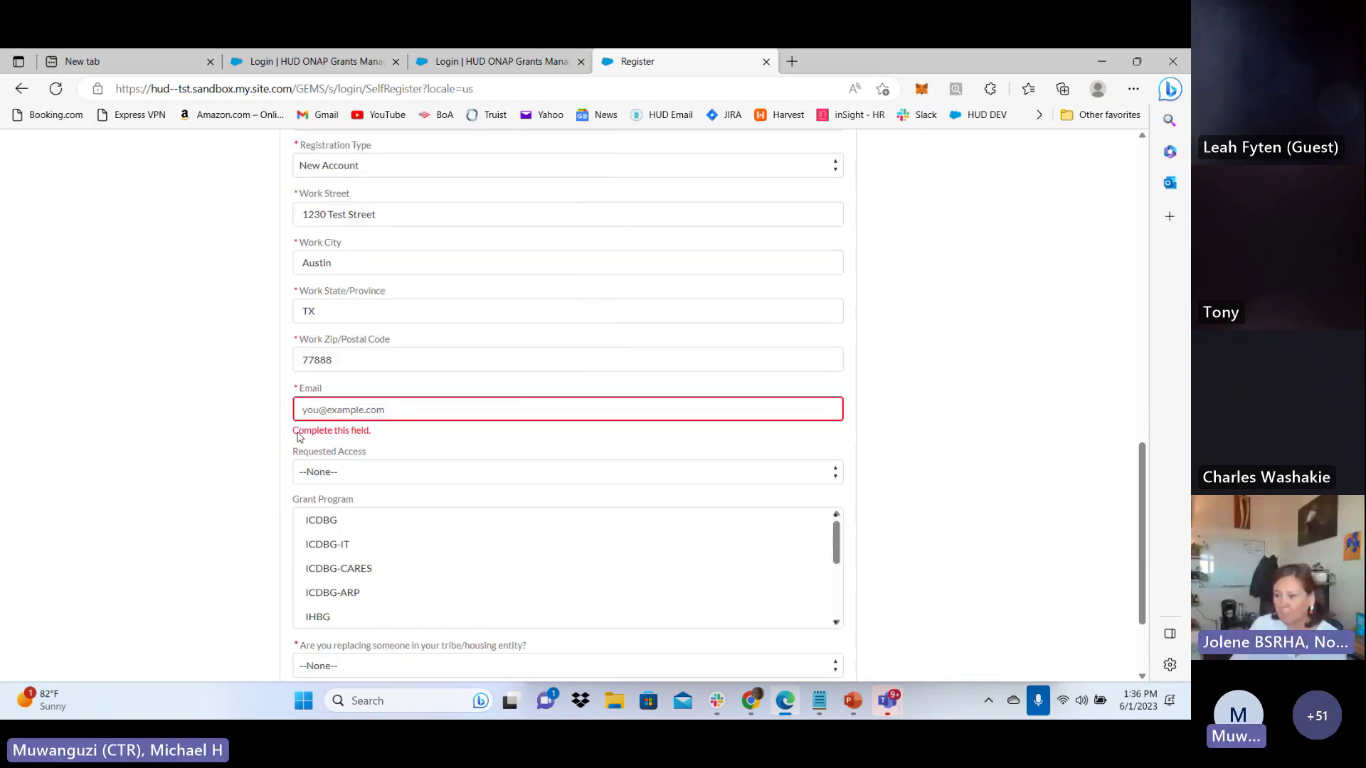
{"action": "left_click", "coordinate": [334, 410]}
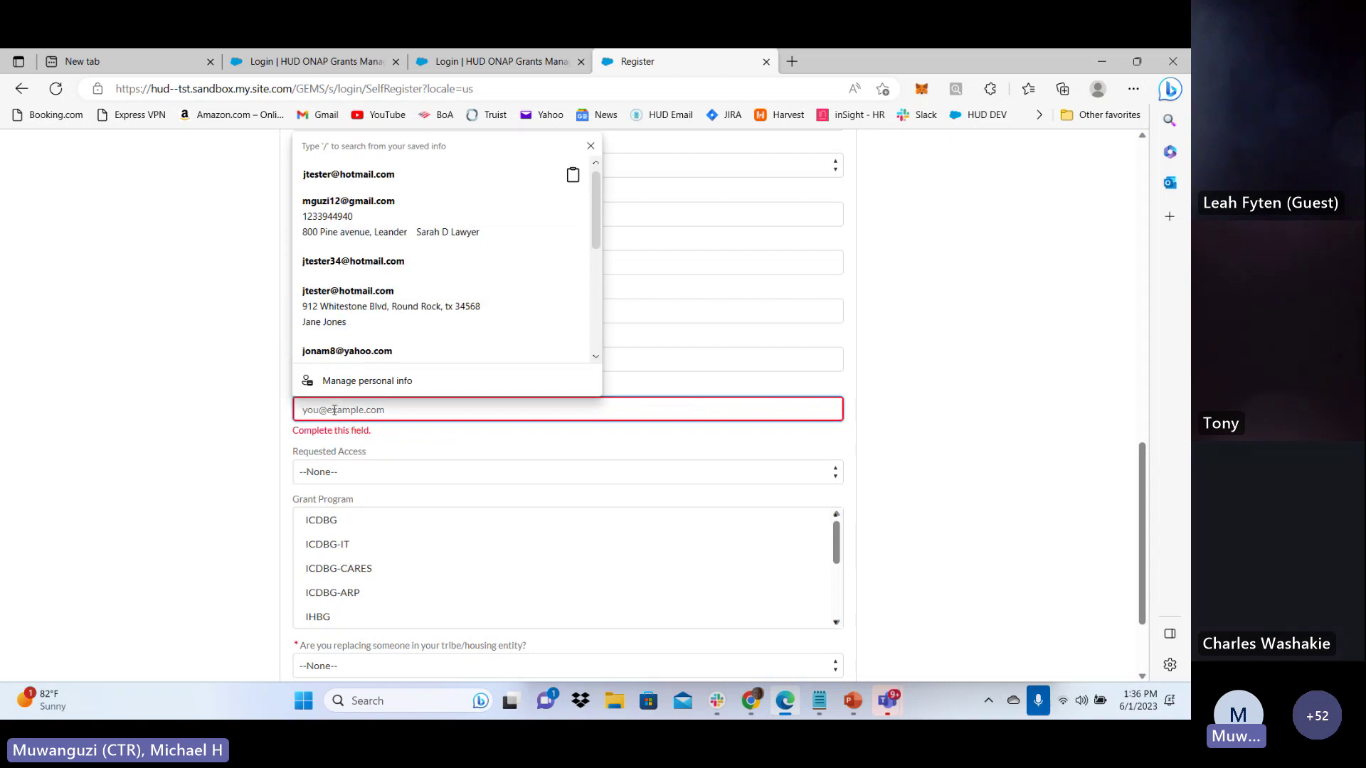
{"action": "key", "text": "ctrl+v"}
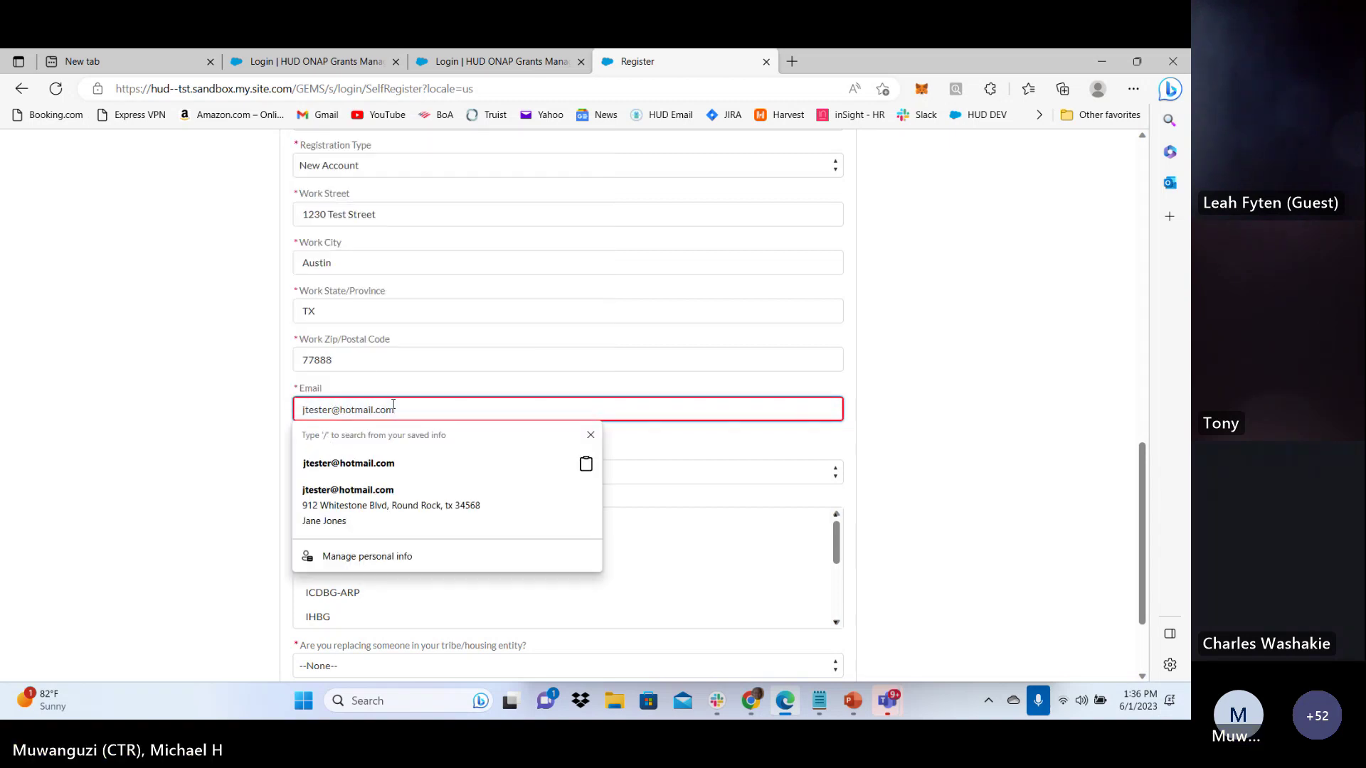
{"action": "left_click_drag", "start_coordinate": [402, 411], "coordinate": [303, 413]}
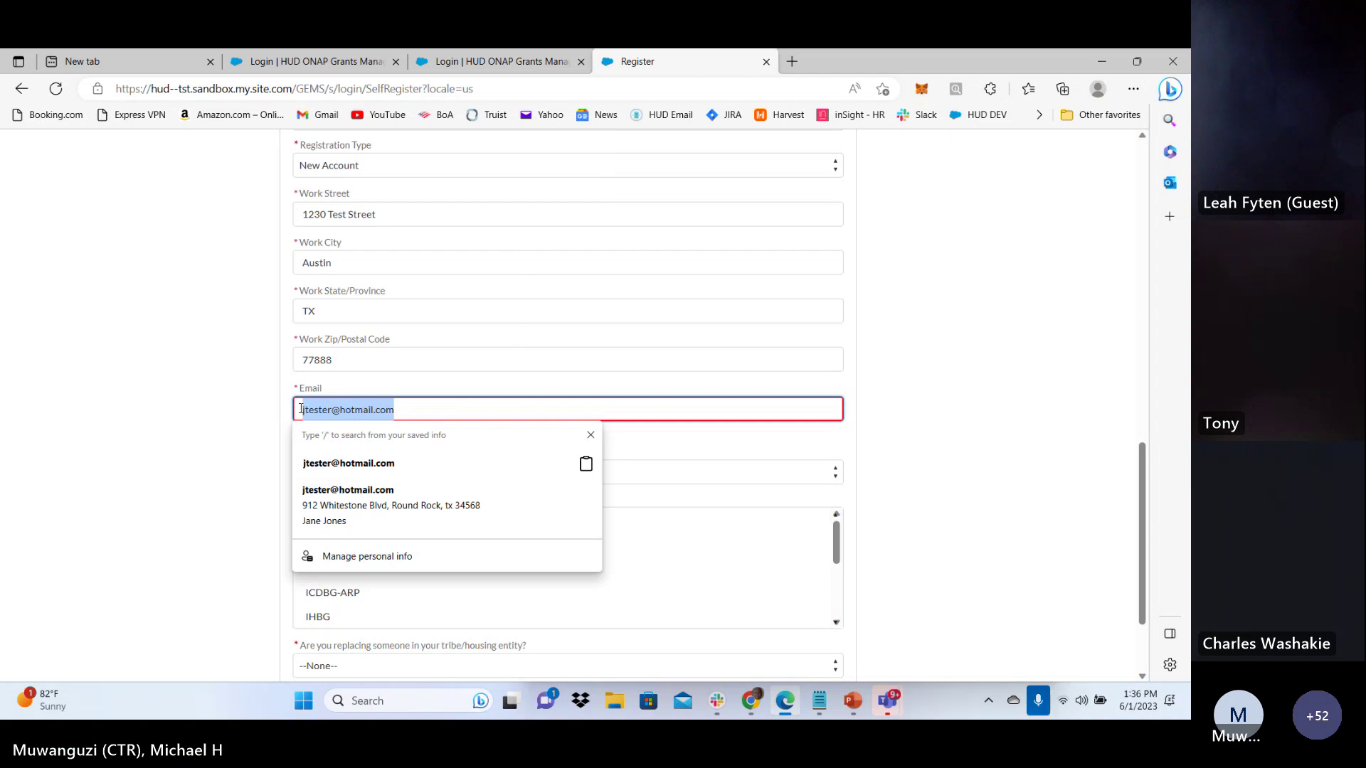
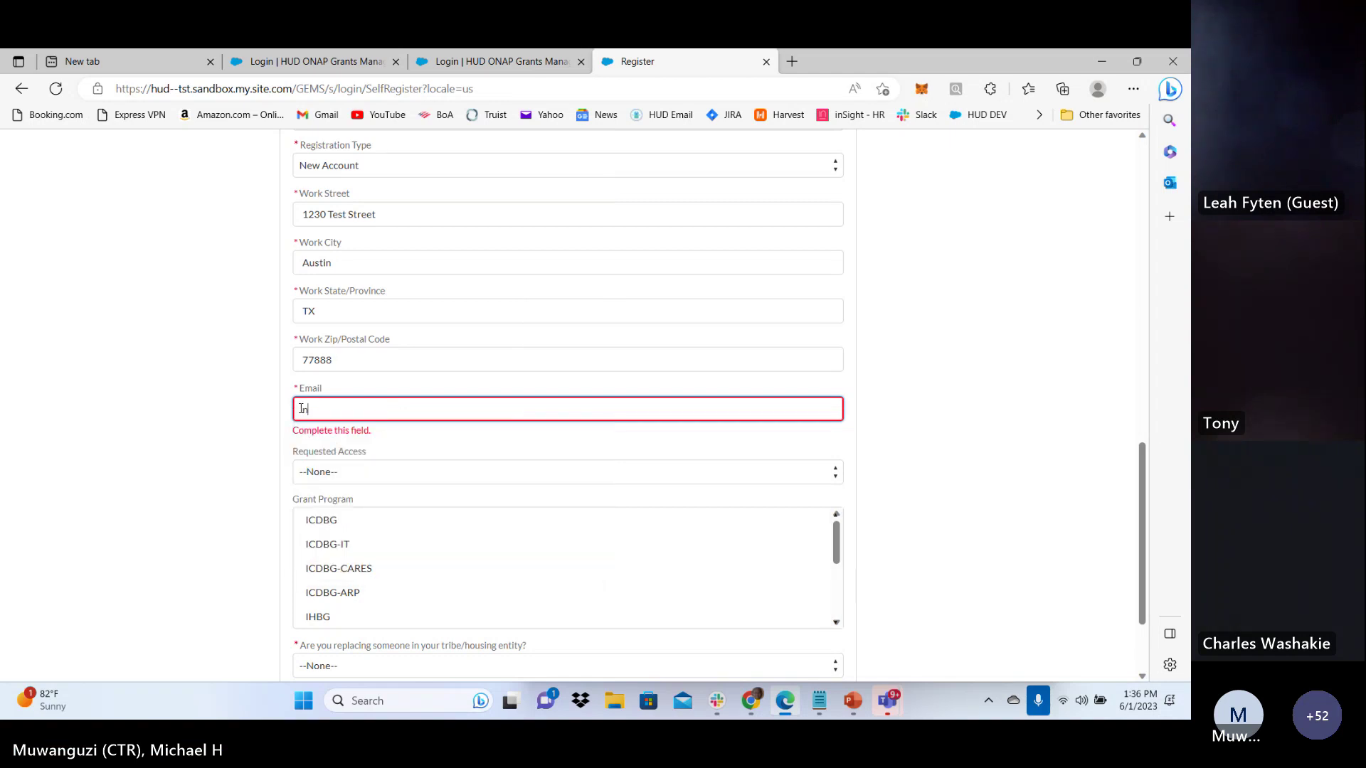
Insert 20 before the @ in the email and request Create/Edit Plans access
{"action": "left_click", "coordinate": [331, 411]}
{"action": "type", "text": "20"}
{"action": "left_click", "coordinate": [346, 457]}
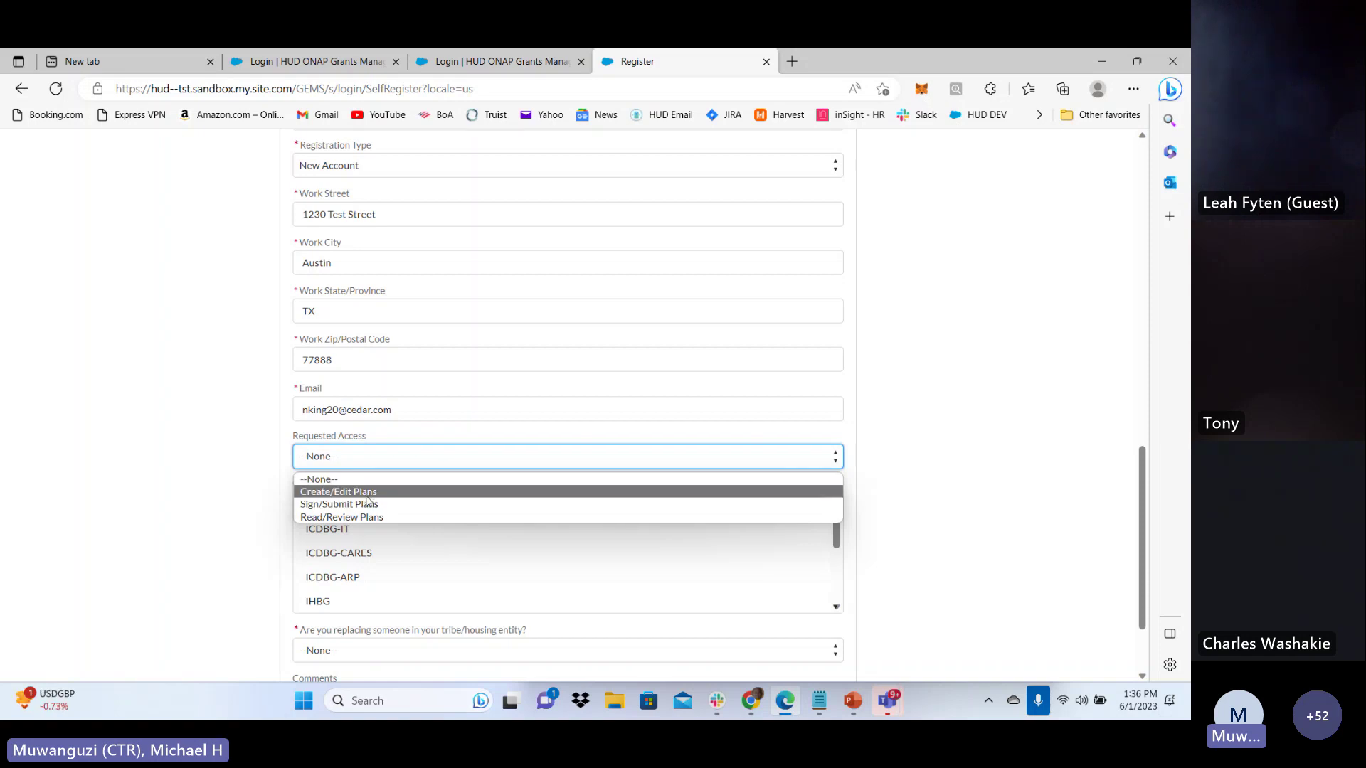
{"action": "left_click", "coordinate": [364, 492]}
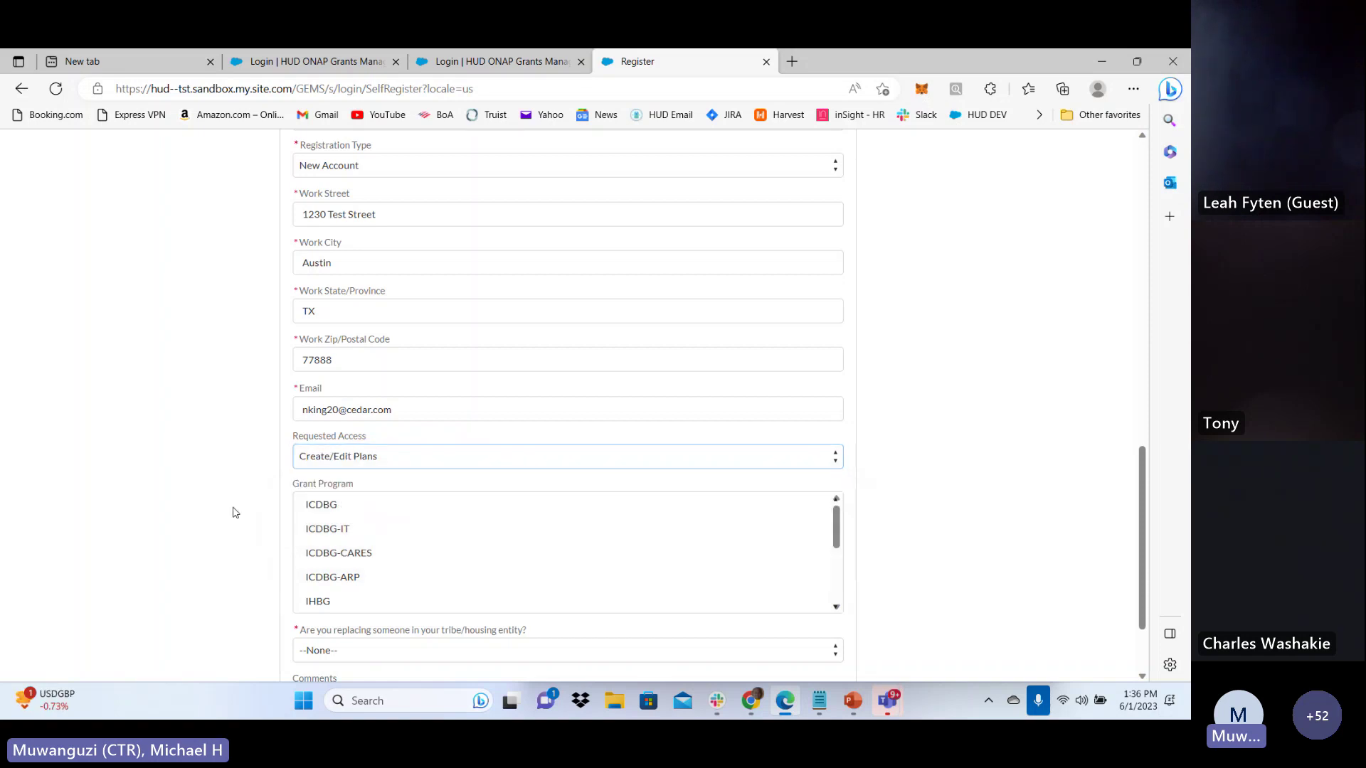
Select IHBG as the grant program
{"action": "scroll", "coordinate": [232, 509], "scroll_direction": "down", "scroll_amount": 3}
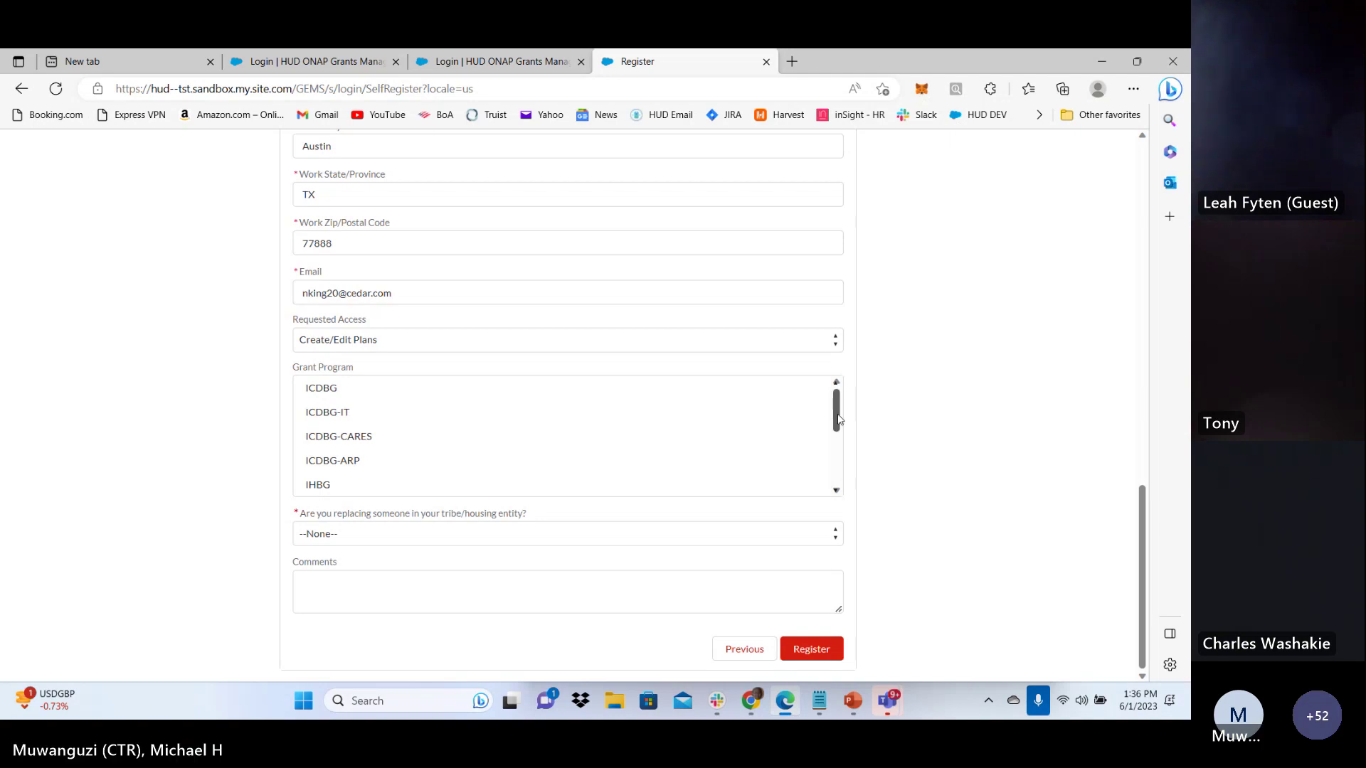
{"action": "left_click_drag", "start_coordinate": [837, 411], "coordinate": [837, 431]}
{"action": "left_click", "coordinate": [425, 432]}
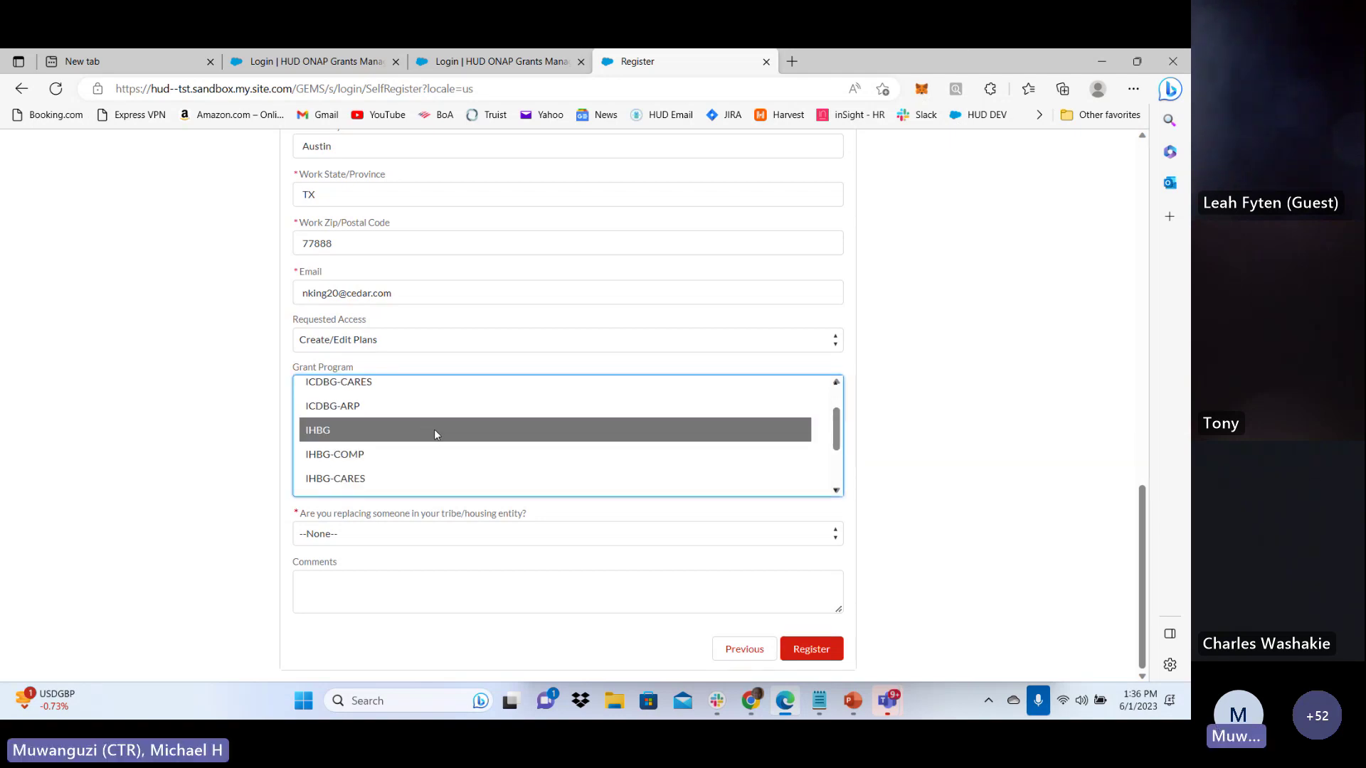
{"action": "left_click", "coordinate": [238, 478]}
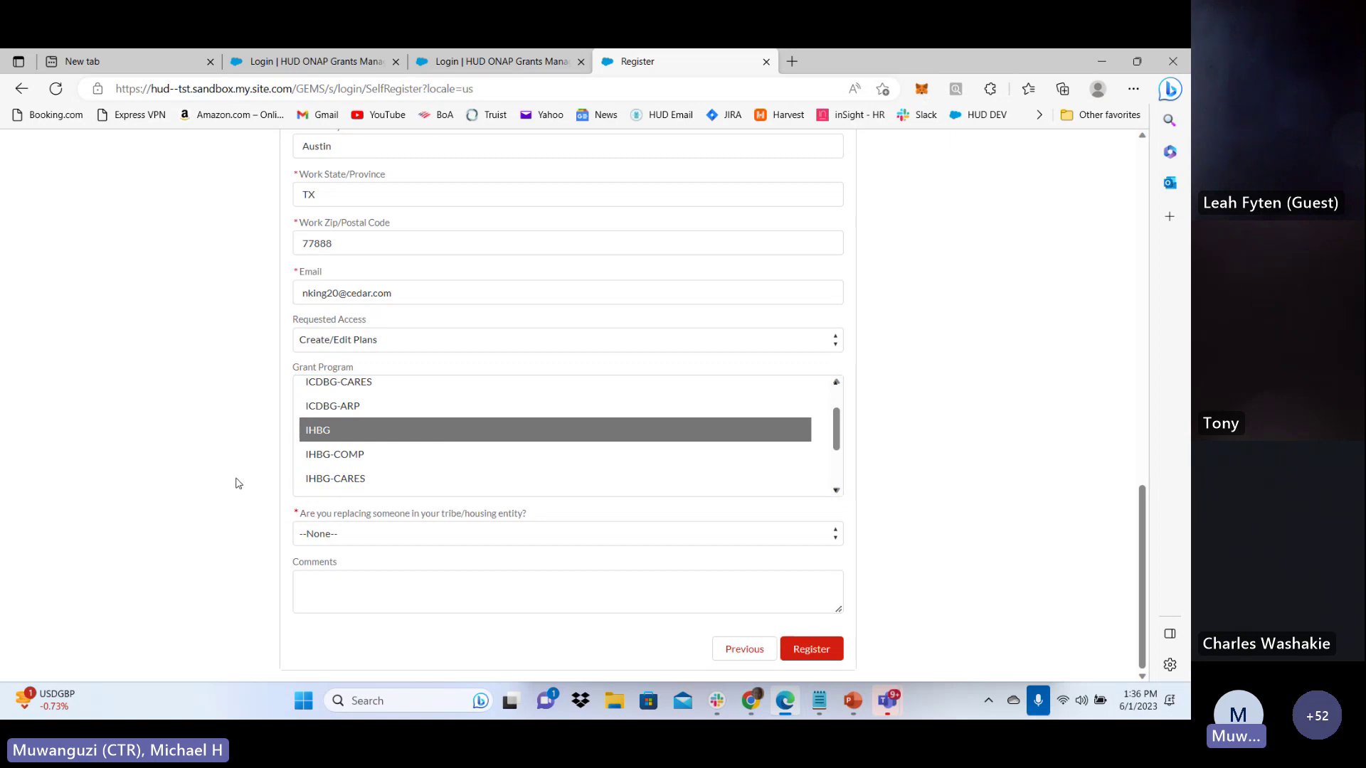
{"action": "left_click", "coordinate": [397, 542]}
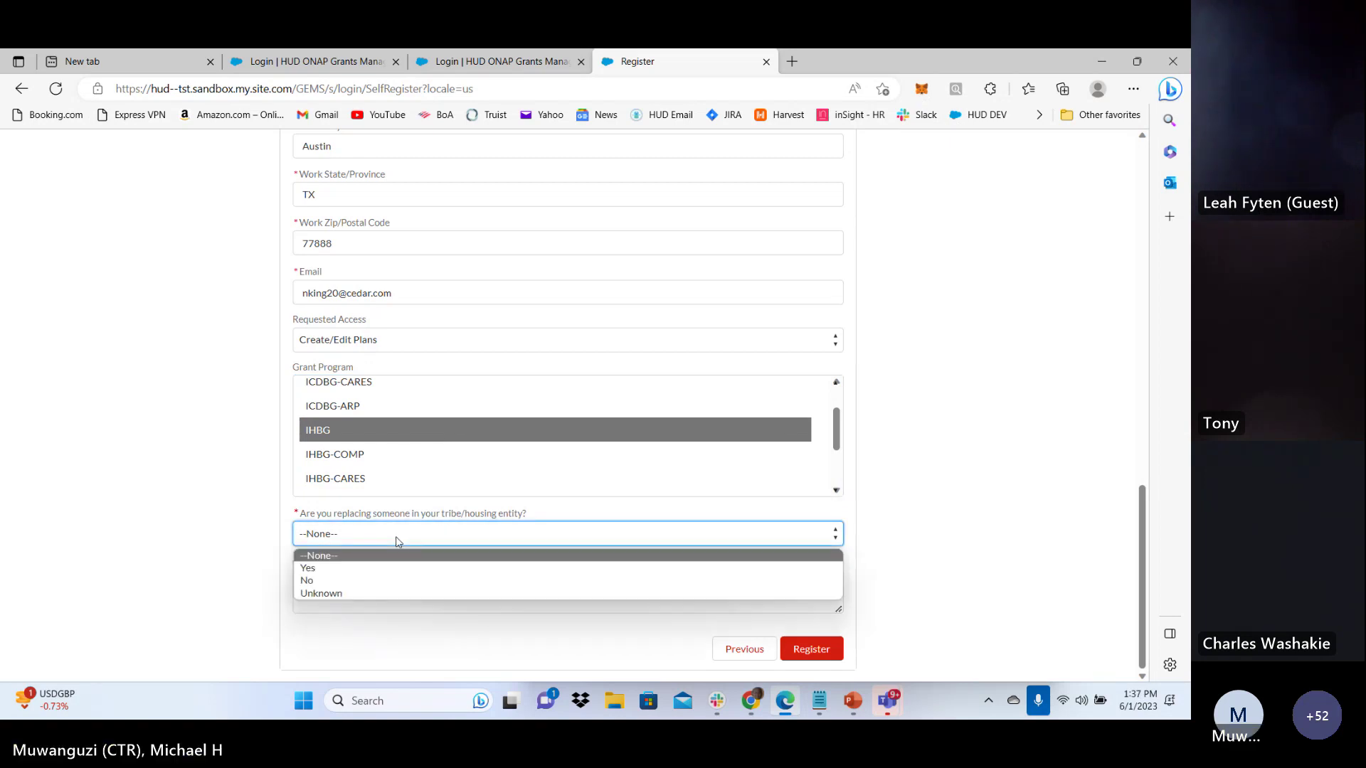
Answer No to replacing someone, comment 'Please give me access', and submit the registration
{"action": "left_click", "coordinate": [381, 580]}
{"action": "left_click", "coordinate": [381, 598]}
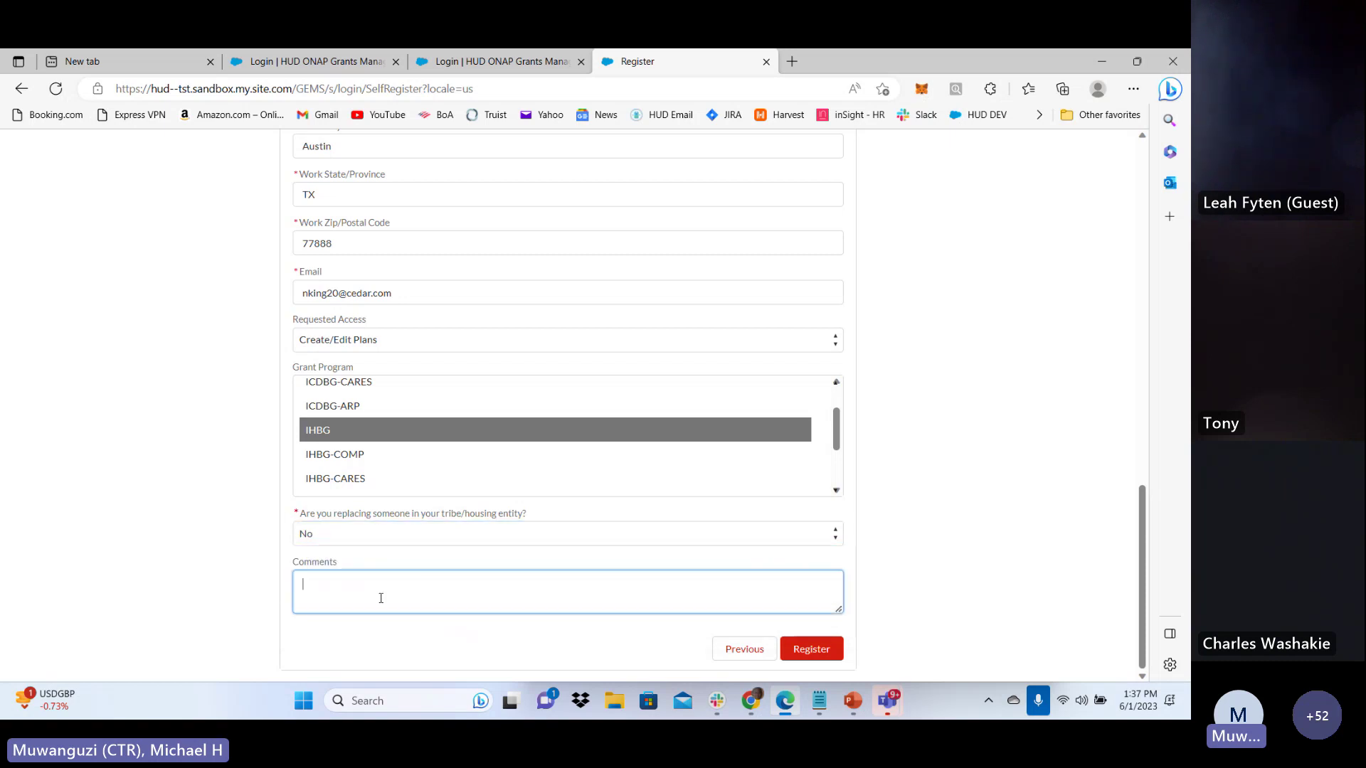
{"action": "type", "text": "P"}
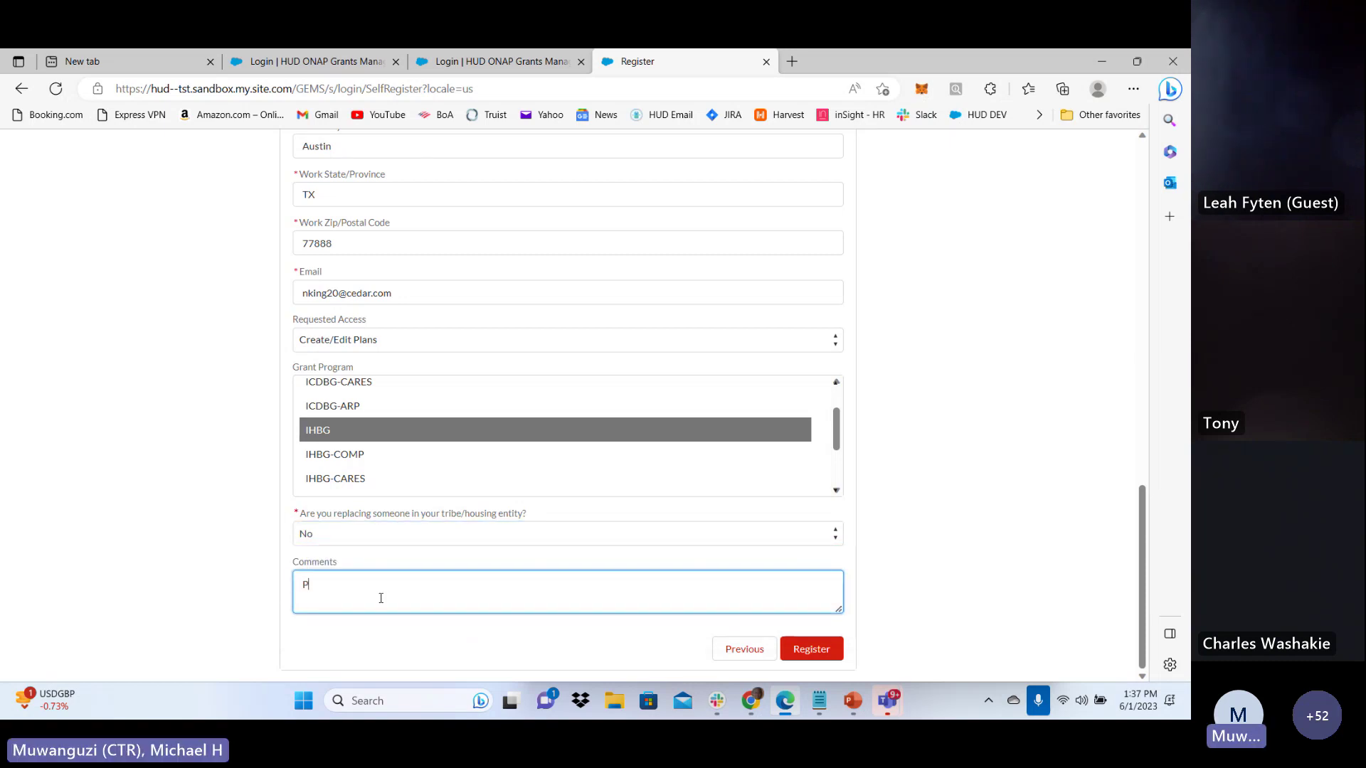
{"action": "type", "text": "lease give e"}
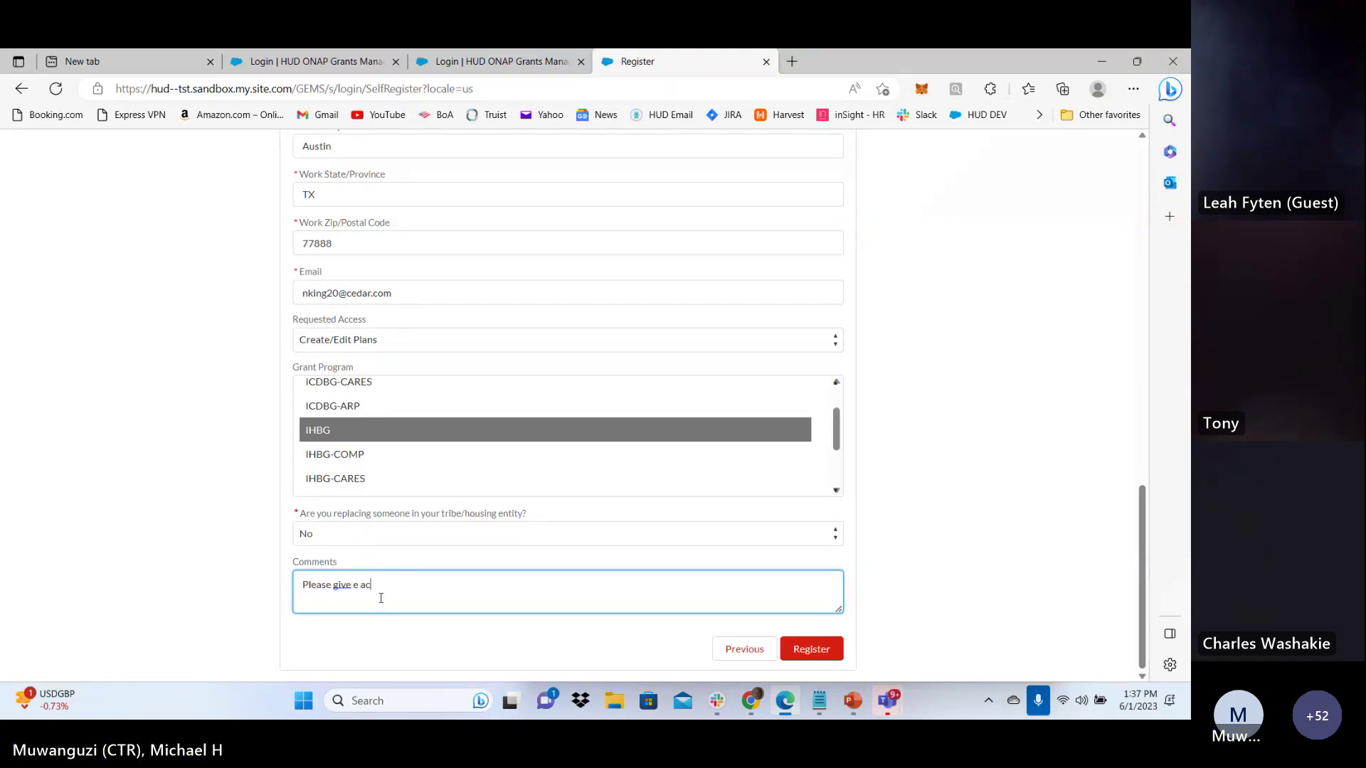
{"action": "key", "text": "BackSpace"}
{"action": "type", "text": "me access"}
{"action": "left_click", "coordinate": [548, 653]}
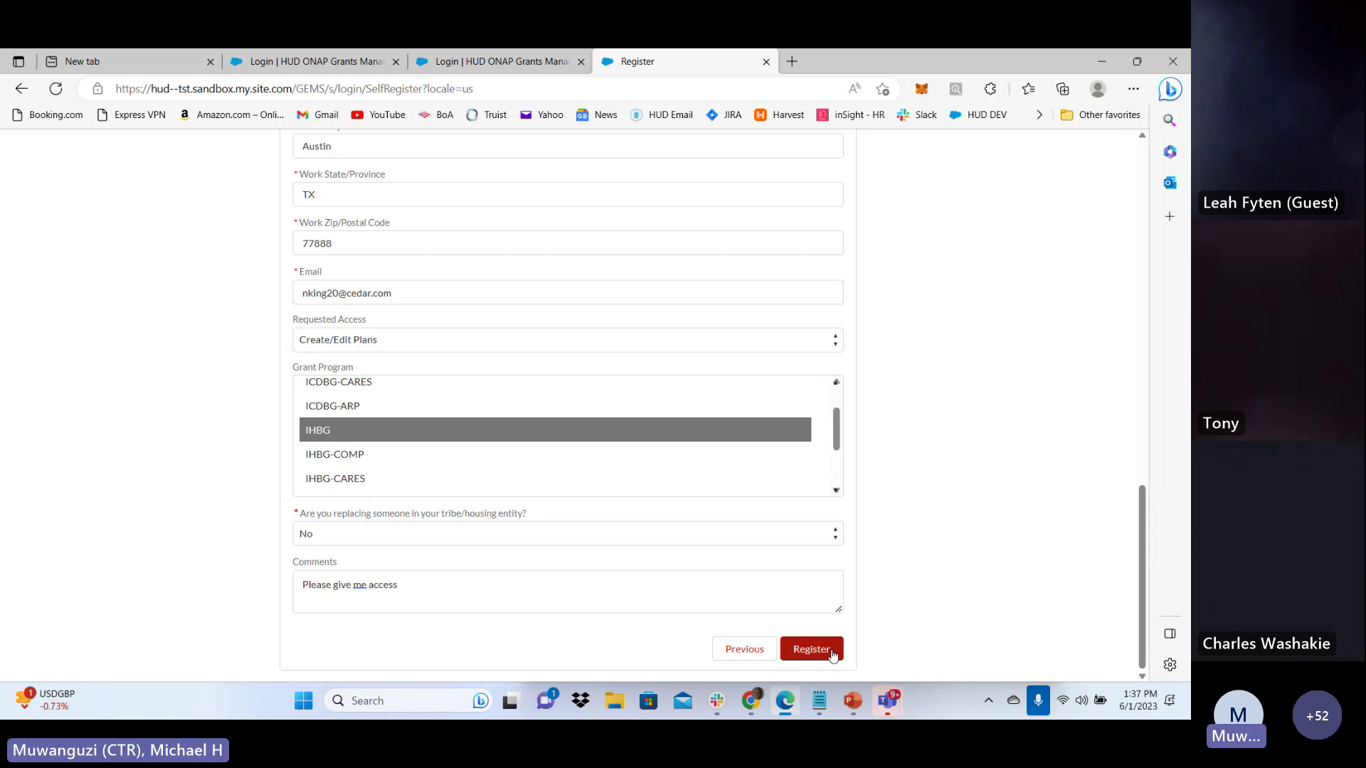
{"action": "scroll", "coordinate": [917, 526], "scroll_direction": "up", "scroll_amount": 5}
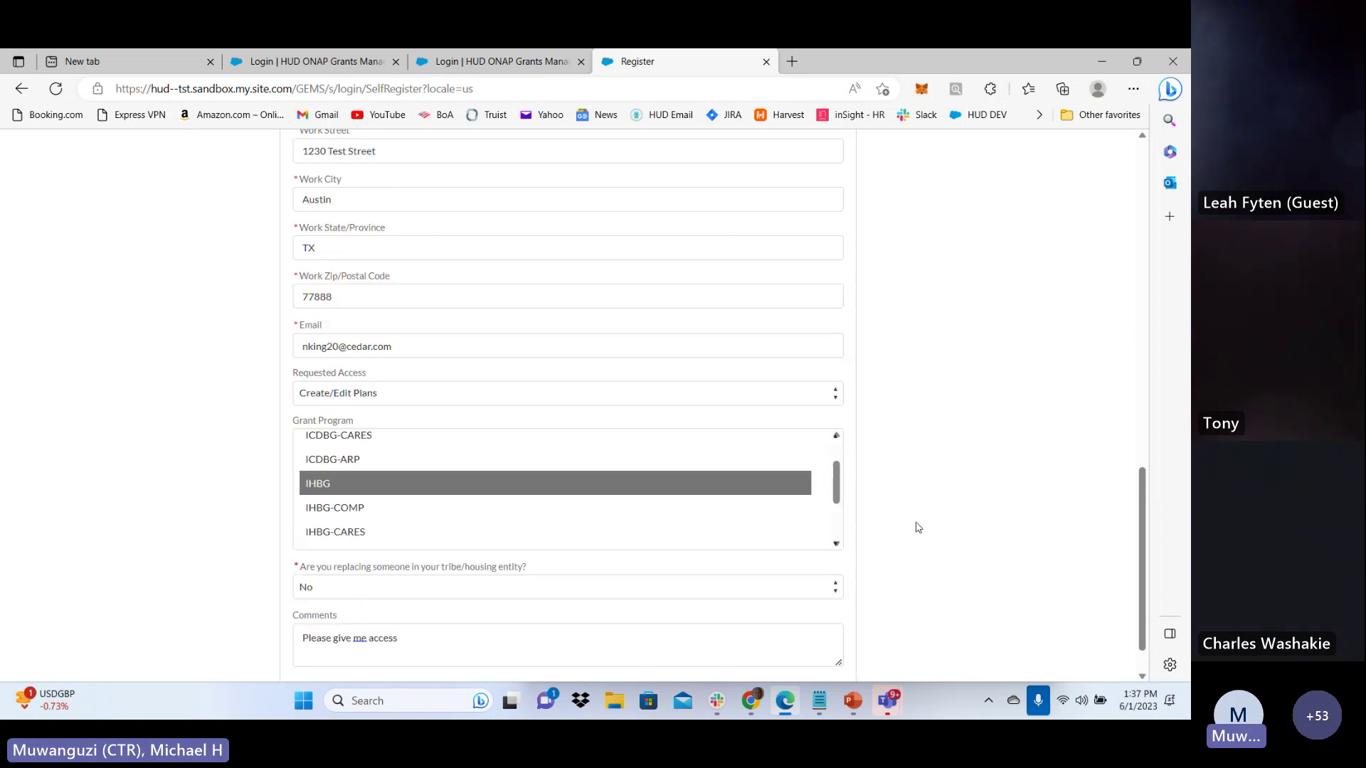
{"action": "scroll", "coordinate": [918, 527], "scroll_direction": "down", "scroll_amount": 5}
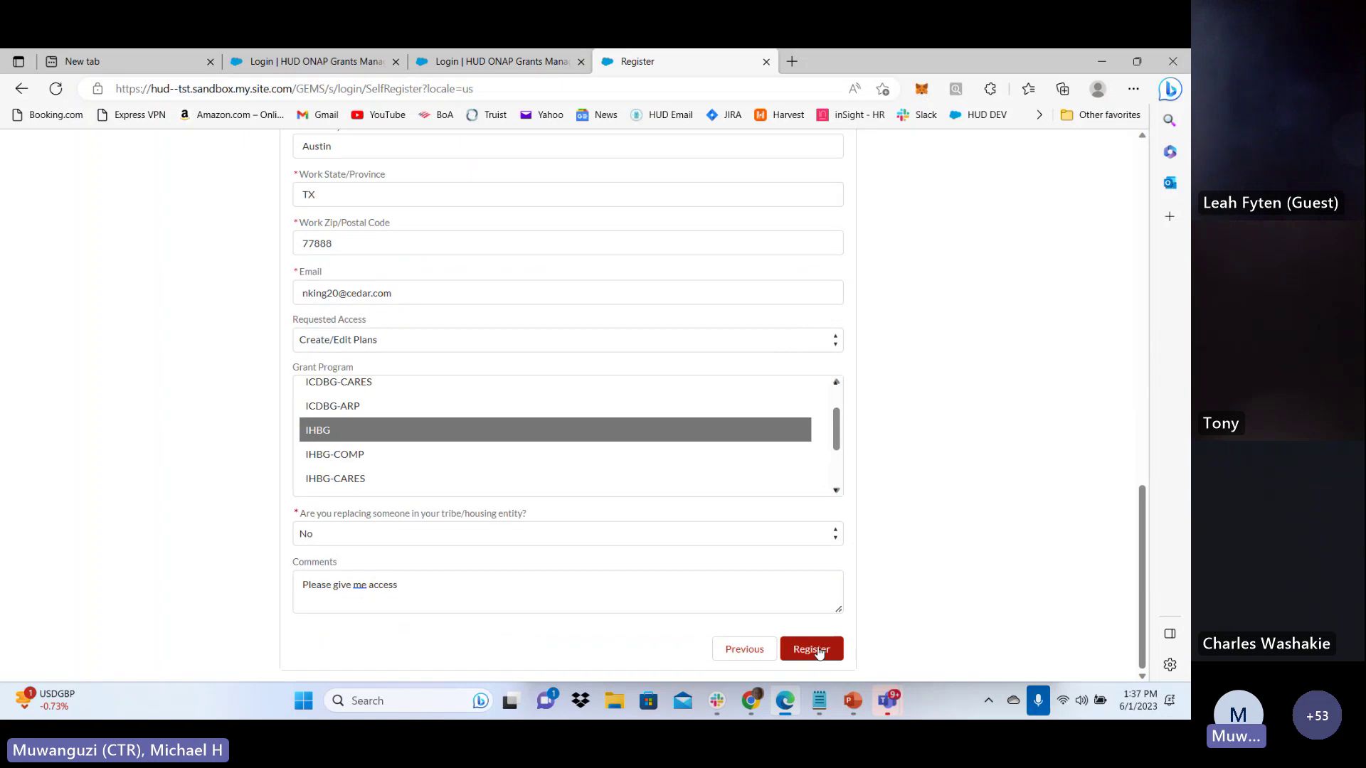
{"action": "left_click", "coordinate": [823, 649]}
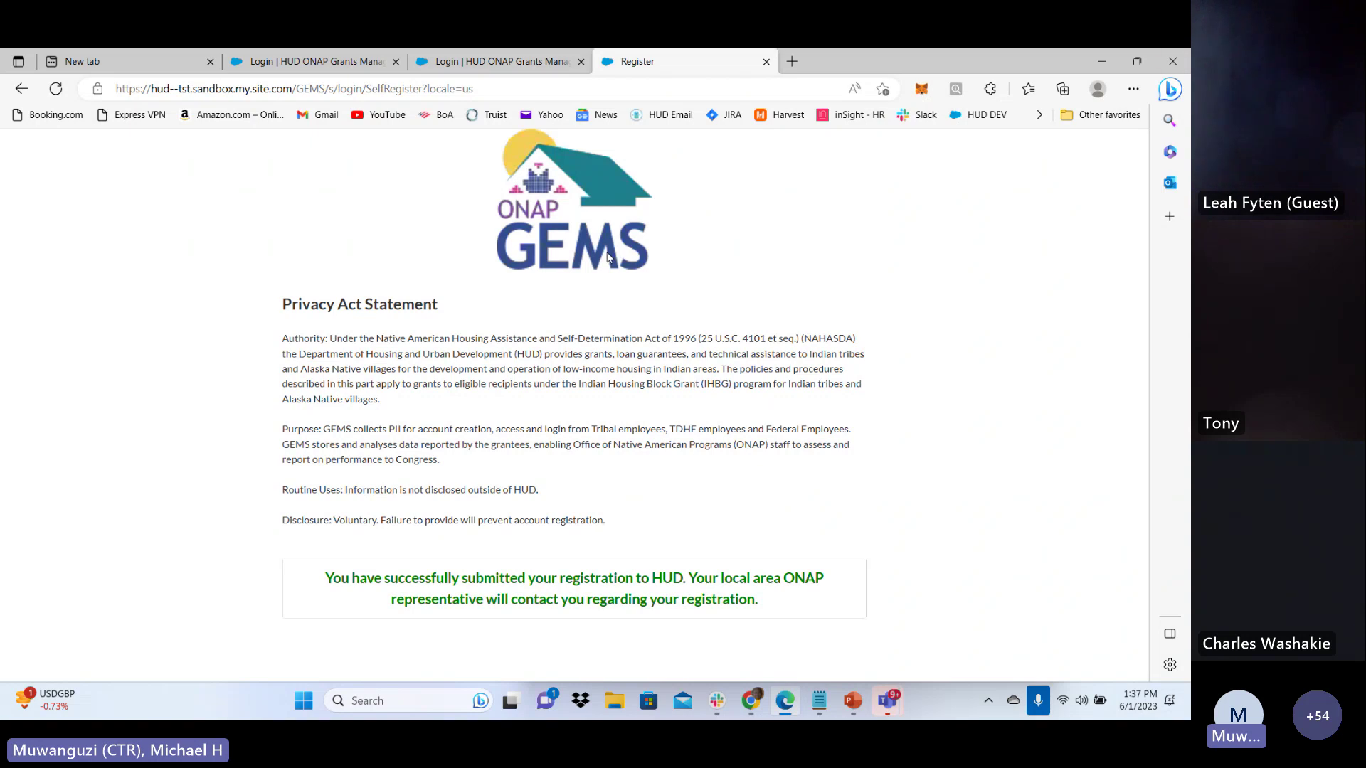
Begin a new registration on the Register tab with Alaska as the ONAP Region
{"action": "left_click", "coordinate": [518, 67]}
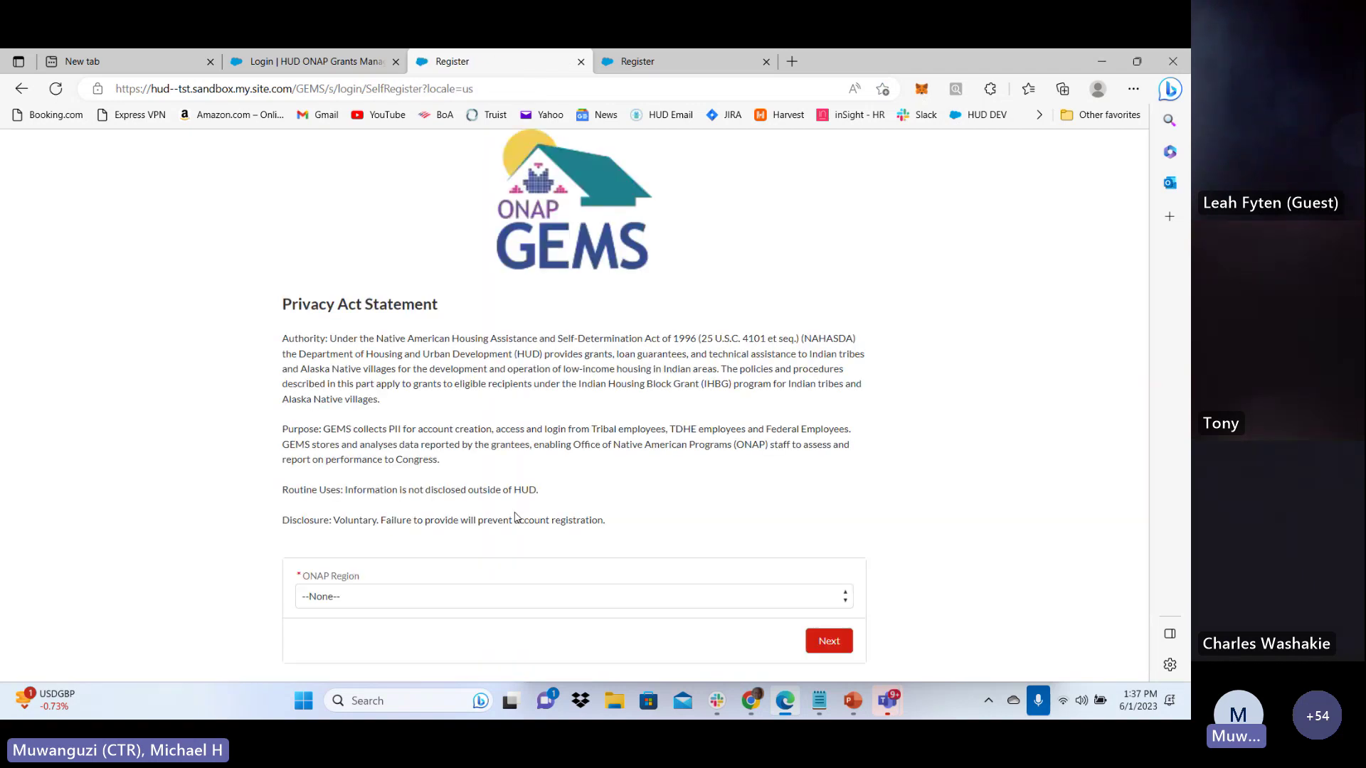
{"action": "left_click", "coordinate": [360, 596]}
{"action": "left_click", "coordinate": [361, 503]}
{"action": "left_click", "coordinate": [827, 642]}
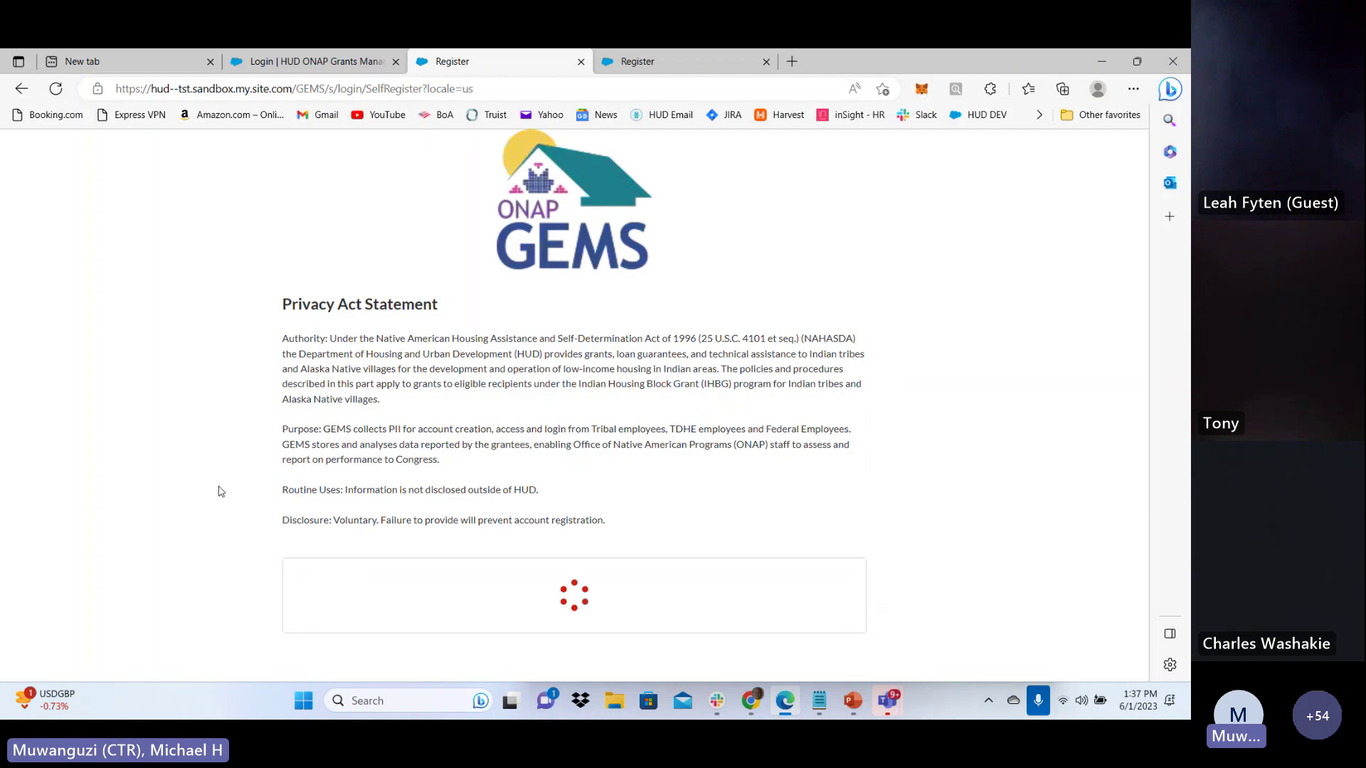
{"action": "scroll", "coordinate": [222, 491], "scroll_direction": "down", "scroll_amount": 3}
Search 'cedar' and select Cedar Tribe A as the Tribe/TDHE
{"action": "left_click", "coordinate": [495, 330]}
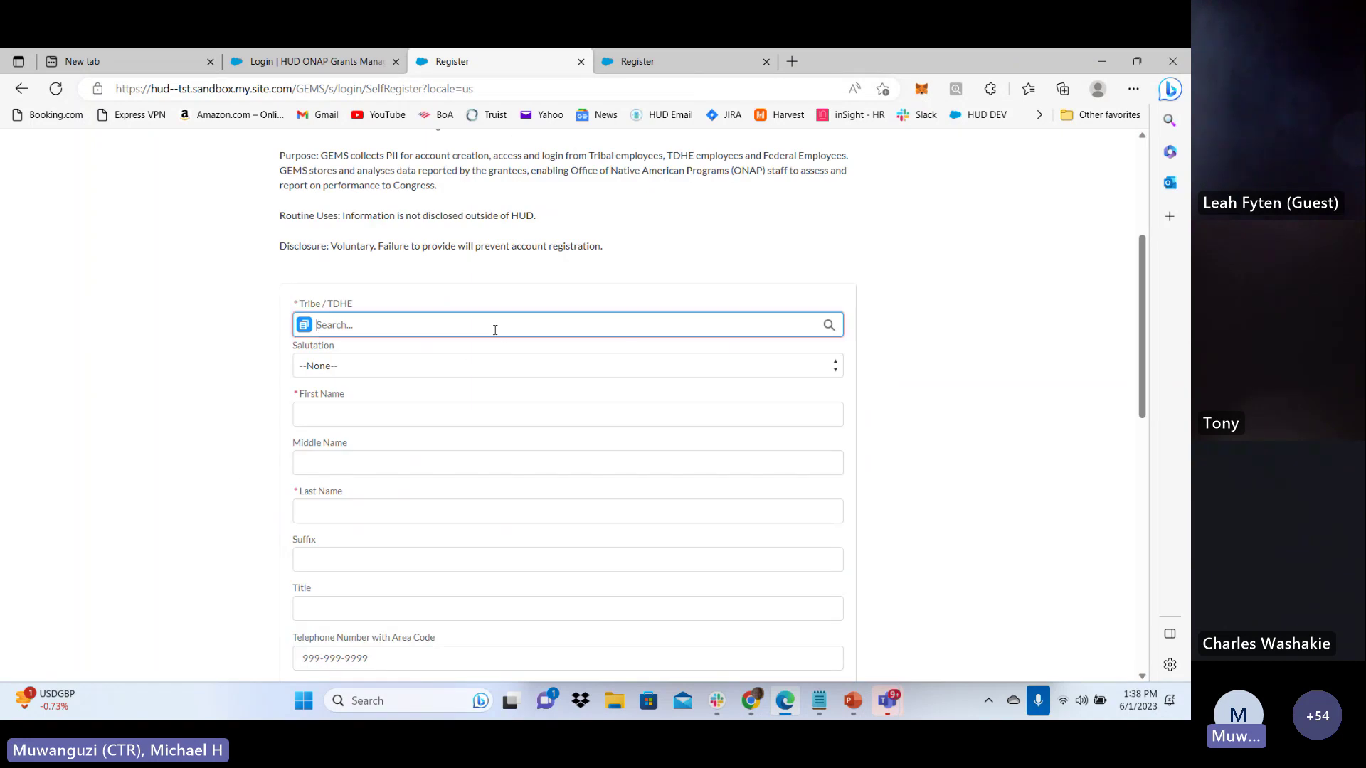
{"action": "type", "text": "cedar"}
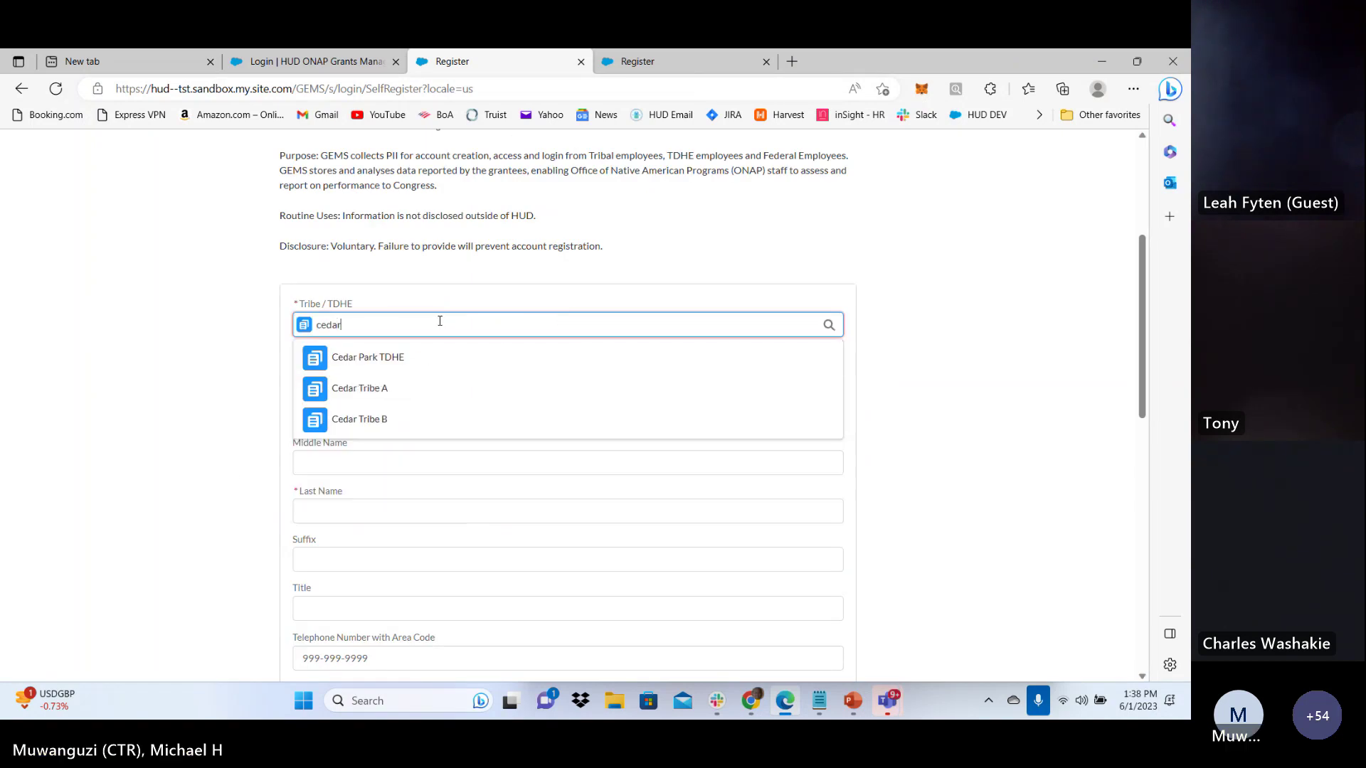
{"action": "left_click", "coordinate": [428, 392]}
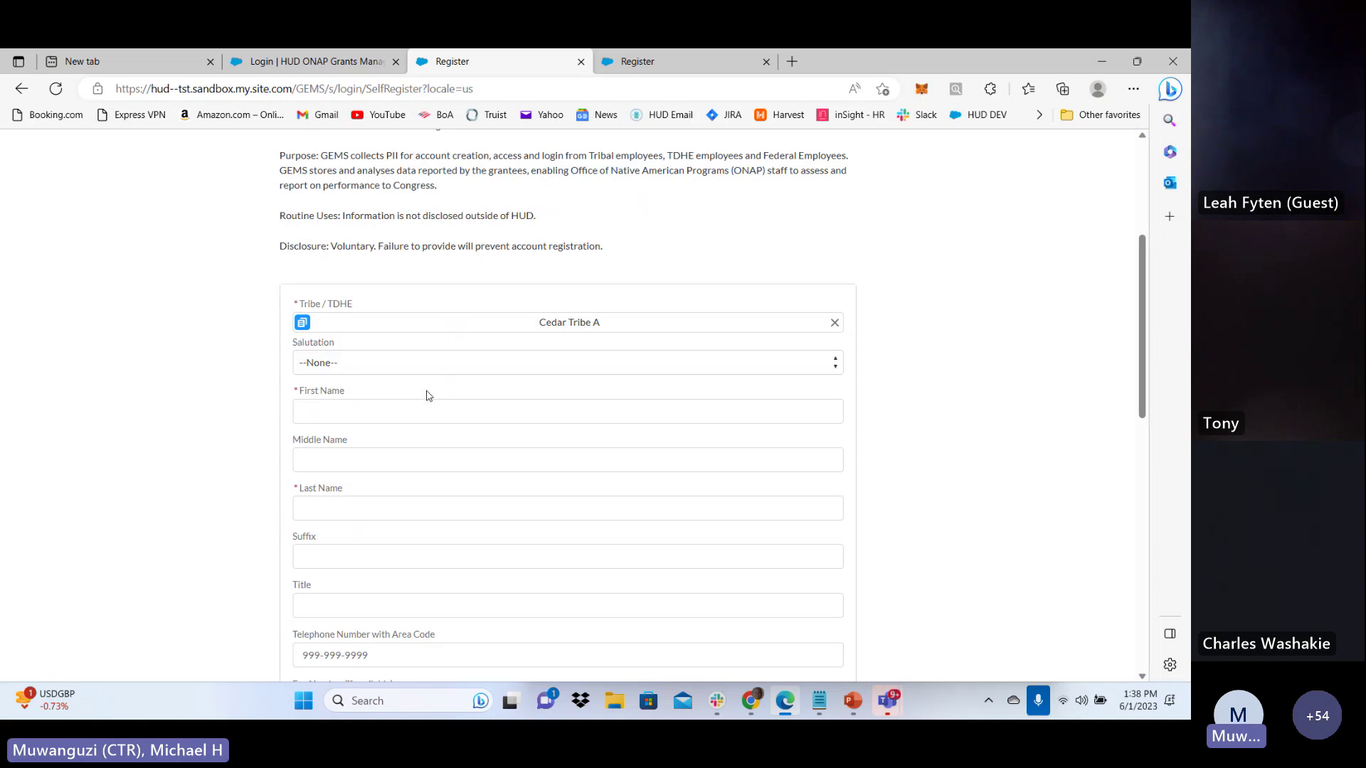
Enter the applicant's first and last name
{"action": "left_click", "coordinate": [356, 409]}
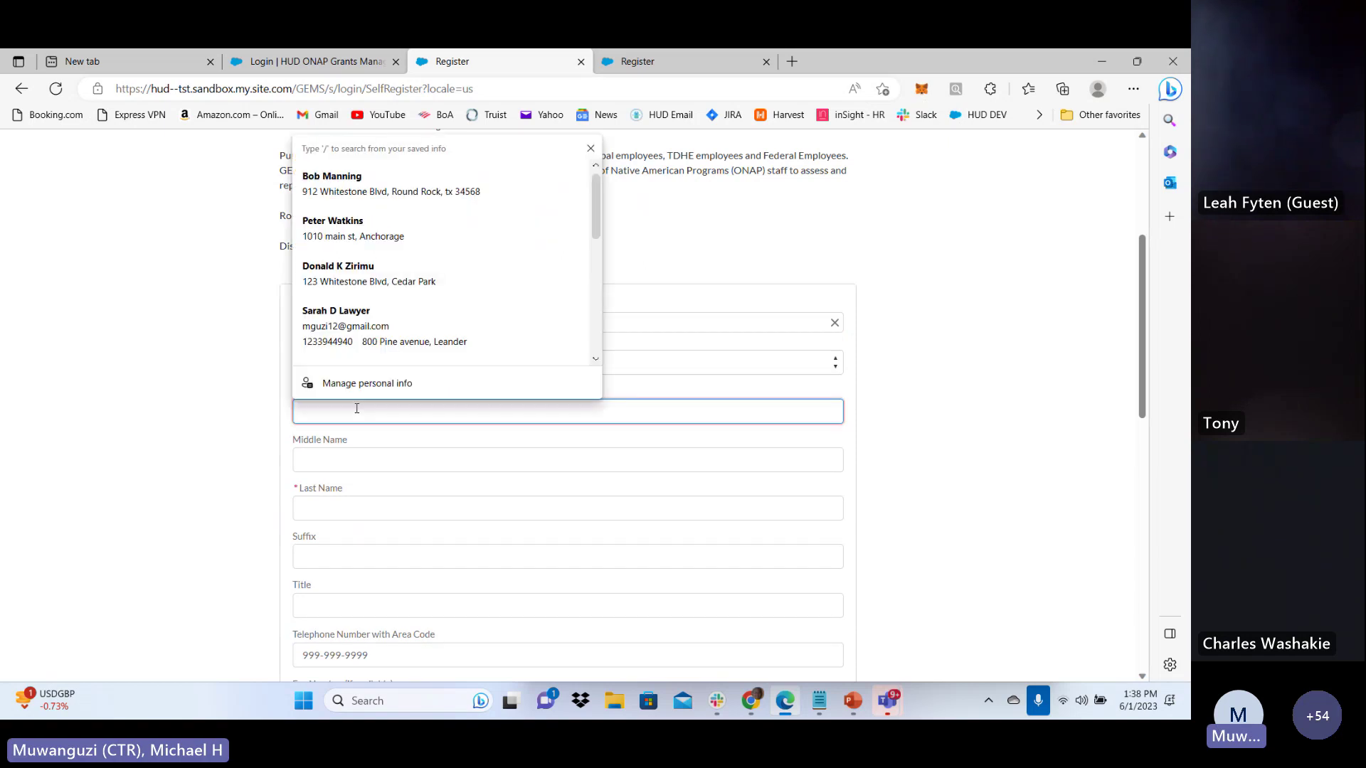
{"action": "type", "text": "Na"}
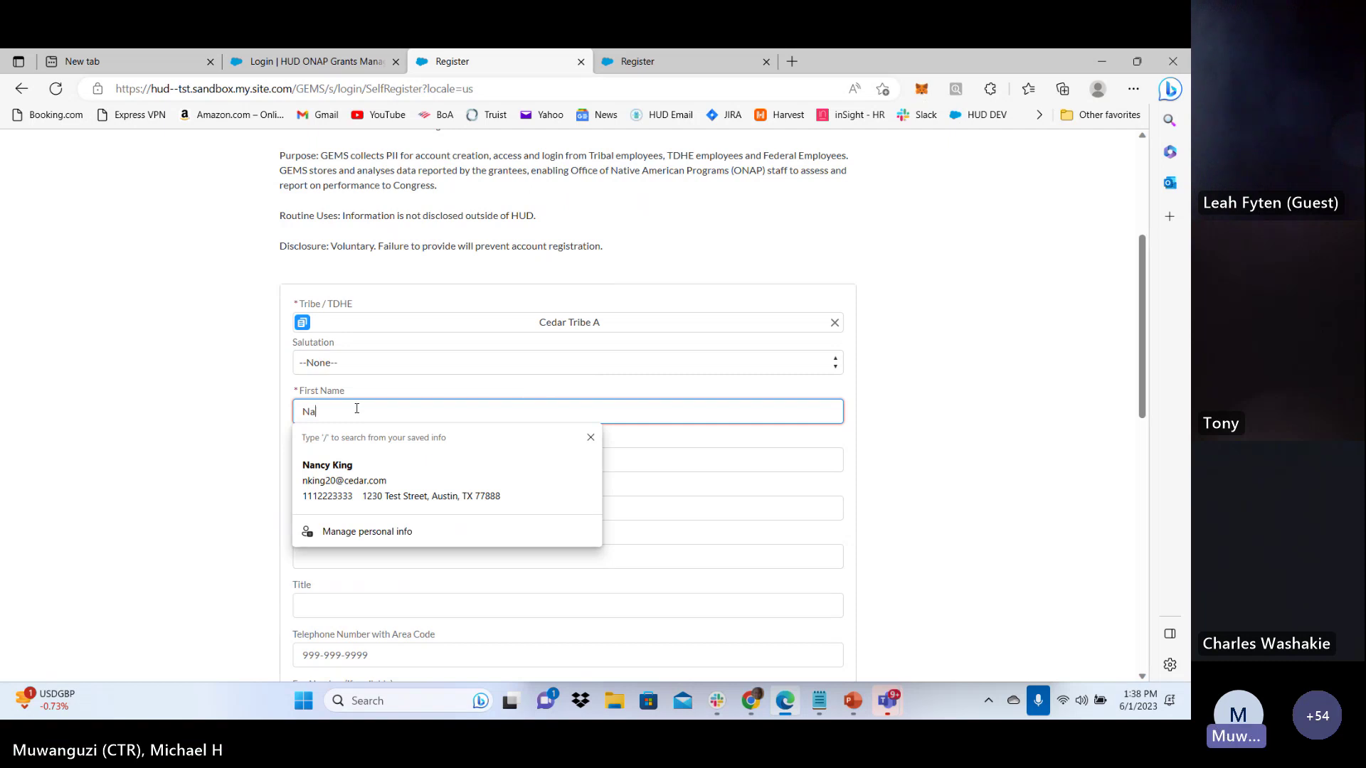
{"action": "type", "text": "ncy"}
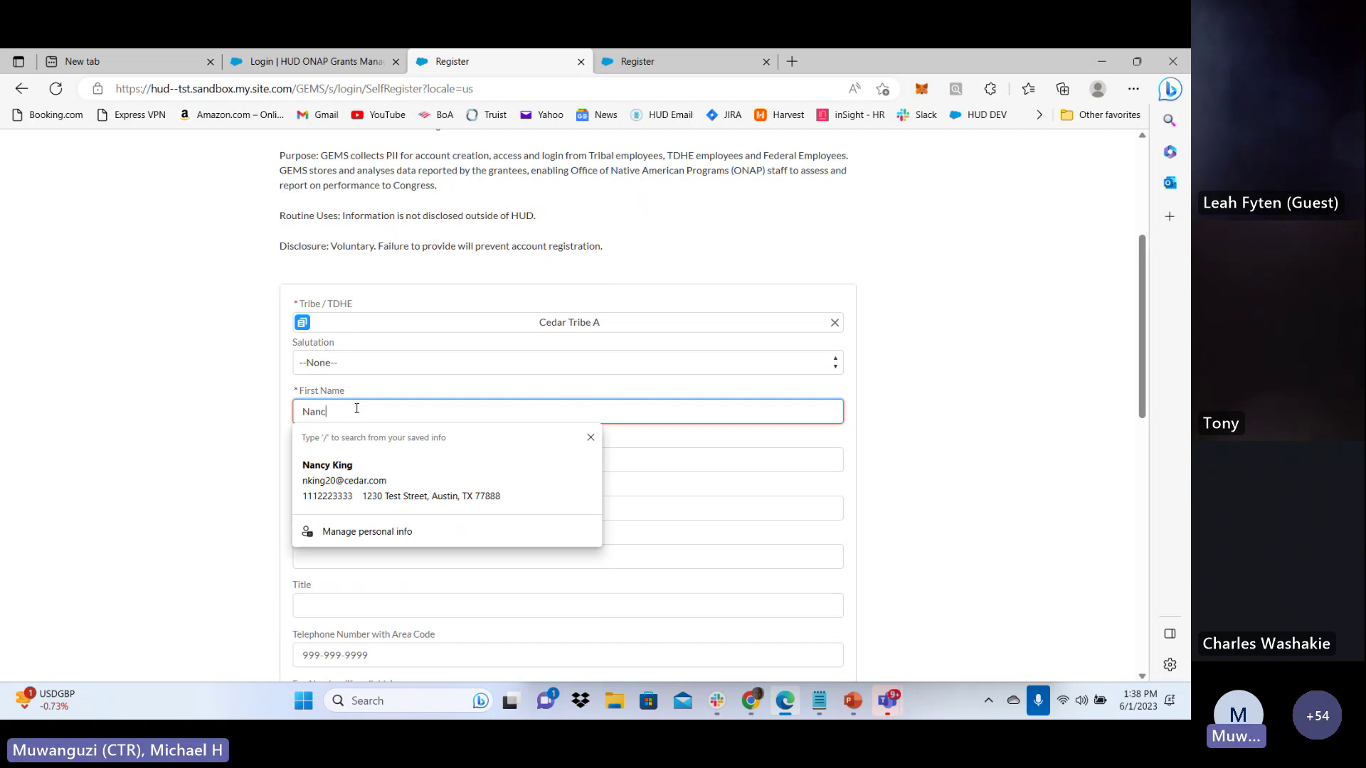
{"action": "left_click", "coordinate": [247, 496]}
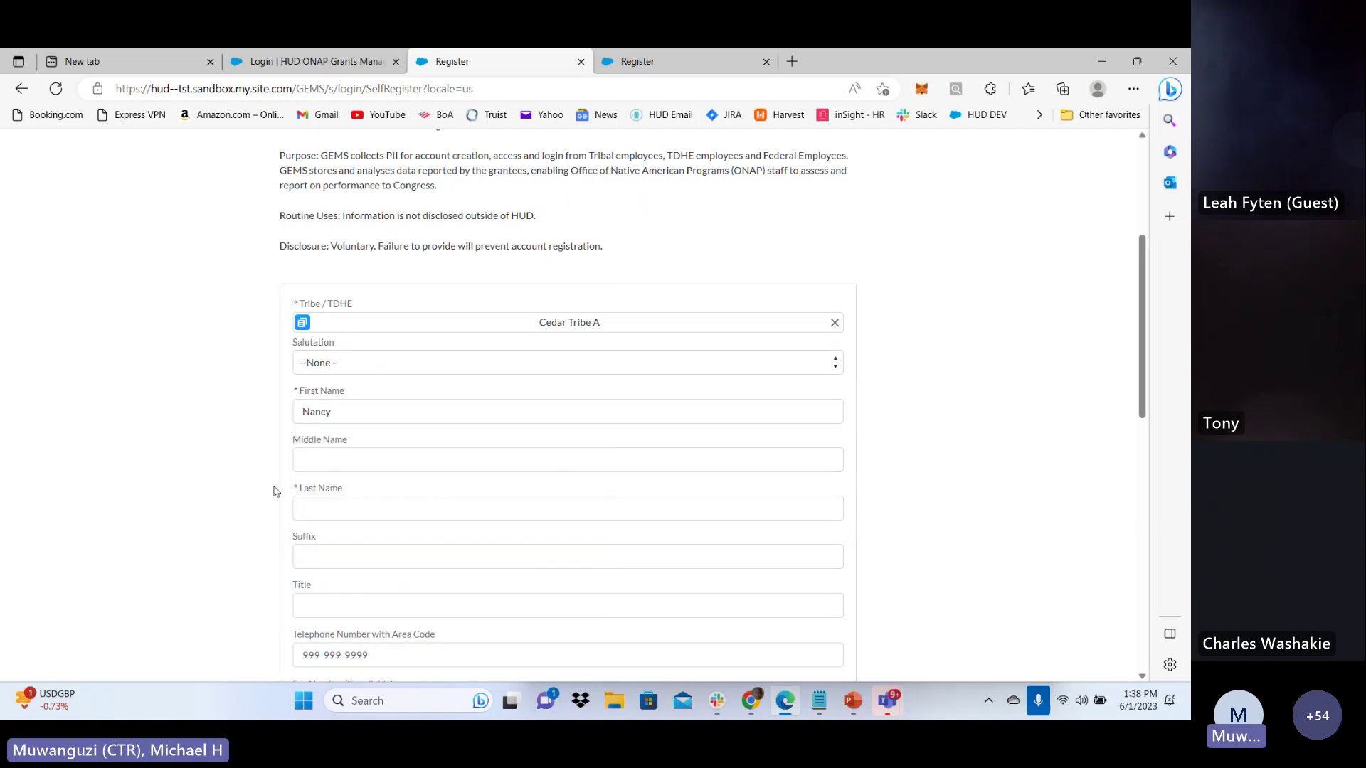
{"action": "scroll", "coordinate": [265, 498], "scroll_direction": "down", "scroll_amount": 2}
{"action": "left_click", "coordinate": [370, 344]}
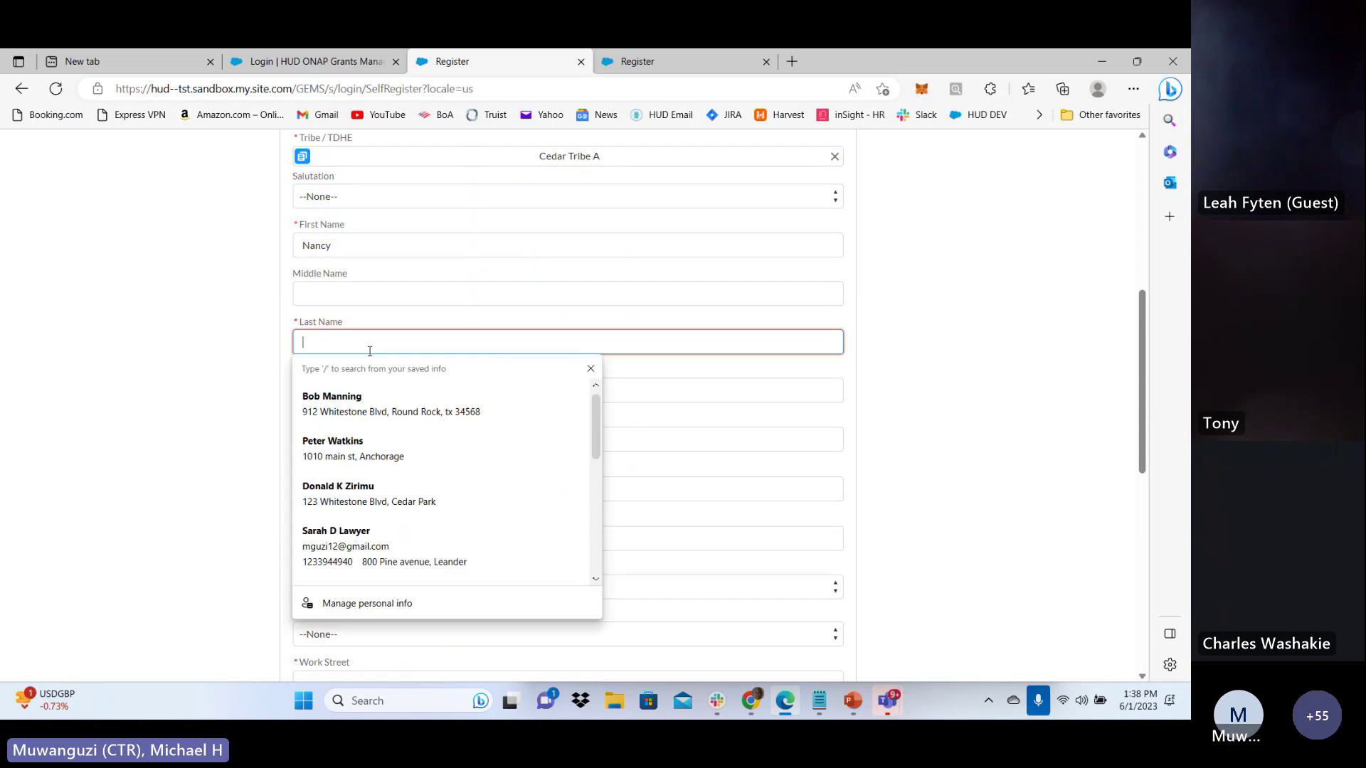
{"action": "type", "text": "king"}
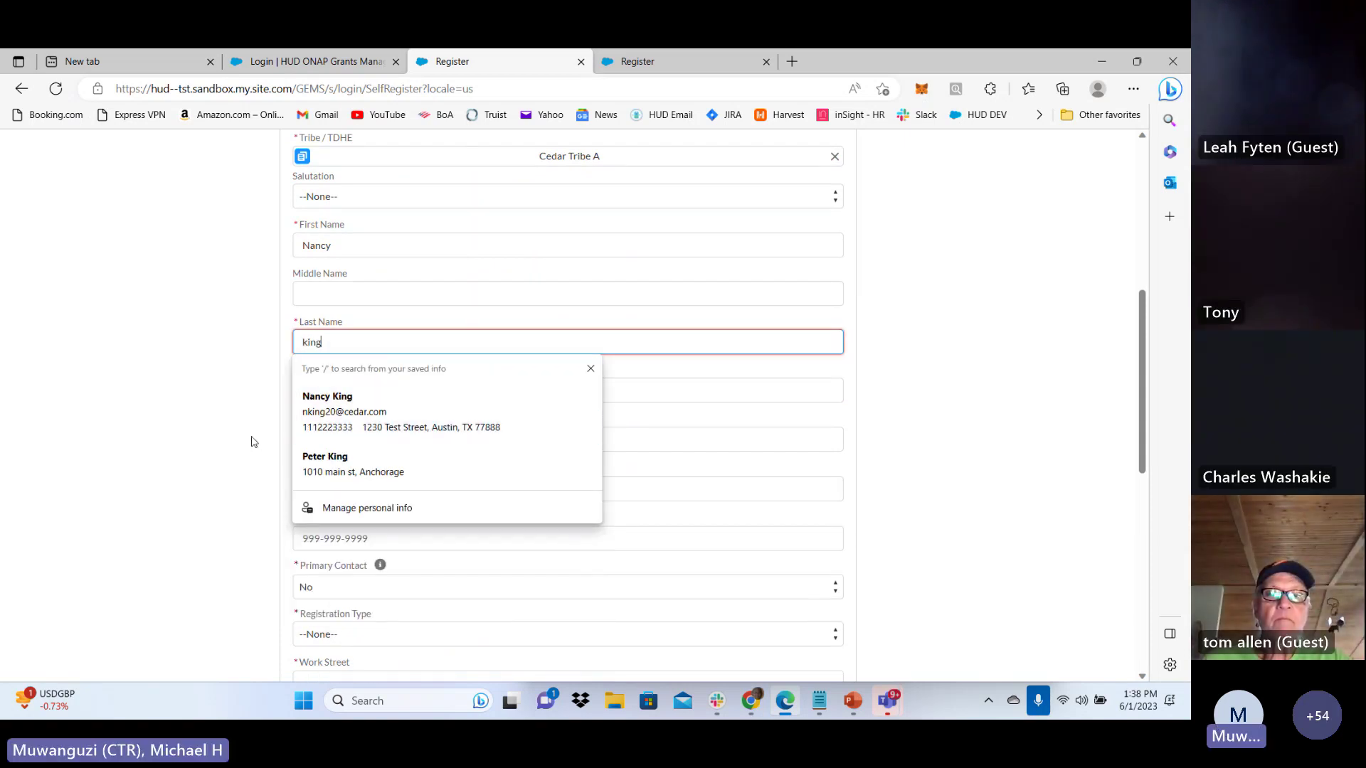
{"action": "type", "text": "2"}
{"action": "left_click", "coordinate": [225, 488]}
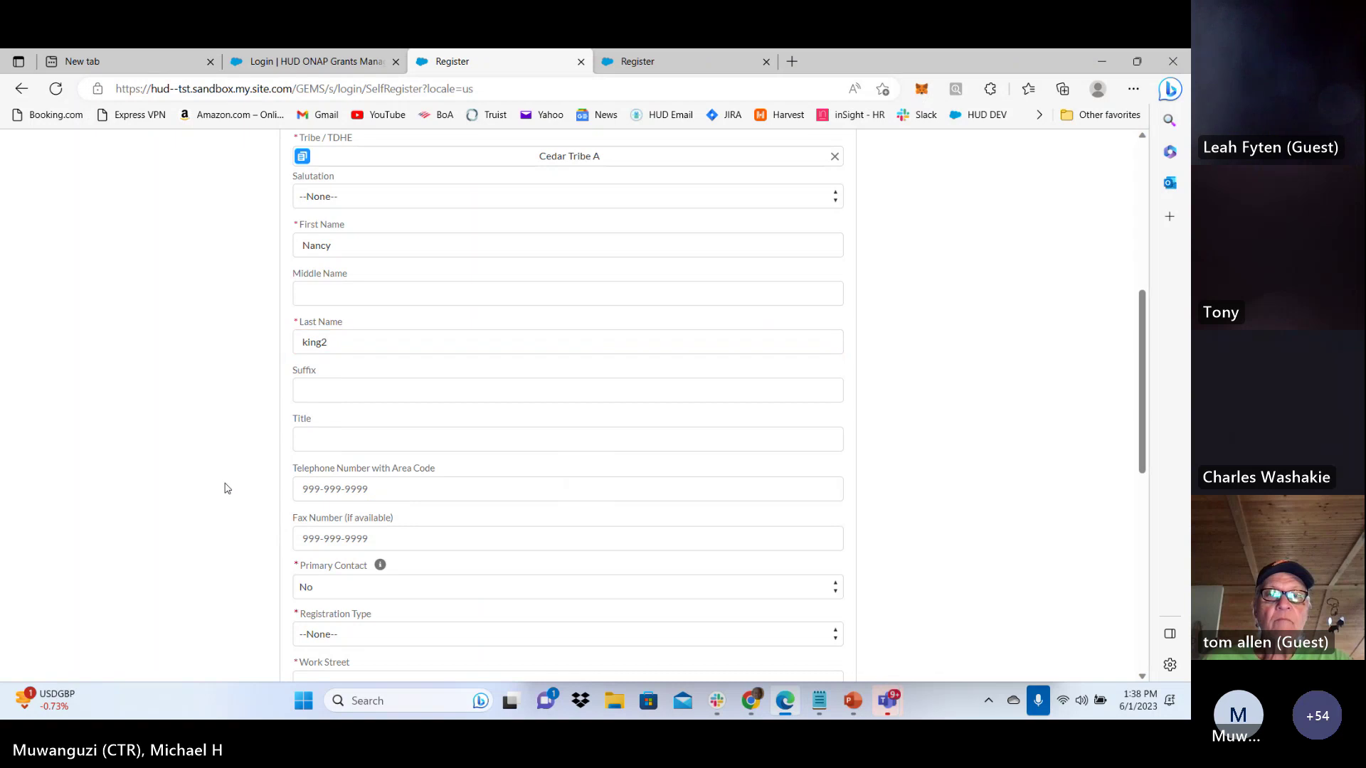
{"action": "scroll", "coordinate": [242, 476], "scroll_direction": "down", "scroll_amount": 2}
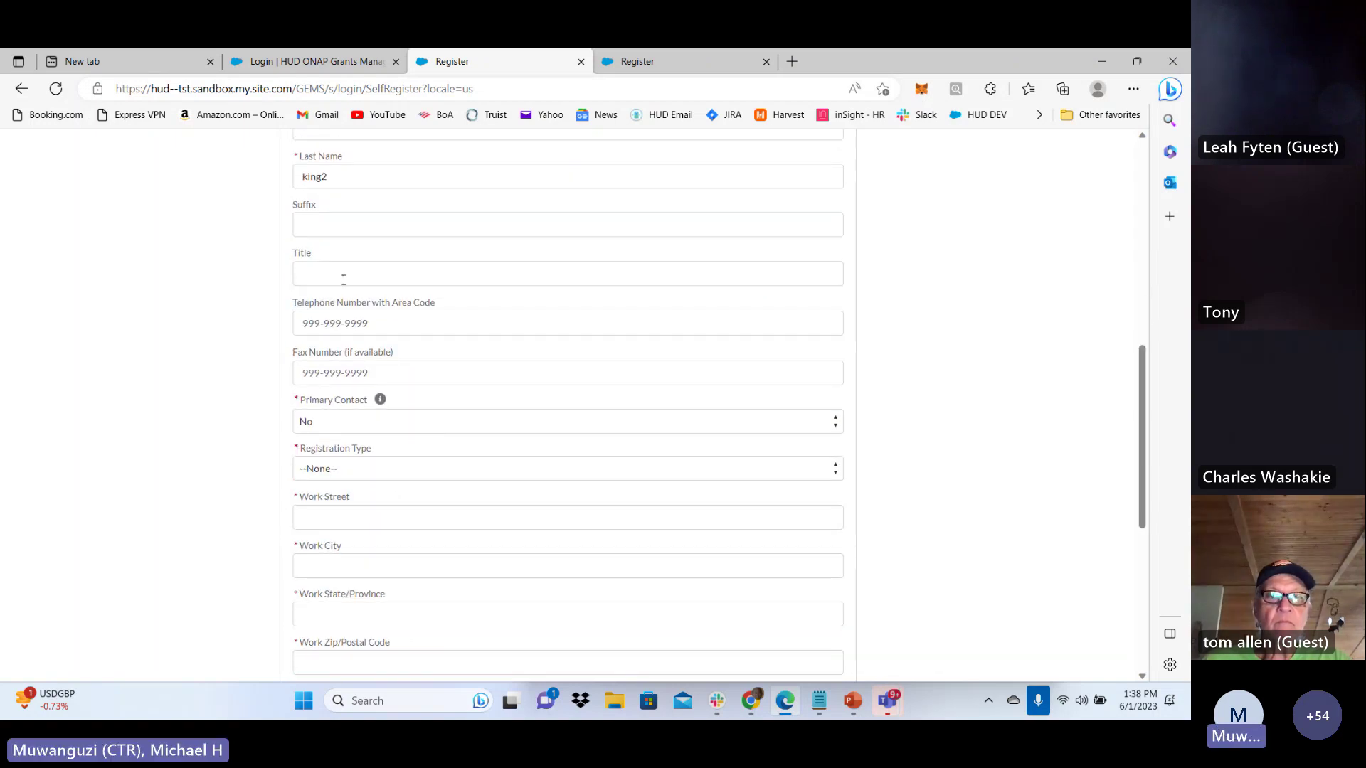
{"action": "scroll", "coordinate": [344, 394], "scroll_direction": "down", "scroll_amount": 1}
Set Registration Type to New Account and enter the work street and city
{"action": "left_click", "coordinate": [343, 394]}
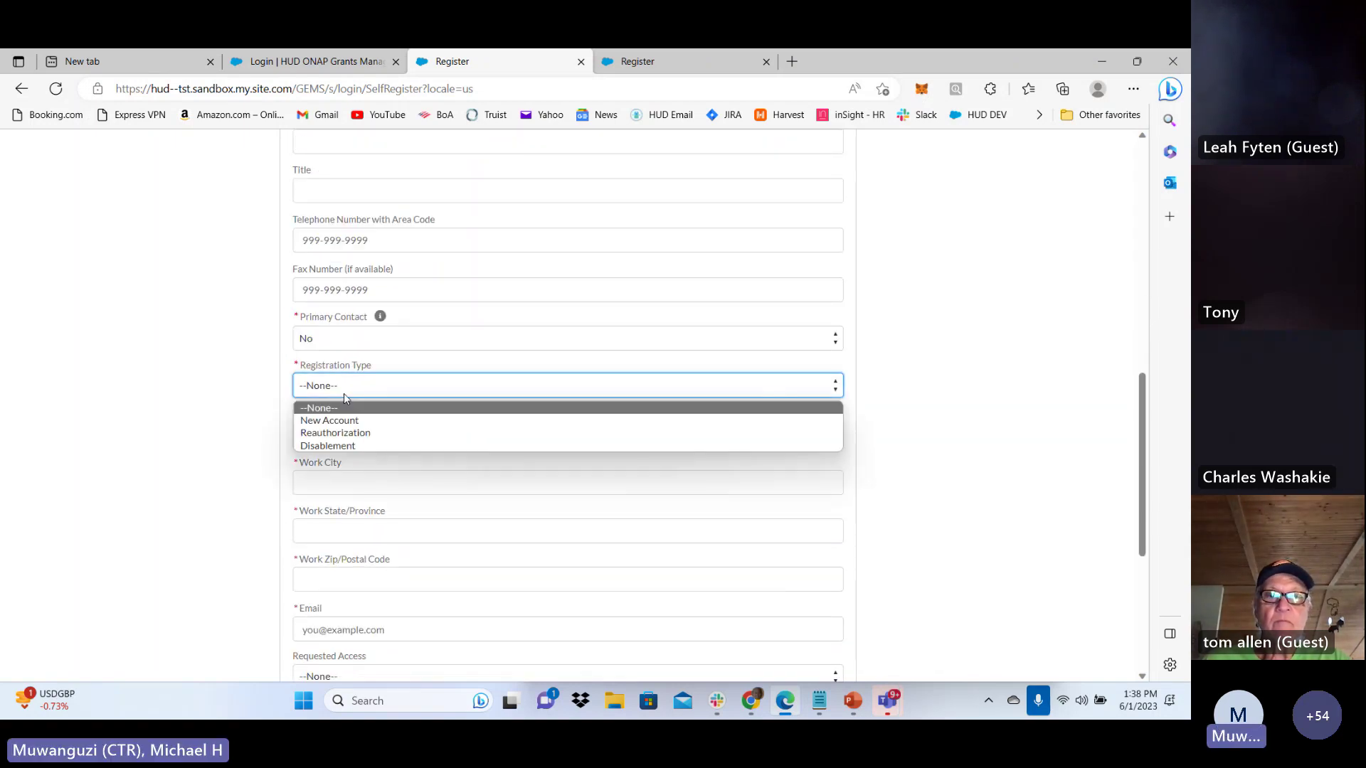
{"action": "left_click", "coordinate": [341, 421]}
{"action": "left_click", "coordinate": [332, 431]}
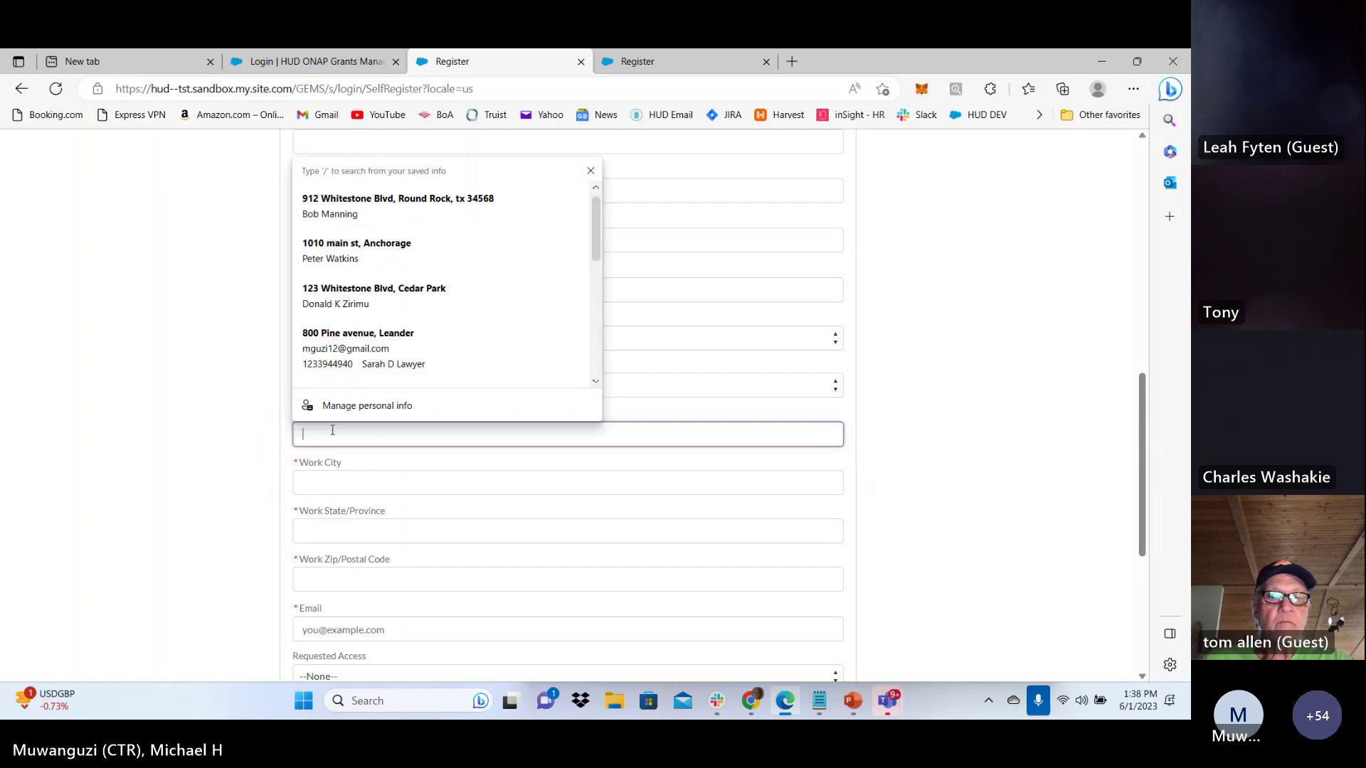
{"action": "type", "text": "123 Mai"}
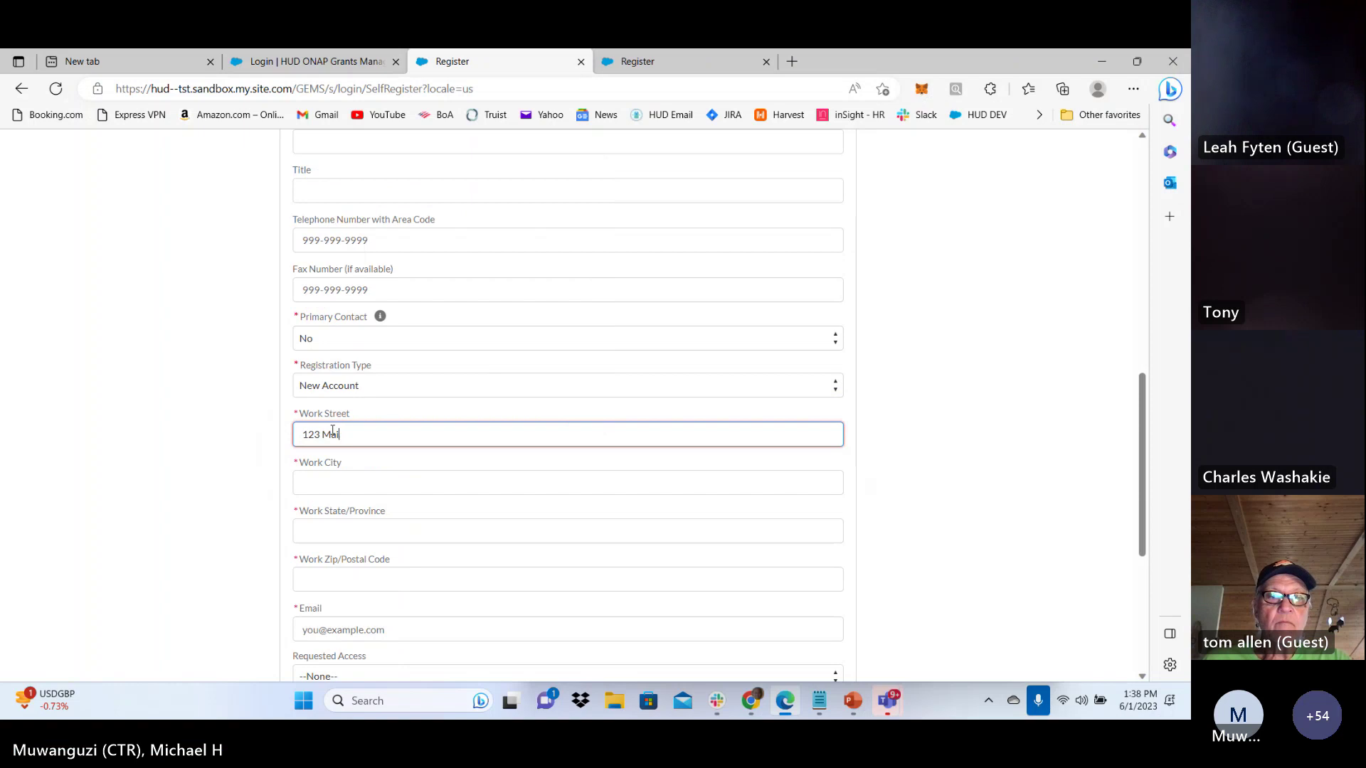
{"action": "key", "text": "BackSpace"}
{"action": "key", "text": "BackSpace"}
{"action": "key", "text": "BackSpace"}
{"action": "type", "text": "Test STr"}
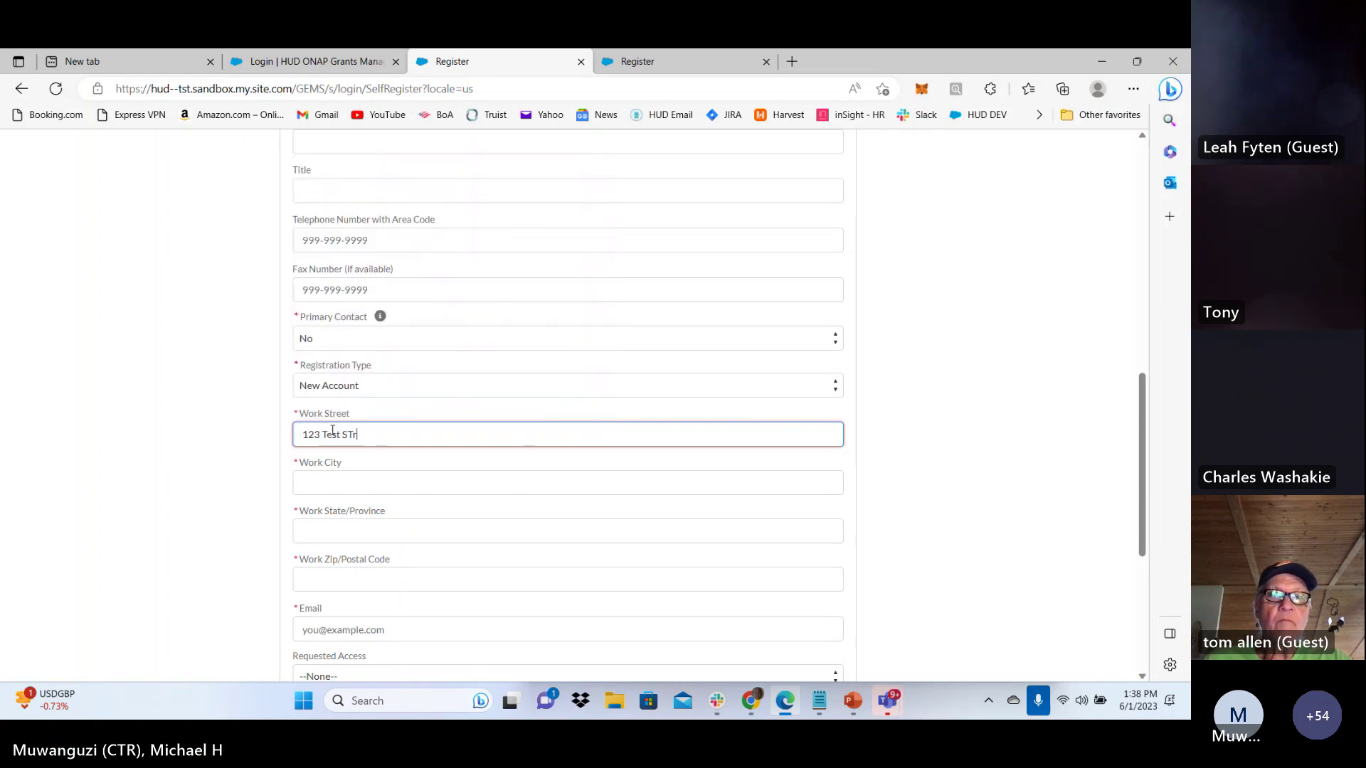
{"action": "type", "text": "e"}
{"action": "key", "text": "BackSpace"}
{"action": "key", "text": "BackSpace"}
{"action": "type", "text": "te"}
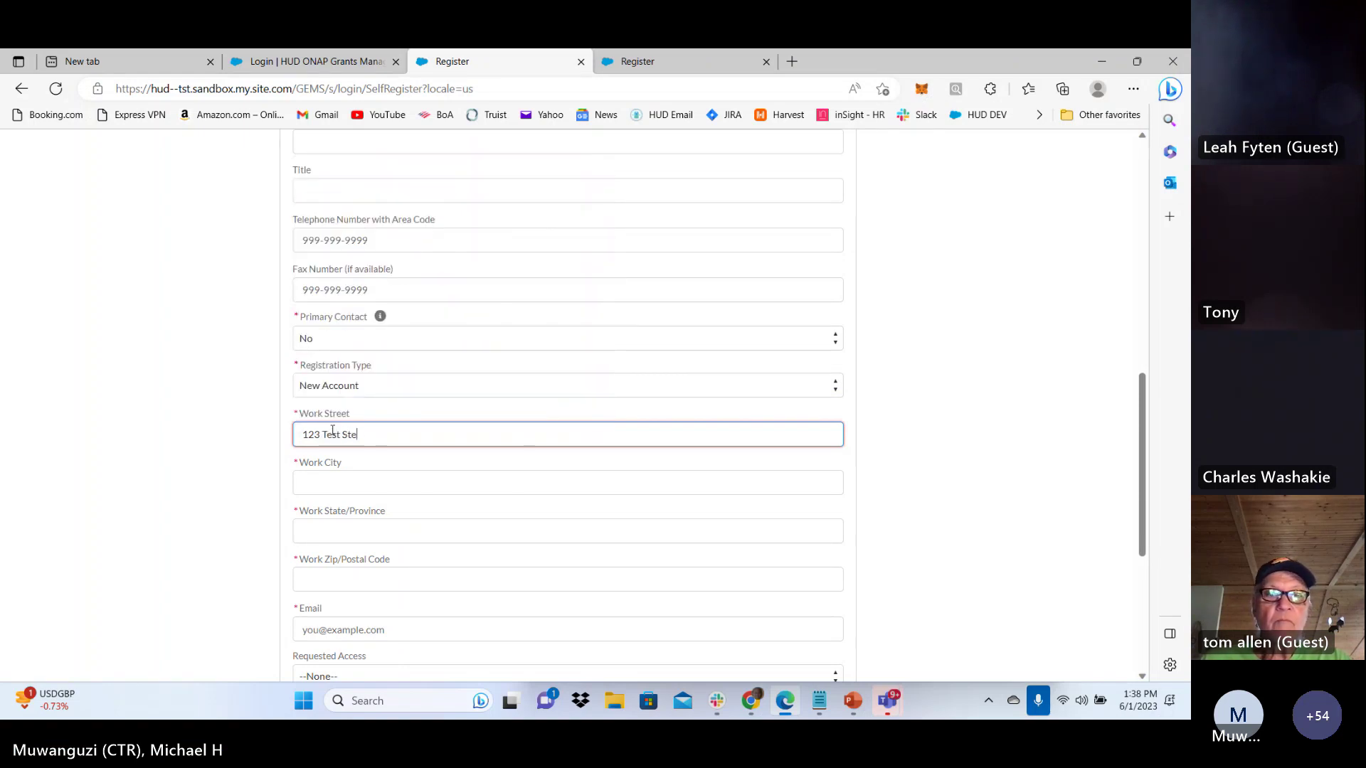
{"action": "type", "text": "et"}
{"action": "left_click", "coordinate": [359, 474]}
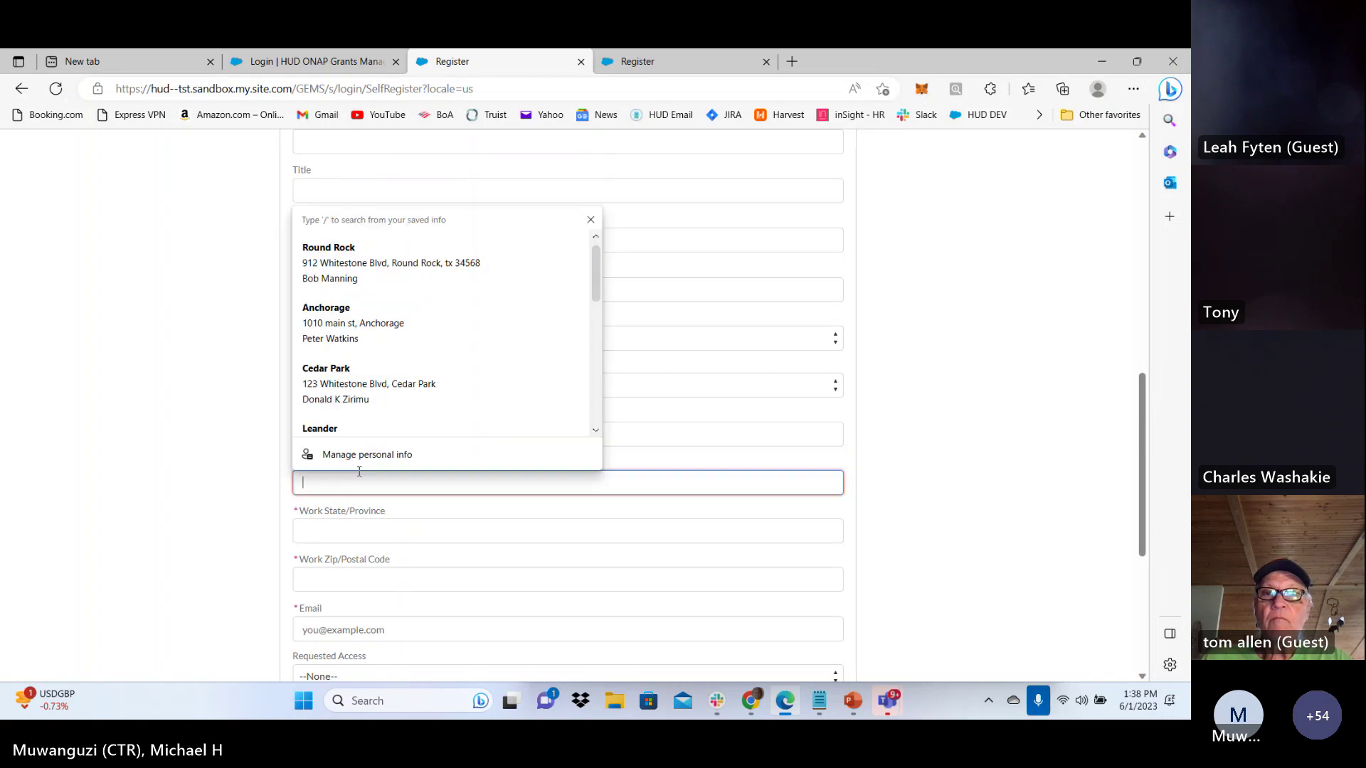
{"action": "type", "text": "Austin"}
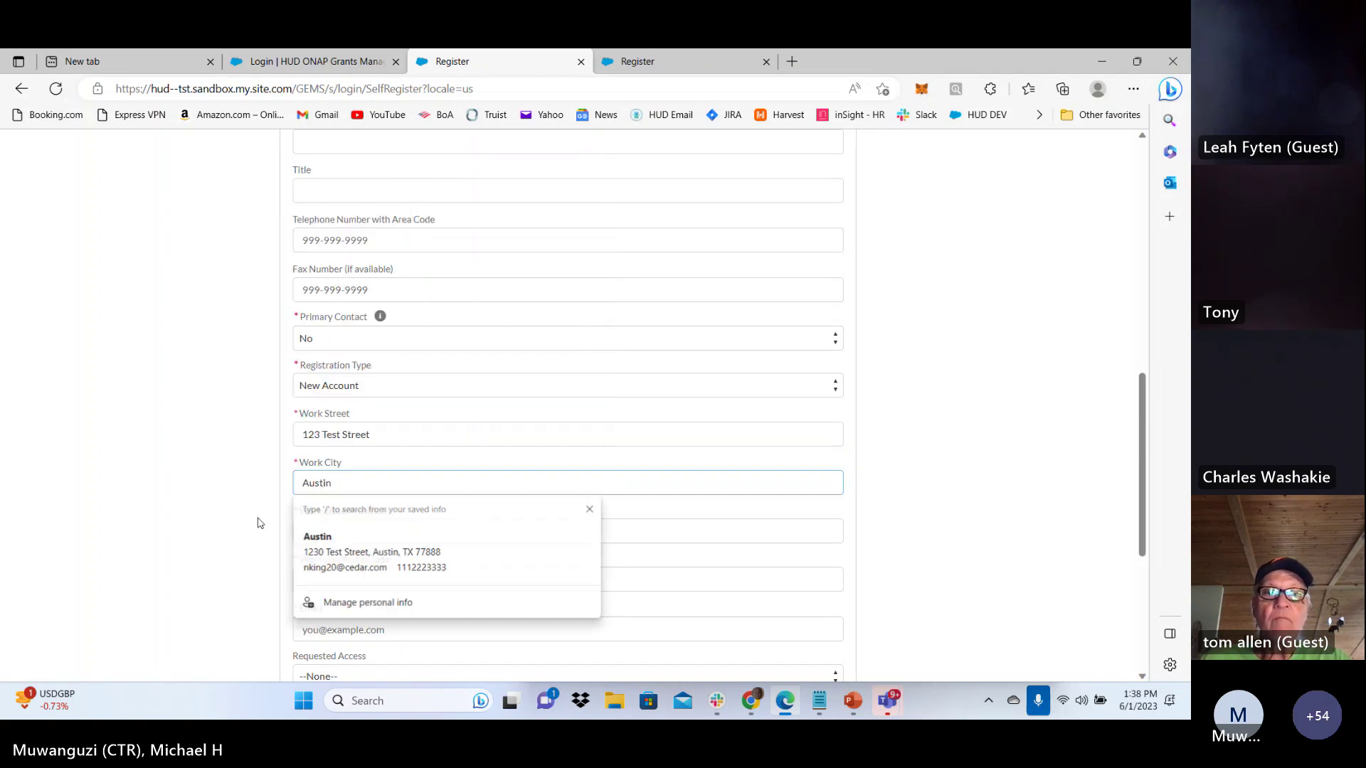
{"action": "left_click", "coordinate": [347, 523]}
{"action": "type", "text": "77"}
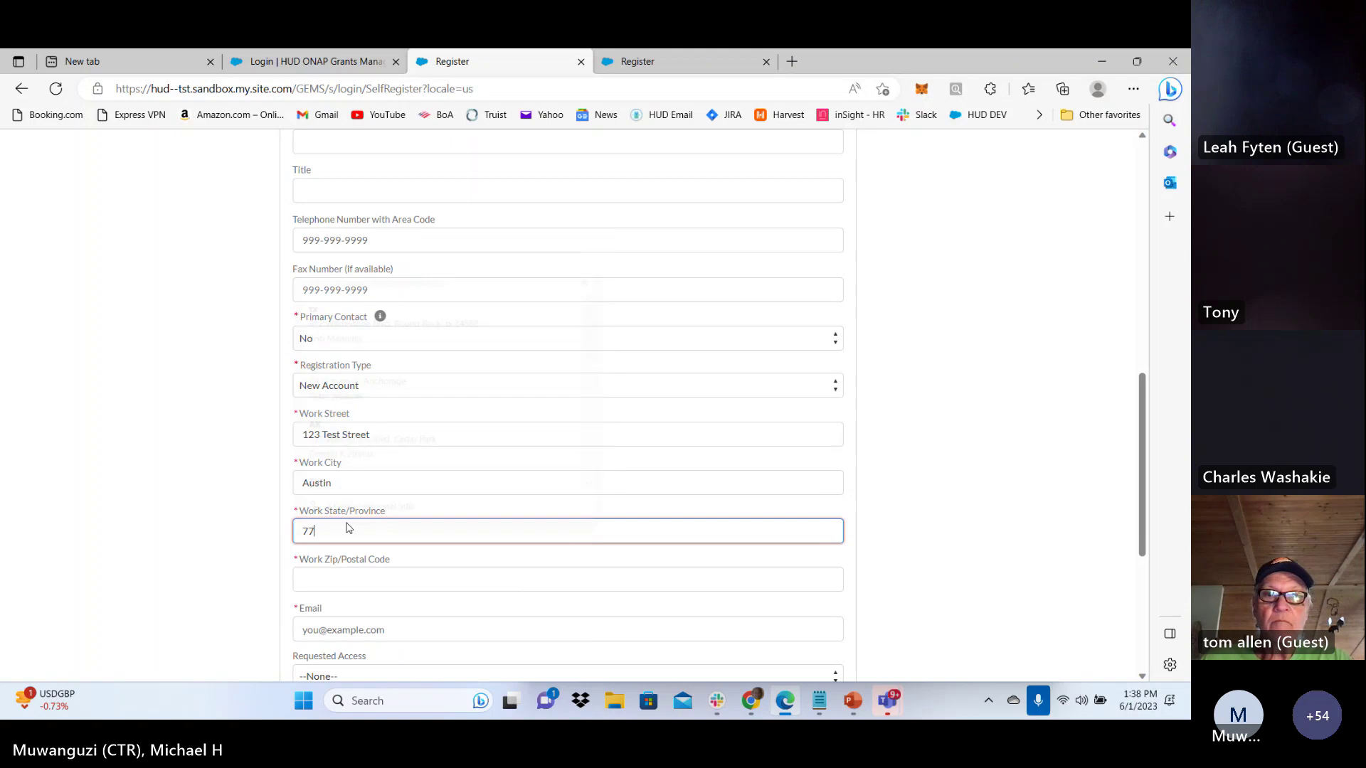
{"action": "type", "text": "883"}
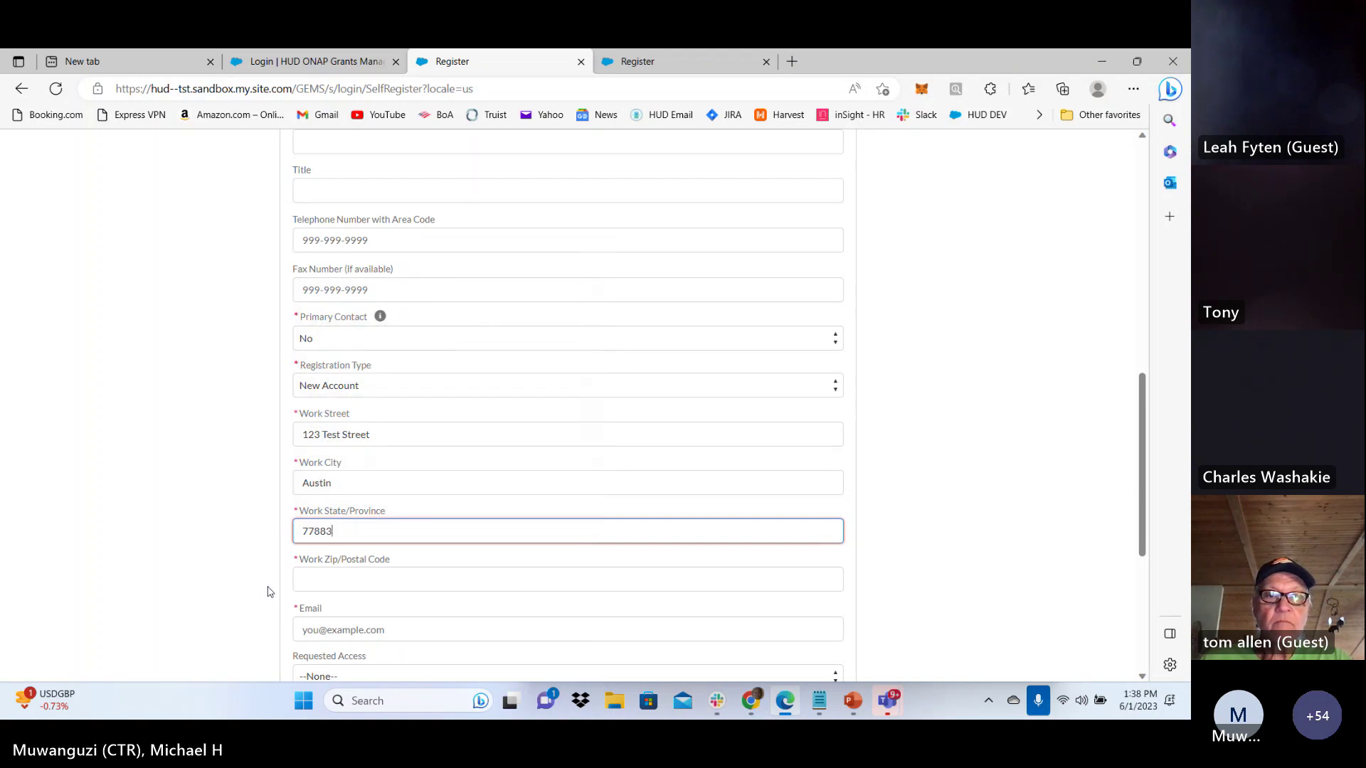
Correct the work state to TX and enter the work zip code
{"action": "scroll", "coordinate": [271, 587], "scroll_direction": "down", "scroll_amount": 3}
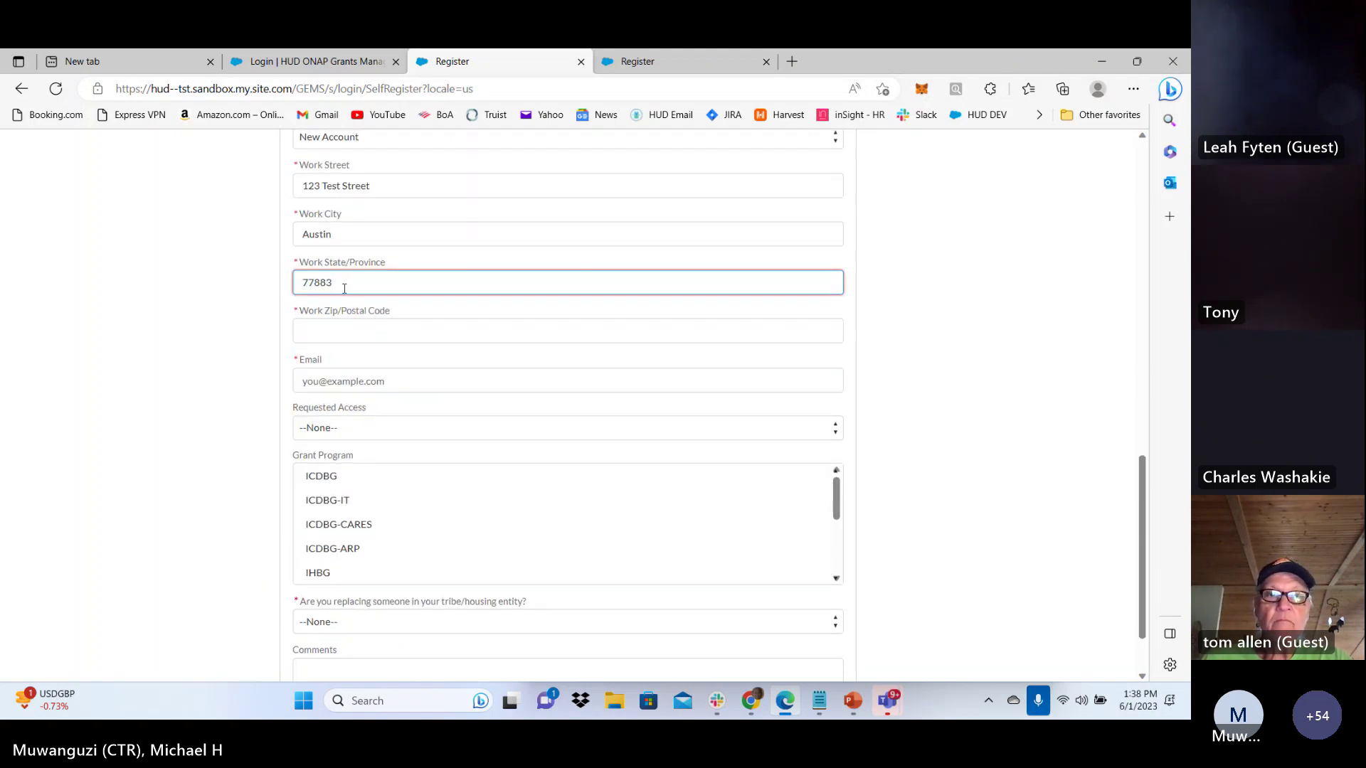
{"action": "left_click_drag", "start_coordinate": [339, 292], "coordinate": [284, 283]}
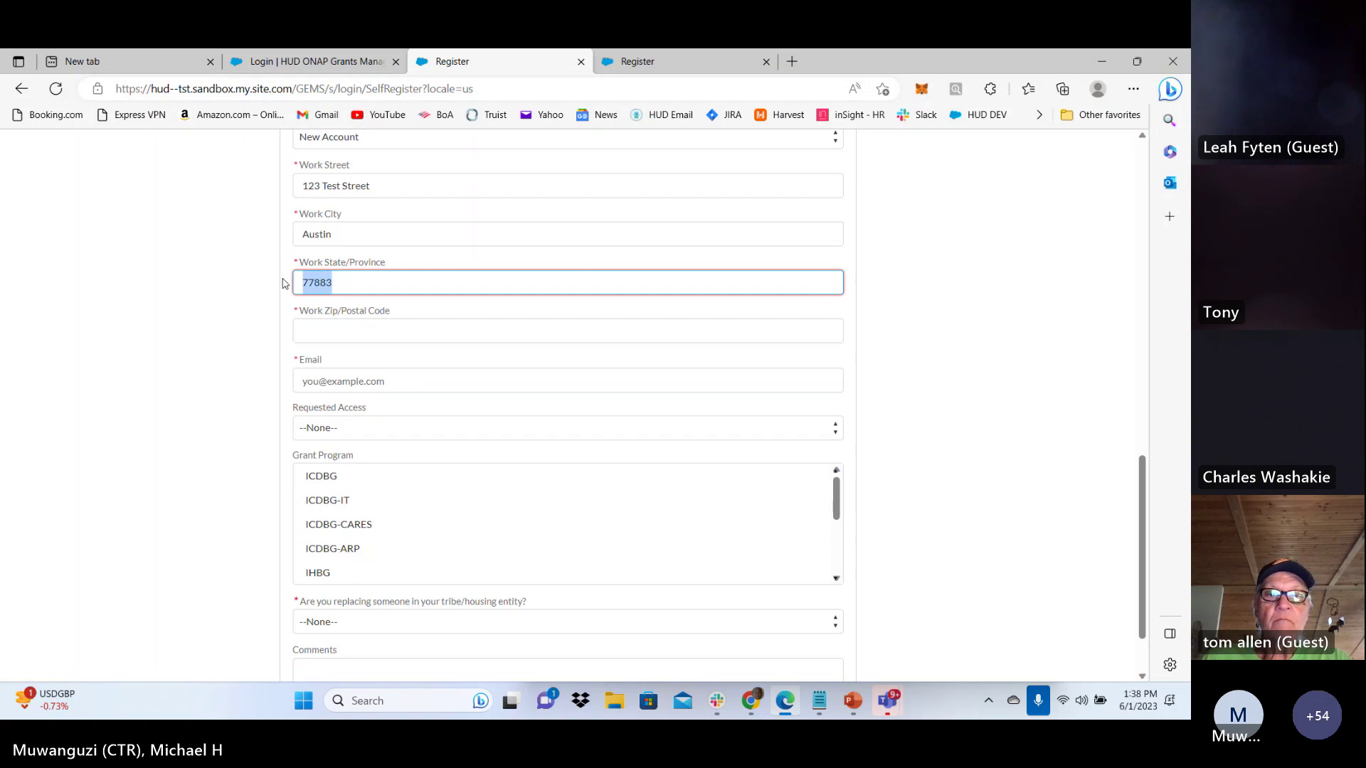
{"action": "type", "text": "T"}
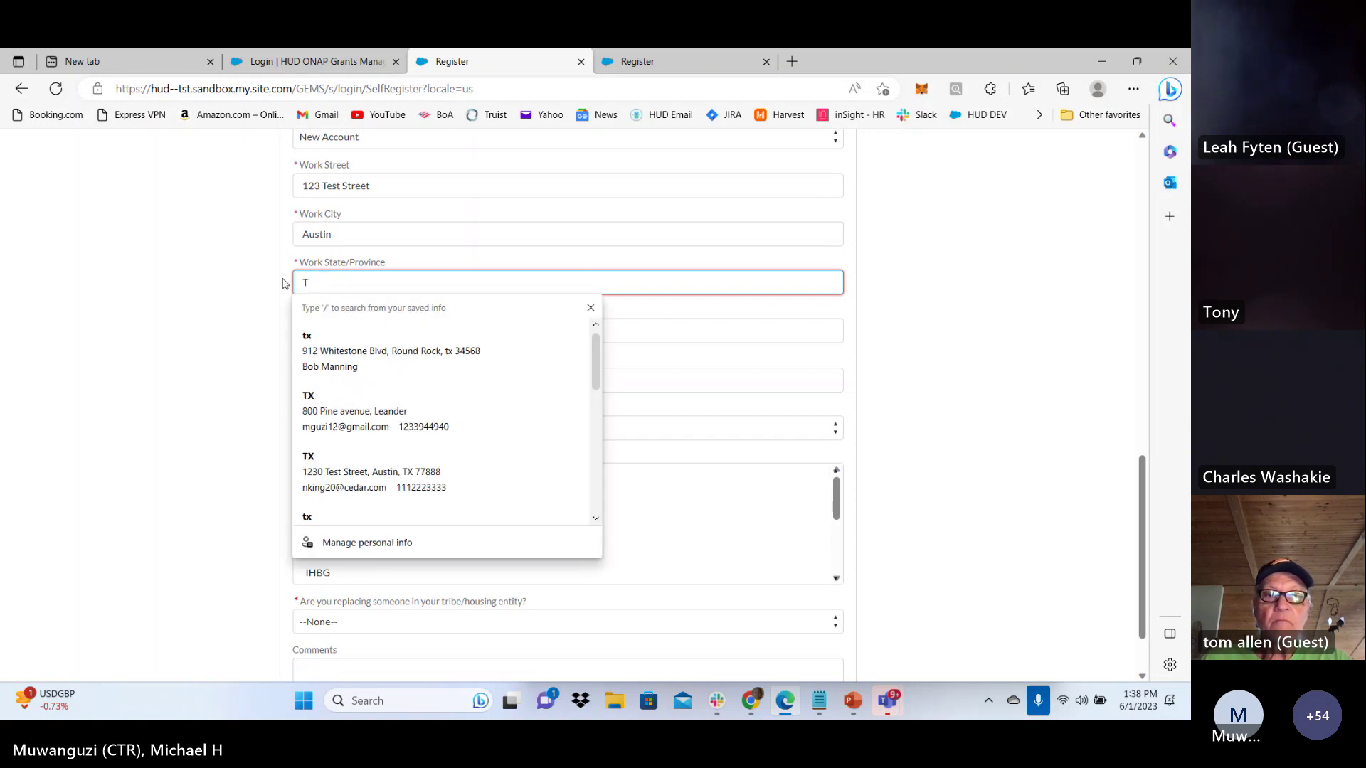
{"action": "type", "text": "X"}
{"action": "left_click", "coordinate": [253, 408]}
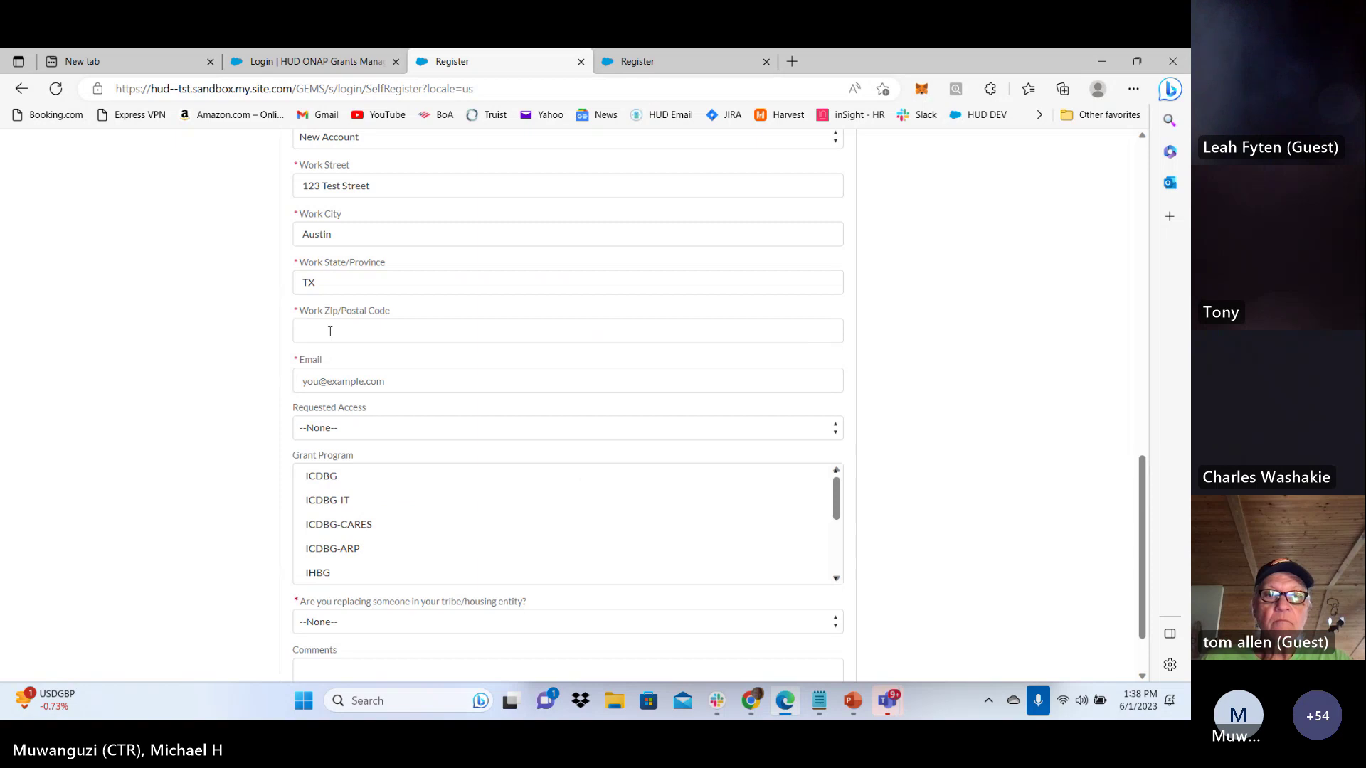
{"action": "left_click", "coordinate": [330, 331]}
{"action": "type", "text": "778833"}
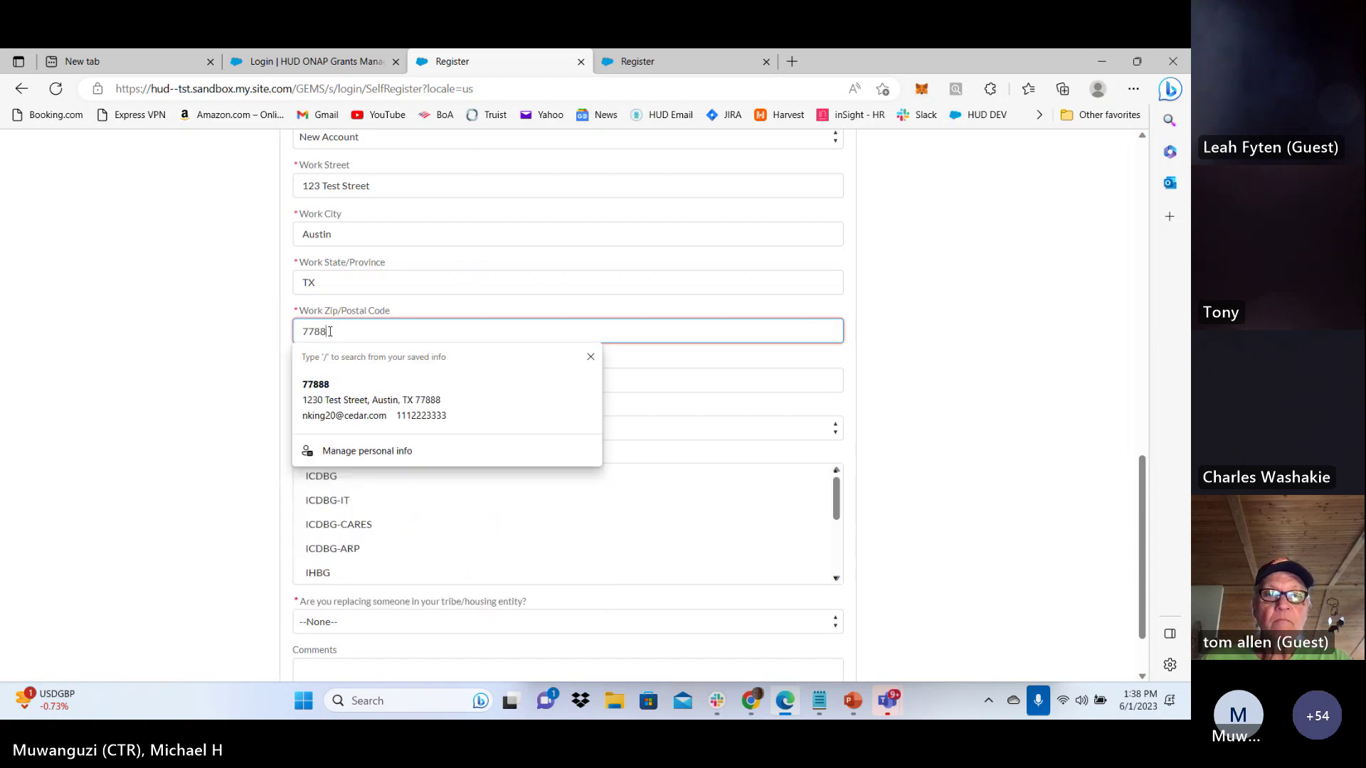
{"action": "left_click", "coordinate": [250, 424]}
Paste the test e-mail address from the testing notes into Email
{"action": "left_click", "coordinate": [312, 385]}
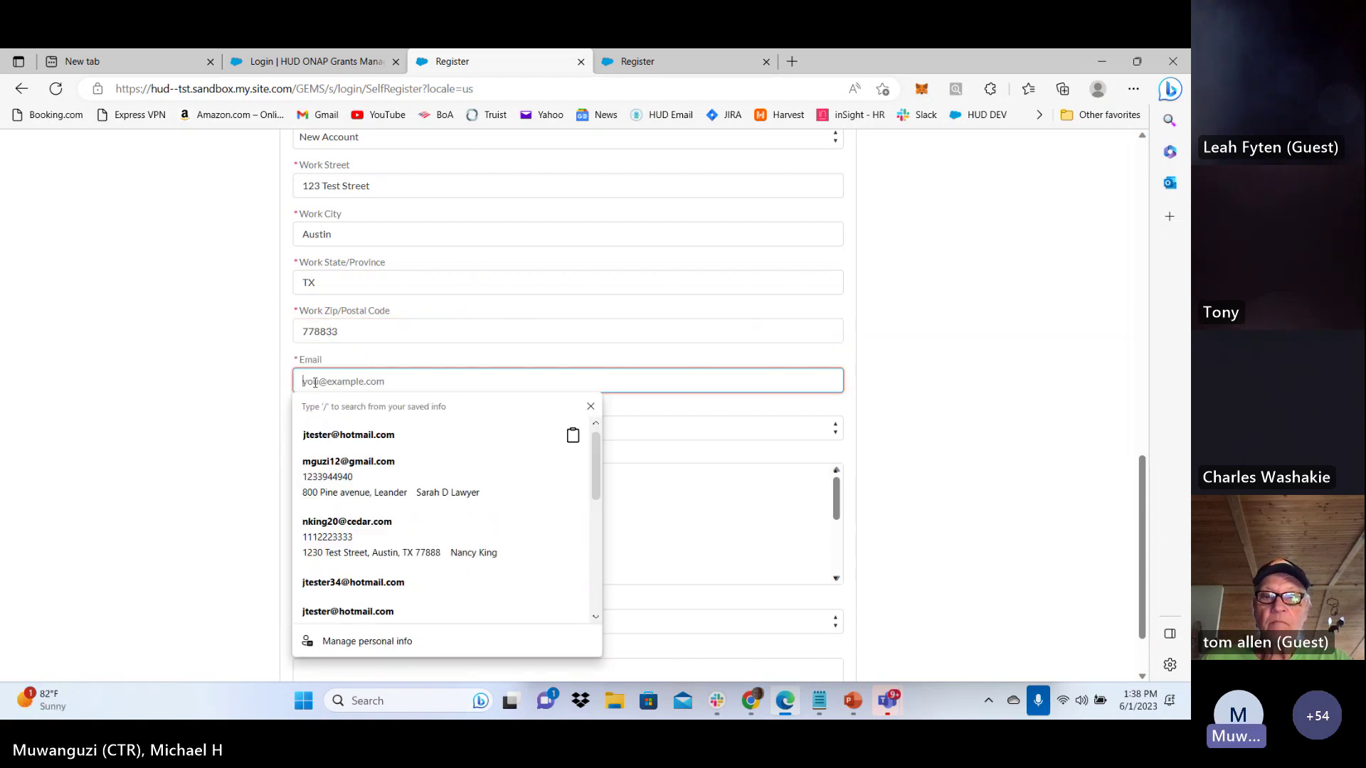
{"action": "left_click", "coordinate": [819, 700]}
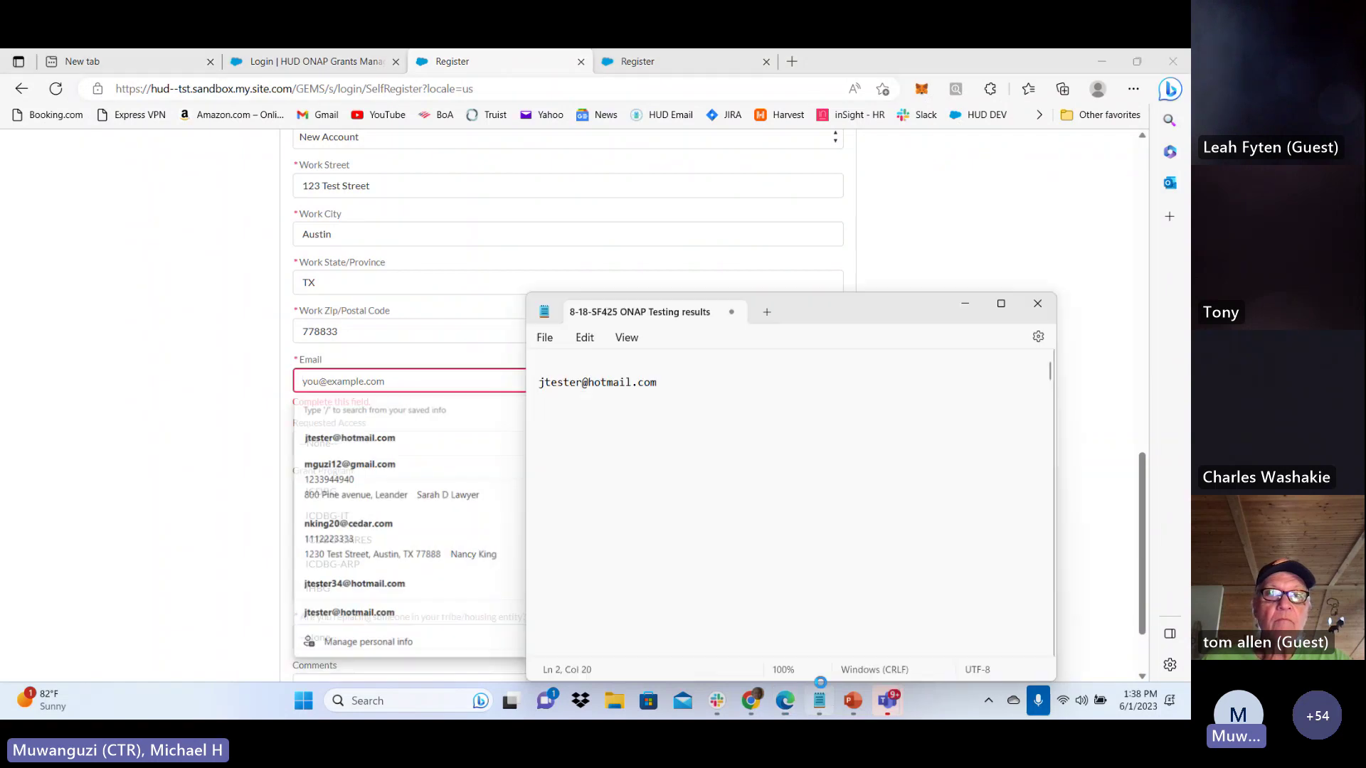
{"action": "key", "text": "ctrl+a"}
{"action": "key", "text": "ctrl+c"}
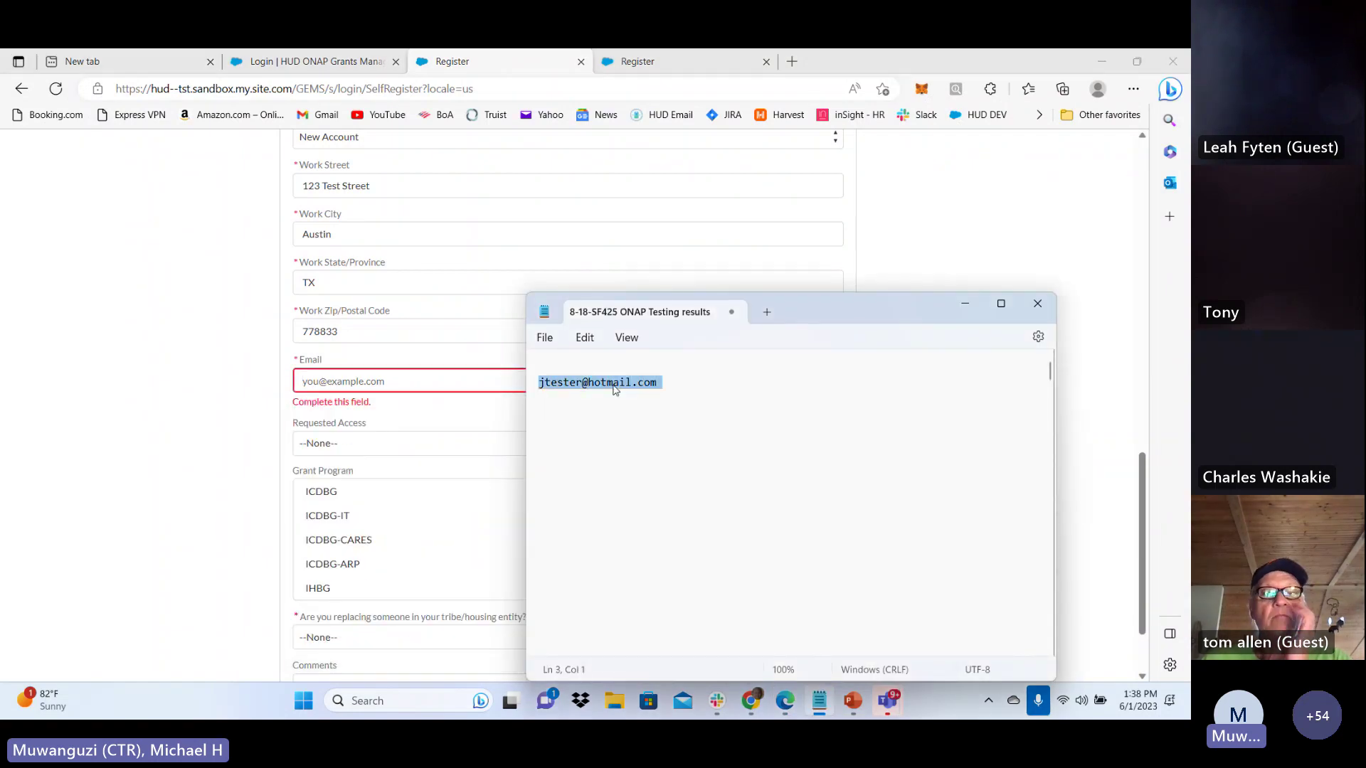
{"action": "left_click", "coordinate": [351, 386]}
{"action": "key", "text": "ctrl+v"}
{"action": "left_click", "coordinate": [199, 421]}
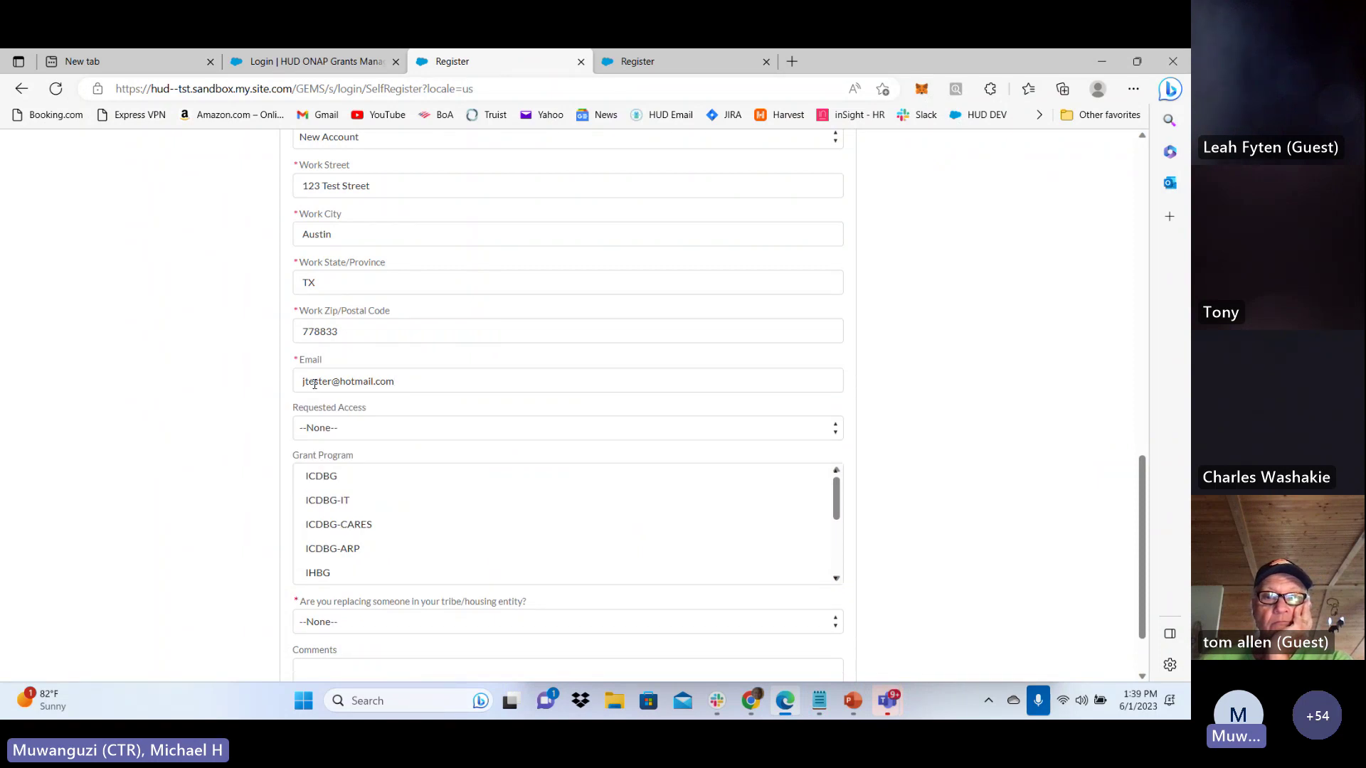
Request Create/Edit Plans access for IHBG, answer No to replacing someone, and register
{"action": "left_click", "coordinate": [333, 428]}
{"action": "left_click", "coordinate": [331, 461]}
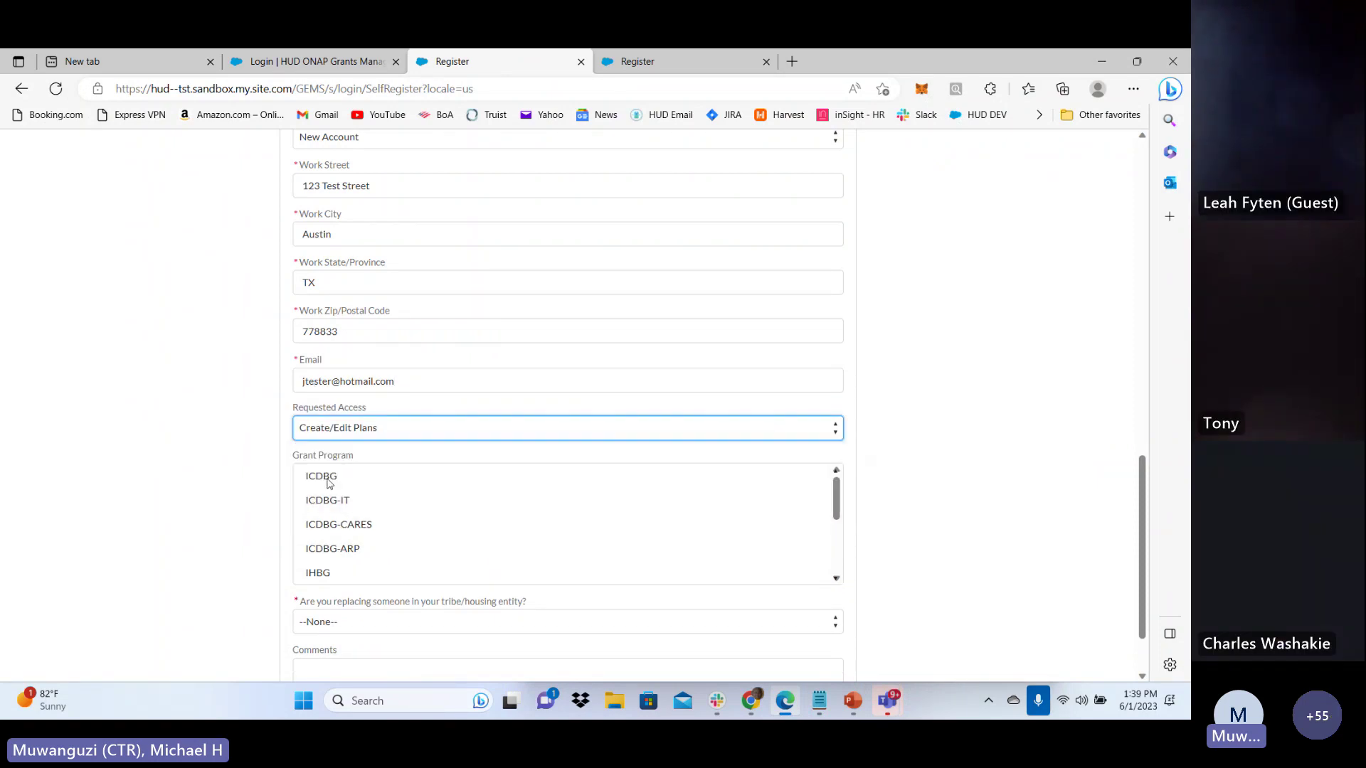
{"action": "left_click", "coordinate": [327, 571]}
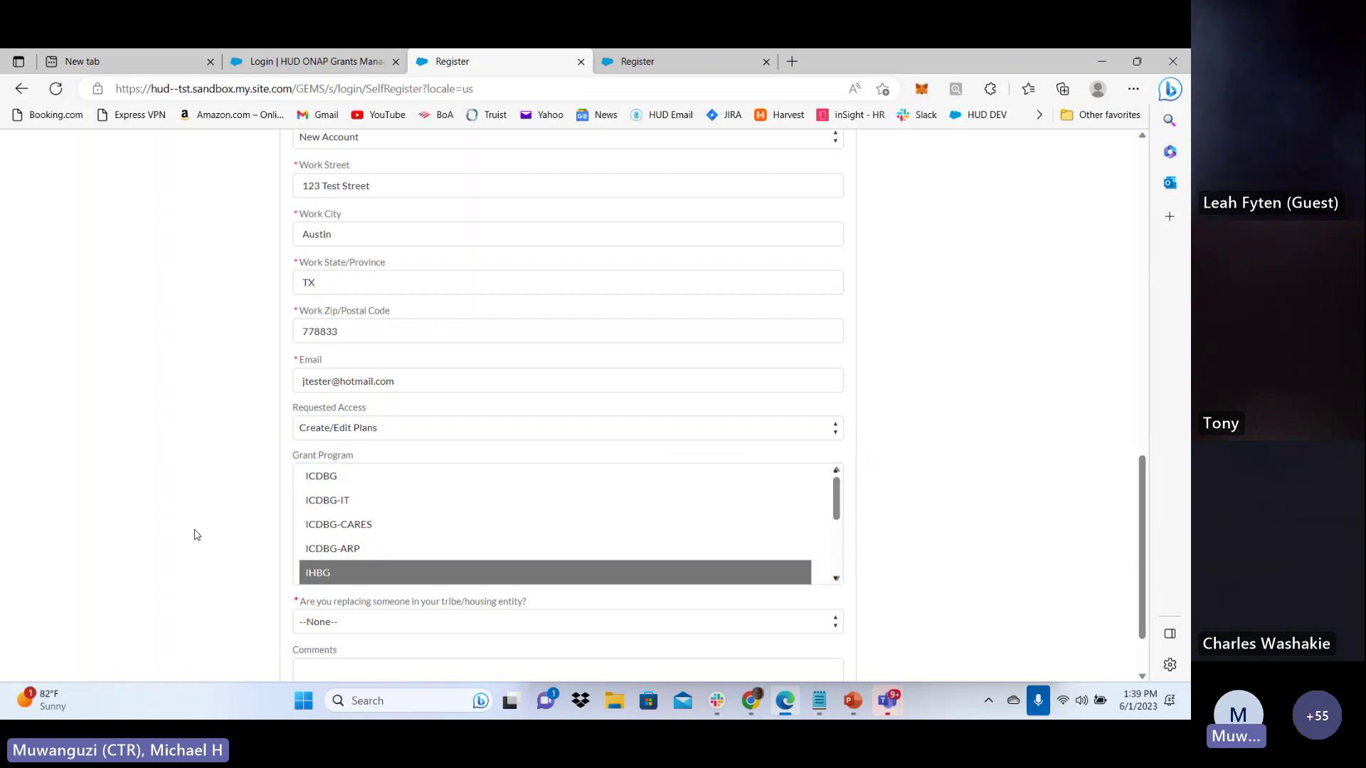
{"action": "scroll", "coordinate": [205, 529], "scroll_direction": "down", "scroll_amount": 1}
{"action": "left_click", "coordinate": [336, 535]}
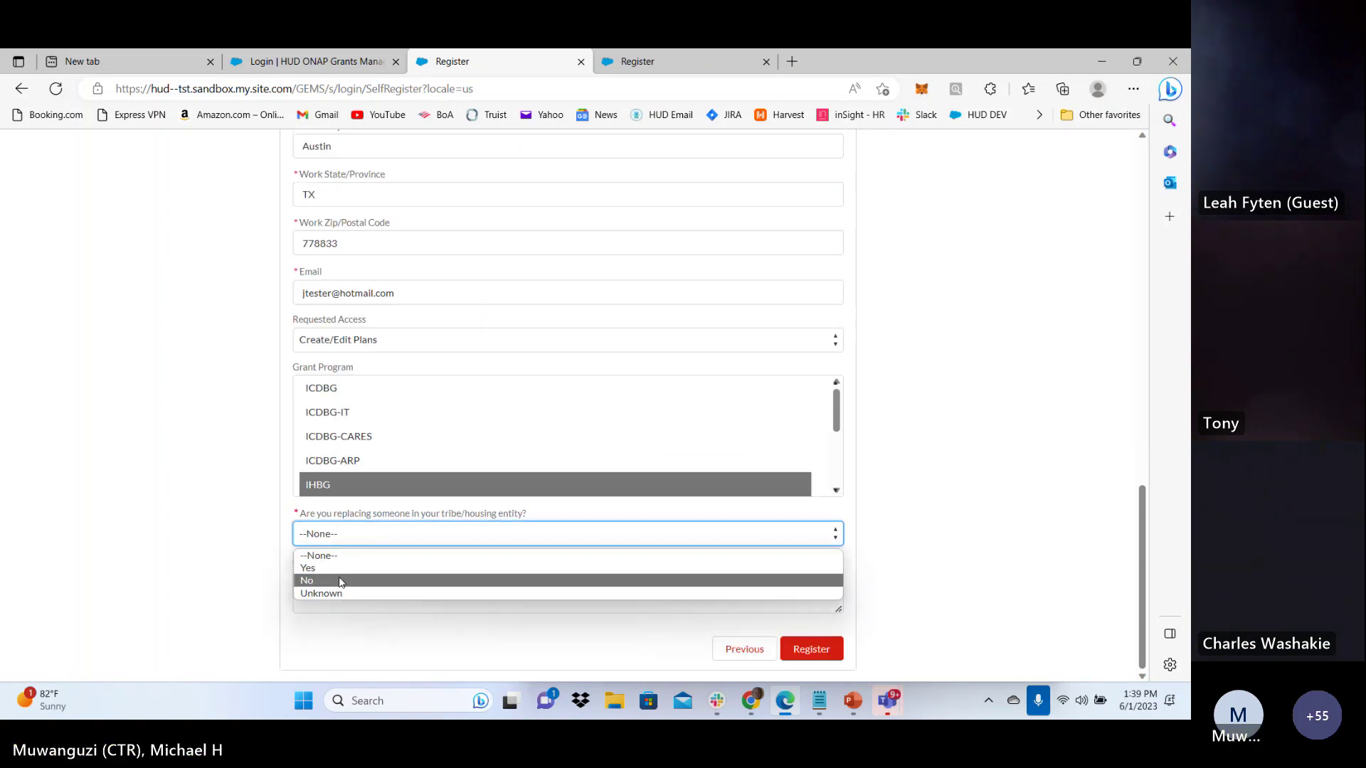
{"action": "left_click", "coordinate": [367, 581]}
{"action": "left_click", "coordinate": [811, 649]}
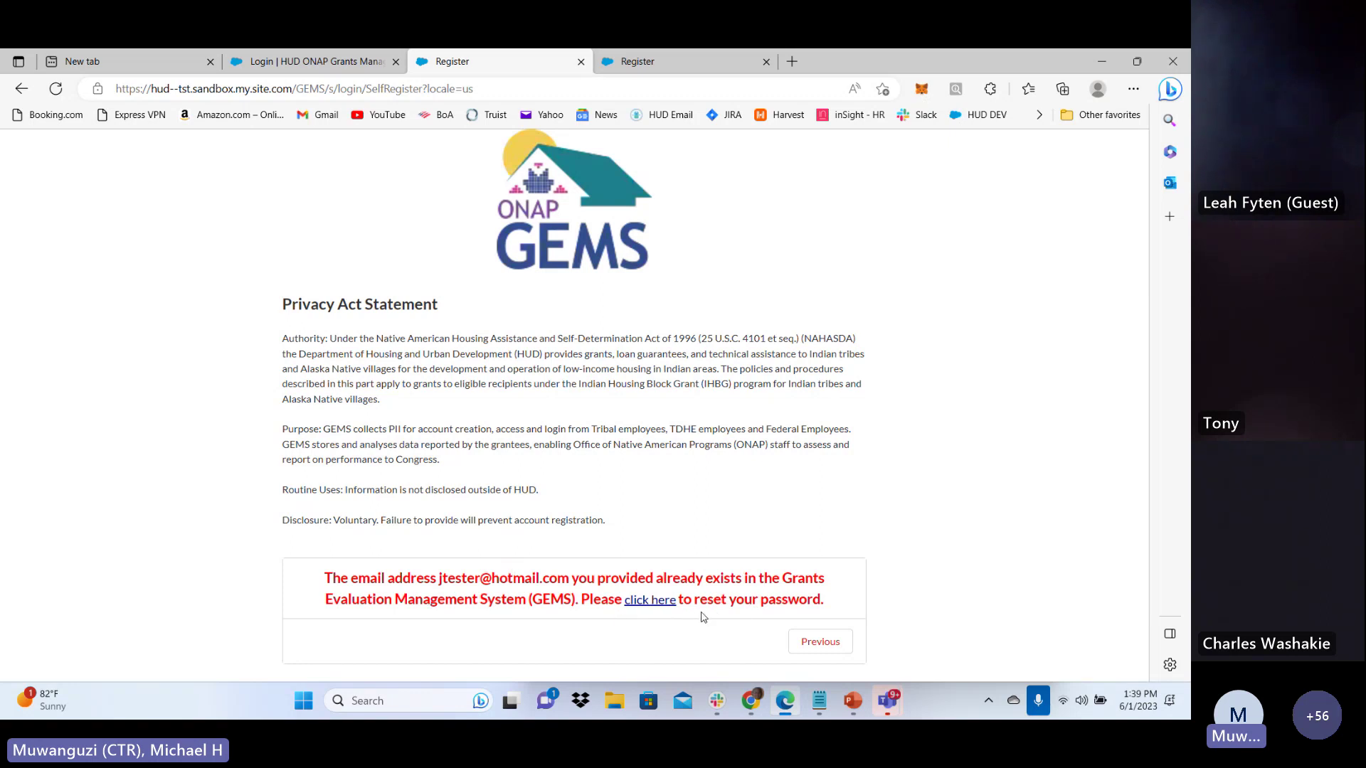
Open the Forgot Your Password page and paste the registered e-mail address as the username
{"action": "left_click", "coordinate": [650, 601]}
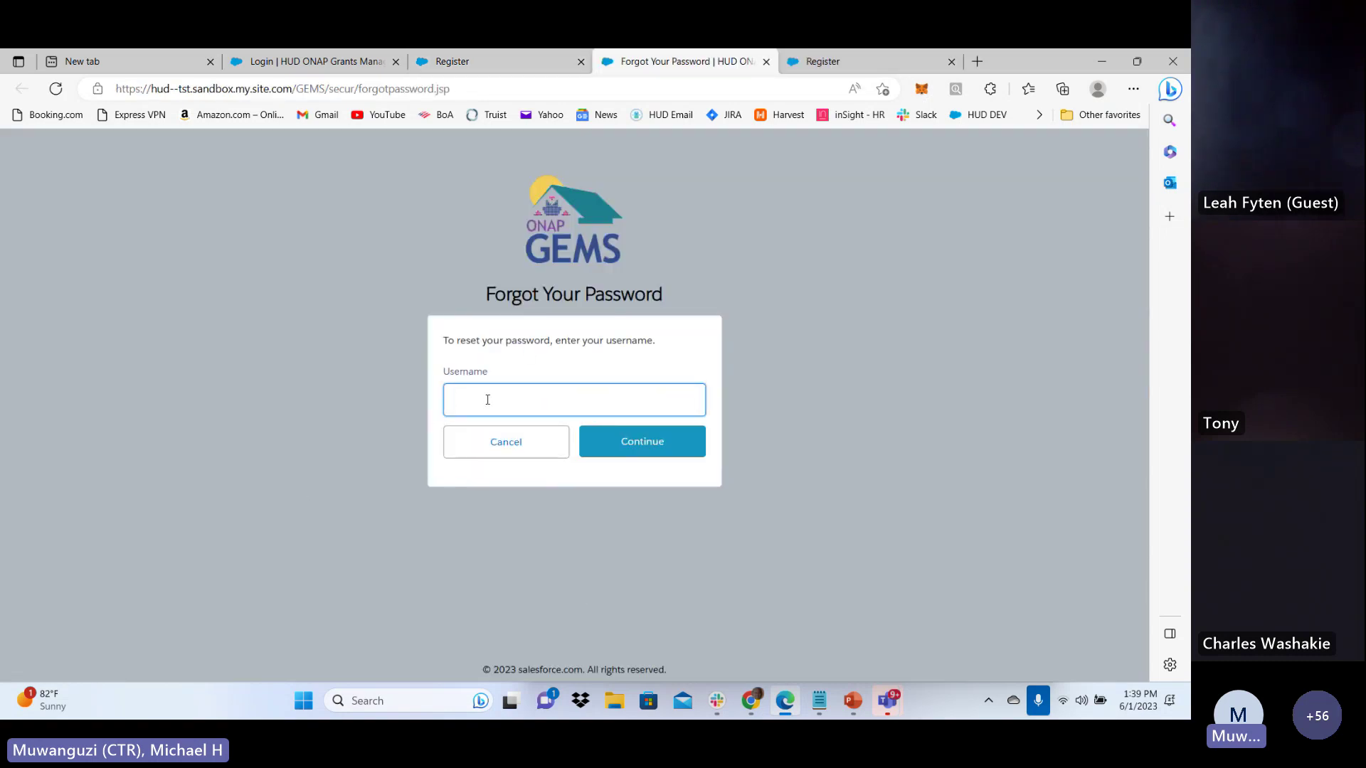
{"action": "key", "text": "ctrl+v"}
{"action": "left_click", "coordinate": [348, 458]}
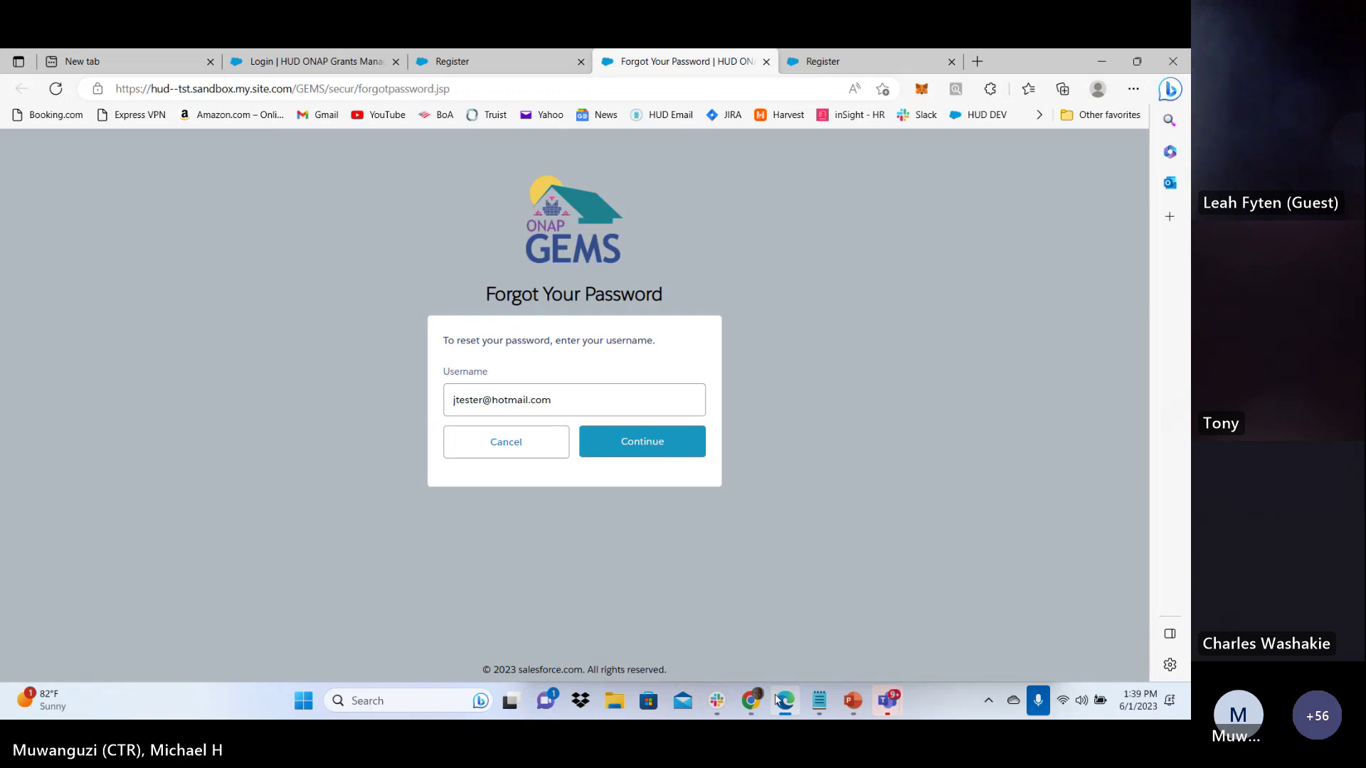
Bring the Chrome GEMS window forward and go to the Home dashboard to review My Tasks
{"action": "mouse_move", "coordinate": [756, 703]}
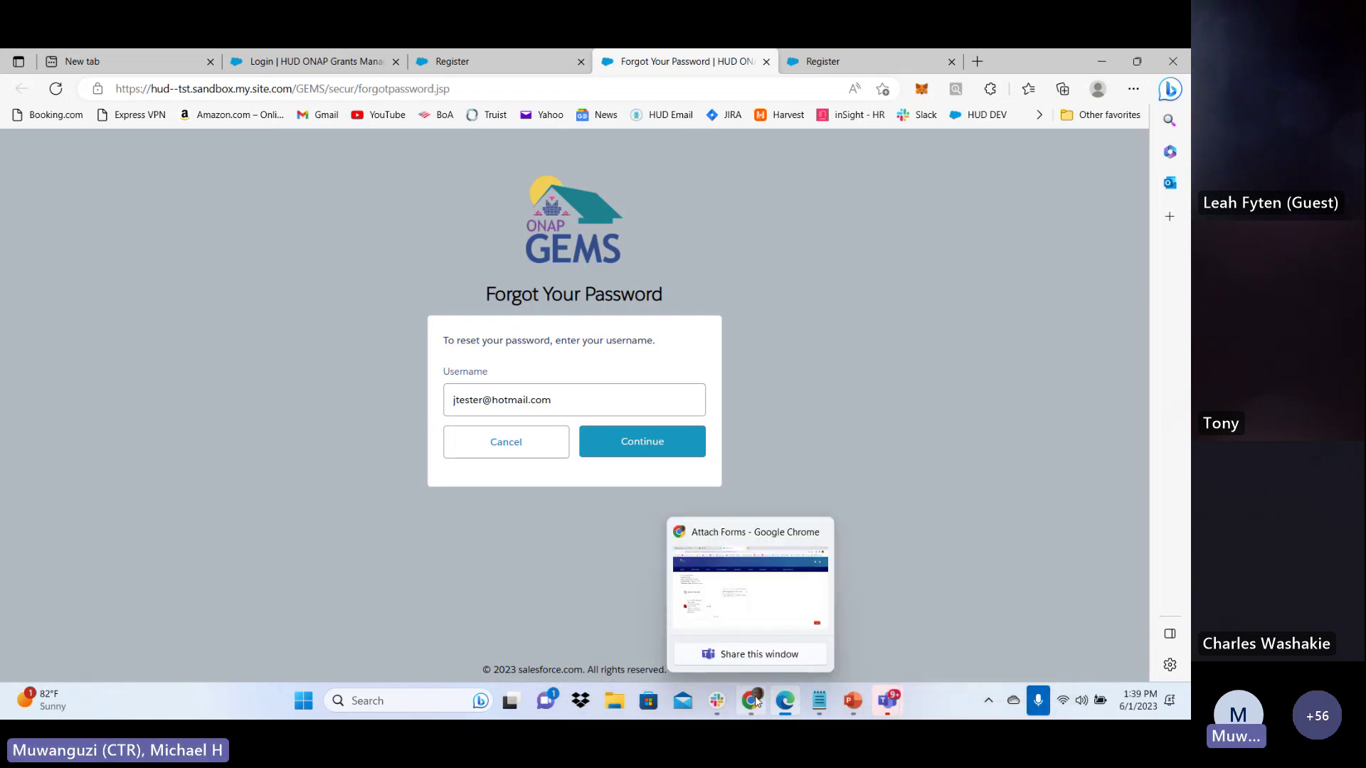
{"action": "left_click", "coordinate": [756, 702]}
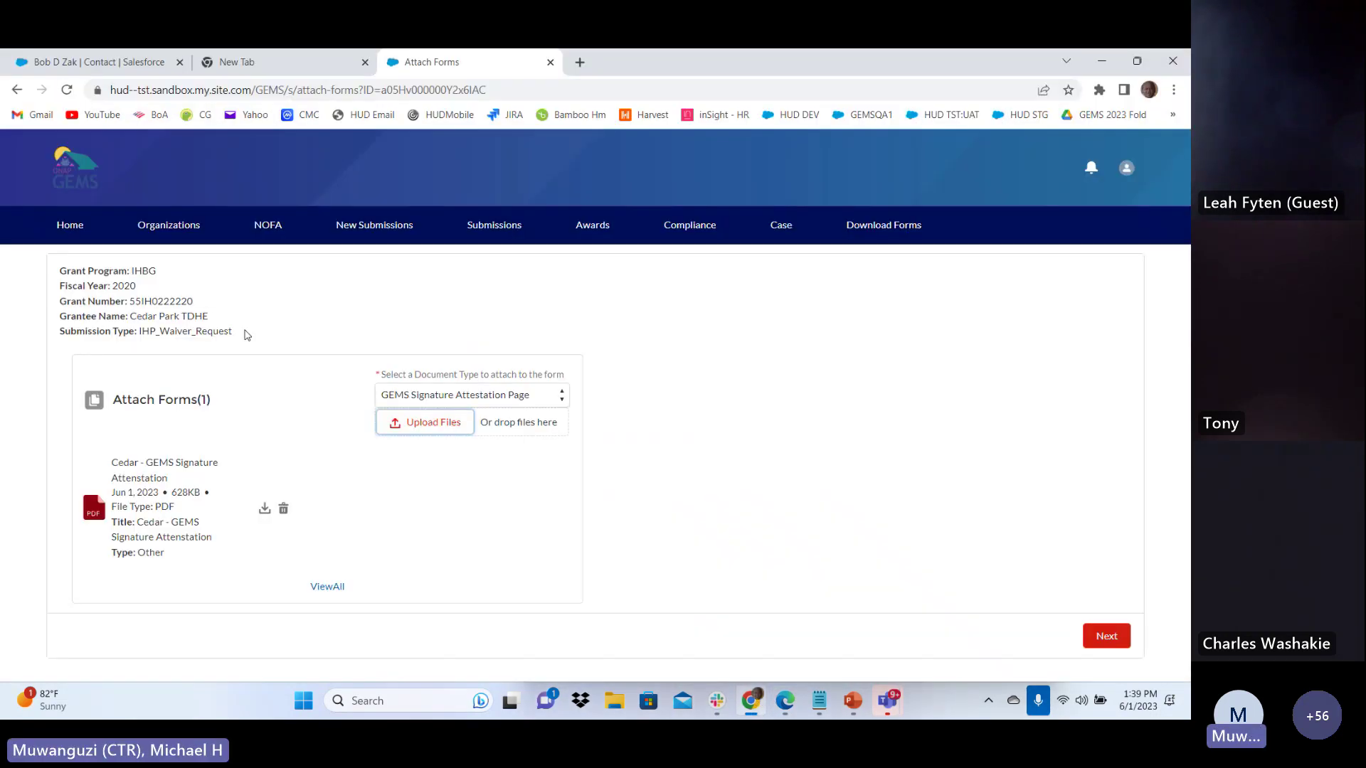
{"action": "left_click", "coordinate": [71, 228]}
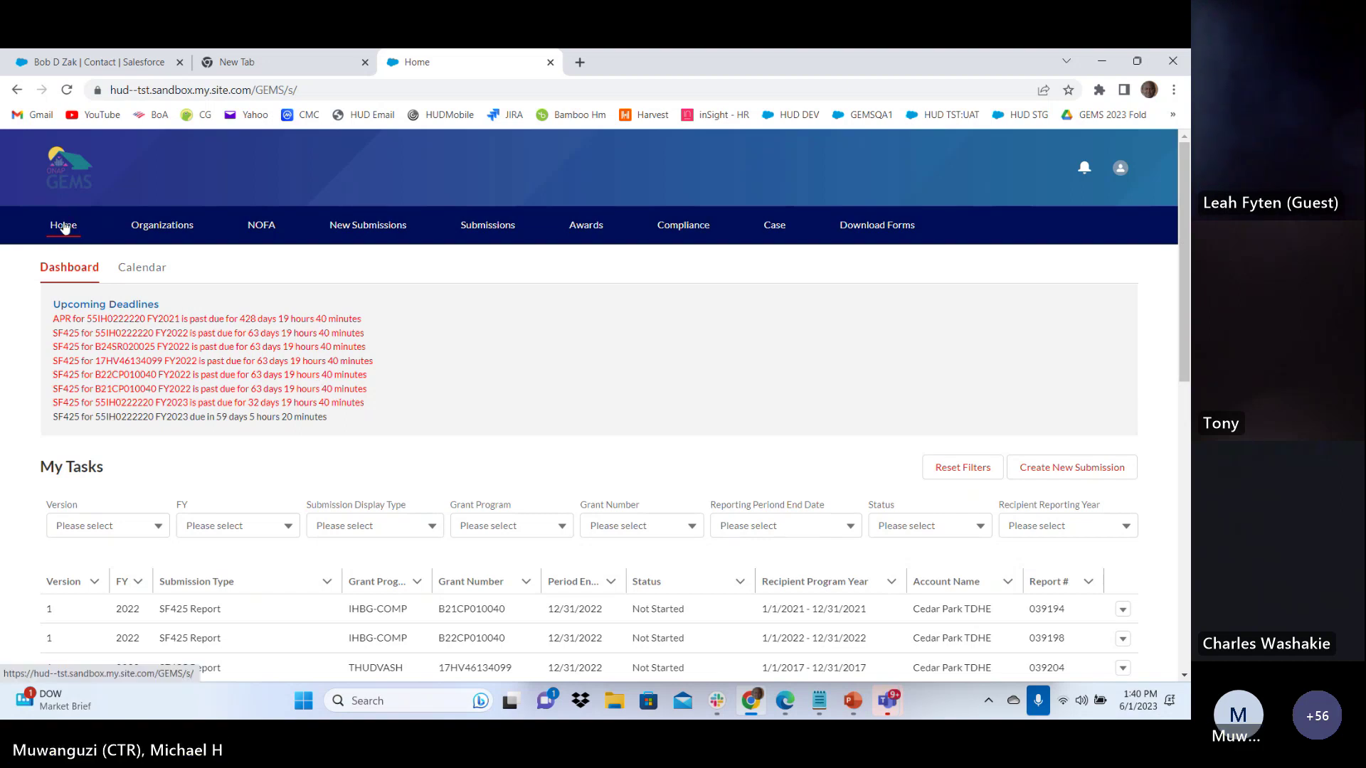
{"action": "scroll", "coordinate": [268, 281], "scroll_direction": "down", "scroll_amount": 4}
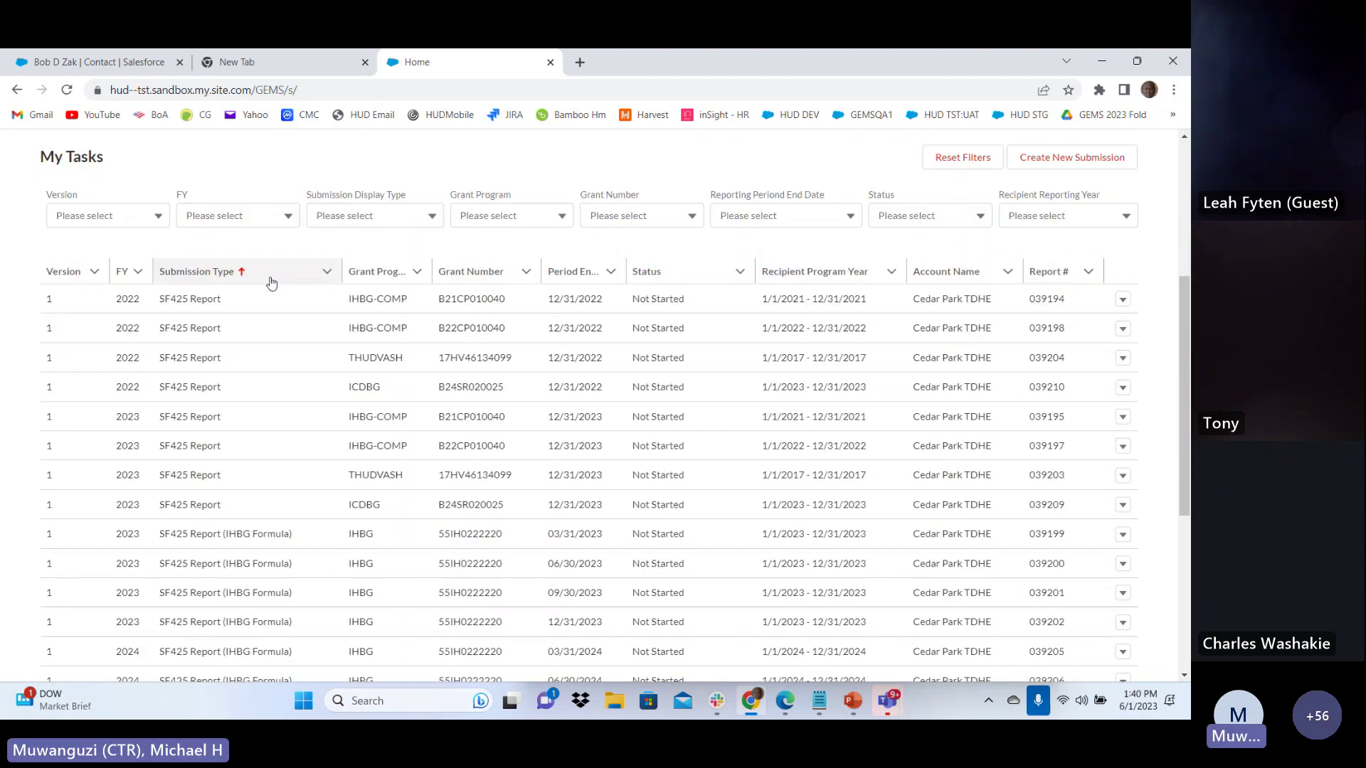
{"action": "scroll", "coordinate": [271, 283], "scroll_direction": "up", "scroll_amount": 4}
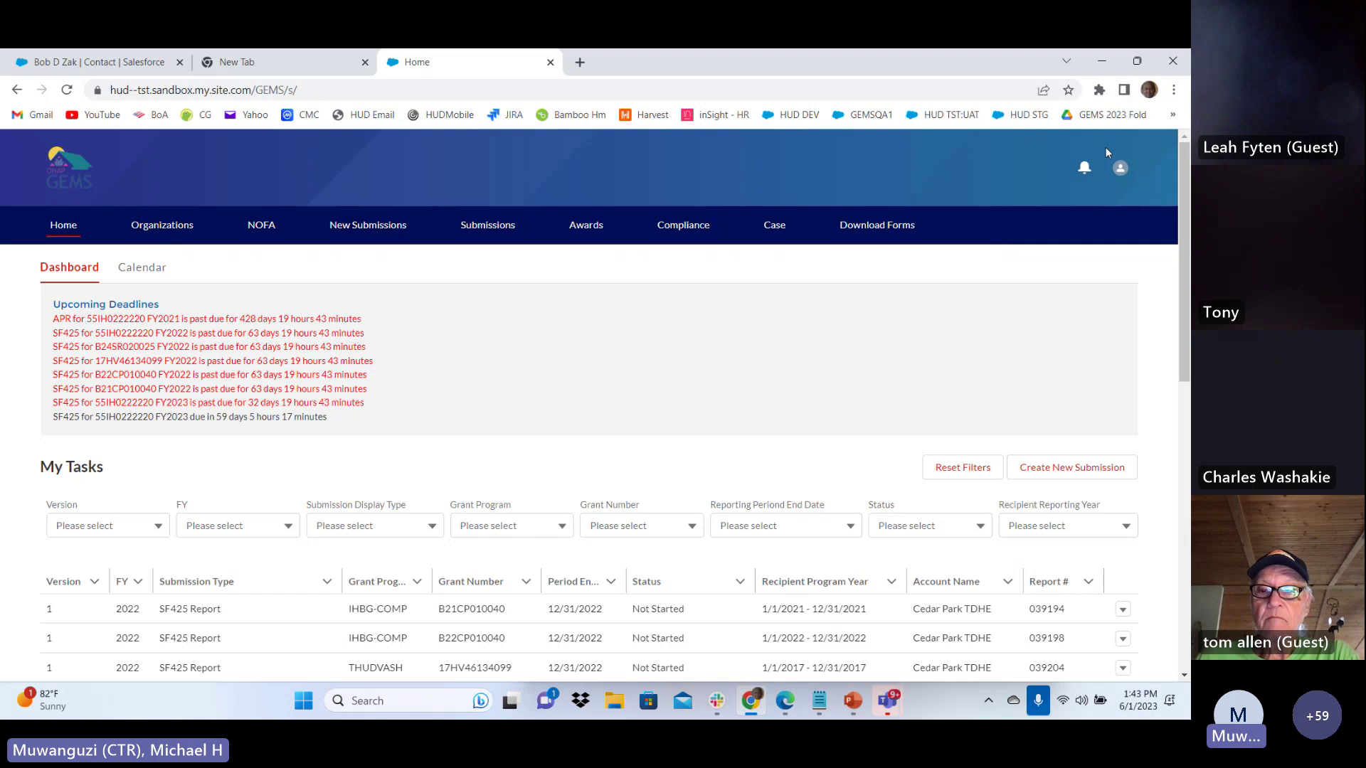
{"action": "left_click", "coordinate": [1121, 169]}
{"action": "scroll", "coordinate": [256, 413], "scroll_direction": "down", "scroll_amount": 3}
{"action": "scroll", "coordinate": [252, 420], "scroll_direction": "up", "scroll_amount": 3}
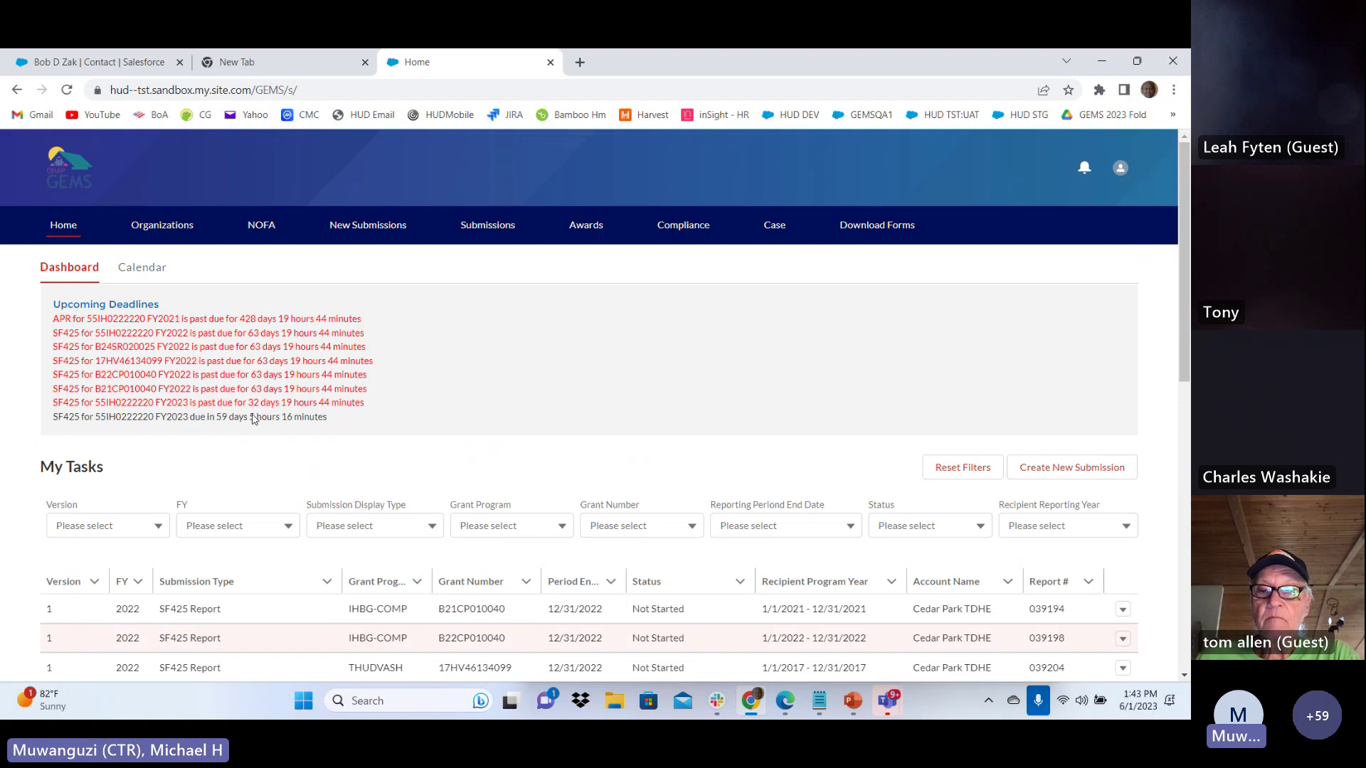
{"action": "scroll", "coordinate": [253, 419], "scroll_direction": "down", "scroll_amount": 4}
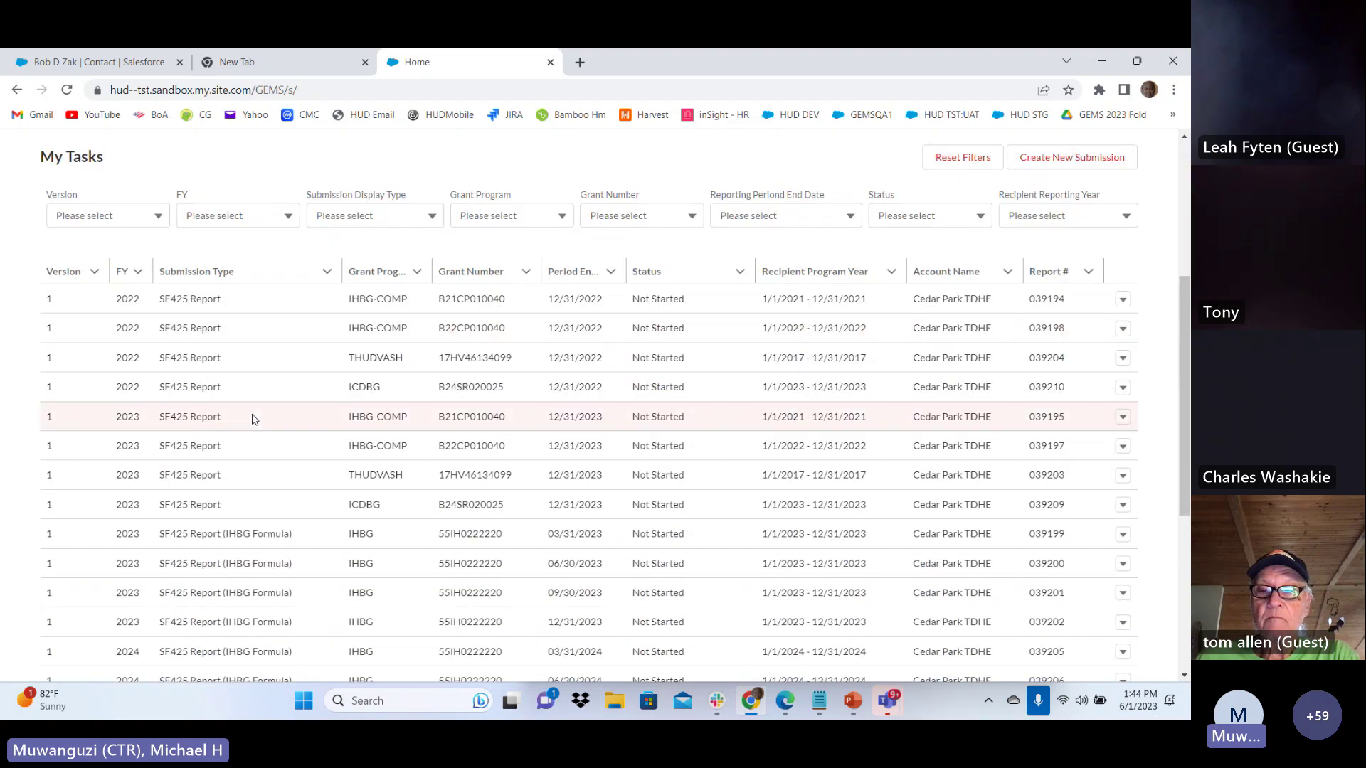
{"action": "scroll", "coordinate": [253, 419], "scroll_direction": "down", "scroll_amount": 4}
{"action": "scroll", "coordinate": [253, 420], "scroll_direction": "up", "scroll_amount": 8}
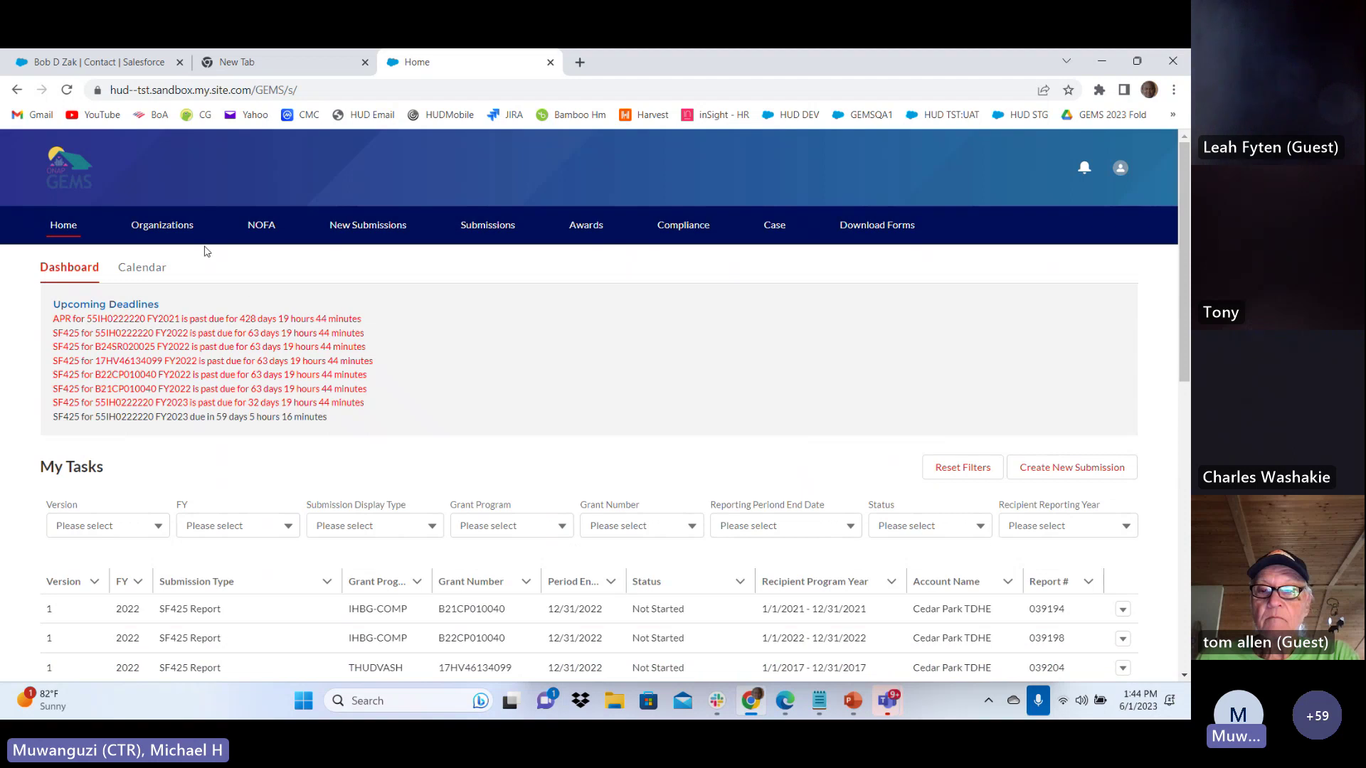
Open the Organizations account list and check its list views without changing them
{"action": "left_click", "coordinate": [177, 238]}
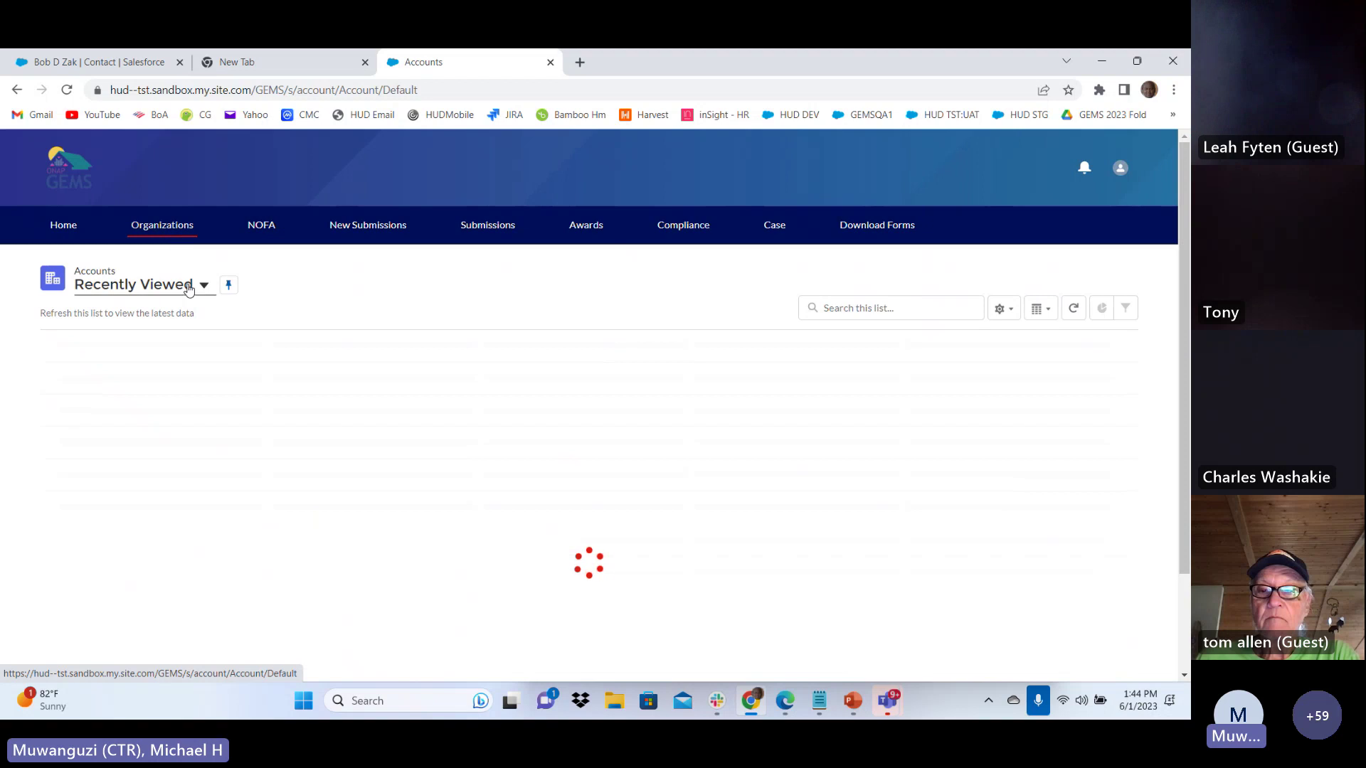
{"action": "left_click", "coordinate": [203, 286]}
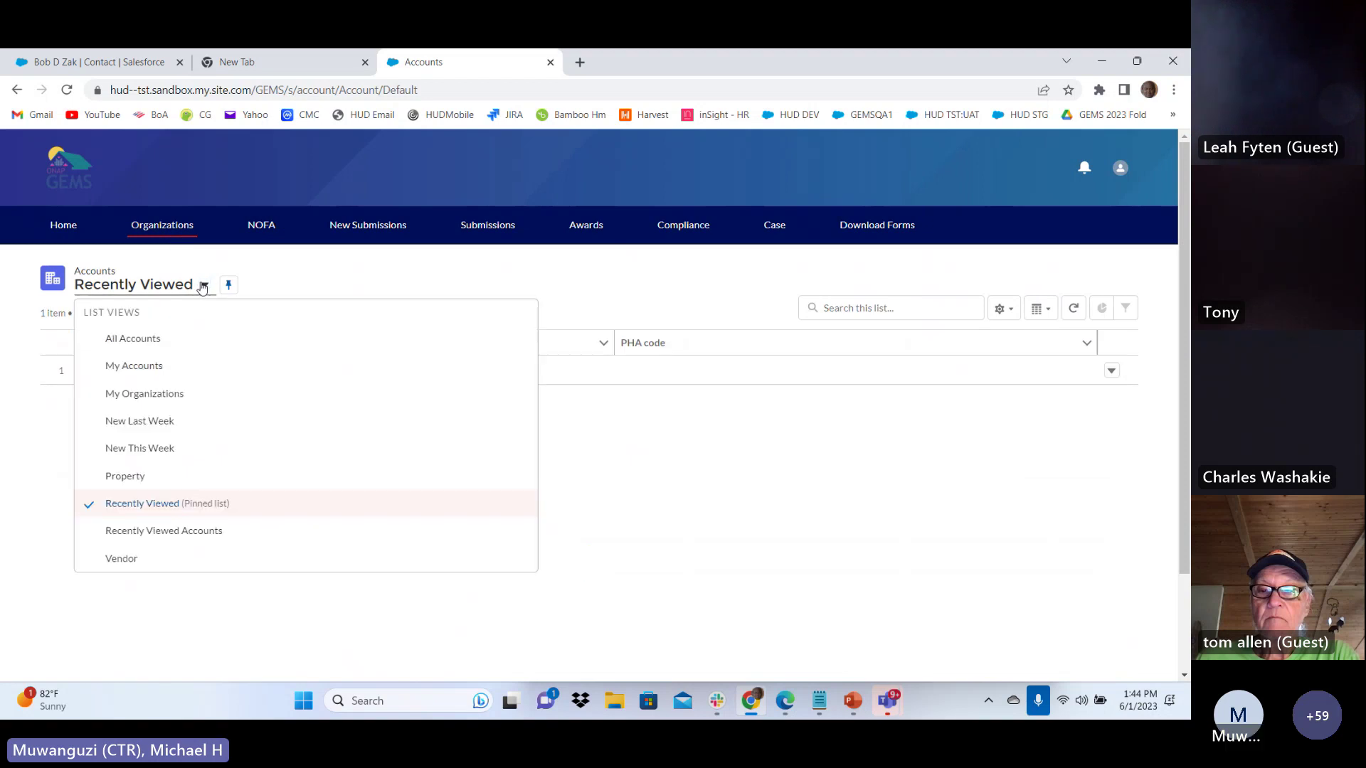
{"action": "left_click", "coordinate": [600, 405]}
Return to the Home dashboard and scroll through the My Tasks table
{"action": "left_click", "coordinate": [64, 227]}
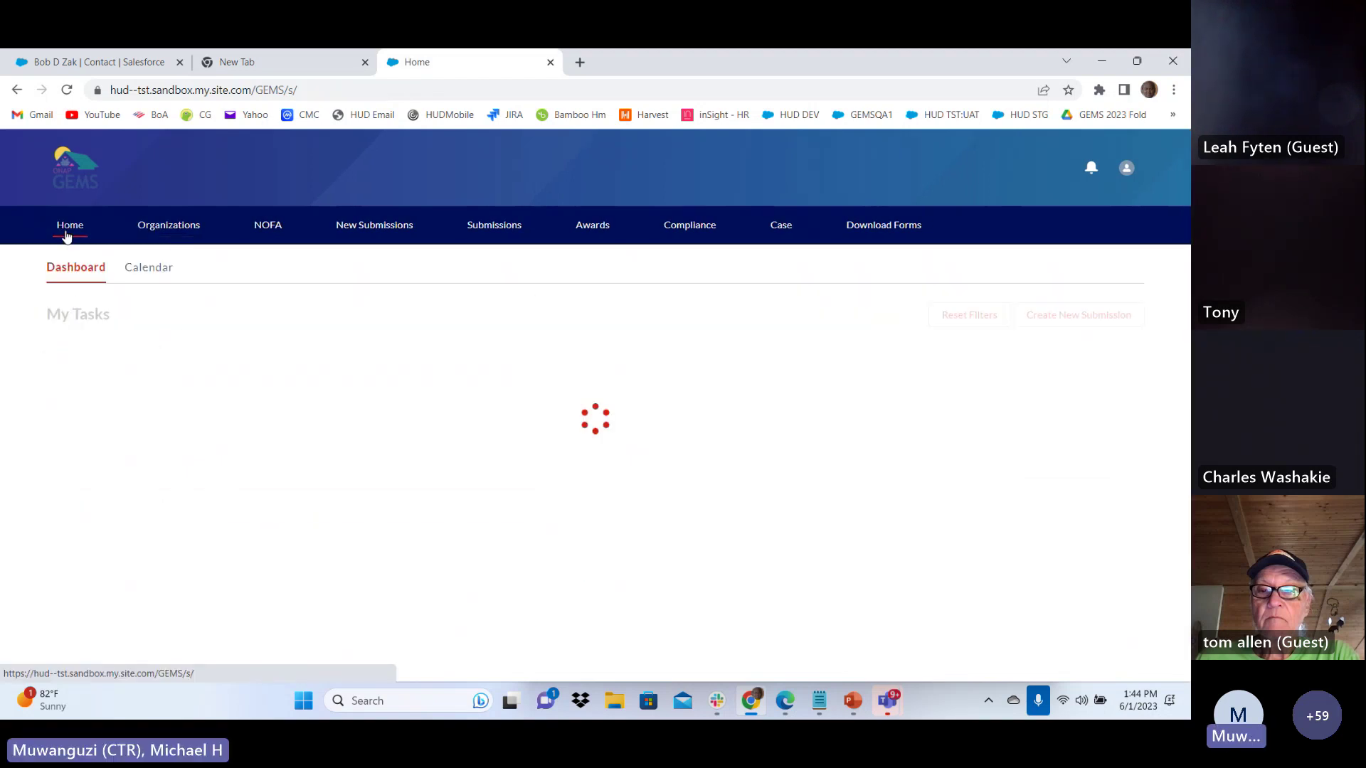
{"action": "scroll", "coordinate": [569, 523], "scroll_direction": "down", "scroll_amount": 2}
{"action": "scroll", "coordinate": [570, 523], "scroll_direction": "down", "scroll_amount": 5}
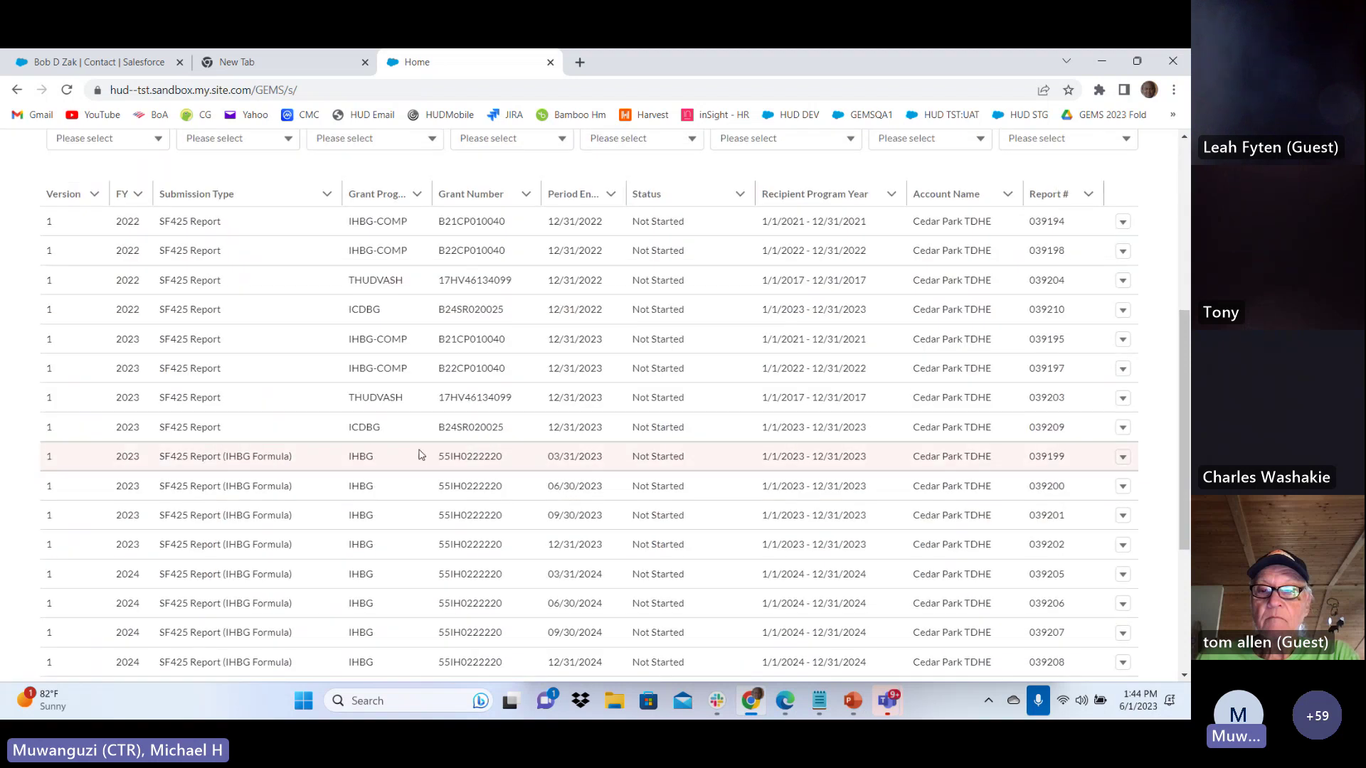
{"action": "scroll", "coordinate": [282, 434], "scroll_direction": "down", "scroll_amount": 2}
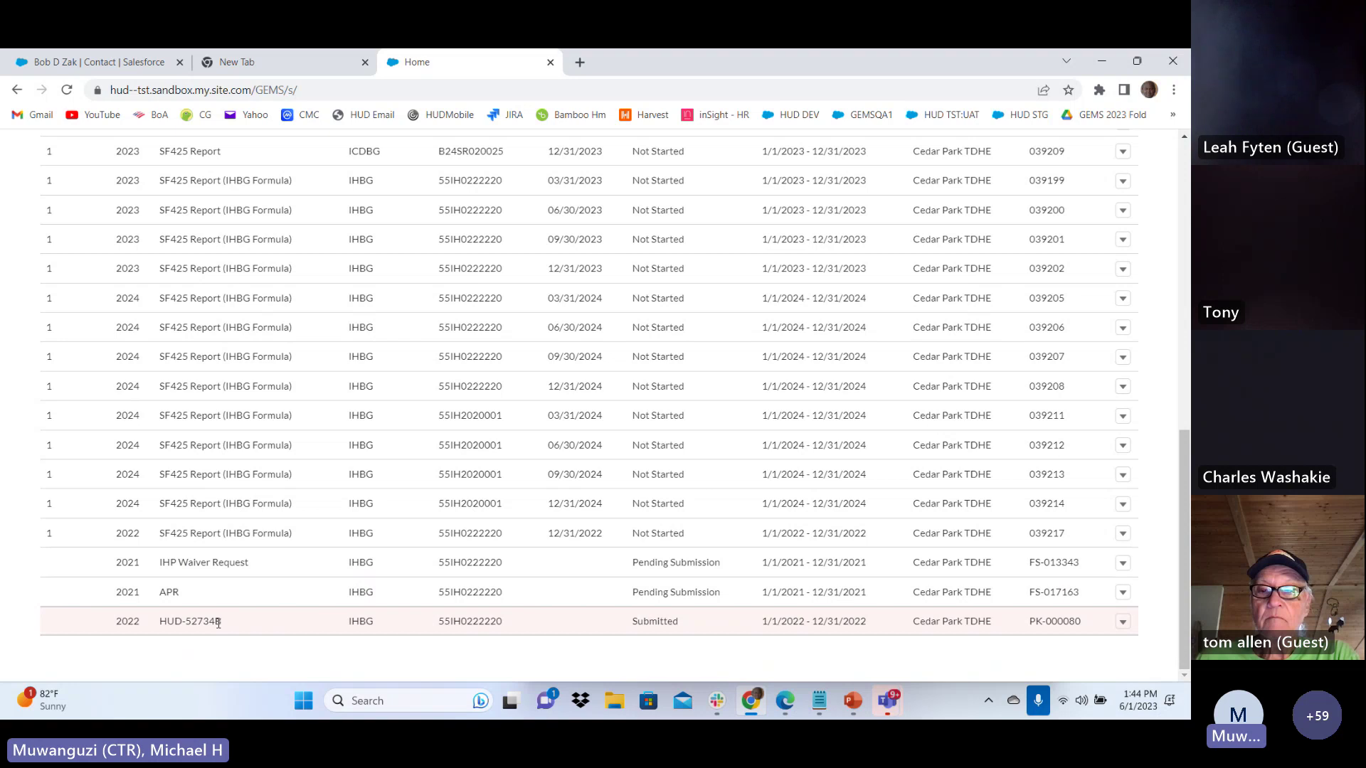
{"action": "scroll", "coordinate": [218, 623], "scroll_direction": "up", "scroll_amount": 15}
{"action": "scroll", "coordinate": [152, 358], "scroll_direction": "down", "scroll_amount": 3}
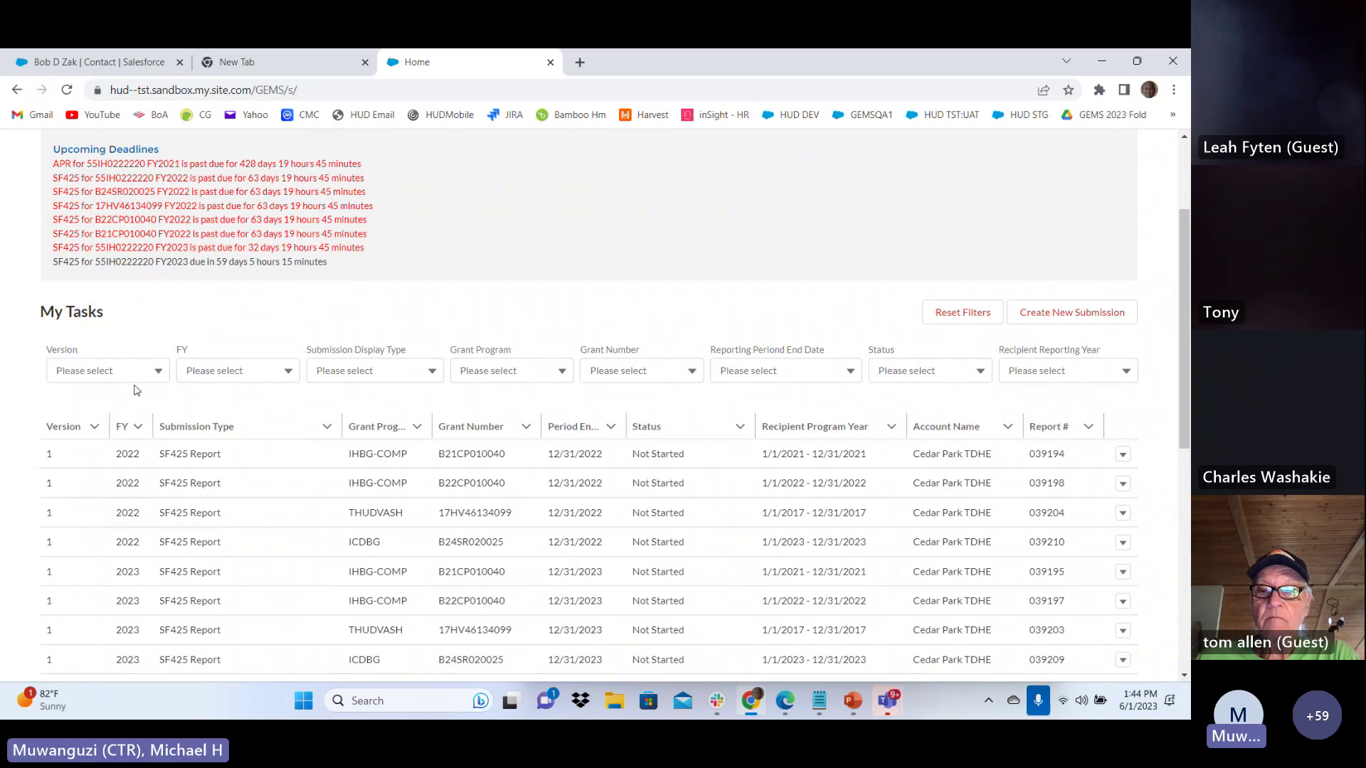
Filter My Tasks to the SF425 Report submission type
{"action": "left_click", "coordinate": [375, 371]}
{"action": "left_click", "coordinate": [387, 411]}
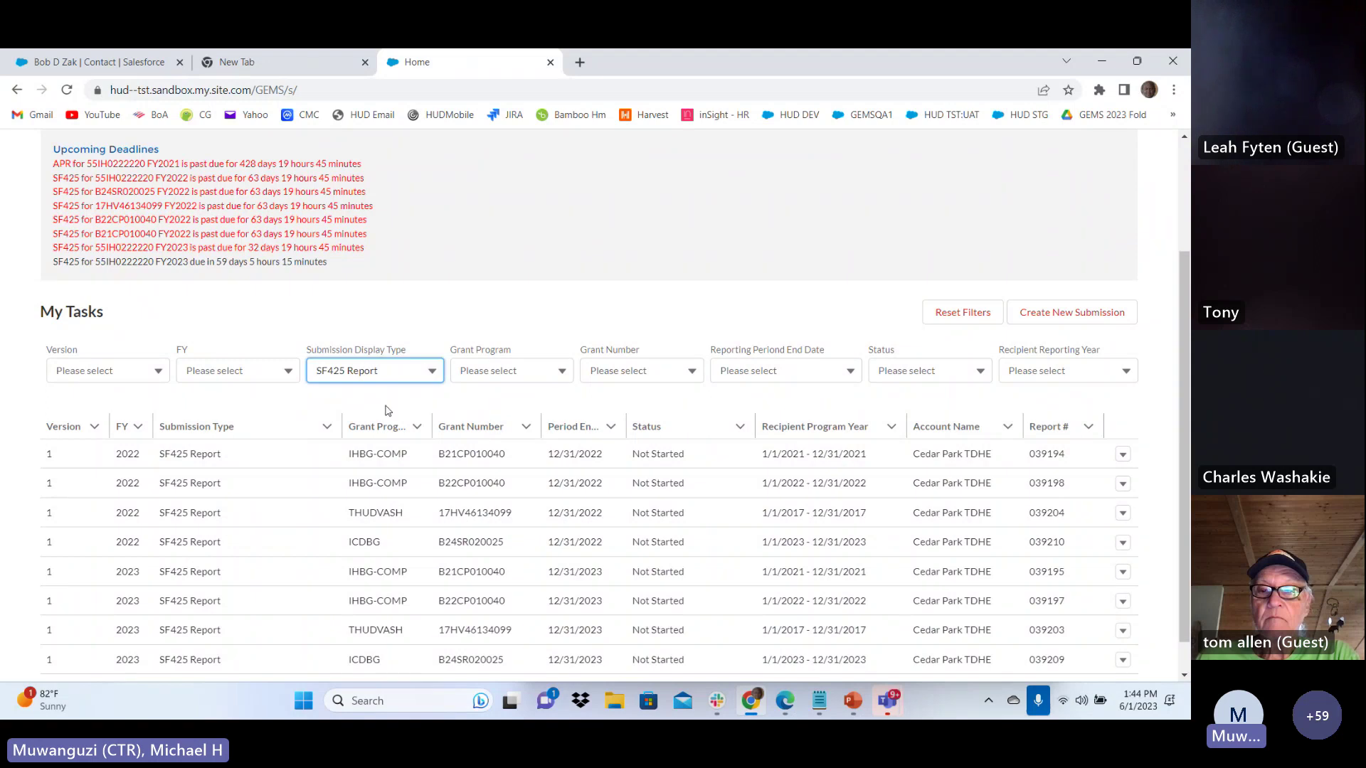
{"action": "scroll", "coordinate": [390, 416], "scroll_direction": "down", "scroll_amount": 1}
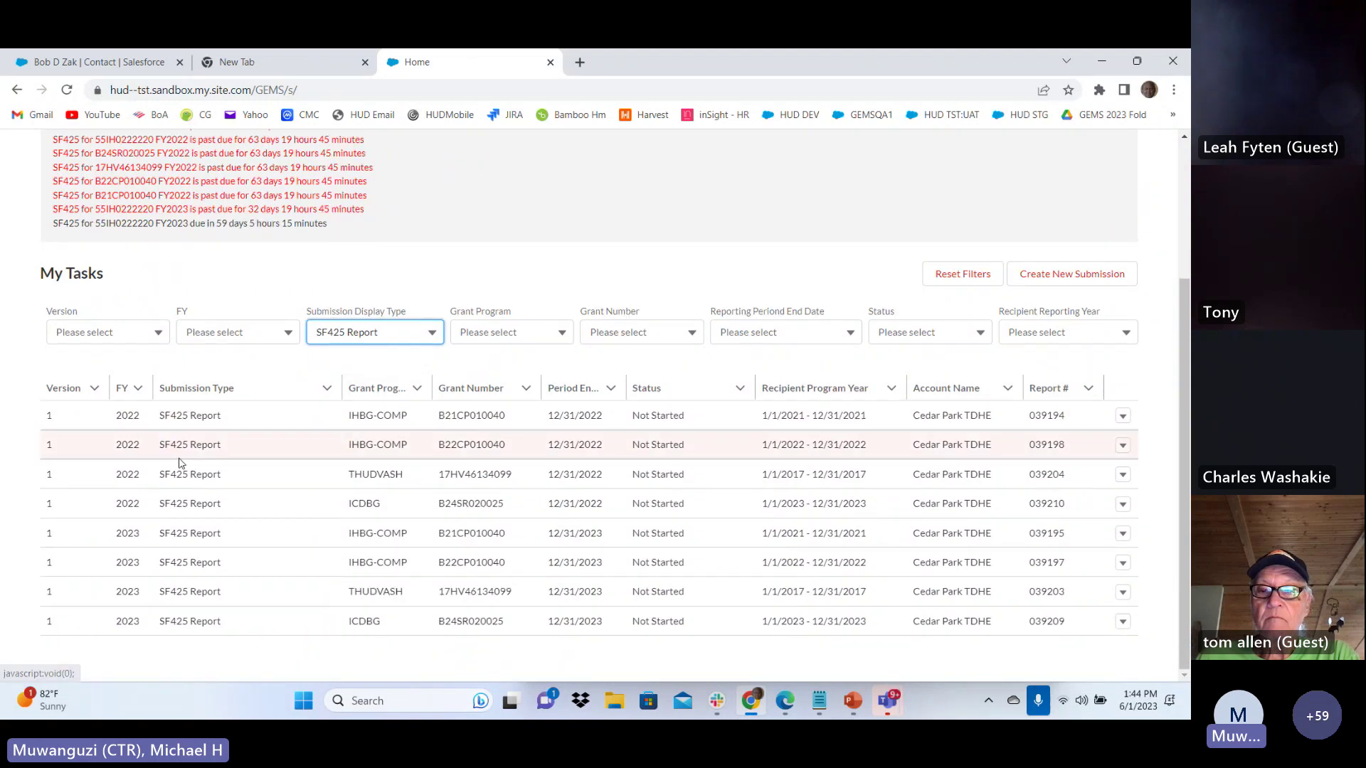
{"action": "left_click", "coordinate": [377, 334]}
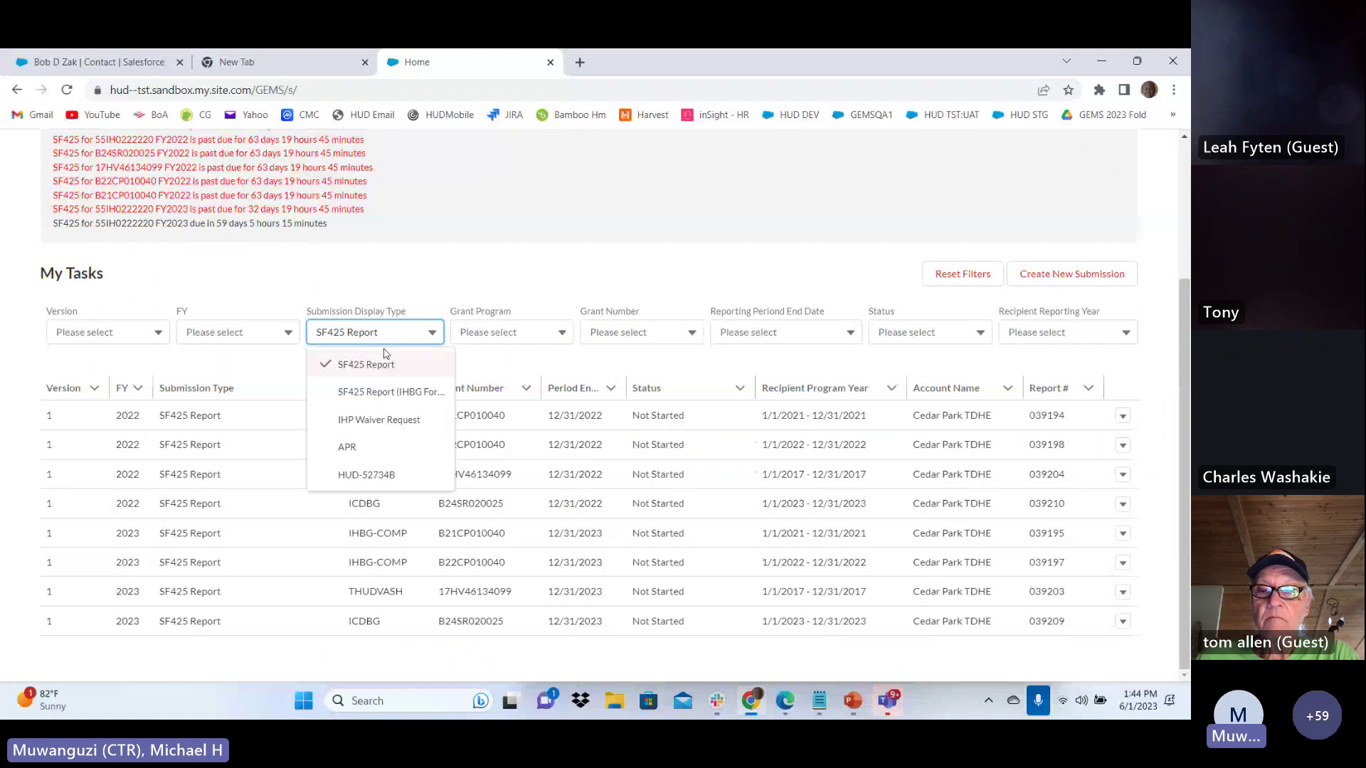
Set the Grant Program filter to IHBG-COMP after briefly trying IHBG
{"action": "left_click", "coordinate": [537, 335]}
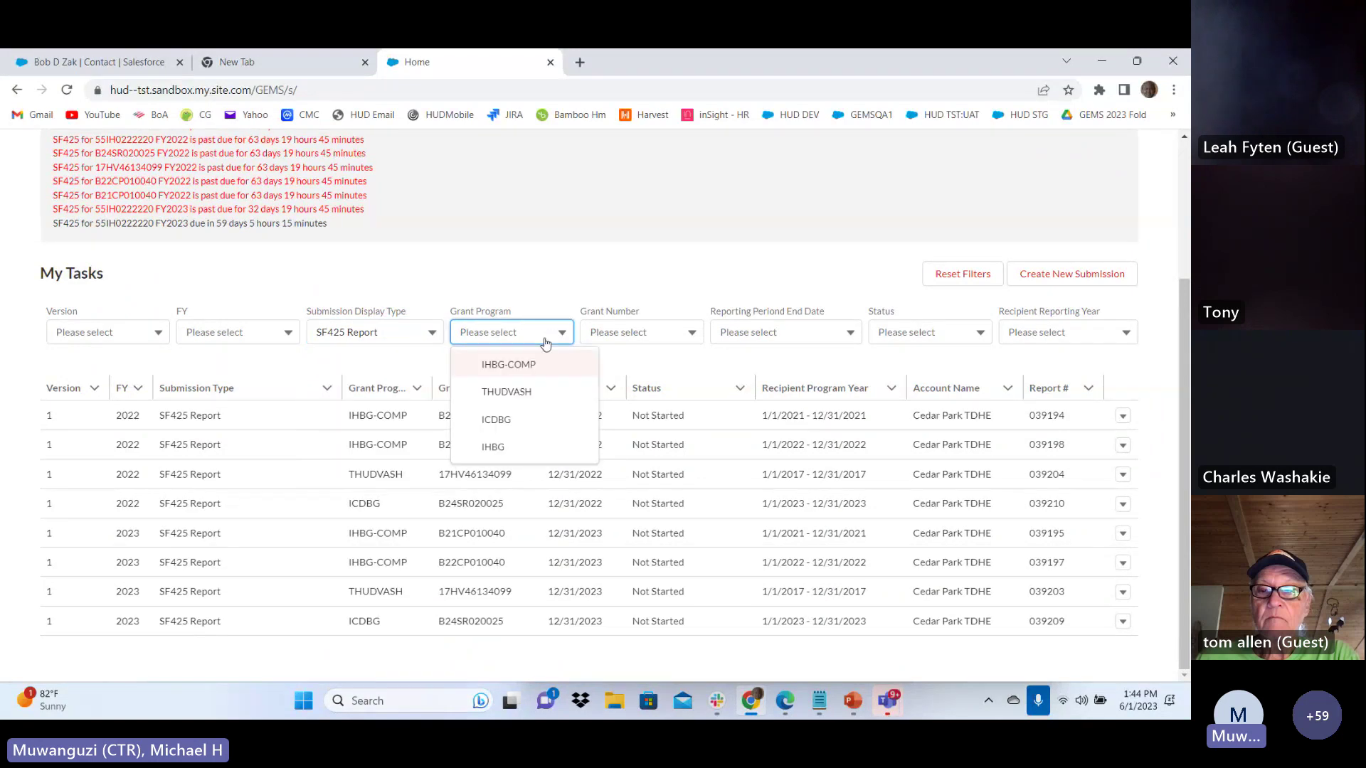
{"action": "left_click", "coordinate": [498, 448]}
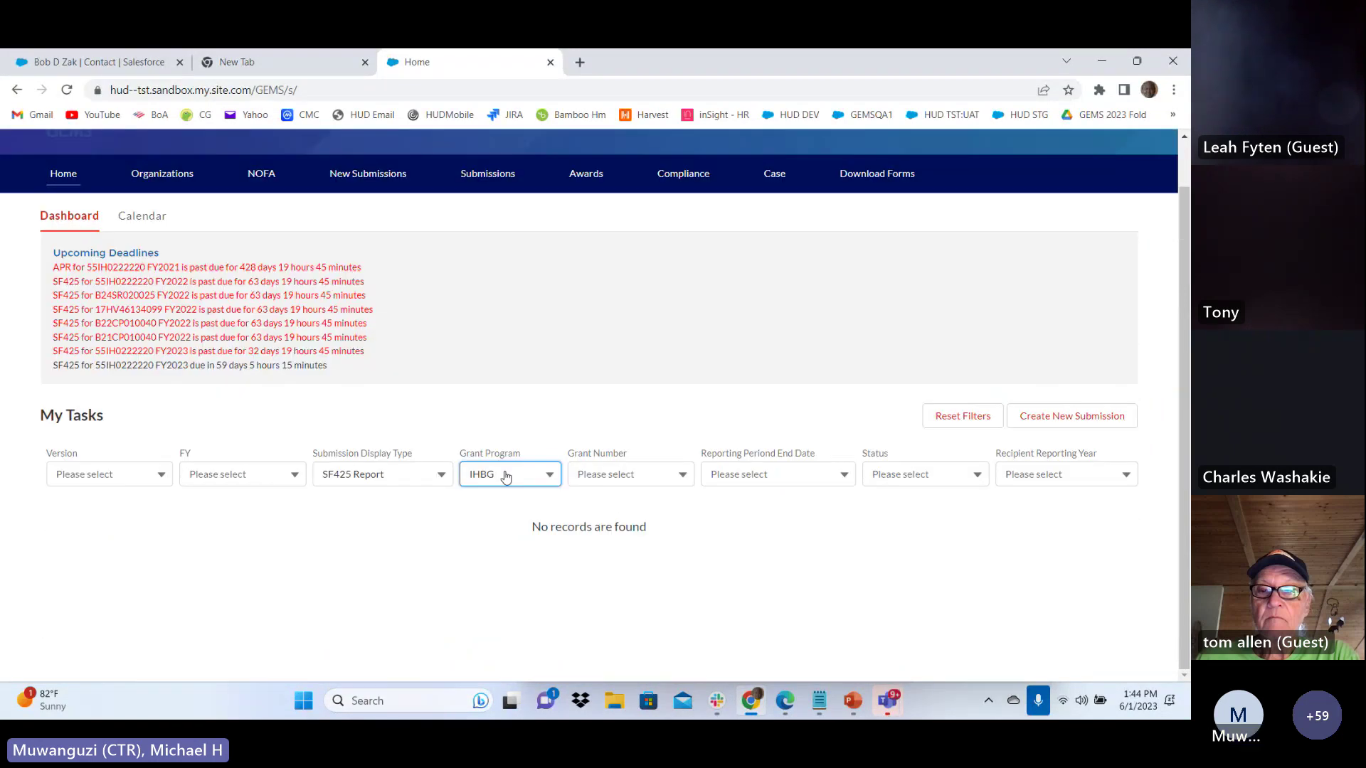
{"action": "left_click", "coordinate": [528, 475]}
{"action": "left_click", "coordinate": [548, 508]}
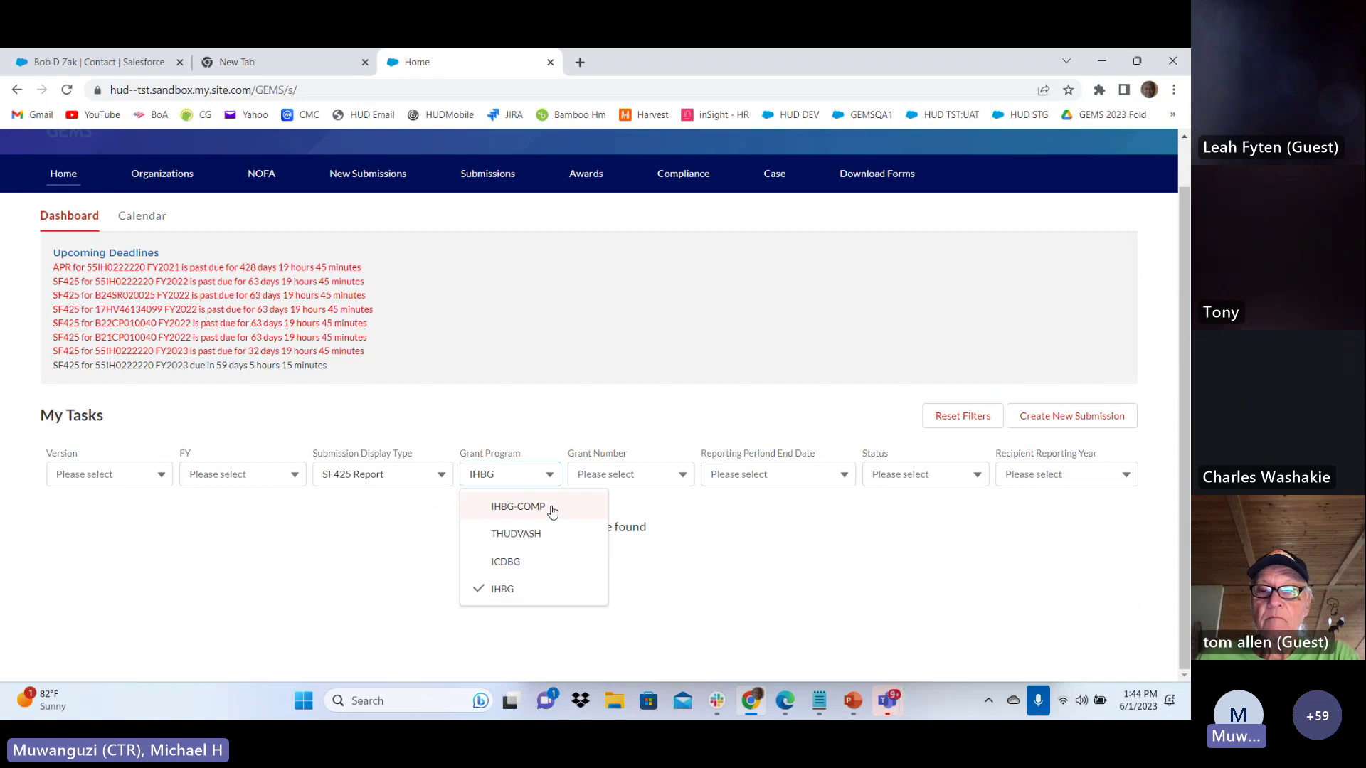
{"action": "scroll", "coordinate": [754, 455], "scroll_direction": "down", "scroll_amount": 1}
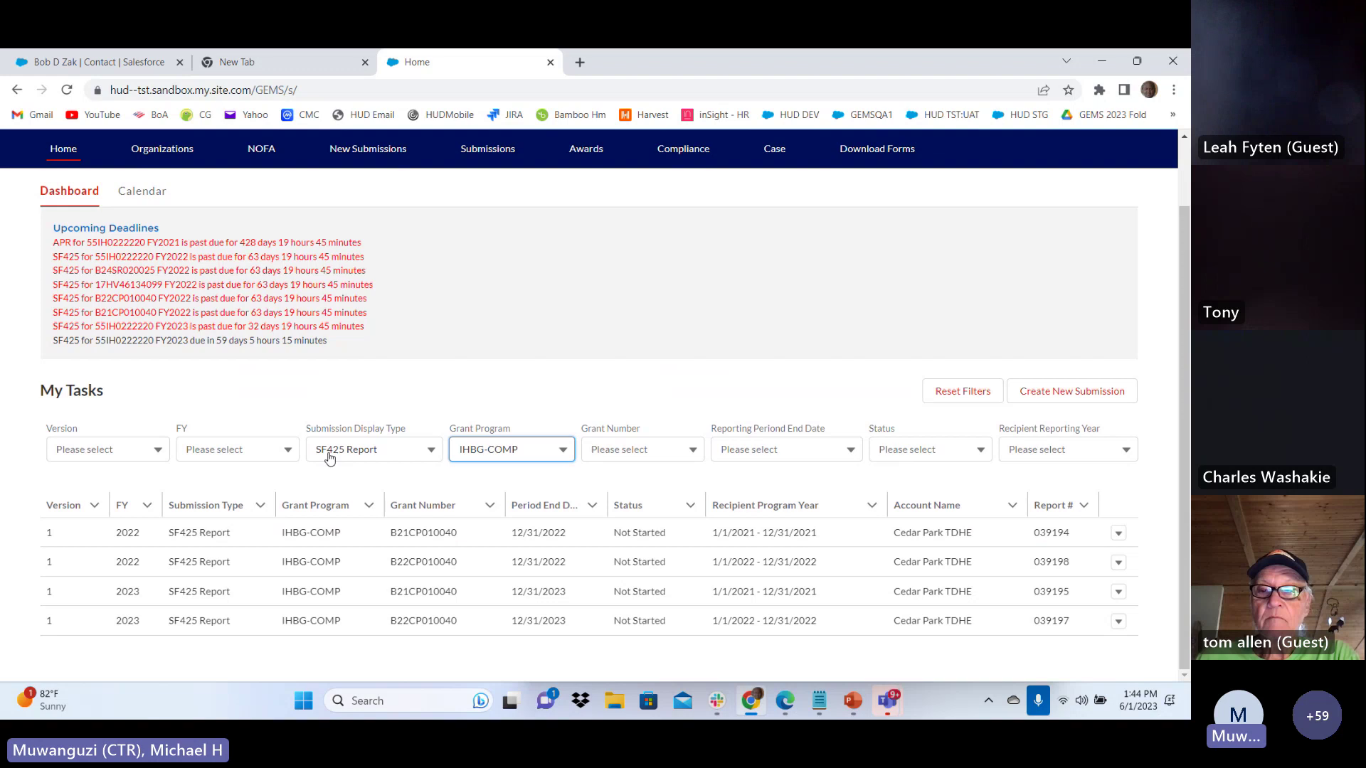
{"action": "left_click", "coordinate": [960, 393]}
{"action": "scroll", "coordinate": [427, 471], "scroll_direction": "down", "scroll_amount": 2}
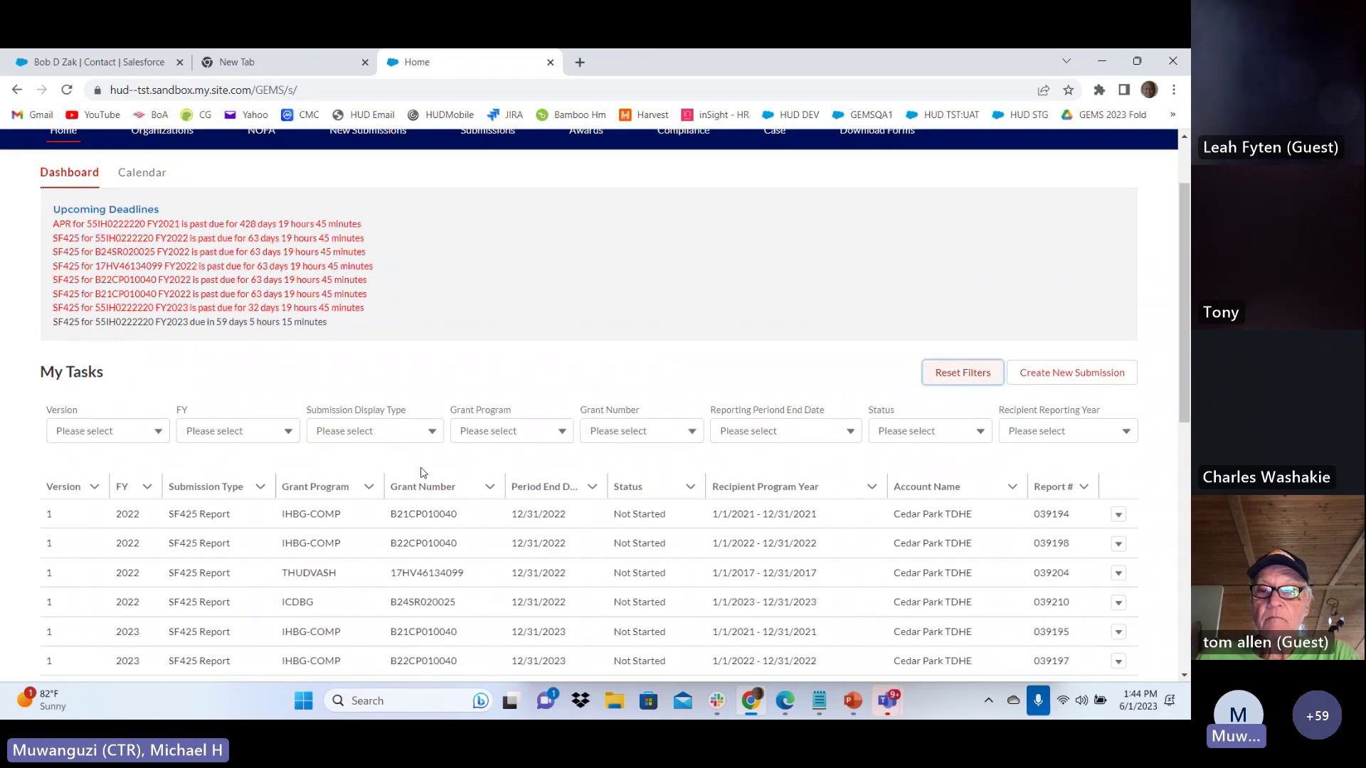
{"action": "scroll", "coordinate": [435, 469], "scroll_direction": "down", "scroll_amount": 6}
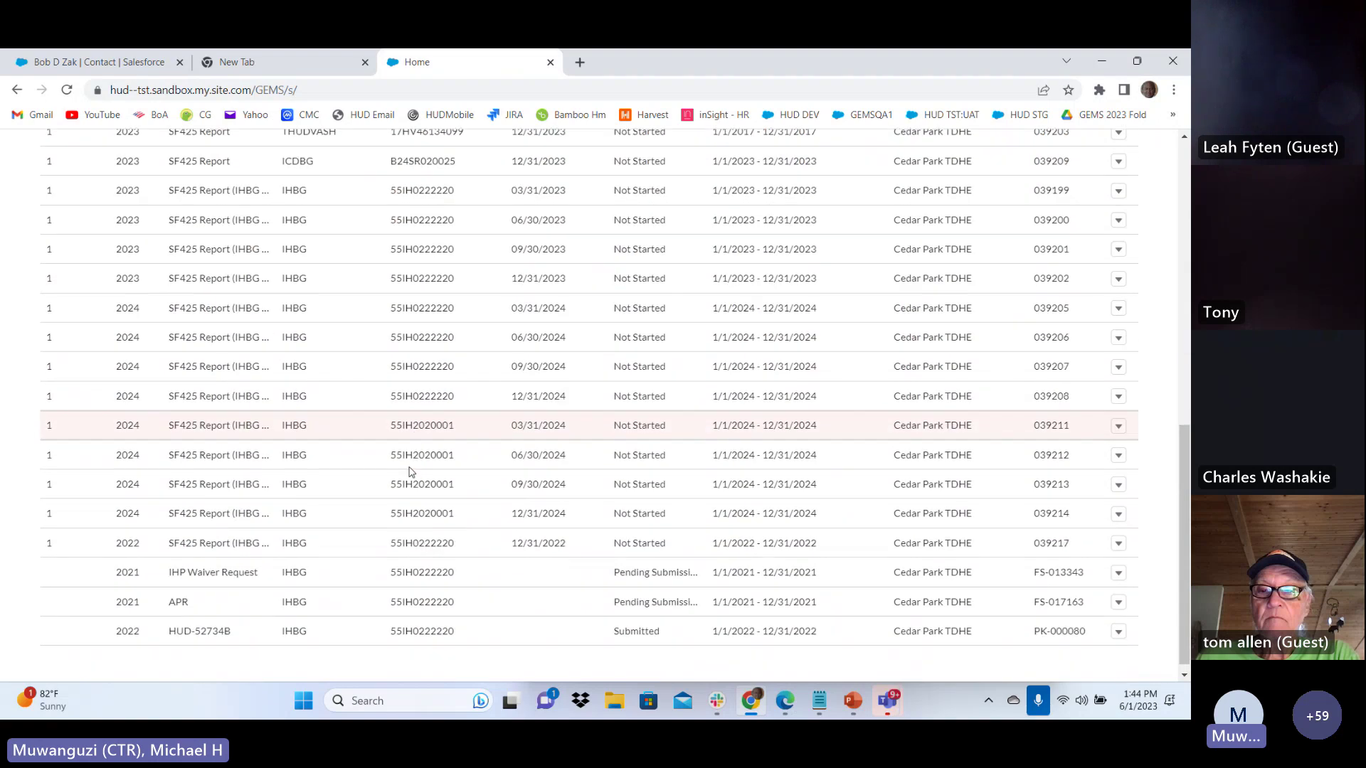
{"action": "scroll", "coordinate": [341, 448], "scroll_direction": "up", "scroll_amount": 8}
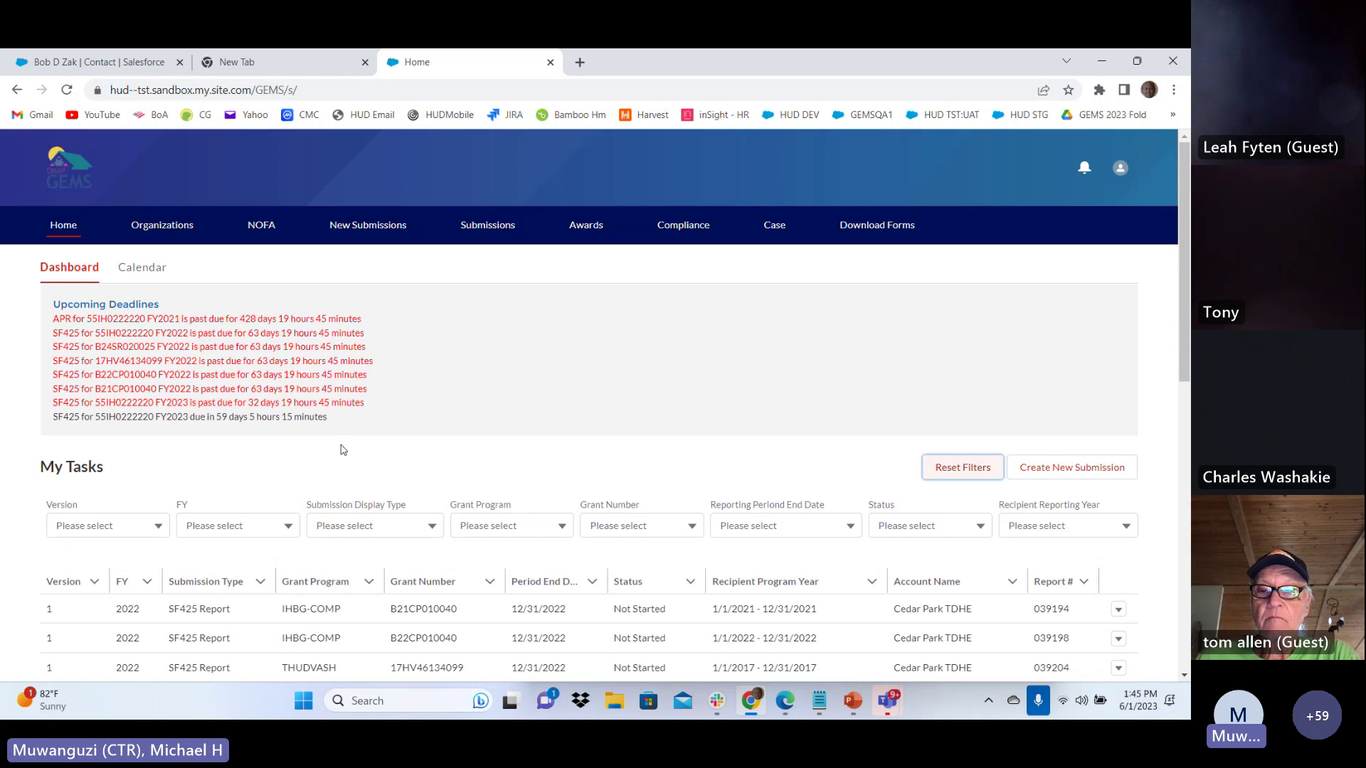
{"action": "scroll", "coordinate": [341, 450], "scroll_direction": "down", "scroll_amount": 2}
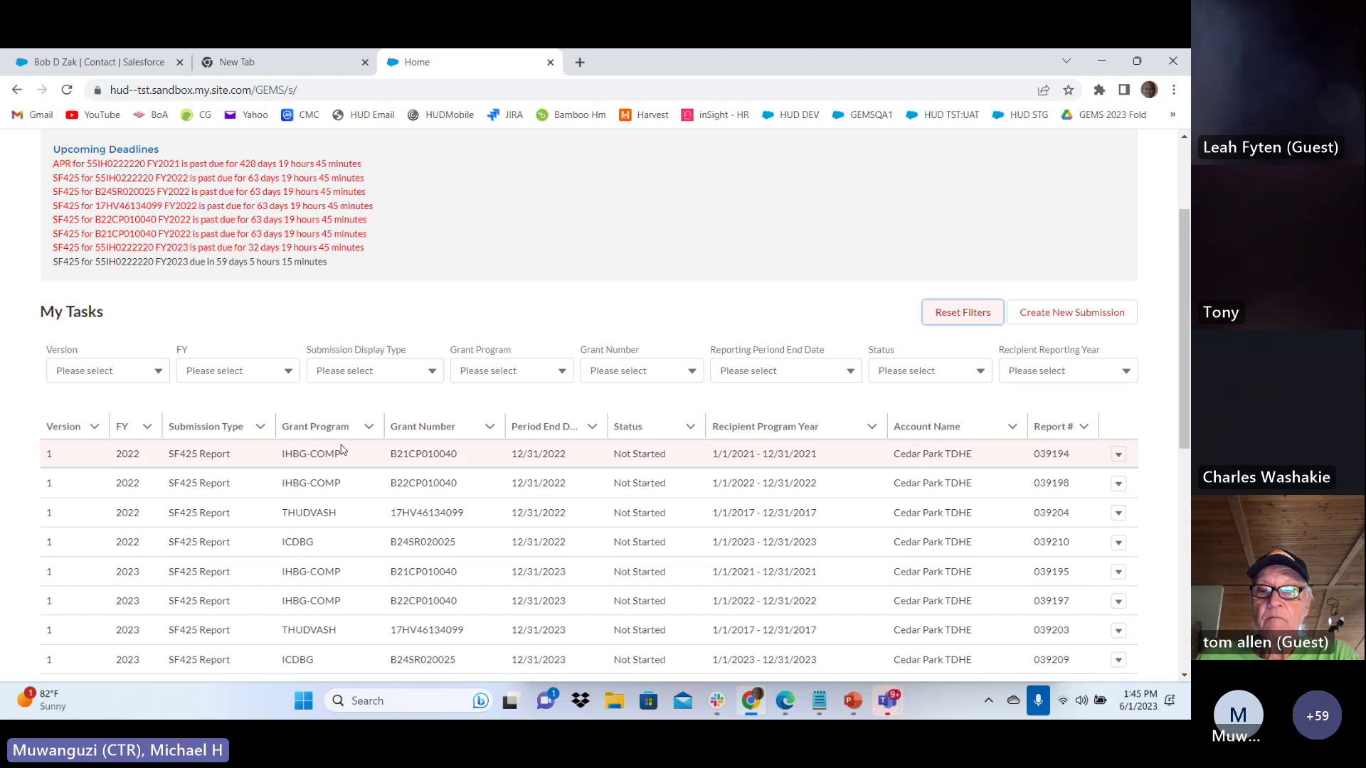
{"action": "scroll", "coordinate": [341, 450], "scroll_direction": "down", "scroll_amount": 1}
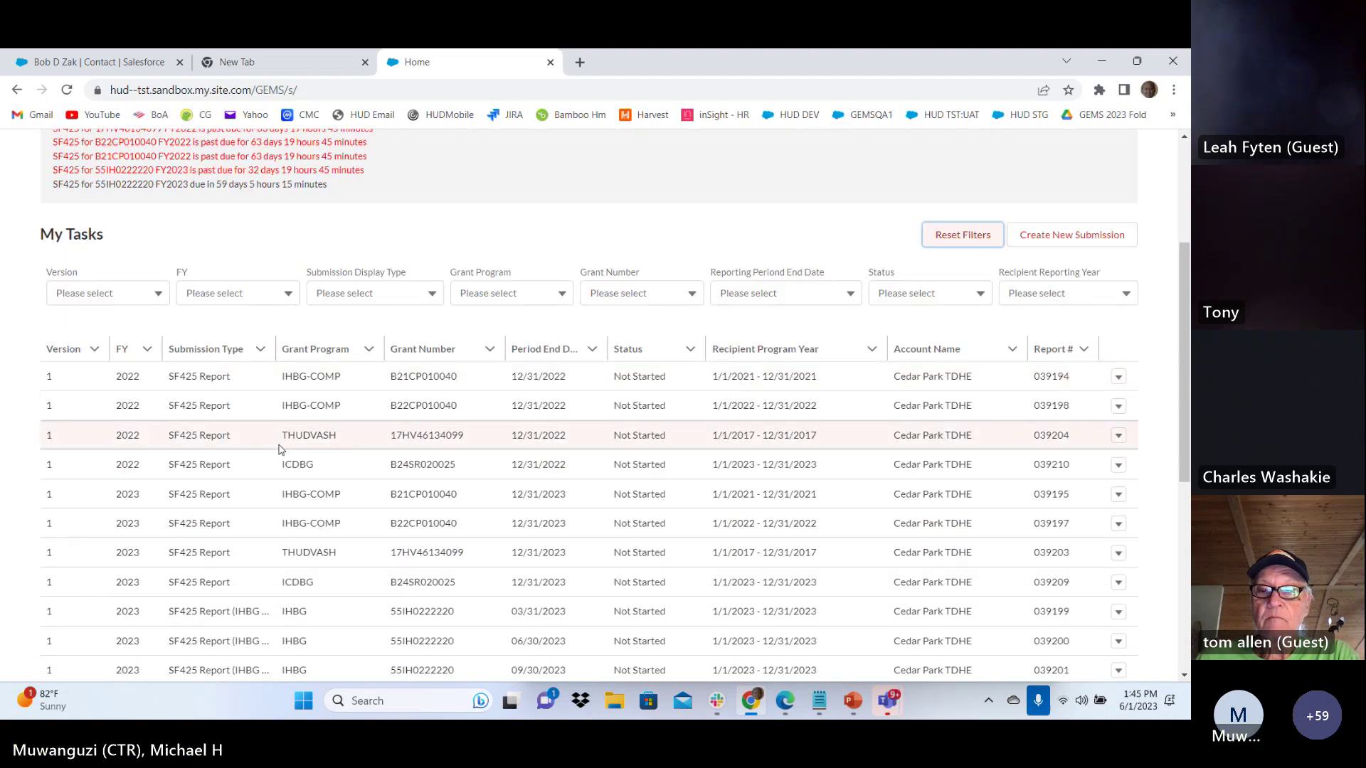
{"action": "scroll", "coordinate": [491, 405], "scroll_direction": "down", "scroll_amount": 2}
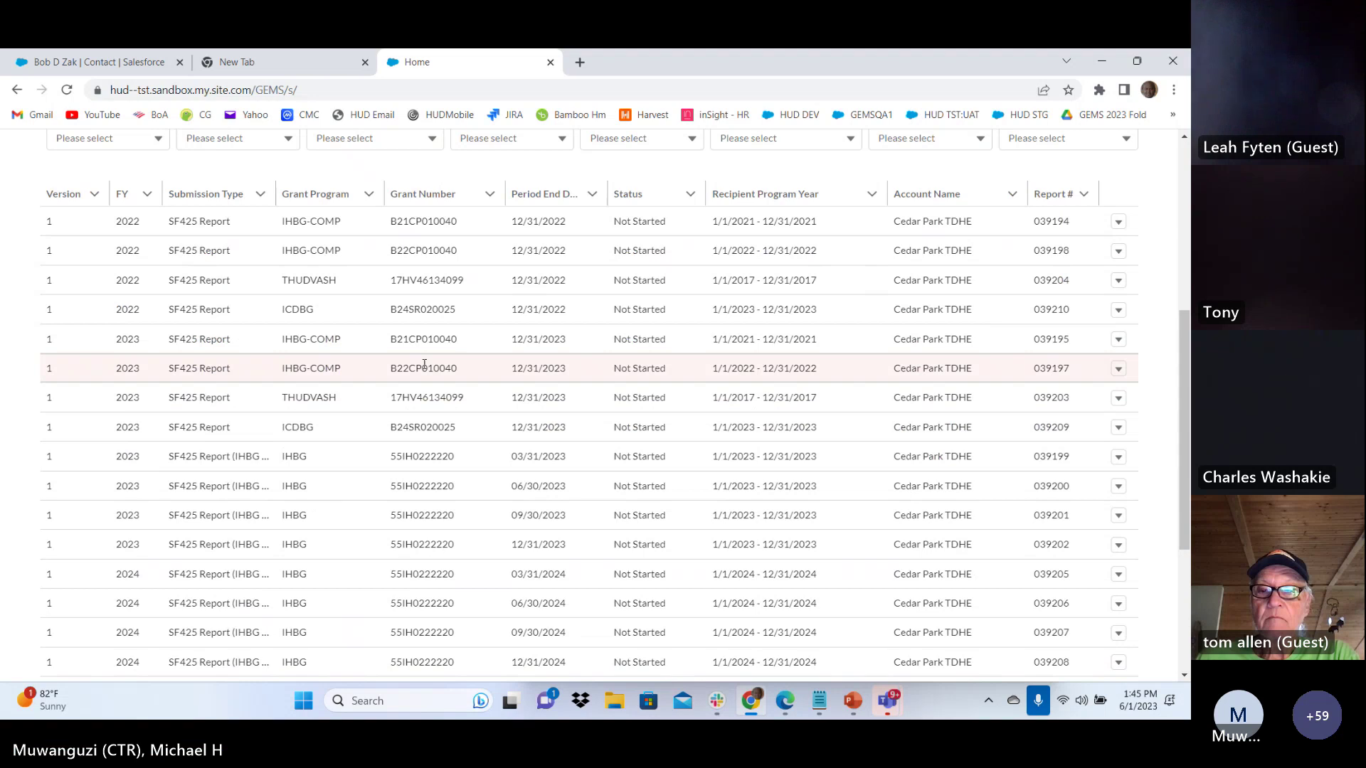
{"action": "scroll", "coordinate": [425, 364], "scroll_direction": "up", "scroll_amount": 5}
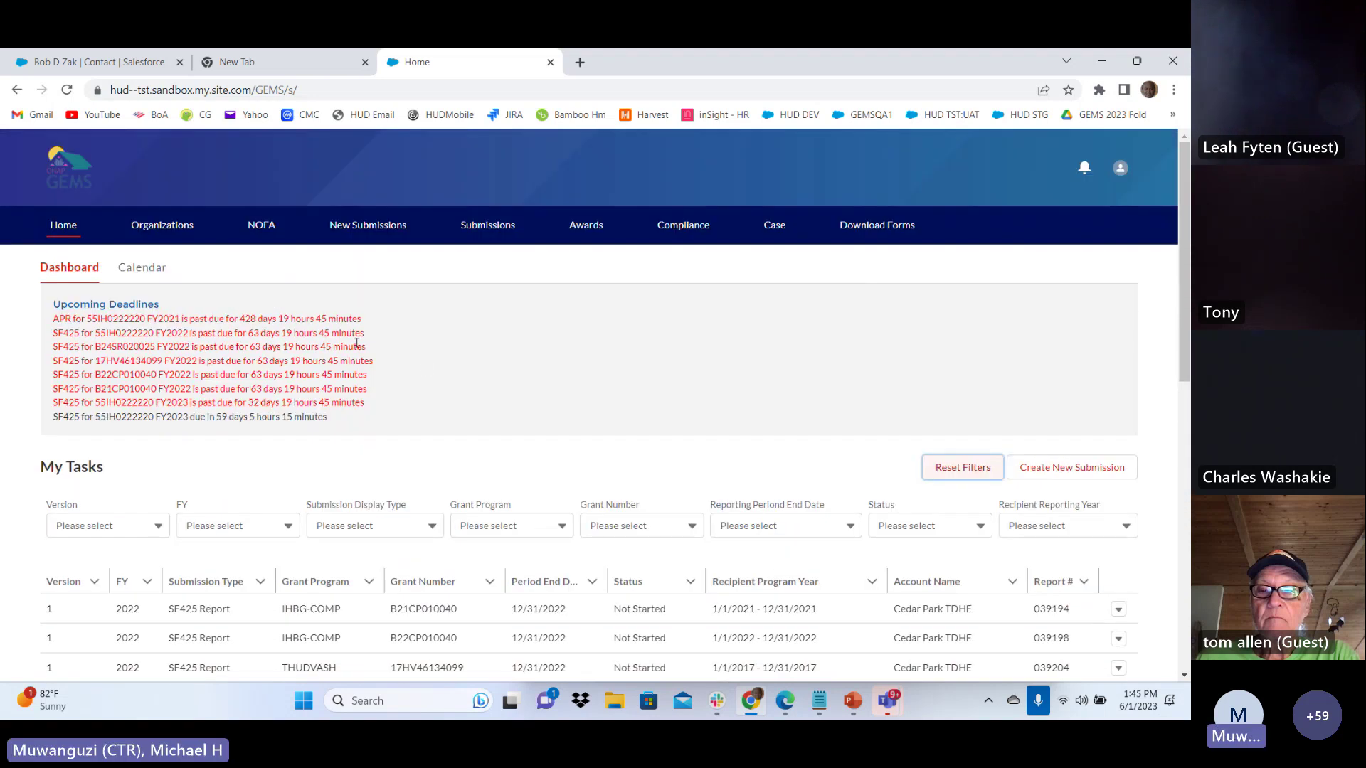
Switch the Organizations list from Recently Viewed to All Accounts and pin it as default
{"action": "left_click", "coordinate": [162, 227]}
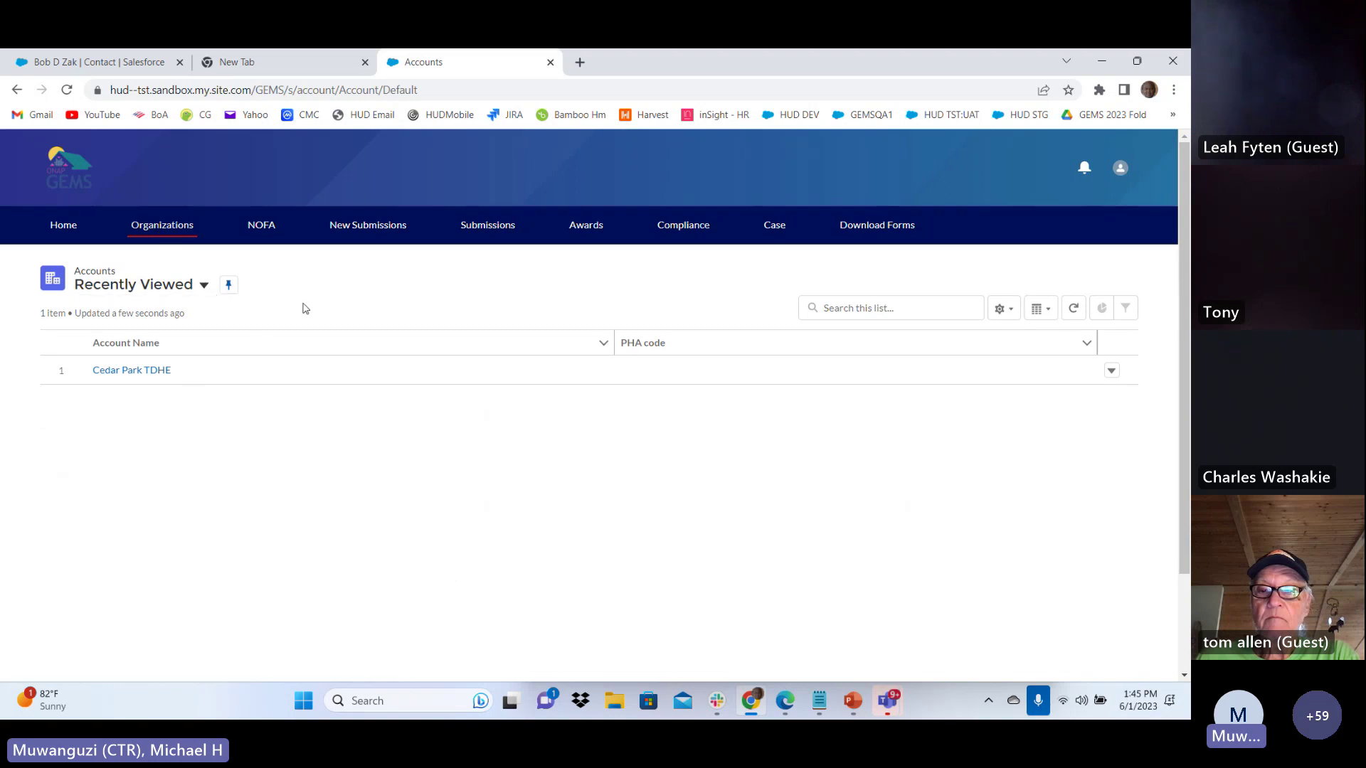
{"action": "left_click", "coordinate": [203, 285]}
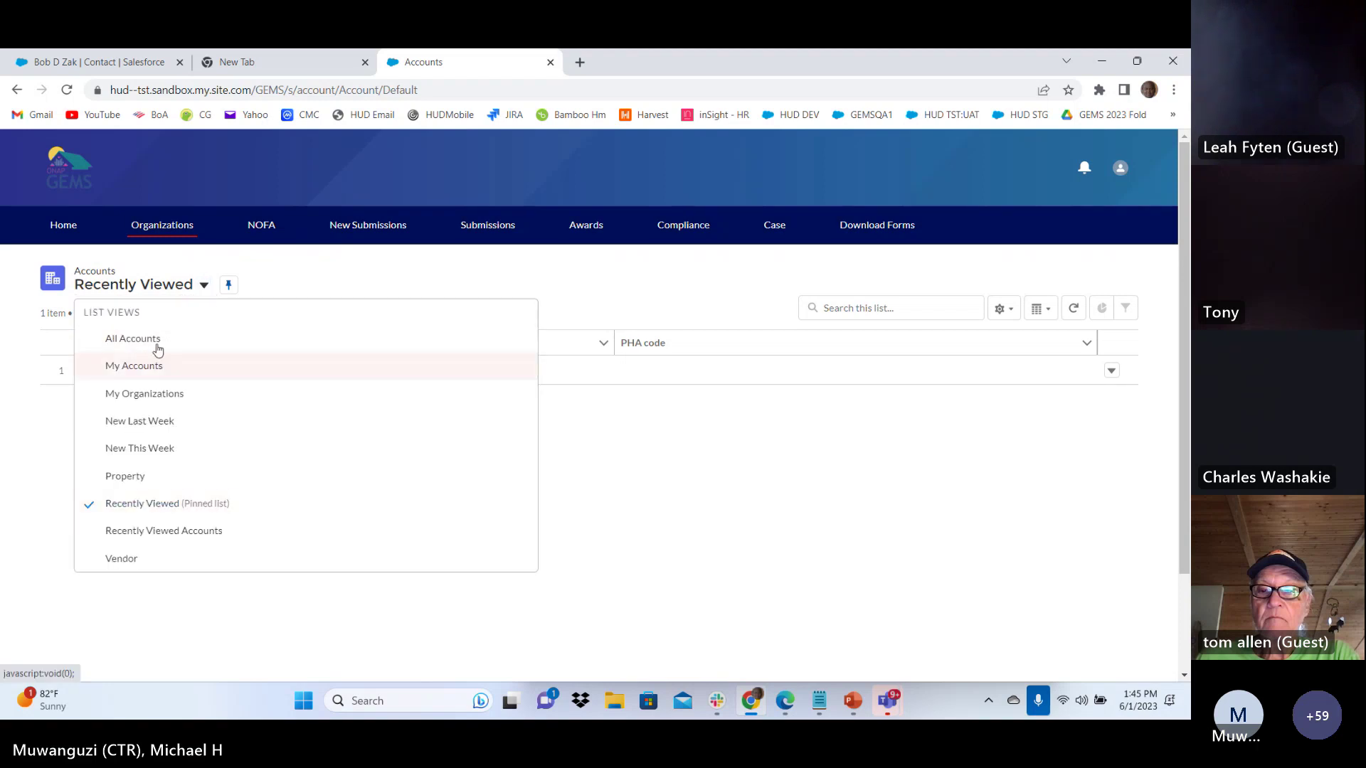
{"action": "left_click", "coordinate": [158, 343]}
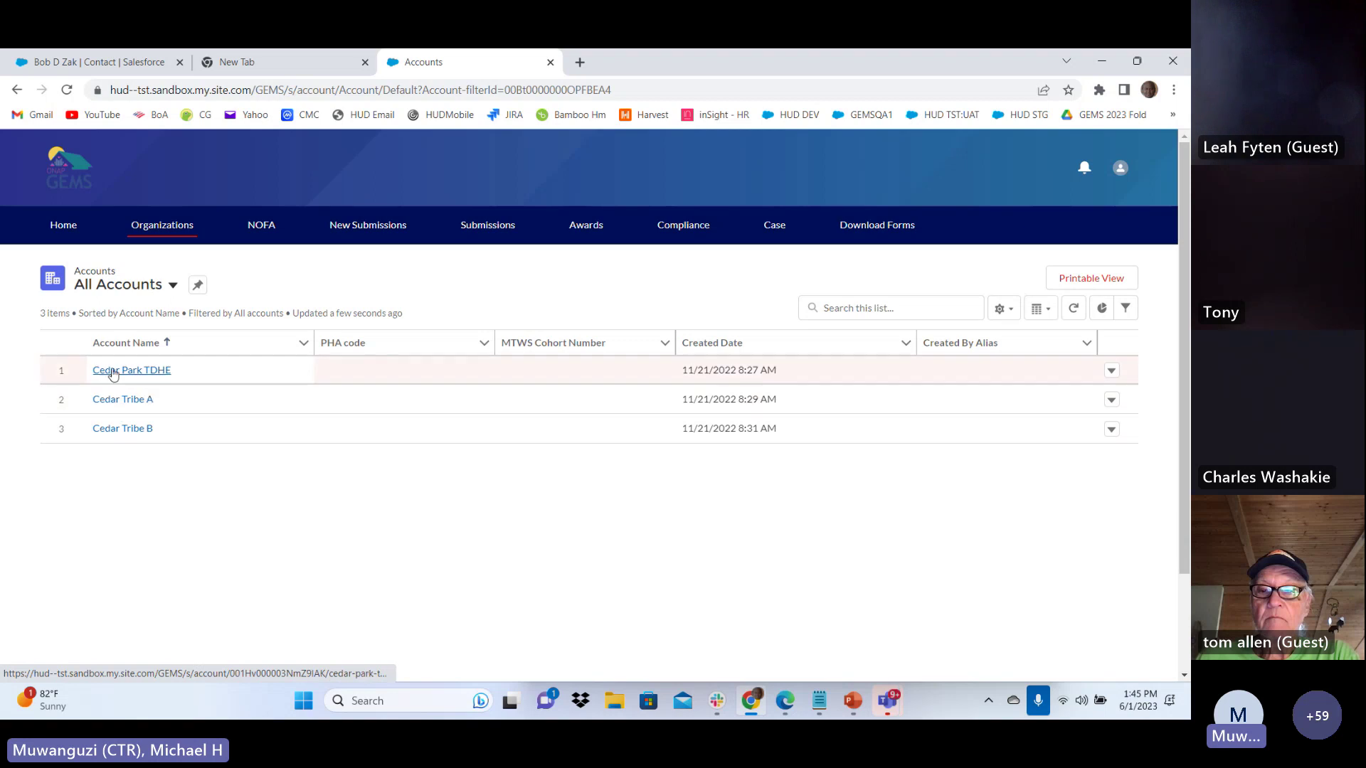
{"action": "left_click", "coordinate": [198, 285]}
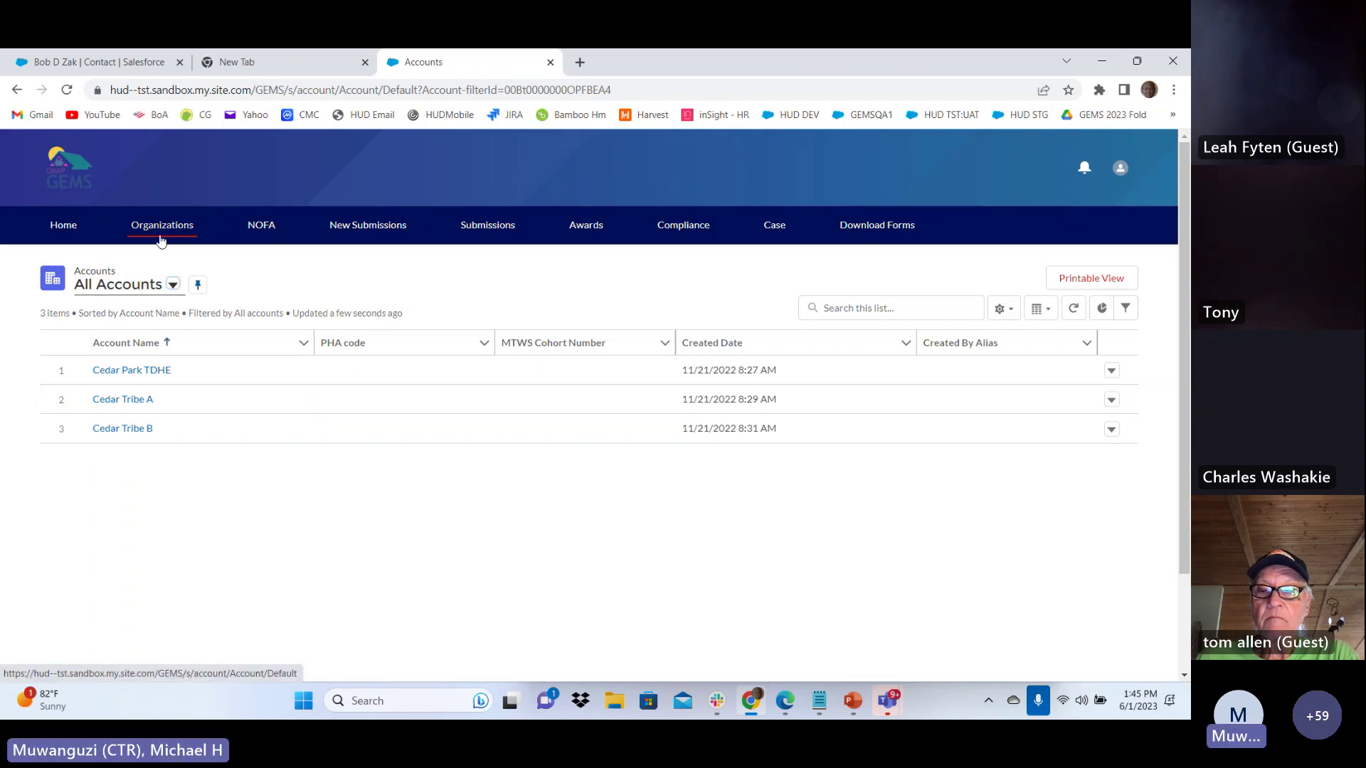
{"action": "left_click", "coordinate": [261, 226]}
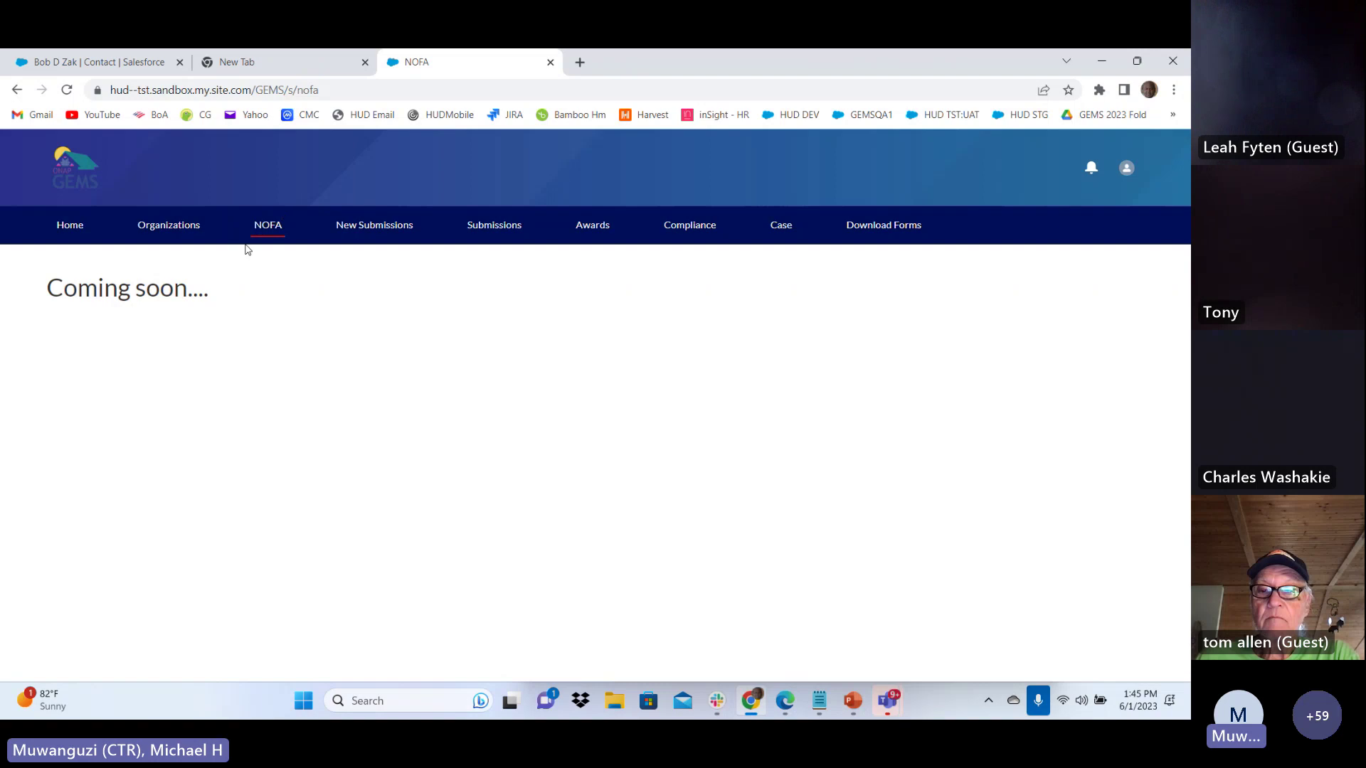
{"action": "left_click", "coordinate": [375, 226]}
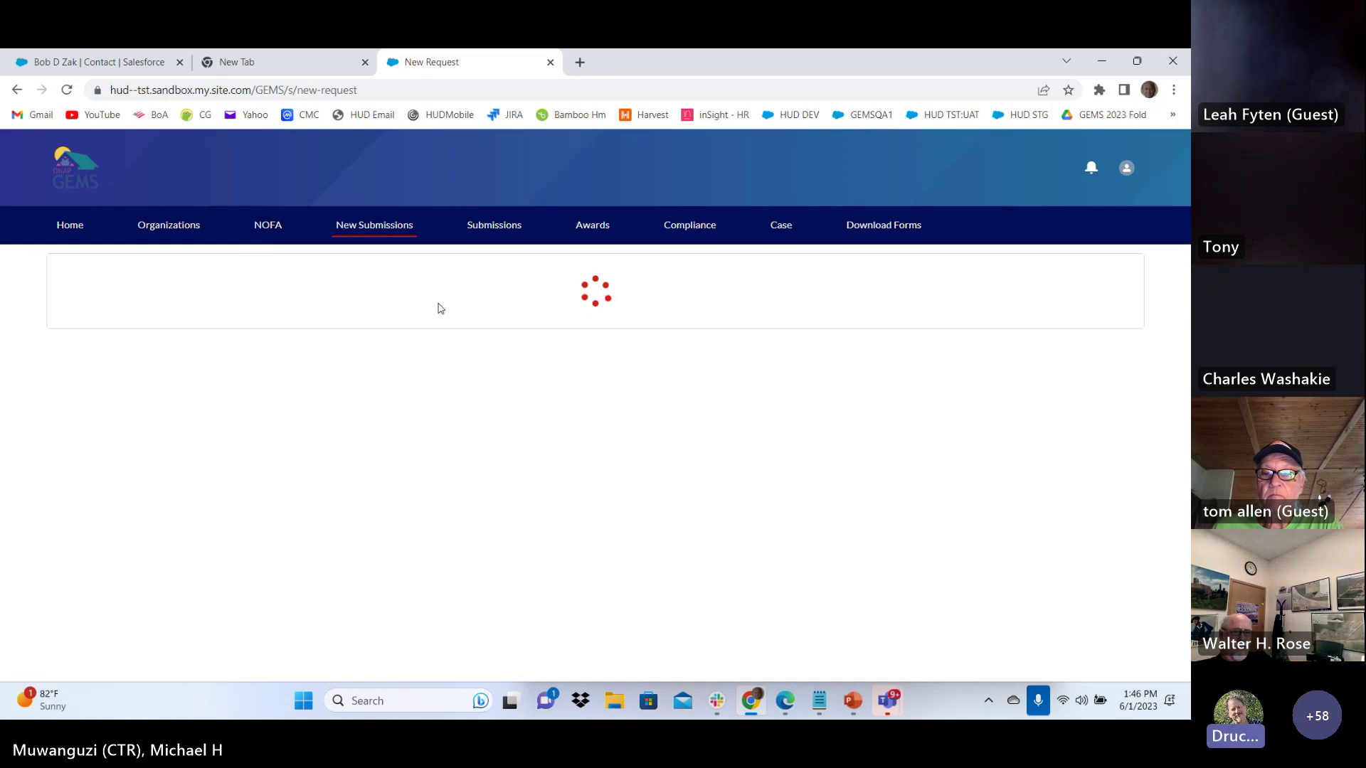
{"action": "left_click", "coordinate": [184, 227]}
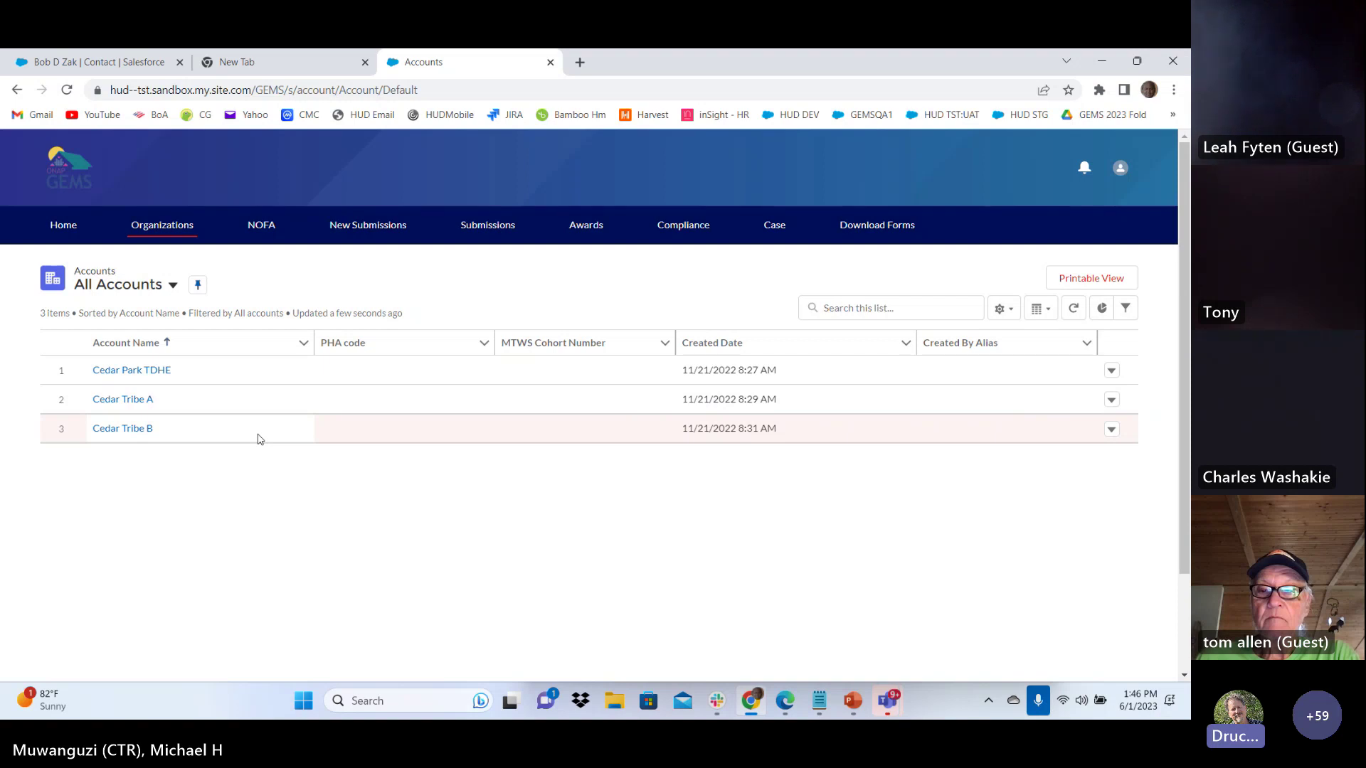
Open the Cedar Park TDHE account record and scroll through its details and contacts
{"action": "left_click", "coordinate": [125, 371]}
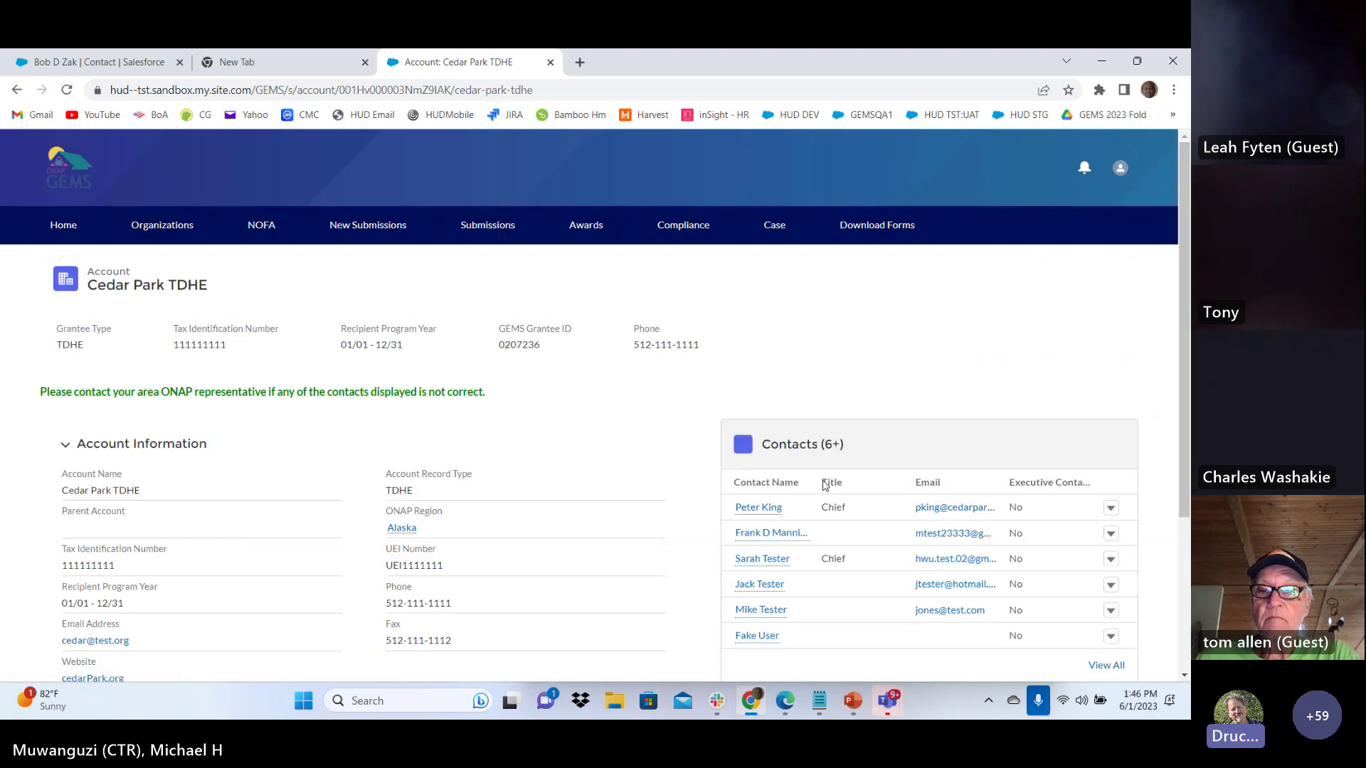
{"action": "scroll", "coordinate": [715, 541], "scroll_direction": "down", "scroll_amount": 1}
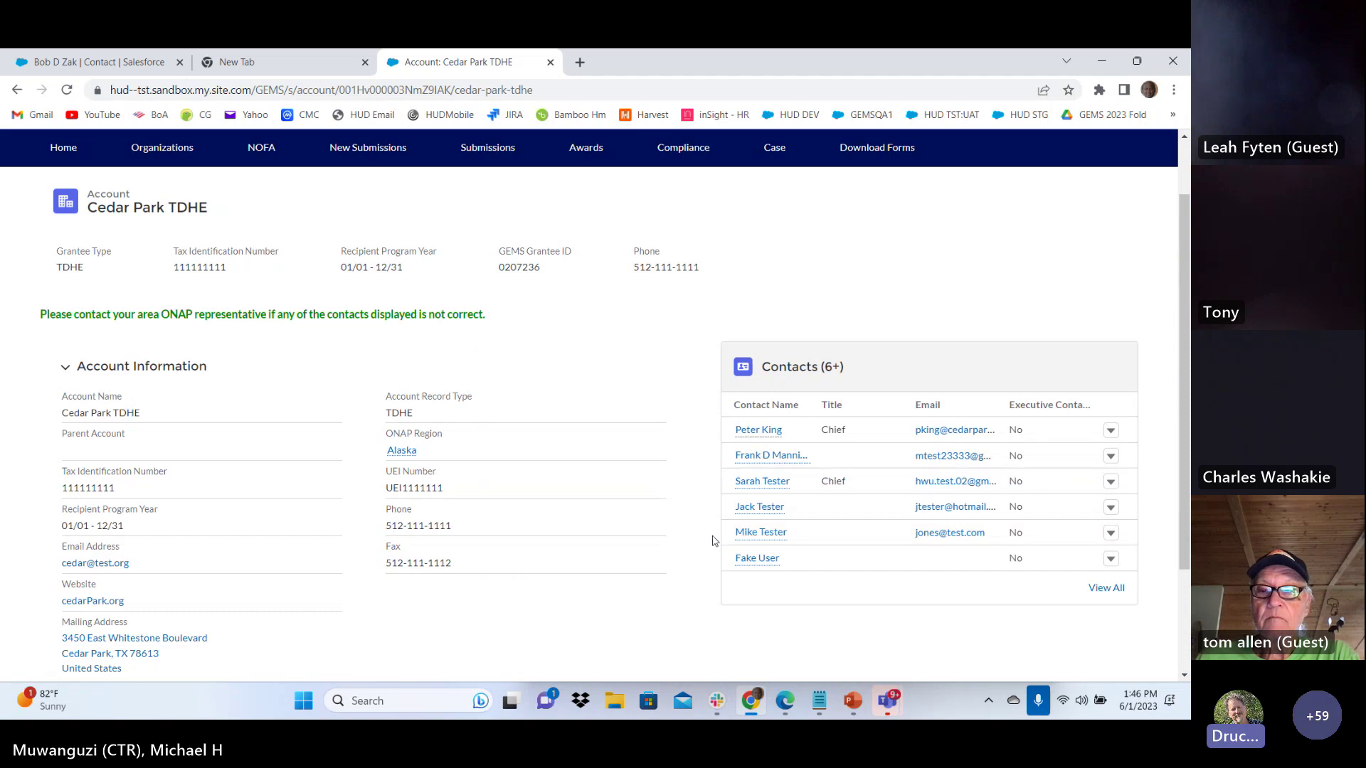
{"action": "scroll", "coordinate": [715, 540], "scroll_direction": "down", "scroll_amount": 2}
{"action": "scroll", "coordinate": [715, 540], "scroll_direction": "up", "scroll_amount": 2}
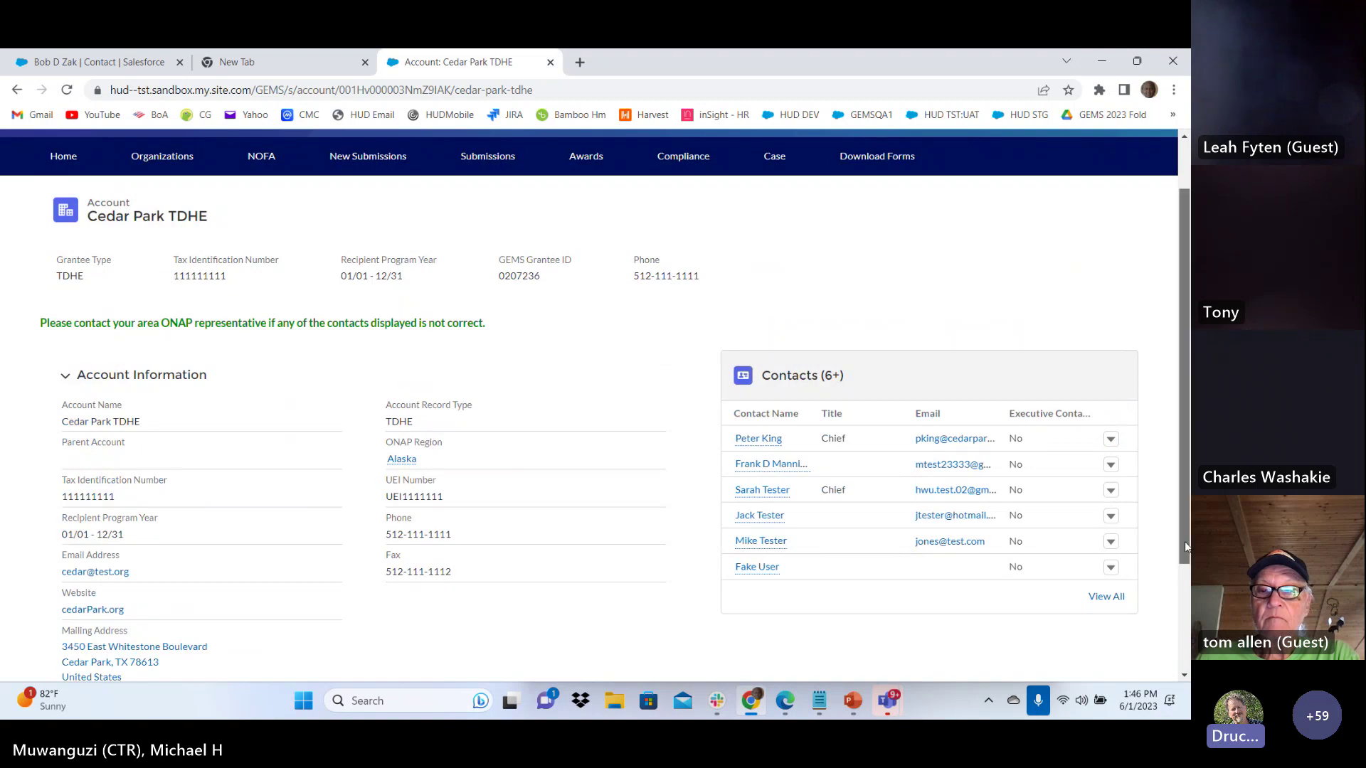
{"action": "left_click_drag", "start_coordinate": [1184, 547], "coordinate": [1187, 580]}
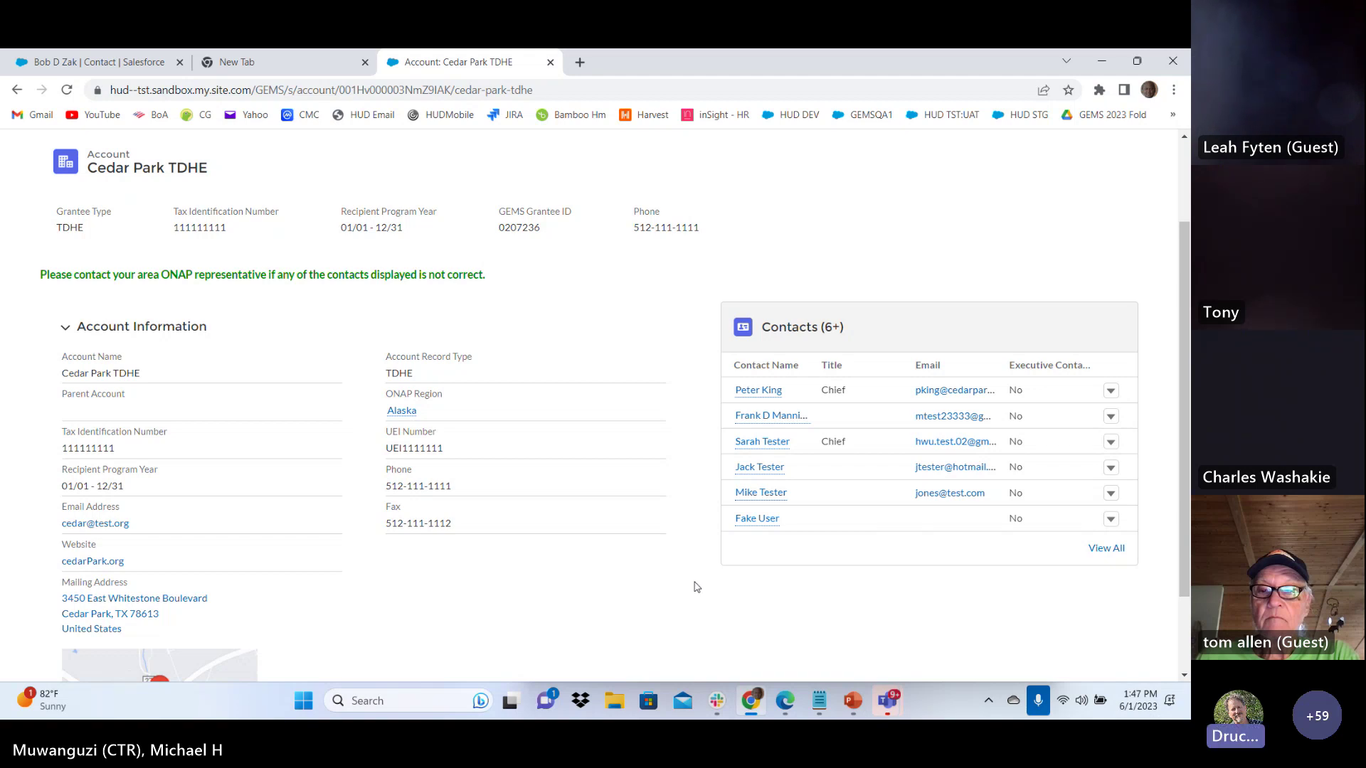
{"action": "scroll", "coordinate": [679, 575], "scroll_direction": "up", "scroll_amount": 2}
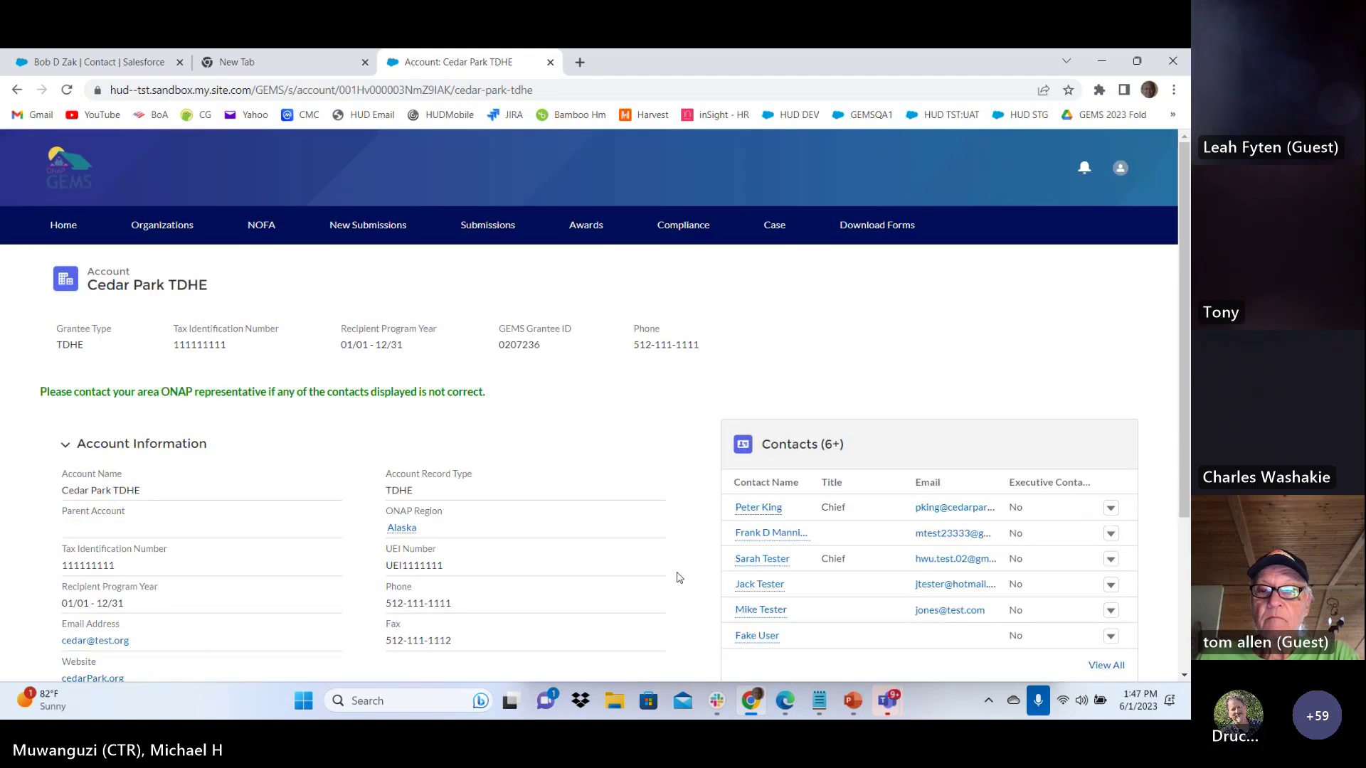
Visit the New Submission form, then open the Submissions list of Cedar Park TDHE awards
{"action": "left_click", "coordinate": [363, 226]}
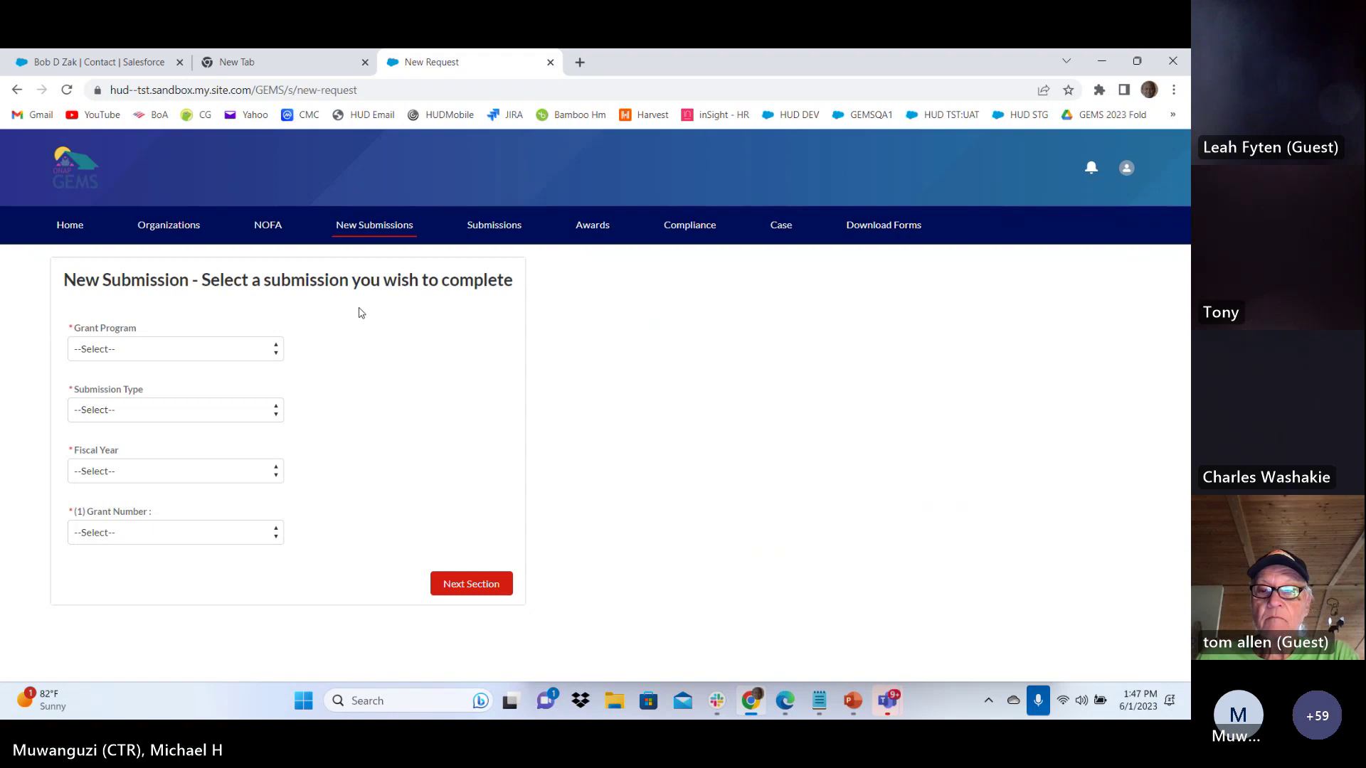
{"action": "left_click", "coordinate": [497, 228]}
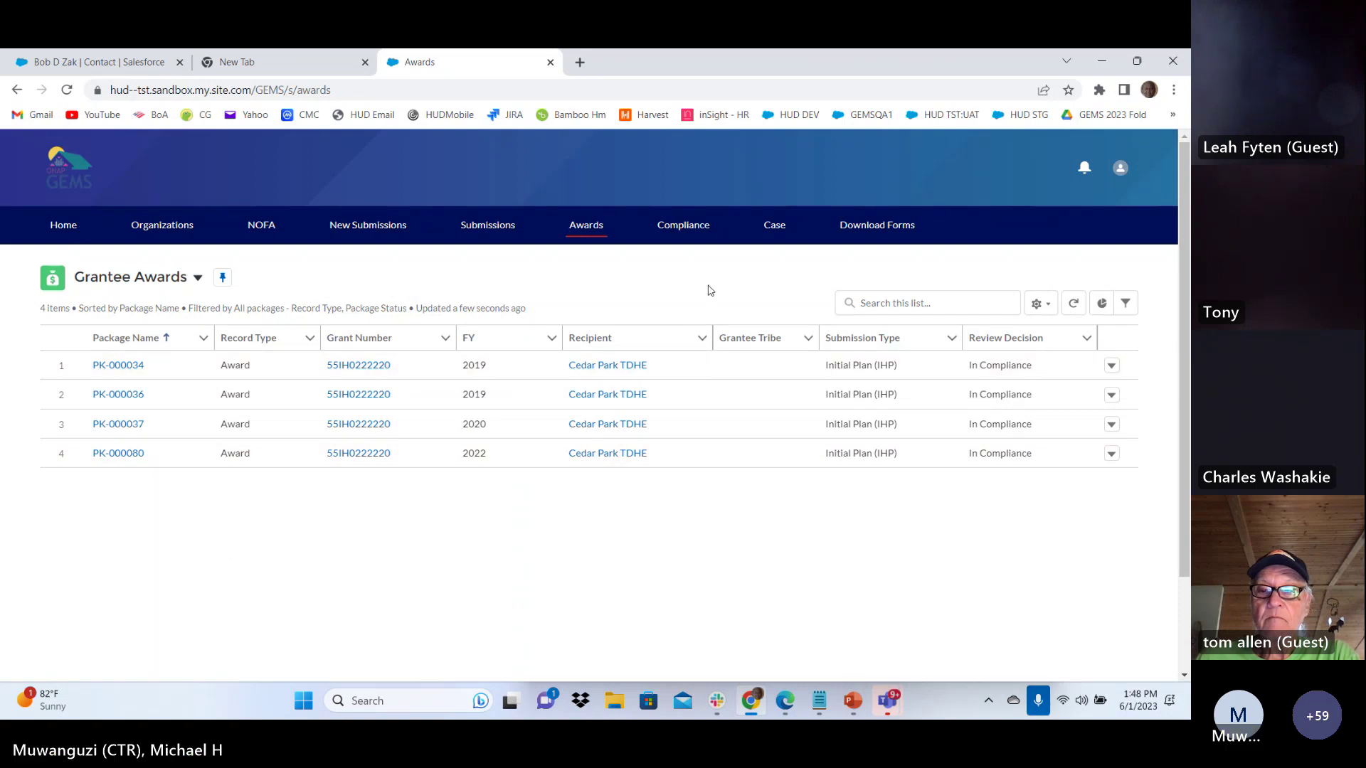
Visit the Compliance and Case pages, then open Download Forms
{"action": "left_click", "coordinate": [685, 226]}
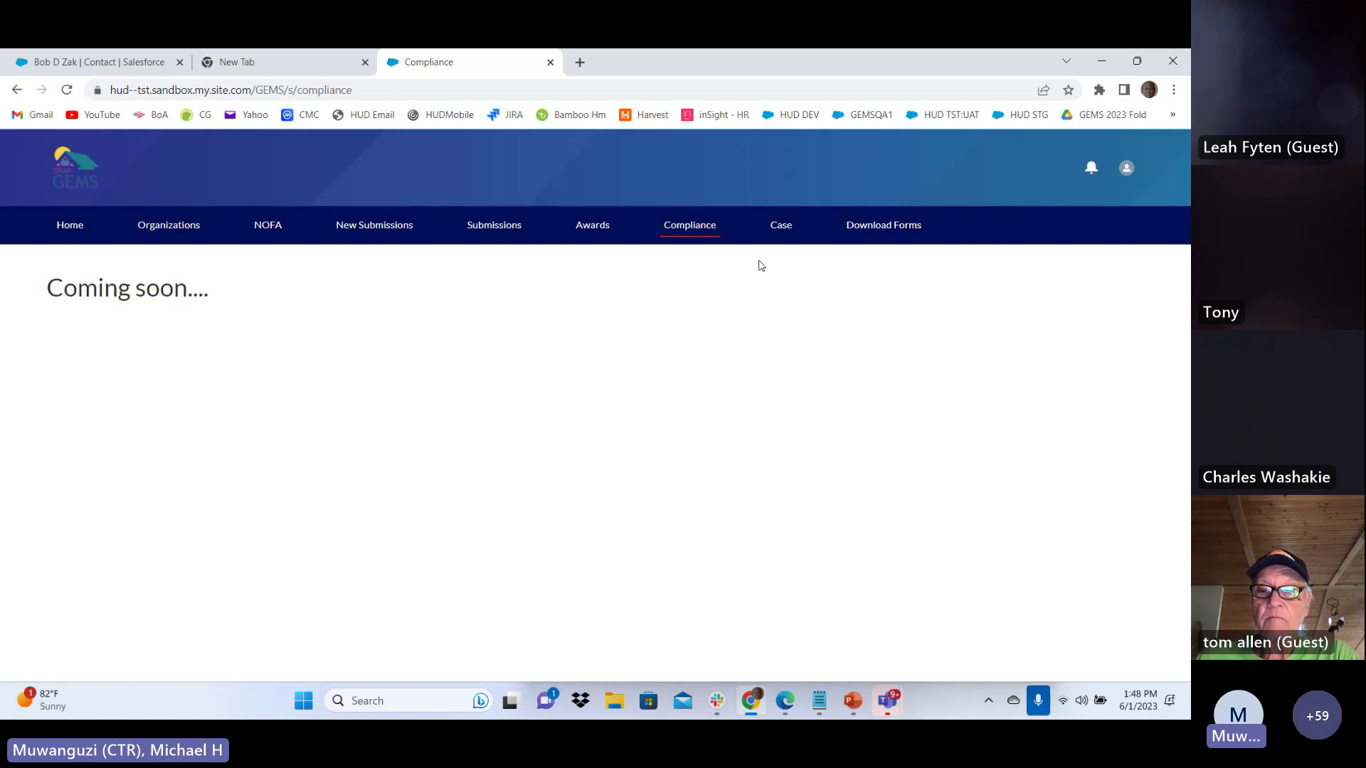
{"action": "left_click", "coordinate": [781, 225]}
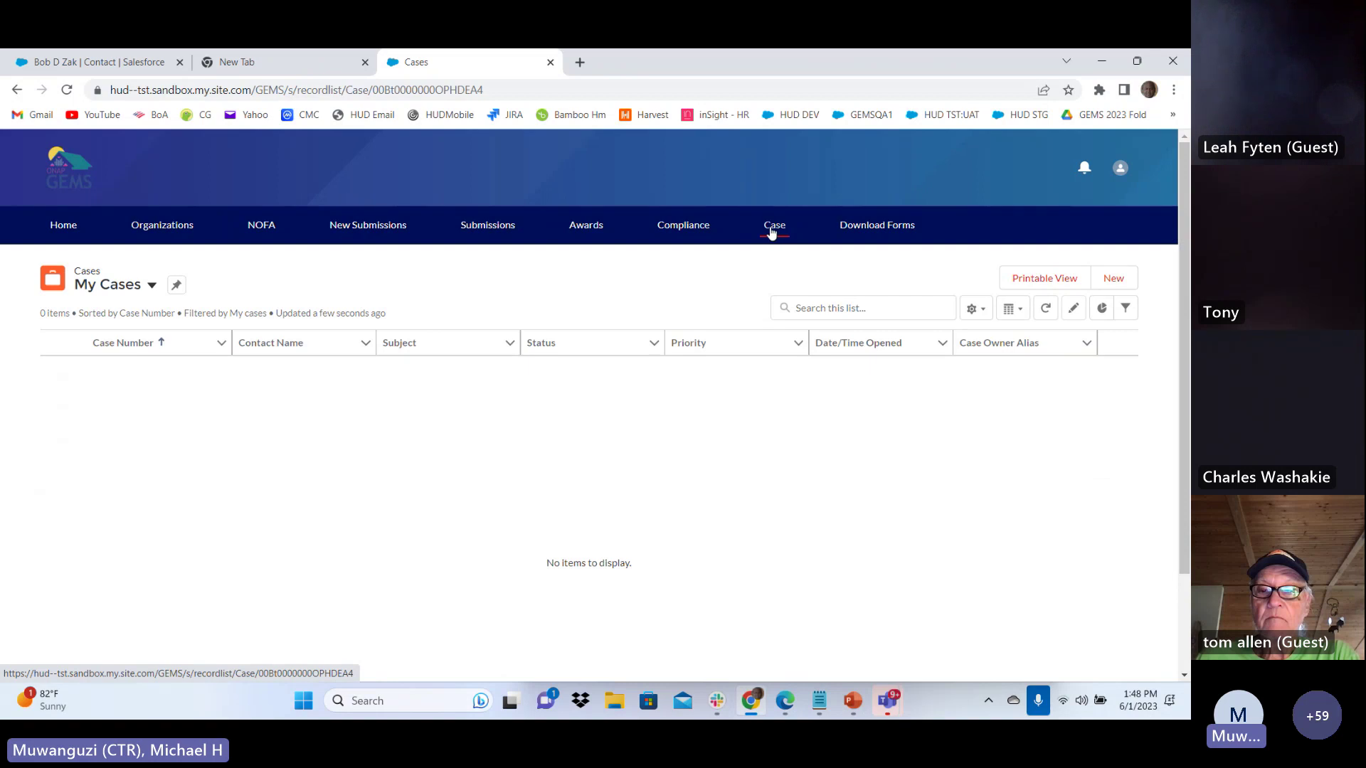
{"action": "left_click", "coordinate": [888, 226]}
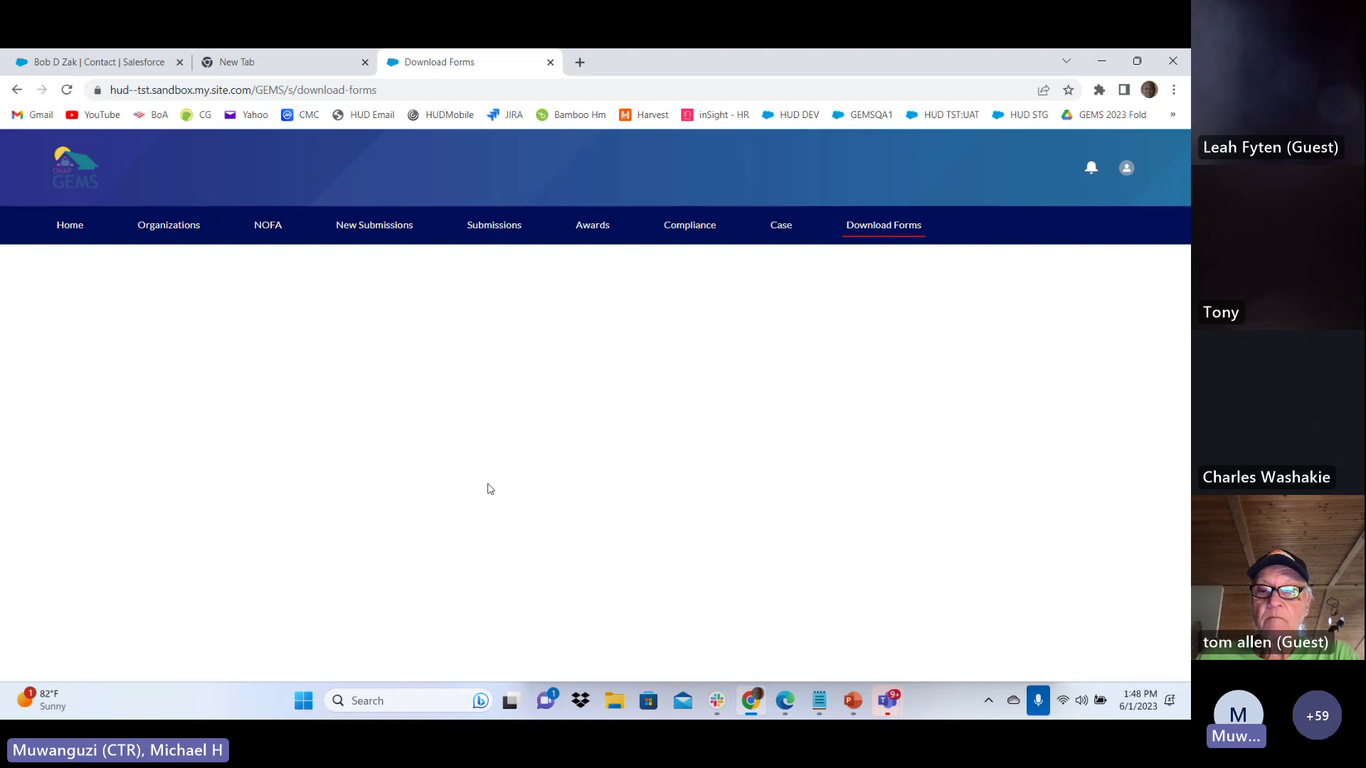
Reload Download Forms so its form list appears, then return to the Home dashboard
{"action": "left_click", "coordinate": [67, 90]}
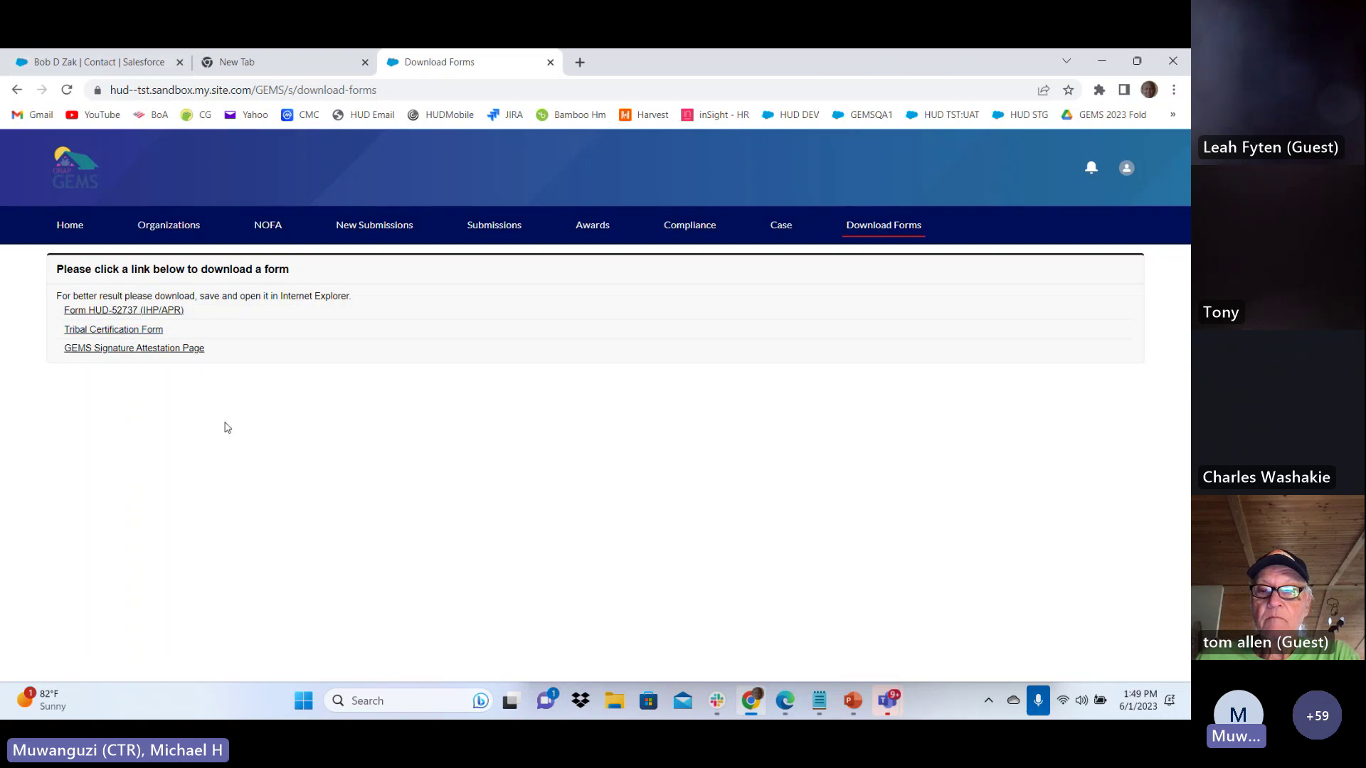
{"action": "left_click", "coordinate": [71, 225]}
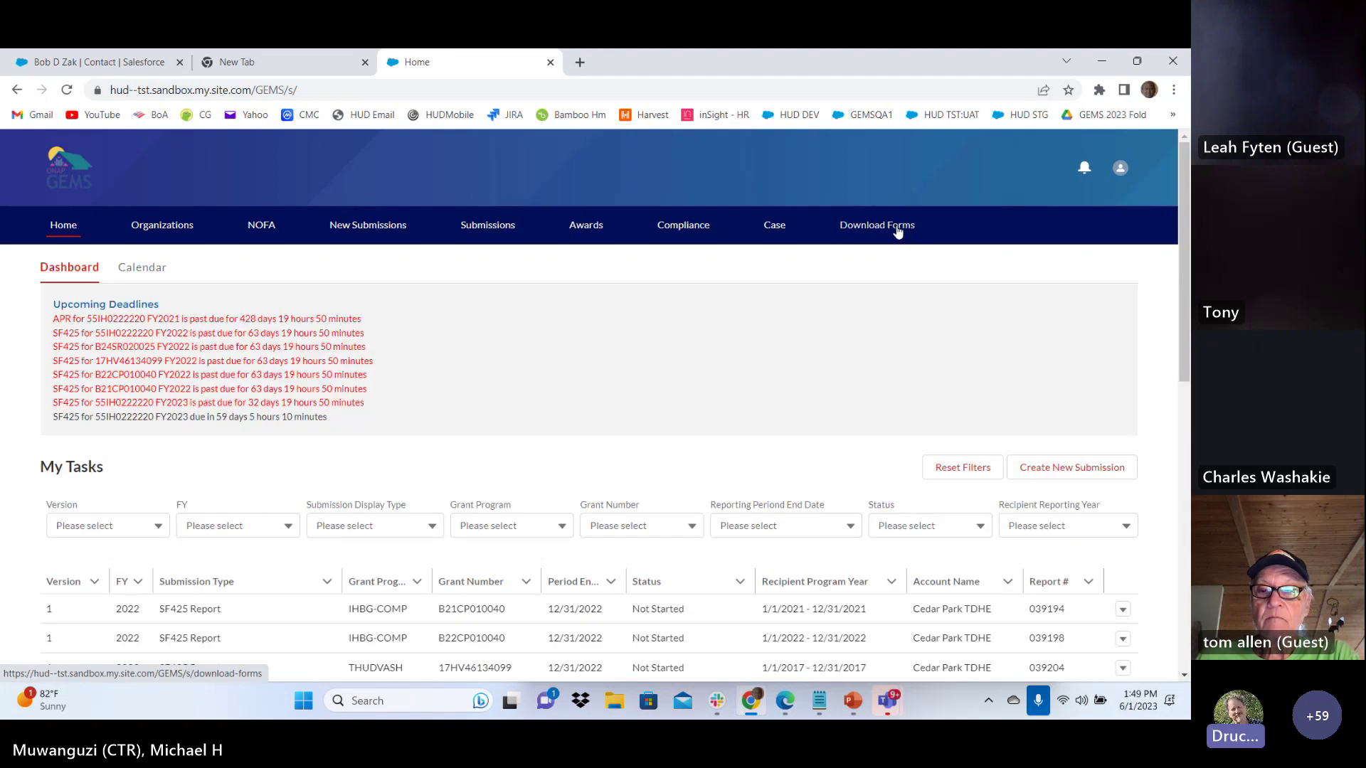
Reopen Download Forms listing HUD-52737, Tribal Certification and GEMS Signature Attestation forms
{"action": "left_click", "coordinate": [897, 225]}
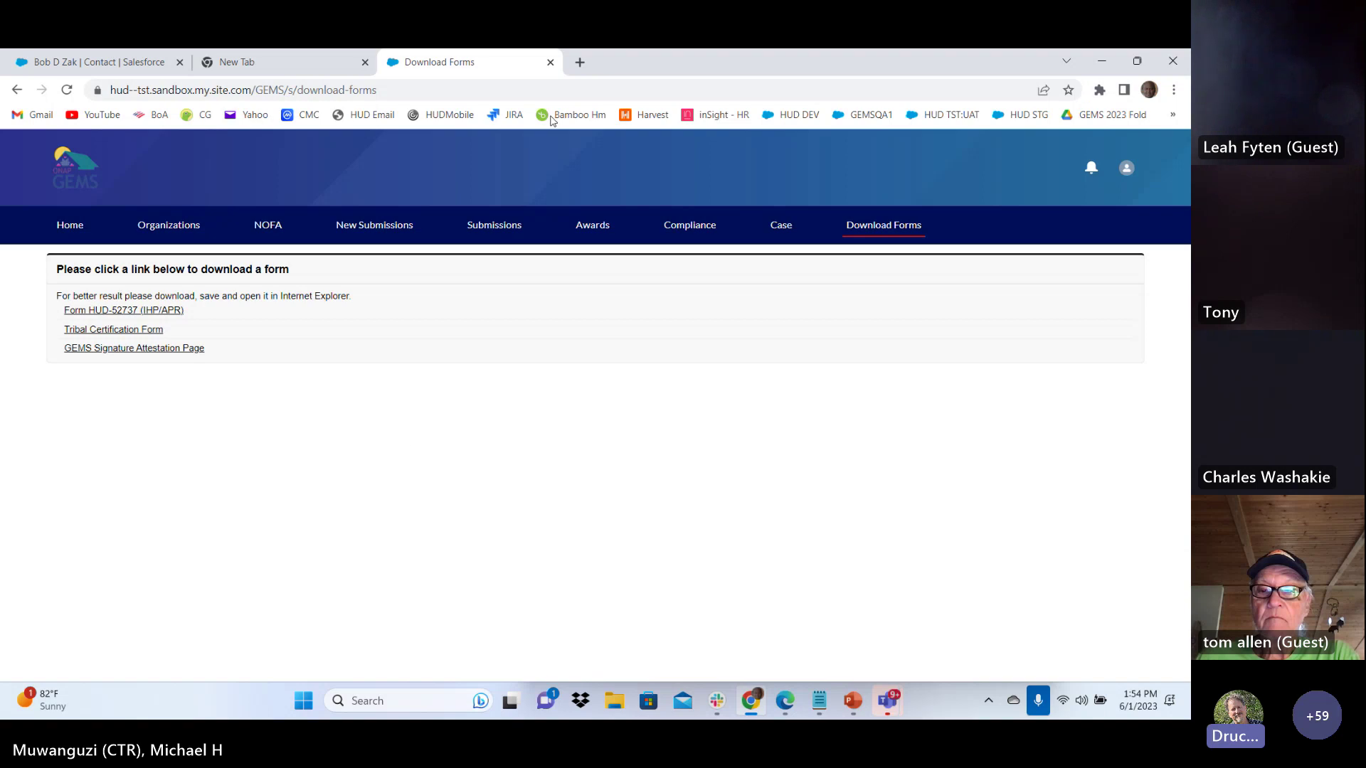
Start a new submission request from the New Submissions tab
{"action": "left_click", "coordinate": [363, 229]}
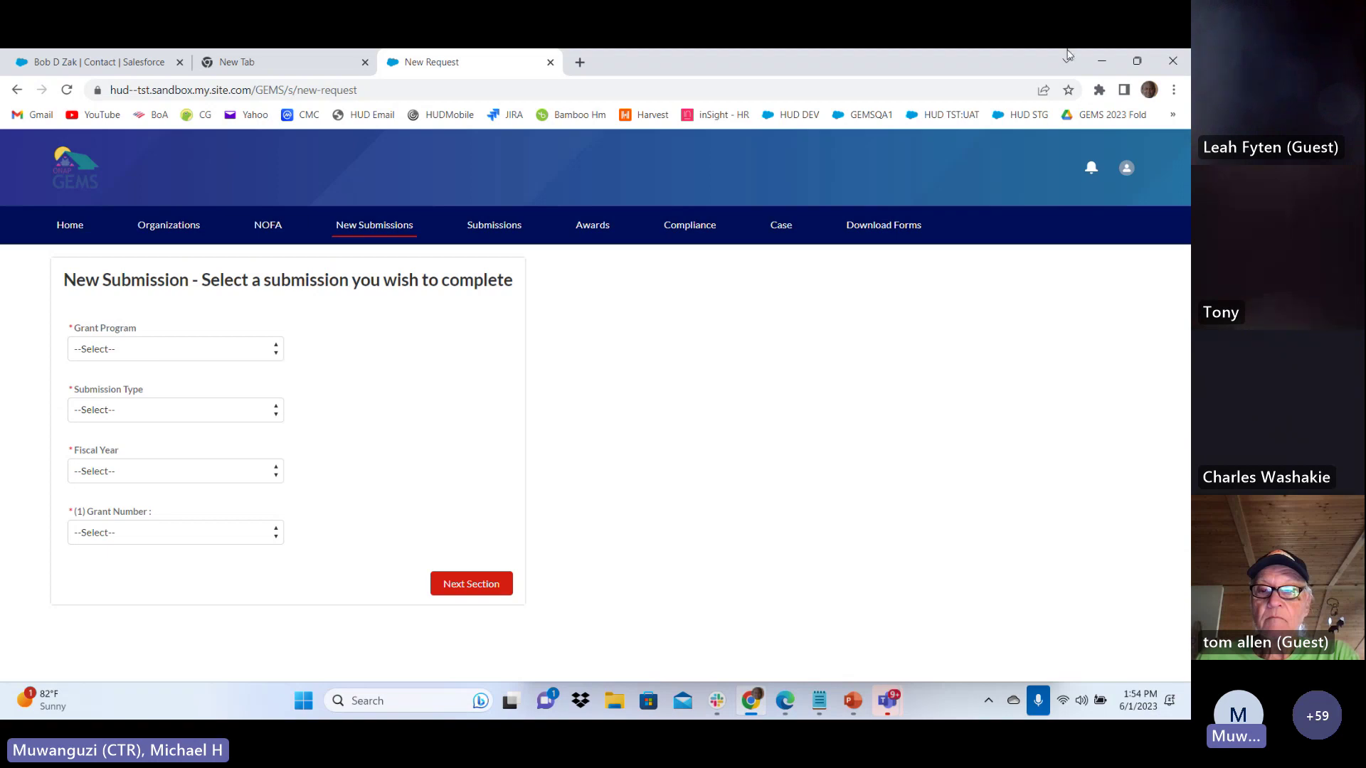
Create an IHBG Initial Plan (IHP) for fiscal year 2023 with the only available grant number
{"action": "left_click", "coordinate": [116, 352]}
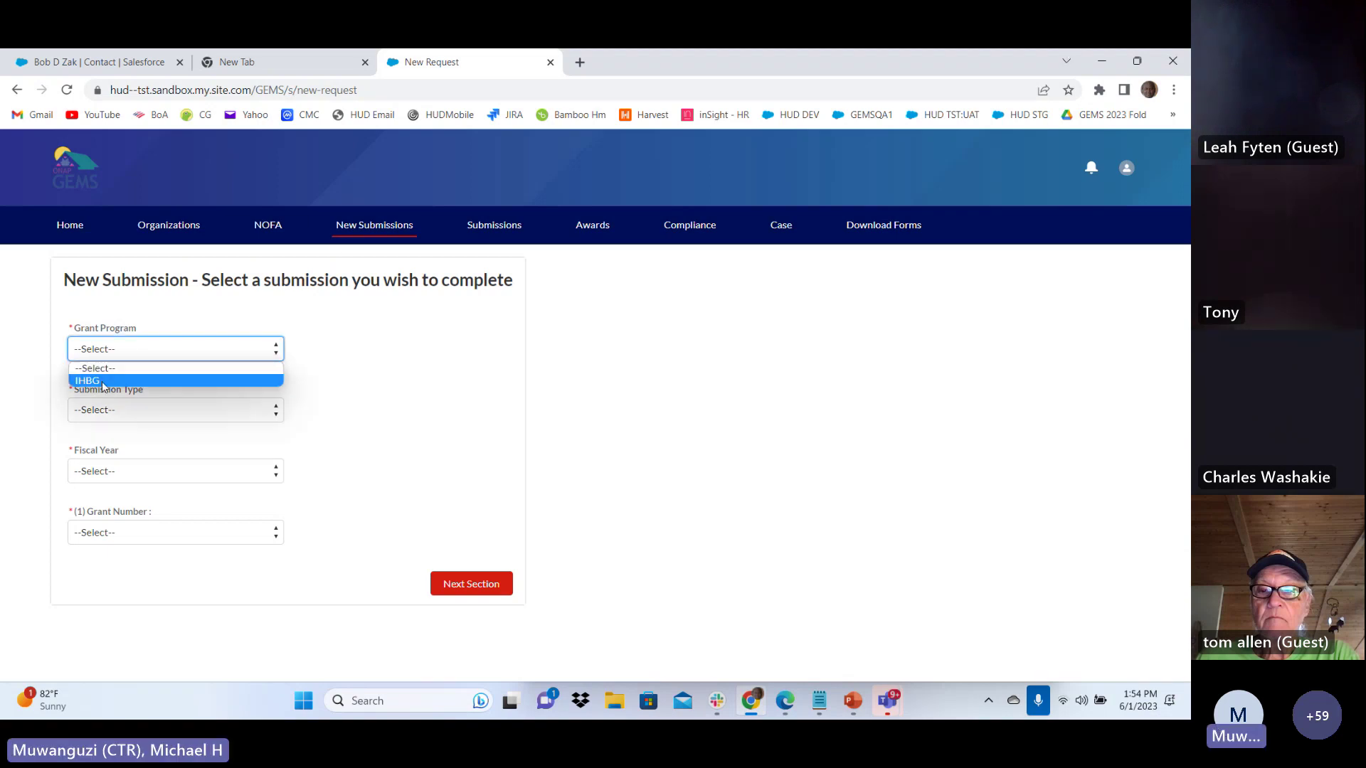
{"action": "left_click", "coordinate": [103, 381]}
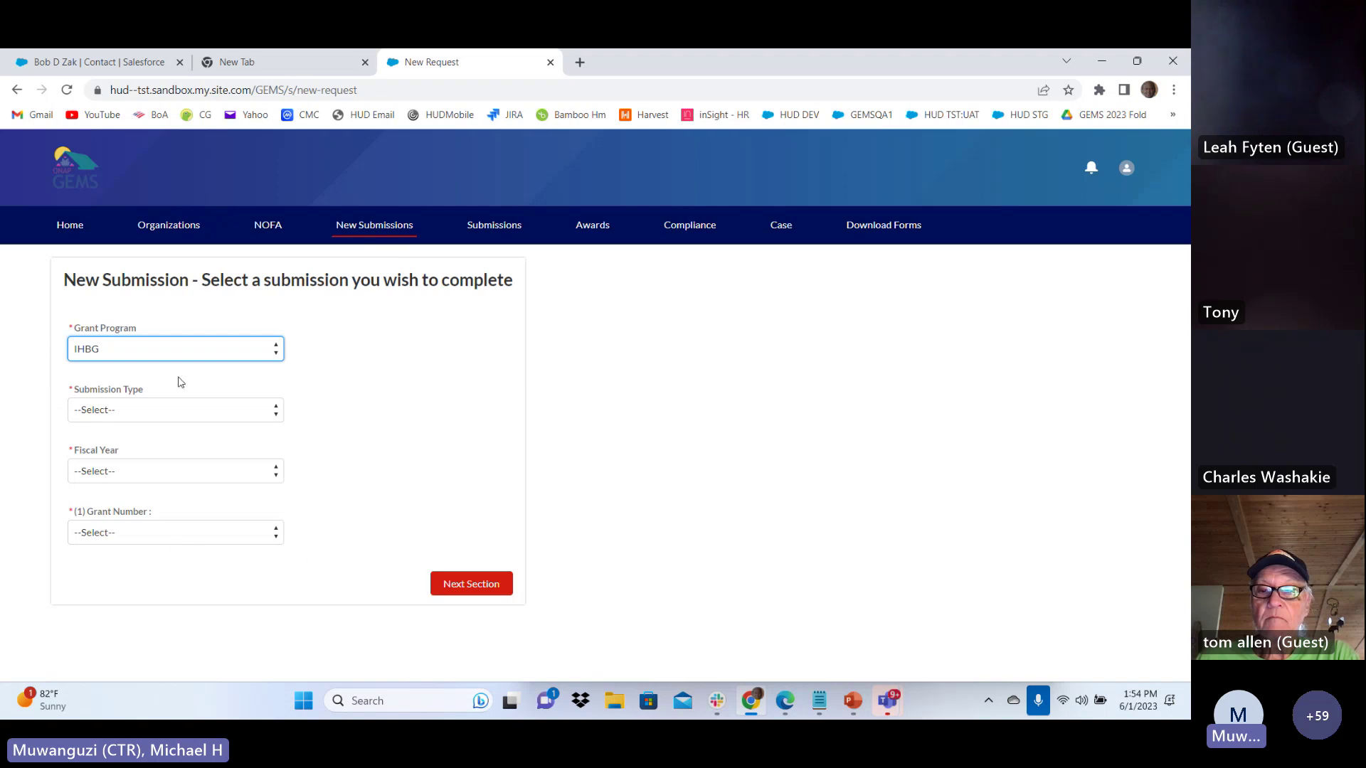
{"action": "left_click", "coordinate": [106, 353]}
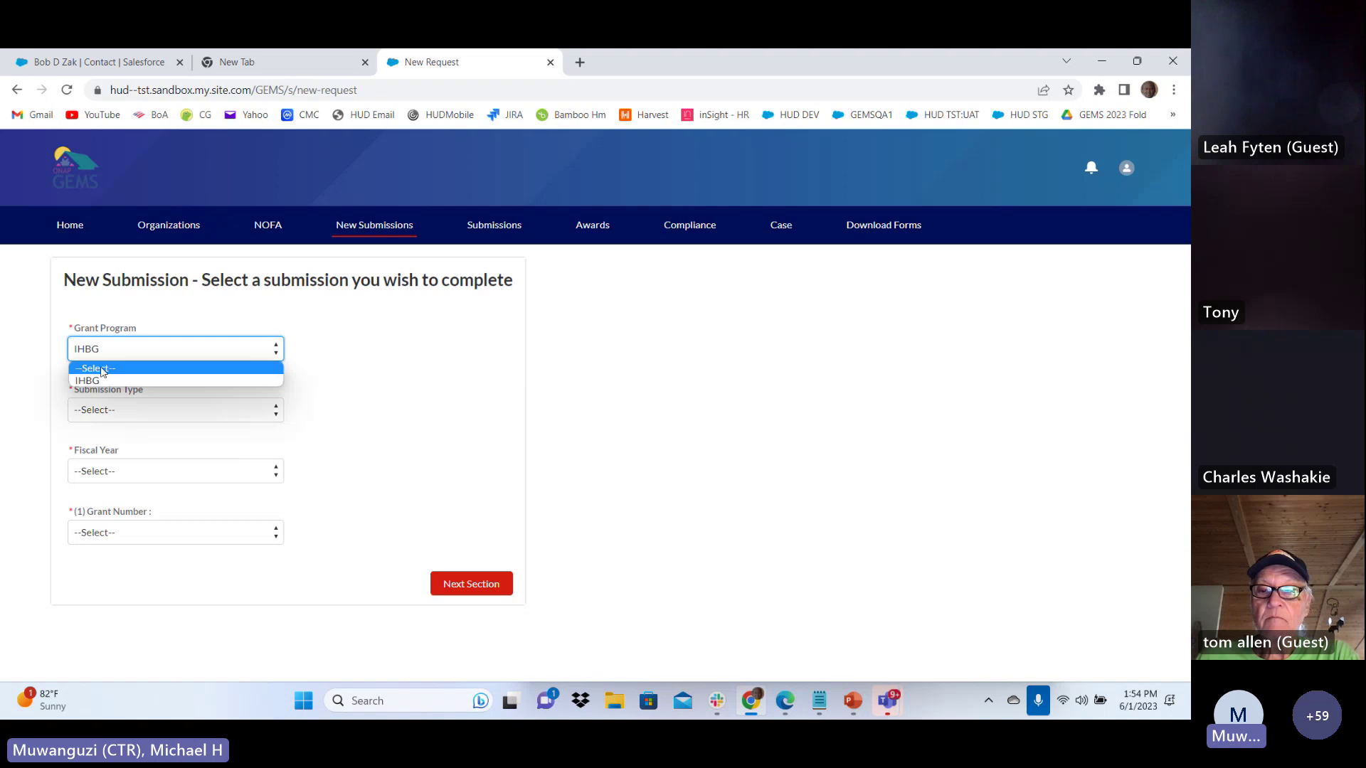
{"action": "left_click", "coordinate": [102, 381]}
{"action": "left_click", "coordinate": [108, 409]}
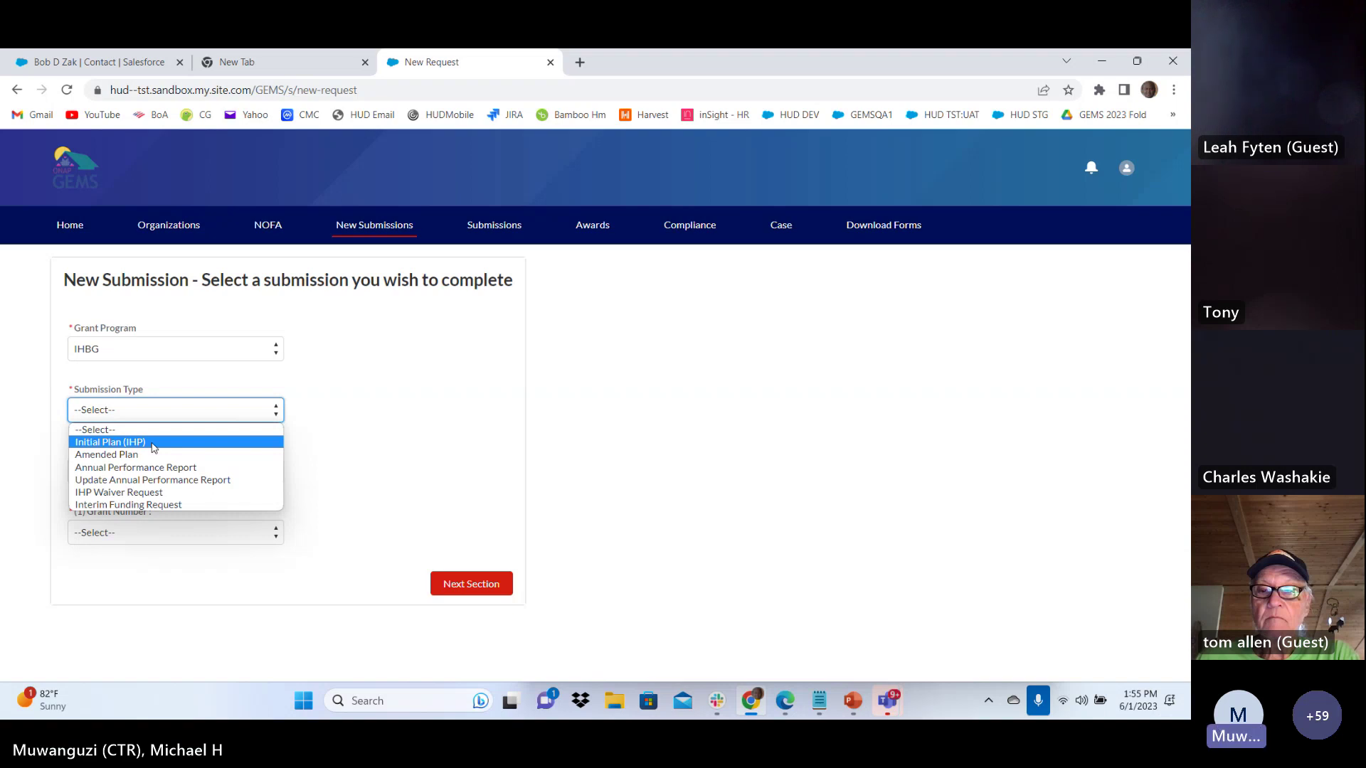
{"action": "left_click", "coordinate": [153, 444]}
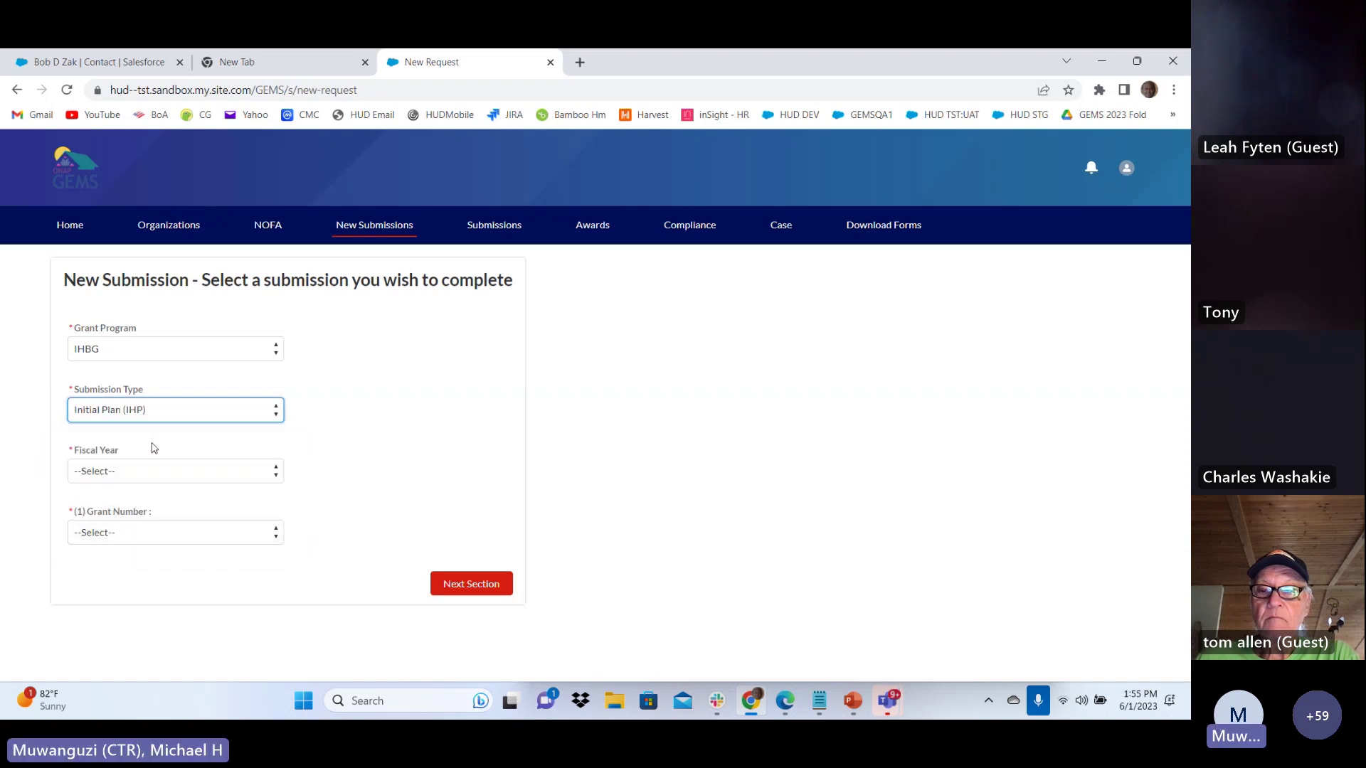
{"action": "left_click", "coordinate": [119, 474]}
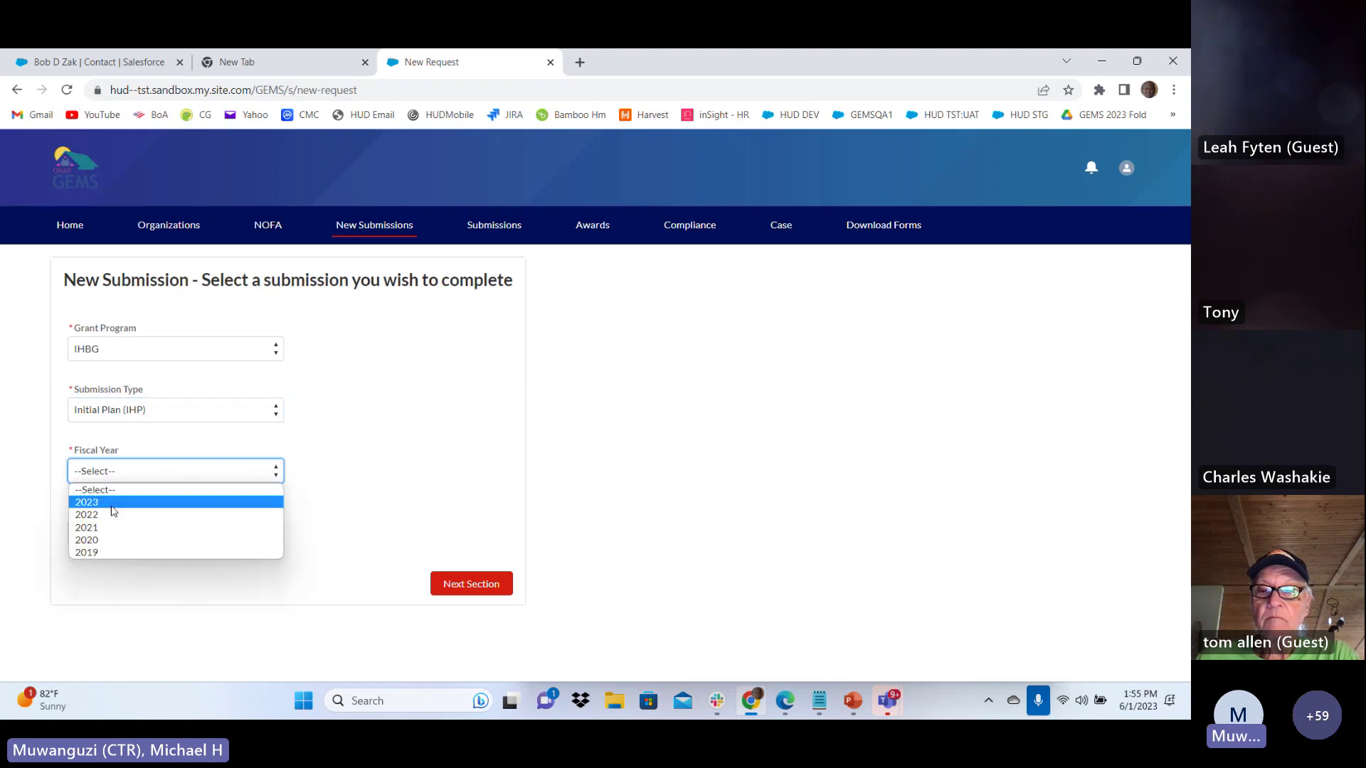
{"action": "left_click", "coordinate": [111, 506]}
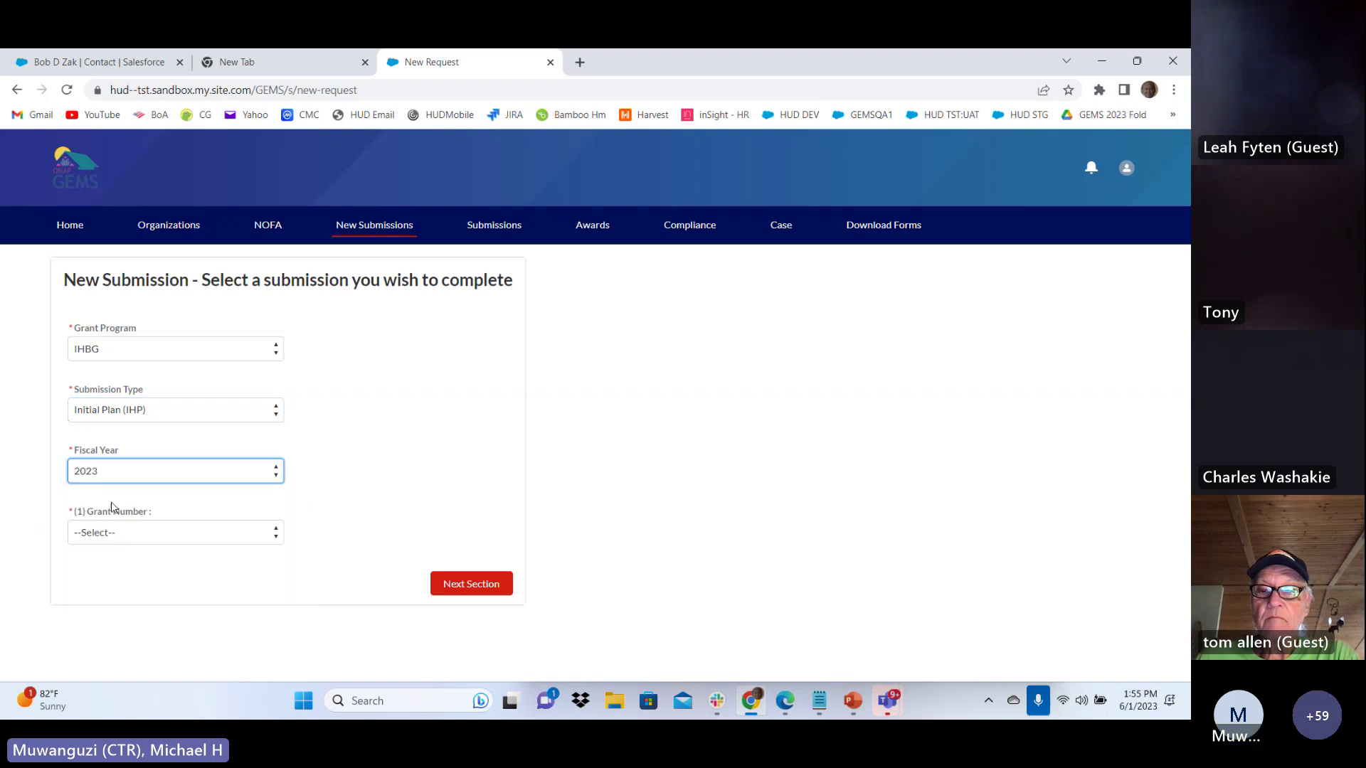
{"action": "left_click", "coordinate": [137, 534]}
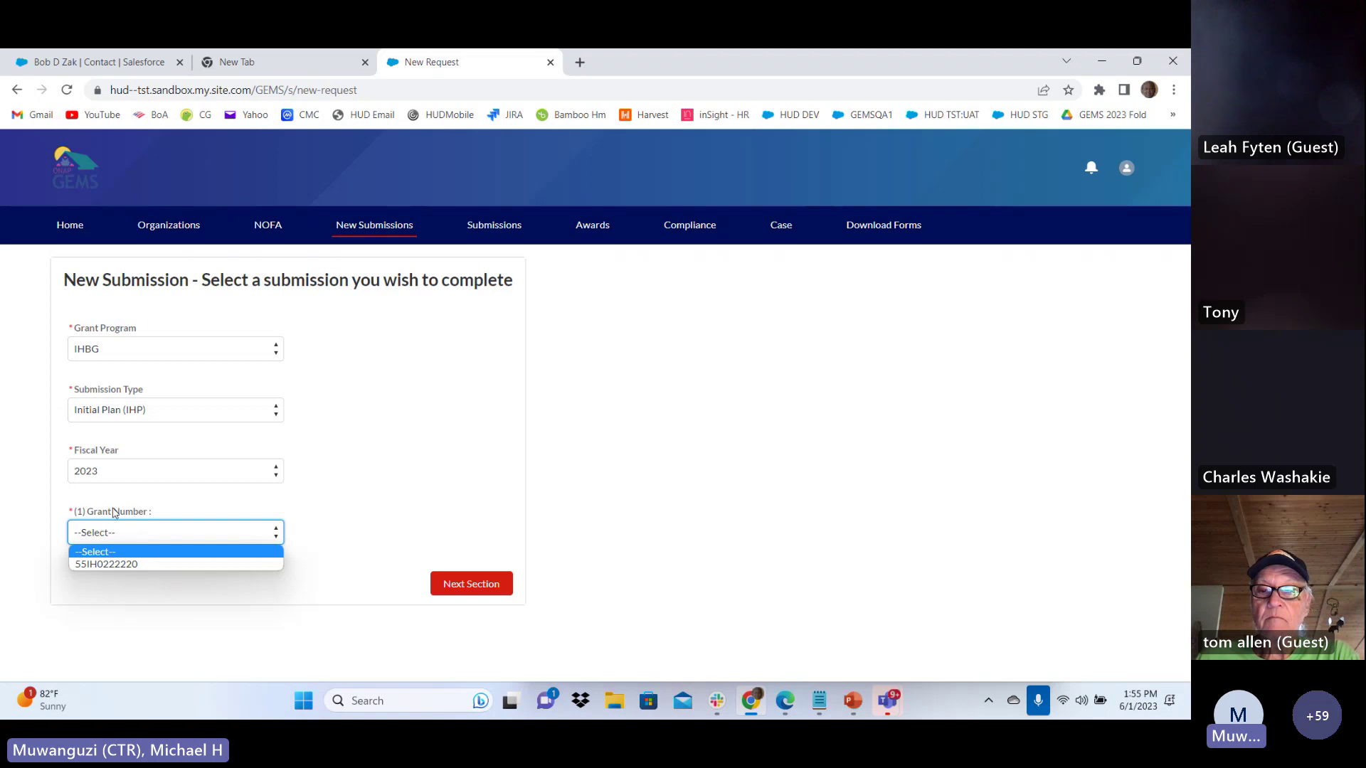
{"action": "left_click", "coordinate": [105, 565]}
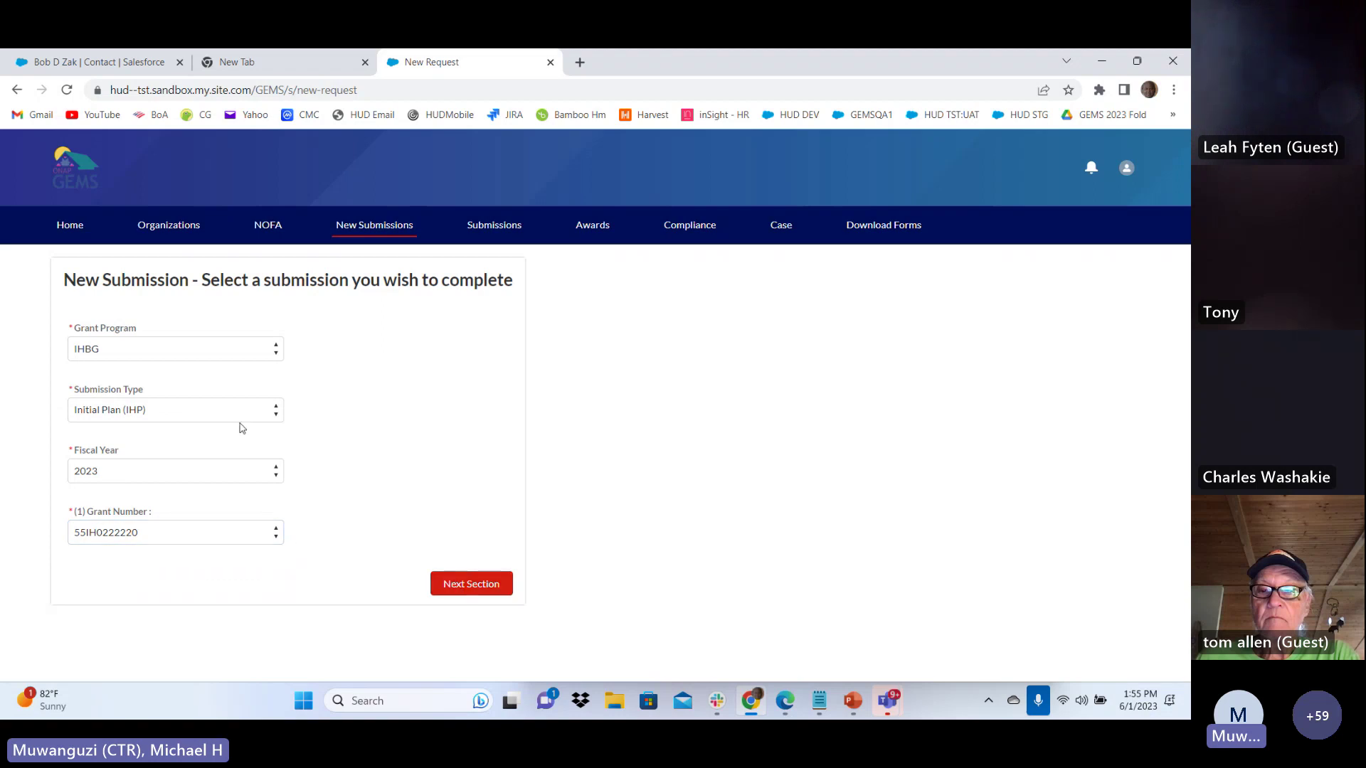
{"action": "left_click", "coordinate": [465, 588]}
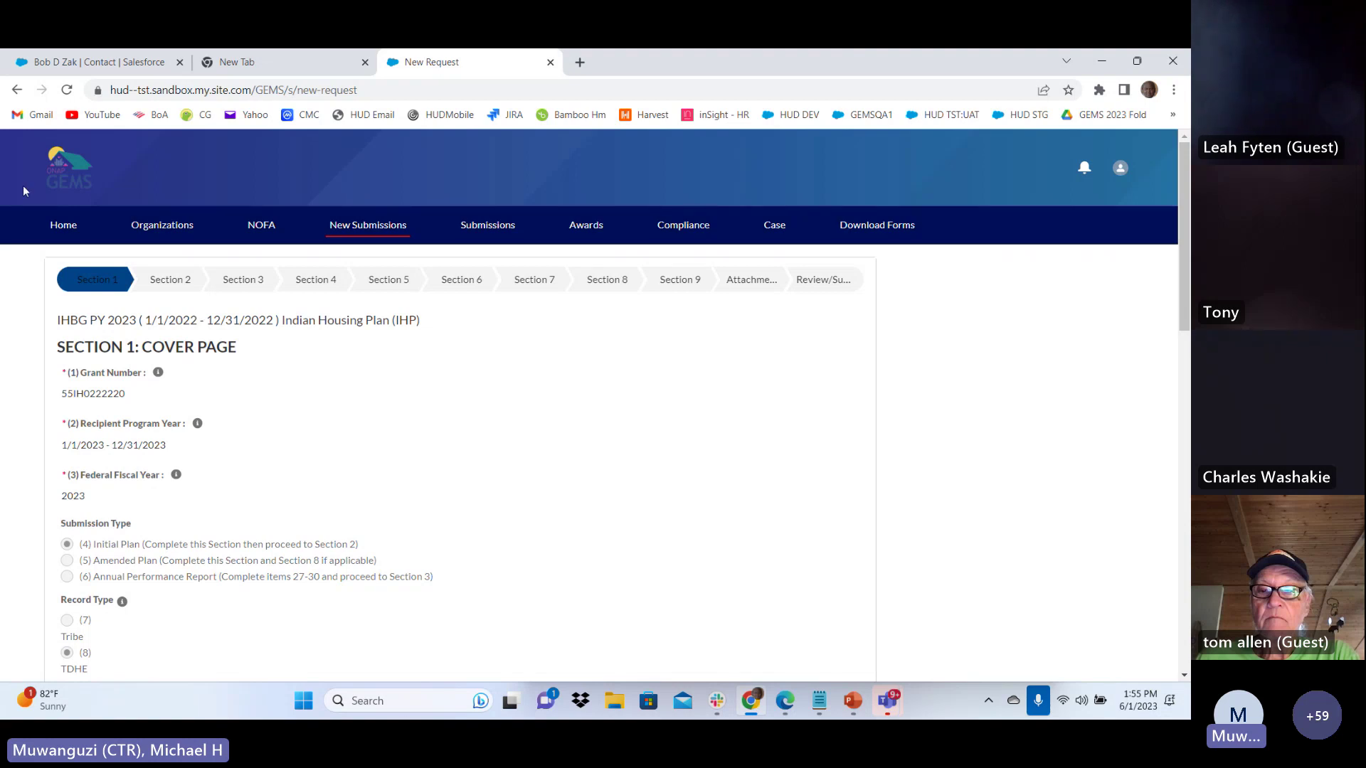
Review the prefilled Cover Page: Cedar Tribes A and B and the 75,000 IHBG formula amount
{"action": "scroll", "coordinate": [313, 500], "scroll_direction": "down", "scroll_amount": 5}
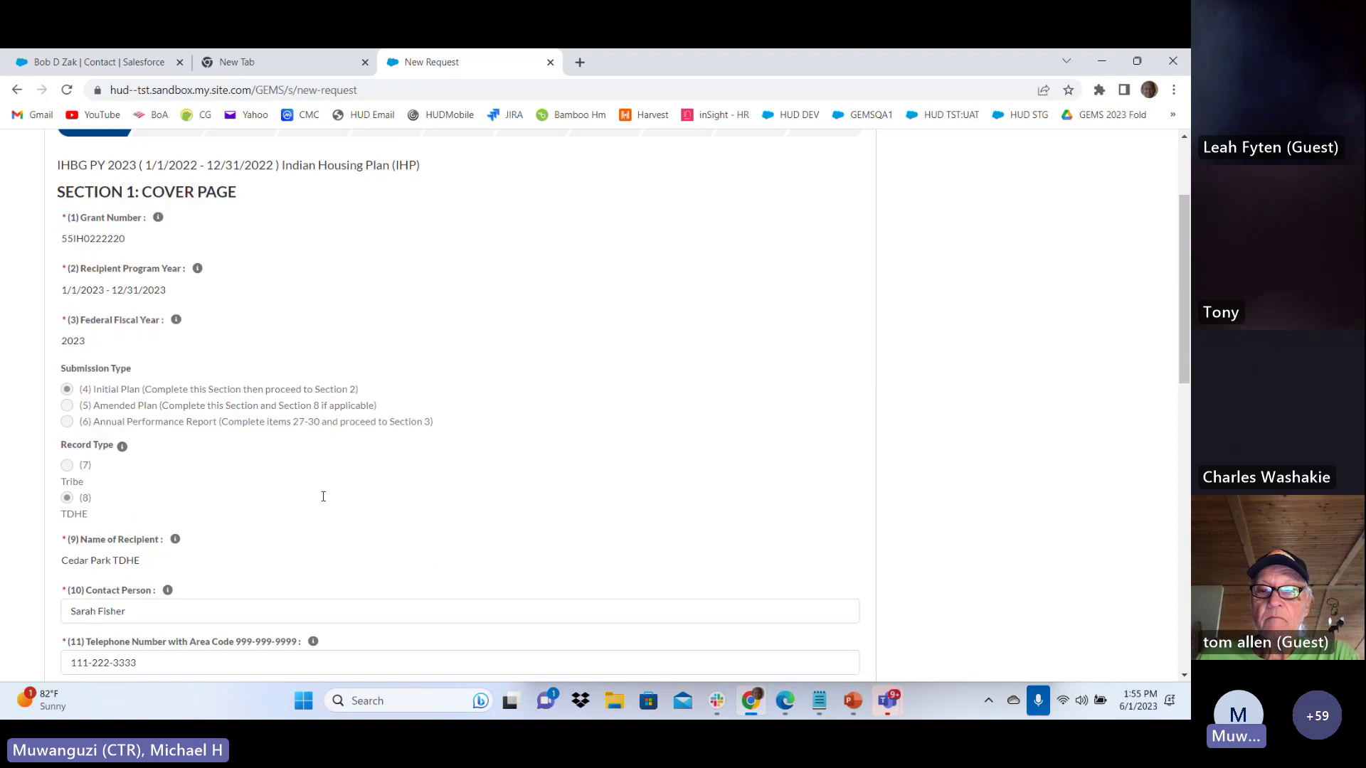
{"action": "scroll", "coordinate": [323, 497], "scroll_direction": "up", "scroll_amount": 5}
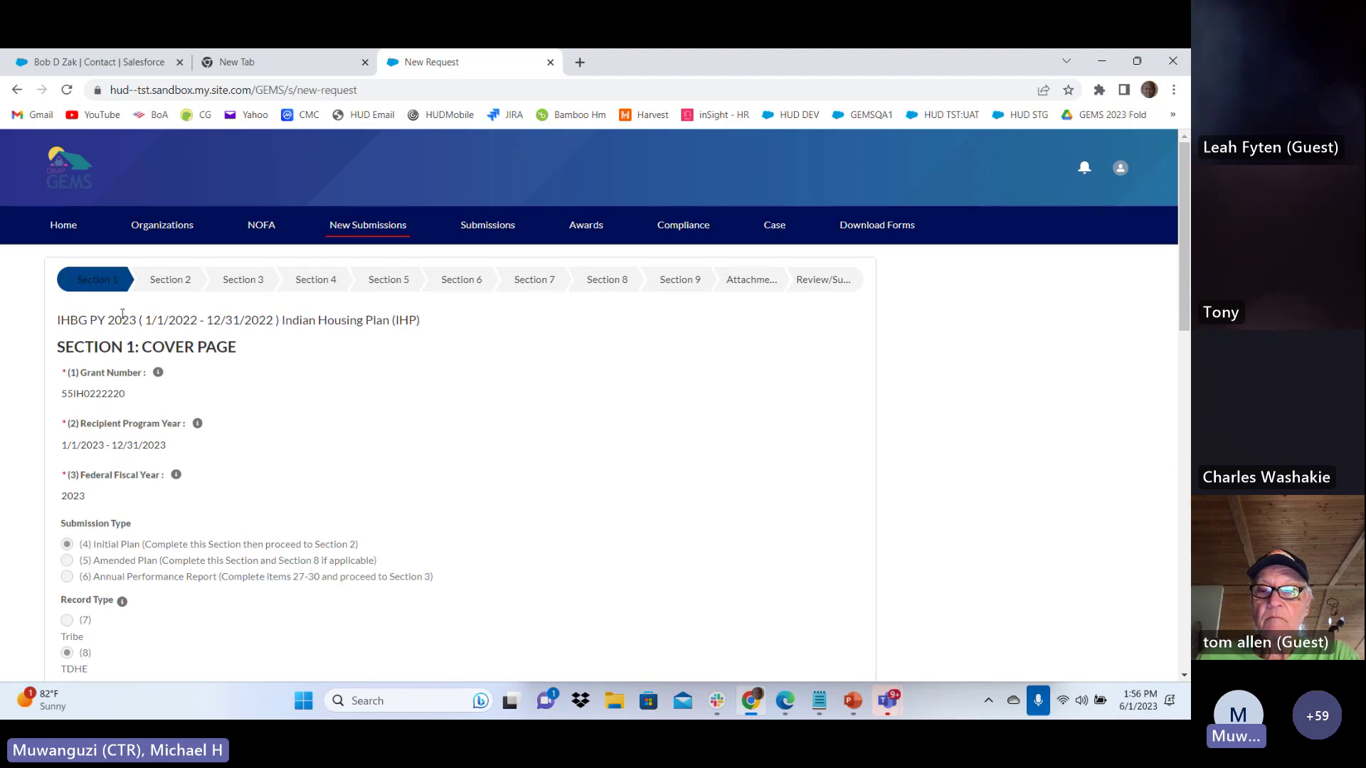
{"action": "scroll", "coordinate": [122, 313], "scroll_direction": "down", "scroll_amount": 10}
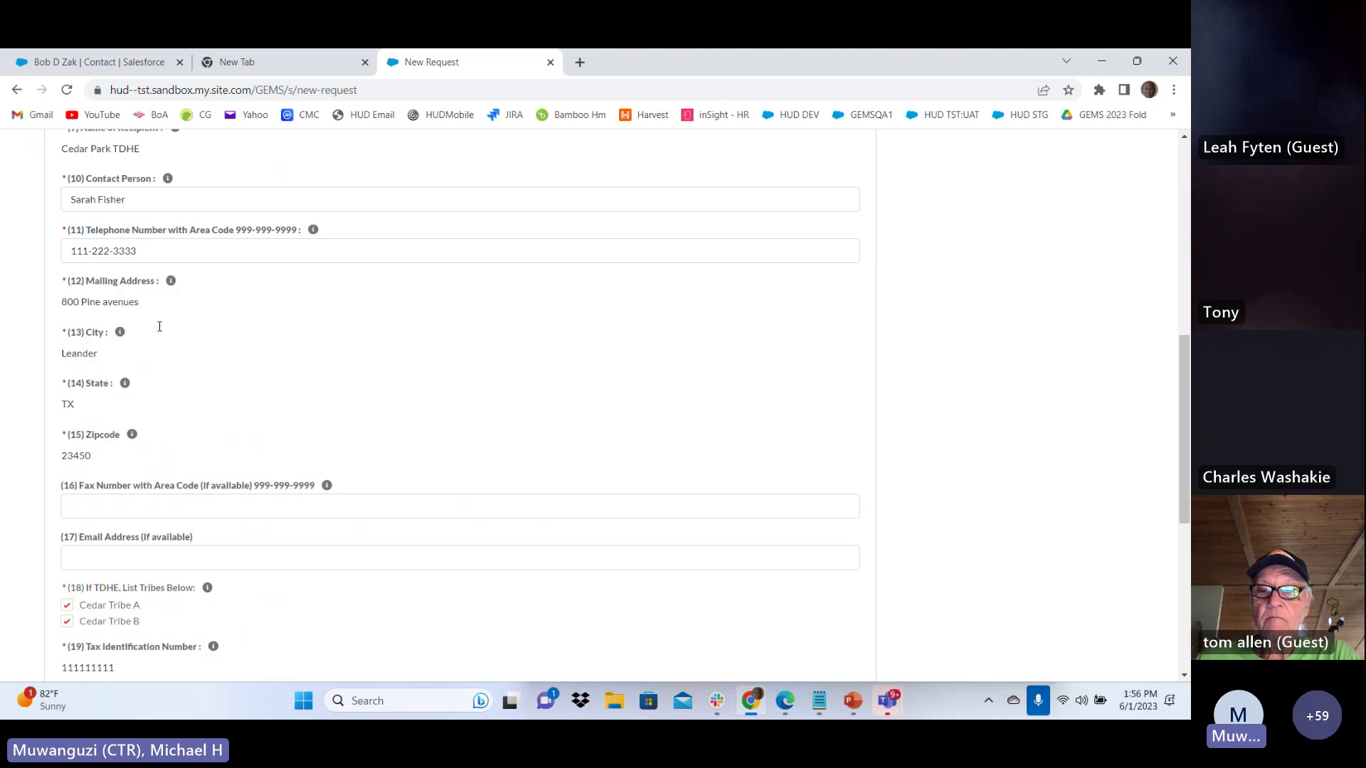
{"action": "scroll", "coordinate": [160, 326], "scroll_direction": "down", "scroll_amount": 4}
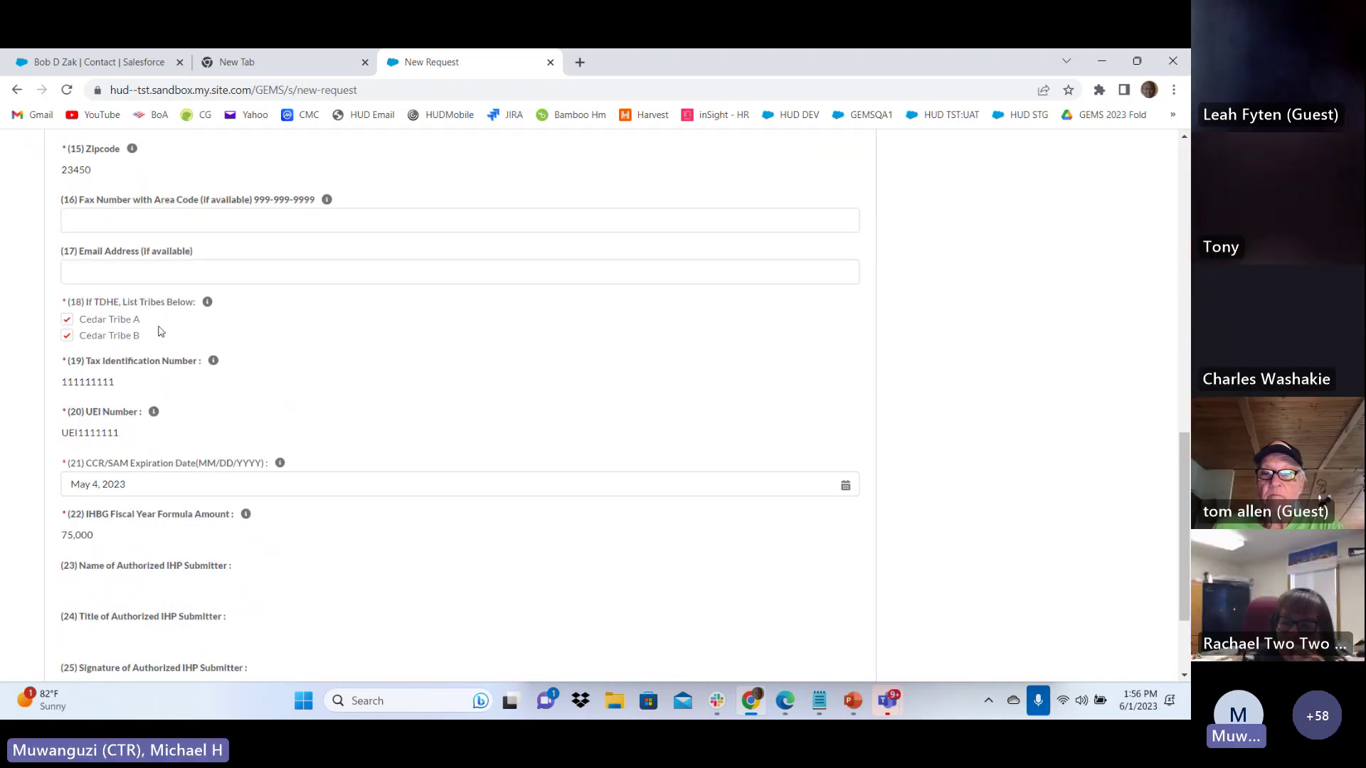
{"action": "scroll", "coordinate": [134, 282], "scroll_direction": "down", "scroll_amount": 2}
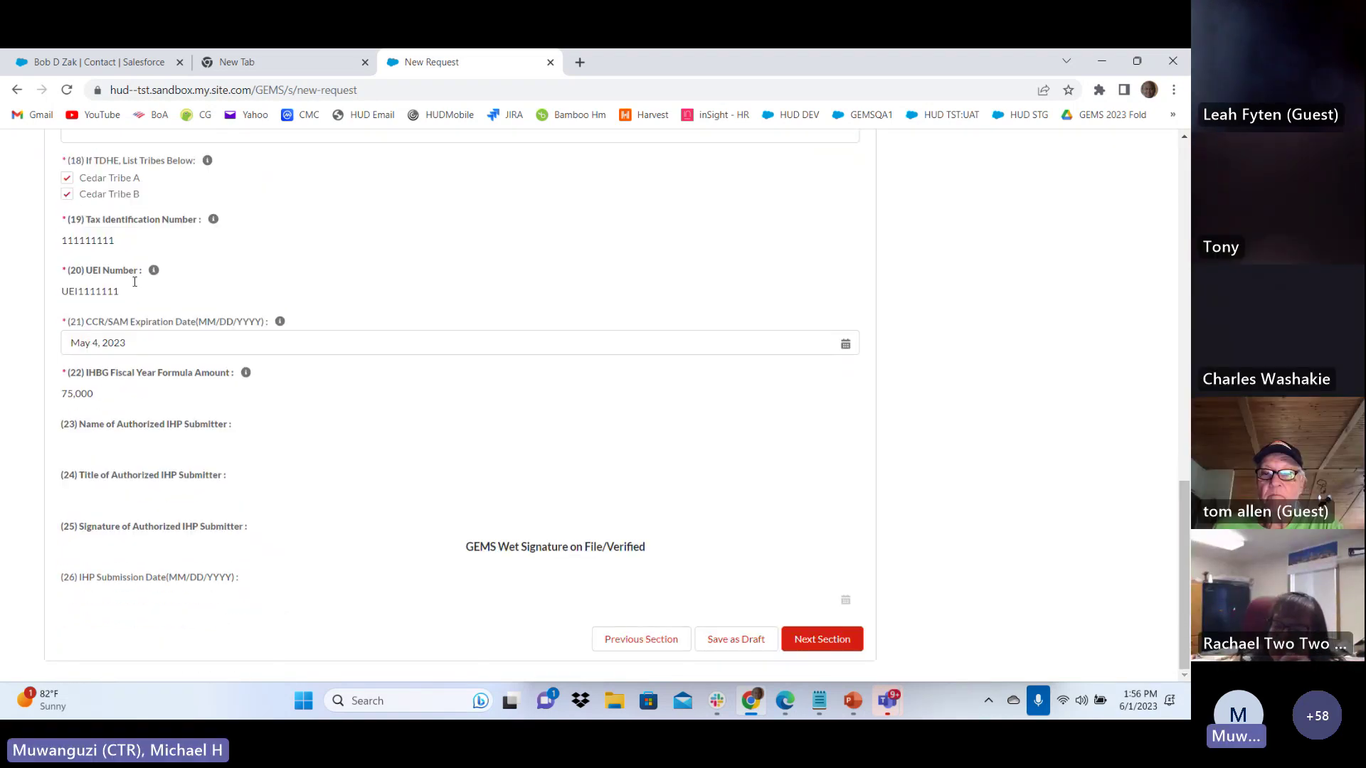
{"action": "scroll", "coordinate": [134, 281], "scroll_direction": "up", "scroll_amount": 16}
{"action": "scroll", "coordinate": [153, 293], "scroll_direction": "down", "scroll_amount": 4}
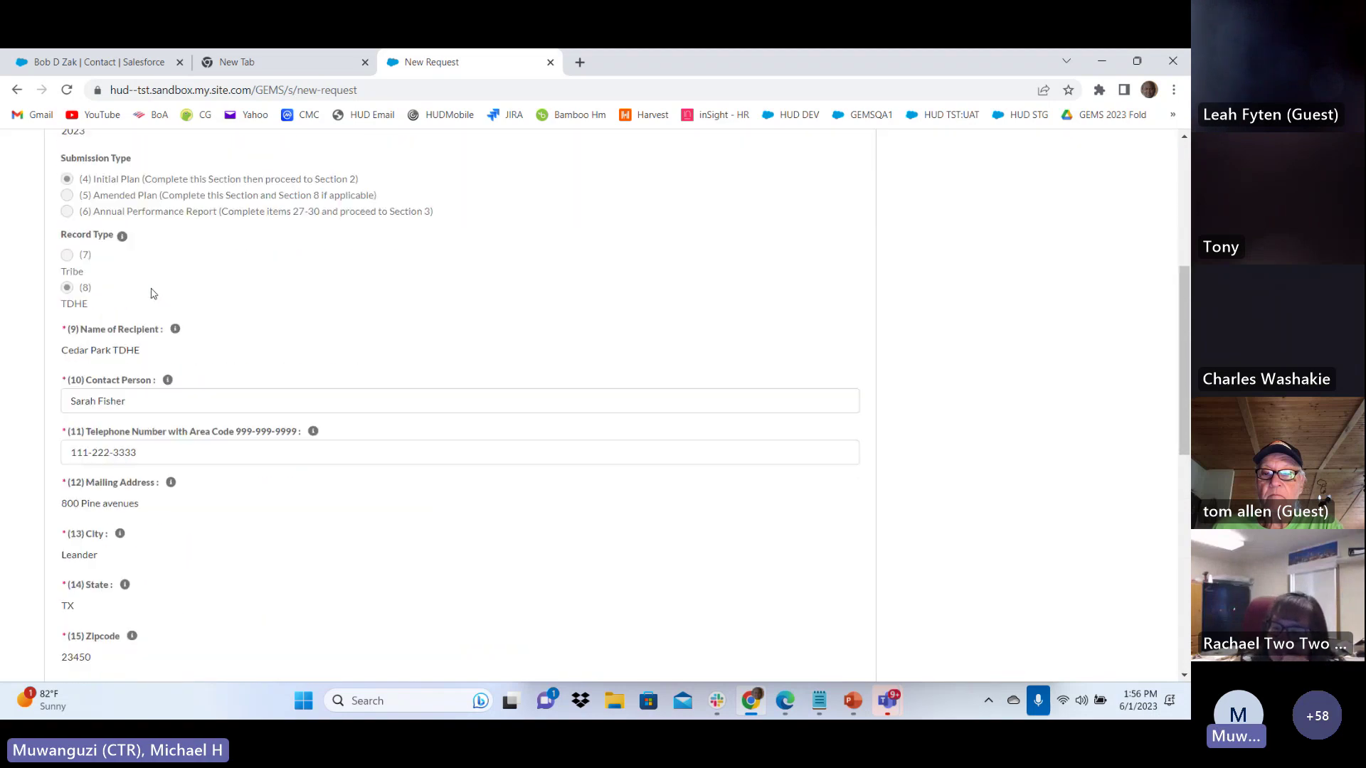
{"action": "scroll", "coordinate": [153, 293], "scroll_direction": "down", "scroll_amount": 10}
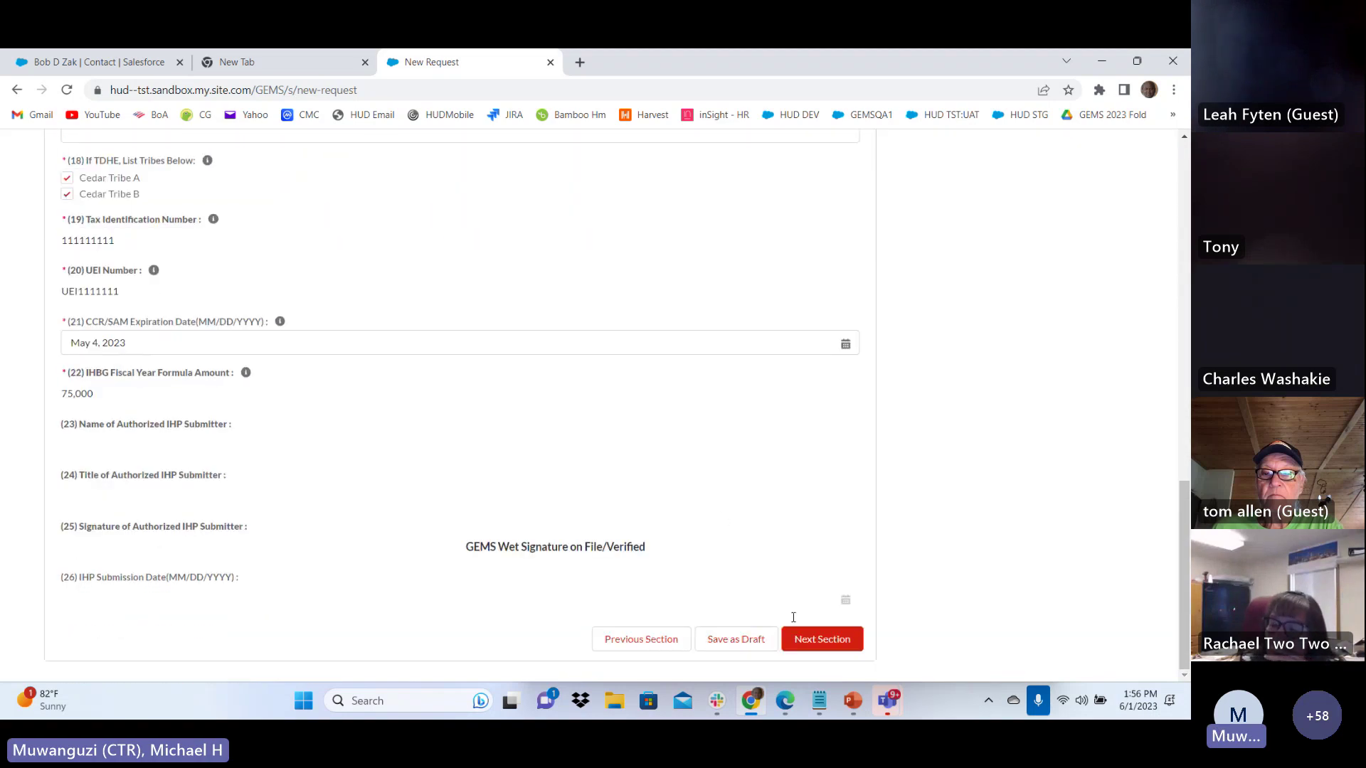
Complete Section 1, look at Section 3, then return to Section 2 Housing Needs
{"action": "left_click", "coordinate": [822, 639]}
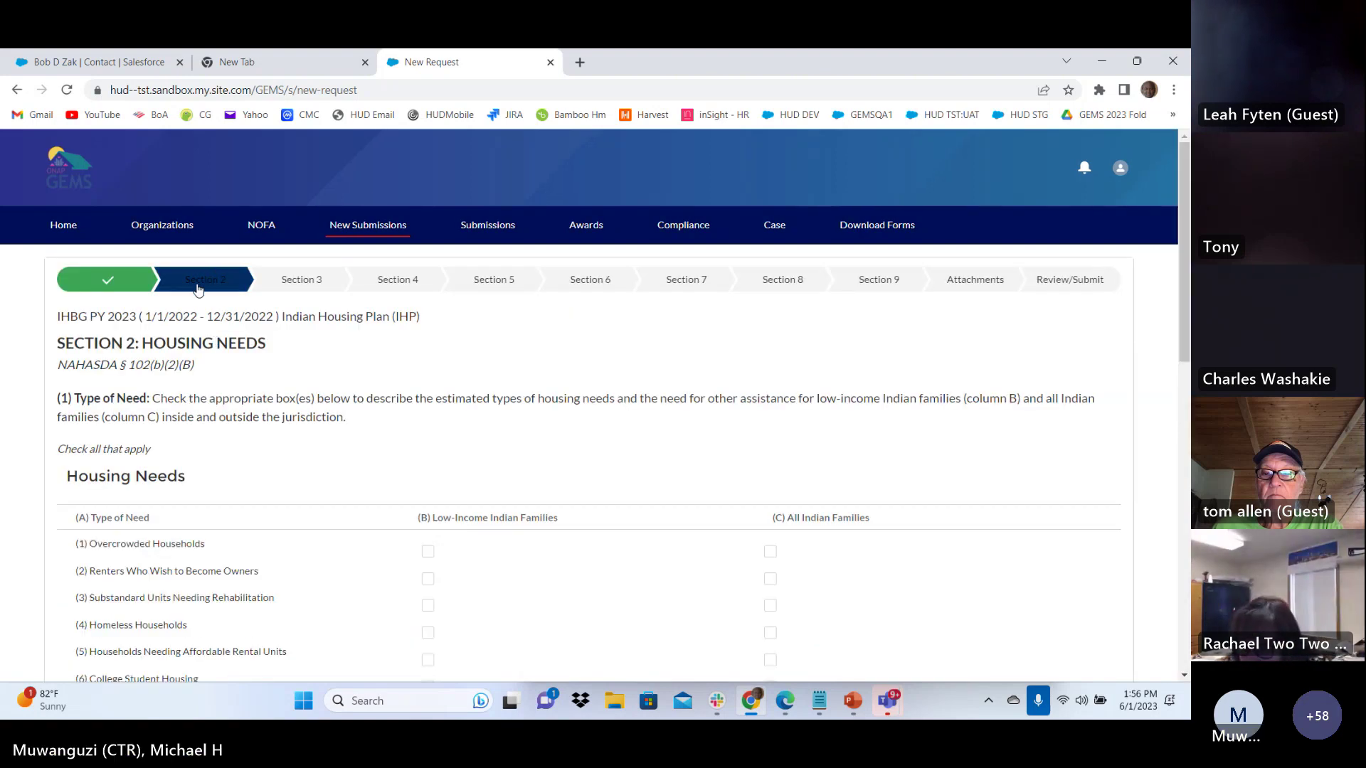
{"action": "scroll", "coordinate": [783, 469], "scroll_direction": "down", "scroll_amount": 15}
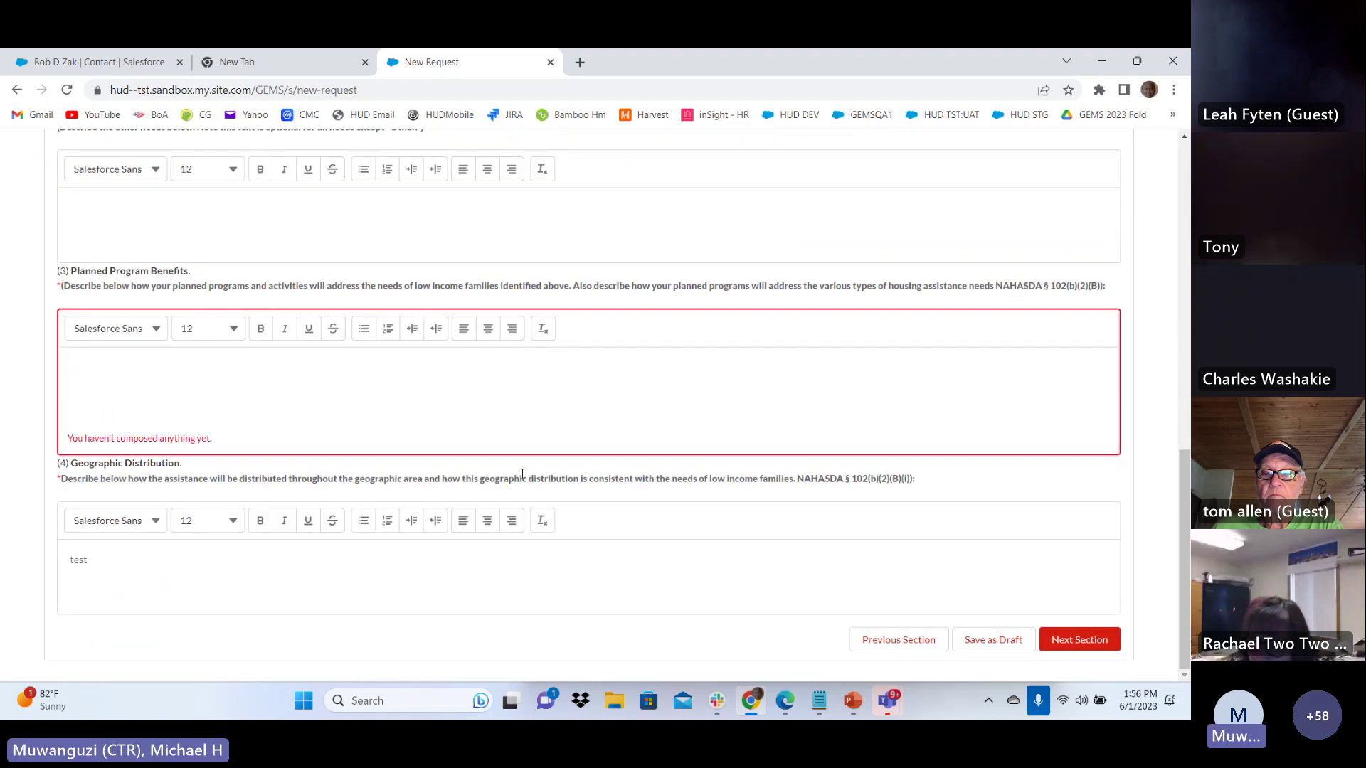
{"action": "scroll", "coordinate": [524, 477], "scroll_direction": "up", "scroll_amount": 15}
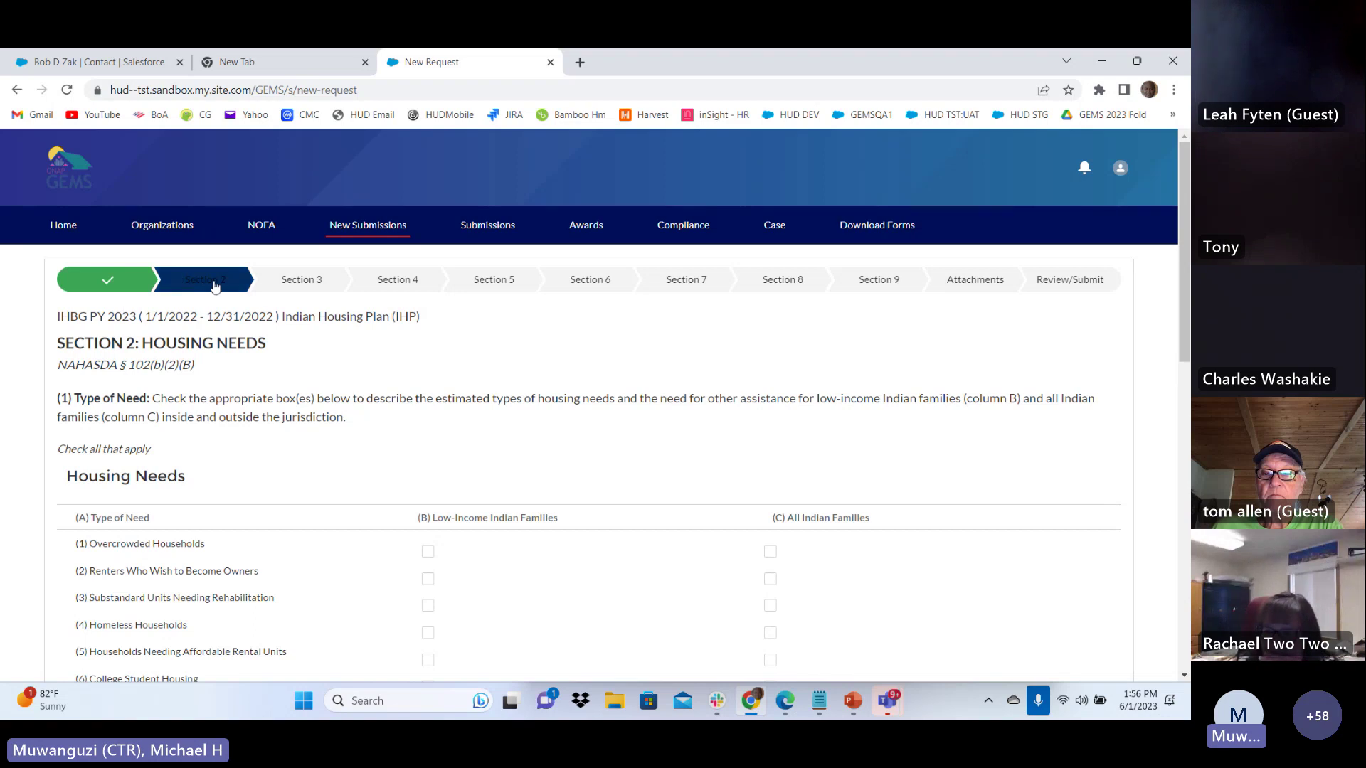
{"action": "left_click", "coordinate": [323, 281]}
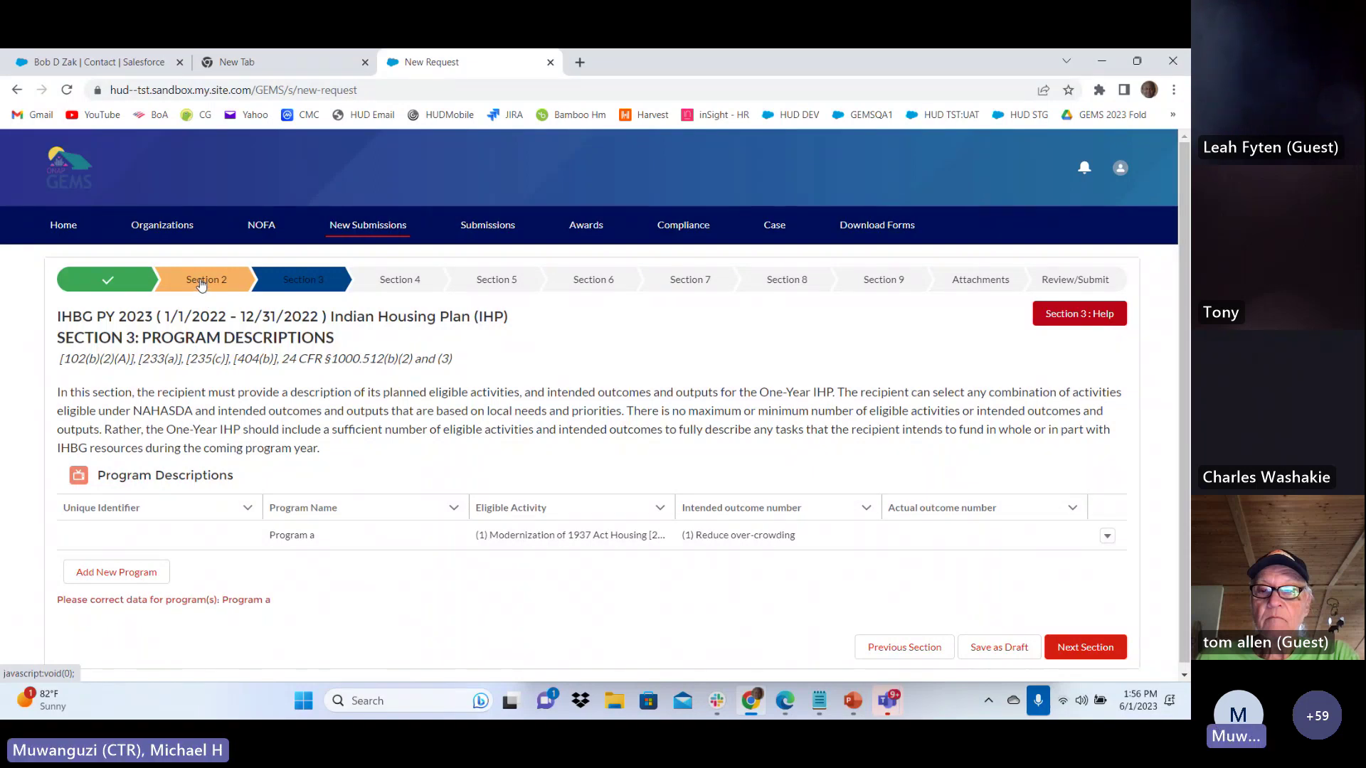
{"action": "left_click", "coordinate": [207, 284]}
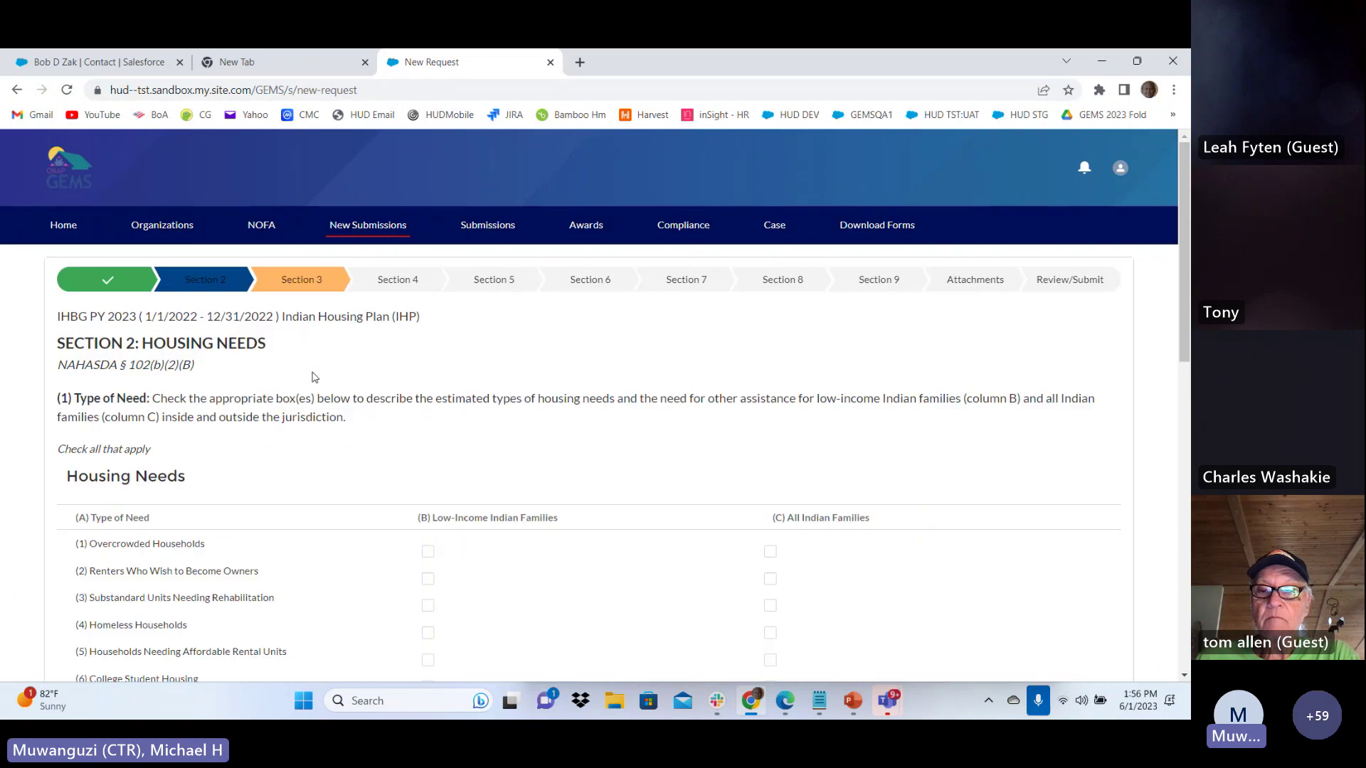
Check Renters Who Wish to Become Owners for low-income families and enter 'test' as Planned Program Benefits
{"action": "scroll", "coordinate": [469, 455], "scroll_direction": "down", "scroll_amount": 2}
{"action": "left_click", "coordinate": [428, 424]}
{"action": "scroll", "coordinate": [469, 507], "scroll_direction": "down", "scroll_amount": 6}
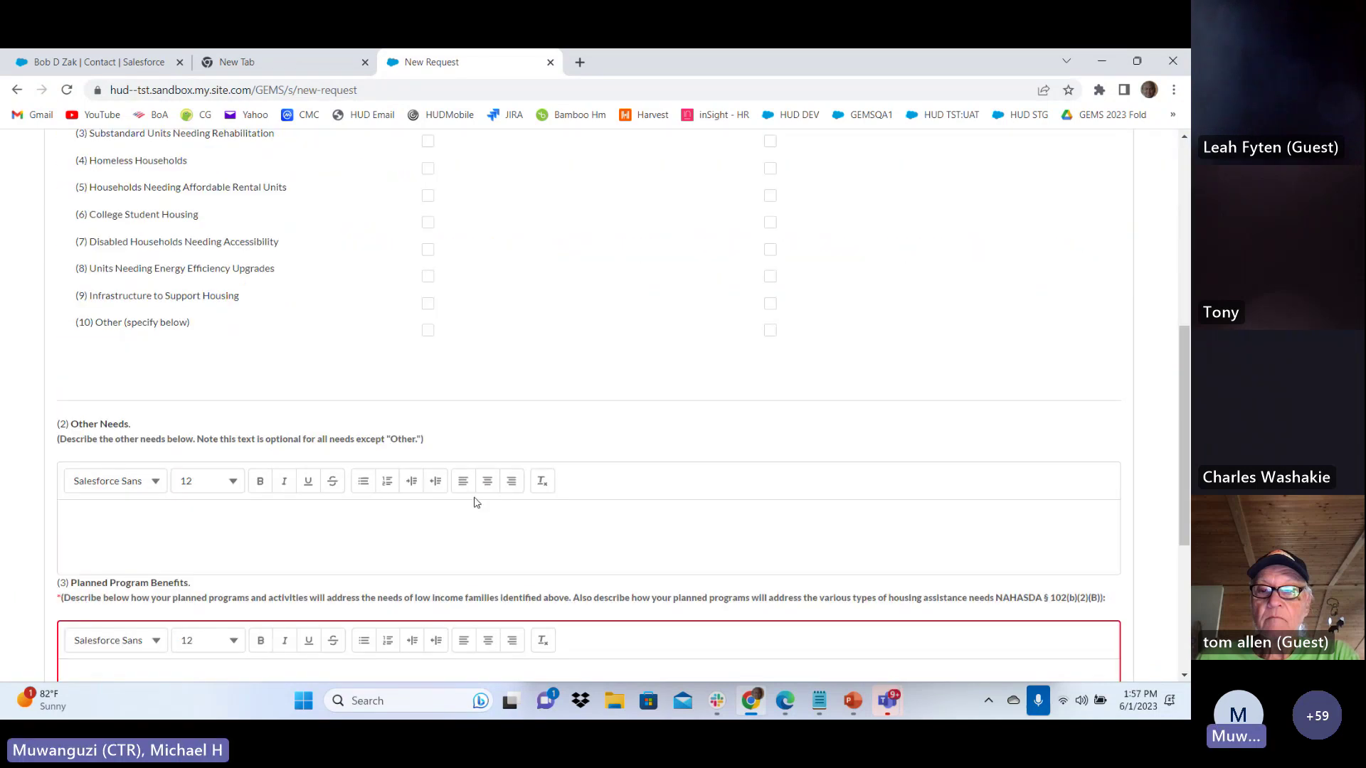
{"action": "left_click", "coordinate": [314, 526]}
{"action": "type", "text": "t"}
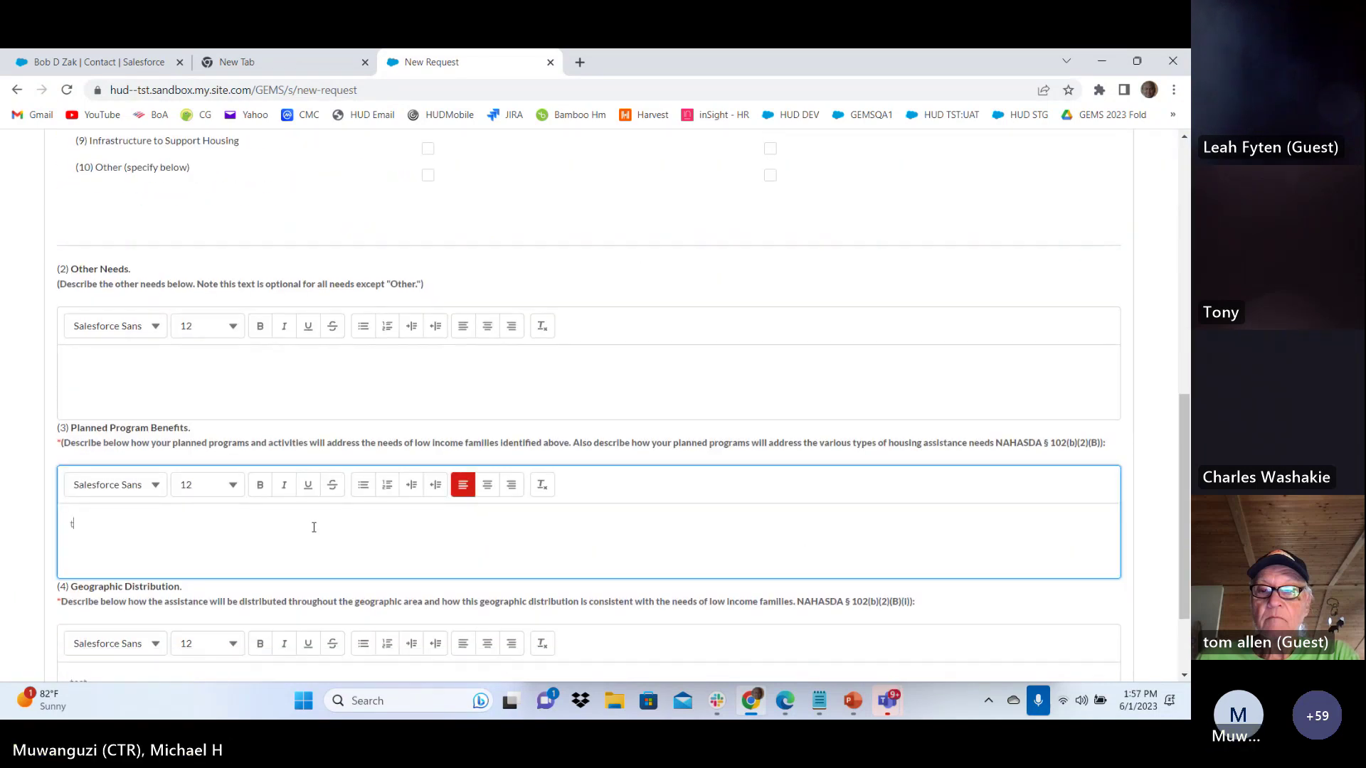
{"action": "type", "text": "est"}
Save the Section 2 answers as a draft
{"action": "scroll", "coordinate": [314, 527], "scroll_direction": "down", "scroll_amount": 2}
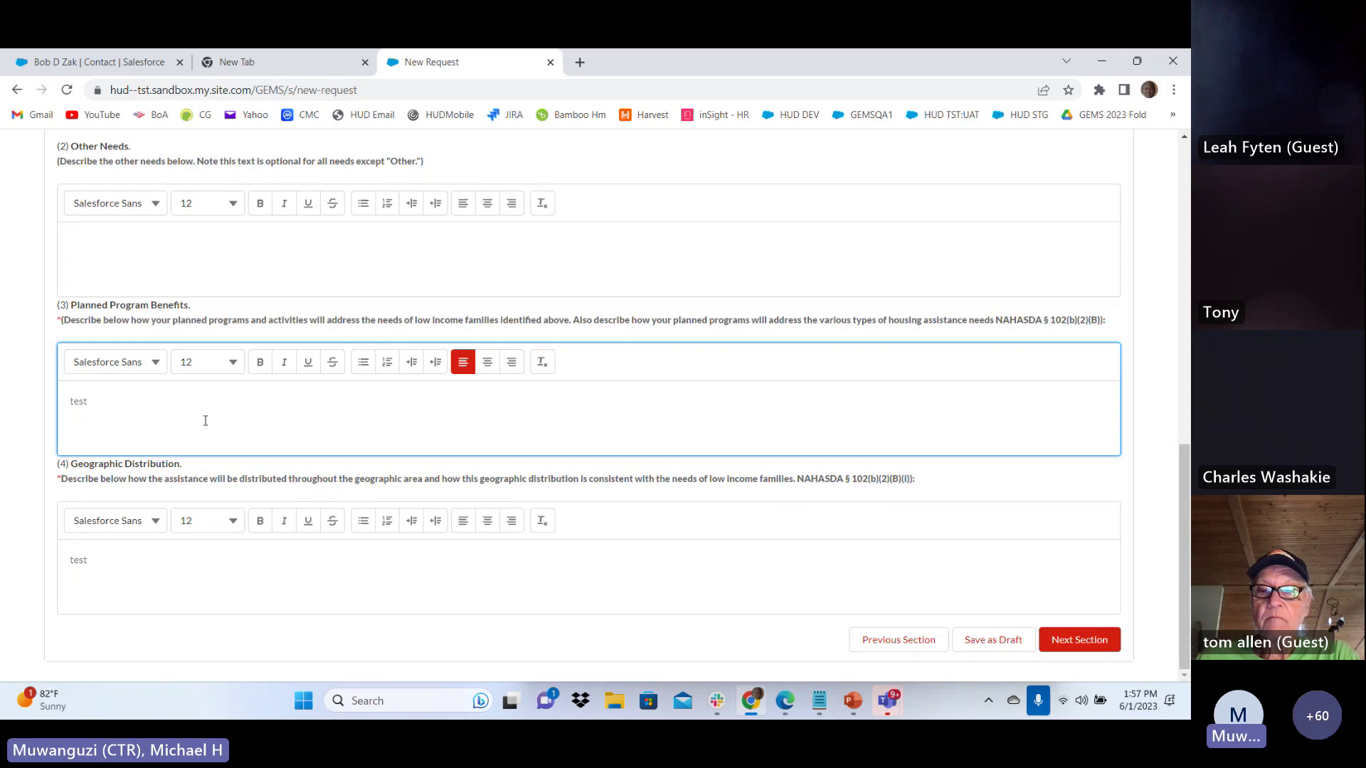
{"action": "scroll", "coordinate": [205, 420], "scroll_direction": "up", "scroll_amount": 3}
{"action": "scroll", "coordinate": [204, 421], "scroll_direction": "down", "scroll_amount": 3}
{"action": "left_click", "coordinate": [995, 643]}
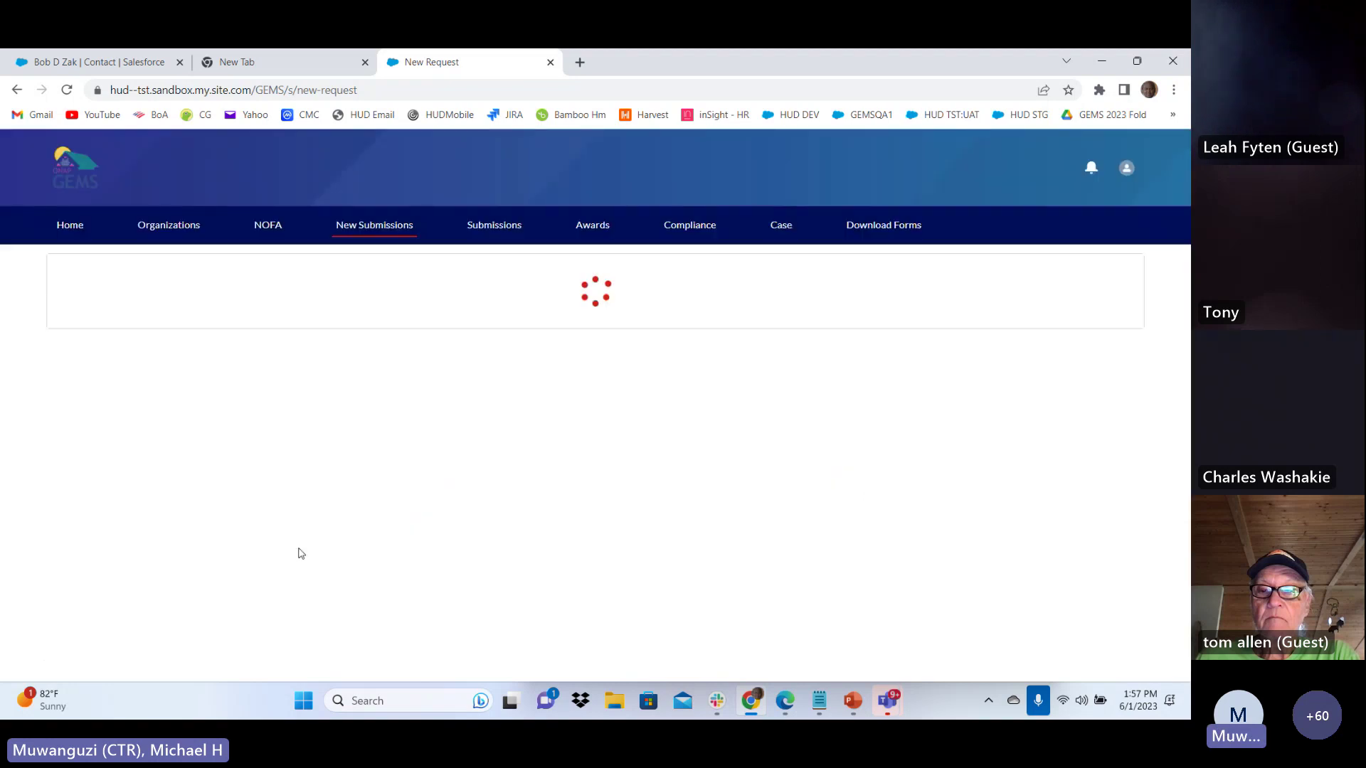
{"action": "scroll", "coordinate": [299, 552], "scroll_direction": "down", "scroll_amount": 15}
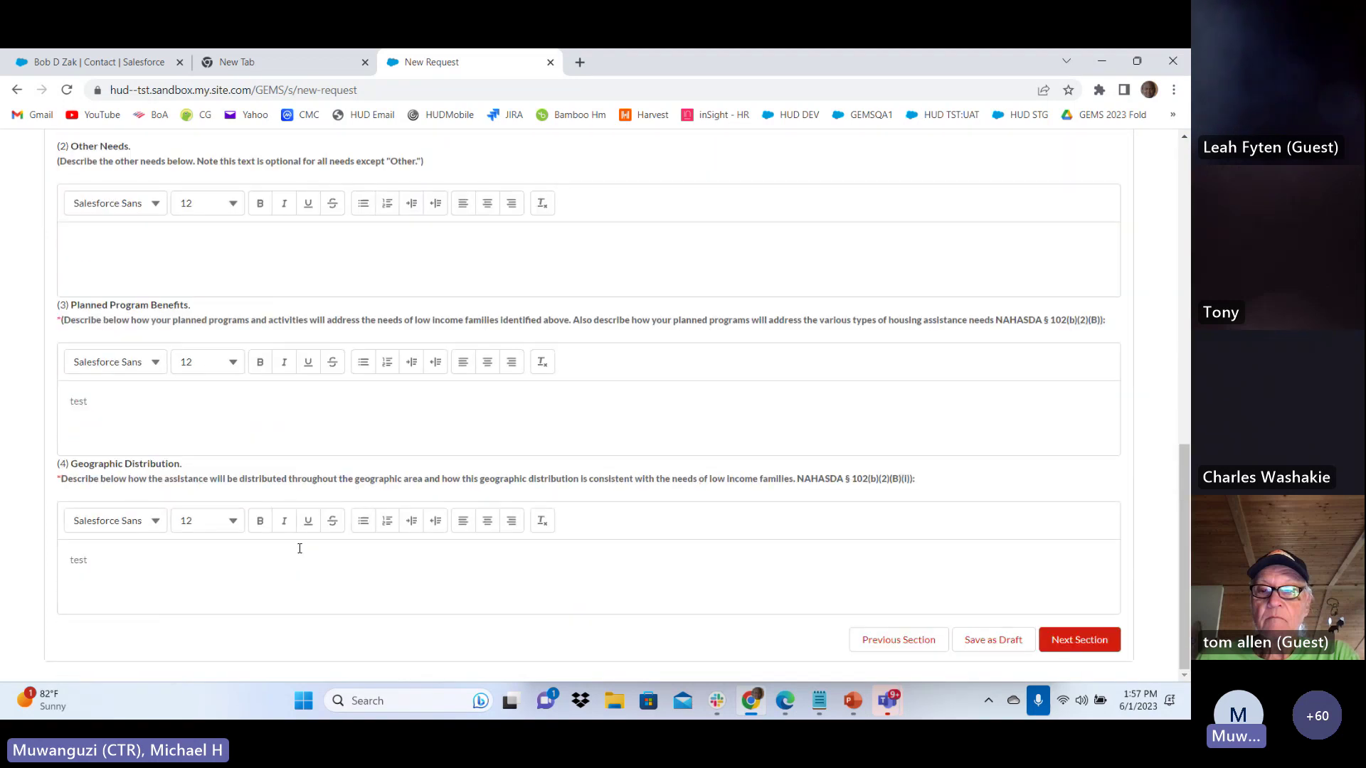
{"action": "scroll", "coordinate": [844, 524], "scroll_direction": "up", "scroll_amount": 2}
{"action": "scroll", "coordinate": [925, 562], "scroll_direction": "down", "scroll_amount": 2}
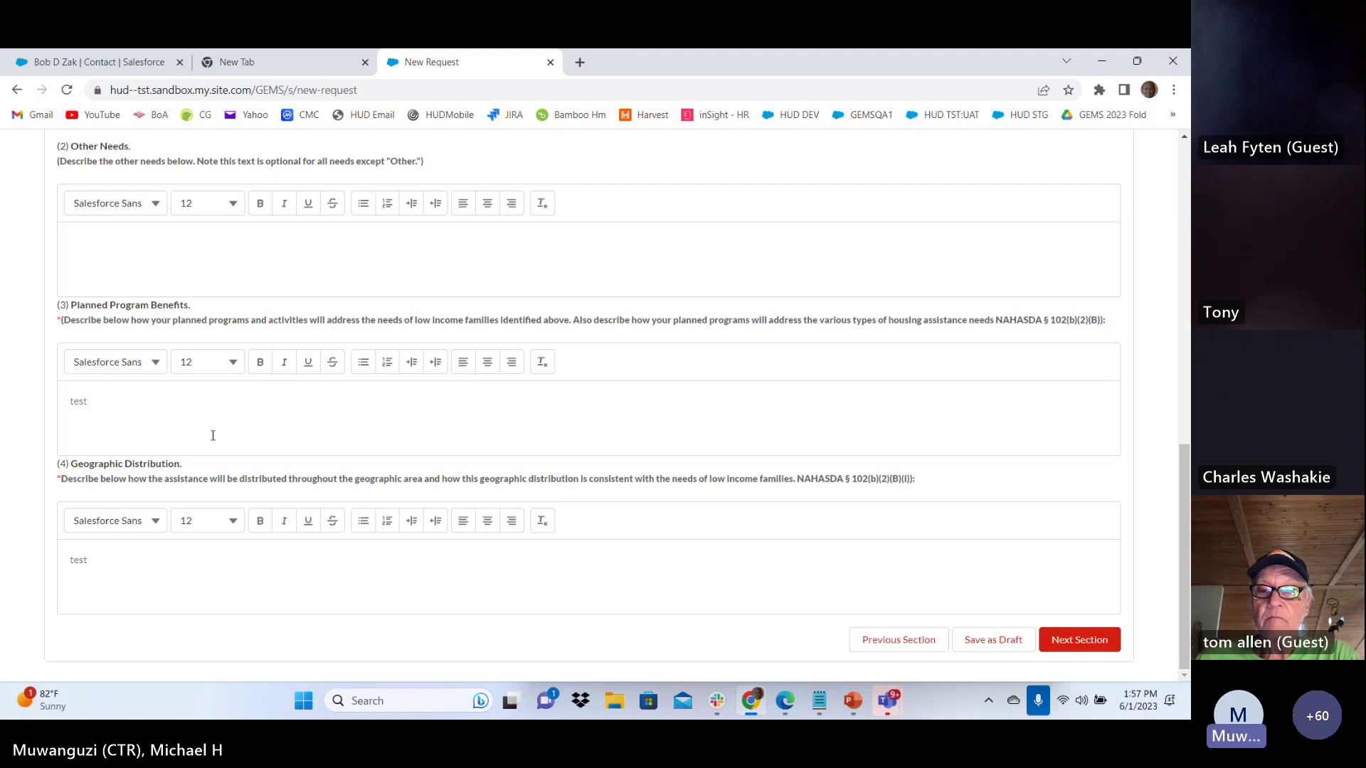
{"action": "scroll", "coordinate": [396, 448], "scroll_direction": "up", "scroll_amount": 6}
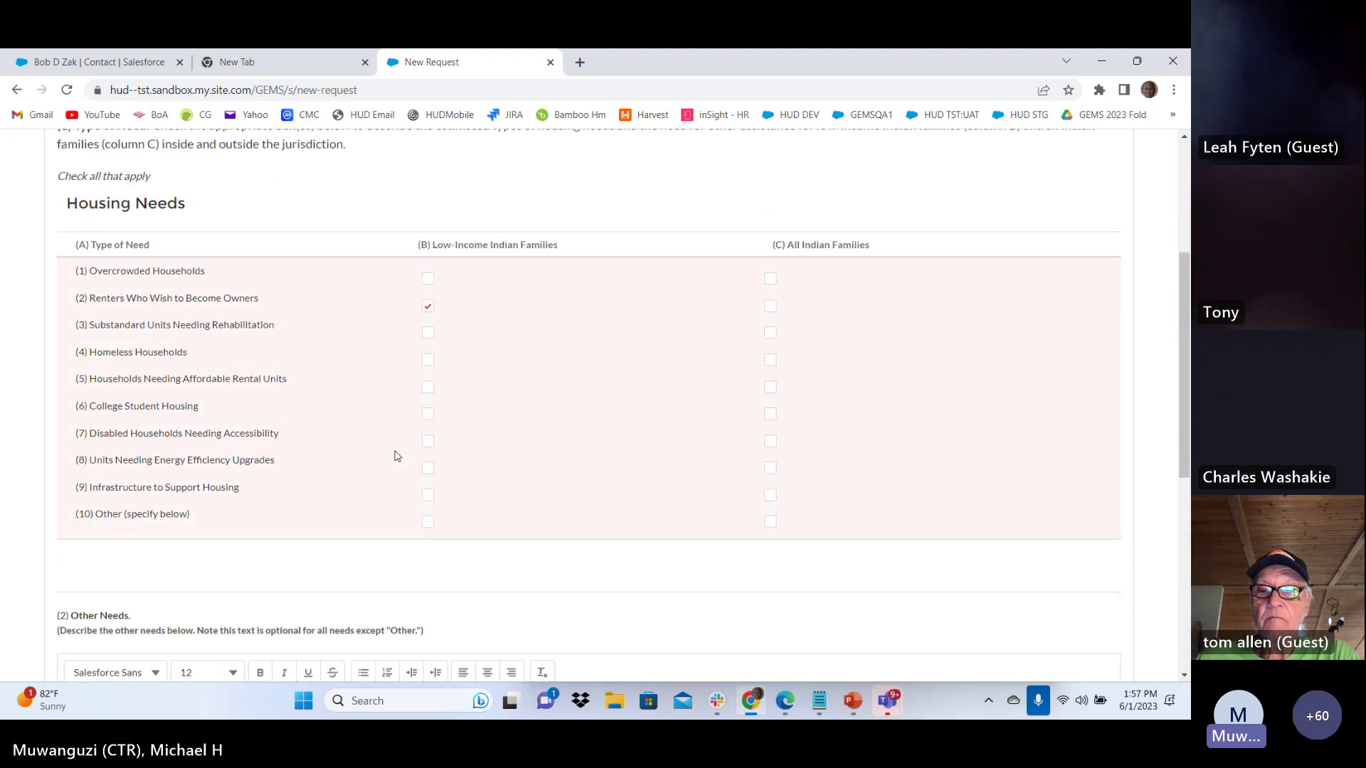
{"action": "scroll", "coordinate": [397, 456], "scroll_direction": "up", "scroll_amount": 4}
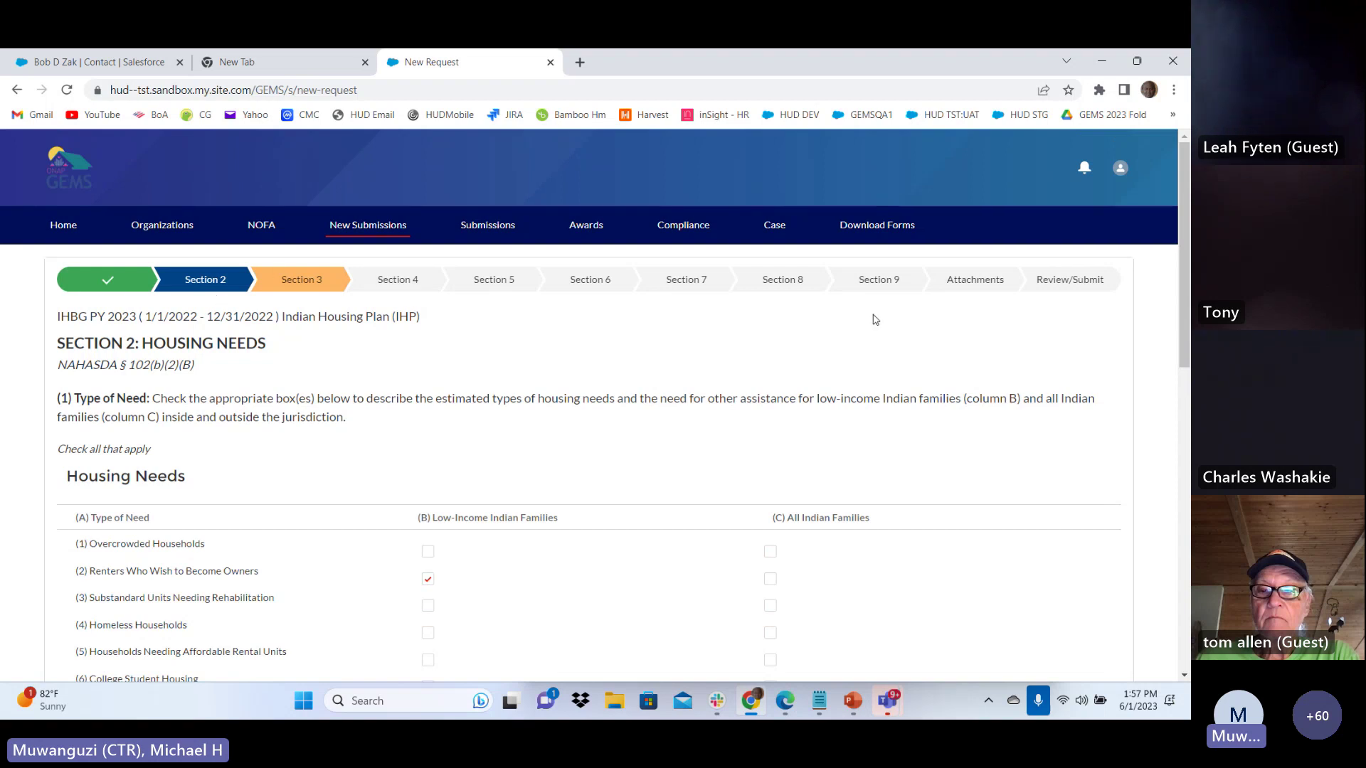
In Section 7, certify Civil Rights and insurance compliance; answer No on income and occupancy policies
{"action": "left_click", "coordinate": [543, 284]}
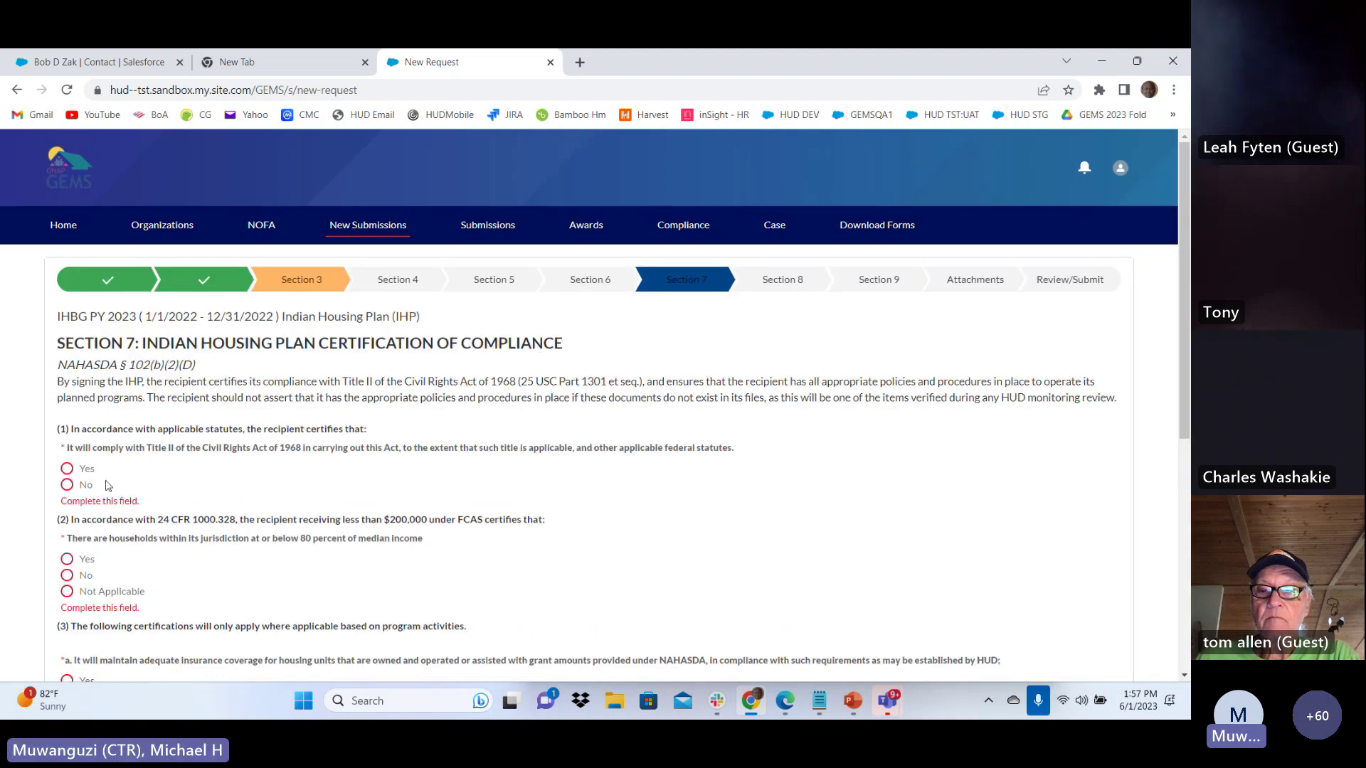
{"action": "left_click", "coordinate": [68, 469]}
{"action": "left_click", "coordinate": [68, 559]}
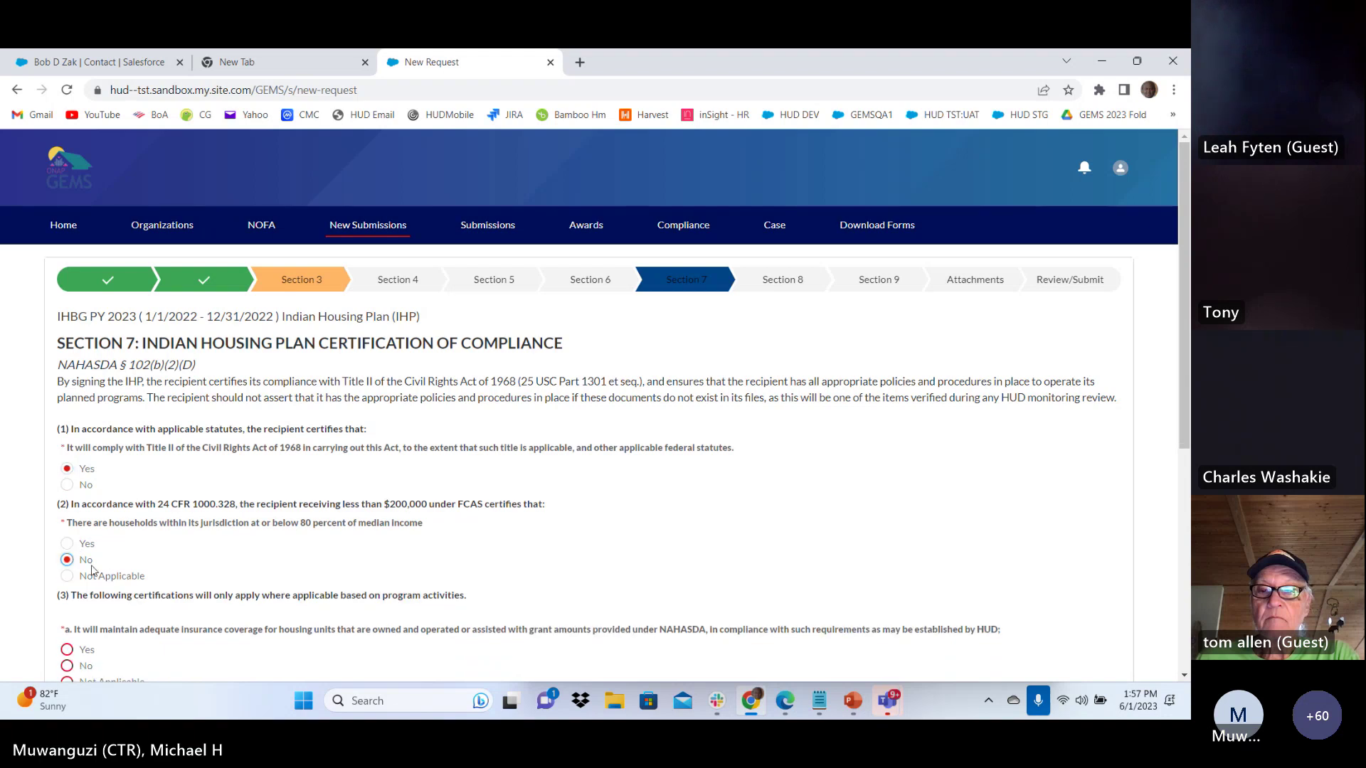
{"action": "scroll", "coordinate": [67, 427], "scroll_direction": "down", "scroll_amount": 3}
{"action": "left_click", "coordinate": [66, 419]}
{"action": "left_click", "coordinate": [68, 508]}
Answer No to certification questions 3c and 3d and continue to Section 8
{"action": "scroll", "coordinate": [68, 508], "scroll_direction": "down", "scroll_amount": 2}
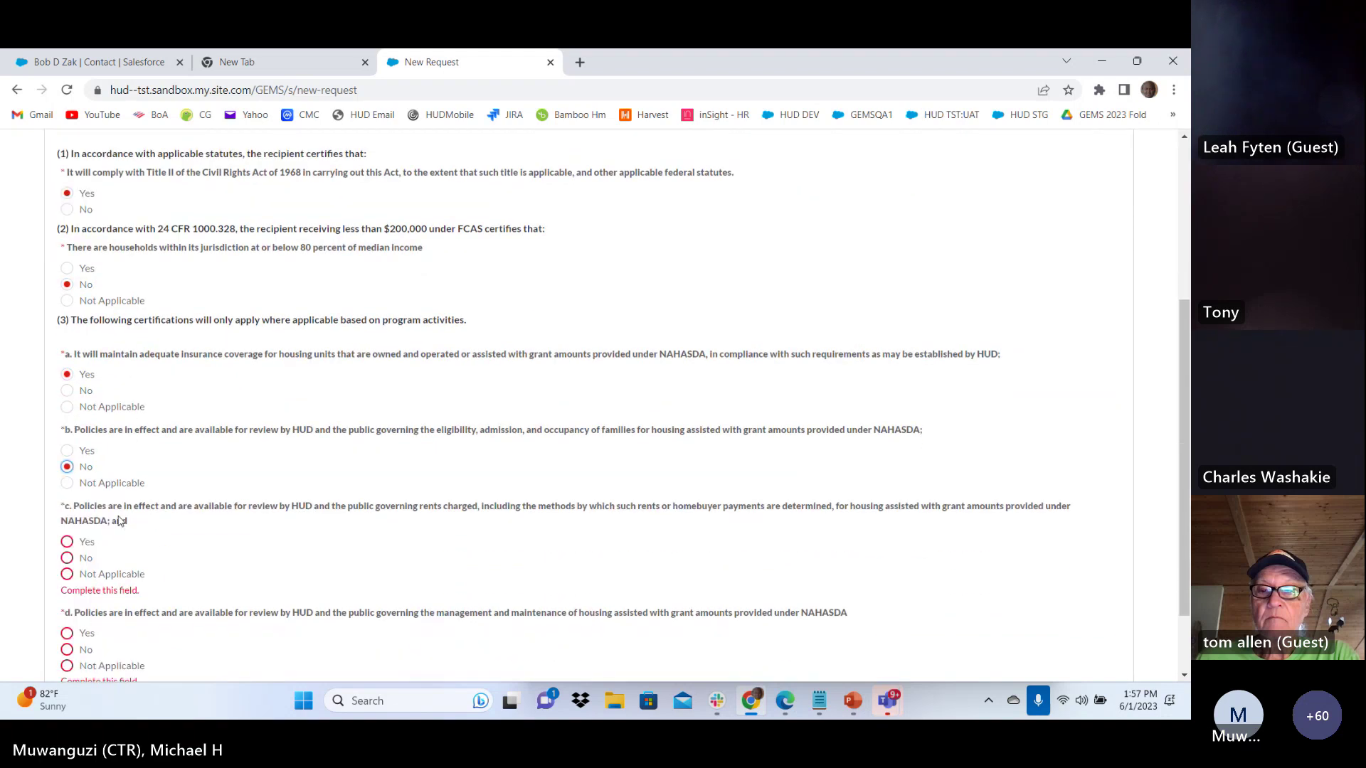
{"action": "left_click", "coordinate": [69, 467]}
{"action": "left_click", "coordinate": [68, 572]}
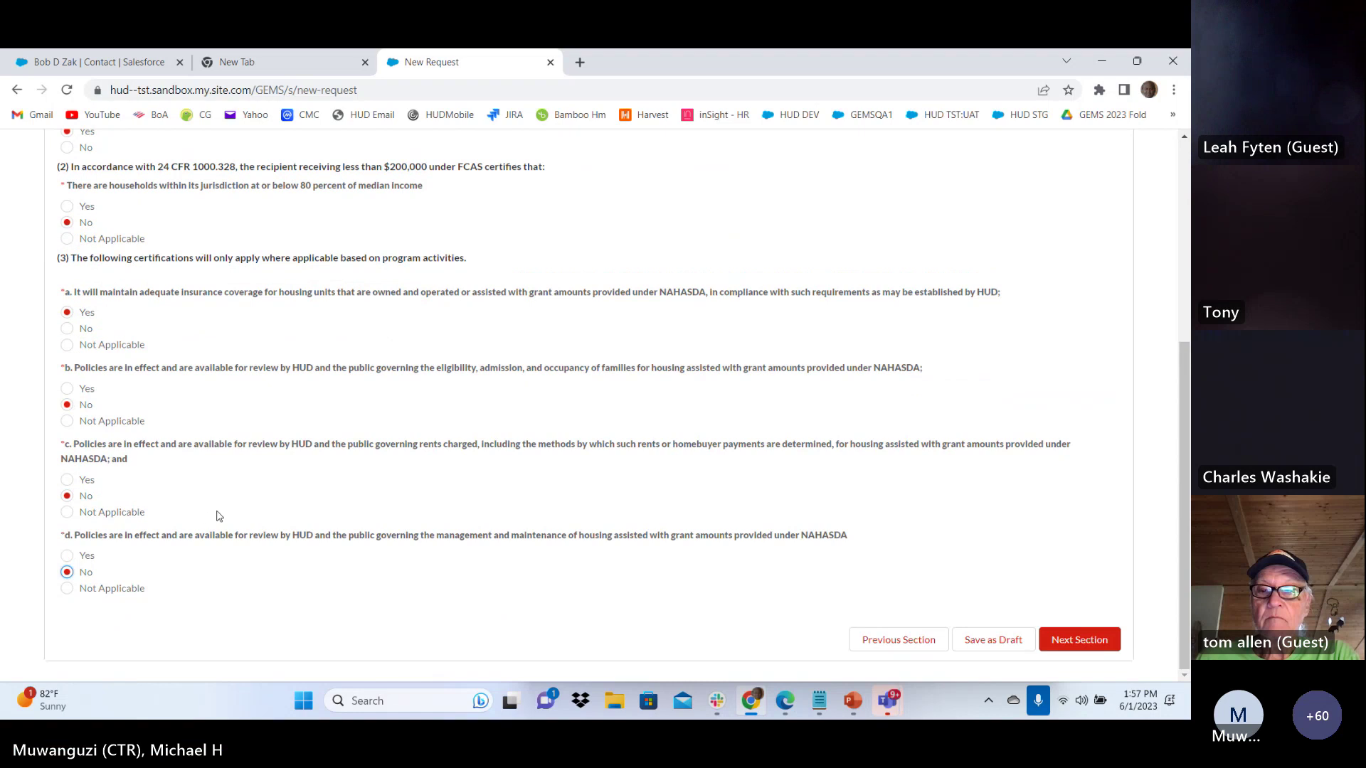
{"action": "left_click", "coordinate": [1098, 648]}
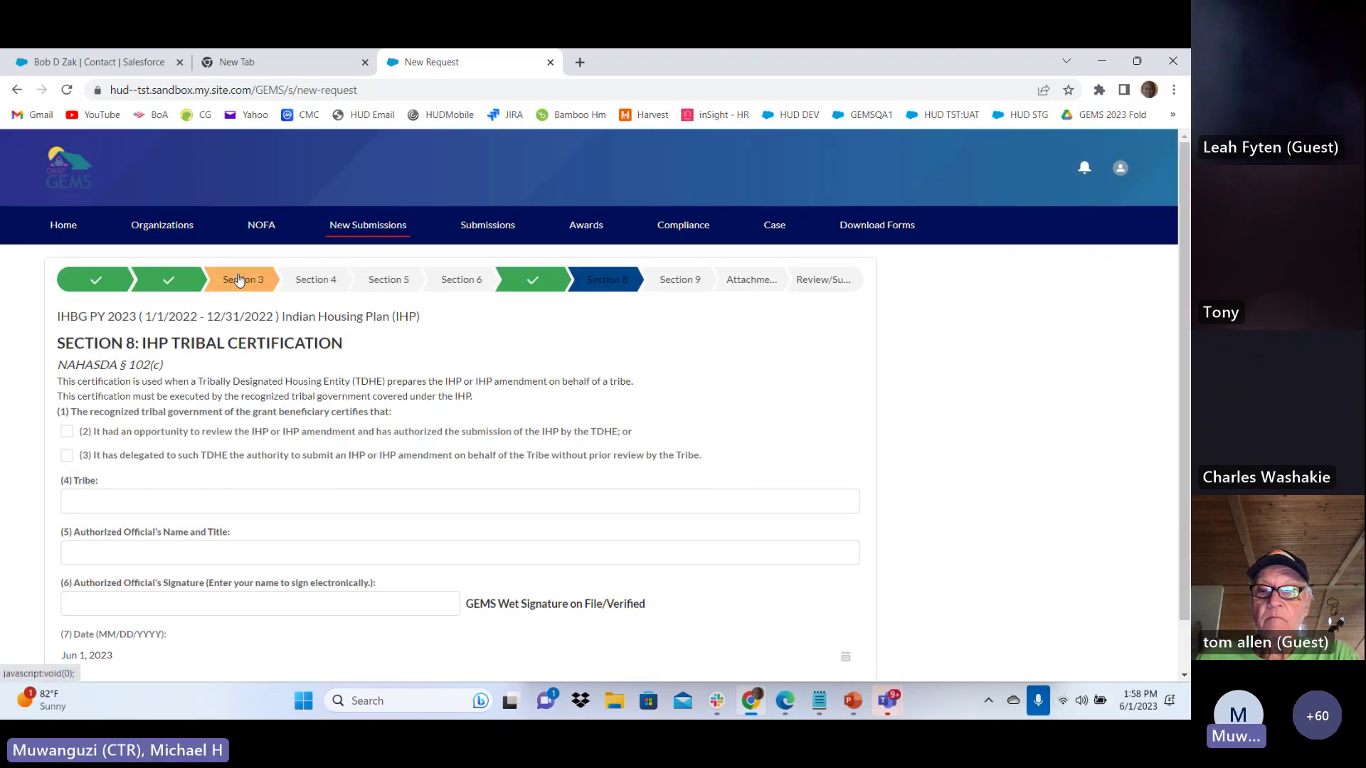
Edit Program a in Section 3 and set its unique identifier to 2023:1
{"action": "left_click", "coordinate": [243, 279]}
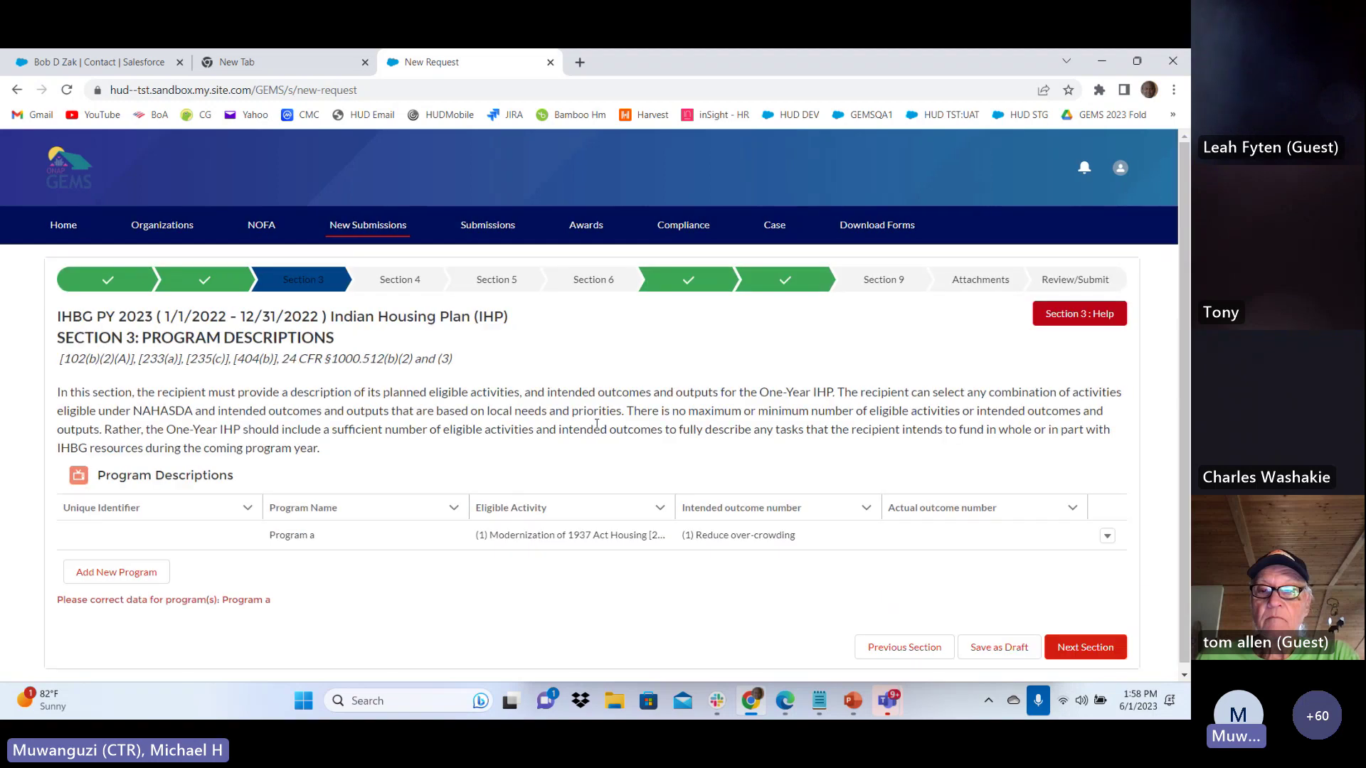
{"action": "left_click", "coordinate": [1107, 537]}
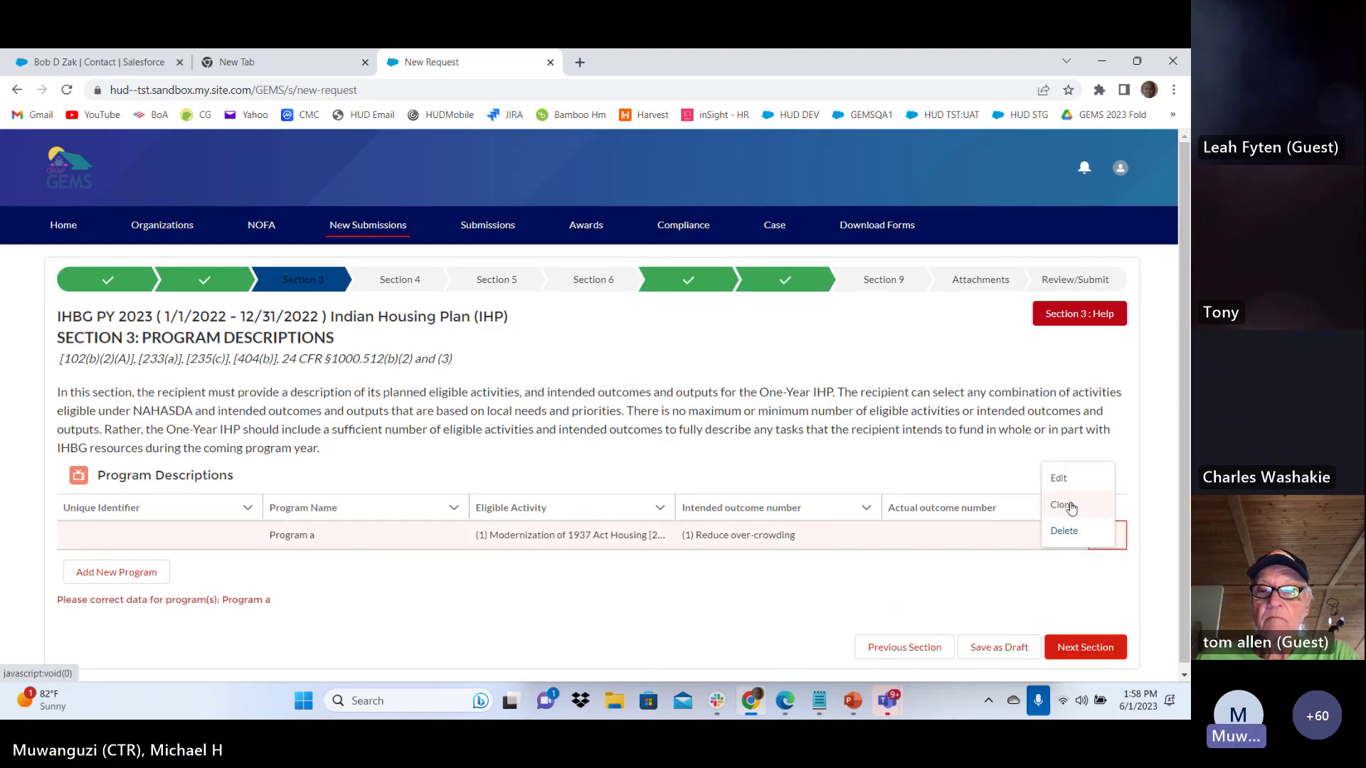
{"action": "left_click", "coordinate": [1060, 479]}
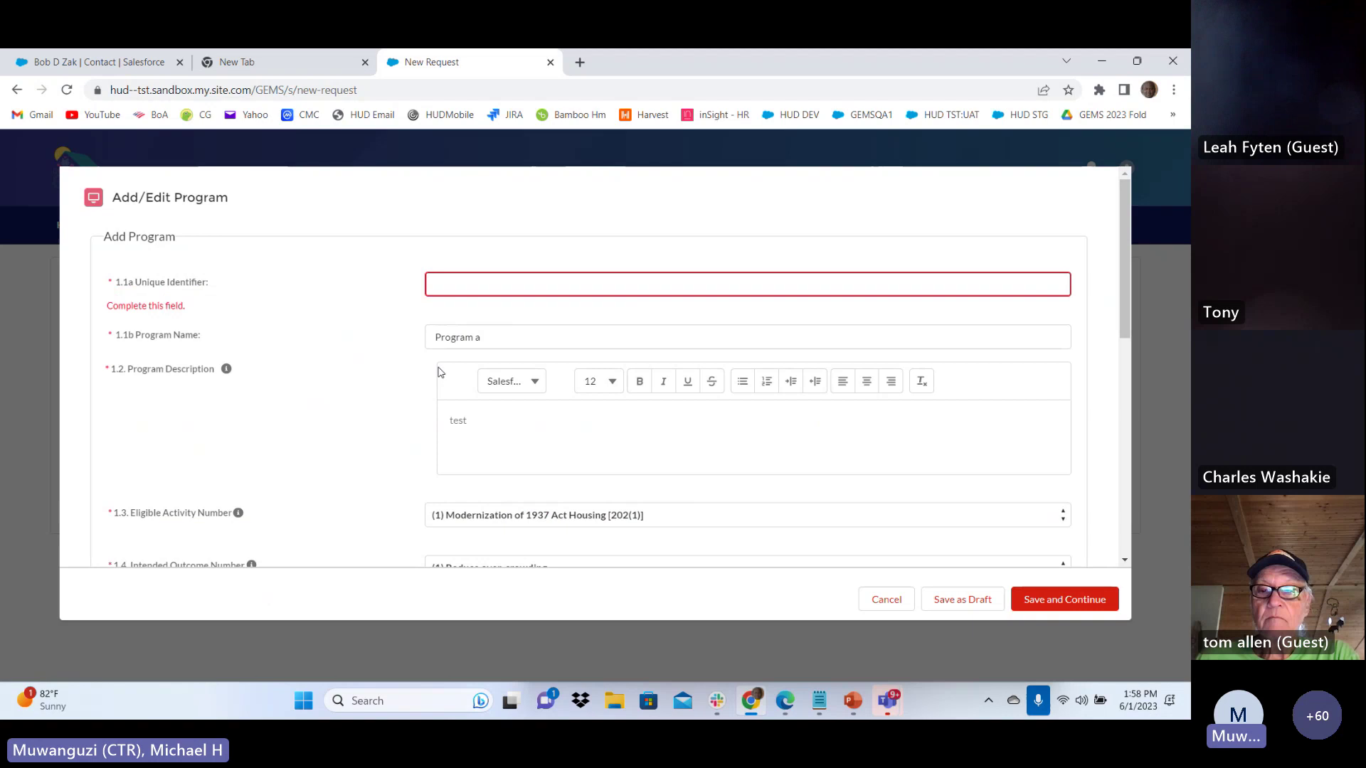
{"action": "left_click", "coordinate": [450, 286]}
{"action": "type", "text": "20"}
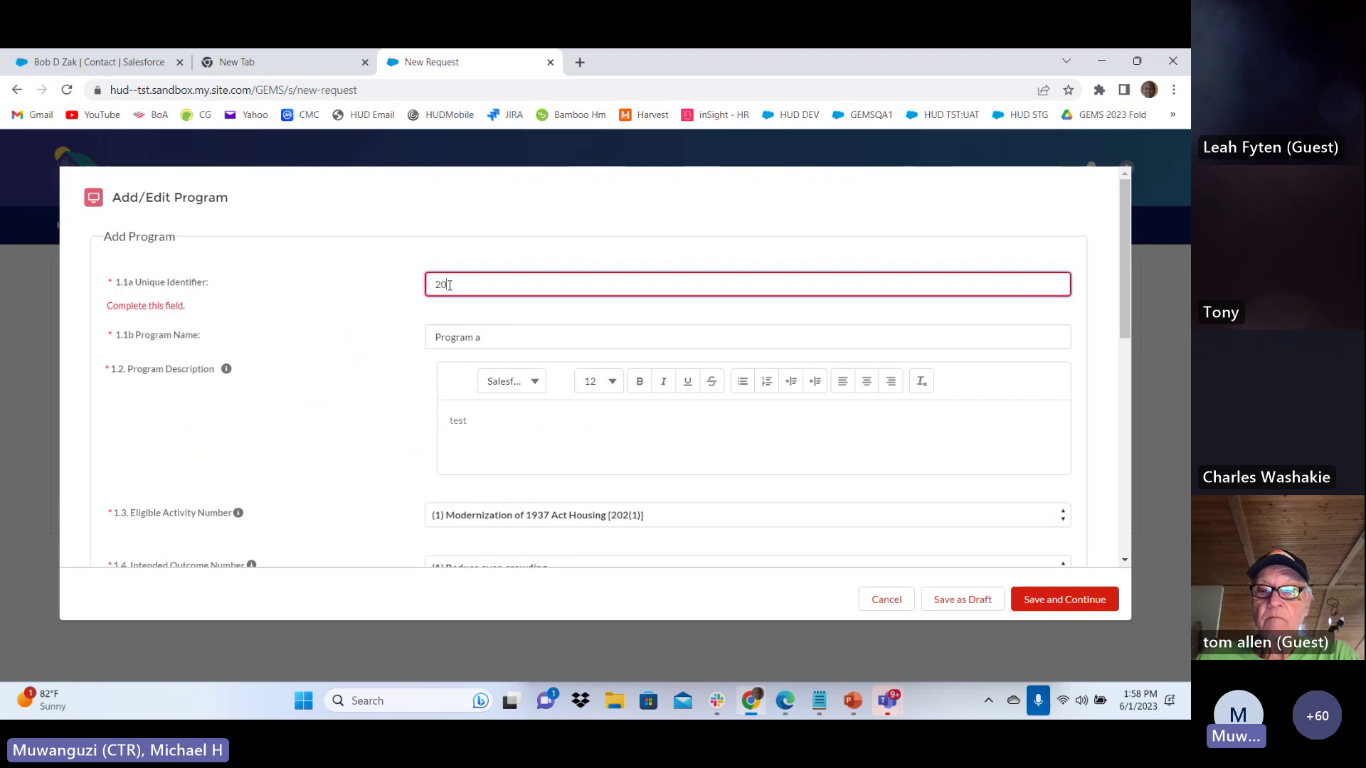
{"action": "type", "text": "23:1"}
{"action": "left_click", "coordinate": [345, 411]}
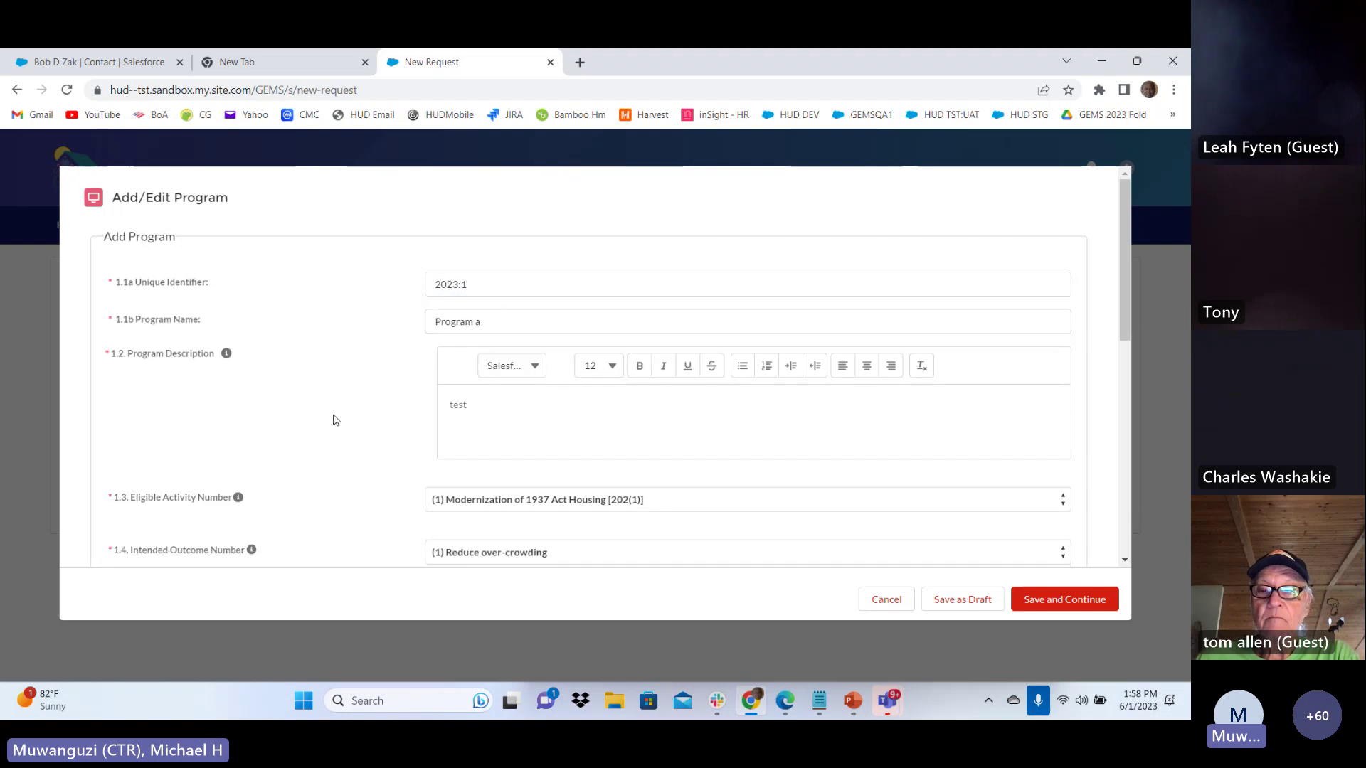
Enter 1 planned unit for Program a and save it
{"action": "scroll", "coordinate": [349, 400], "scroll_direction": "down", "scroll_amount": 5}
{"action": "scroll", "coordinate": [349, 400], "scroll_direction": "down", "scroll_amount": 2}
{"action": "left_click", "coordinate": [451, 410]}
{"action": "type", "text": "1"}
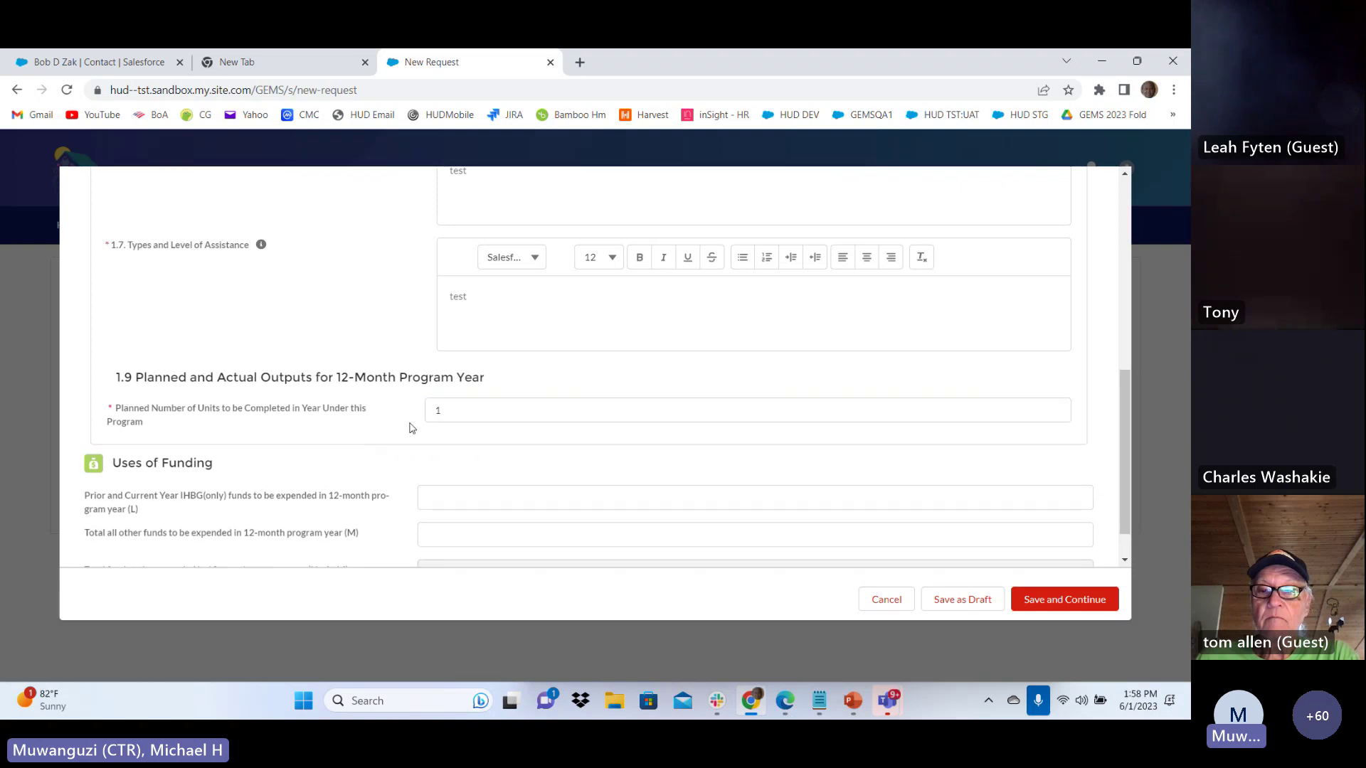
{"action": "scroll", "coordinate": [589, 414], "scroll_direction": "down", "scroll_amount": 1}
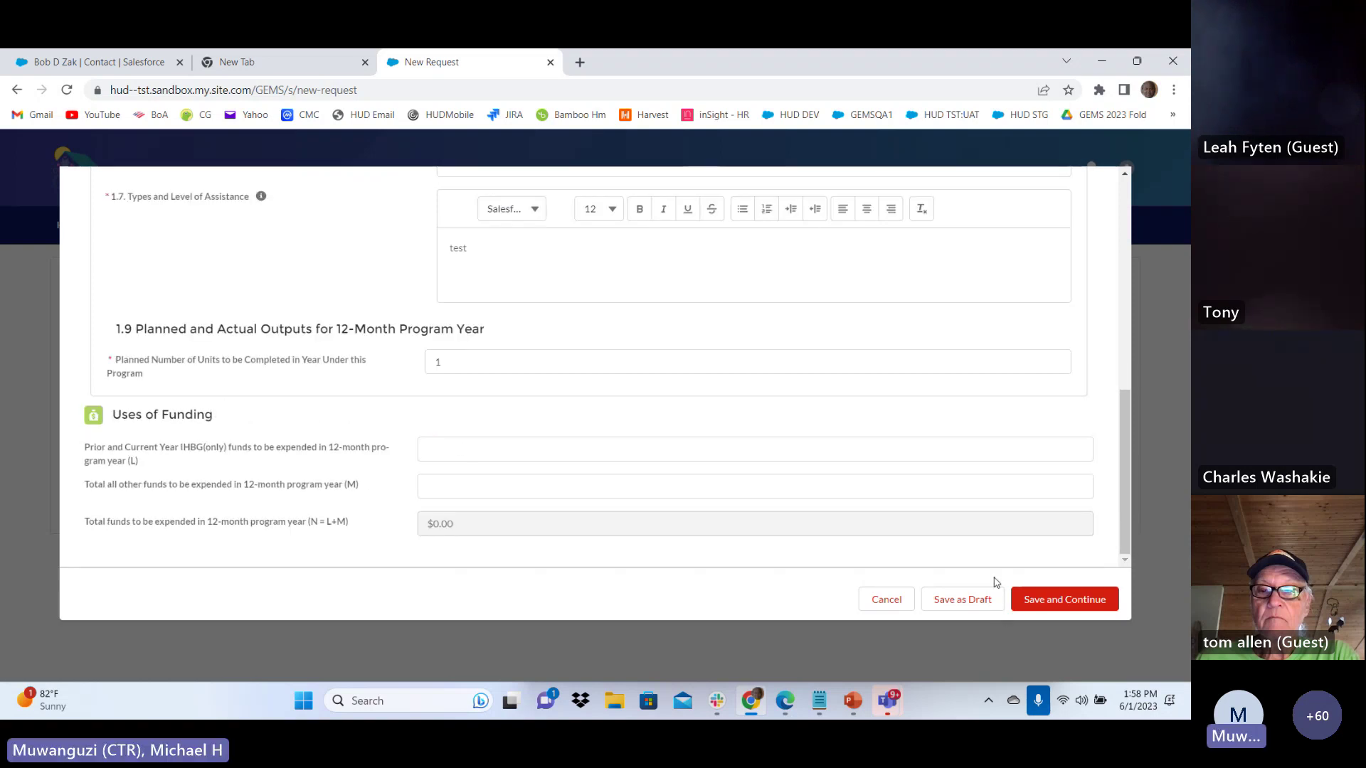
{"action": "left_click", "coordinate": [1046, 600]}
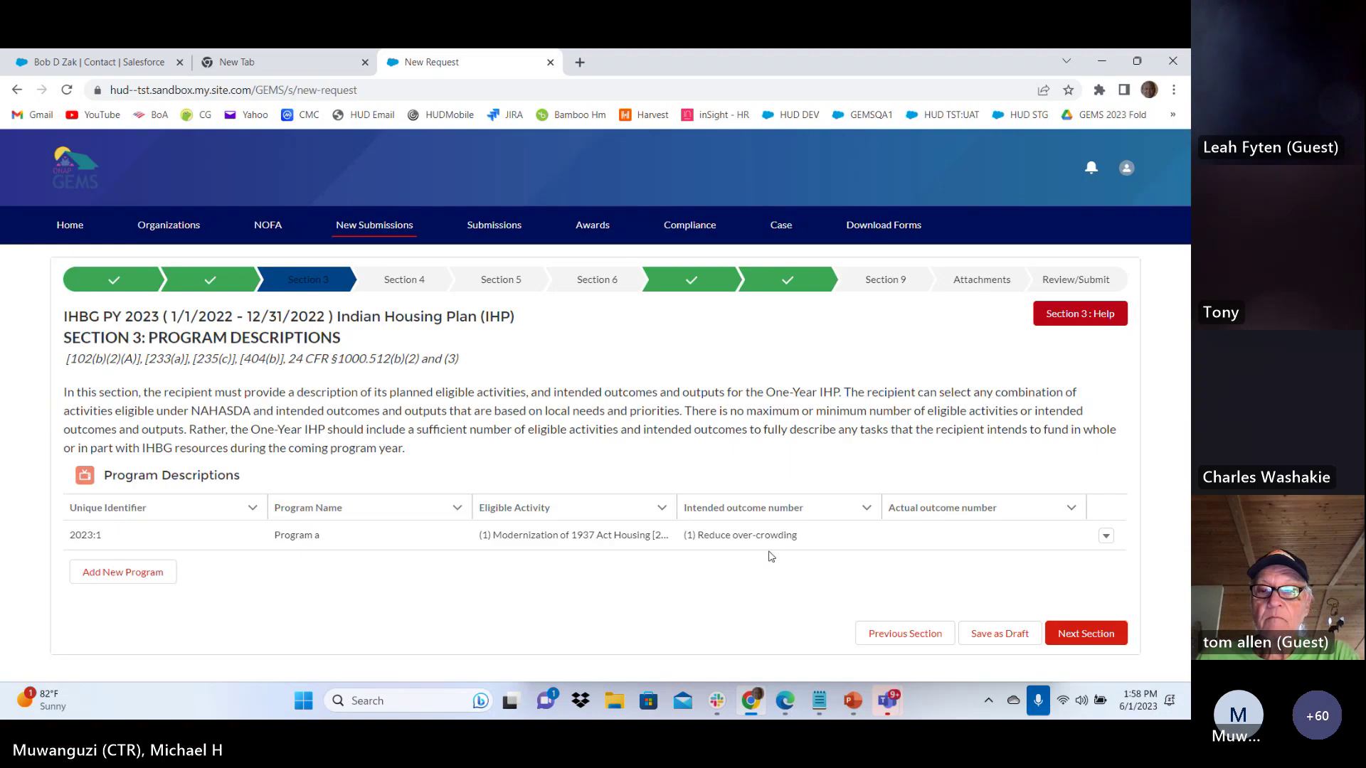
Answer both Section 4 questions on 1937 Act maintenance and demolition with 'test'
{"action": "left_click", "coordinate": [1086, 633]}
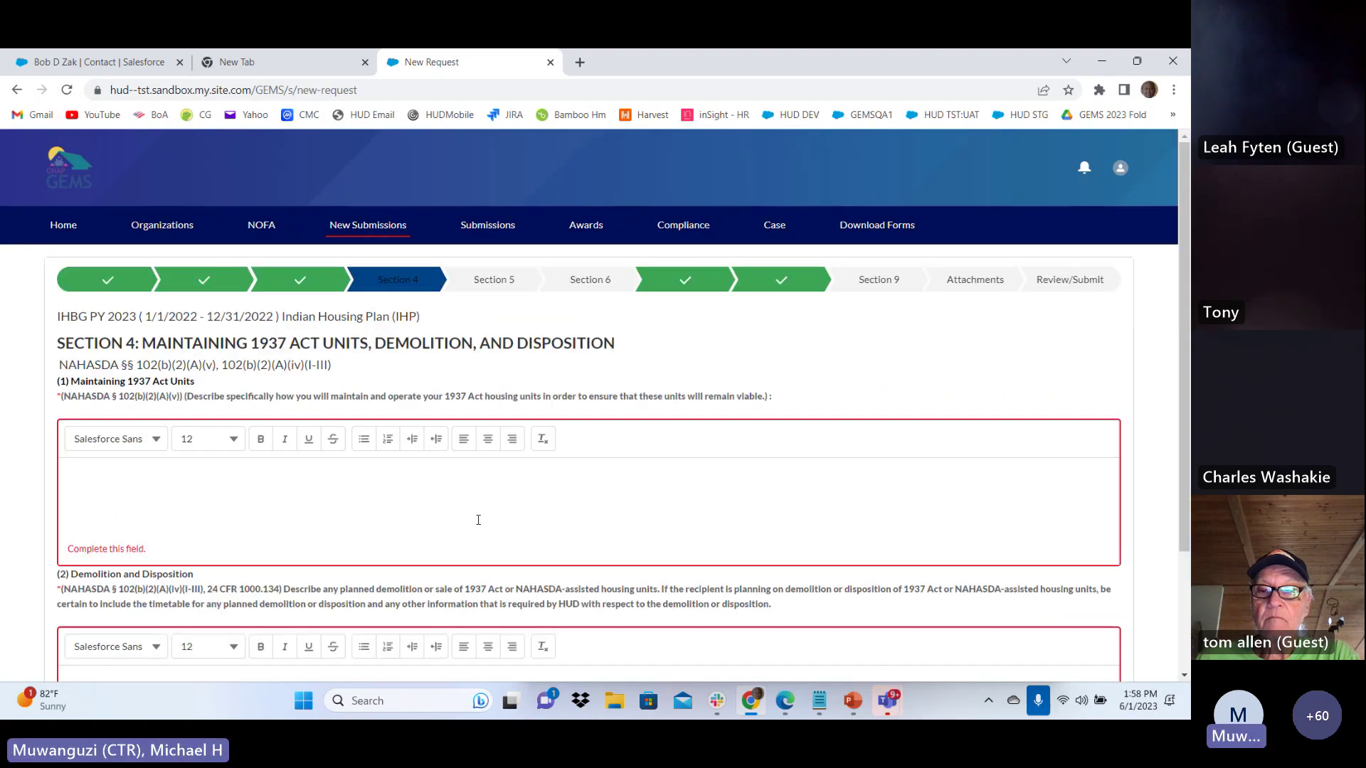
{"action": "left_click", "coordinate": [147, 507]}
{"action": "type", "text": "test"}
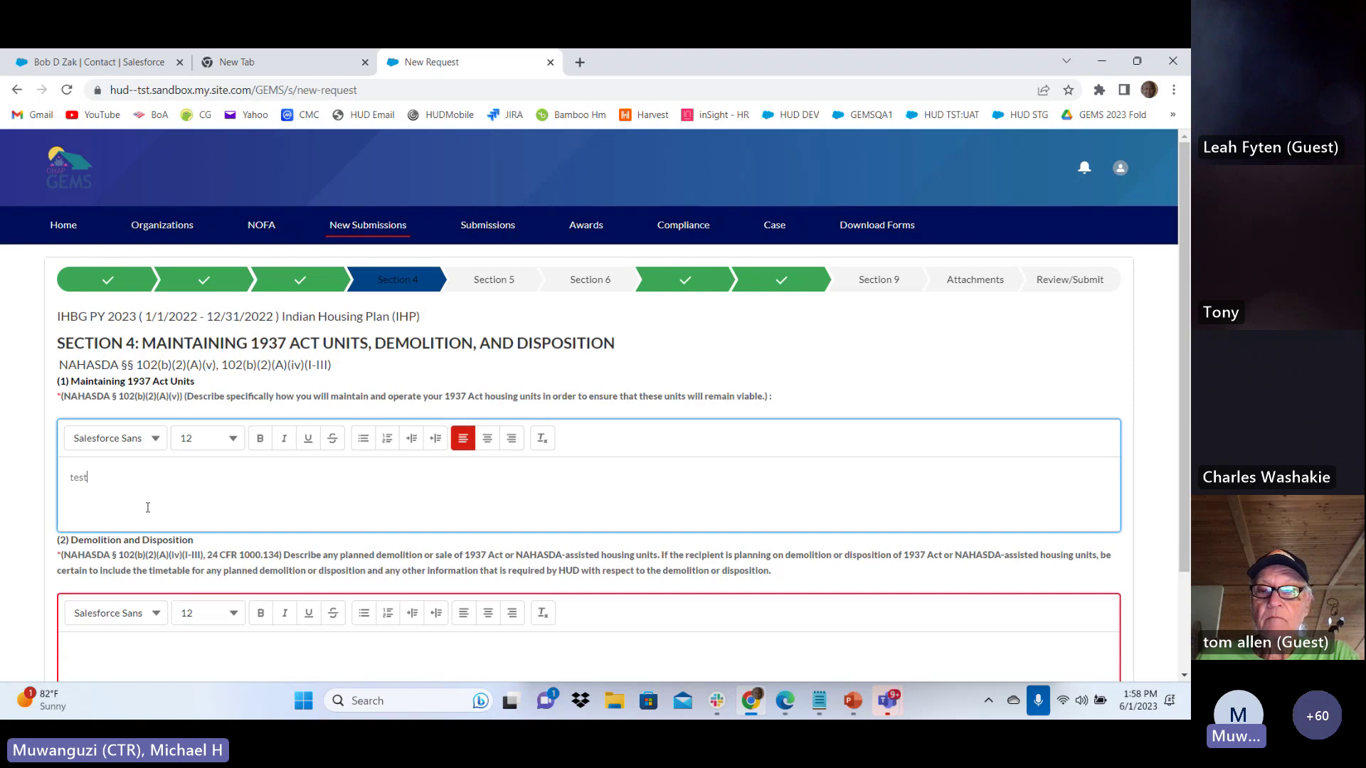
{"action": "scroll", "coordinate": [147, 505], "scroll_direction": "down", "scroll_amount": 1}
{"action": "left_click", "coordinate": [420, 559]}
{"action": "type", "text": "test"}
In Section 5 Budgets, enter 100 as IHBG funds on hand at year start
{"action": "left_click", "coordinate": [1117, 641]}
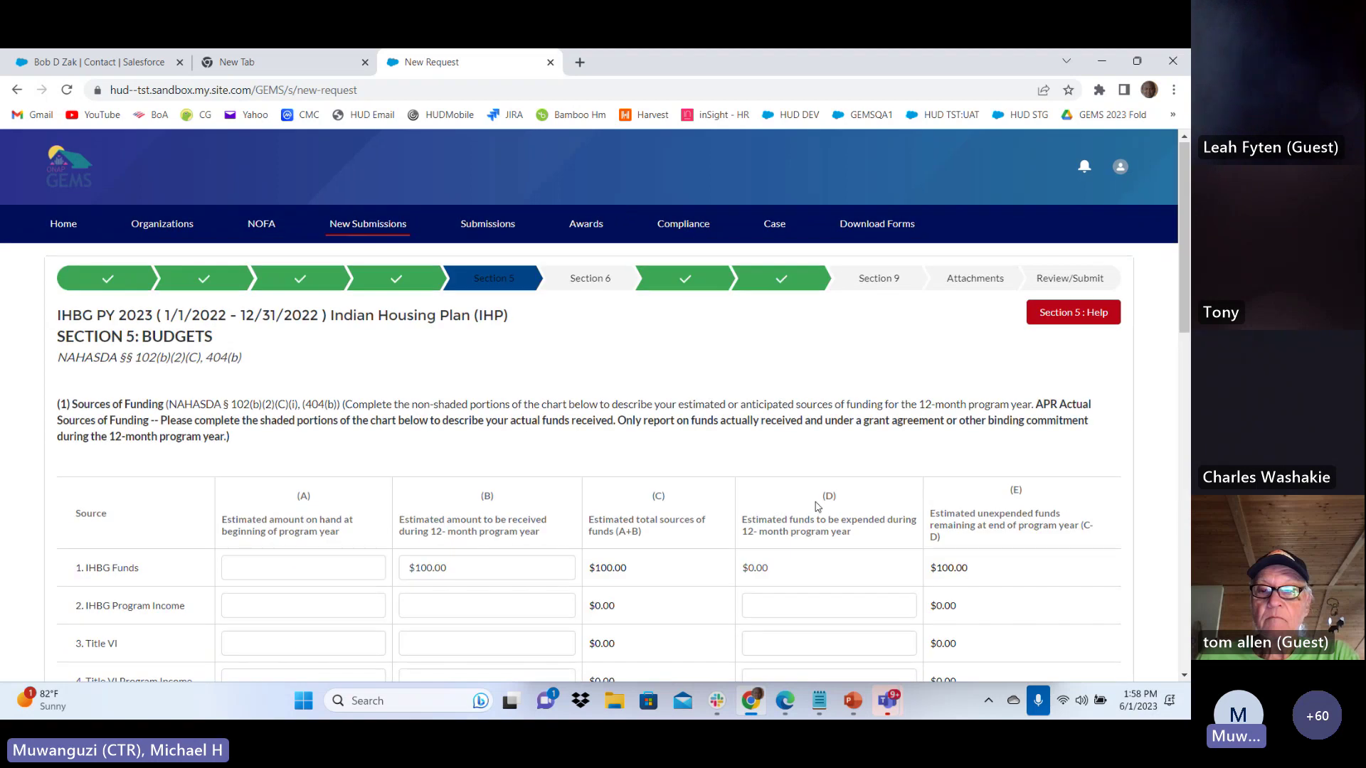
{"action": "scroll", "coordinate": [818, 507], "scroll_direction": "down", "scroll_amount": 5}
{"action": "scroll", "coordinate": [818, 506], "scroll_direction": "up", "scroll_amount": 5}
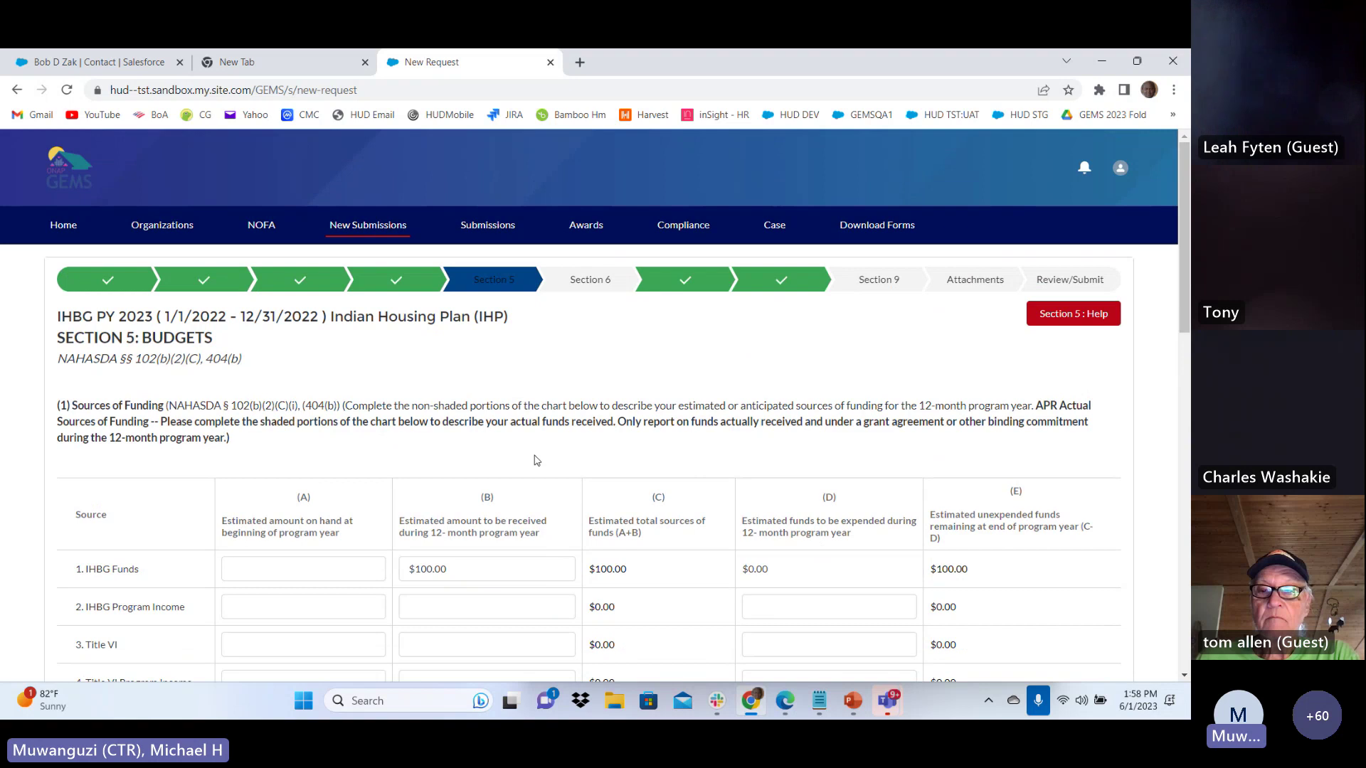
{"action": "scroll", "coordinate": [537, 461], "scroll_direction": "down", "scroll_amount": 3}
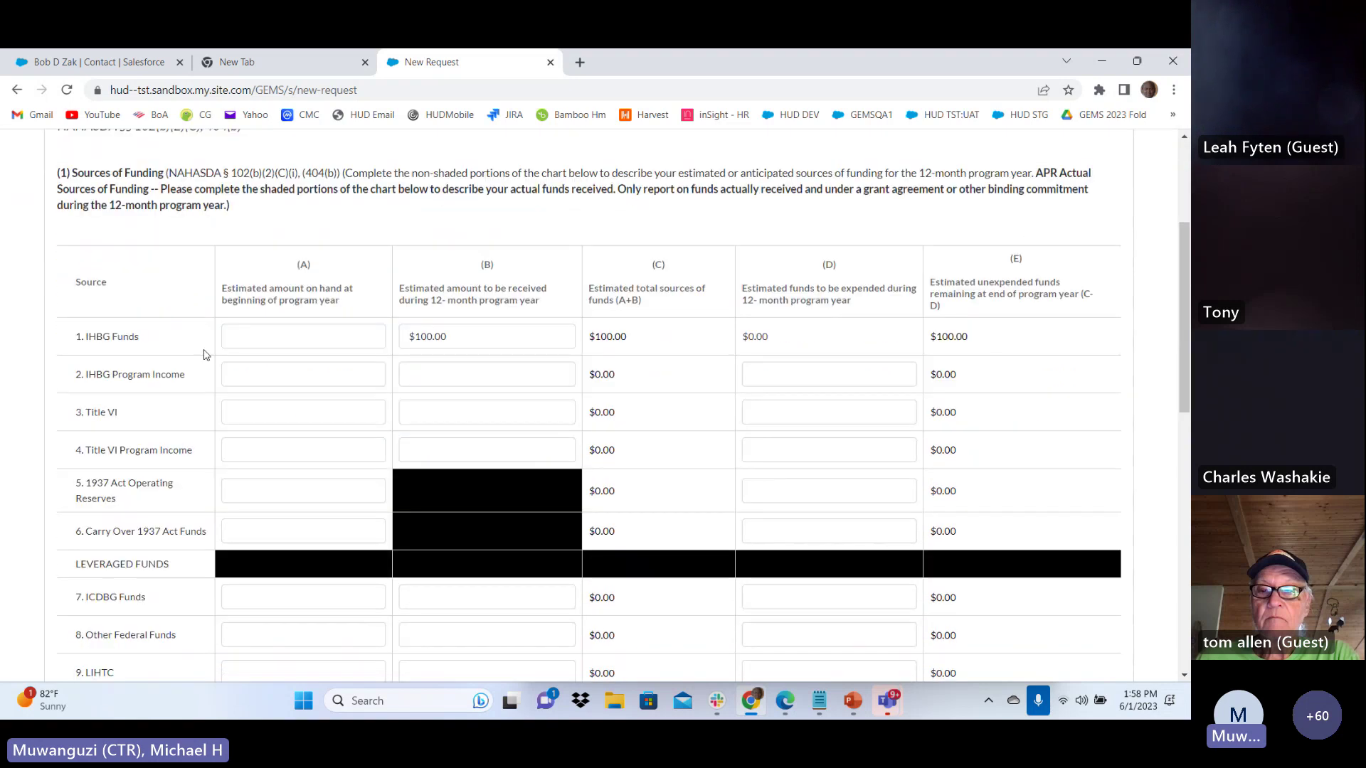
{"action": "scroll", "coordinate": [226, 286], "scroll_direction": "down", "scroll_amount": 1}
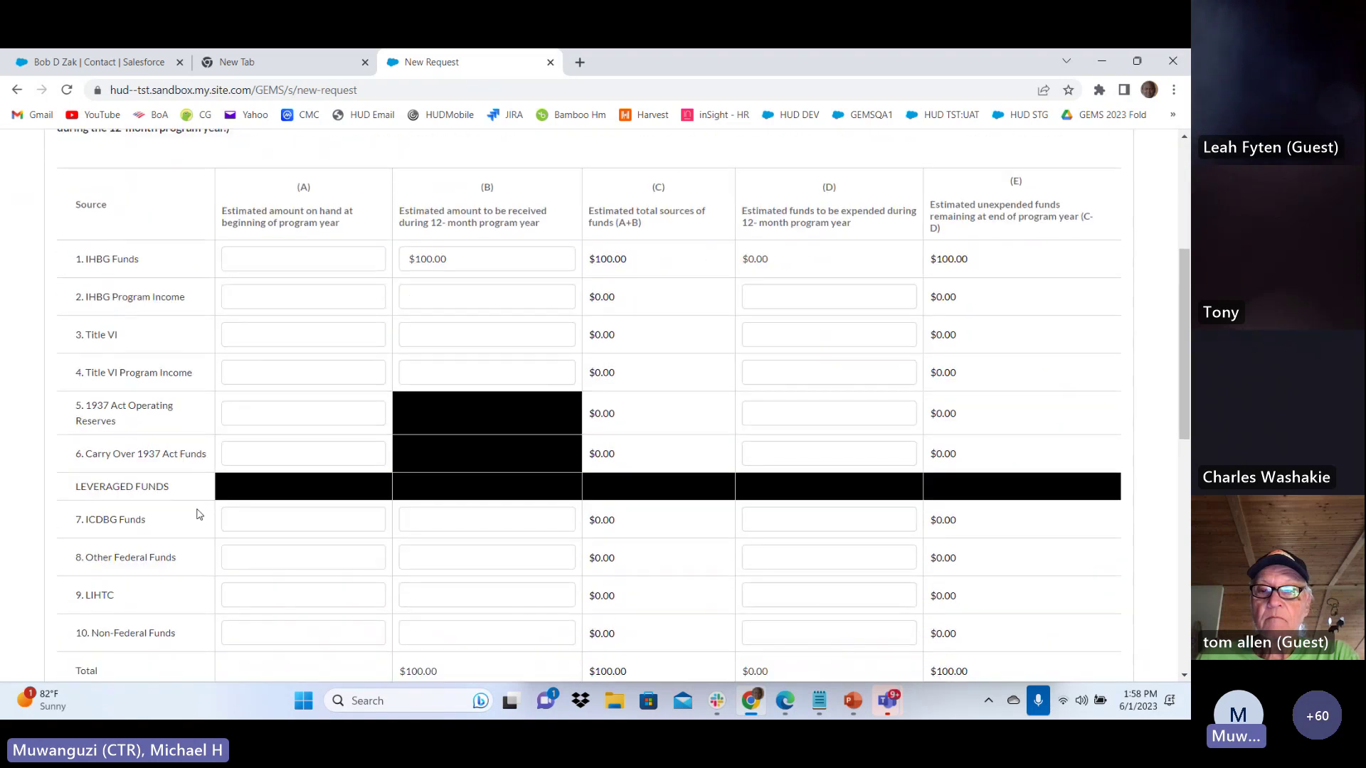
{"action": "scroll", "coordinate": [153, 434], "scroll_direction": "down", "scroll_amount": 2}
{"action": "scroll", "coordinate": [142, 359], "scroll_direction": "up", "scroll_amount": 3}
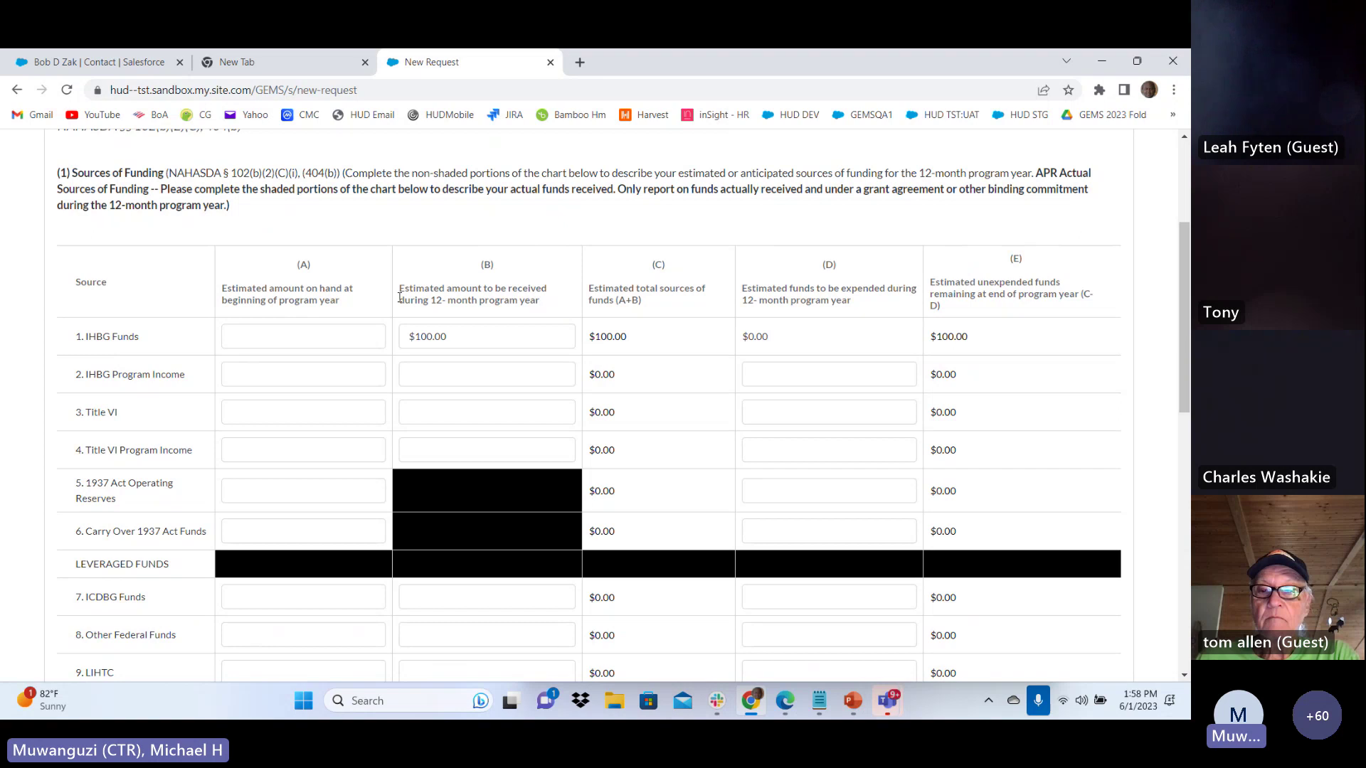
{"action": "scroll", "coordinate": [647, 285], "scroll_direction": "down", "scroll_amount": 9}
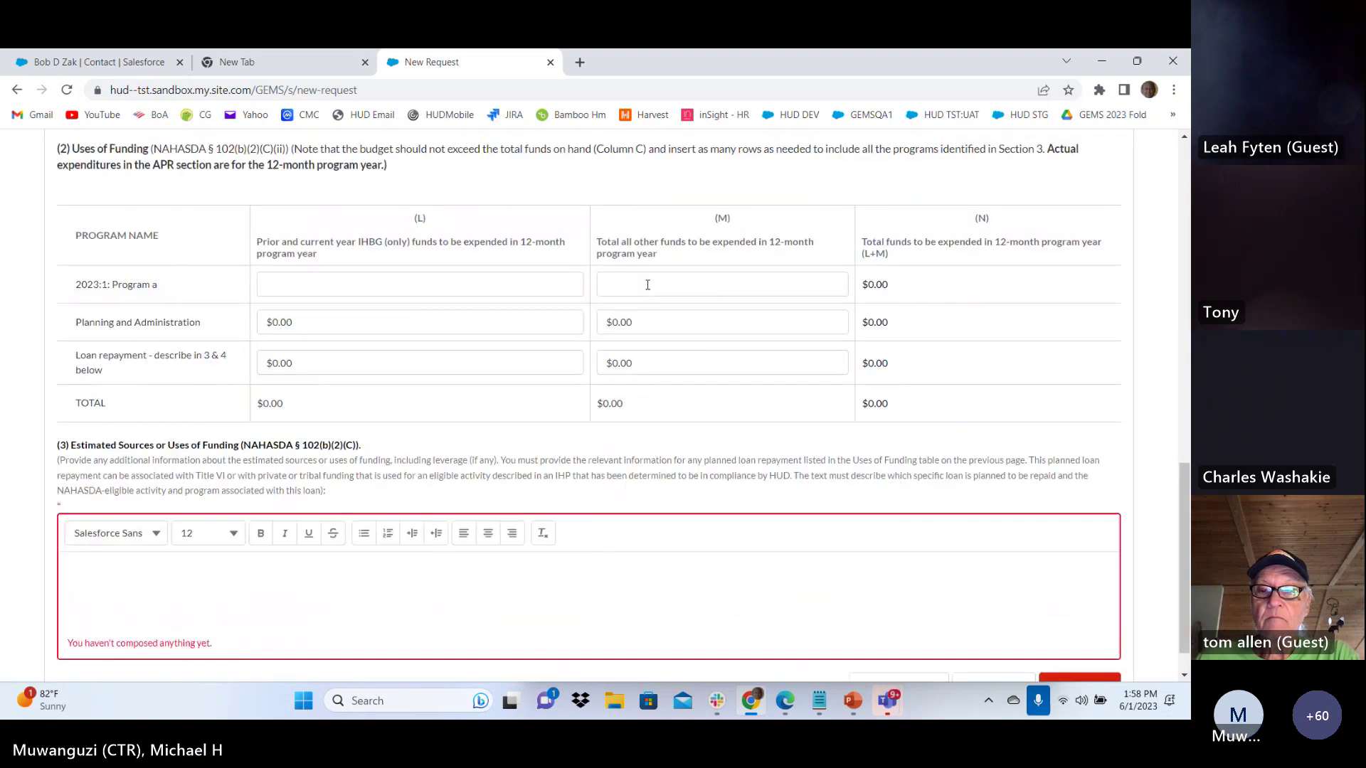
{"action": "scroll", "coordinate": [648, 285], "scroll_direction": "down", "scroll_amount": 1}
{"action": "left_click", "coordinate": [277, 544]}
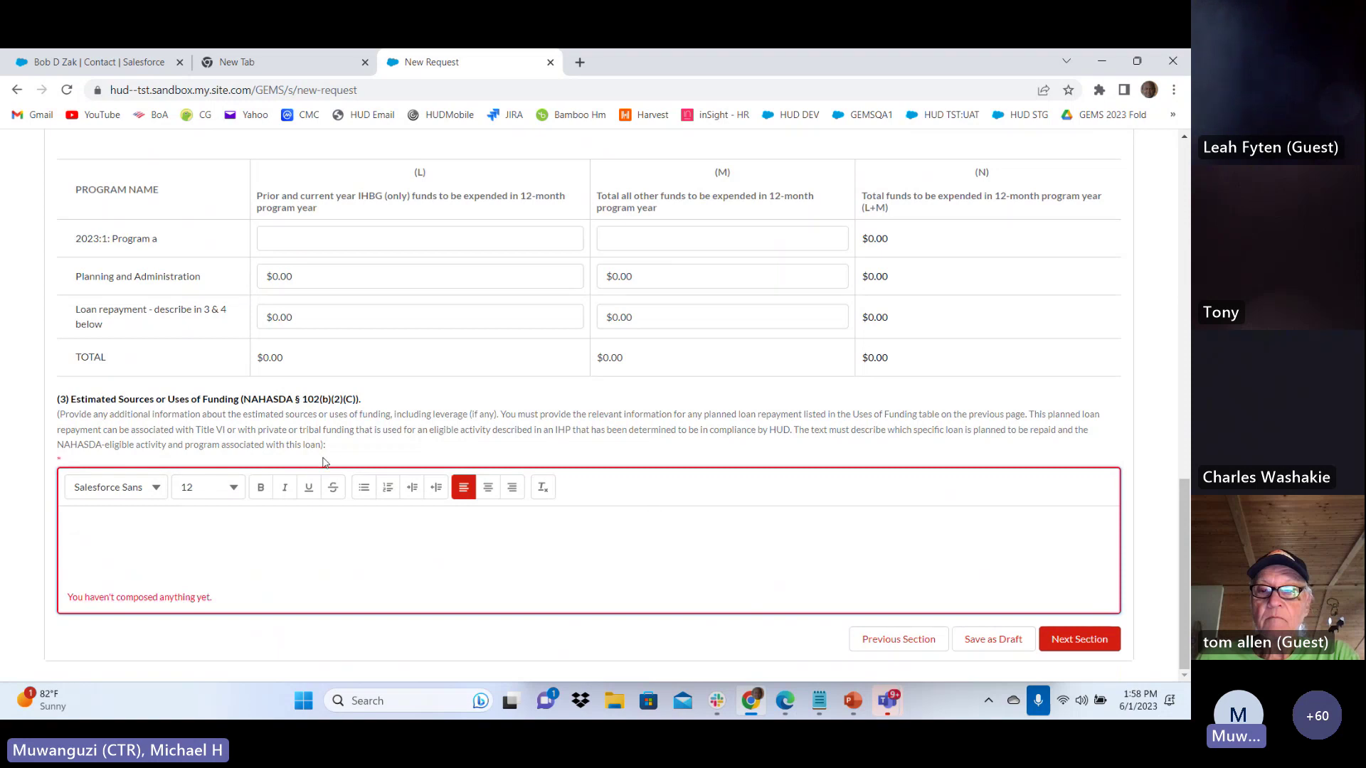
{"action": "scroll", "coordinate": [306, 430], "scroll_direction": "up", "scroll_amount": 5}
{"action": "scroll", "coordinate": [306, 413], "scroll_direction": "up", "scroll_amount": 8}
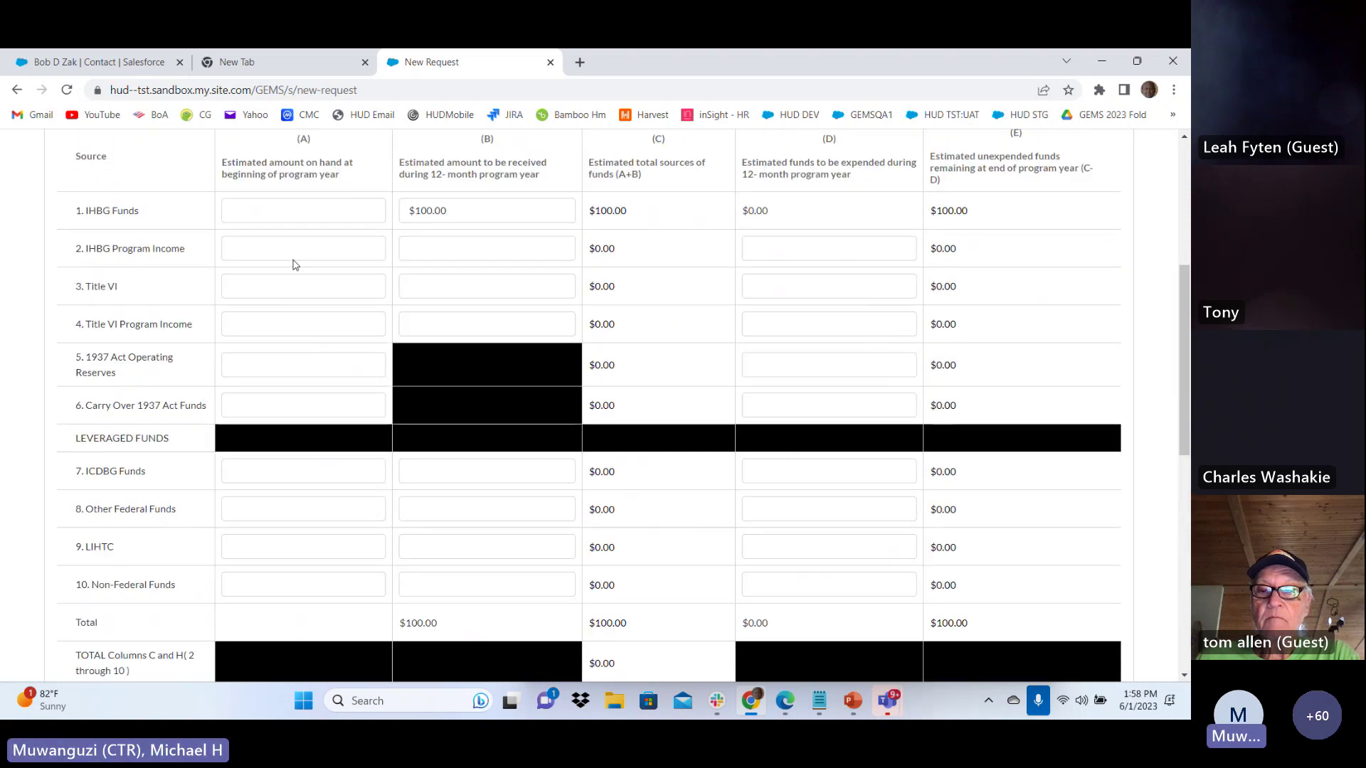
{"action": "left_click", "coordinate": [257, 209]}
{"action": "type", "text": "100"}
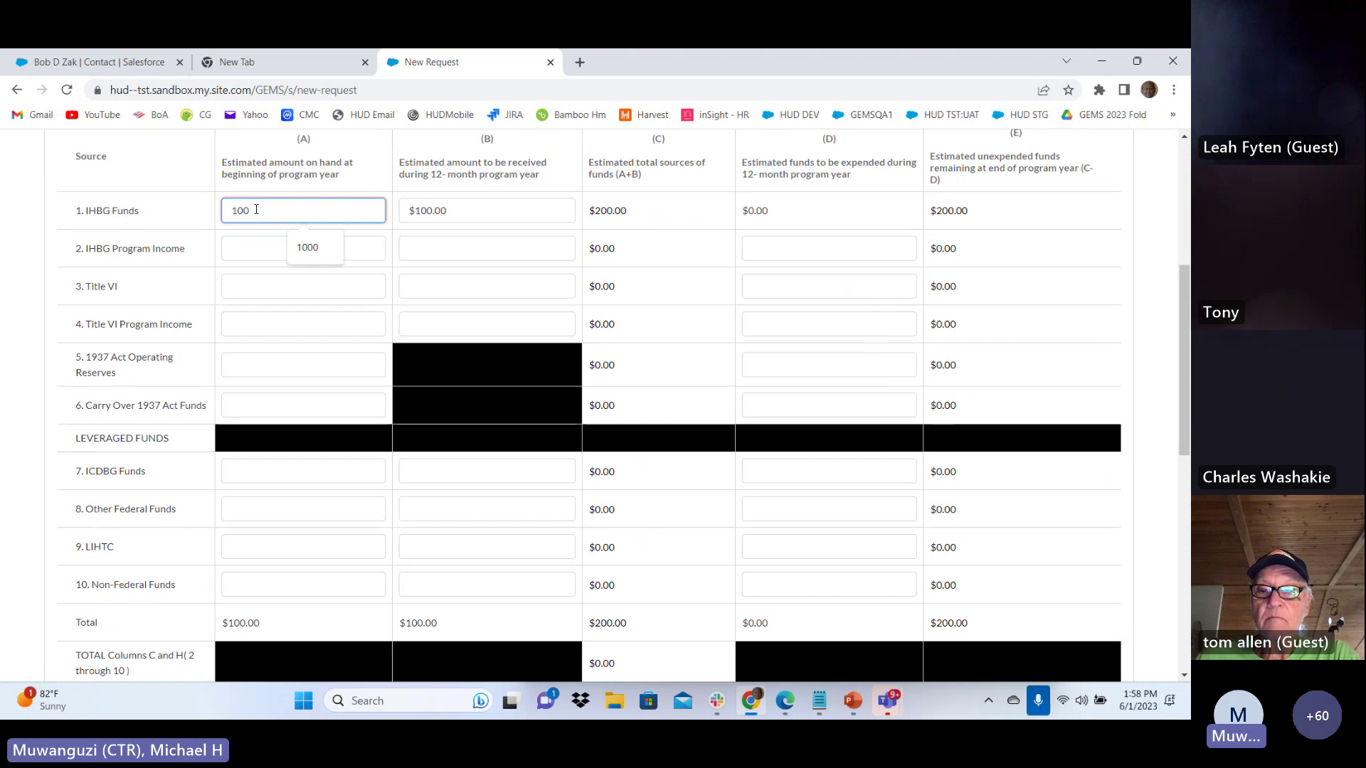
Leave Program a's spending blank, enter 'test' for estimated sources or uses, and continue
{"action": "scroll", "coordinate": [311, 270], "scroll_direction": "down", "scroll_amount": 10}
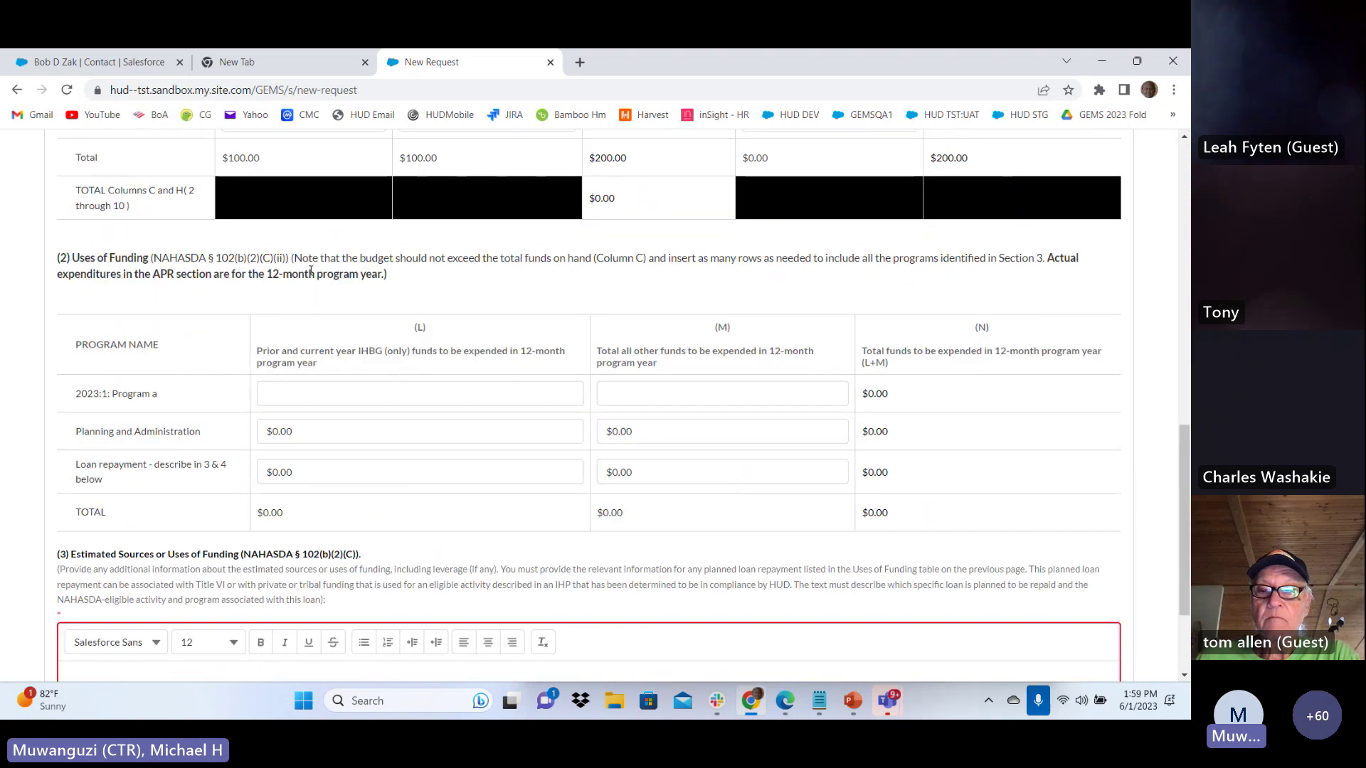
{"action": "left_click", "coordinate": [270, 394]}
{"action": "type", "text": "1000"}
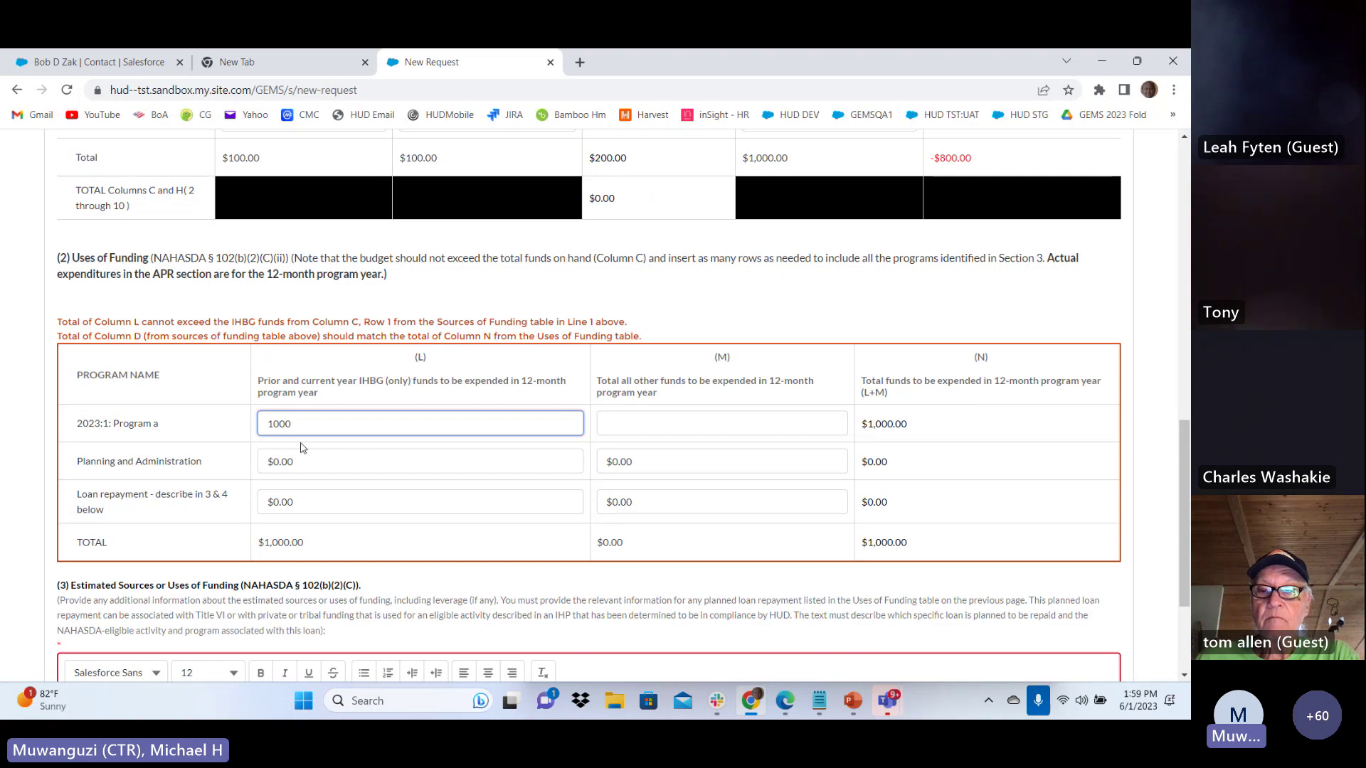
{"action": "key", "text": "BackSpace"}
{"action": "key", "text": "BackSpace"}
{"action": "key", "text": "BackSpace"}
{"action": "key", "text": "BackSpace"}
{"action": "scroll", "coordinate": [299, 437], "scroll_direction": "down", "scroll_amount": 2}
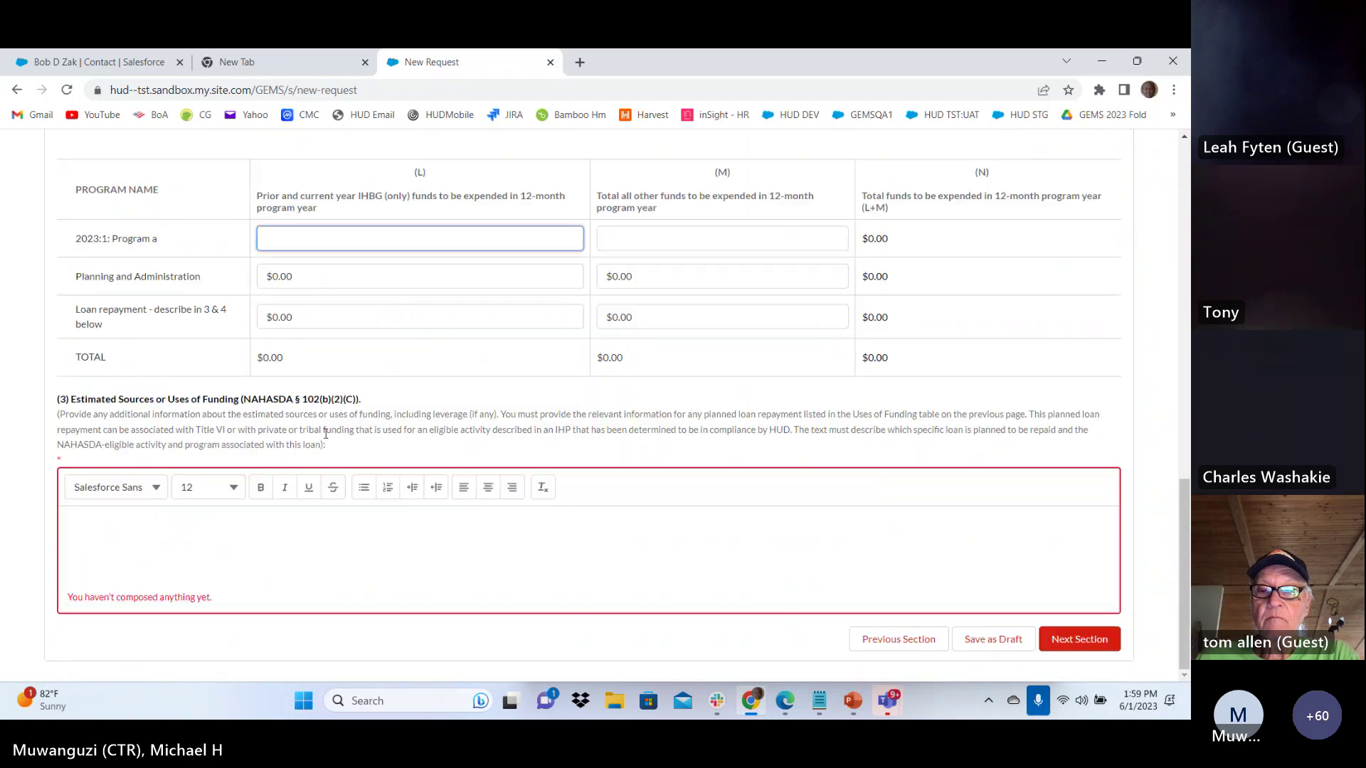
{"action": "left_click", "coordinate": [167, 538]}
{"action": "type", "text": "test"}
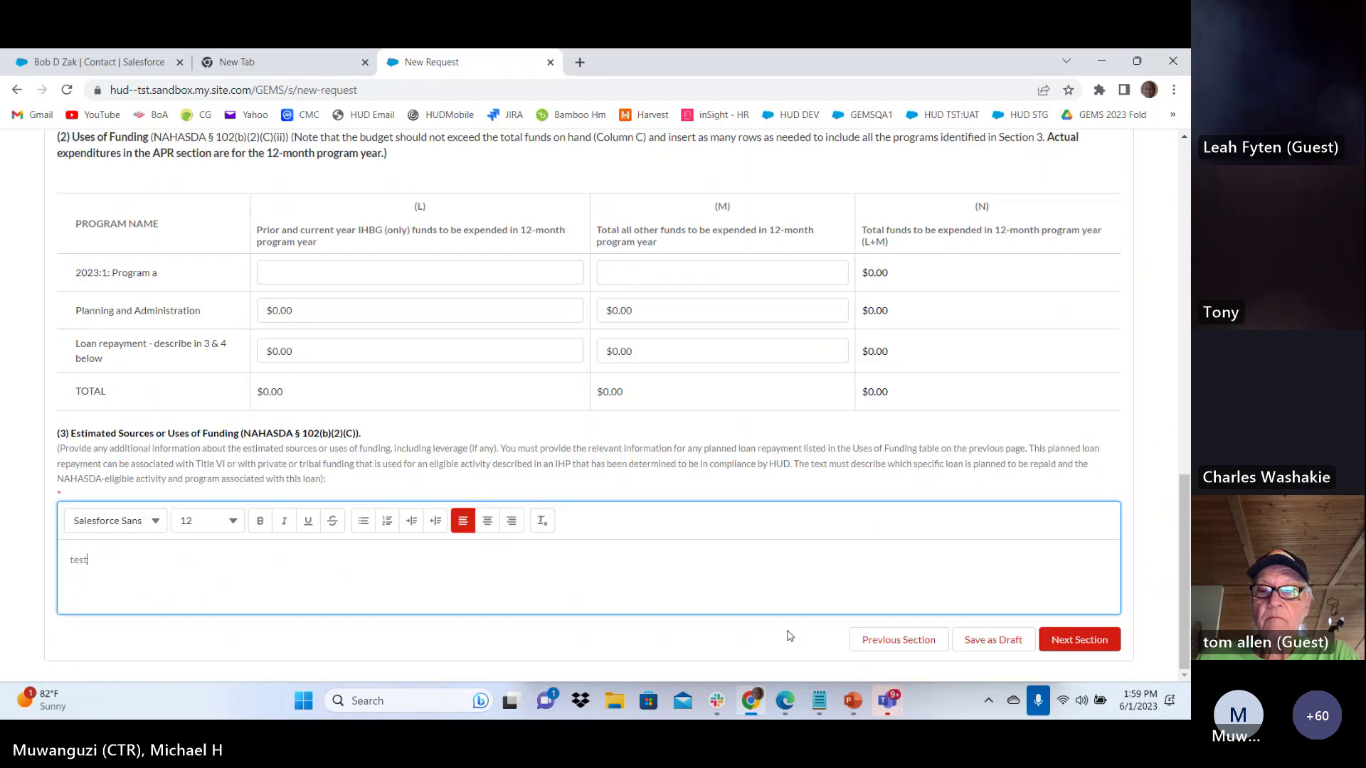
{"action": "left_click", "coordinate": [1079, 639]}
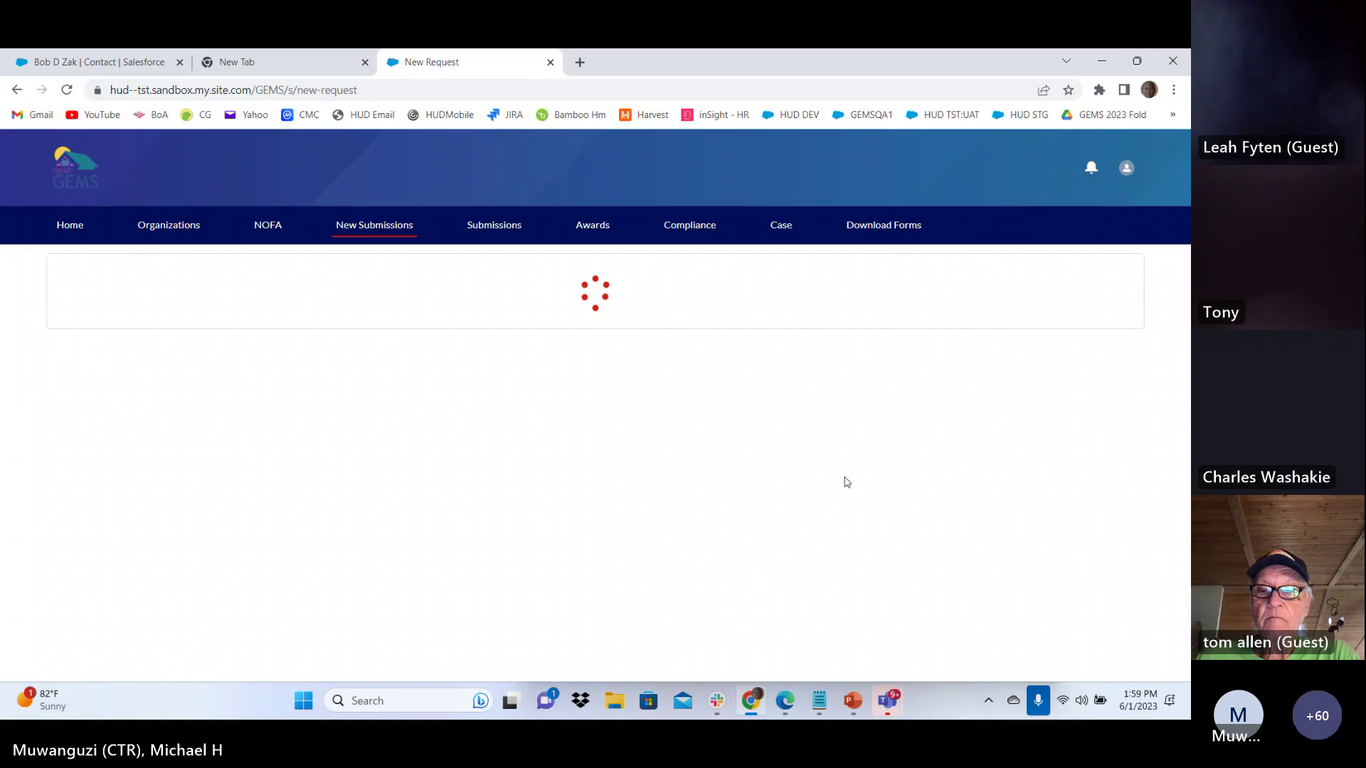
Answer the useful life affordability period and model housing activities questions with 'test'
{"action": "left_click", "coordinate": [377, 559]}
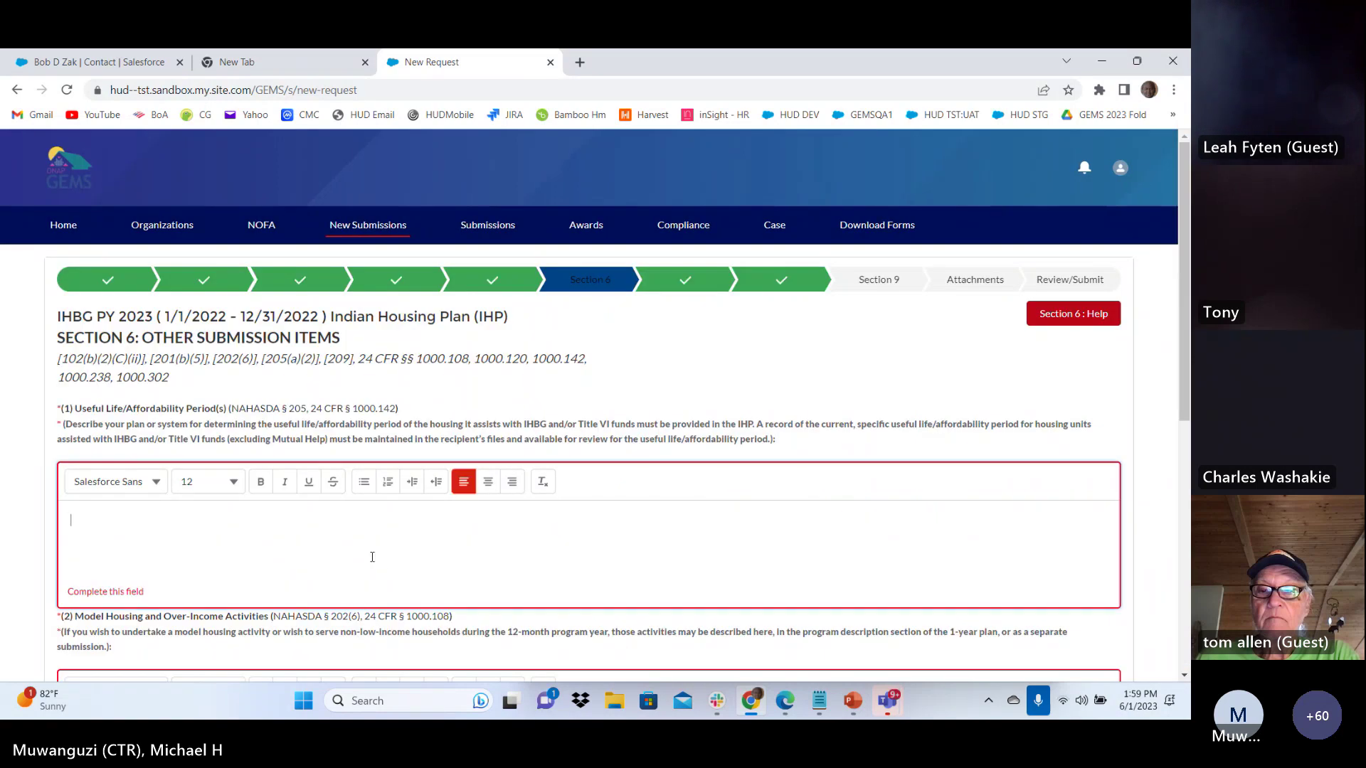
{"action": "type", "text": "test"}
{"action": "scroll", "coordinate": [372, 557], "scroll_direction": "down", "scroll_amount": 3}
{"action": "scroll", "coordinate": [335, 525], "scroll_direction": "up", "scroll_amount": 3}
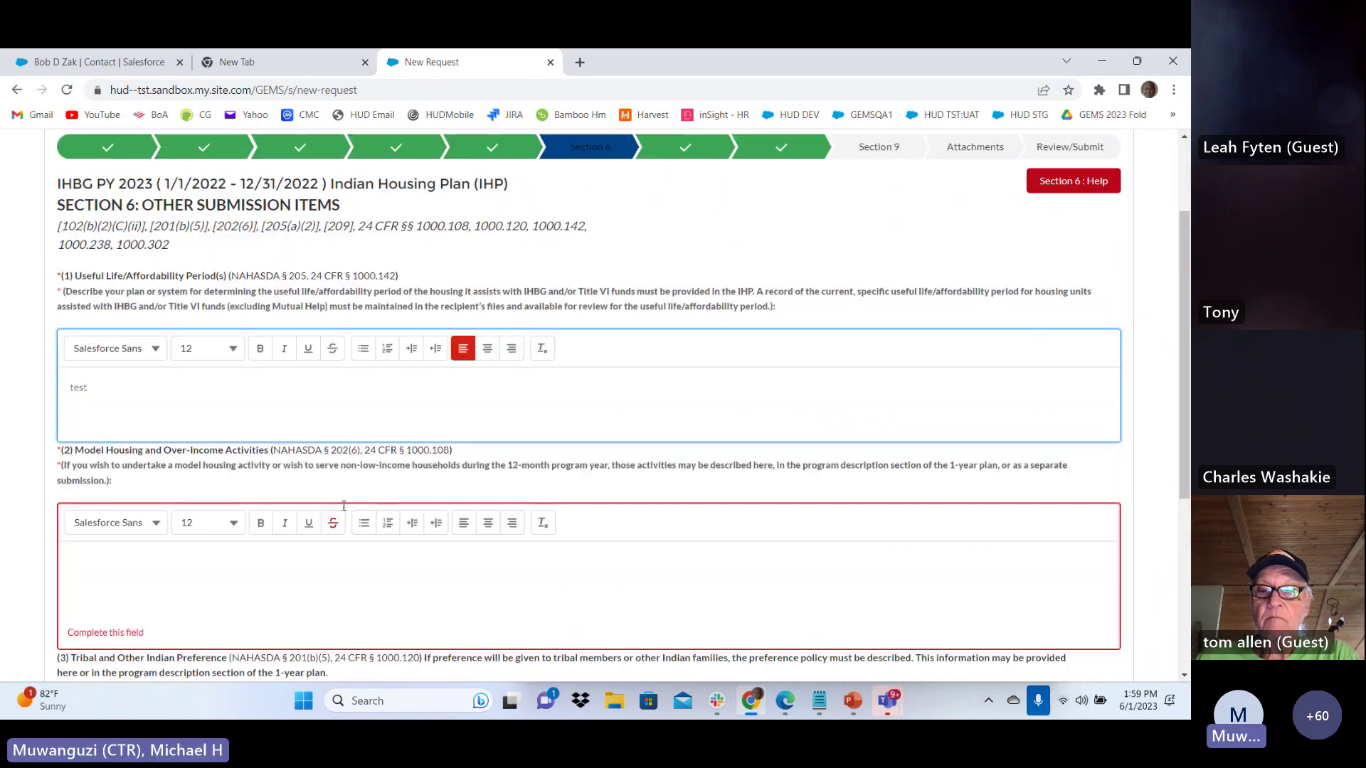
{"action": "scroll", "coordinate": [226, 406], "scroll_direction": "down", "scroll_amount": 4}
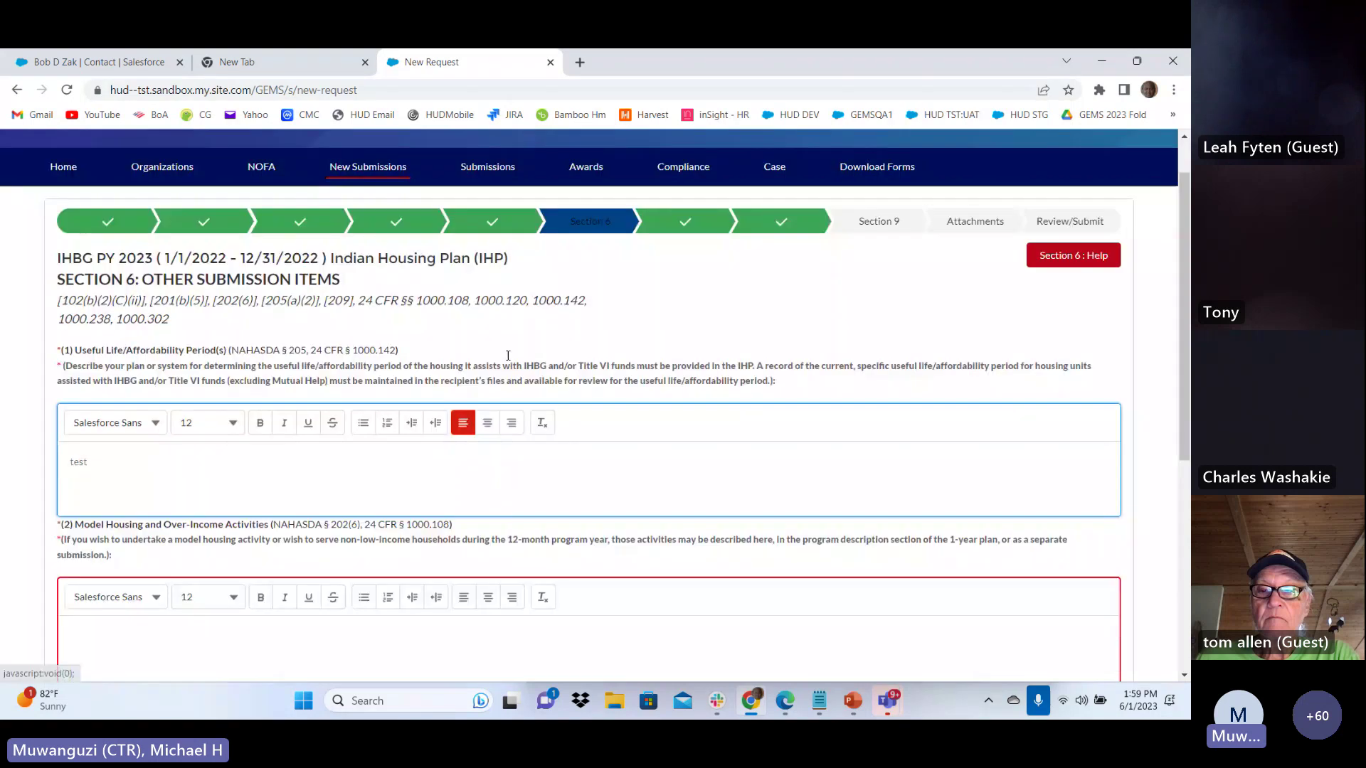
{"action": "left_click", "coordinate": [226, 405]}
{"action": "type", "text": "test"}
Set the tribal preference policy answer to Yes and describe it as 't'
{"action": "scroll", "coordinate": [180, 397], "scroll_direction": "down", "scroll_amount": 2}
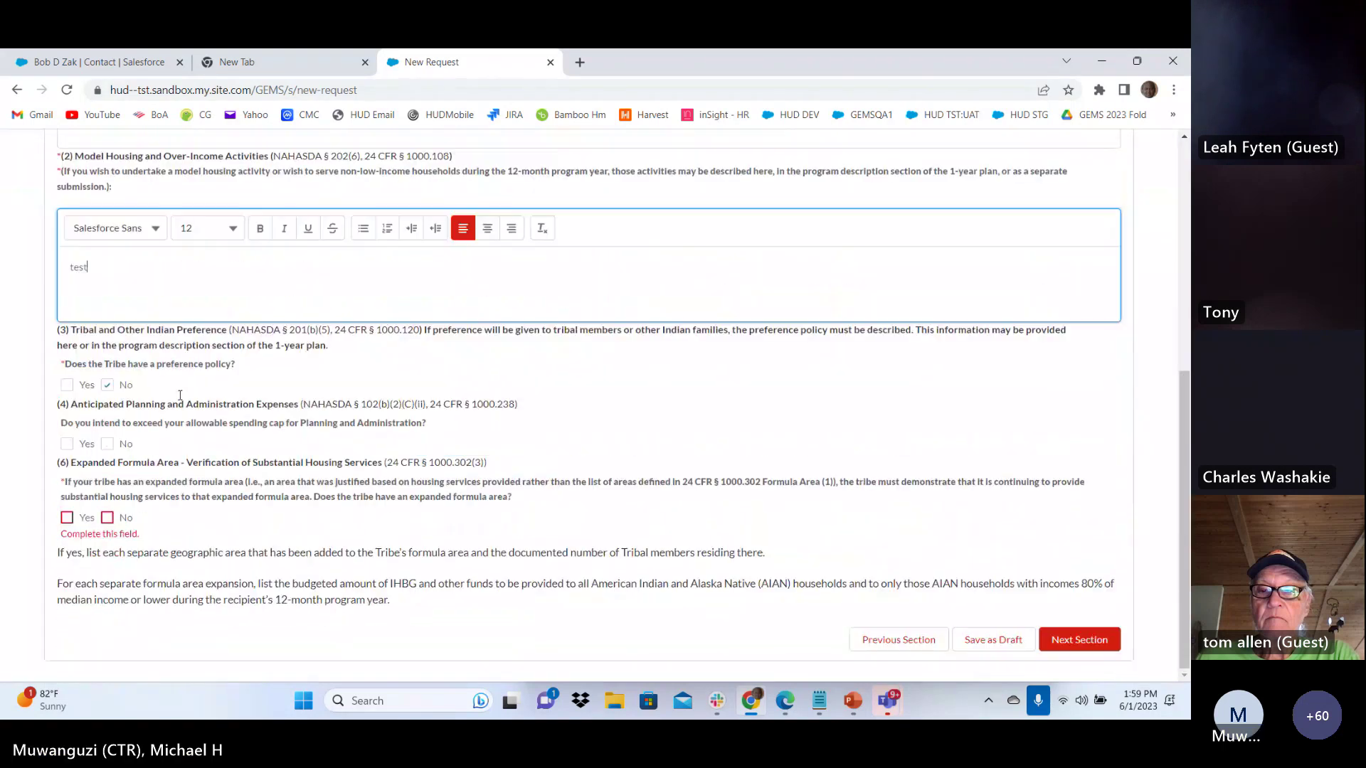
{"action": "left_click", "coordinate": [71, 385]}
{"action": "left_click", "coordinate": [109, 386]}
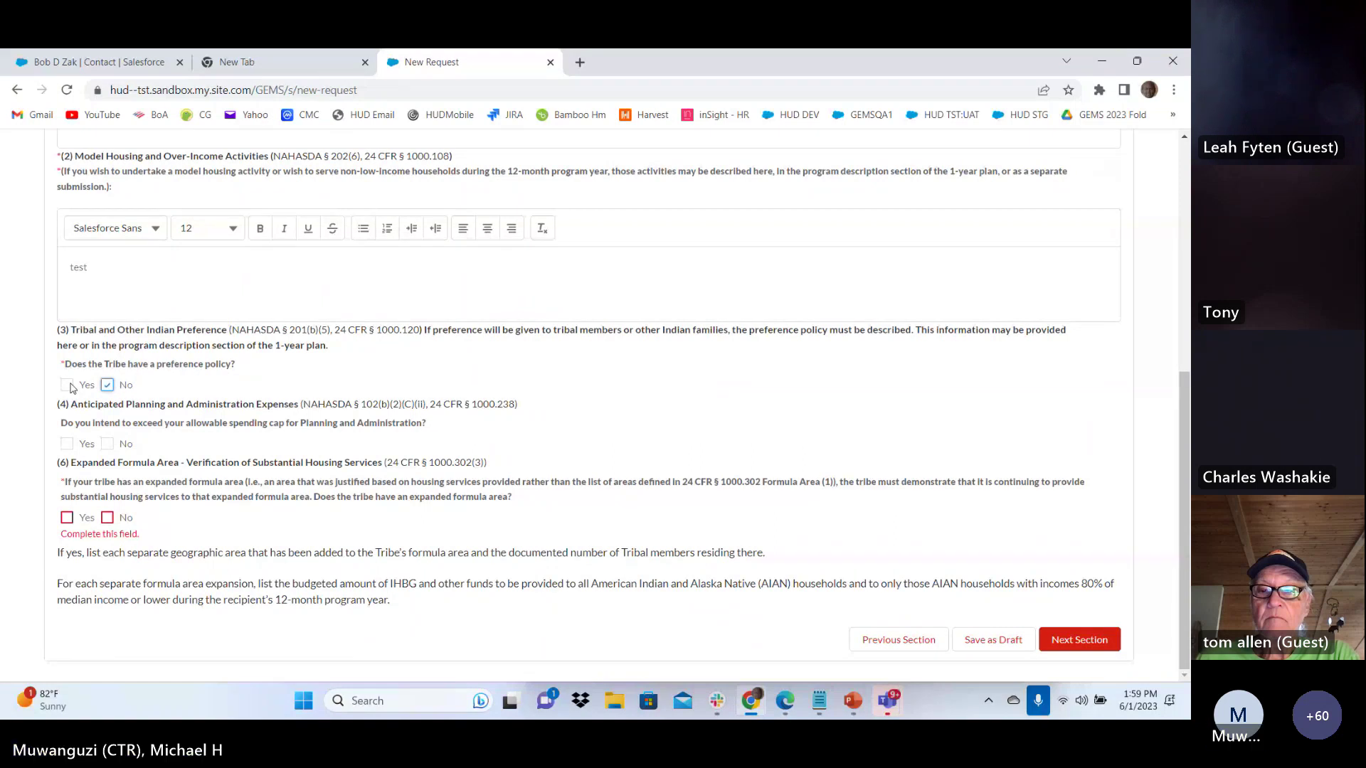
{"action": "left_click", "coordinate": [68, 385]}
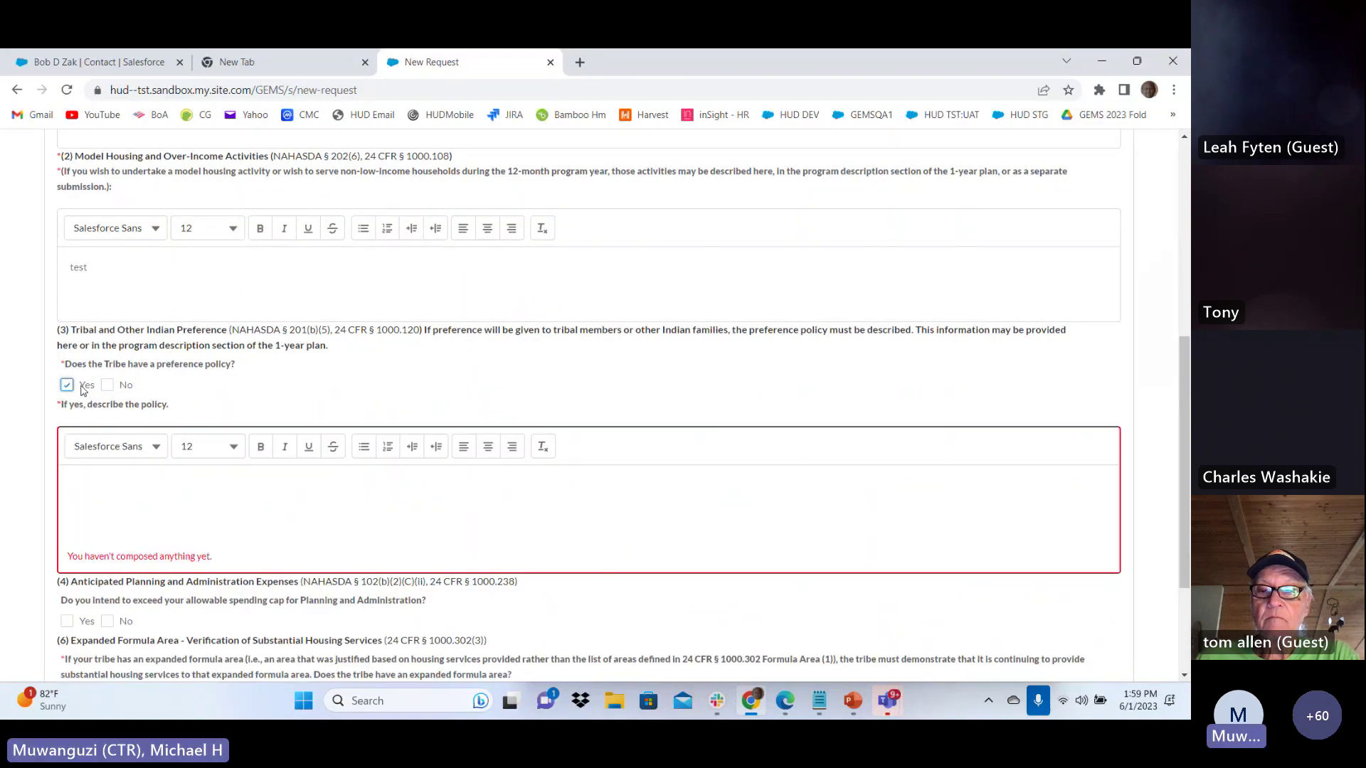
{"action": "left_click", "coordinate": [107, 385]}
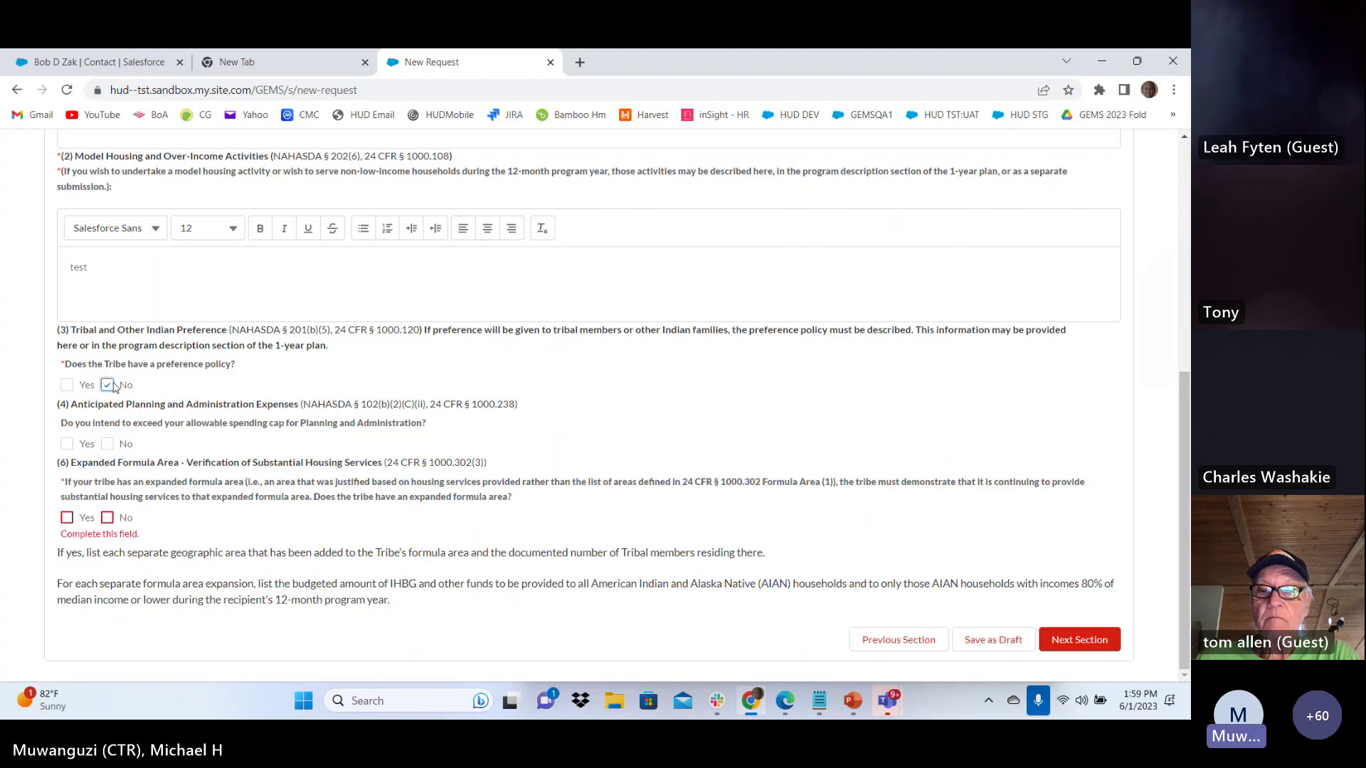
{"action": "left_click", "coordinate": [68, 386]}
{"action": "left_click", "coordinate": [108, 486]}
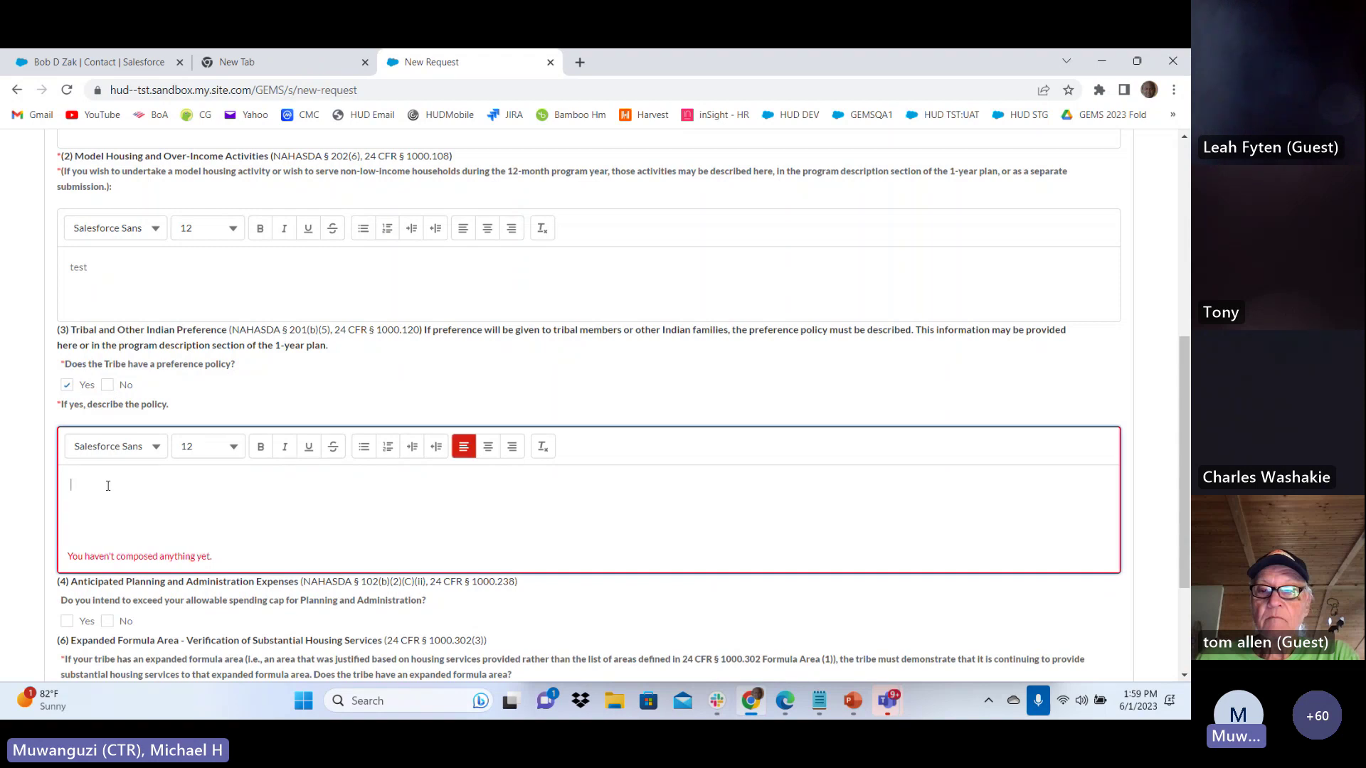
{"action": "type", "text": "test"}
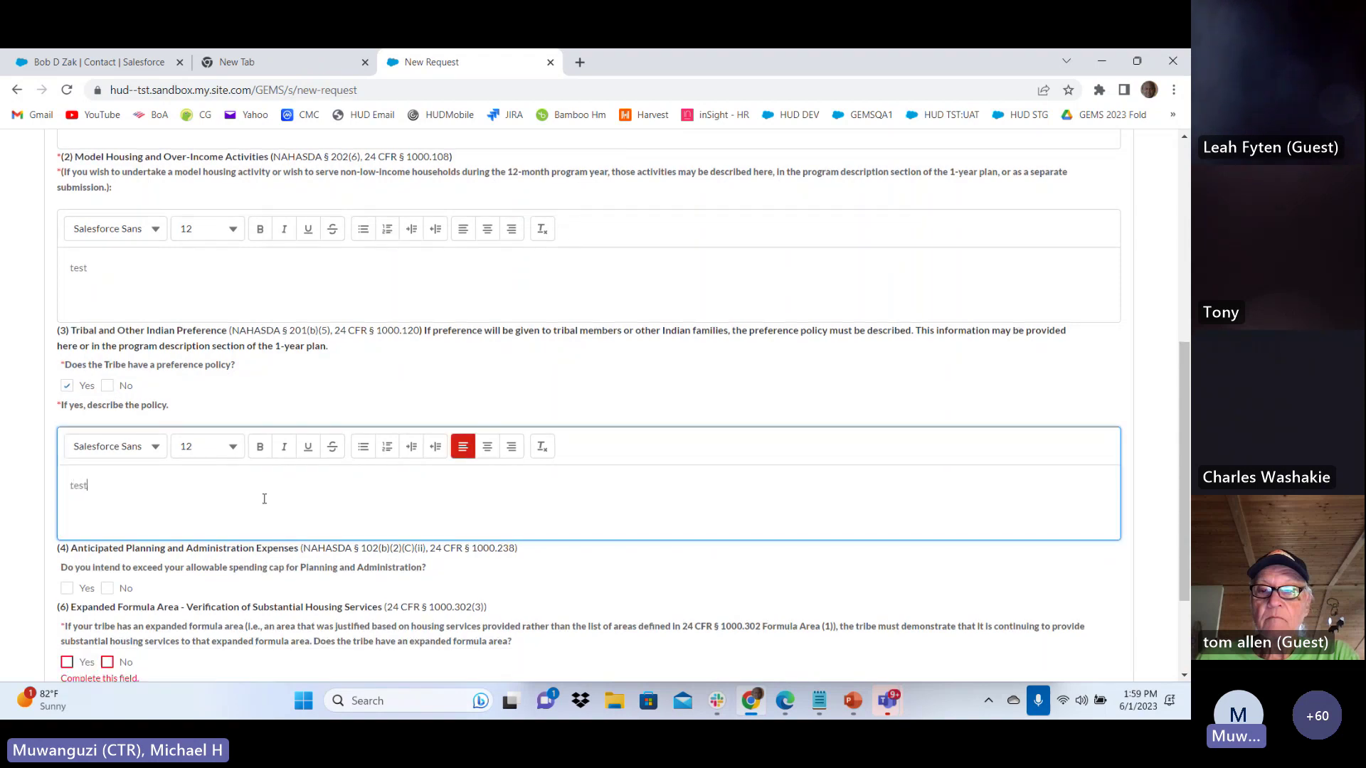
Answer No on exceeding the planning cap and Yes on having an expanded formula area
{"action": "scroll", "coordinate": [264, 499], "scroll_direction": "down", "scroll_amount": 2}
{"action": "left_click", "coordinate": [107, 444]}
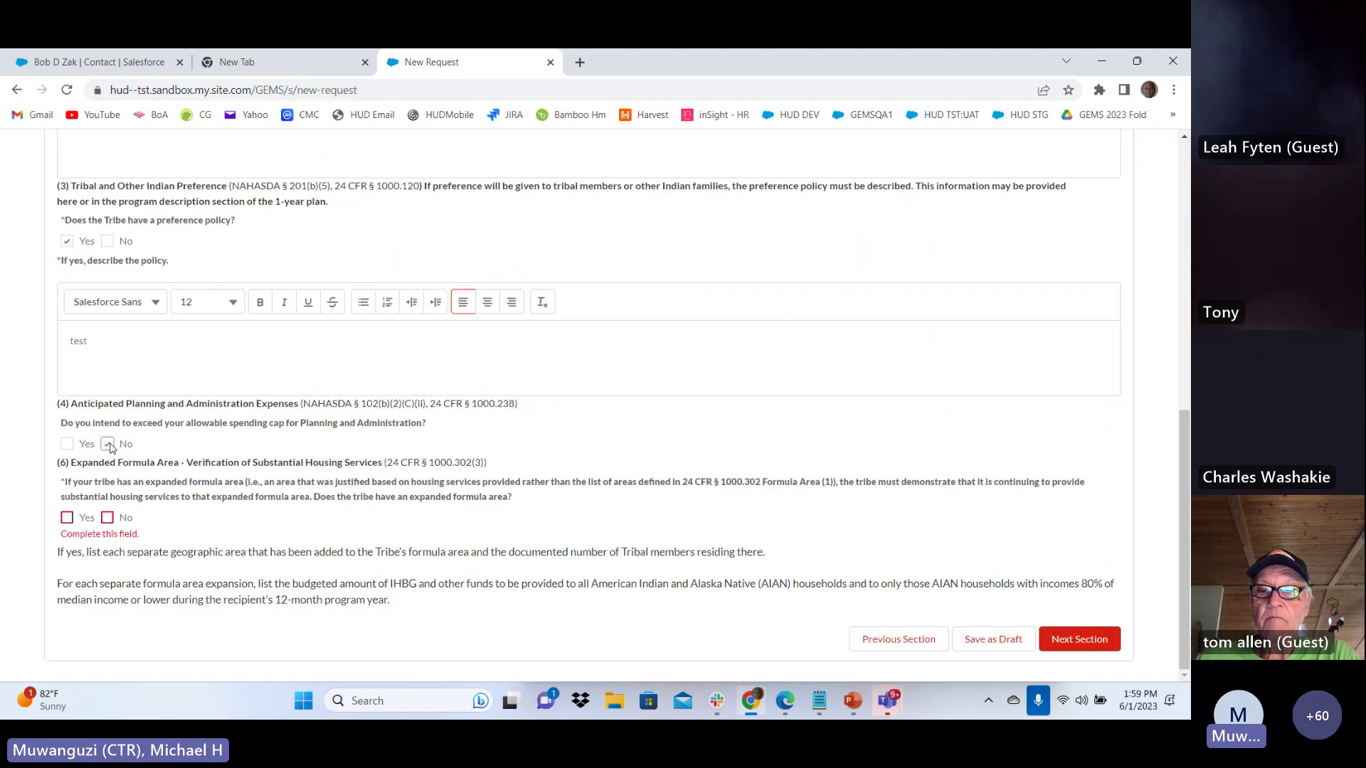
{"action": "left_click", "coordinate": [107, 519]}
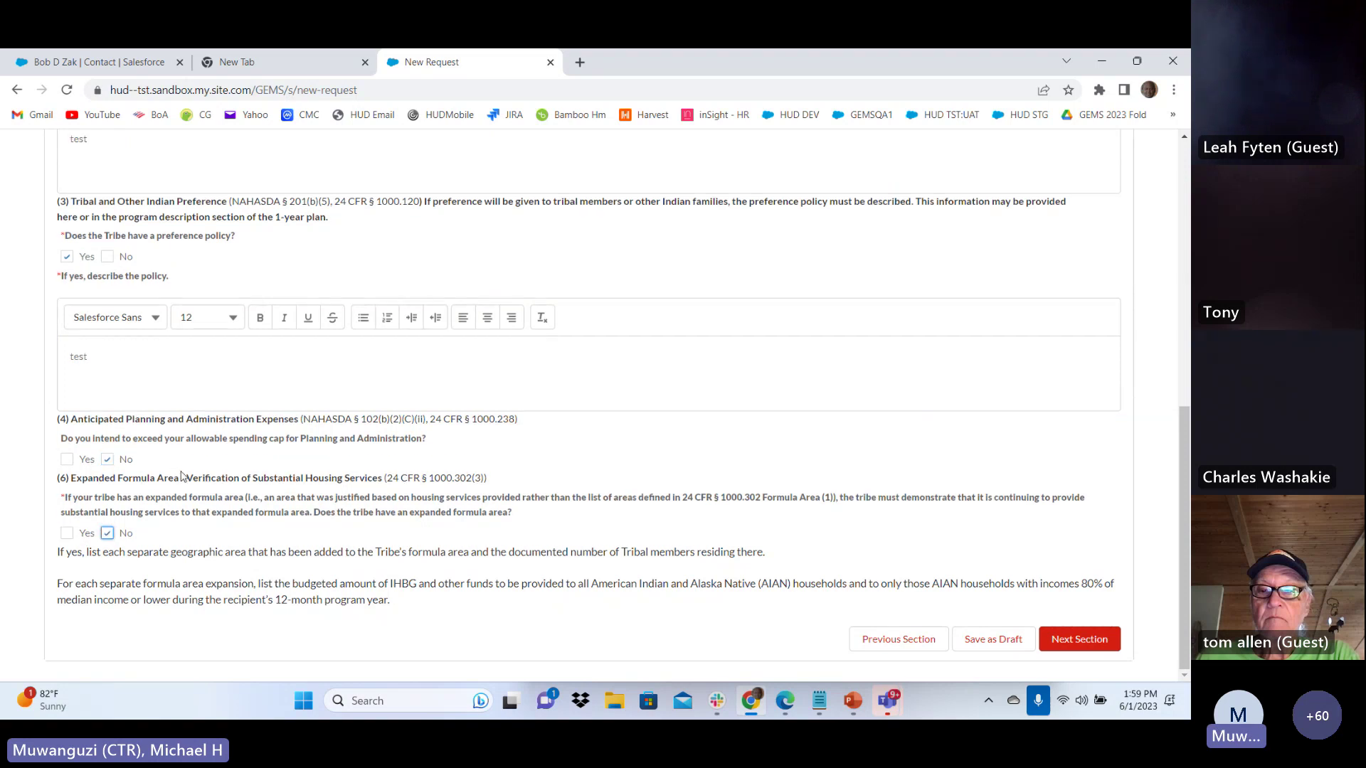
{"action": "scroll", "coordinate": [182, 475], "scroll_direction": "down", "scroll_amount": 1}
{"action": "left_click", "coordinate": [66, 478]}
{"action": "left_click", "coordinate": [110, 601]}
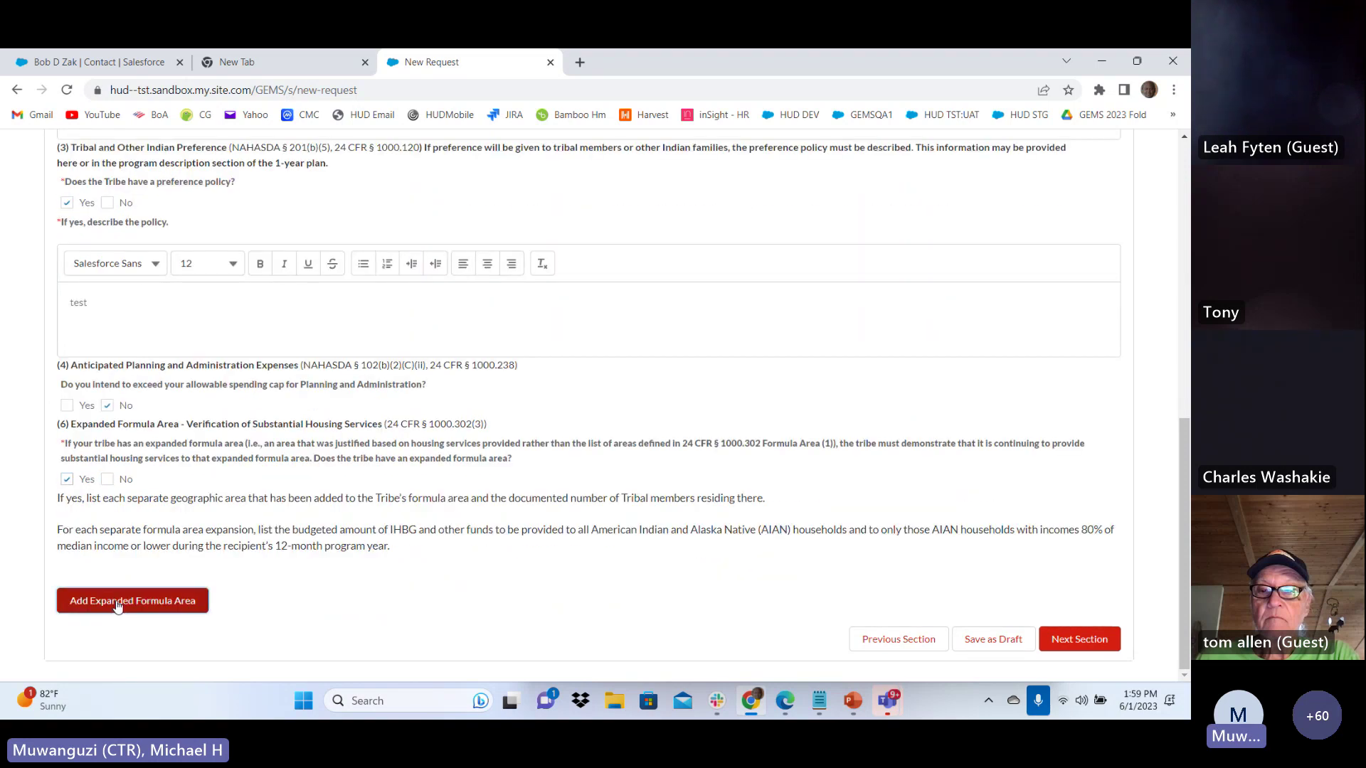
{"action": "scroll", "coordinate": [310, 488], "scroll_direction": "down", "scroll_amount": 1}
Add an expanded formula area described as 'area a'
{"action": "left_click", "coordinate": [213, 566]}
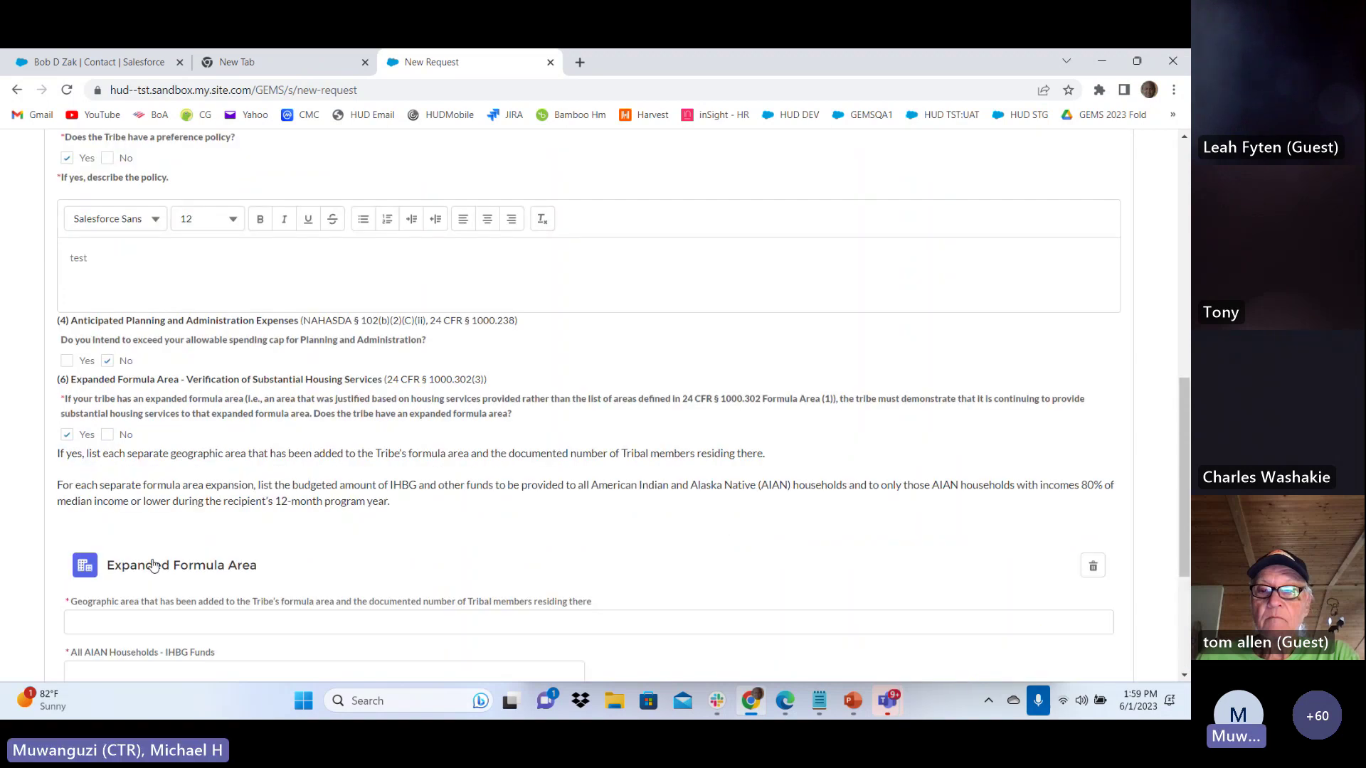
{"action": "scroll", "coordinate": [166, 465], "scroll_direction": "down", "scroll_amount": 3}
{"action": "left_click", "coordinate": [167, 465]}
{"action": "type", "text": "area"}
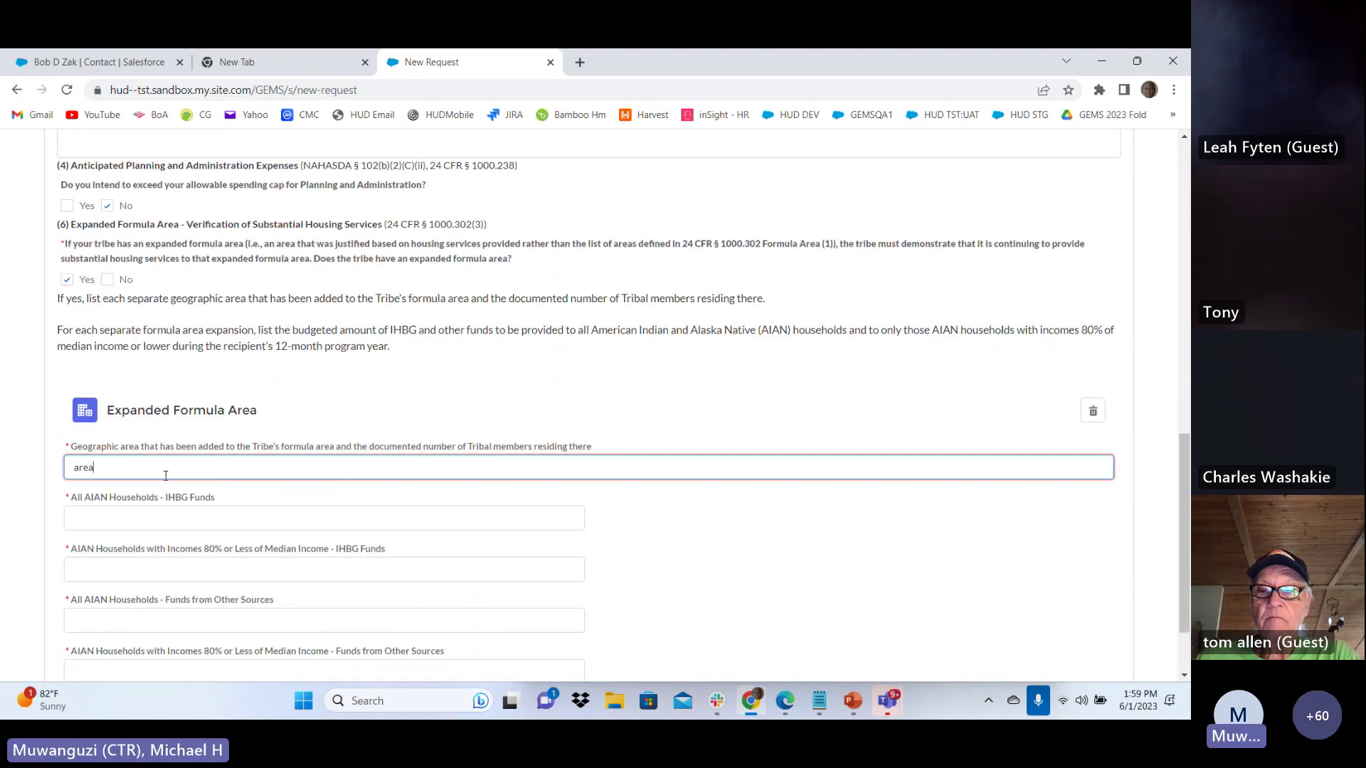
{"action": "type", "text": " a"}
Enter IHBG funding amounts 1, 2, 3 and 4 for area a and continue to Section 7
{"action": "scroll", "coordinate": [136, 448], "scroll_direction": "down", "scroll_amount": 2}
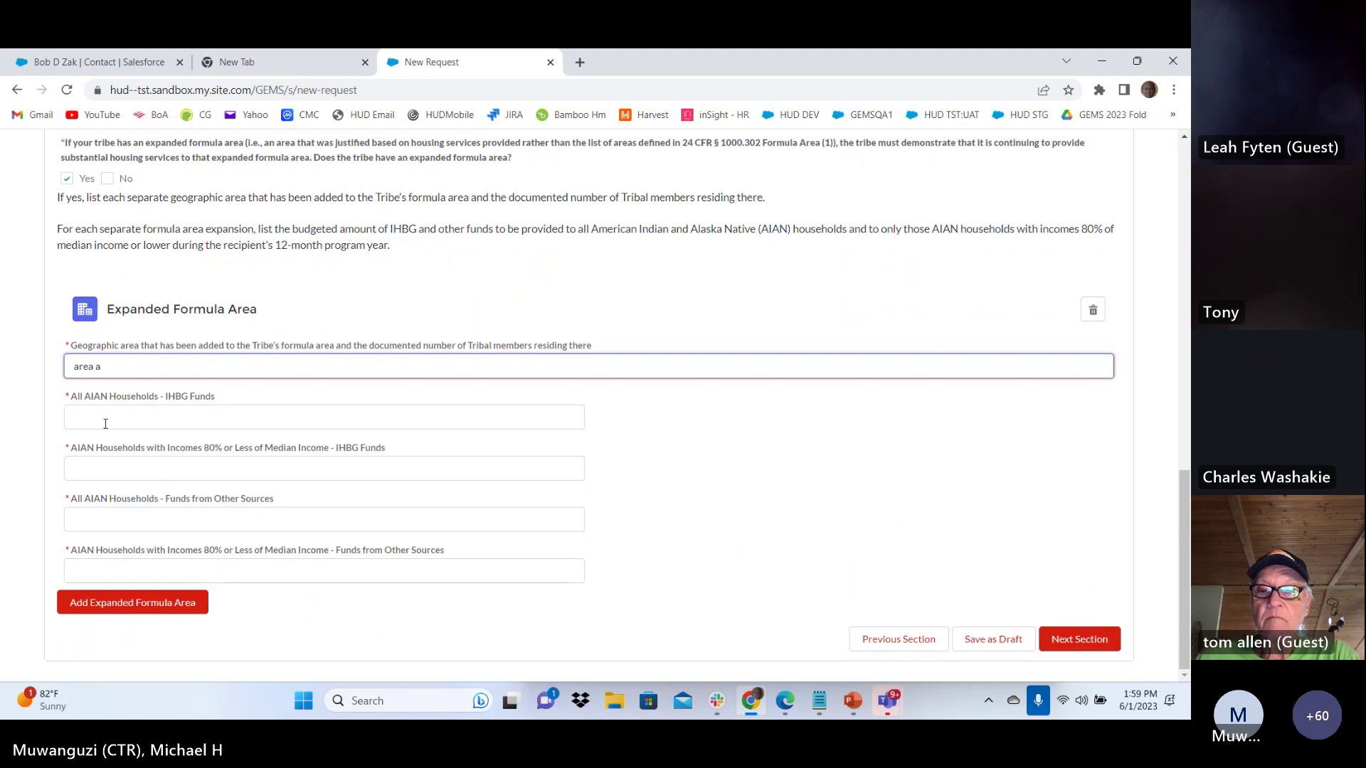
{"action": "left_click", "coordinate": [105, 424]}
{"action": "type", "text": "1"}
{"action": "key", "text": "Tab"}
{"action": "type", "text": "2"}
{"action": "key", "text": "Tab"}
{"action": "type", "text": "3"}
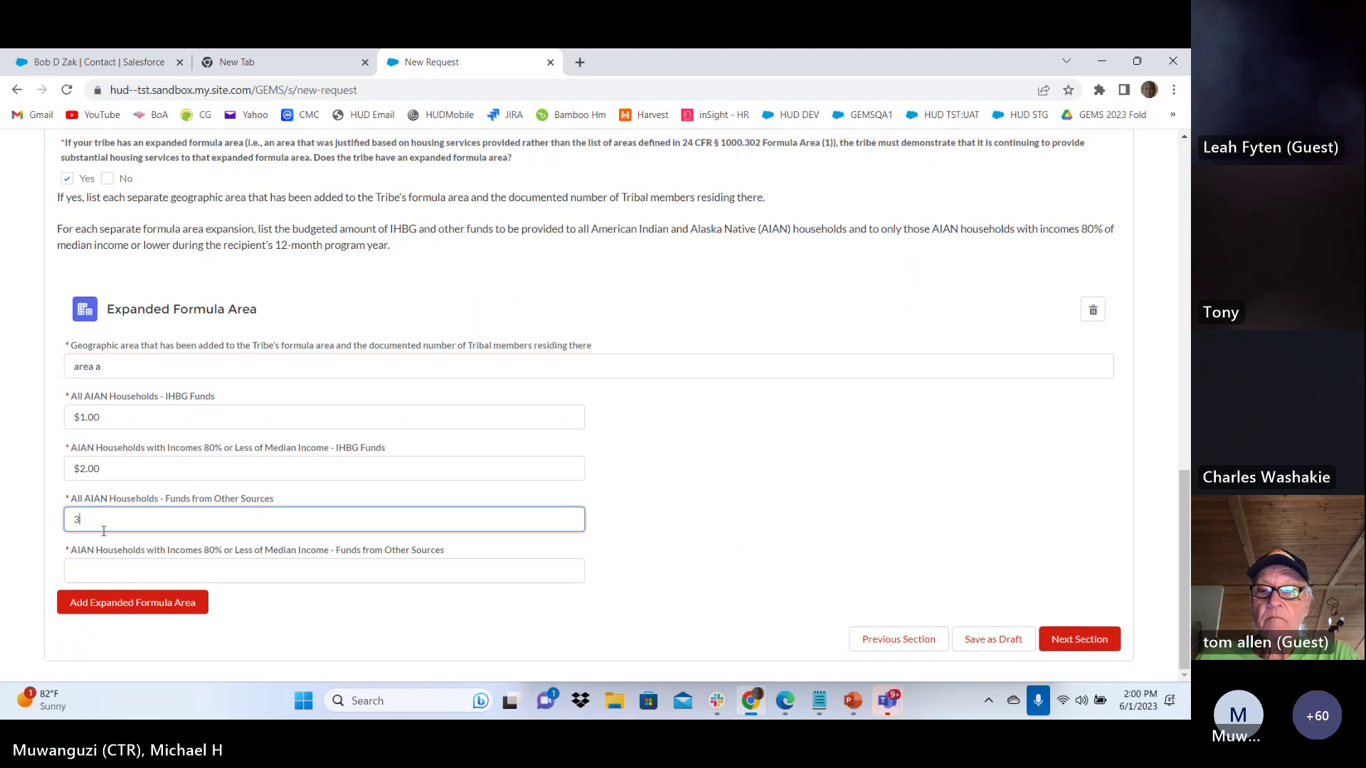
{"action": "key", "text": "Tab"}
{"action": "type", "text": "4"}
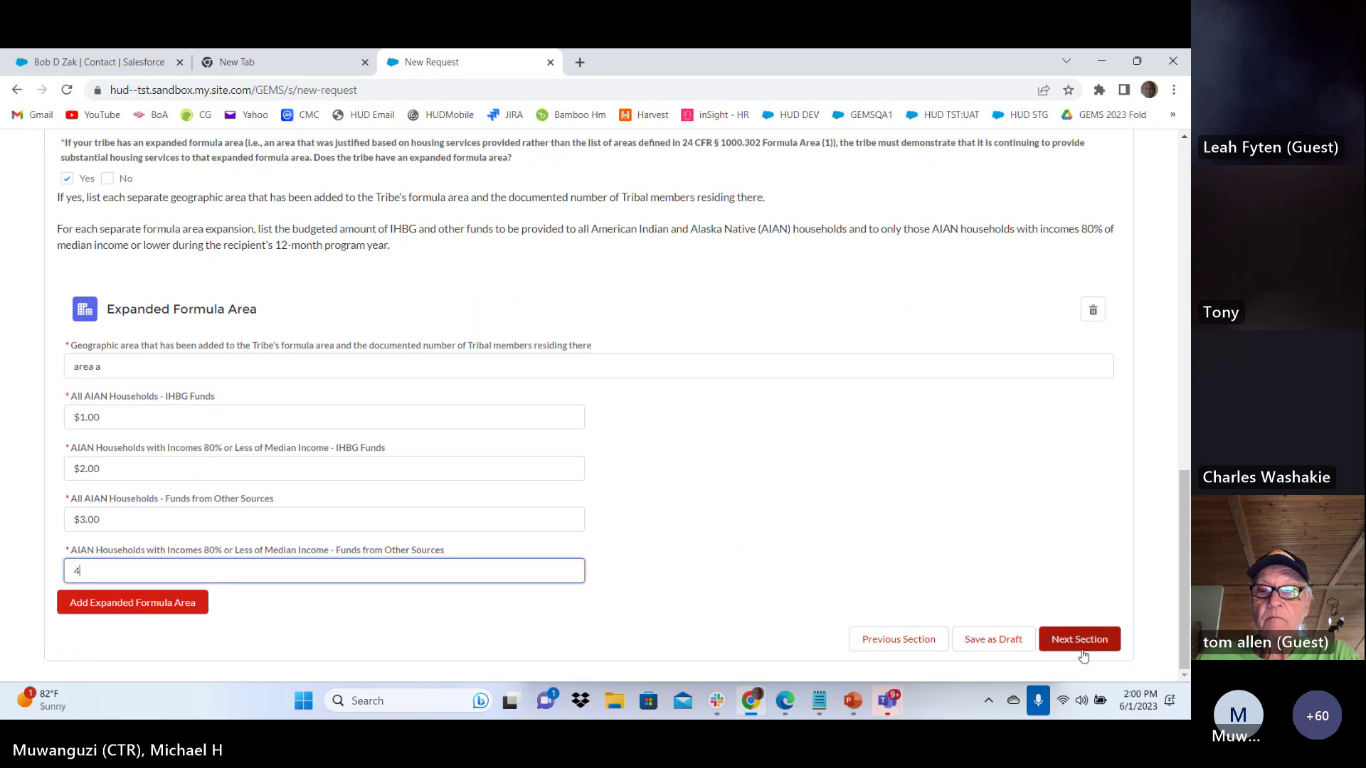
{"action": "left_click", "coordinate": [1073, 643]}
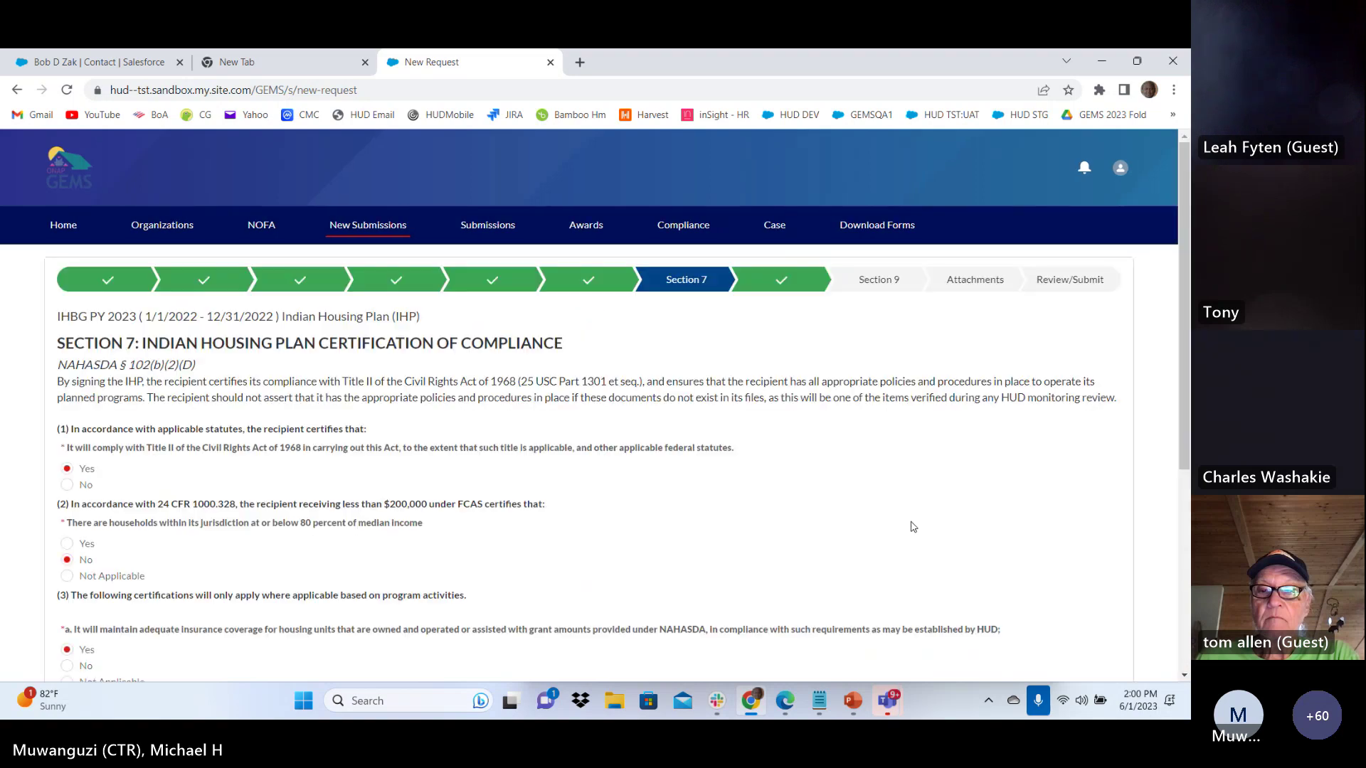
Continue past Sections 7, 8 and 9 unchanged to the Attachments step
{"action": "scroll", "coordinate": [567, 537], "scroll_direction": "down", "scroll_amount": 10}
{"action": "left_click", "coordinate": [1075, 642]}
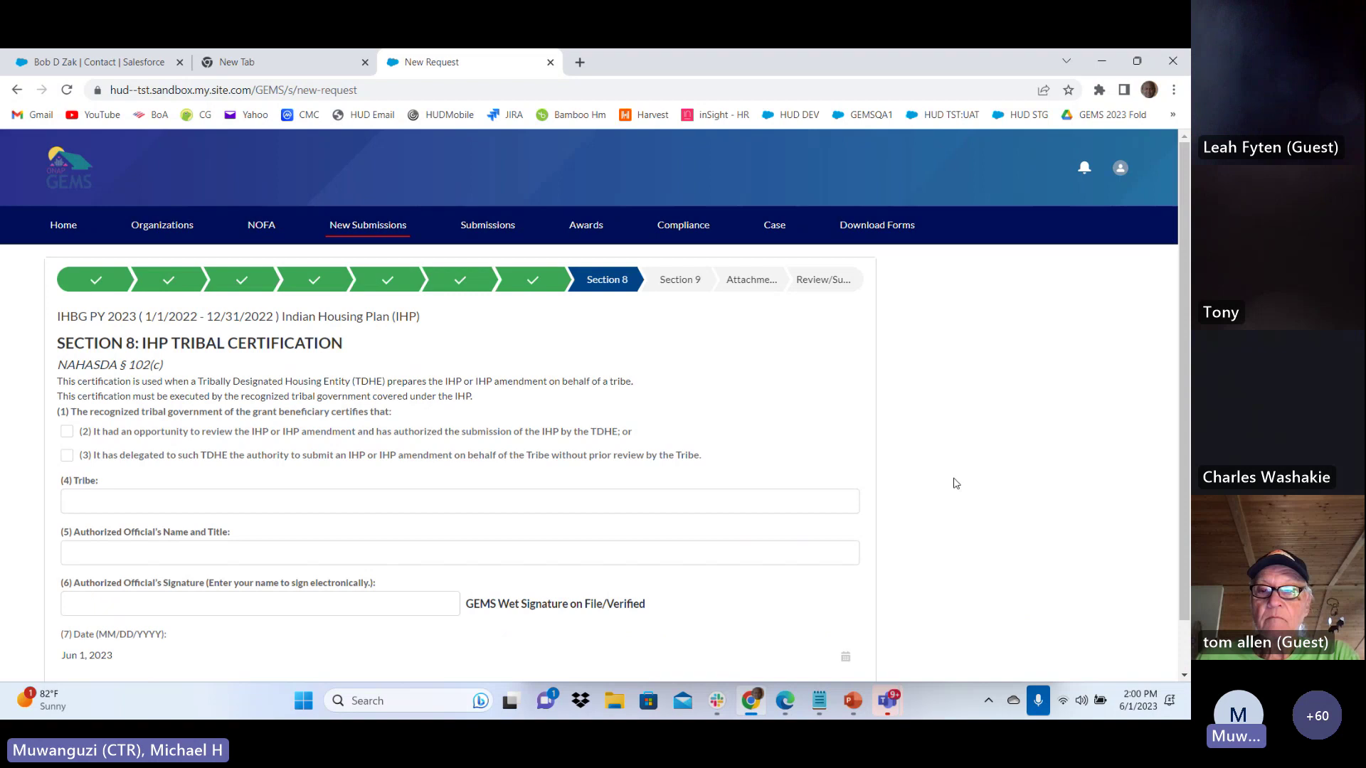
{"action": "scroll", "coordinate": [464, 439], "scroll_direction": "down", "scroll_amount": 1}
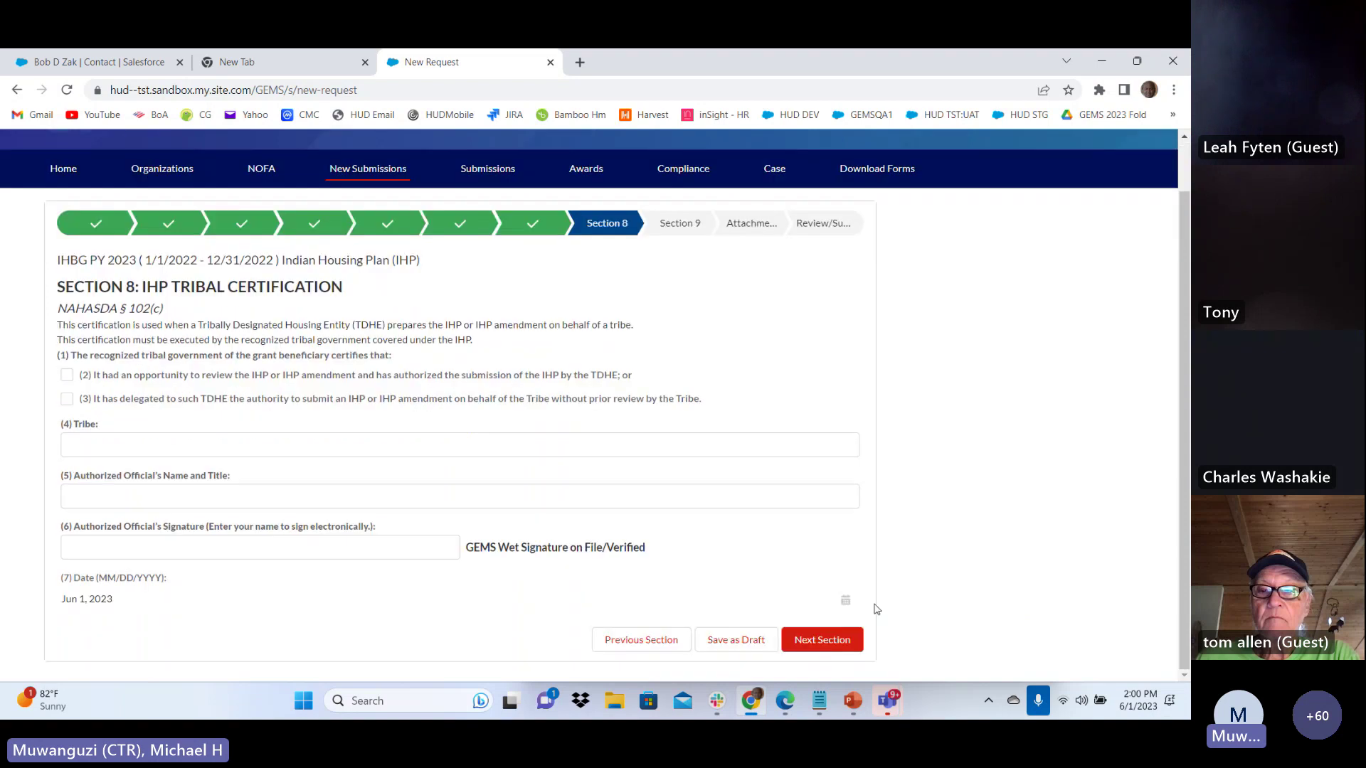
{"action": "left_click", "coordinate": [842, 646]}
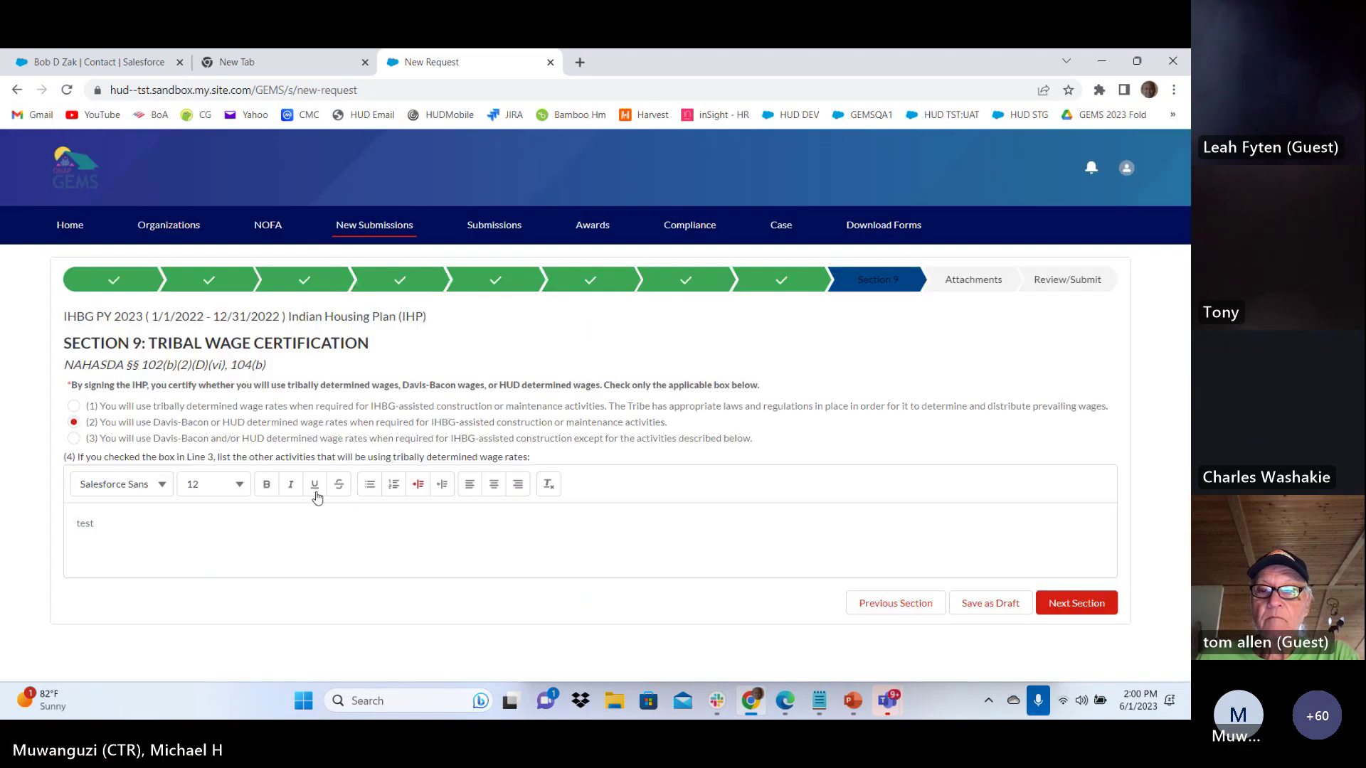
{"action": "left_click", "coordinate": [139, 519]}
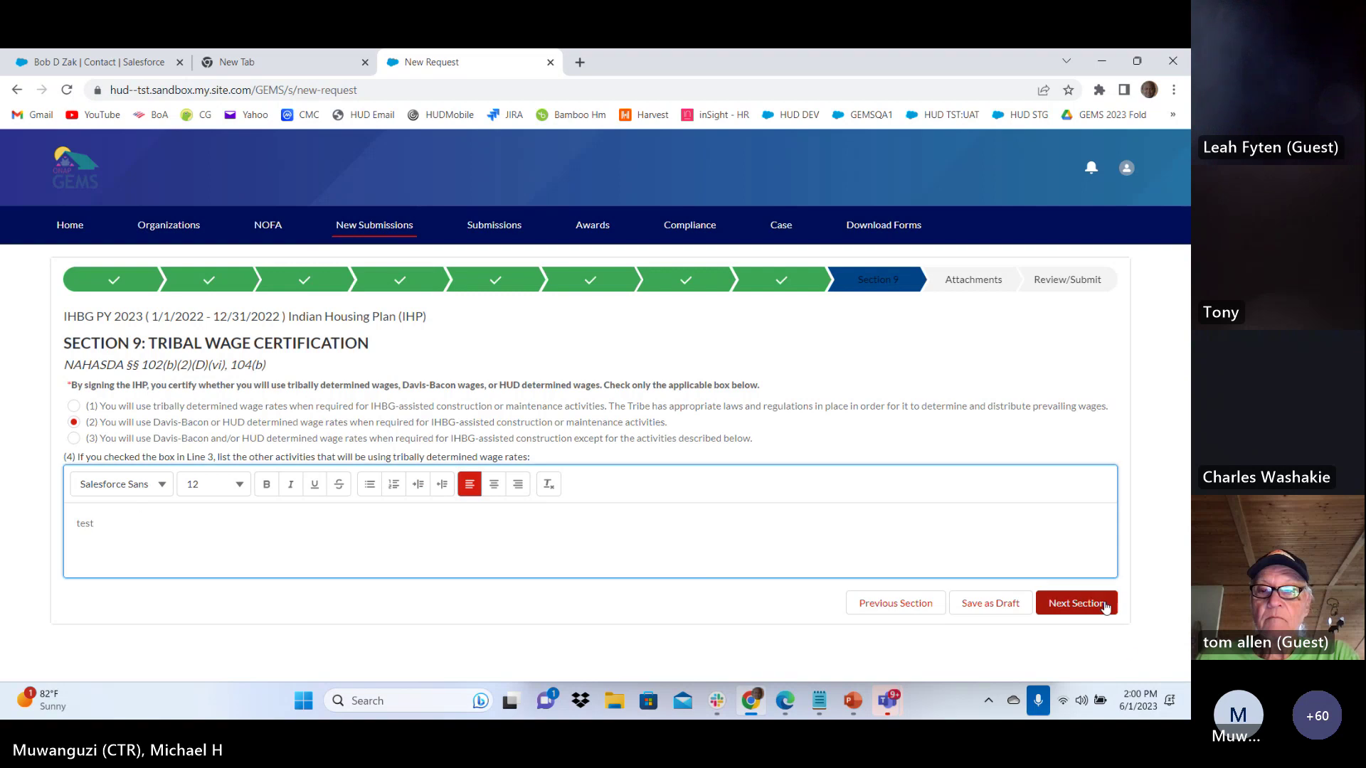
{"action": "left_click", "coordinate": [1080, 603]}
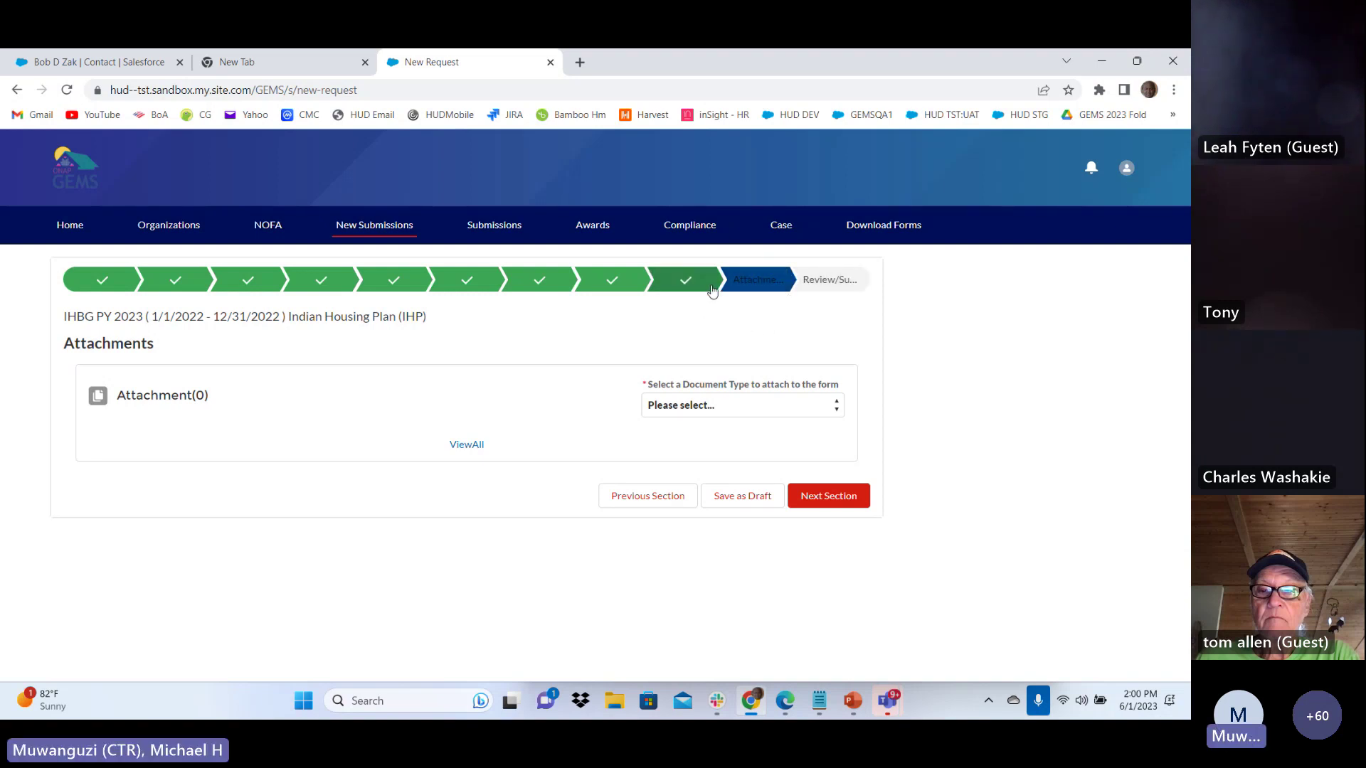
Upload 'Cedar - GEMS Signature Attenstation' PDF from HUD > Signatures as GEMS Signature Attestation Page type
{"action": "left_click", "coordinate": [722, 410]}
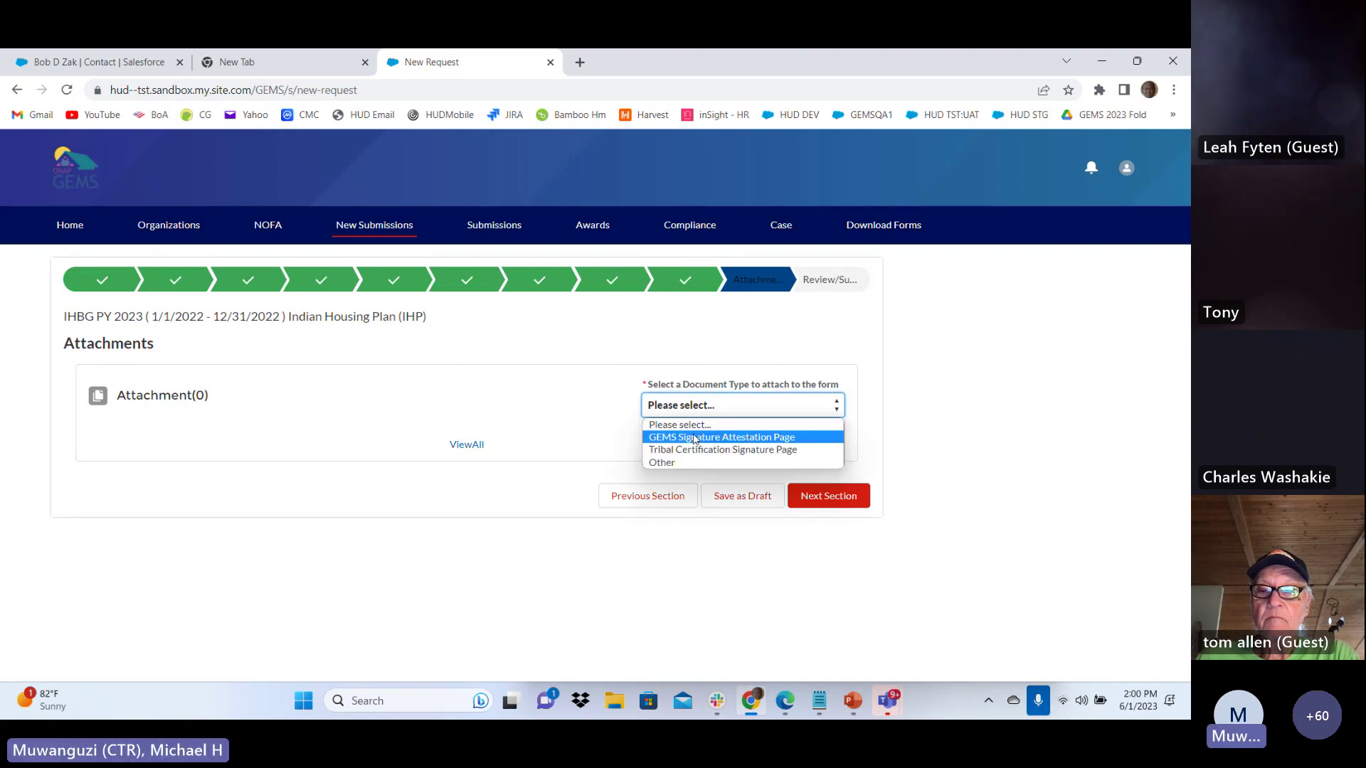
{"action": "left_click", "coordinate": [696, 438]}
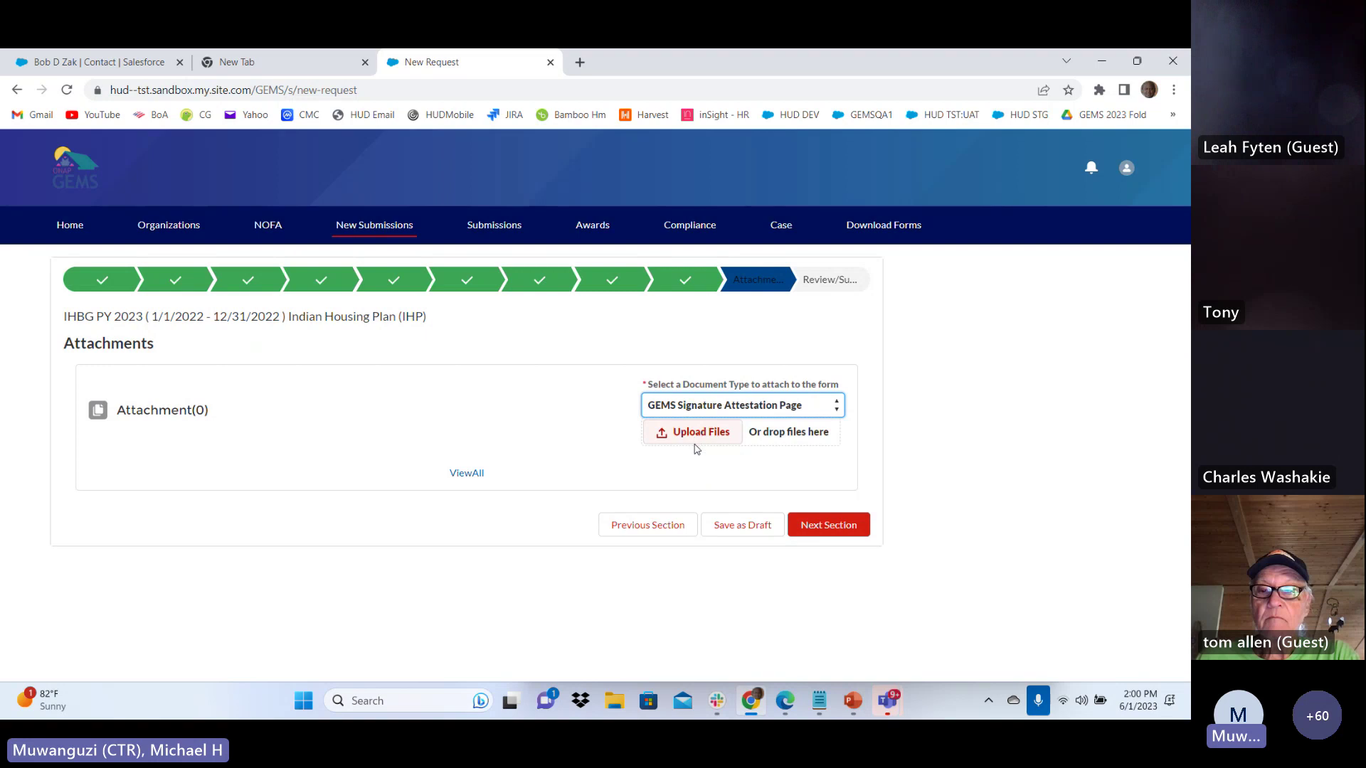
{"action": "left_click", "coordinate": [701, 439]}
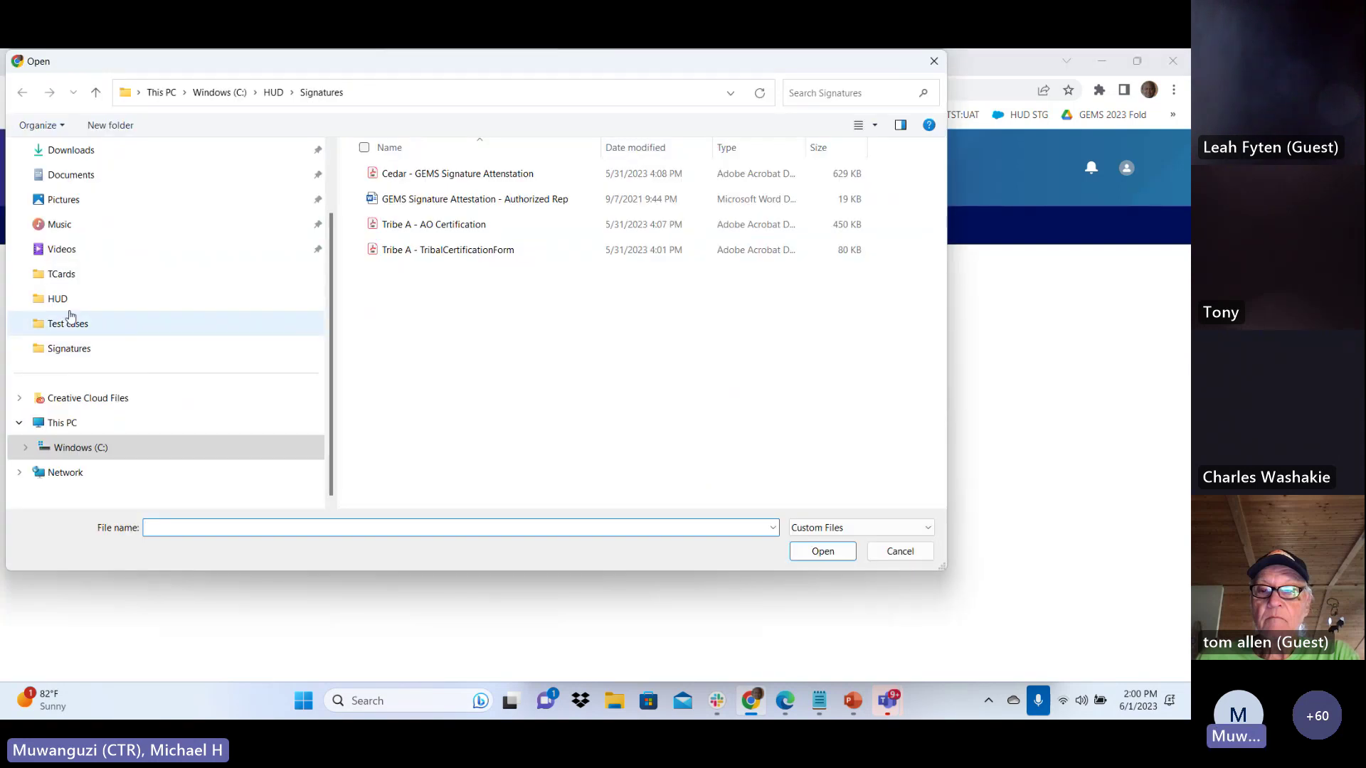
{"action": "left_click", "coordinate": [68, 306]}
{"action": "scroll", "coordinate": [417, 266], "scroll_direction": "down", "scroll_amount": 5}
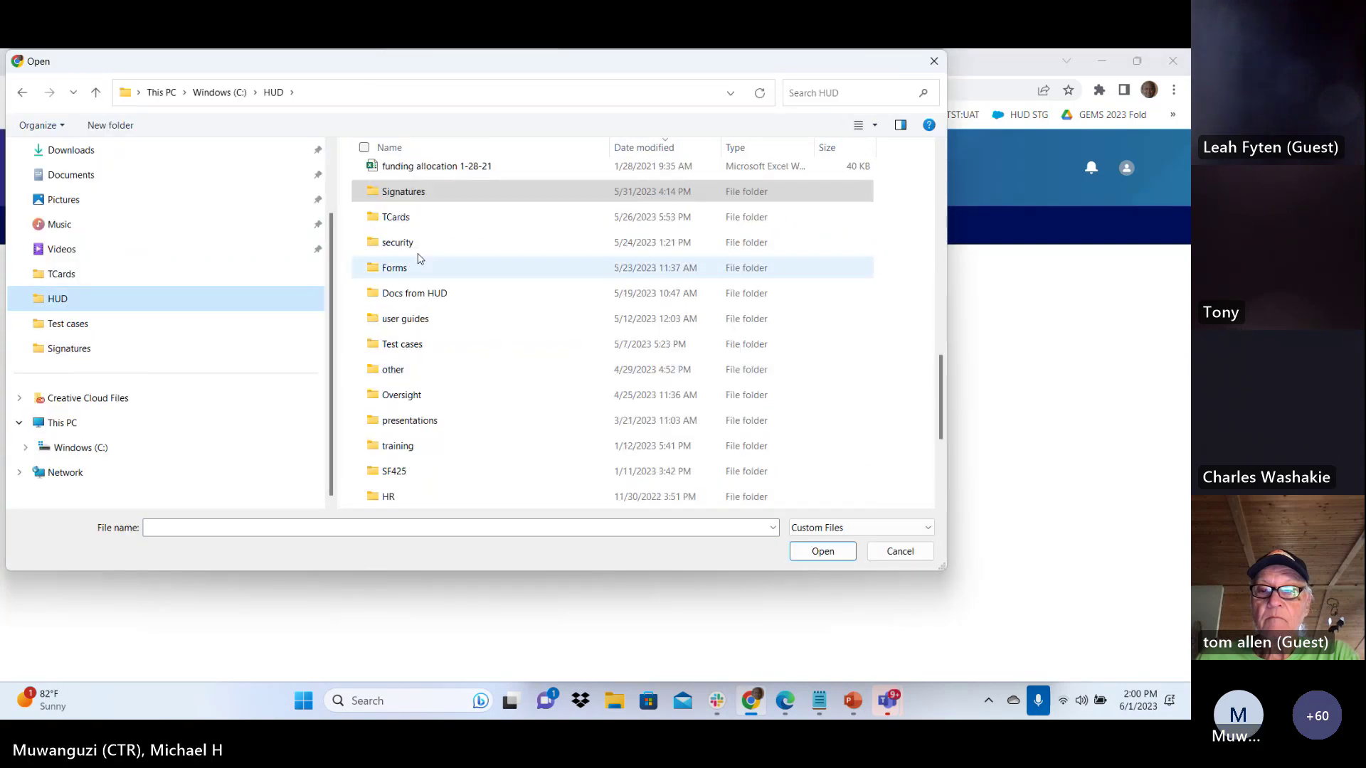
{"action": "left_click", "coordinate": [422, 200]}
{"action": "double_click", "coordinate": [422, 199]}
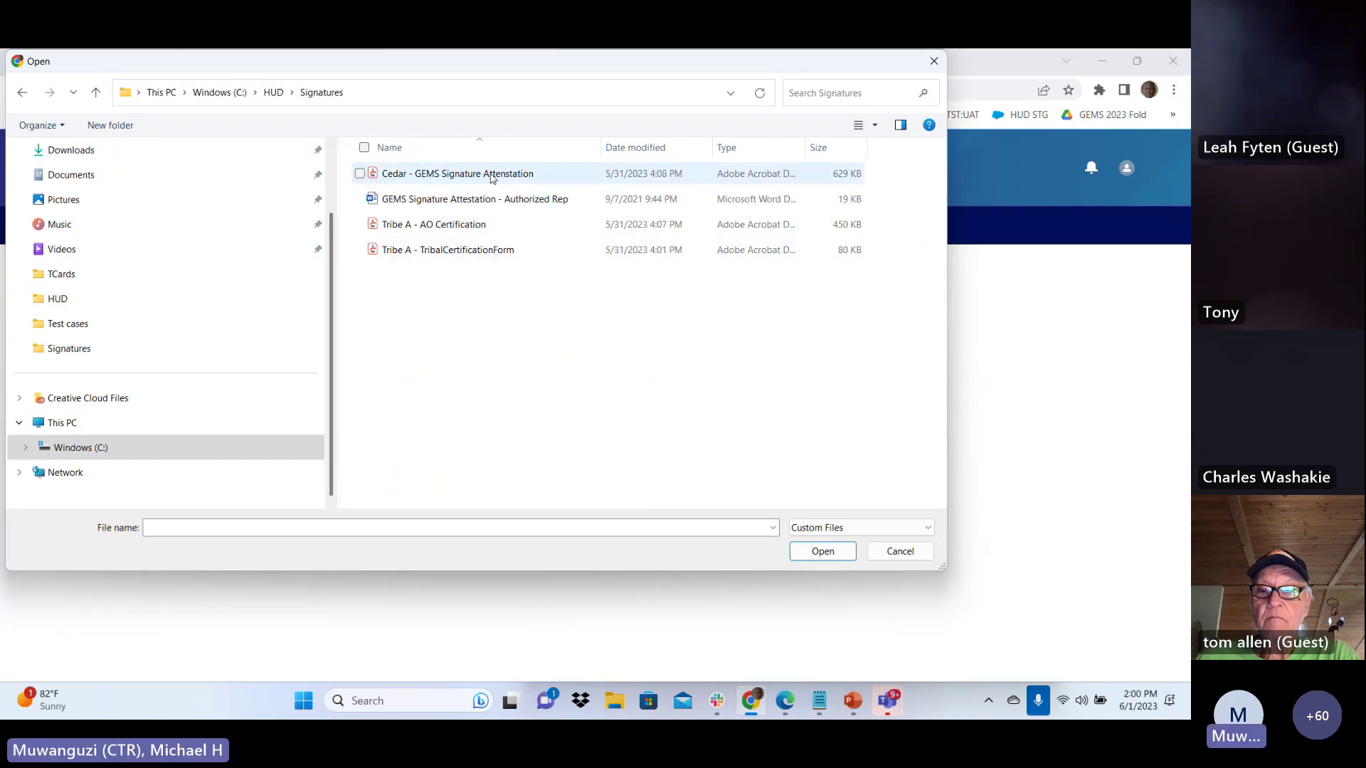
{"action": "left_click", "coordinate": [491, 178]}
{"action": "left_click", "coordinate": [823, 555]}
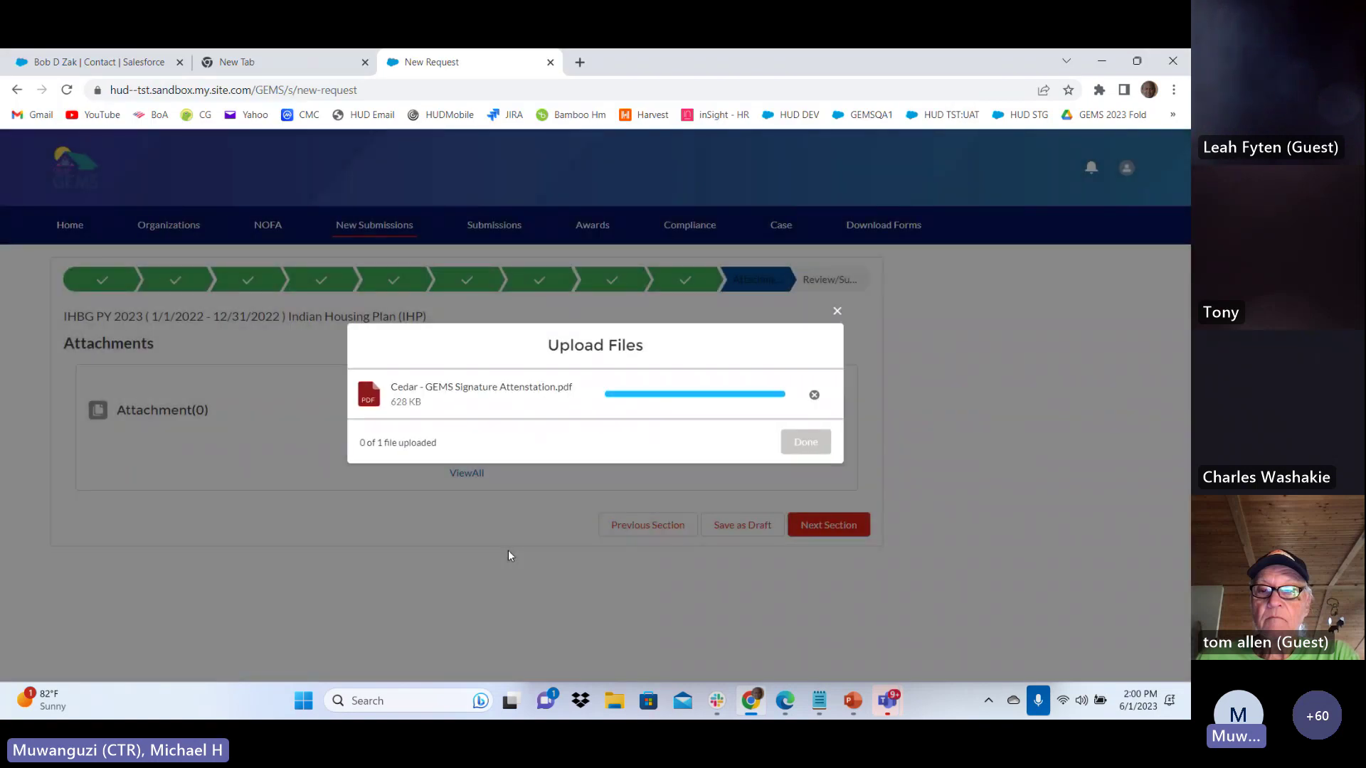
{"action": "left_click", "coordinate": [816, 445]}
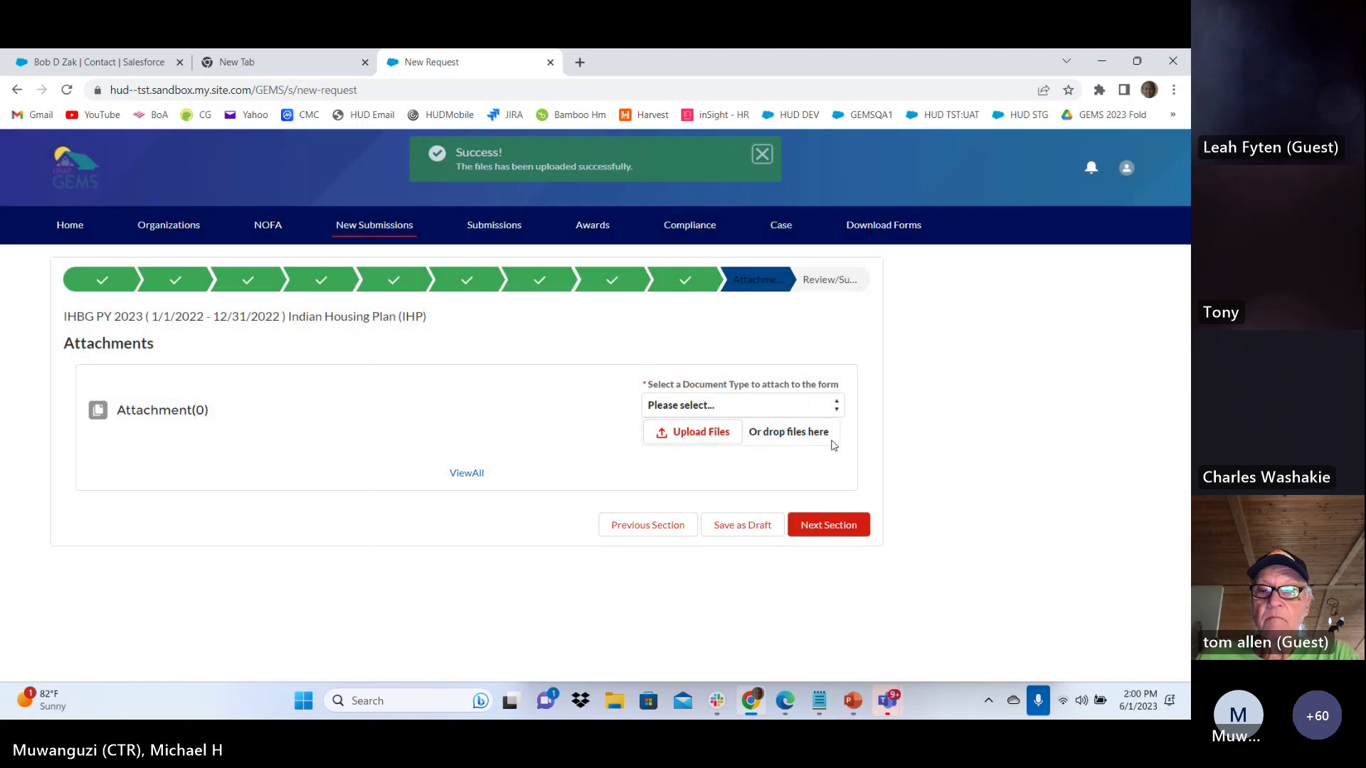
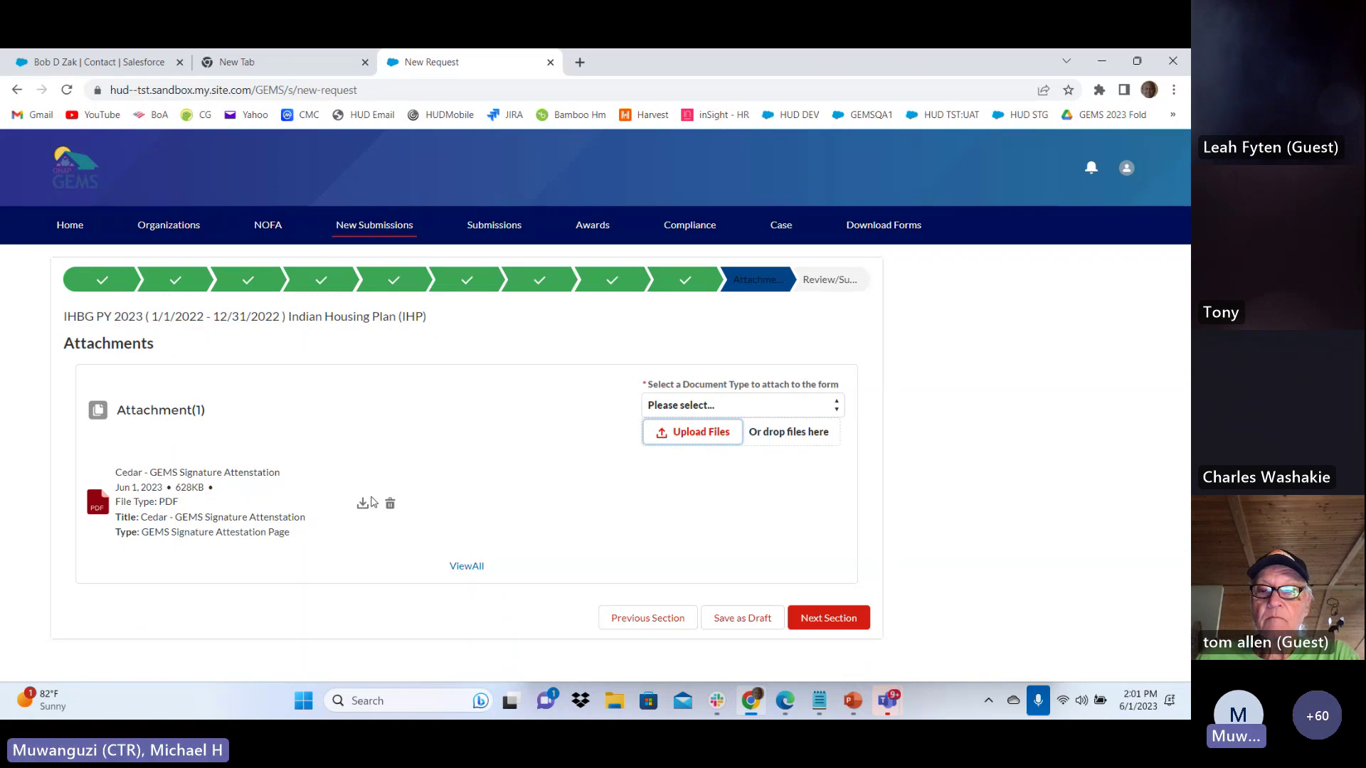
From the Home dashboard's My Tasks, open the 2023 Initial Plan (IHP) for editing
{"action": "left_click", "coordinate": [74, 229]}
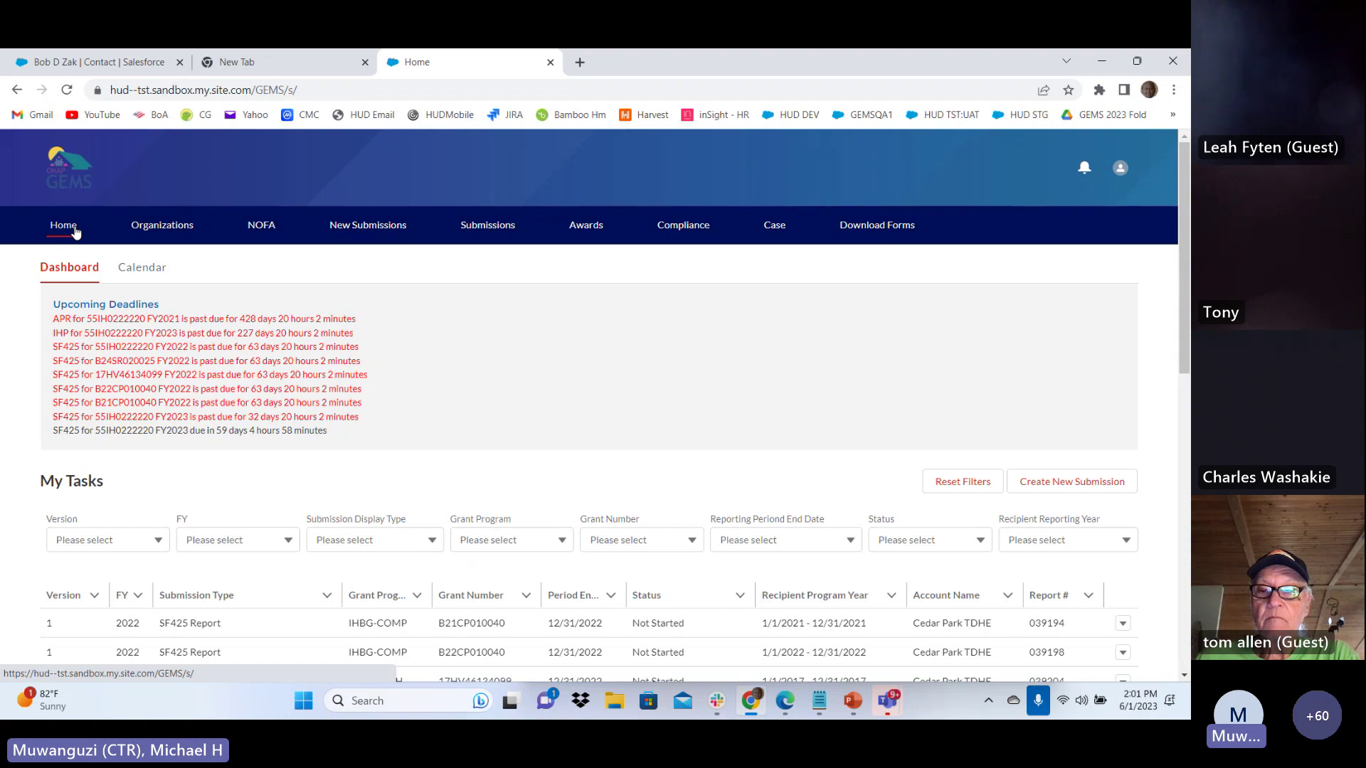
{"action": "scroll", "coordinate": [200, 420], "scroll_direction": "down", "scroll_amount": 15}
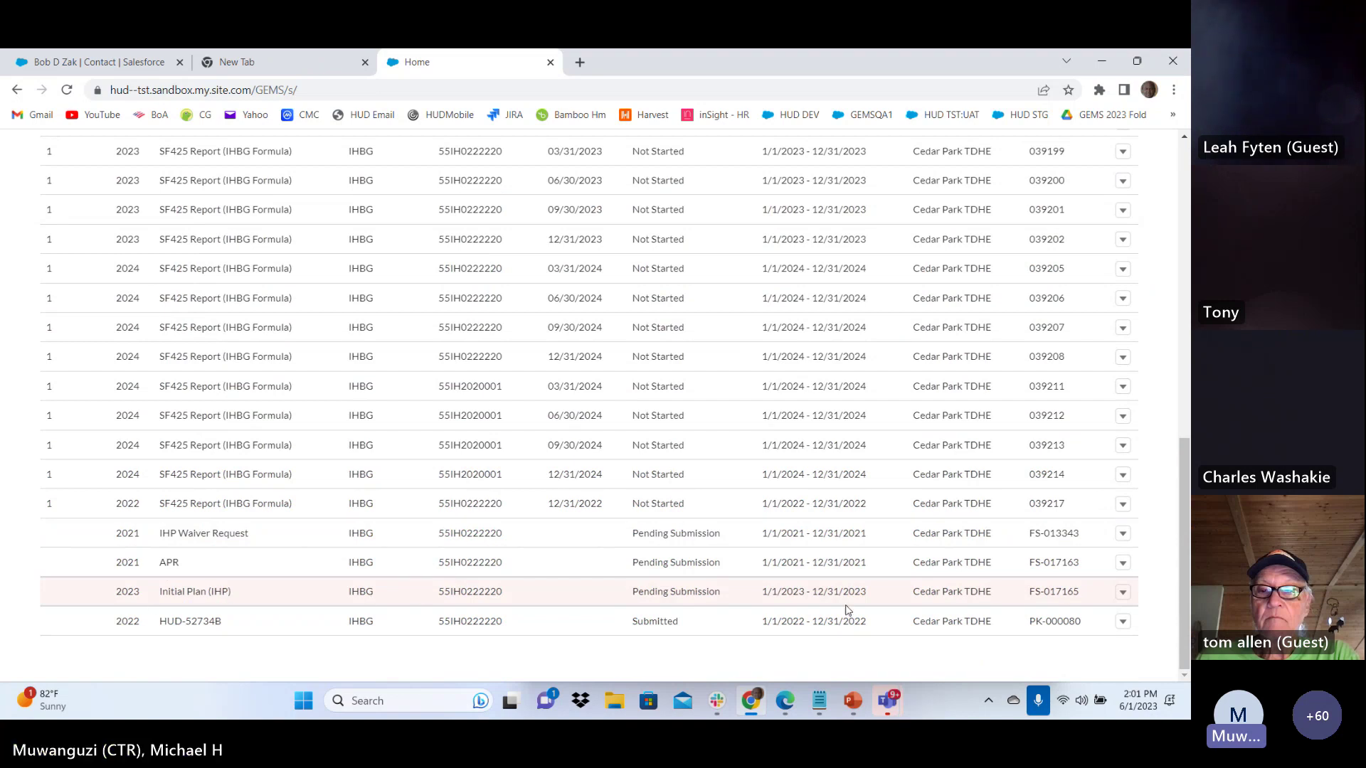
{"action": "left_click", "coordinate": [1123, 592]}
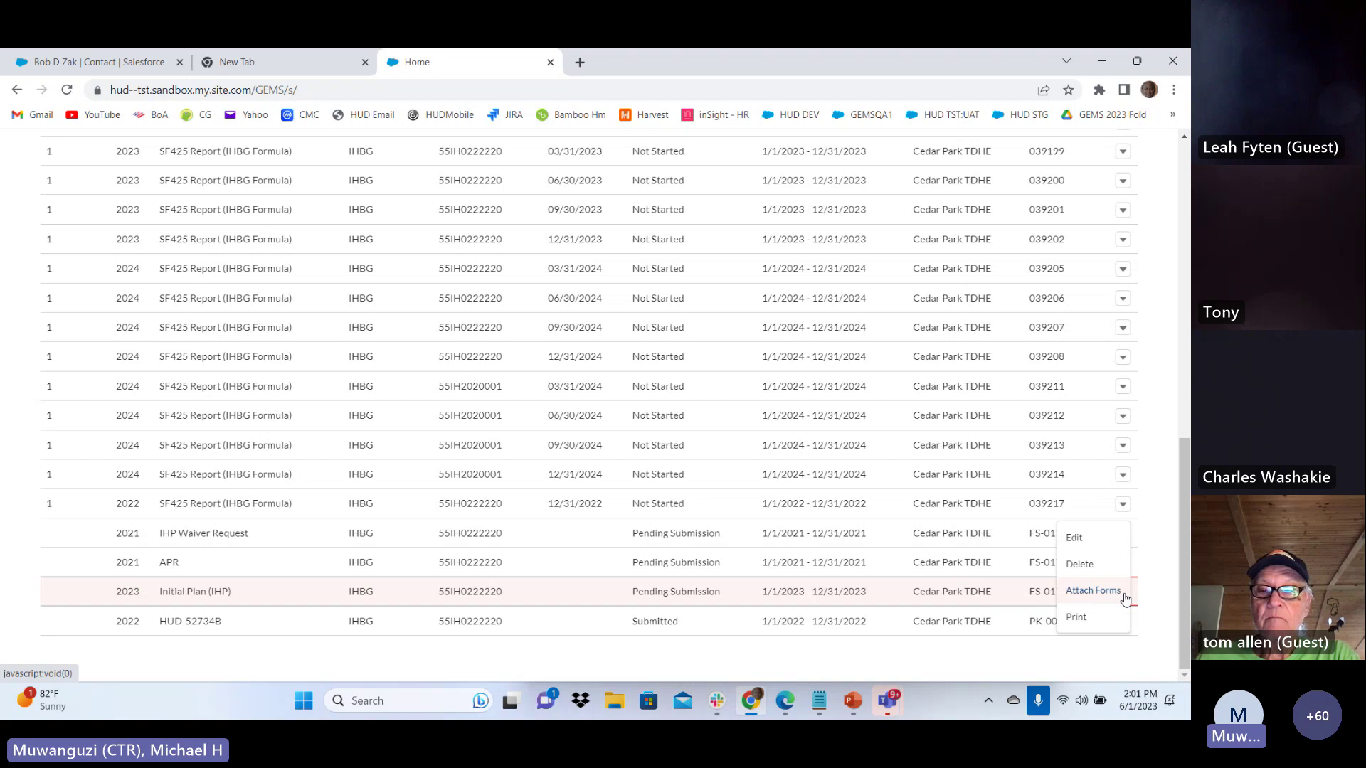
{"action": "left_click", "coordinate": [1074, 538]}
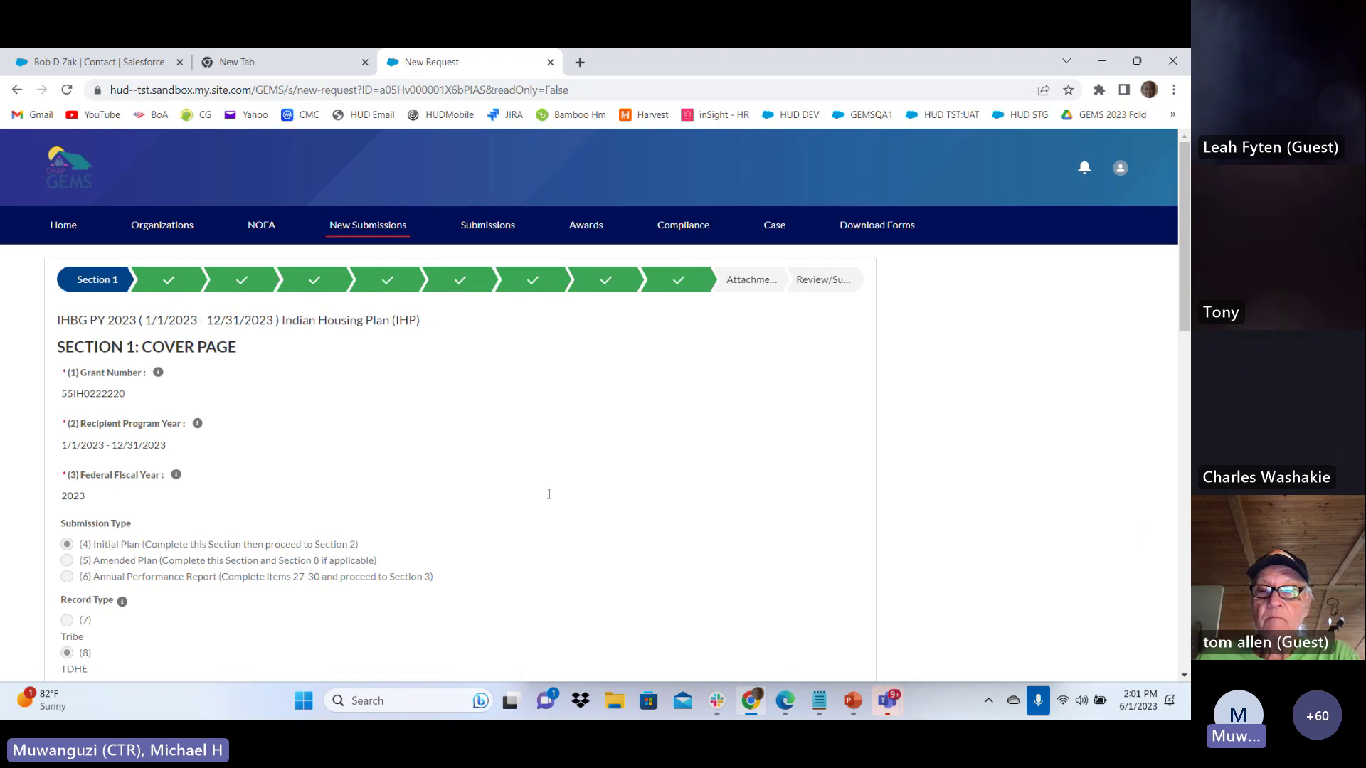
Jump to the plan's Attachments section, then advance to Review / Submit Confirmation
{"action": "scroll", "coordinate": [421, 336], "scroll_direction": "down", "scroll_amount": 6}
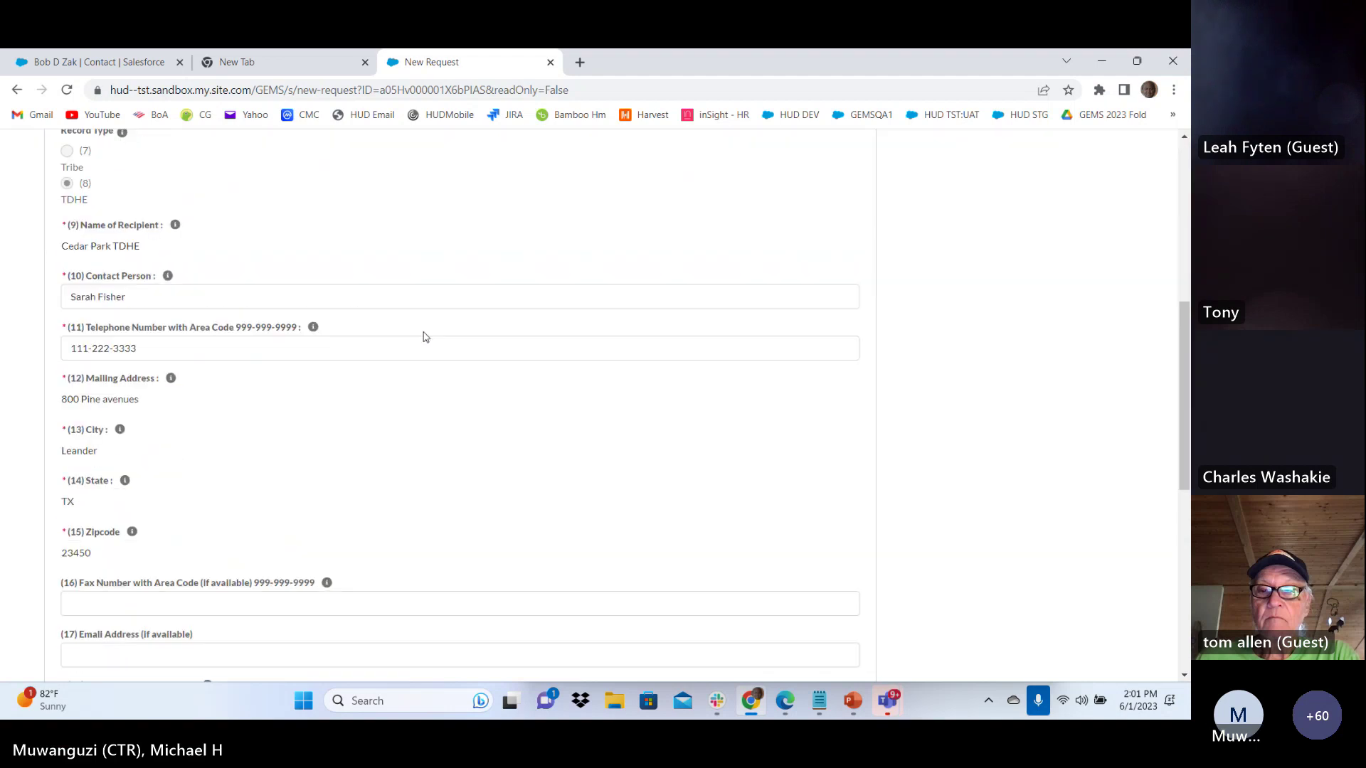
{"action": "scroll", "coordinate": [425, 337], "scroll_direction": "down", "scroll_amount": 3}
{"action": "scroll", "coordinate": [421, 350], "scroll_direction": "up", "scroll_amount": 10}
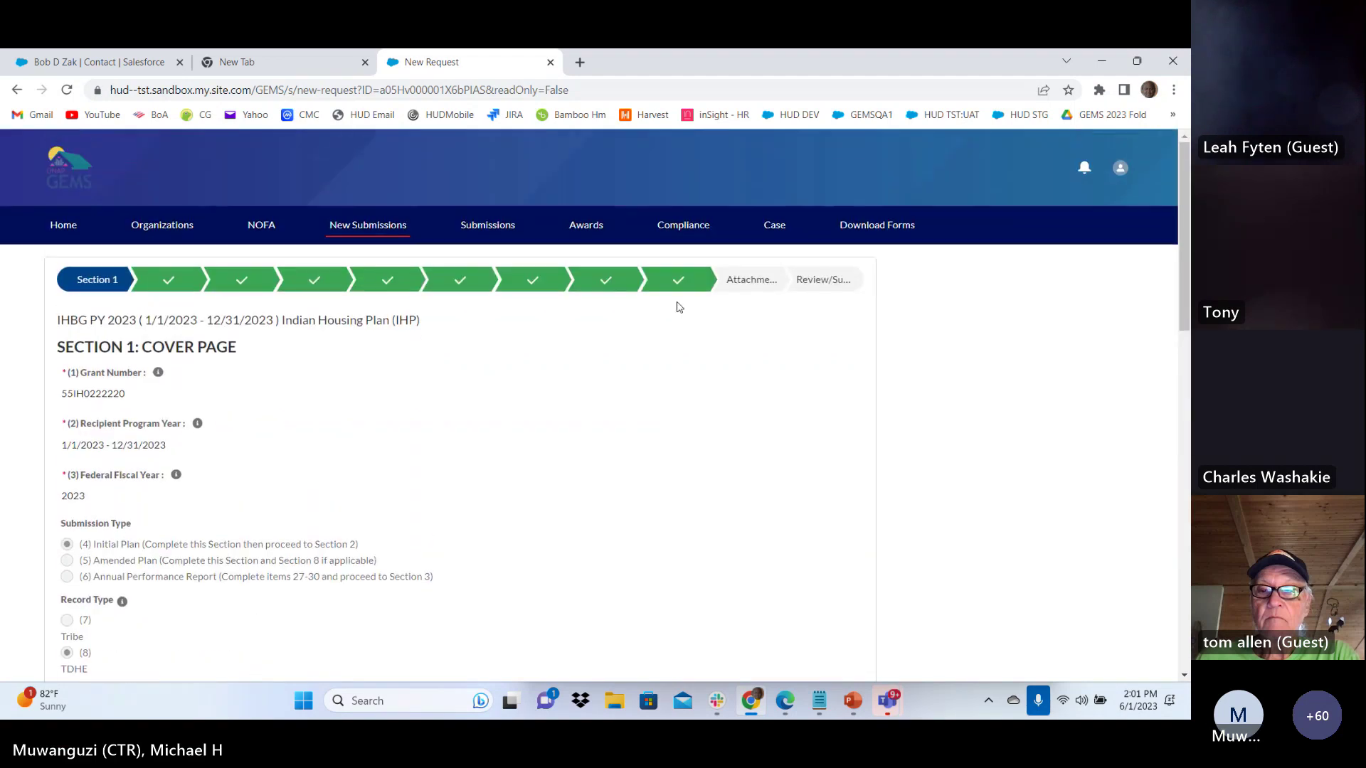
{"action": "left_click", "coordinate": [761, 288]}
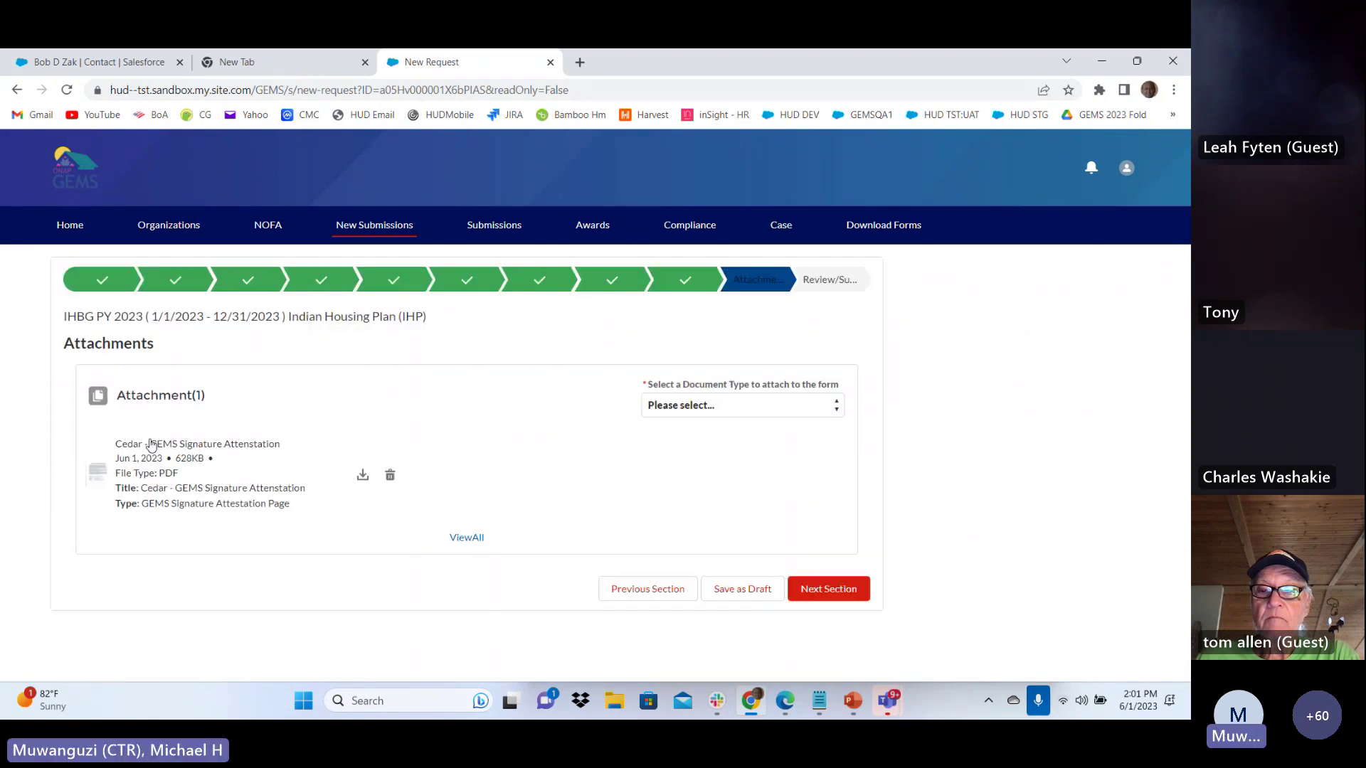
{"action": "left_click", "coordinate": [848, 600]}
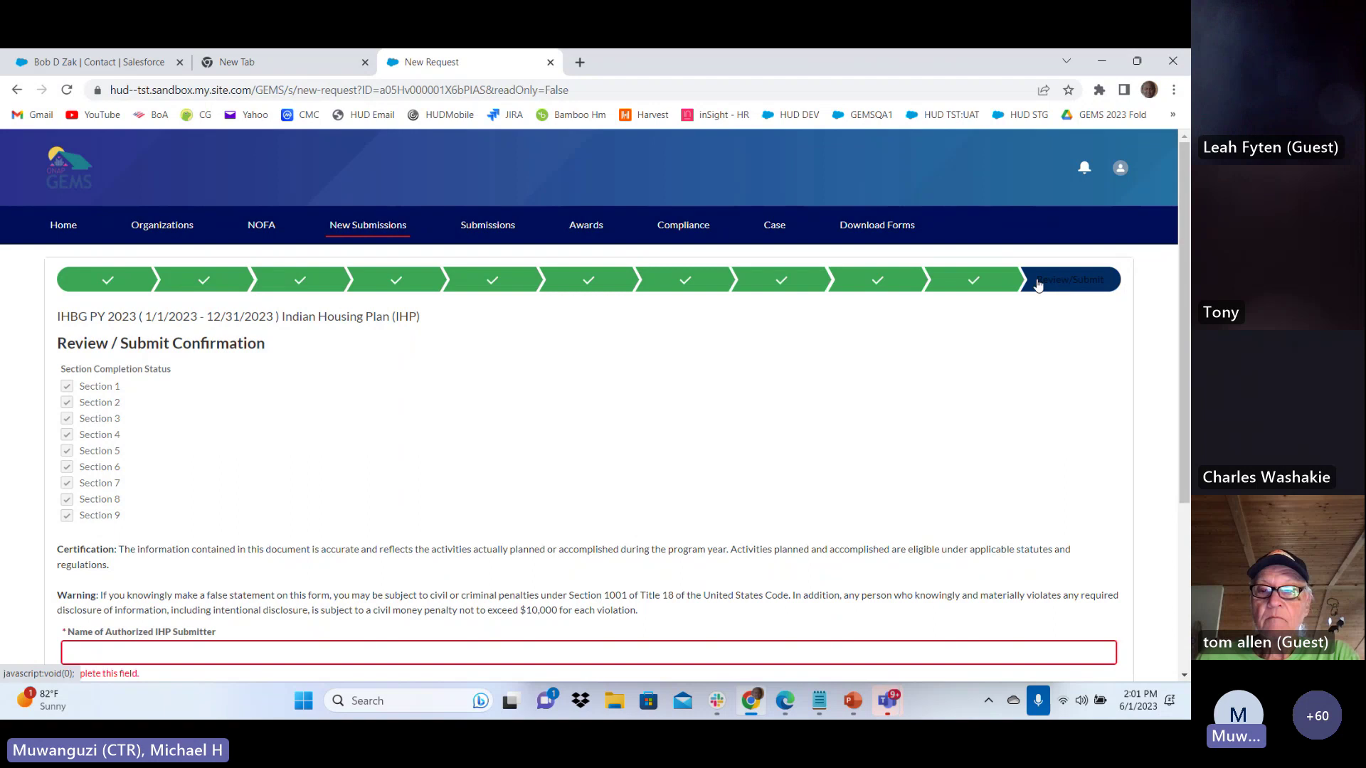
Enter the authorized submitter's name, the title Chief, and an initials-based electronic signature
{"action": "scroll", "coordinate": [328, 431], "scroll_direction": "down", "scroll_amount": 1}
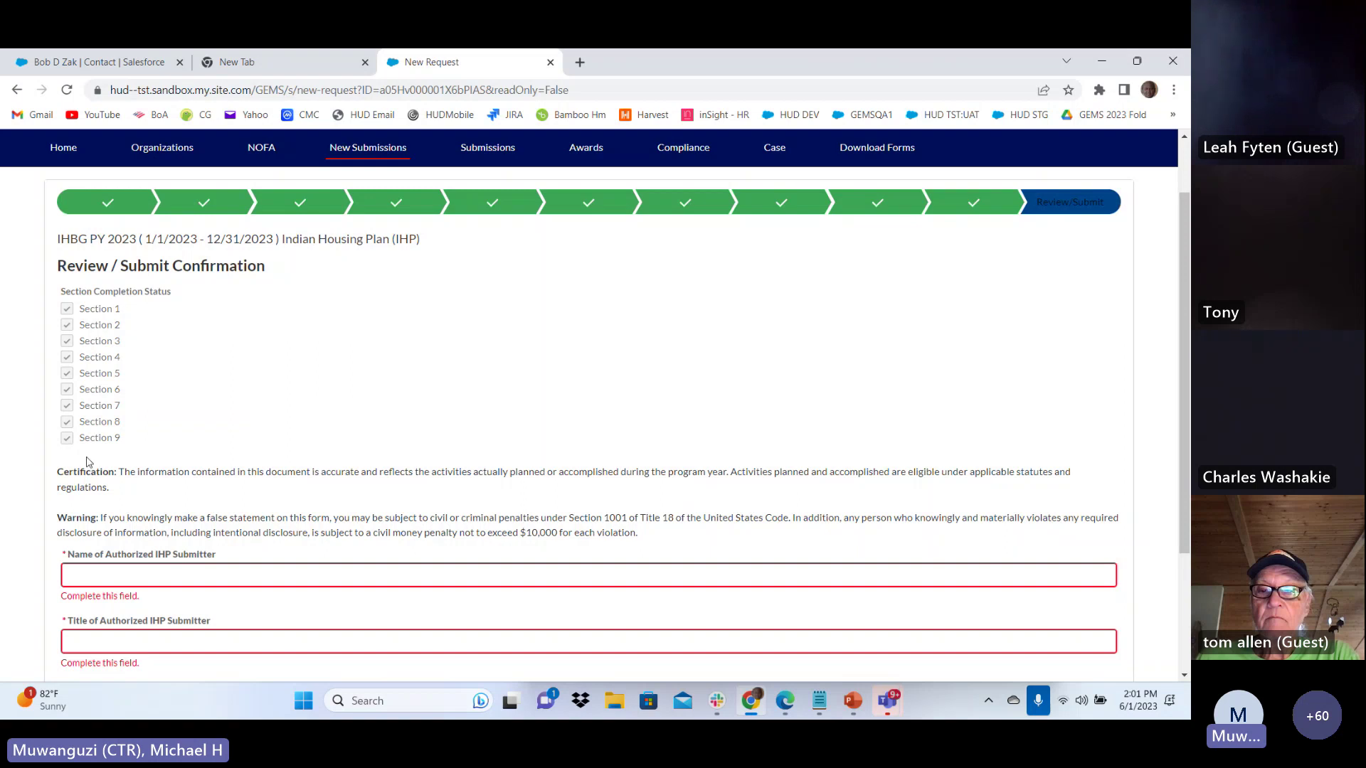
{"action": "scroll", "coordinate": [92, 315], "scroll_direction": "down", "scroll_amount": 2}
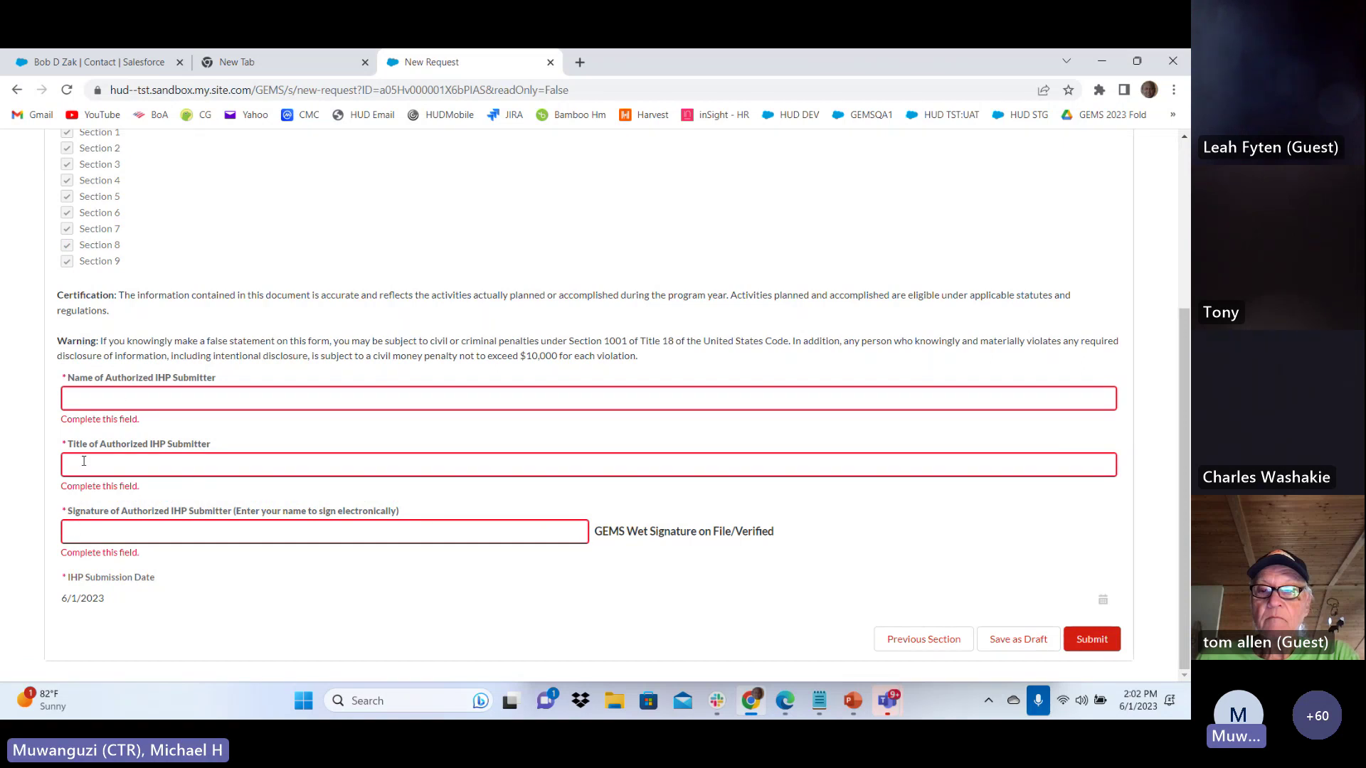
{"action": "left_click", "coordinate": [123, 390]}
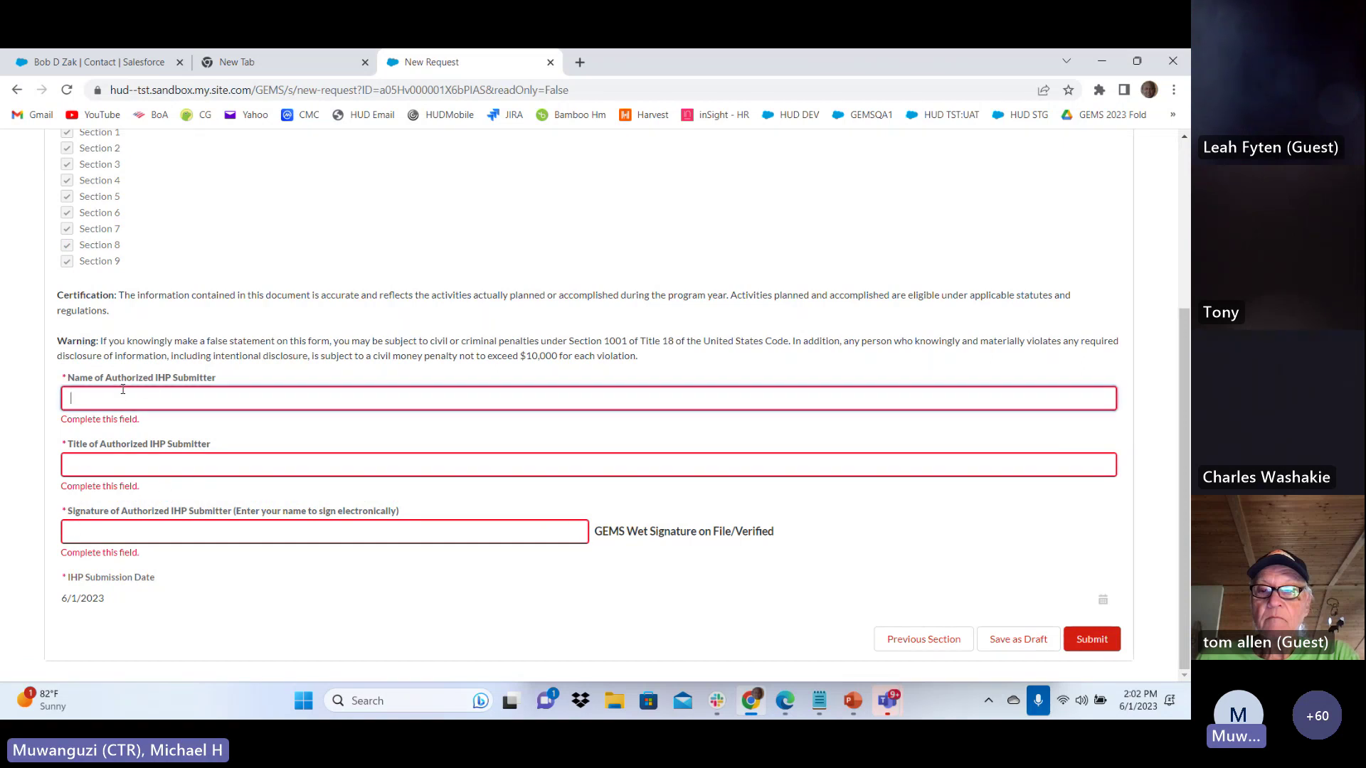
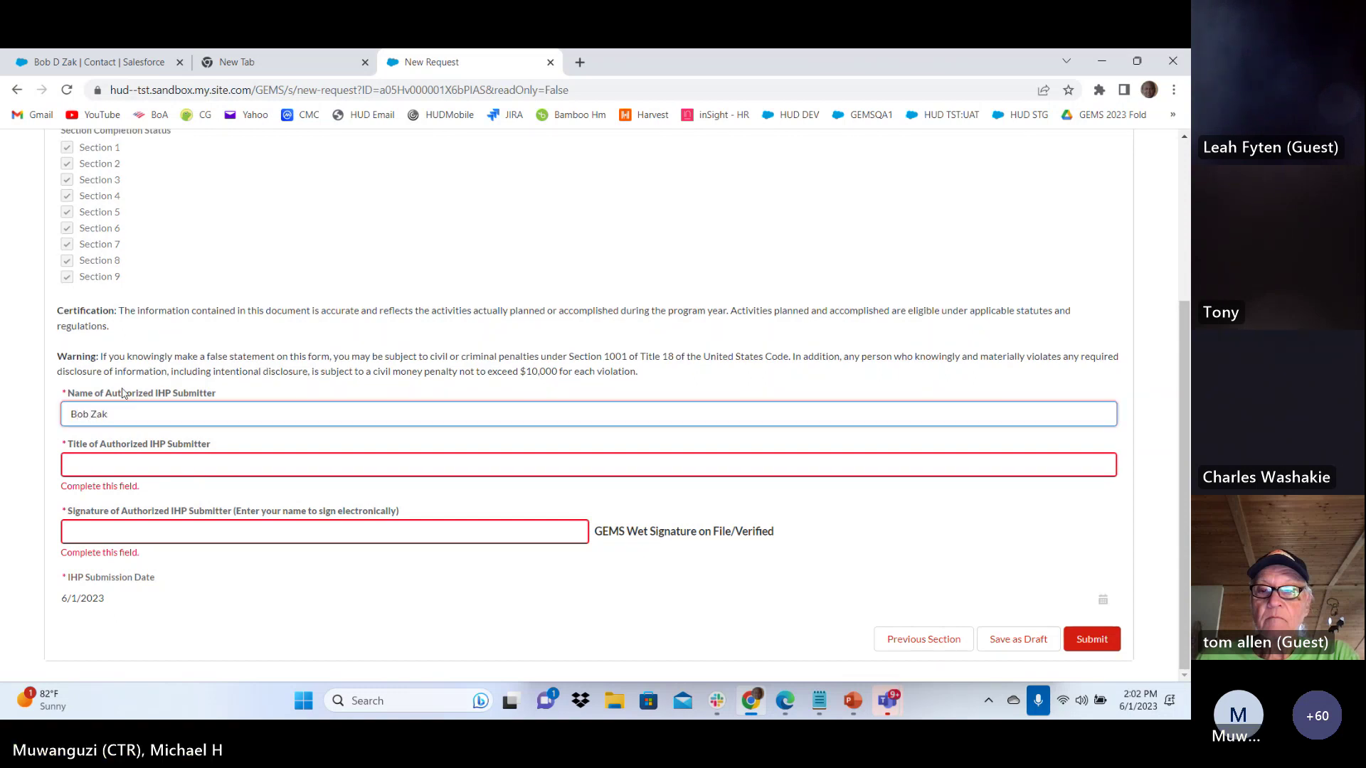
{"action": "left_click", "coordinate": [105, 466]}
{"action": "type", "text": "C/hief"}
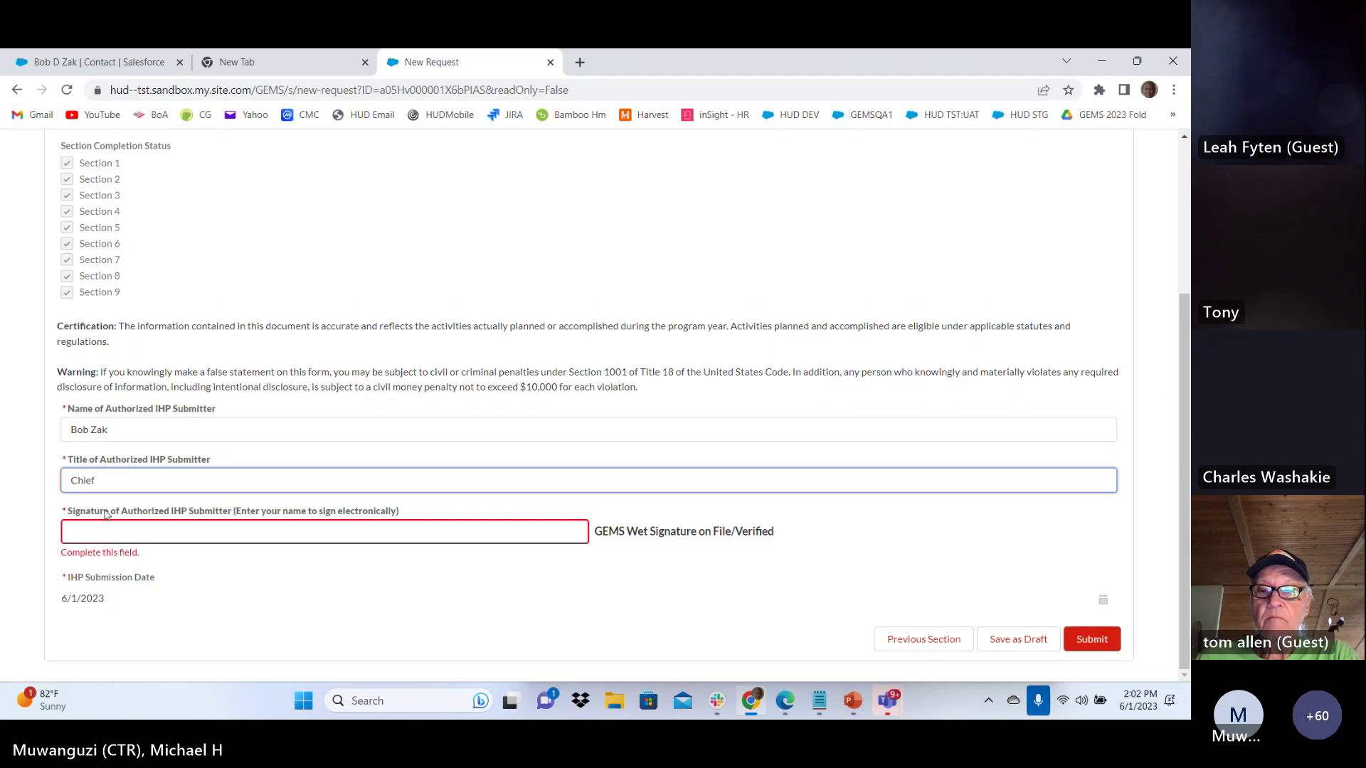
{"action": "left_click", "coordinate": [105, 533]}
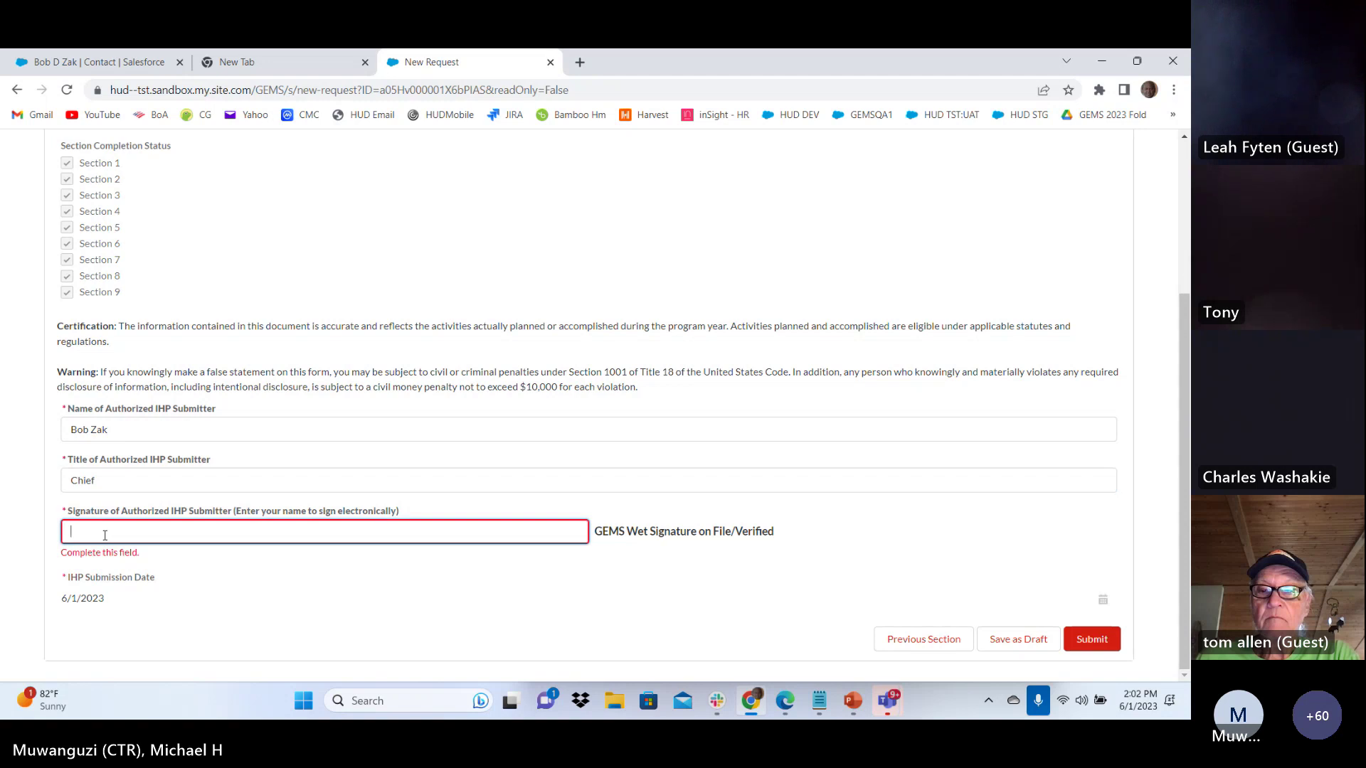
{"action": "type", "text": "BZAK"}
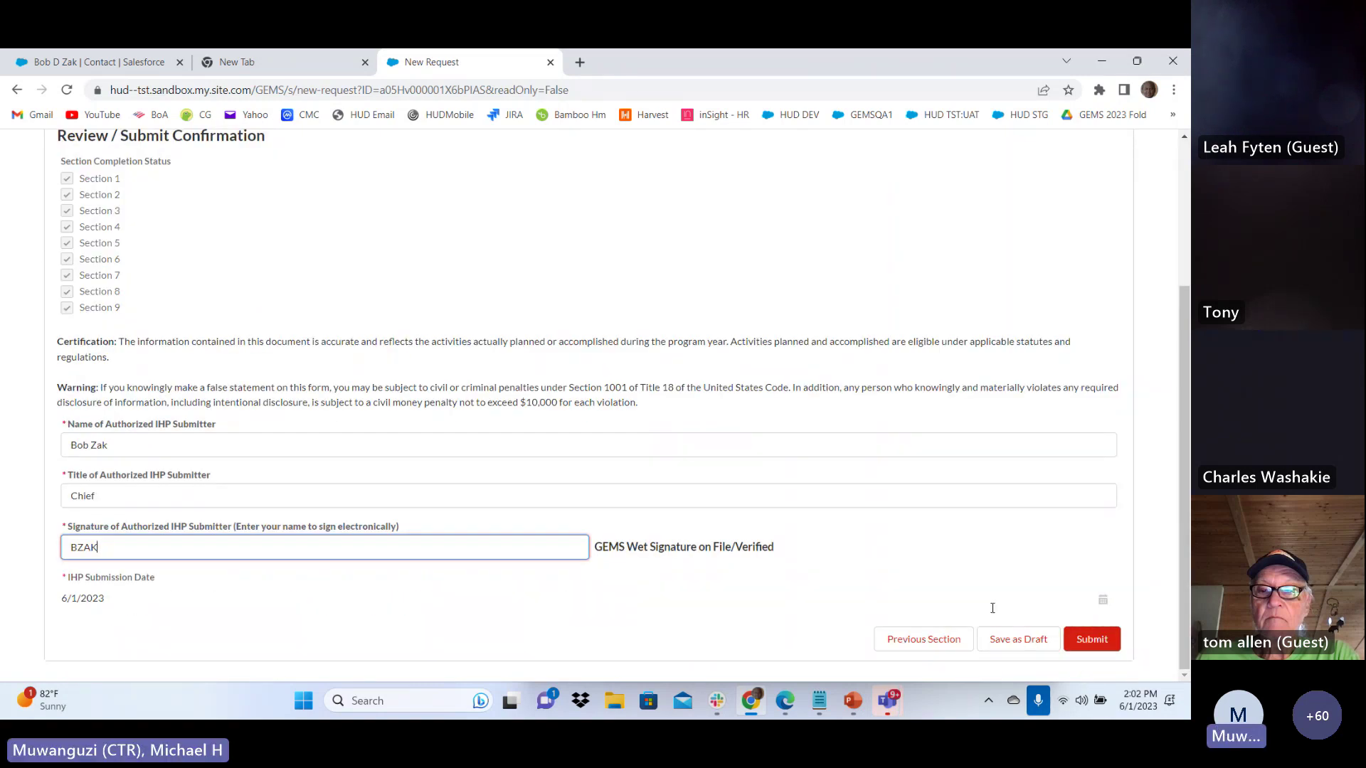
{"action": "scroll", "coordinate": [996, 611], "scroll_direction": "up", "scroll_amount": 3}
{"action": "scroll", "coordinate": [1010, 619], "scroll_direction": "down", "scroll_amount": 3}
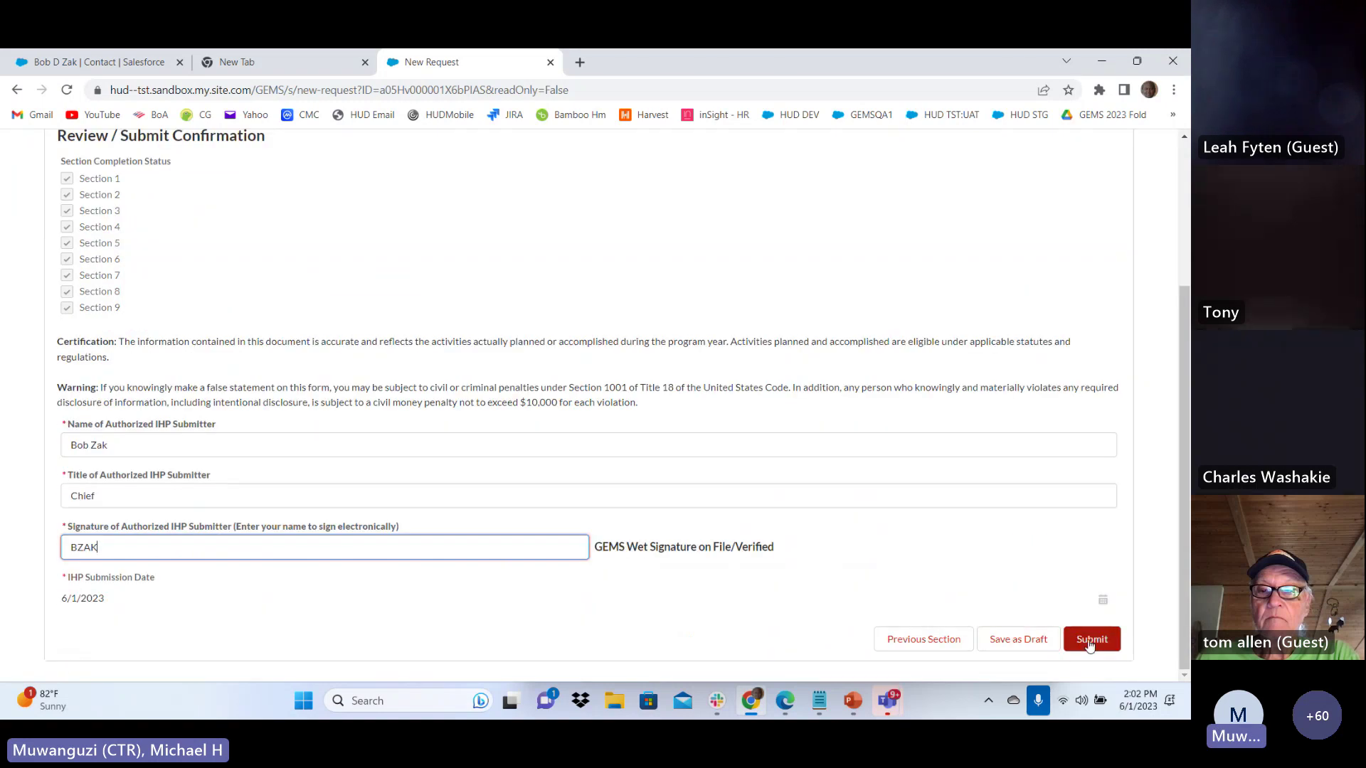
Apply the electronic signature to the Review / Submit form
{"action": "scroll", "coordinate": [790, 474], "scroll_direction": "up", "scroll_amount": 3}
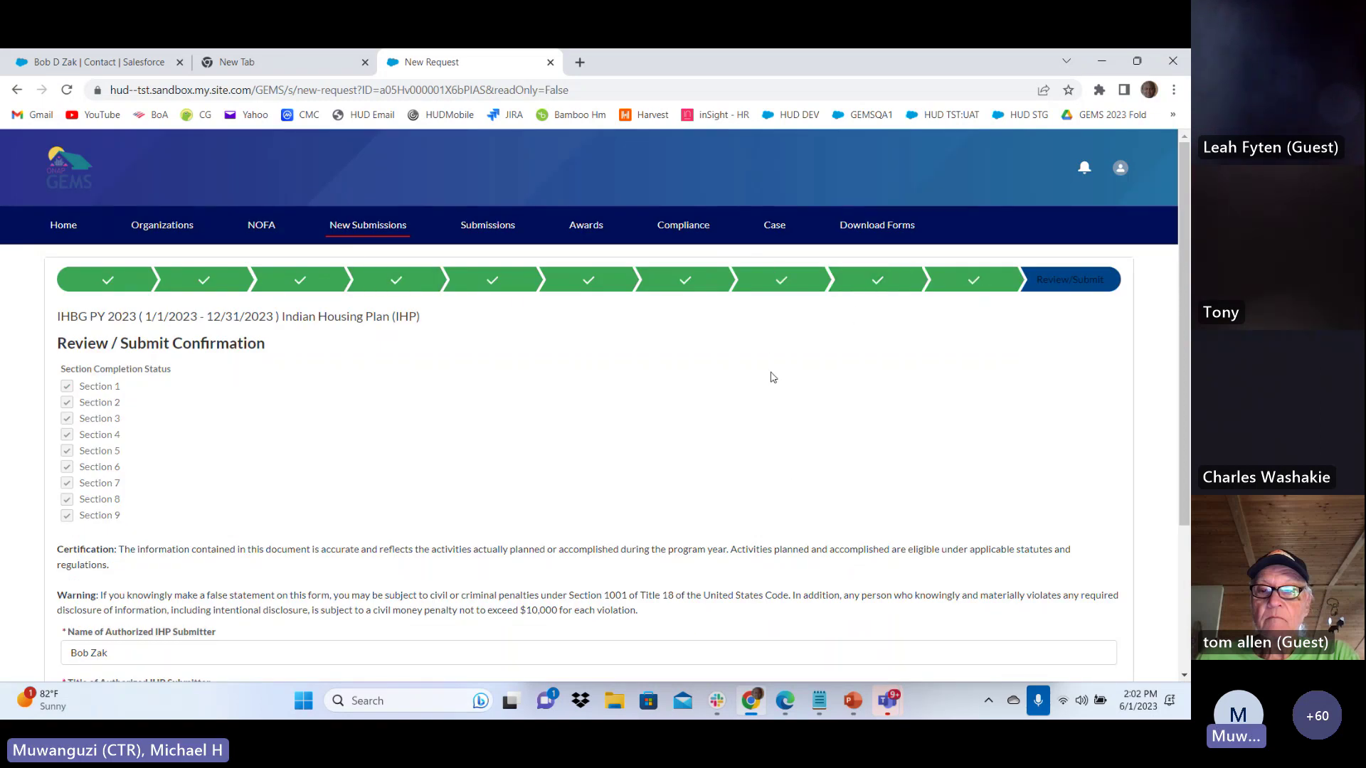
{"action": "scroll", "coordinate": [773, 377], "scroll_direction": "down", "scroll_amount": 3}
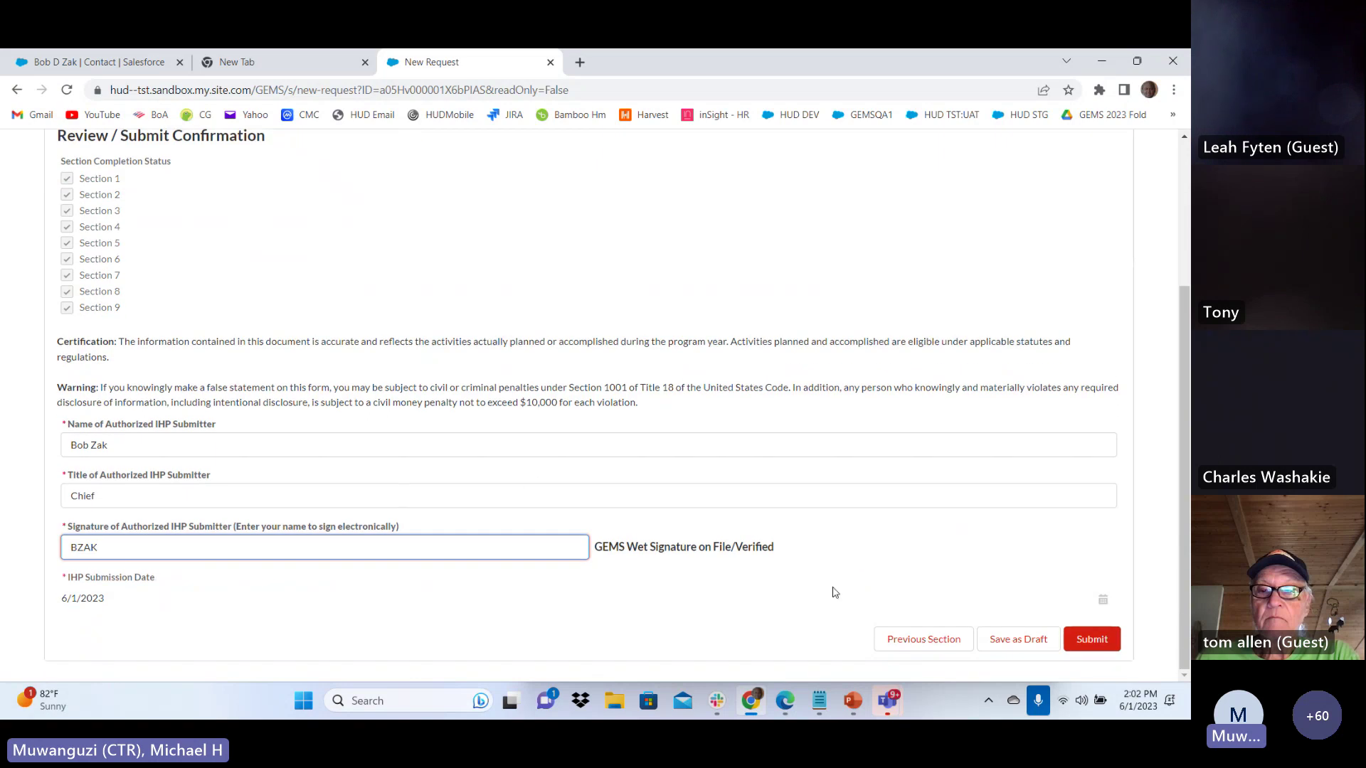
{"action": "left_click", "coordinate": [1016, 643]}
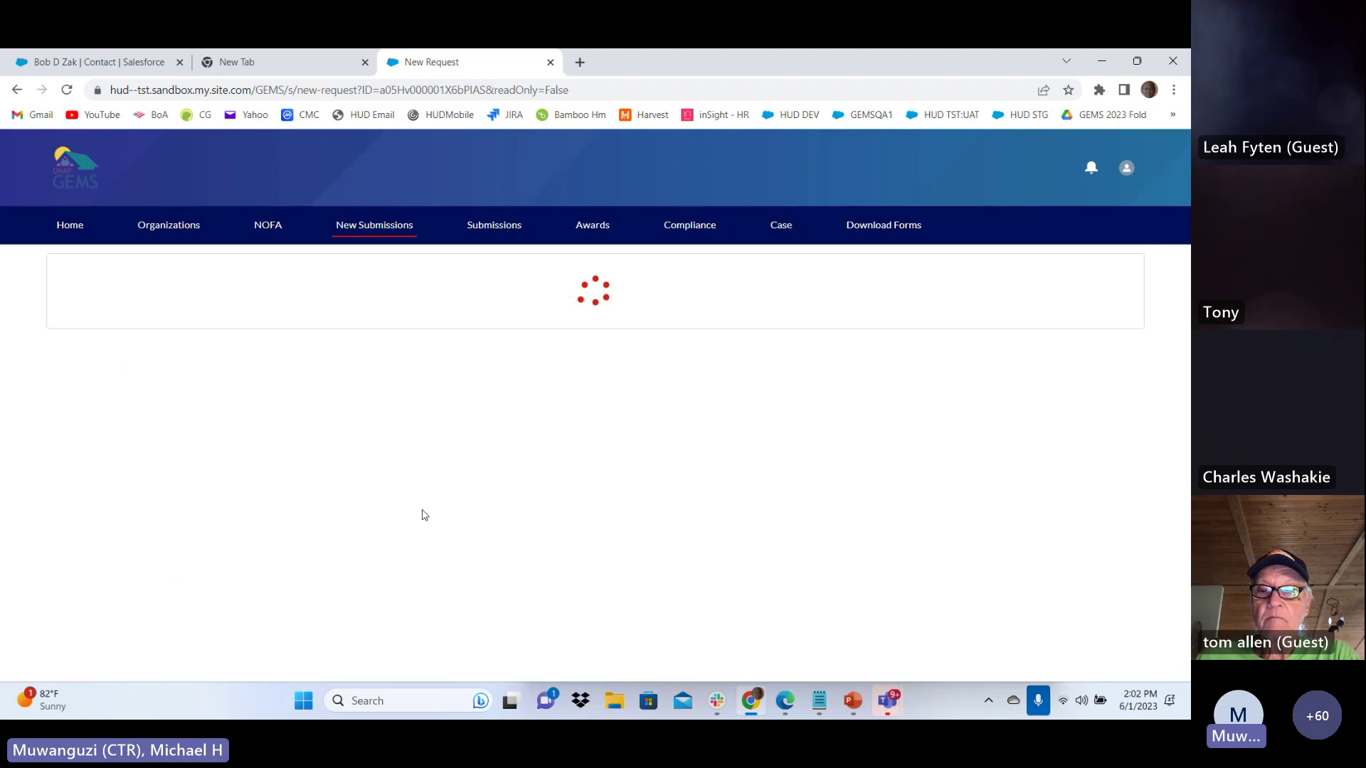
Submit the 2023 Indian Housing Plan to HUD and return to the Home dashboard
{"action": "scroll", "coordinate": [699, 517], "scroll_direction": "down", "scroll_amount": 3}
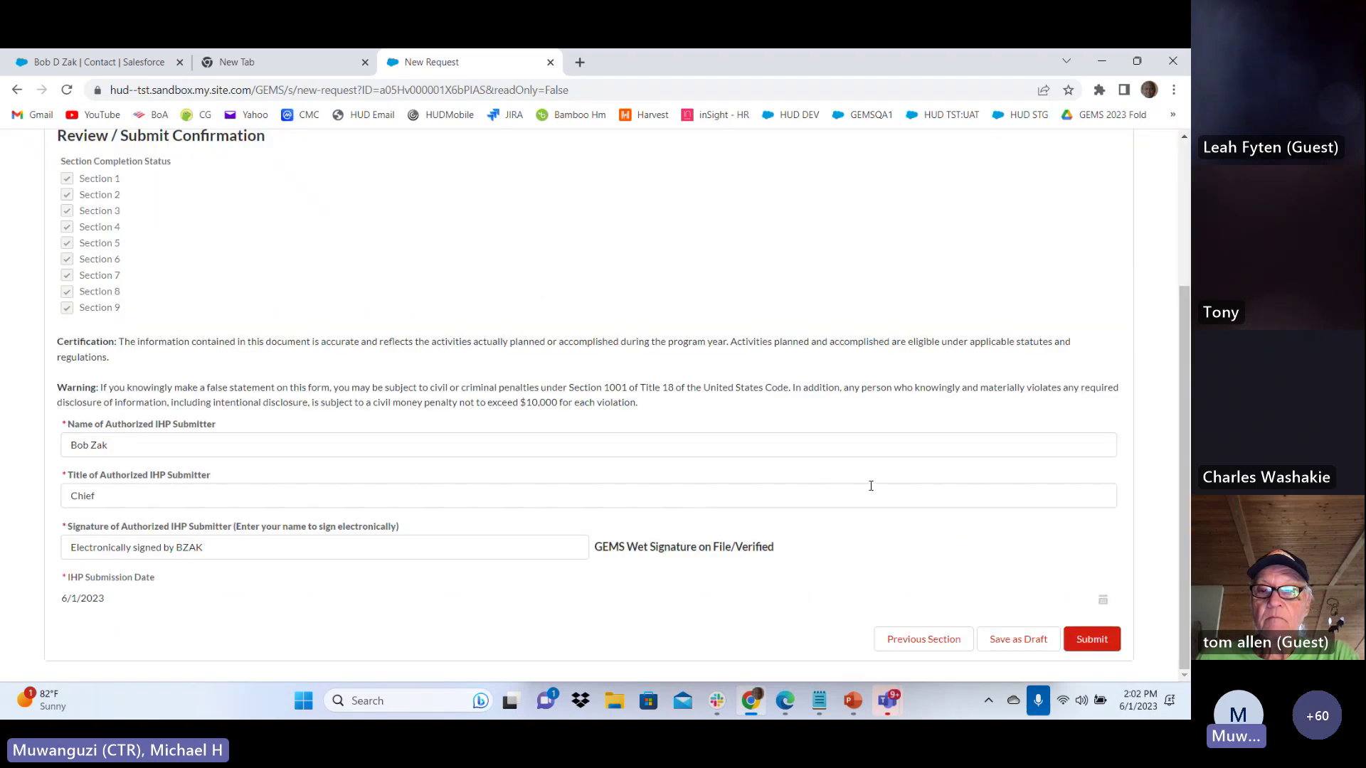
{"action": "scroll", "coordinate": [870, 486], "scroll_direction": "up", "scroll_amount": 3}
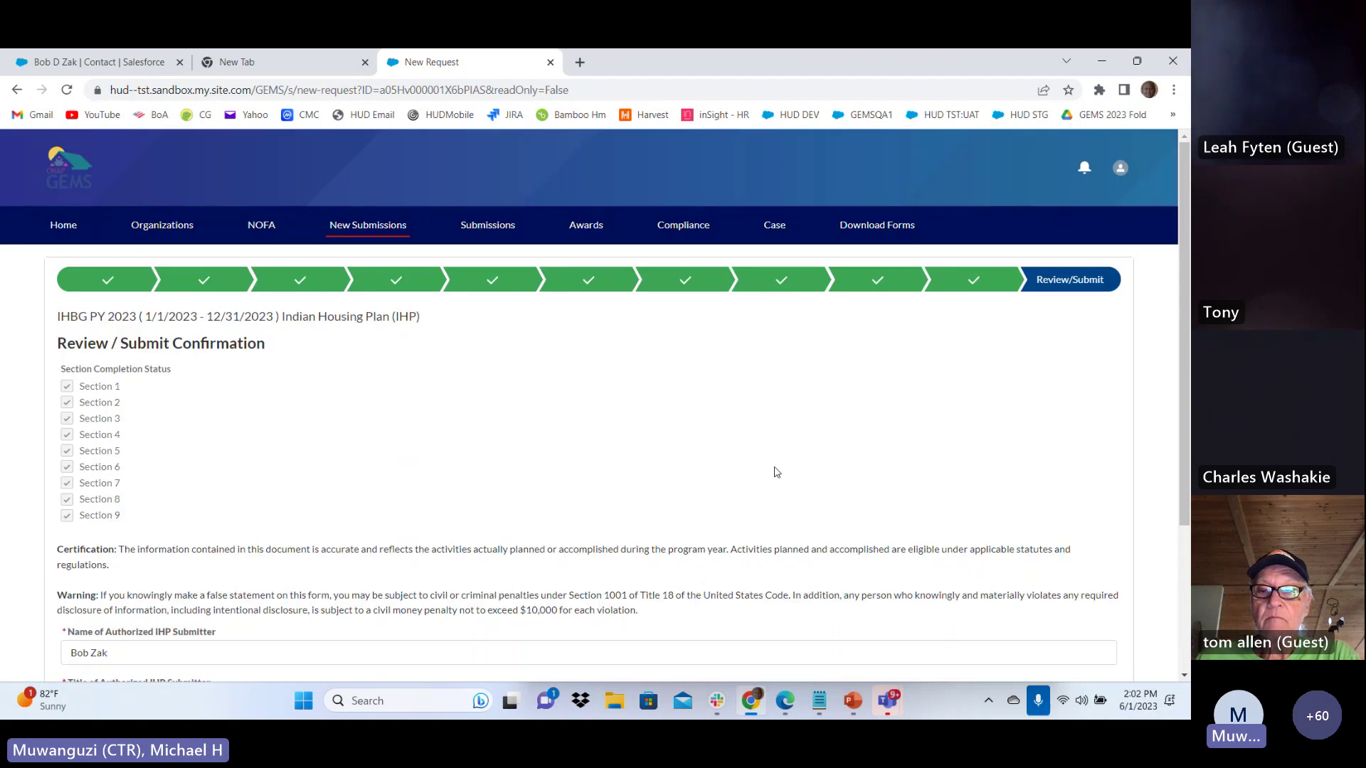
{"action": "scroll", "coordinate": [775, 474], "scroll_direction": "down", "scroll_amount": 2}
{"action": "scroll", "coordinate": [626, 439], "scroll_direction": "up", "scroll_amount": 2}
{"action": "scroll", "coordinate": [626, 441], "scroll_direction": "down", "scroll_amount": 3}
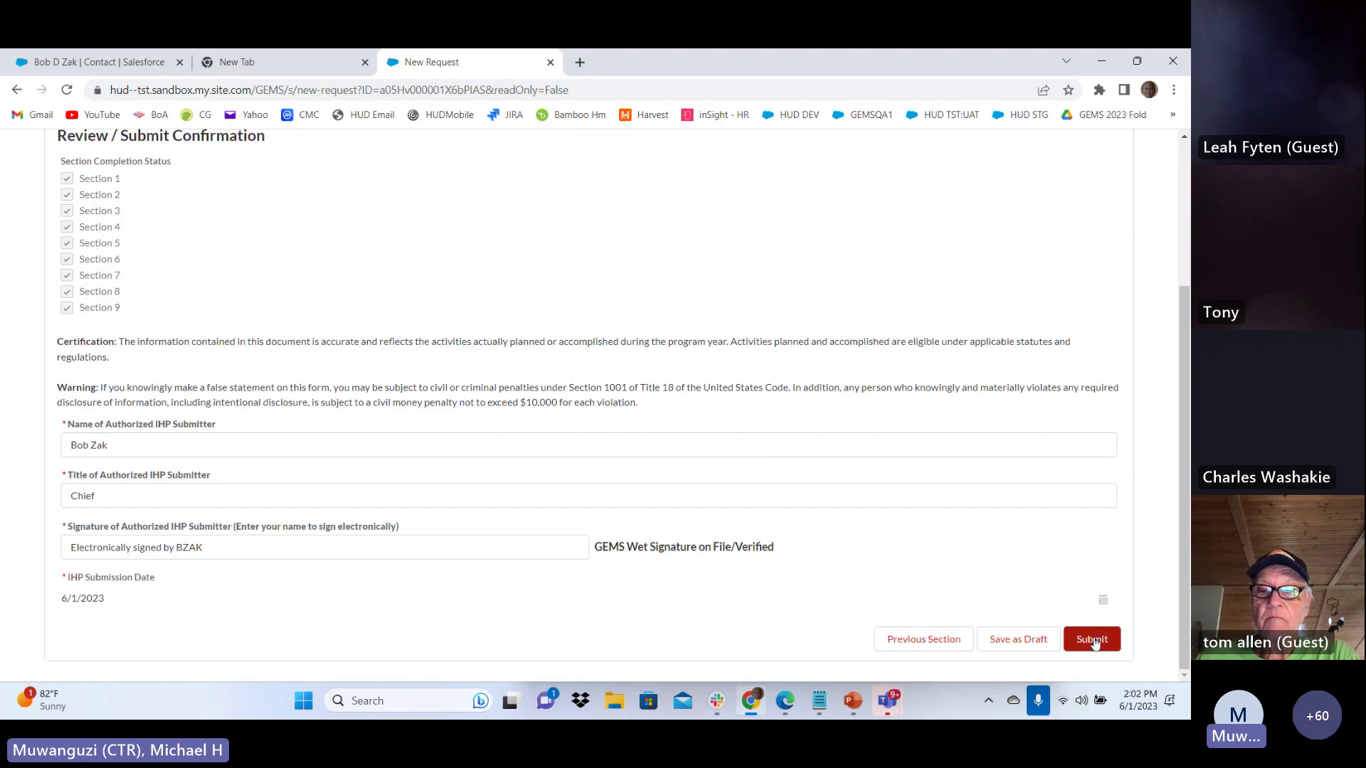
{"action": "left_click", "coordinate": [1092, 640]}
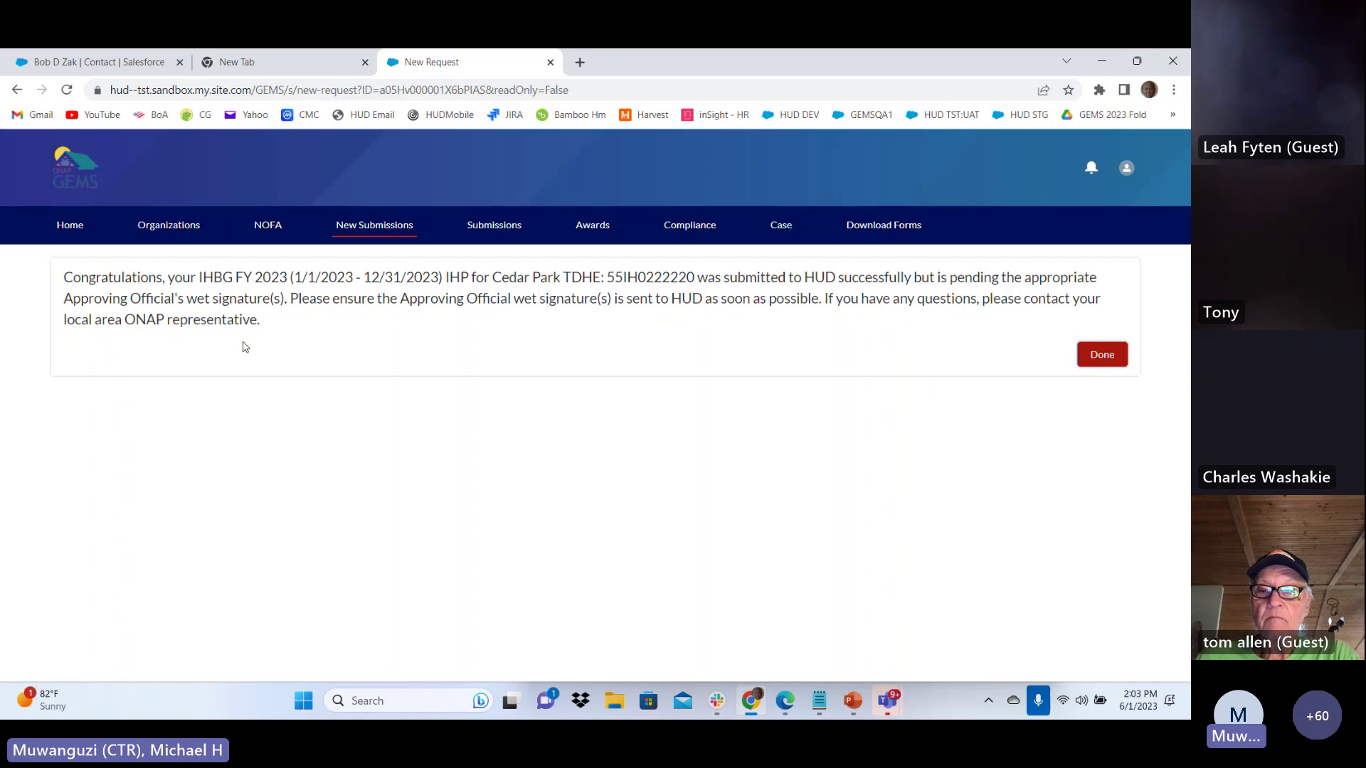
{"action": "left_click", "coordinate": [67, 228]}
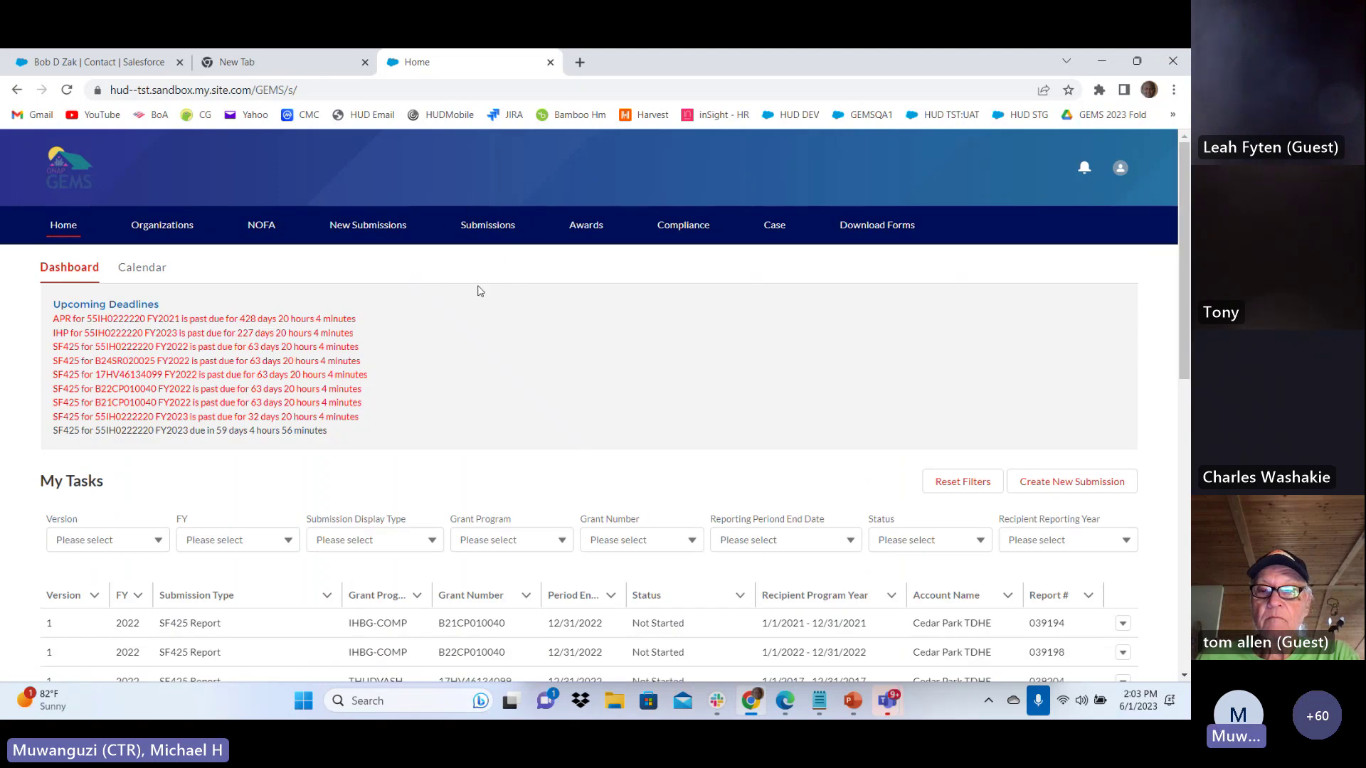
Open the Form Submission List and check the 2023 Initial Plan (IHP) row's actions
{"action": "left_click", "coordinate": [481, 229]}
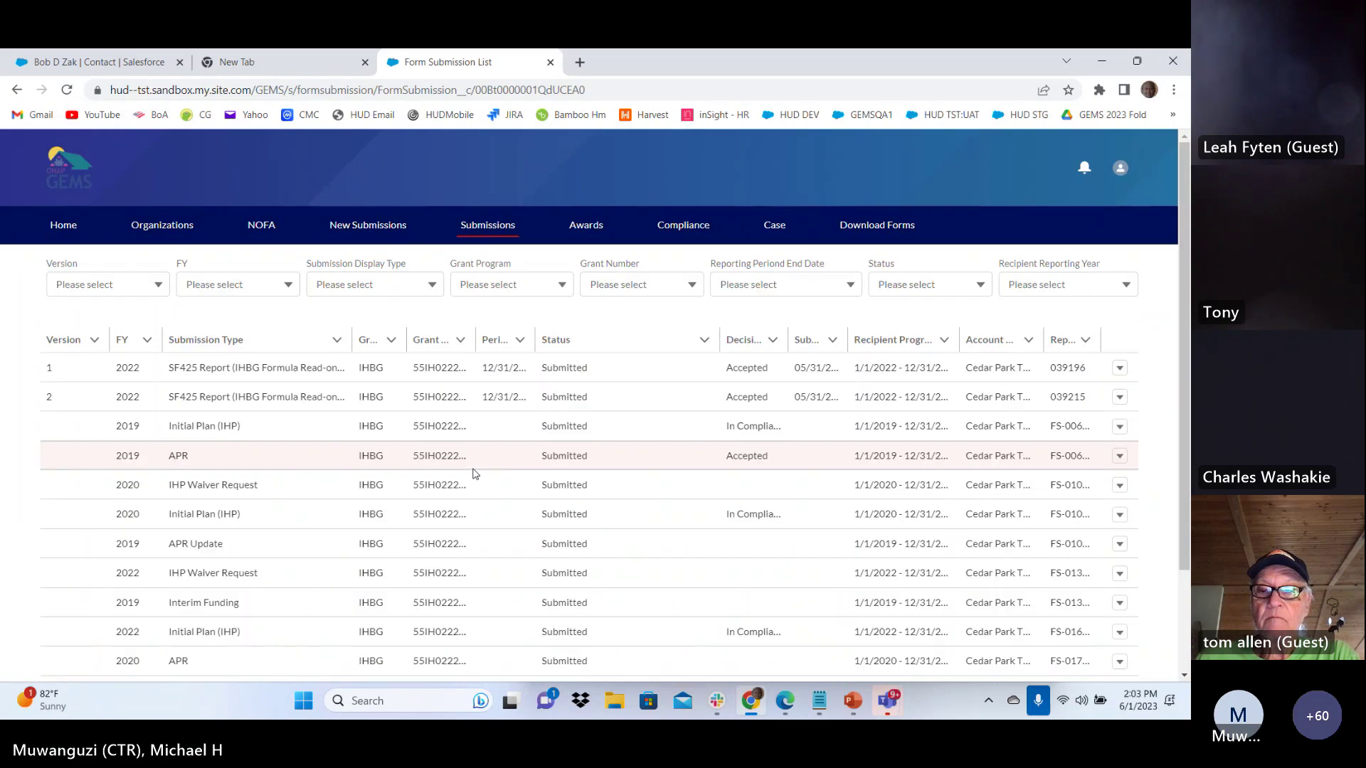
{"action": "scroll", "coordinate": [476, 474], "scroll_direction": "down", "scroll_amount": 3}
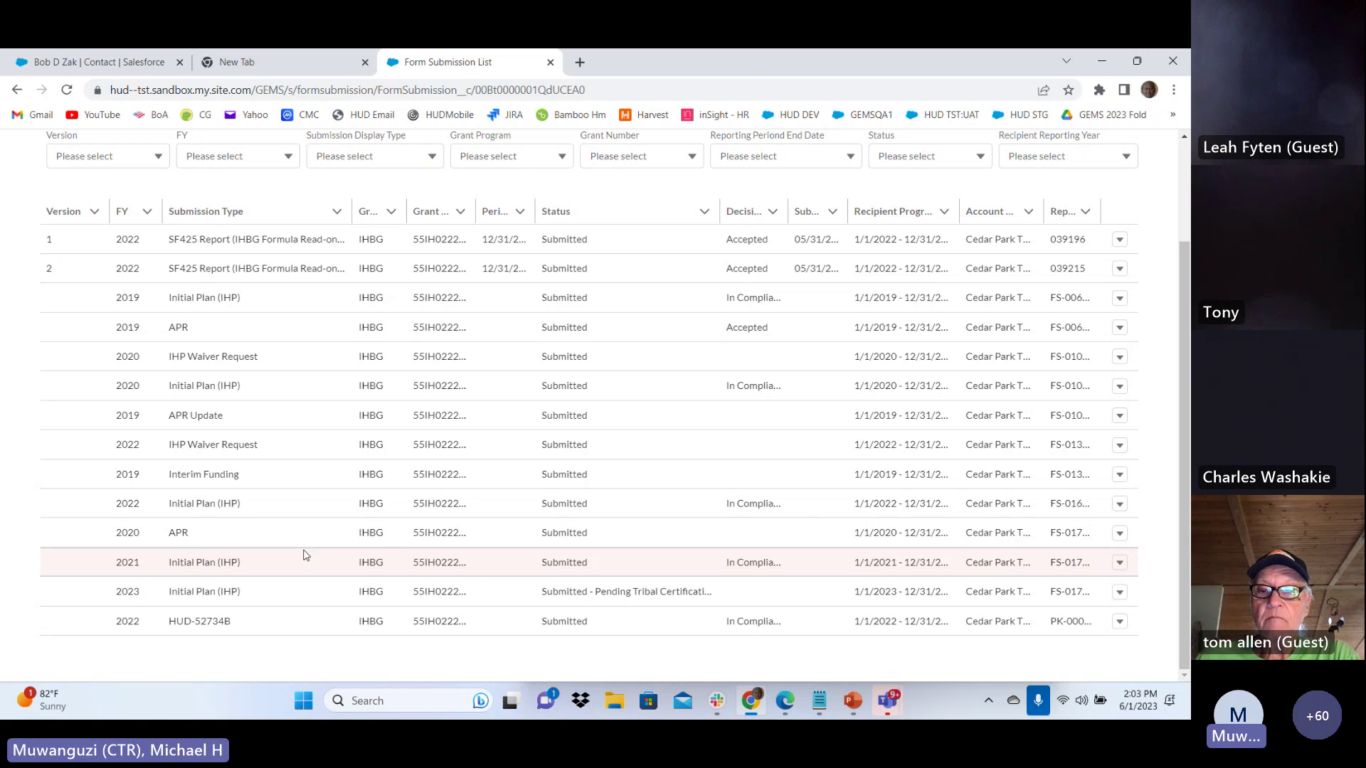
{"action": "scroll", "coordinate": [334, 505], "scroll_direction": "up", "scroll_amount": 3}
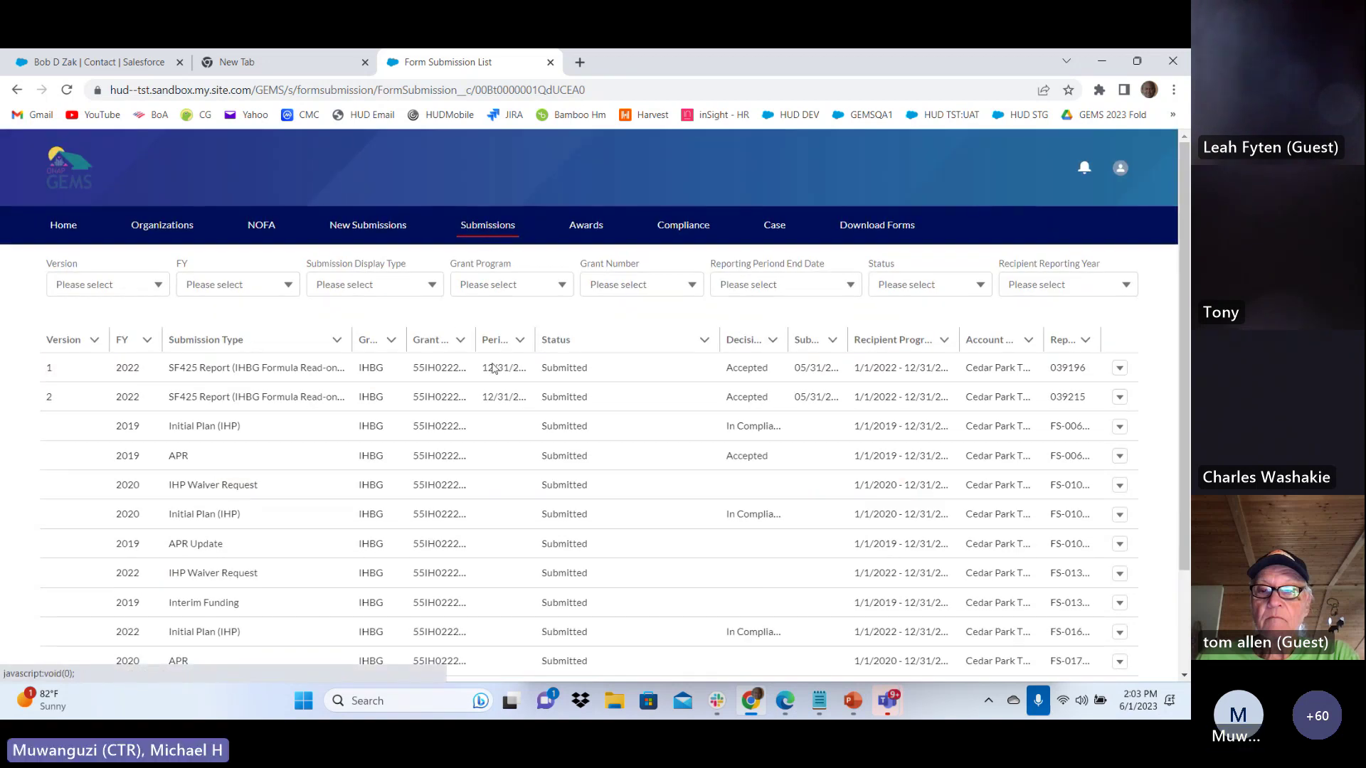
{"action": "scroll", "coordinate": [489, 381], "scroll_direction": "down", "scroll_amount": 3}
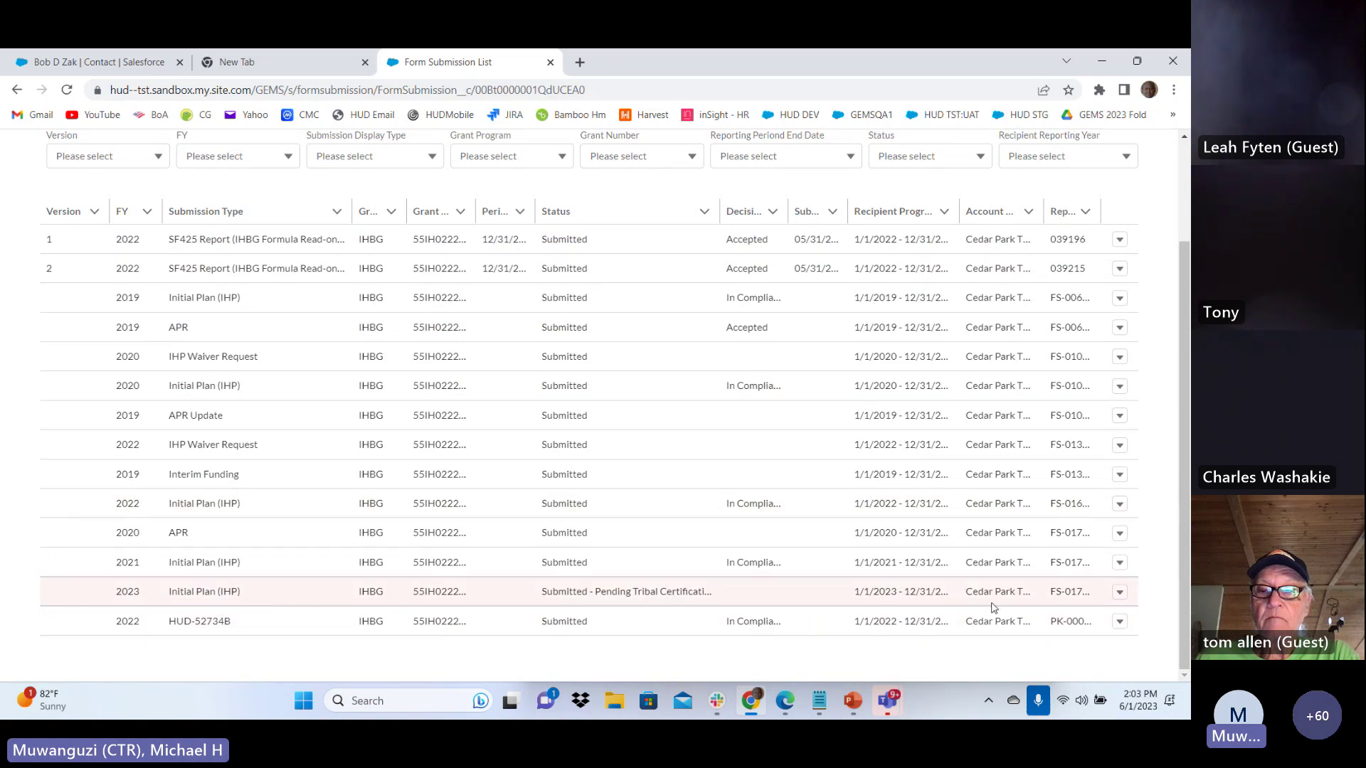
{"action": "left_click", "coordinate": [1120, 596]}
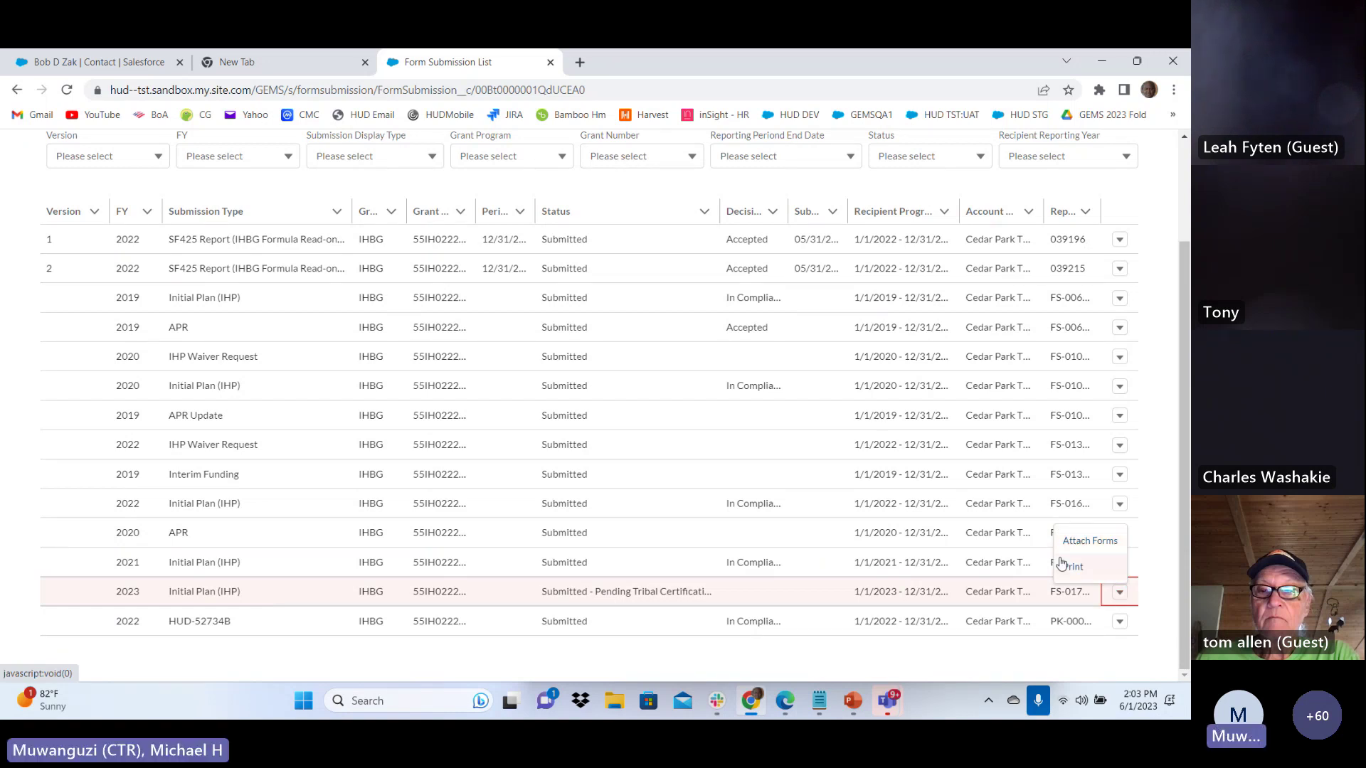
{"action": "left_click", "coordinate": [1095, 569]}
Resize the list columns and print the 2023 Initial Plan (IHP) submission to PDF
{"action": "scroll", "coordinate": [1136, 360], "scroll_direction": "up", "scroll_amount": 1}
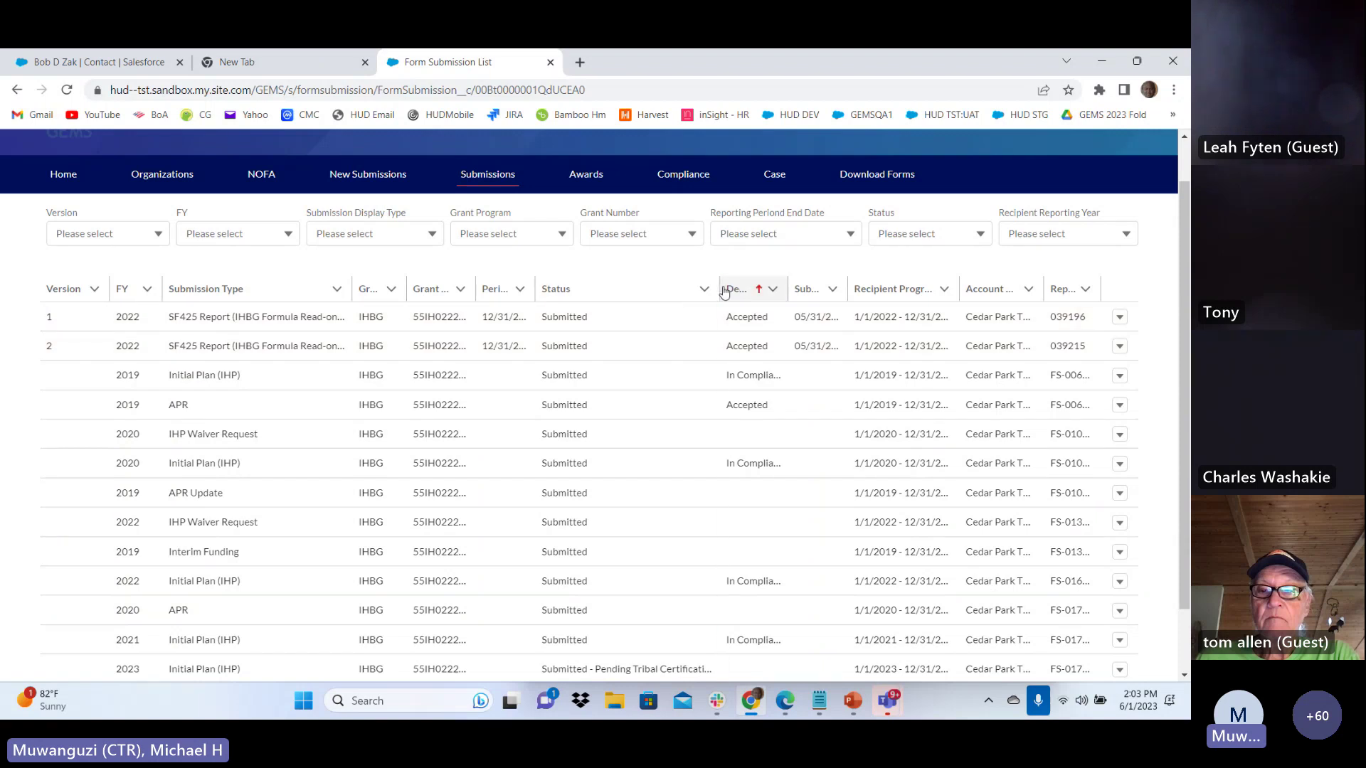
{"action": "mouse_move", "coordinate": [724, 291]}
{"action": "left_mouse_down"}
{"action": "mouse_move", "coordinate": [678, 291]}
{"action": "mouse_move", "coordinate": [733, 291]}
{"action": "left_mouse_up"}
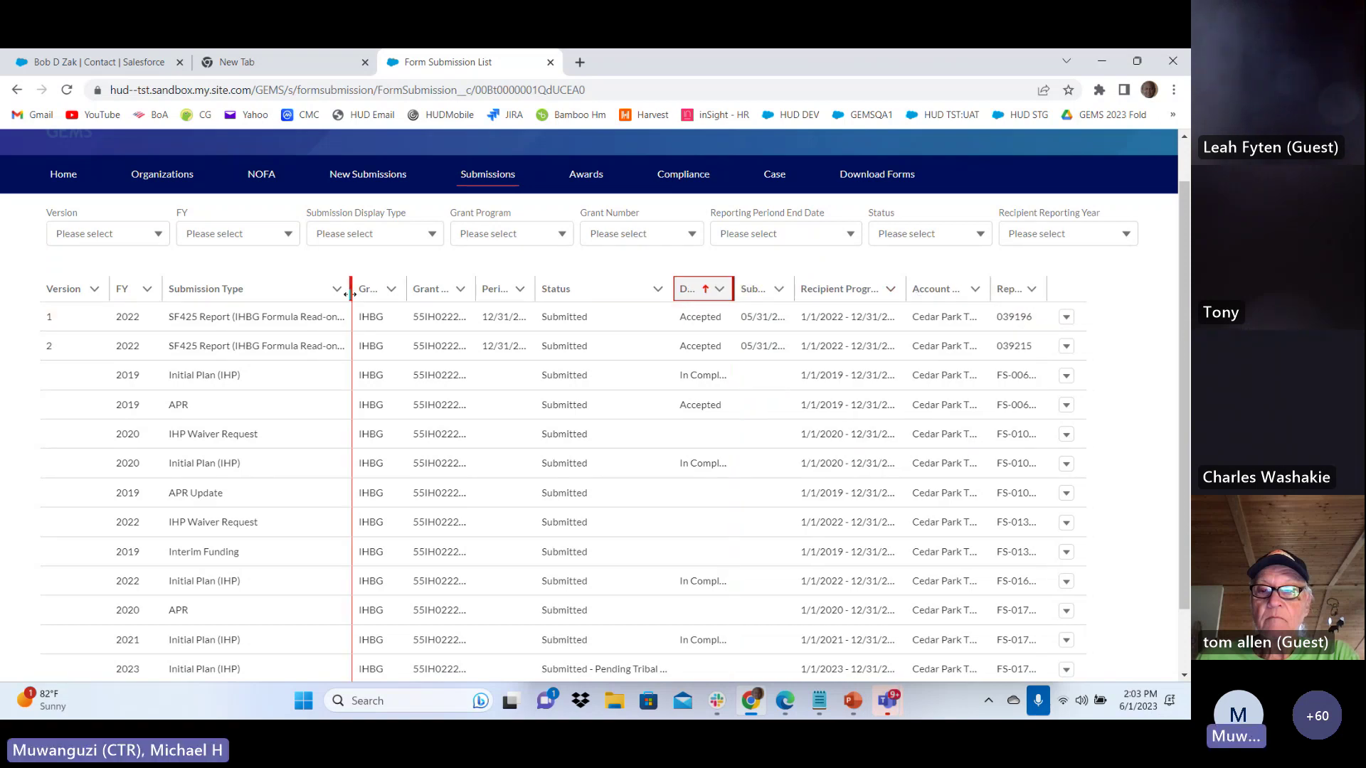
{"action": "left_click_drag", "start_coordinate": [350, 294], "coordinate": [342, 294]}
{"action": "scroll", "coordinate": [1099, 367], "scroll_direction": "down", "scroll_amount": 1}
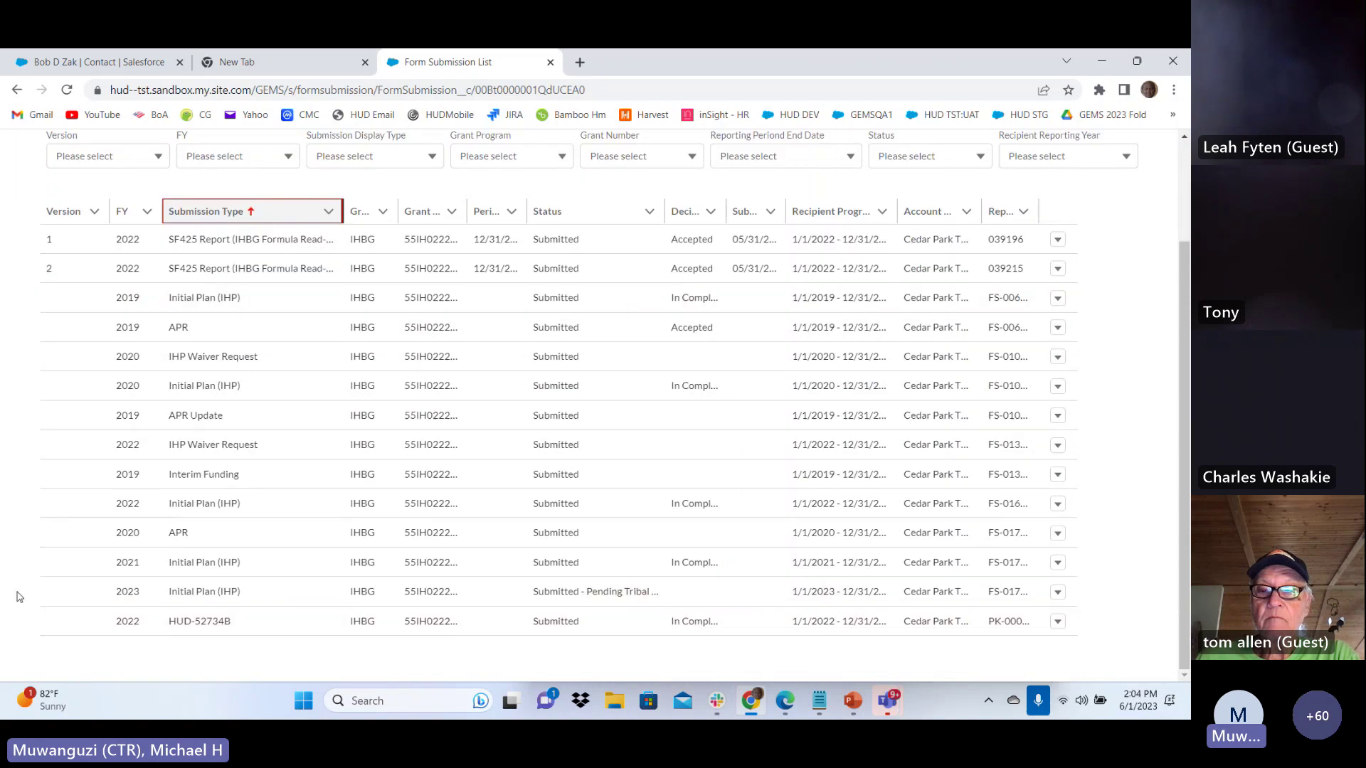
{"action": "left_click", "coordinate": [1058, 595]}
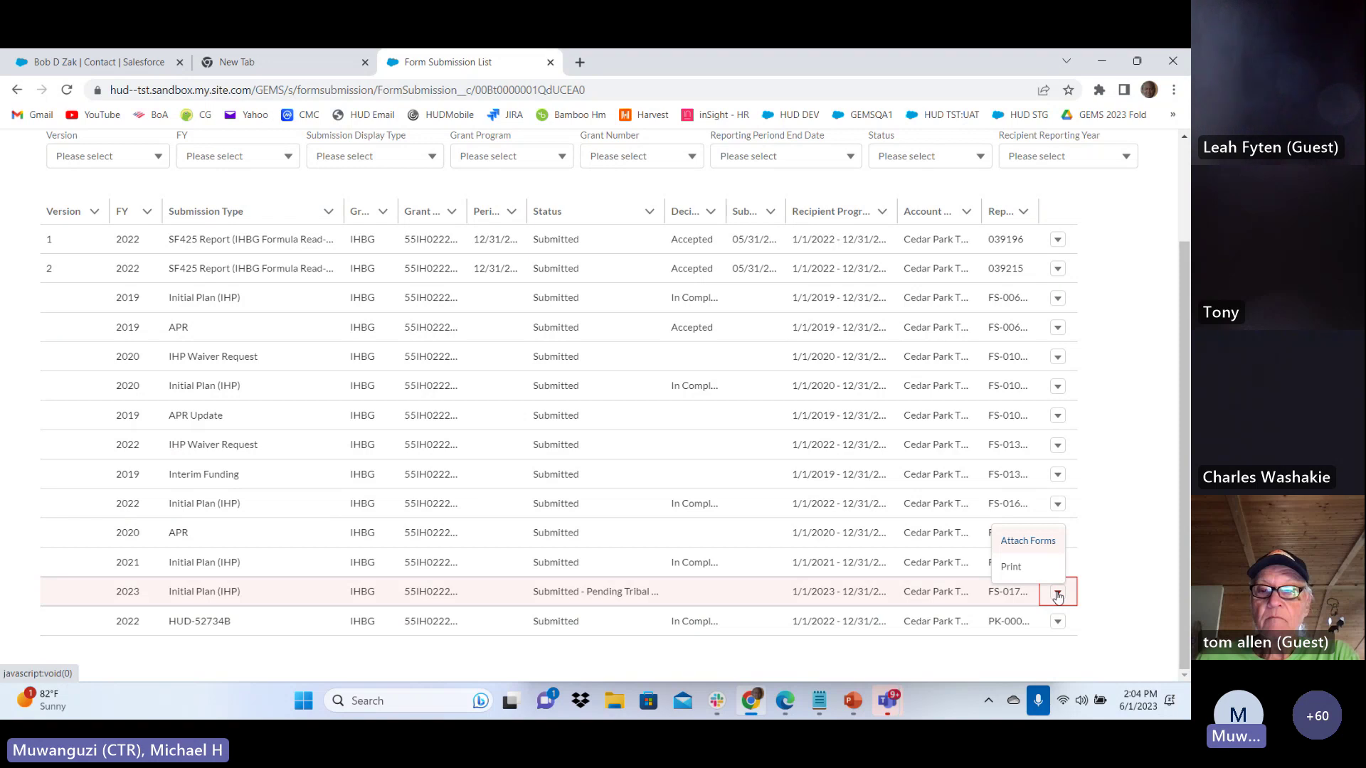
{"action": "left_click", "coordinate": [1011, 569]}
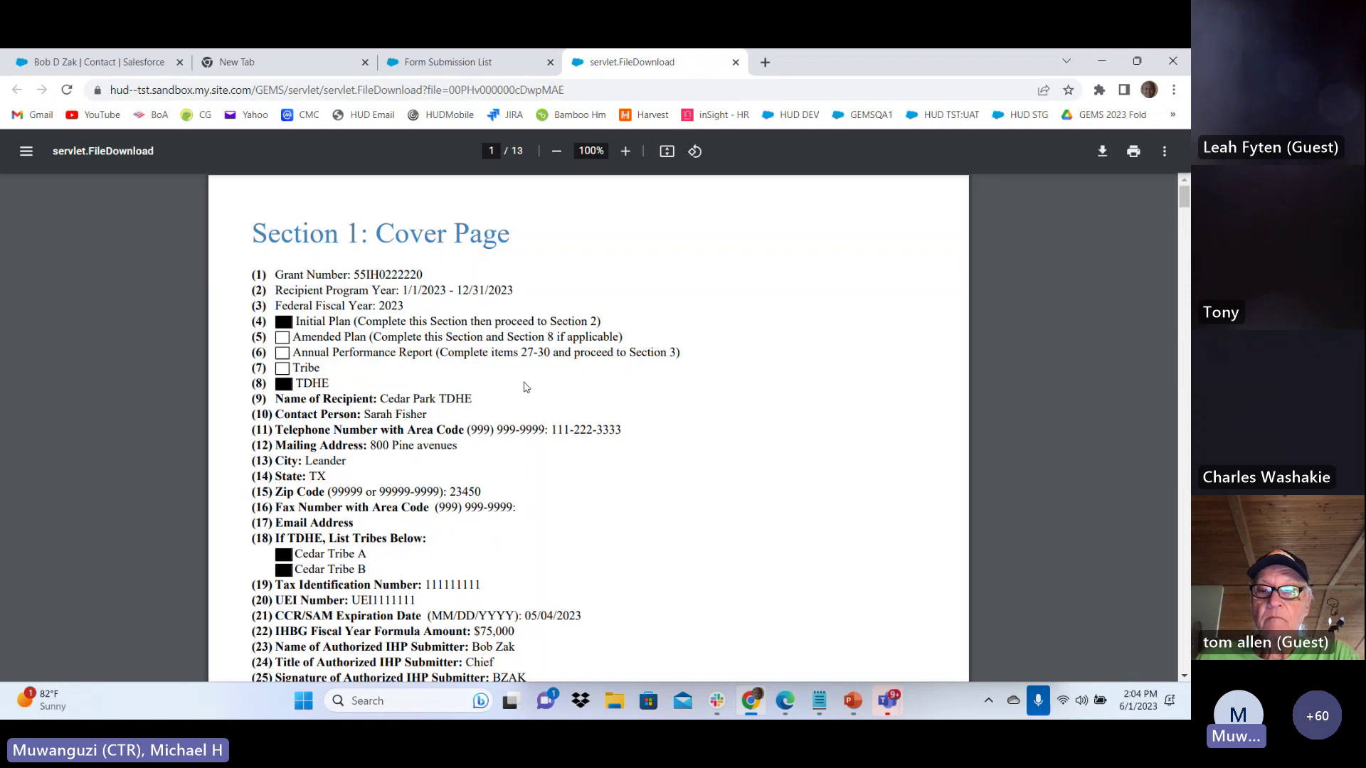
Scroll through the 13-page 2023 Initial Plan PDF
{"action": "scroll", "coordinate": [527, 382], "scroll_direction": "down", "scroll_amount": 10}
{"action": "scroll", "coordinate": [527, 382], "scroll_direction": "down", "scroll_amount": 20}
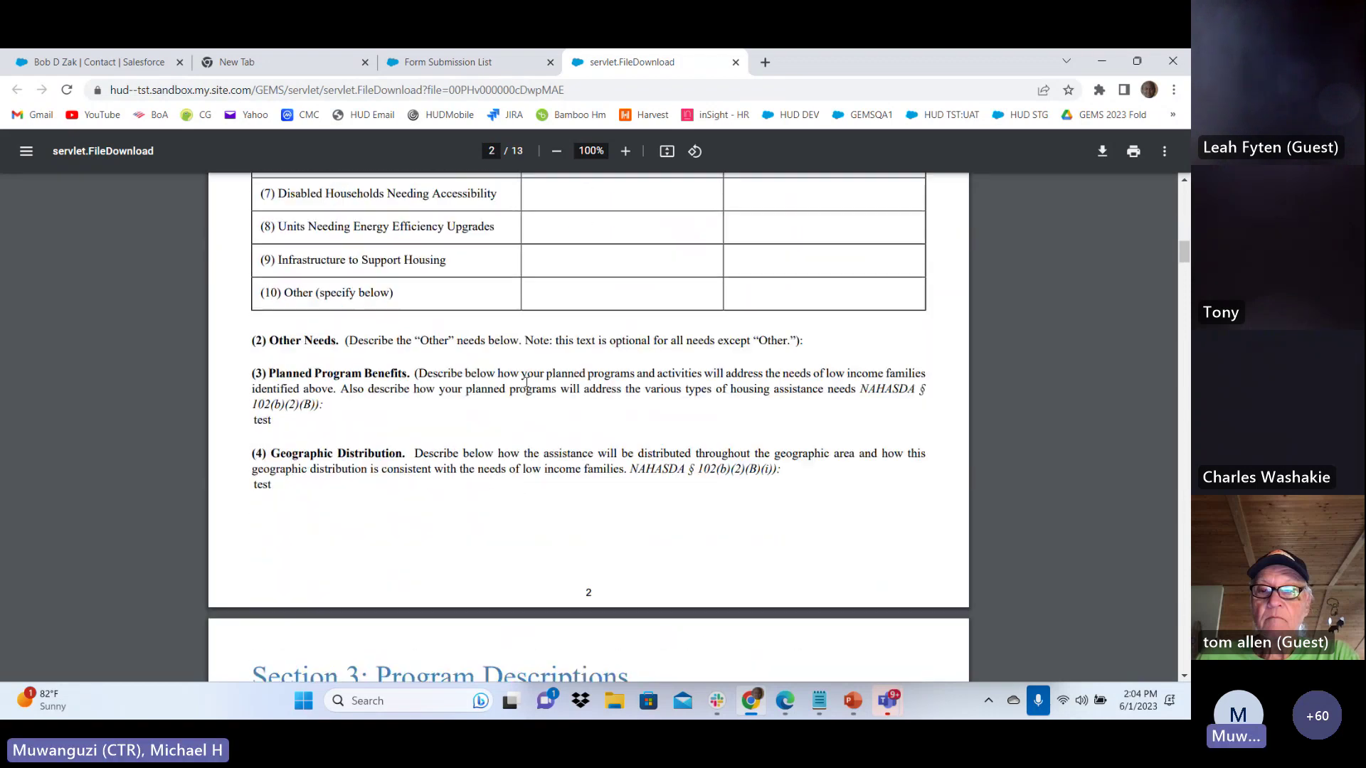
{"action": "scroll", "coordinate": [527, 382], "scroll_direction": "down", "scroll_amount": 15}
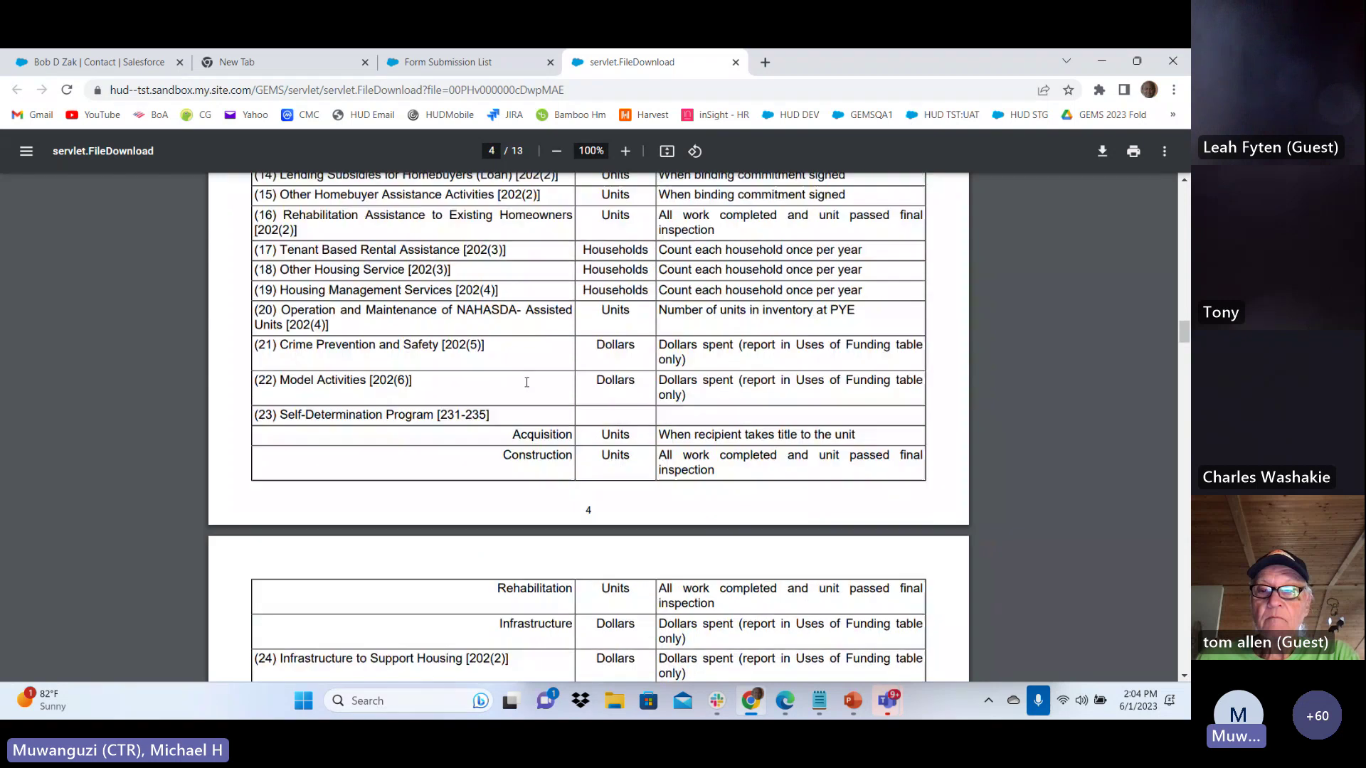
{"action": "scroll", "coordinate": [520, 399], "scroll_direction": "down", "scroll_amount": 20}
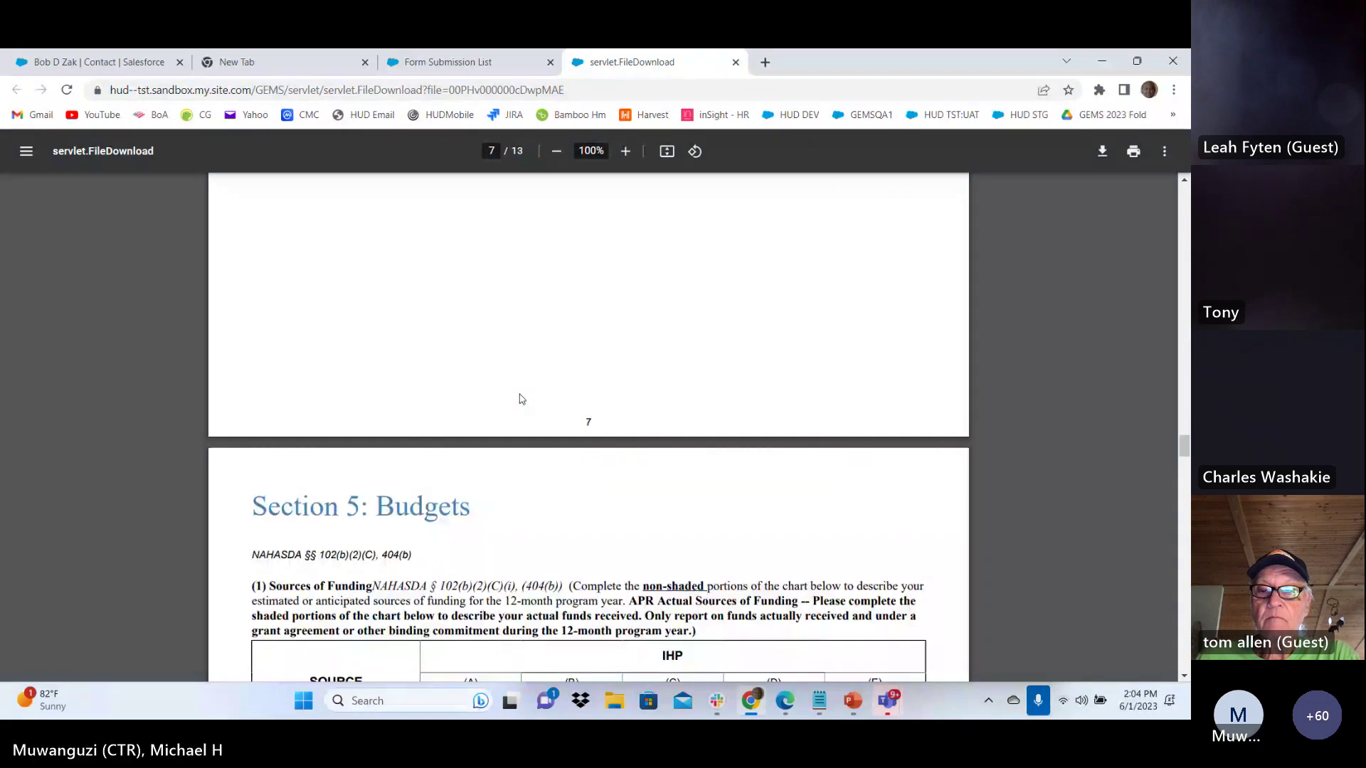
{"action": "scroll", "coordinate": [521, 399], "scroll_direction": "down", "scroll_amount": 20}
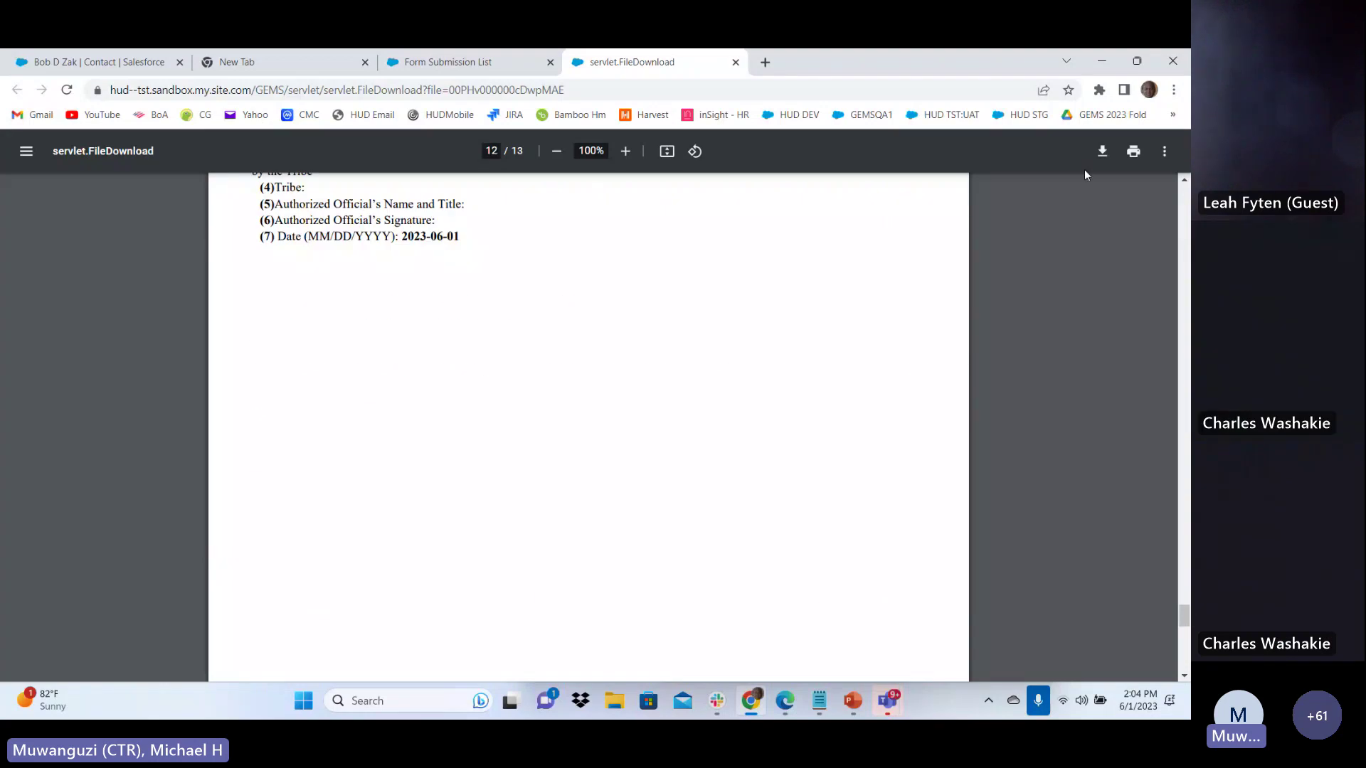
Cancel downloading the PDF and switch back to the Form Submission List tab
{"action": "left_click", "coordinate": [1103, 152]}
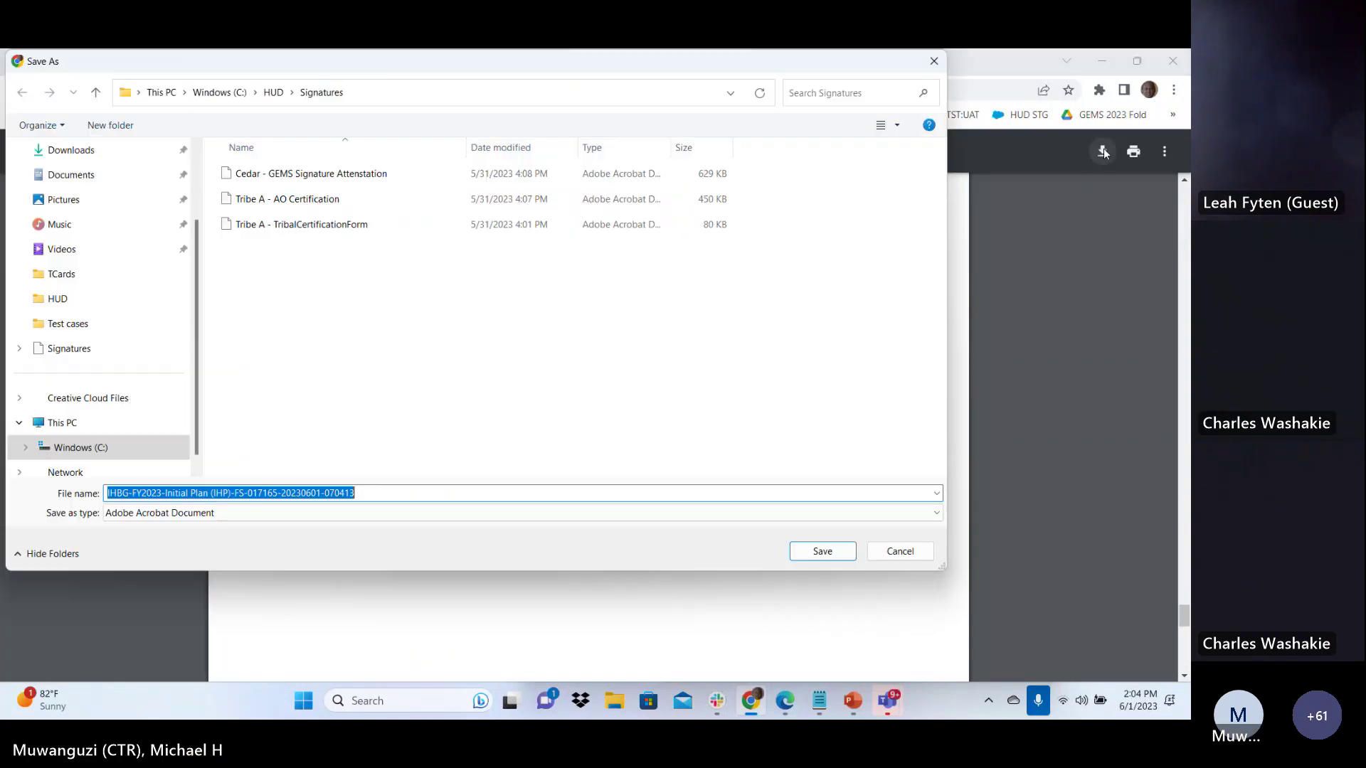
{"action": "left_click", "coordinate": [900, 551]}
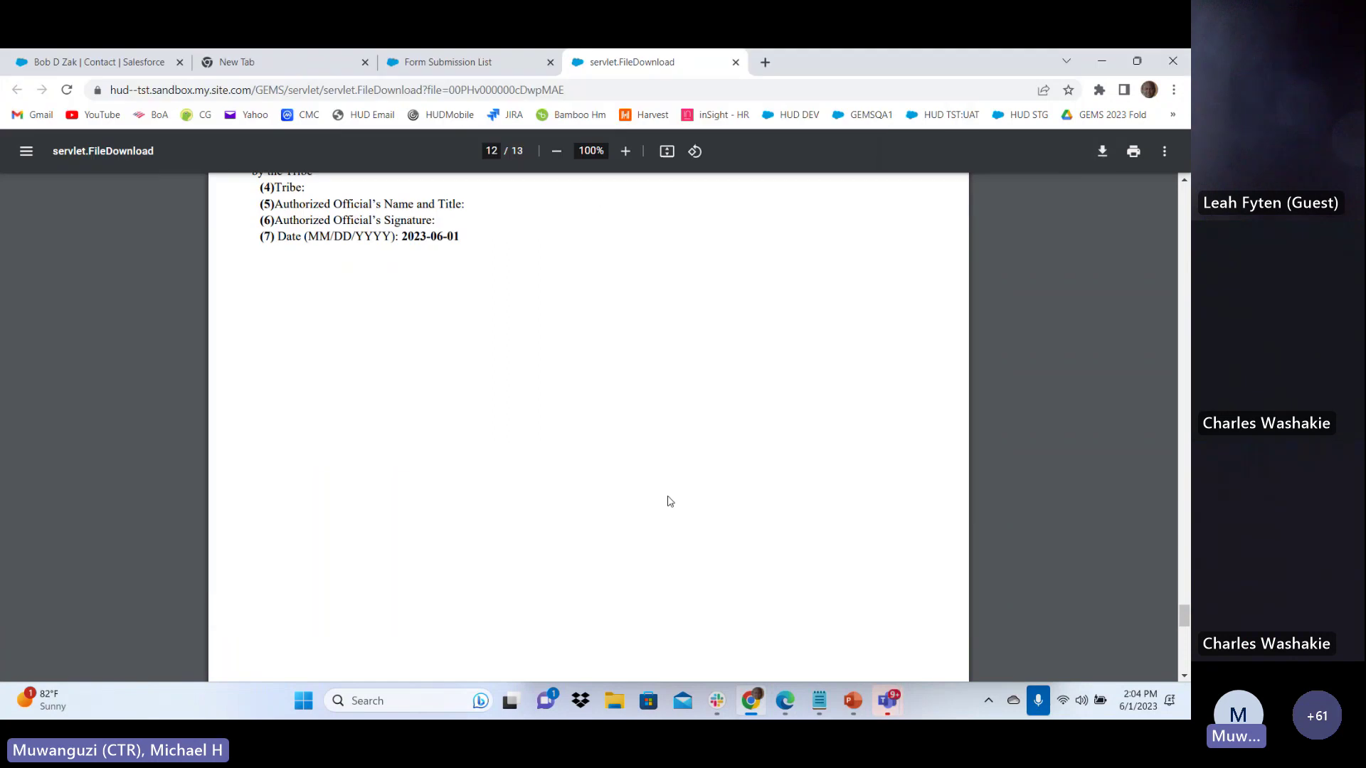
{"action": "scroll", "coordinate": [582, 417], "scroll_direction": "up", "scroll_amount": 20}
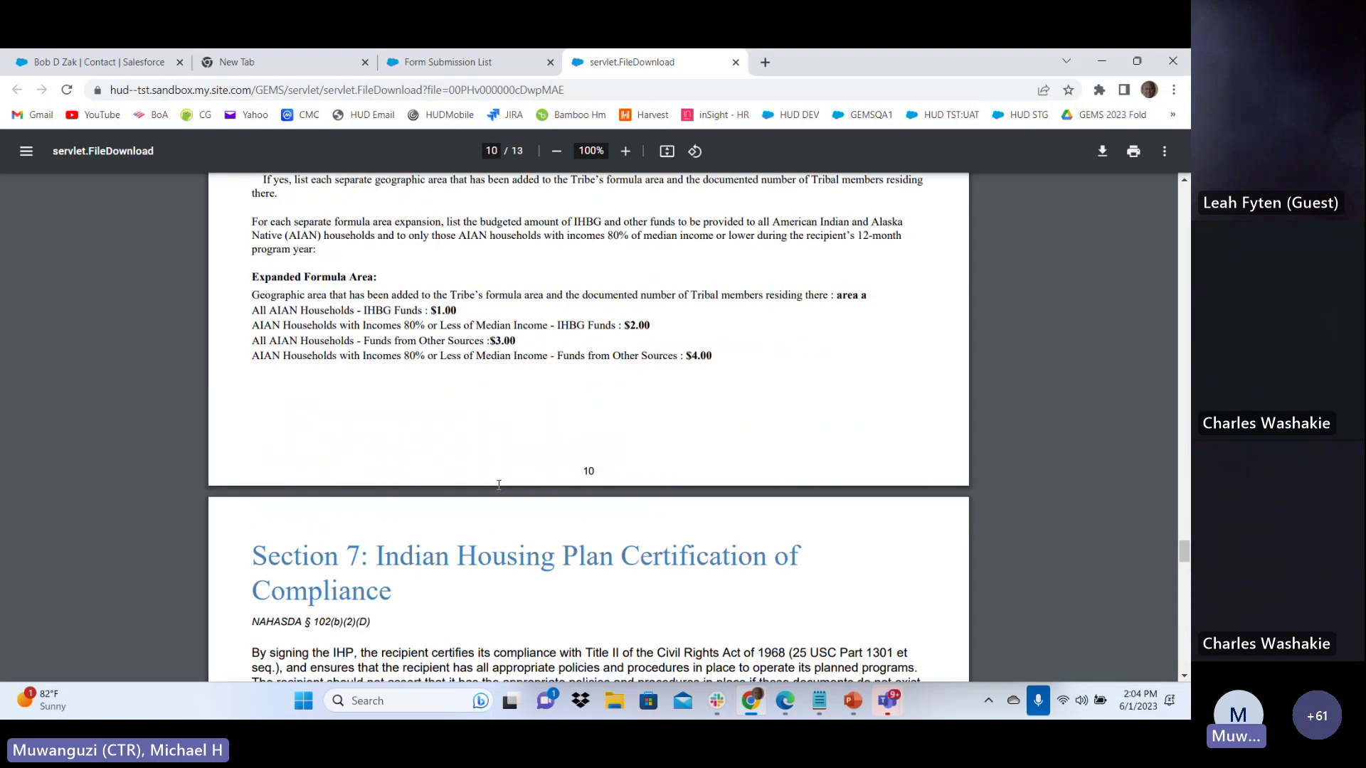
{"action": "scroll", "coordinate": [527, 363], "scroll_direction": "up", "scroll_amount": 20}
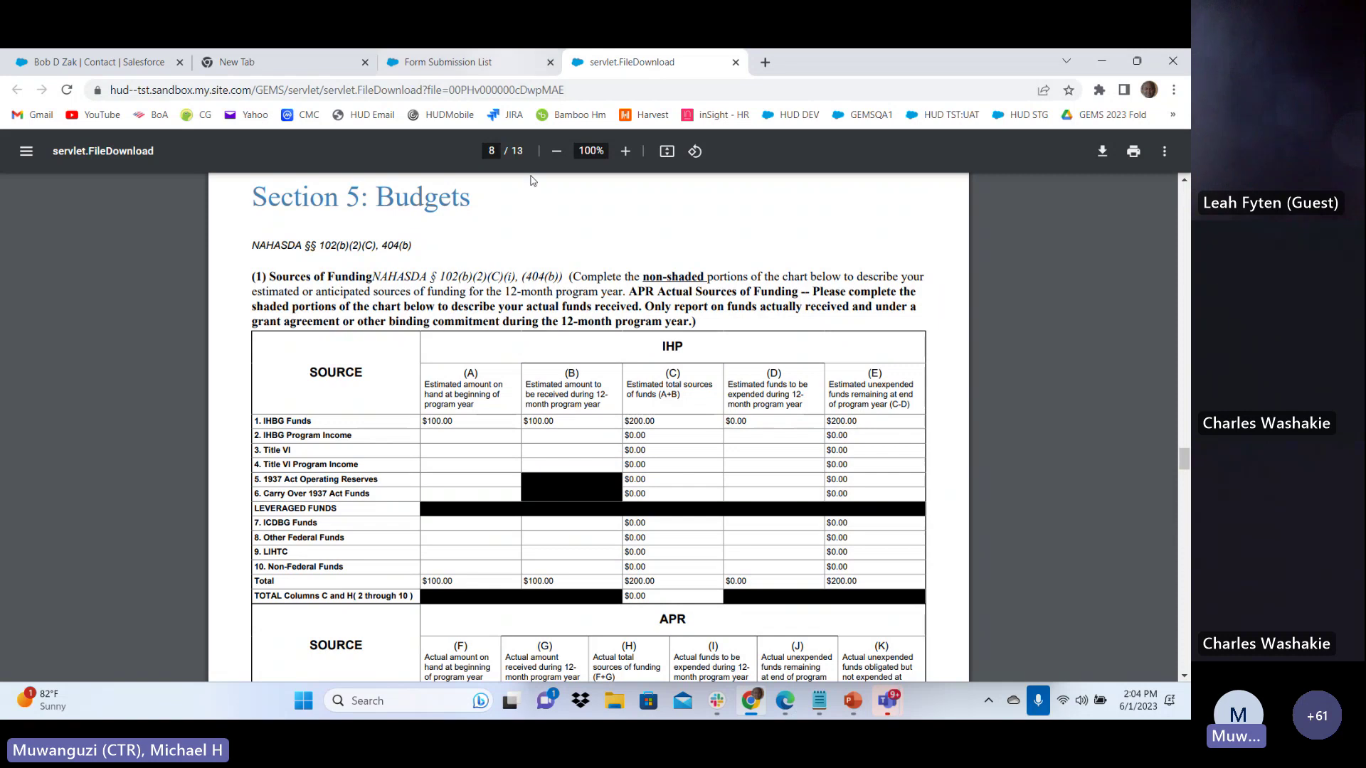
{"action": "left_click", "coordinate": [545, 72]}
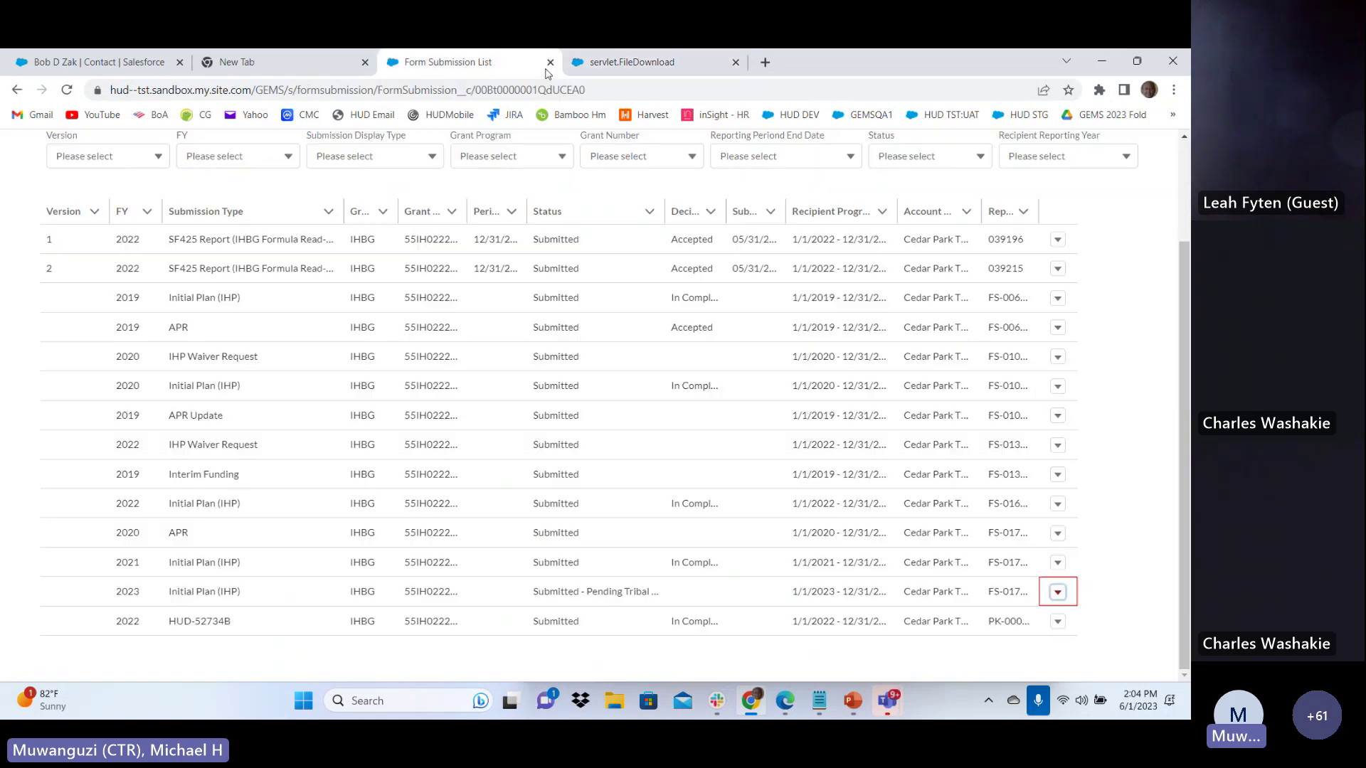
Close the PDF tab and show the 2023 Initial Plan (IHP) row's actions
{"action": "left_click", "coordinate": [640, 61]}
{"action": "left_click", "coordinate": [736, 62]}
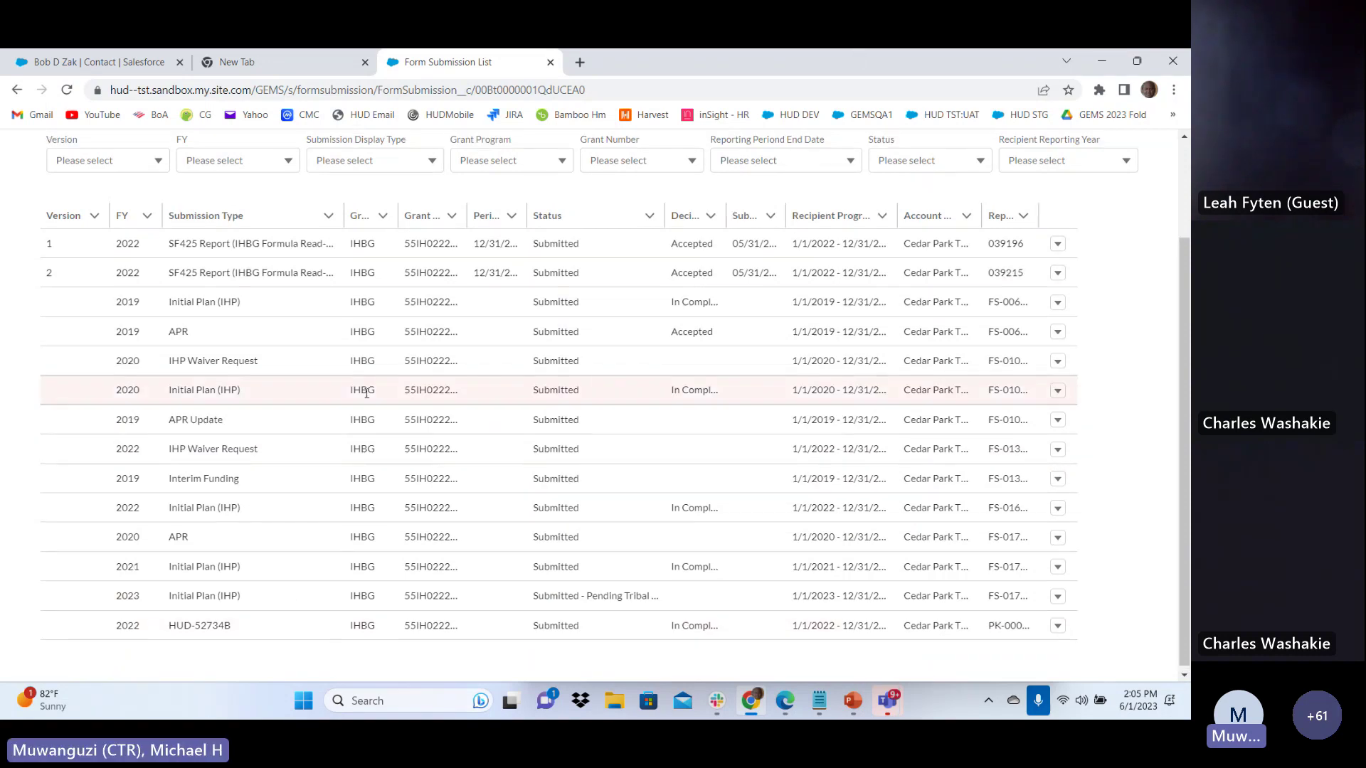
{"action": "scroll", "coordinate": [359, 386], "scroll_direction": "up", "scroll_amount": 2}
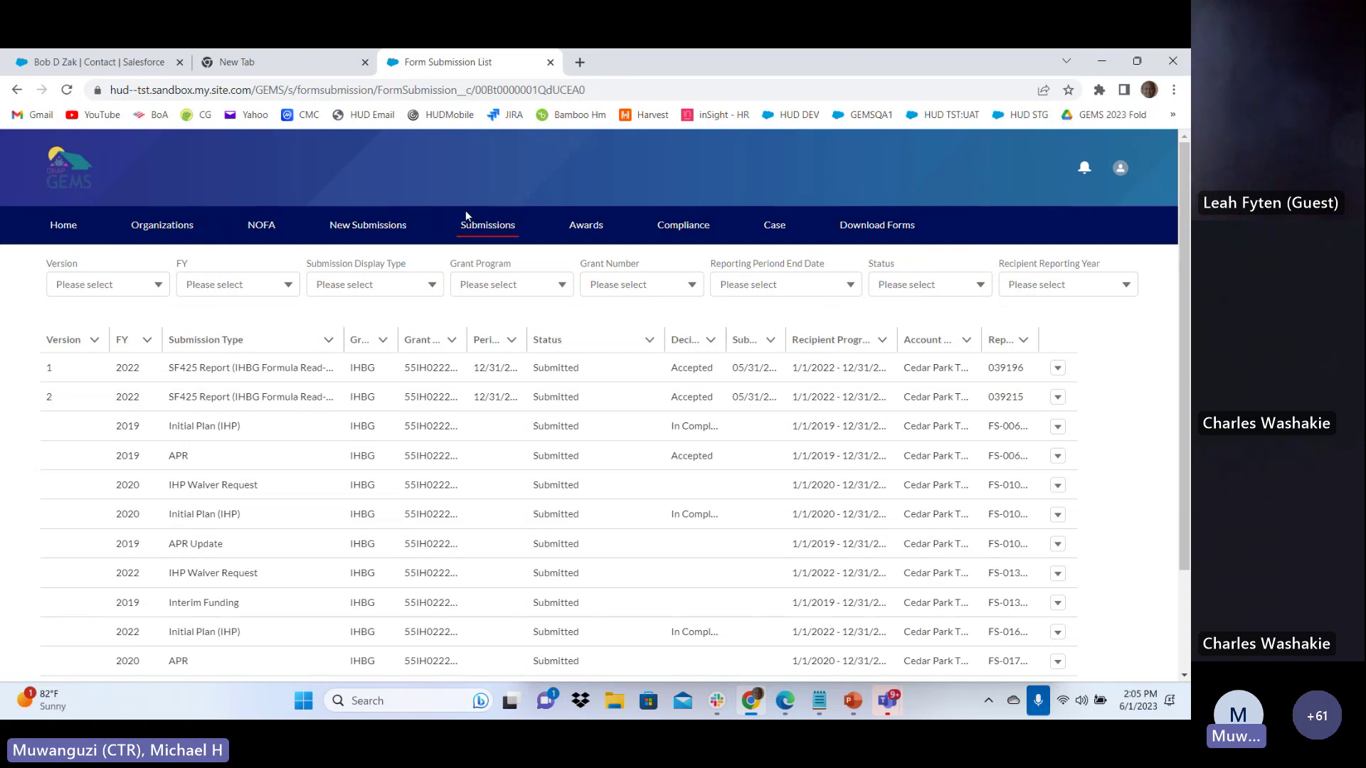
{"action": "scroll", "coordinate": [418, 510], "scroll_direction": "down", "scroll_amount": 2}
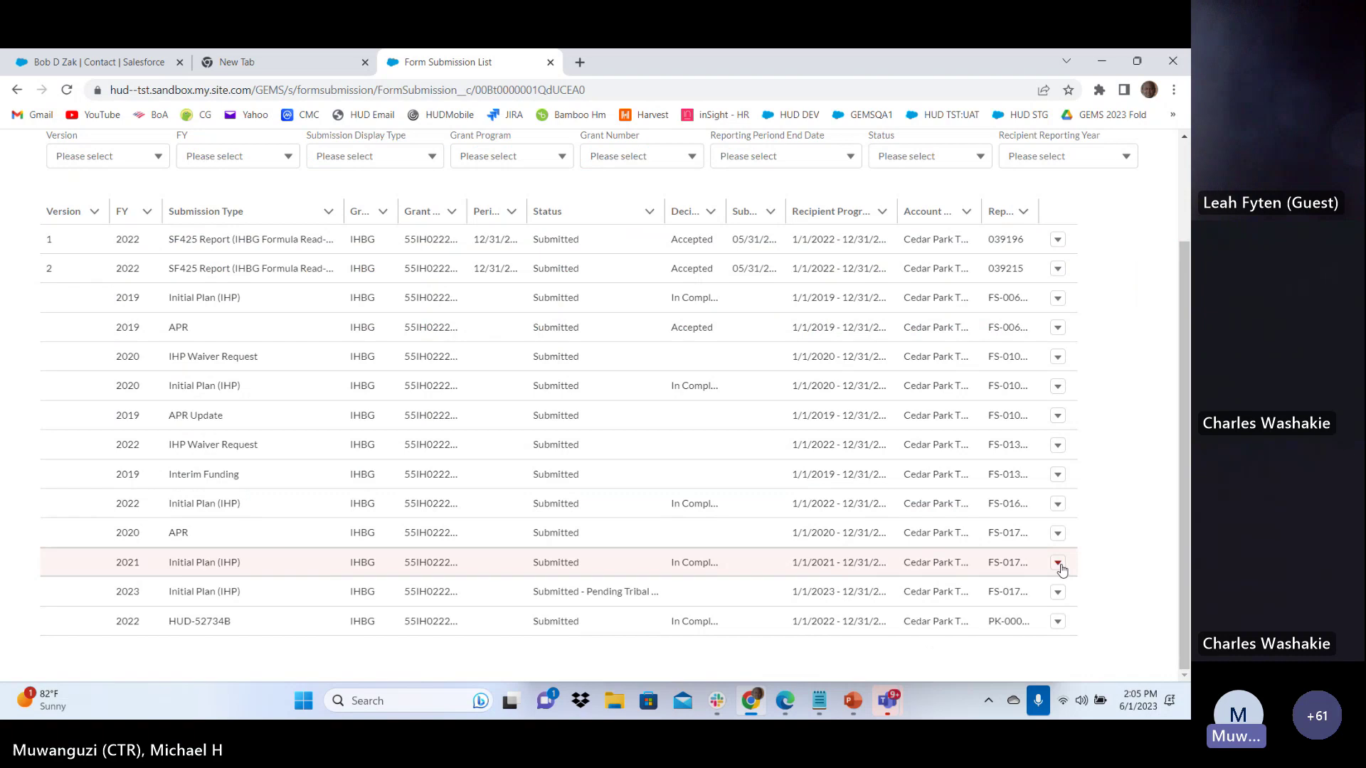
{"action": "left_click", "coordinate": [1058, 594]}
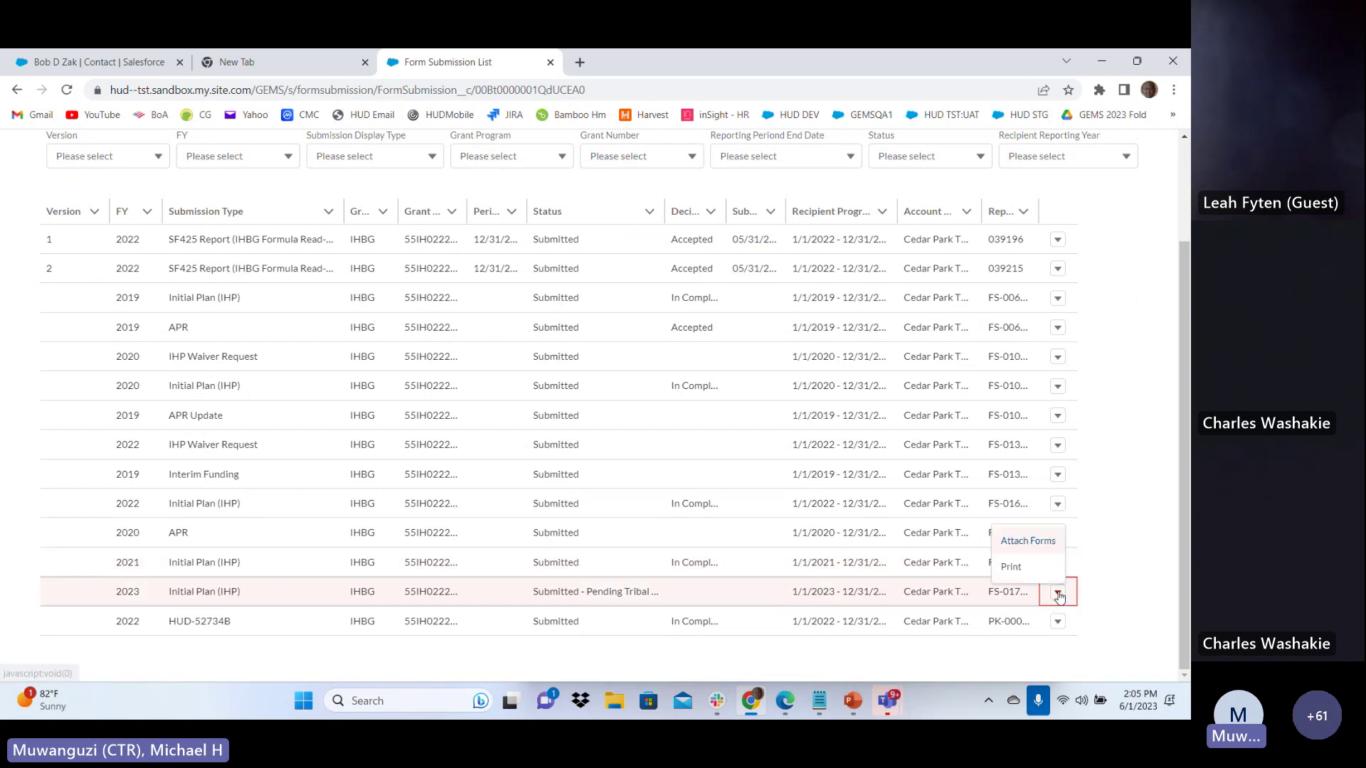
Go to Attach Forms for the 2023 IHP and set the document type to Other
{"action": "left_click", "coordinate": [1024, 542]}
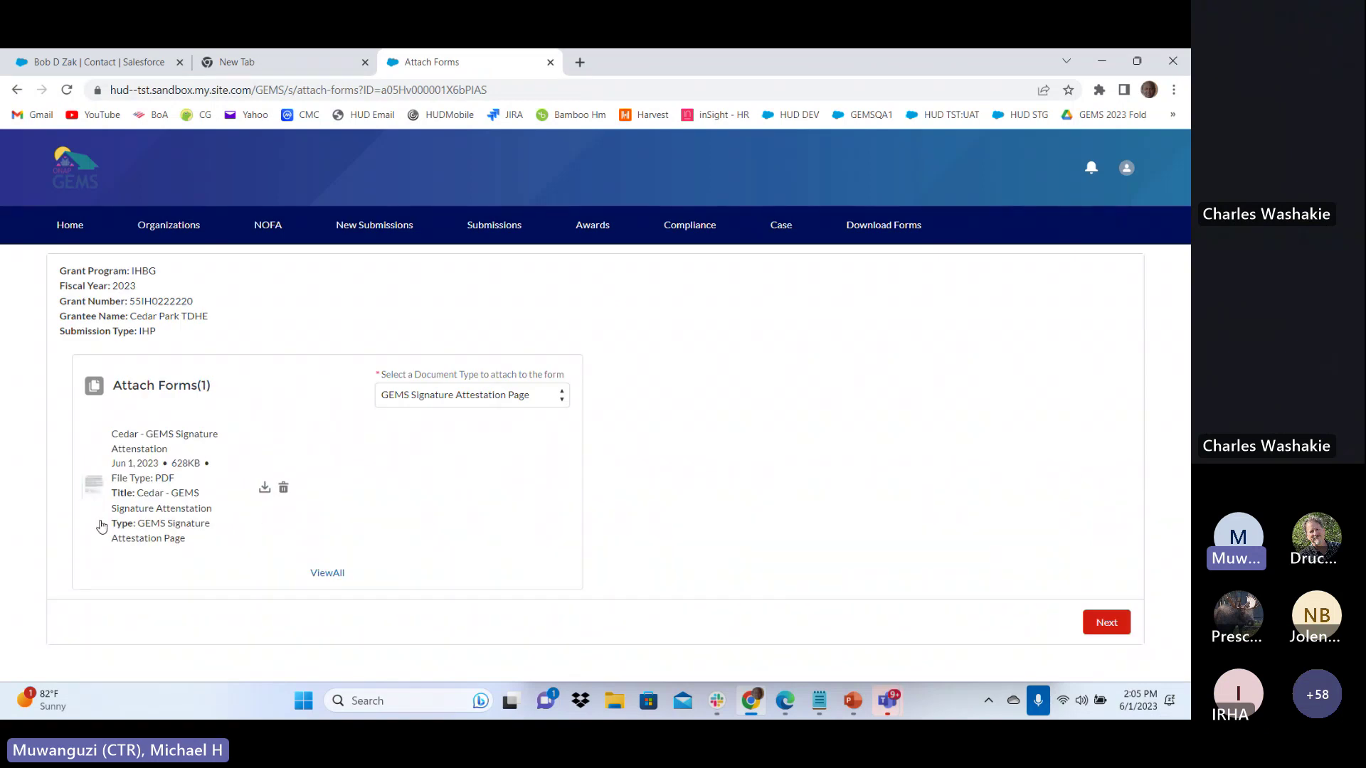
{"action": "left_click", "coordinate": [456, 396]}
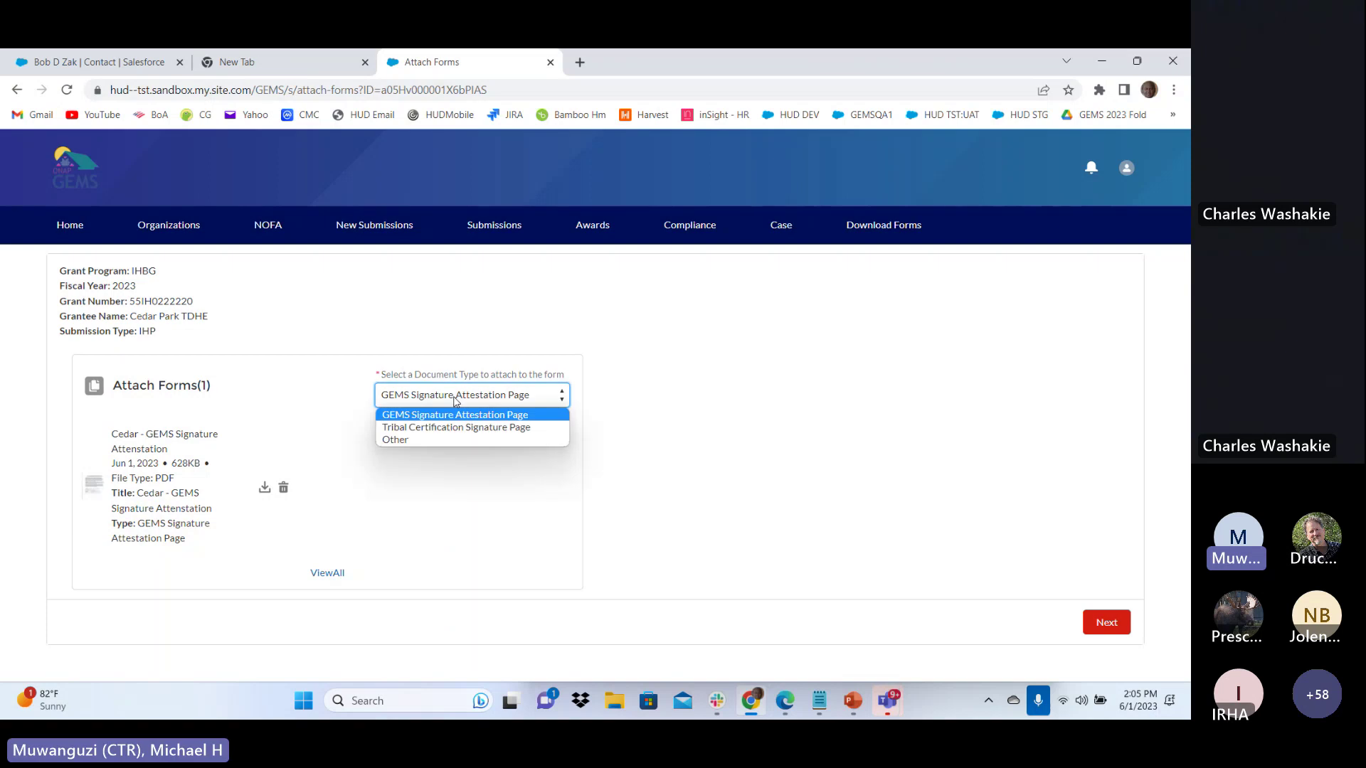
{"action": "left_click", "coordinate": [421, 440]}
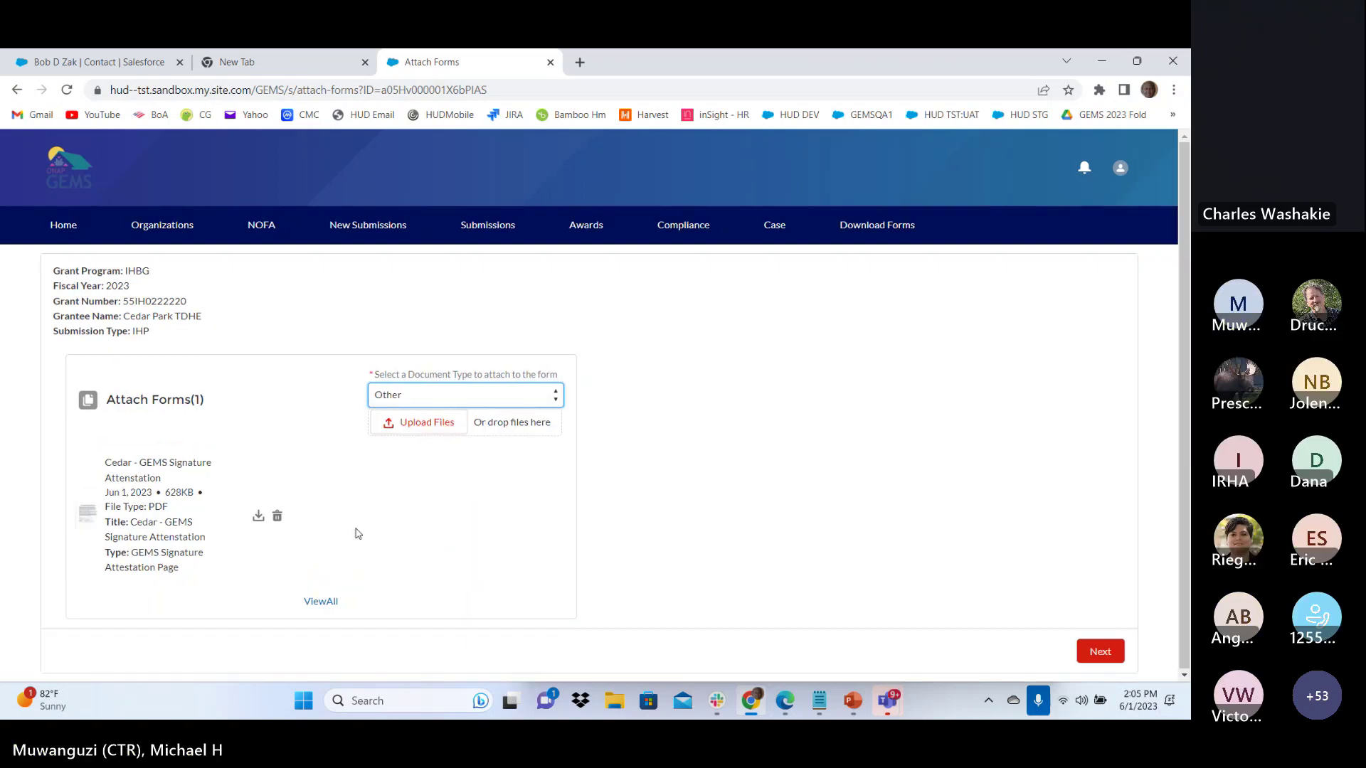
{"action": "left_click", "coordinate": [410, 647]}
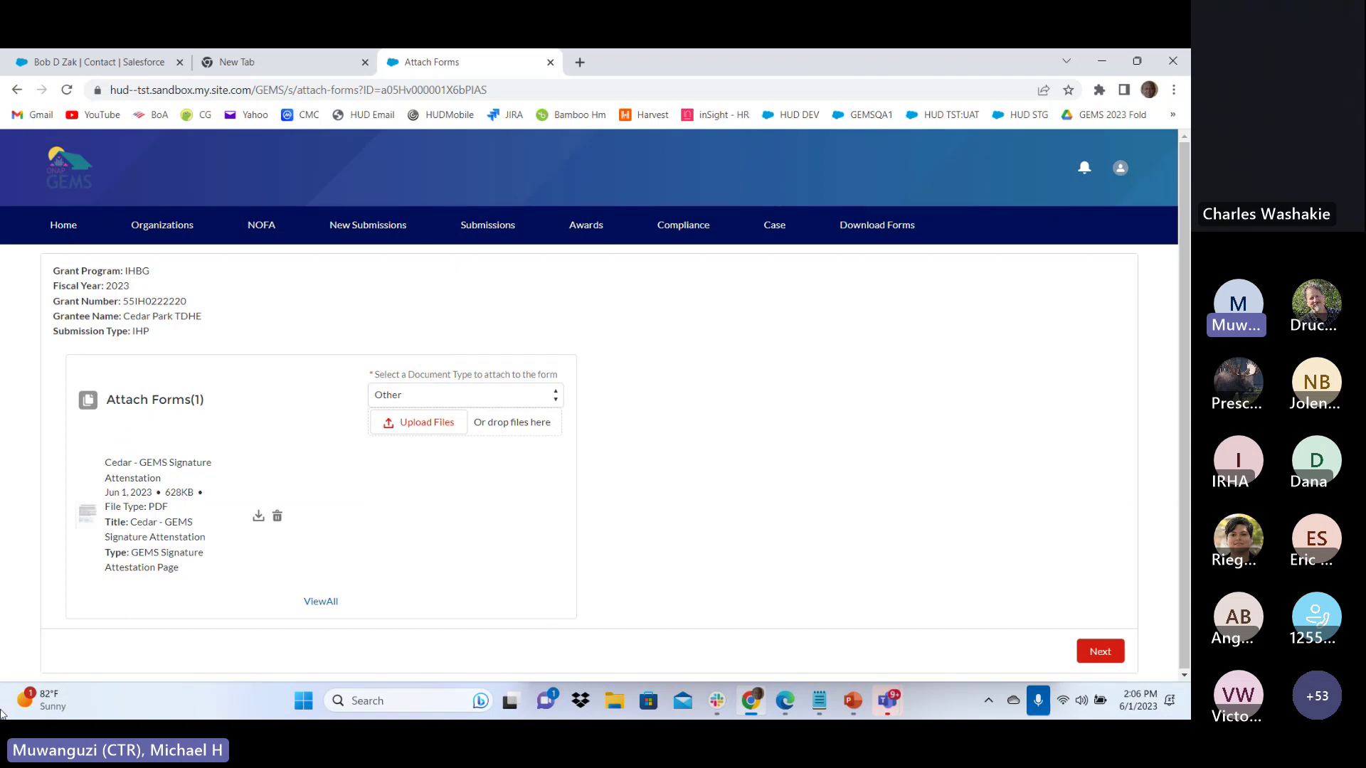
Return to the Home dashboard and start a New Submission
{"action": "left_click", "coordinate": [62, 229]}
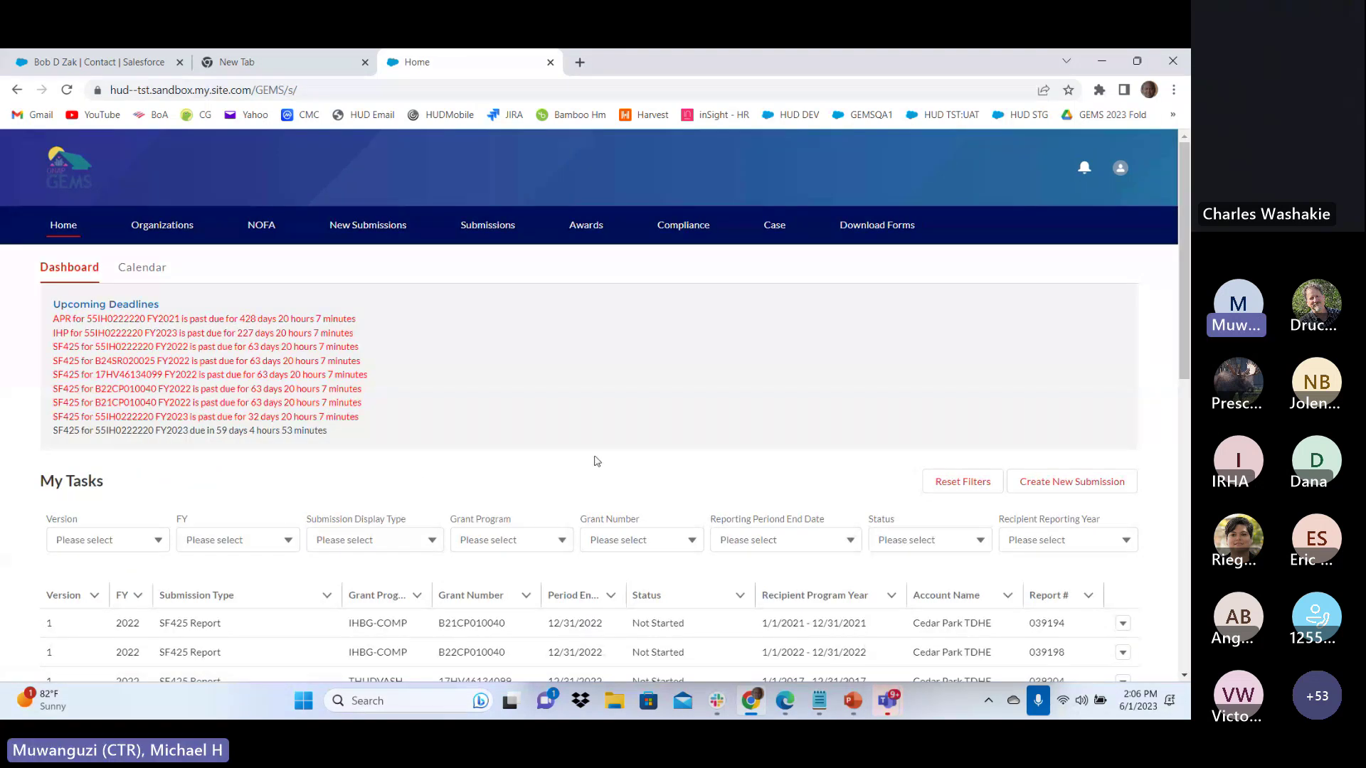
{"action": "scroll", "coordinate": [527, 446], "scroll_direction": "down", "scroll_amount": 10}
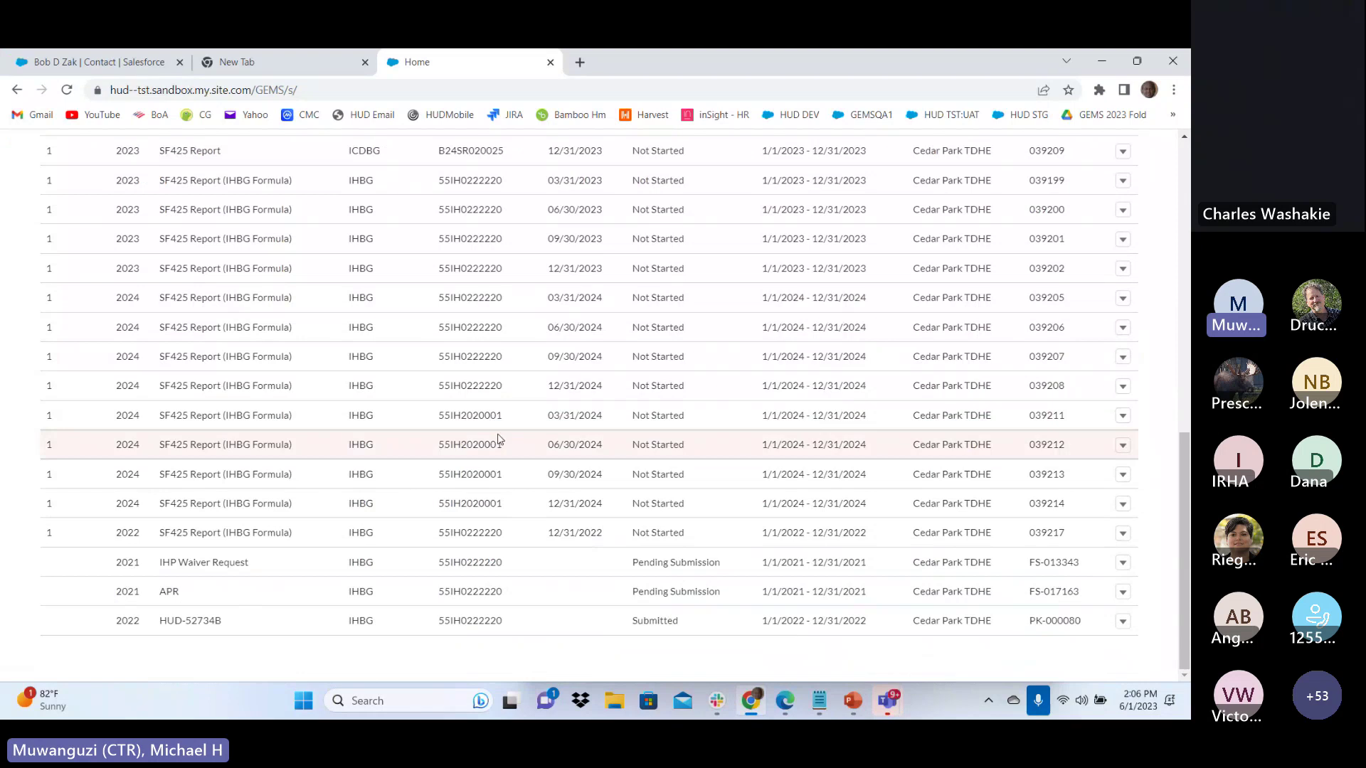
{"action": "scroll", "coordinate": [498, 439], "scroll_direction": "up", "scroll_amount": 10}
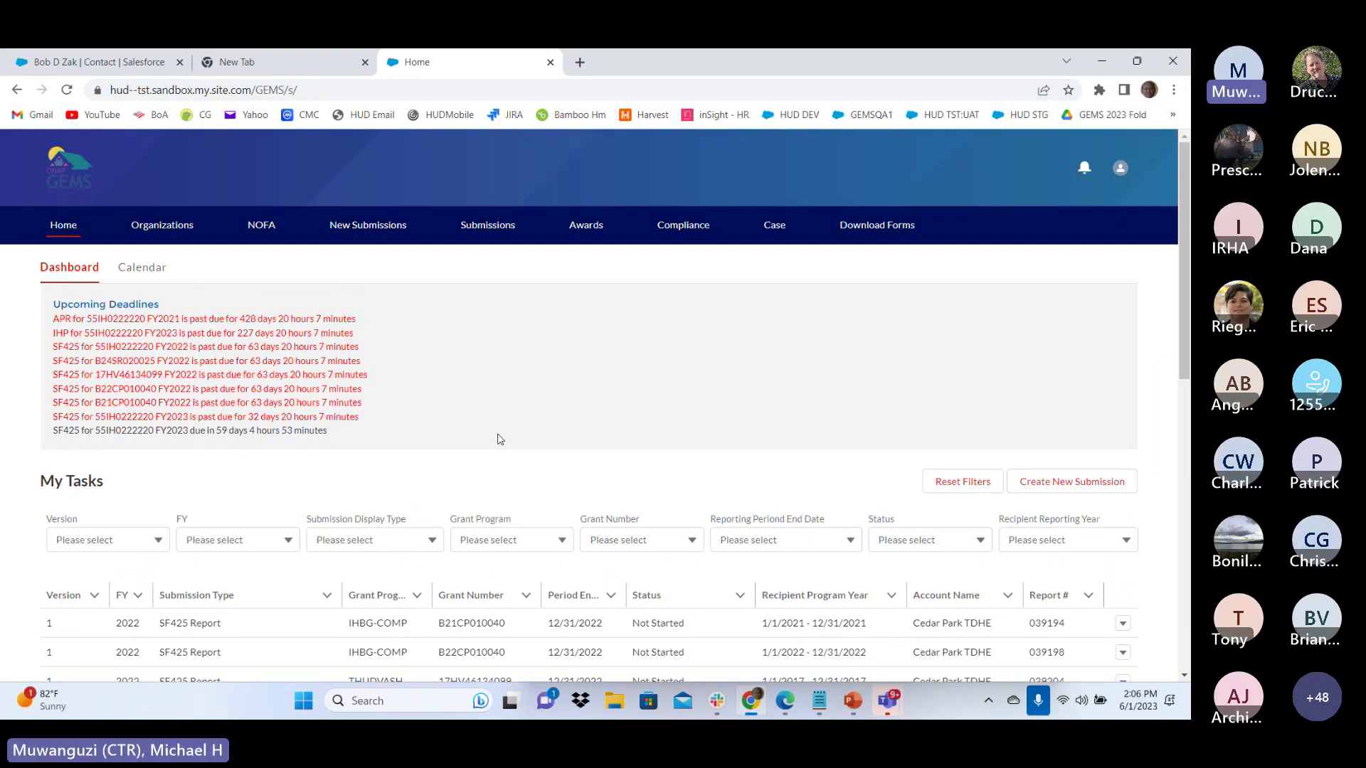
{"action": "left_click", "coordinate": [373, 226]}
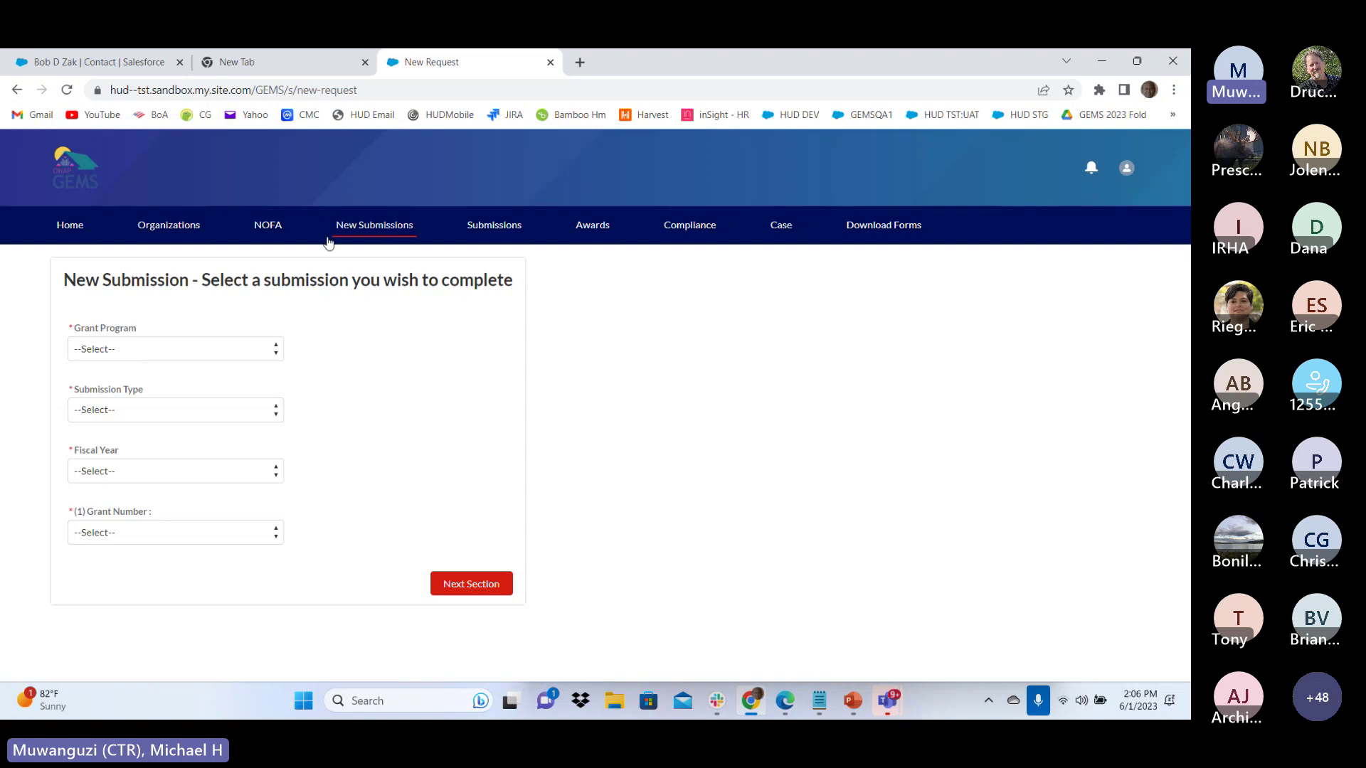
Request an IHBG Annual Performance Report for fiscal year 2023 and the grant number
{"action": "left_click", "coordinate": [129, 350]}
{"action": "left_click", "coordinate": [100, 390]}
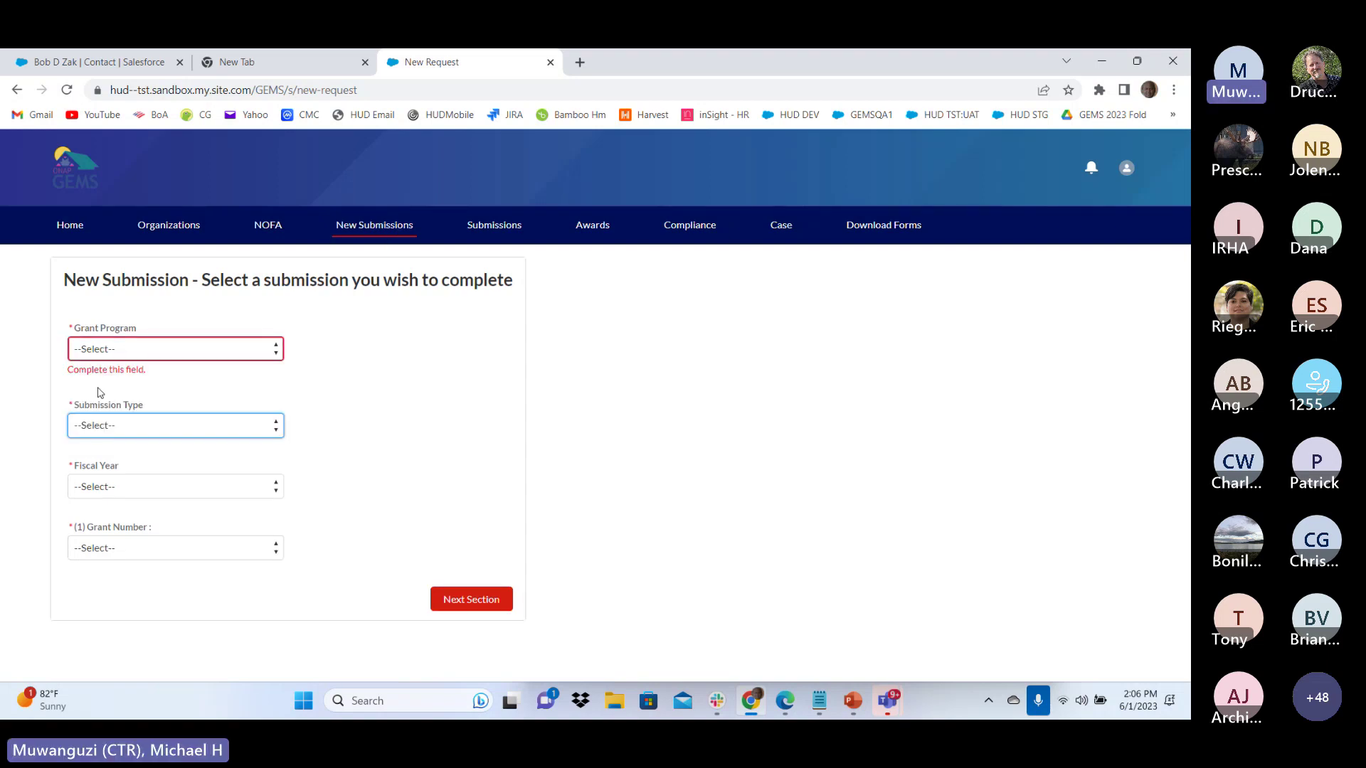
{"action": "left_click", "coordinate": [100, 350]}
{"action": "left_click", "coordinate": [107, 381]}
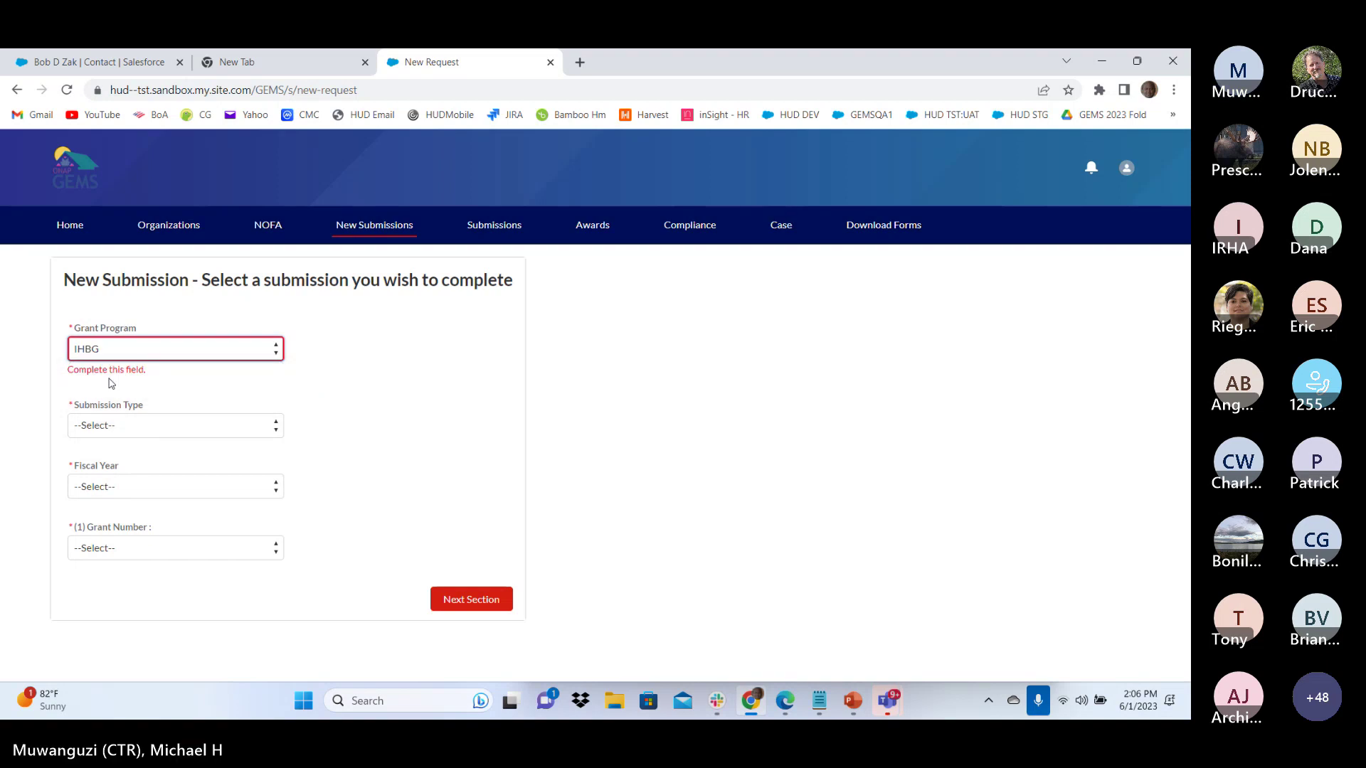
{"action": "left_click", "coordinate": [152, 425]}
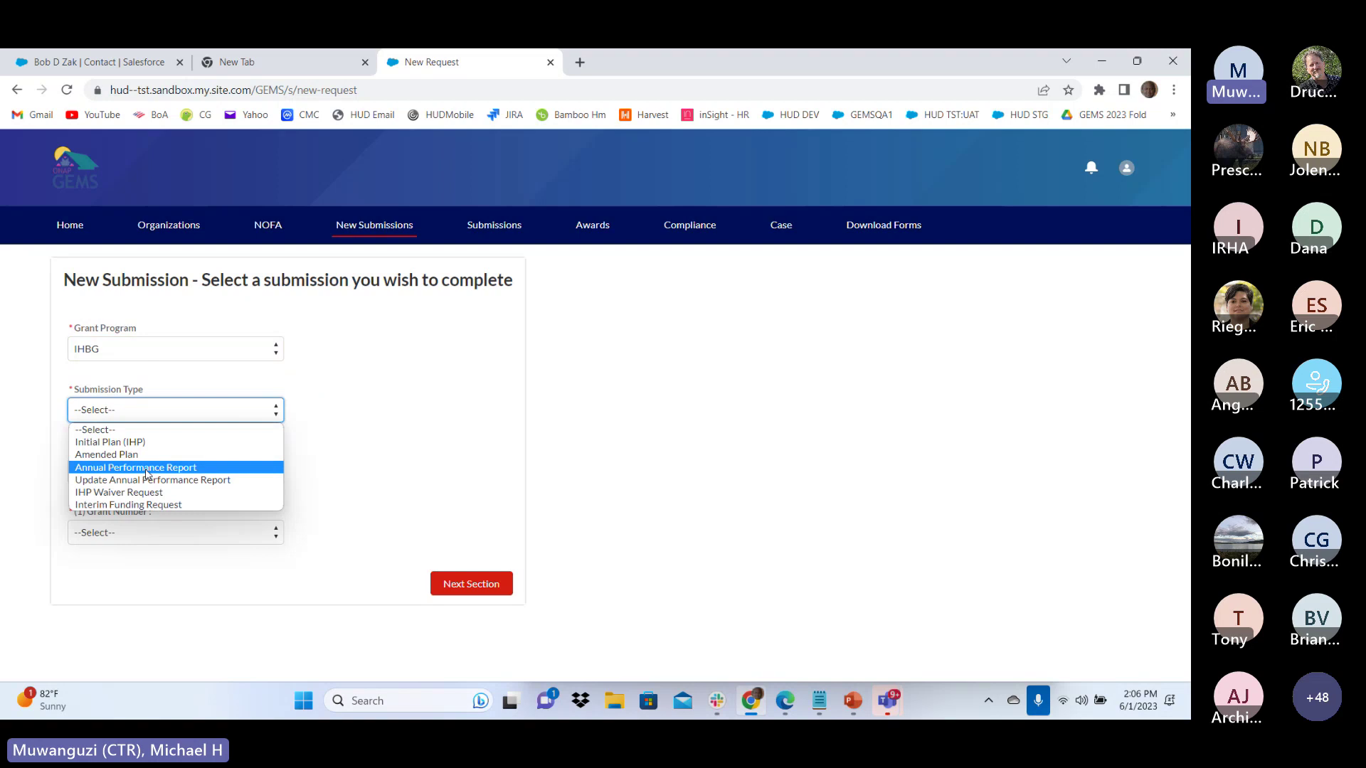
{"action": "left_click", "coordinate": [148, 470]}
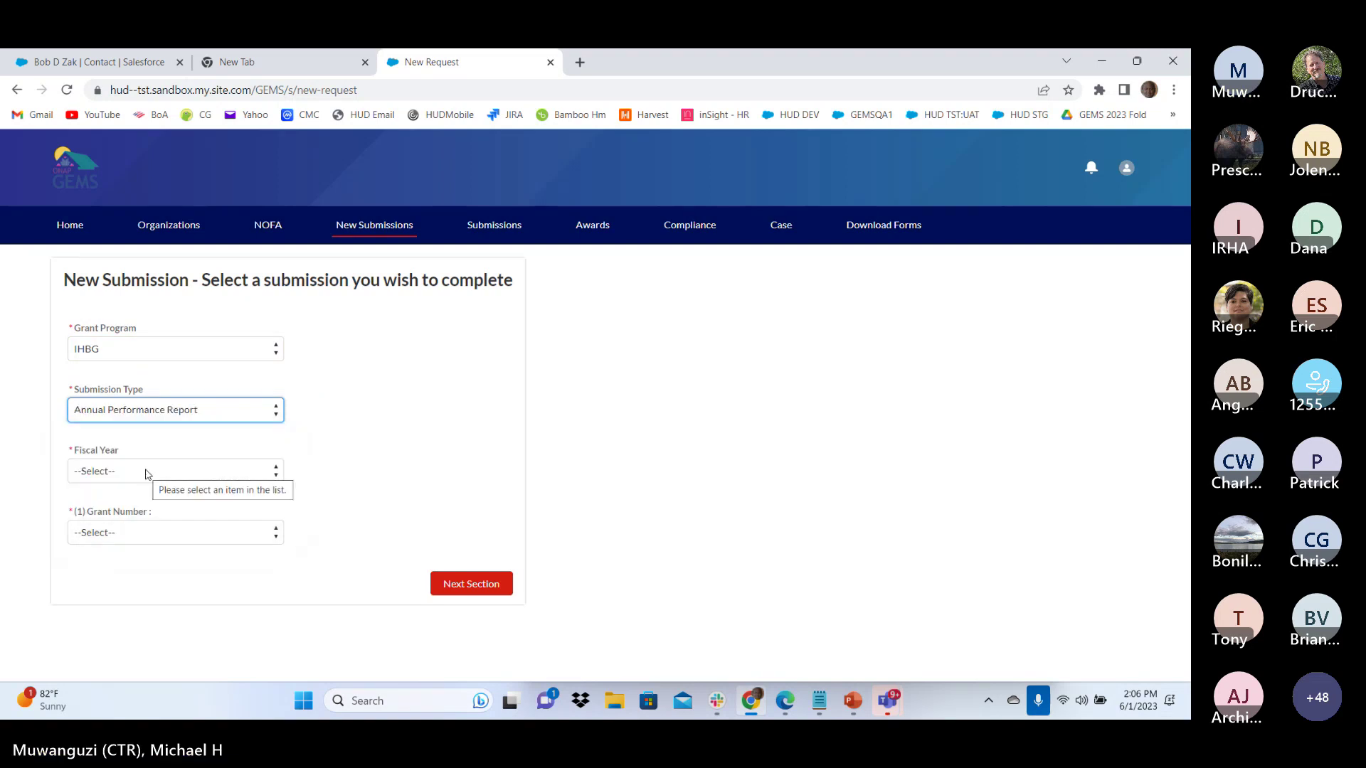
{"action": "left_click", "coordinate": [144, 472]}
{"action": "left_click", "coordinate": [130, 502]}
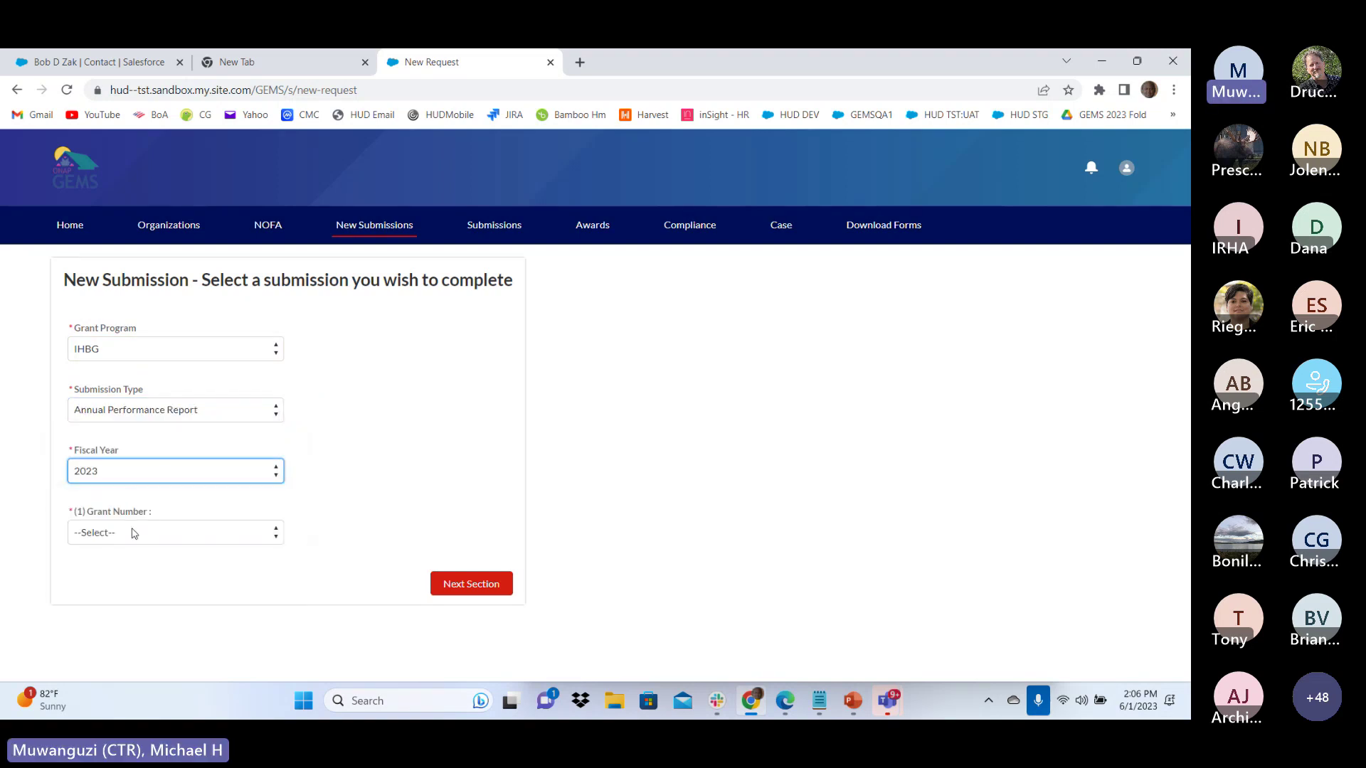
{"action": "left_click", "coordinate": [132, 533]}
{"action": "left_click", "coordinate": [122, 565]}
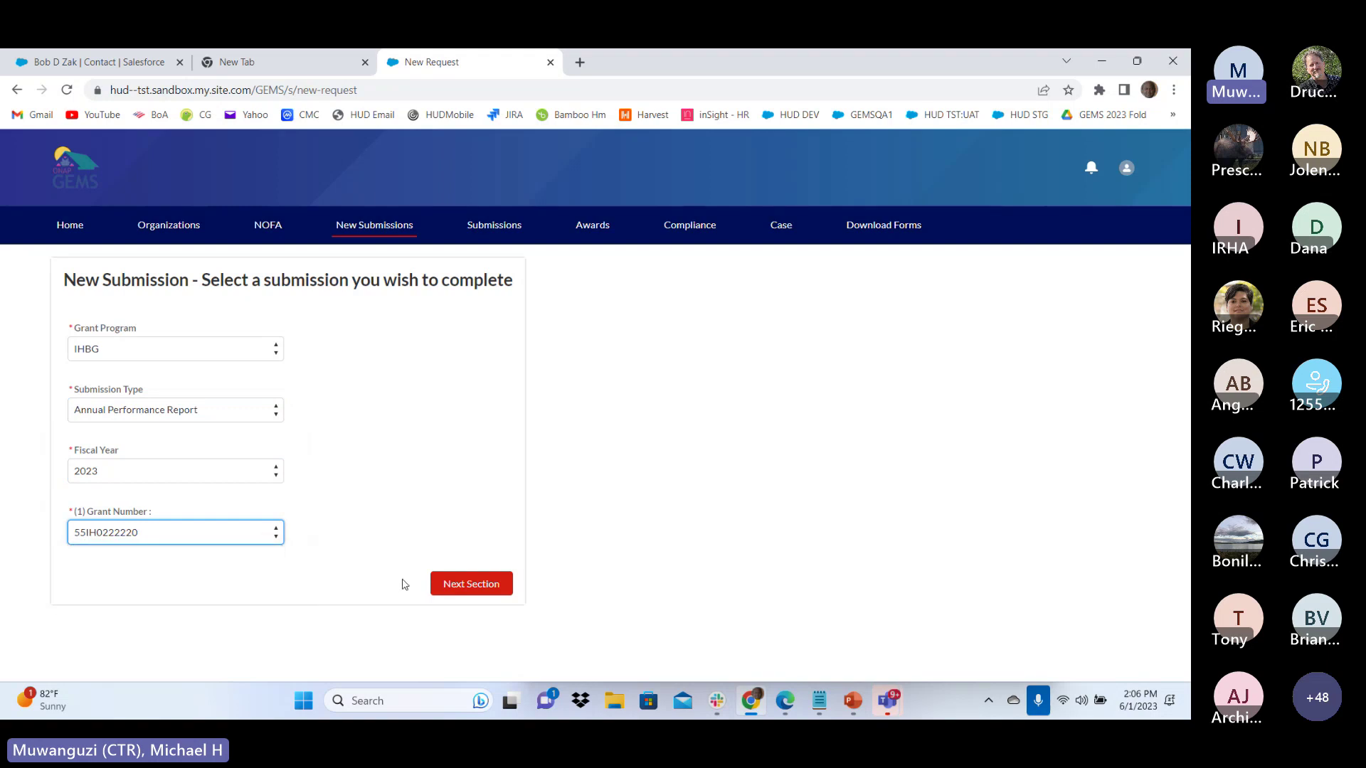
{"action": "left_click", "coordinate": [459, 584]}
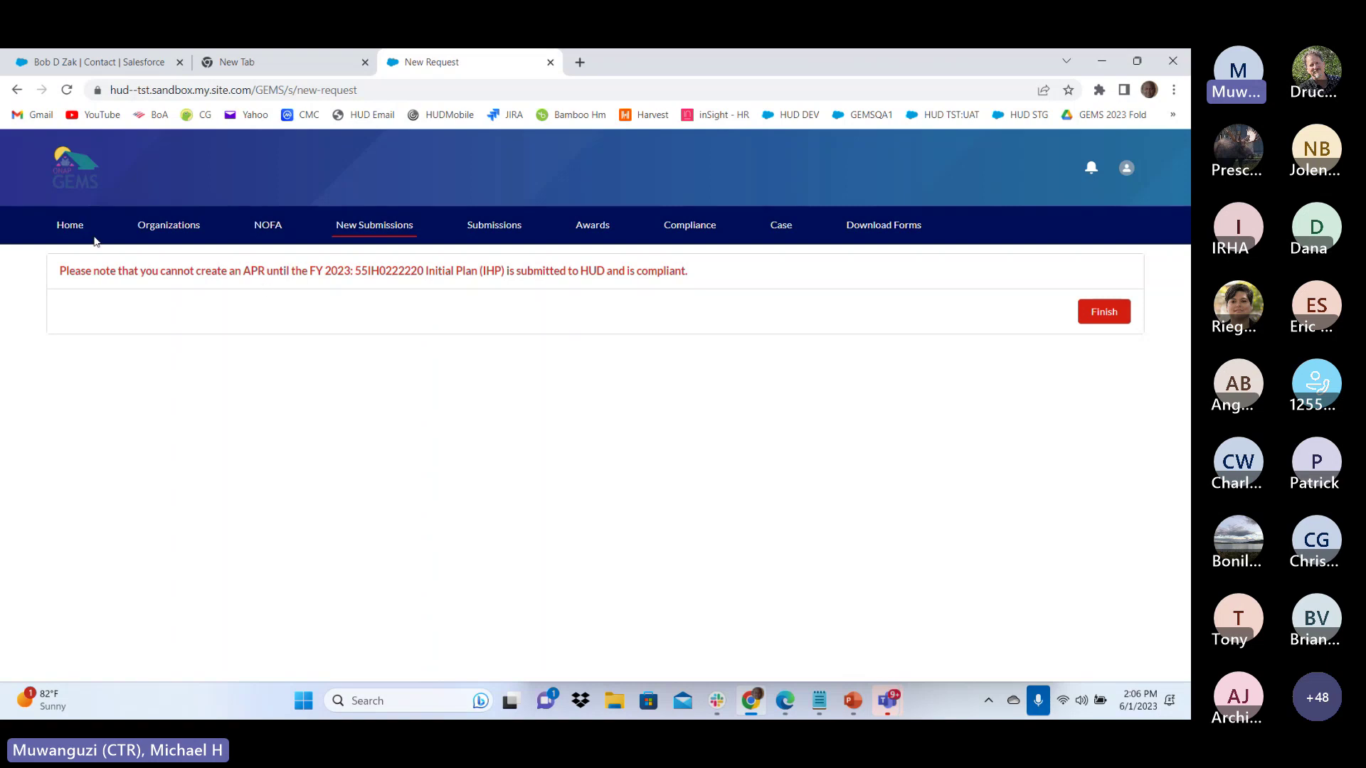
{"action": "left_click", "coordinate": [70, 232]}
{"action": "scroll", "coordinate": [412, 382], "scroll_direction": "down", "scroll_amount": 10}
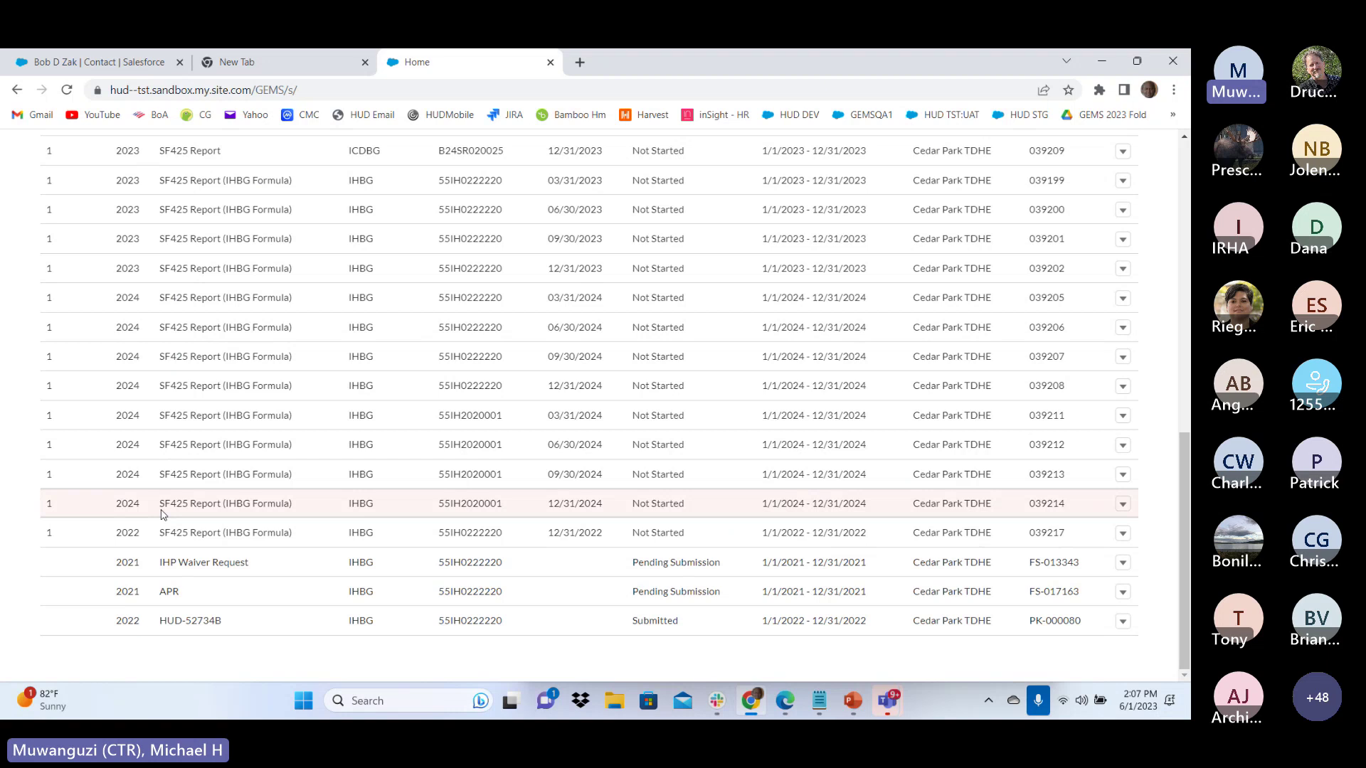
{"action": "scroll", "coordinate": [226, 474], "scroll_direction": "up", "scroll_amount": 12}
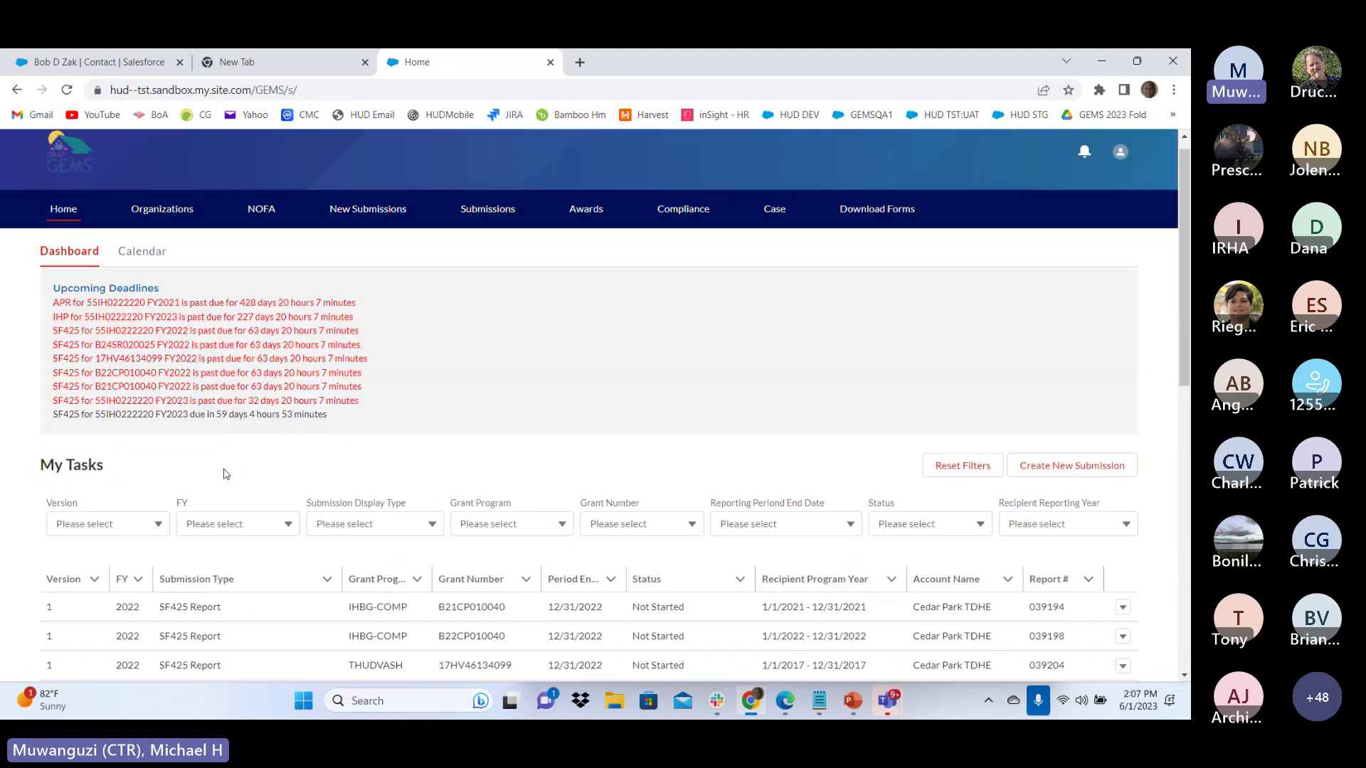
{"action": "scroll", "coordinate": [225, 474], "scroll_direction": "down", "scroll_amount": 12}
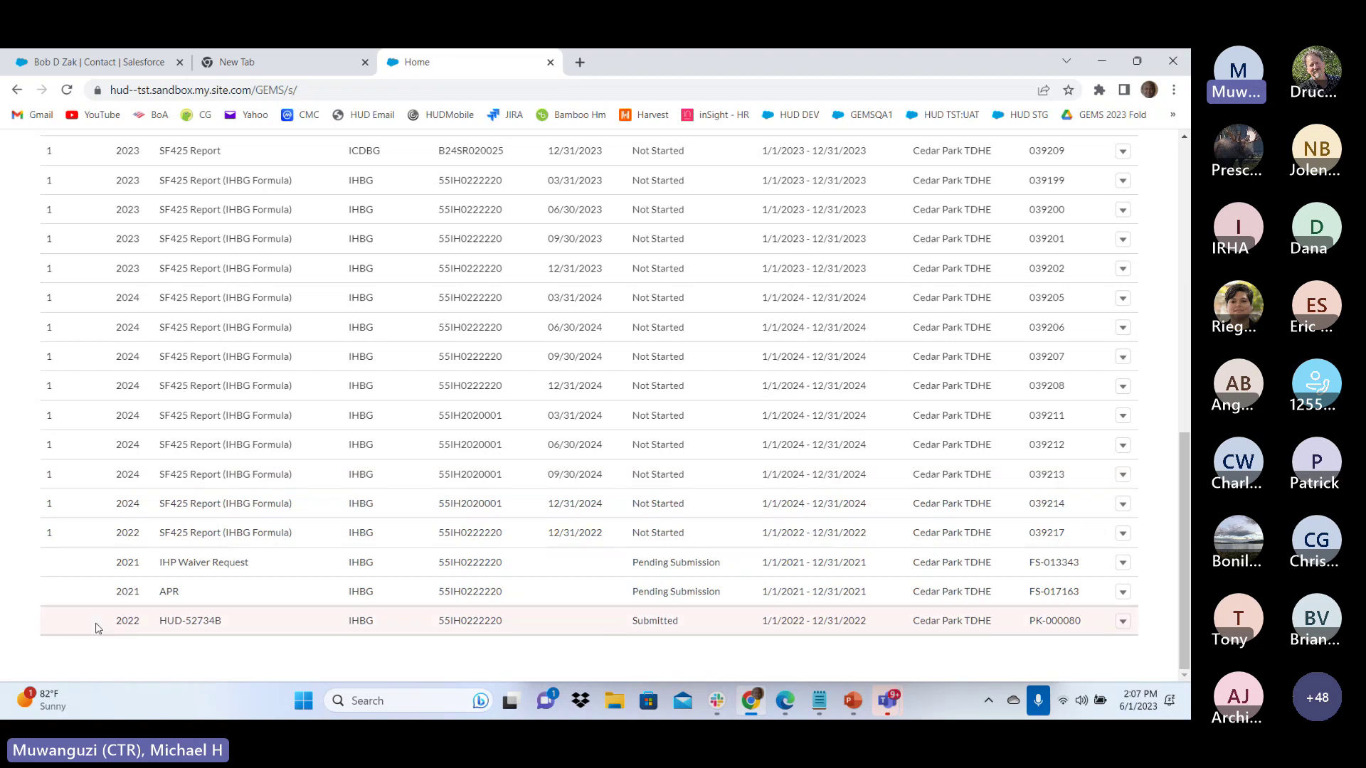
Attach a form to the 2021 APR task in My Tasks and review the Section 1 cover page
{"action": "left_click", "coordinate": [1122, 592]}
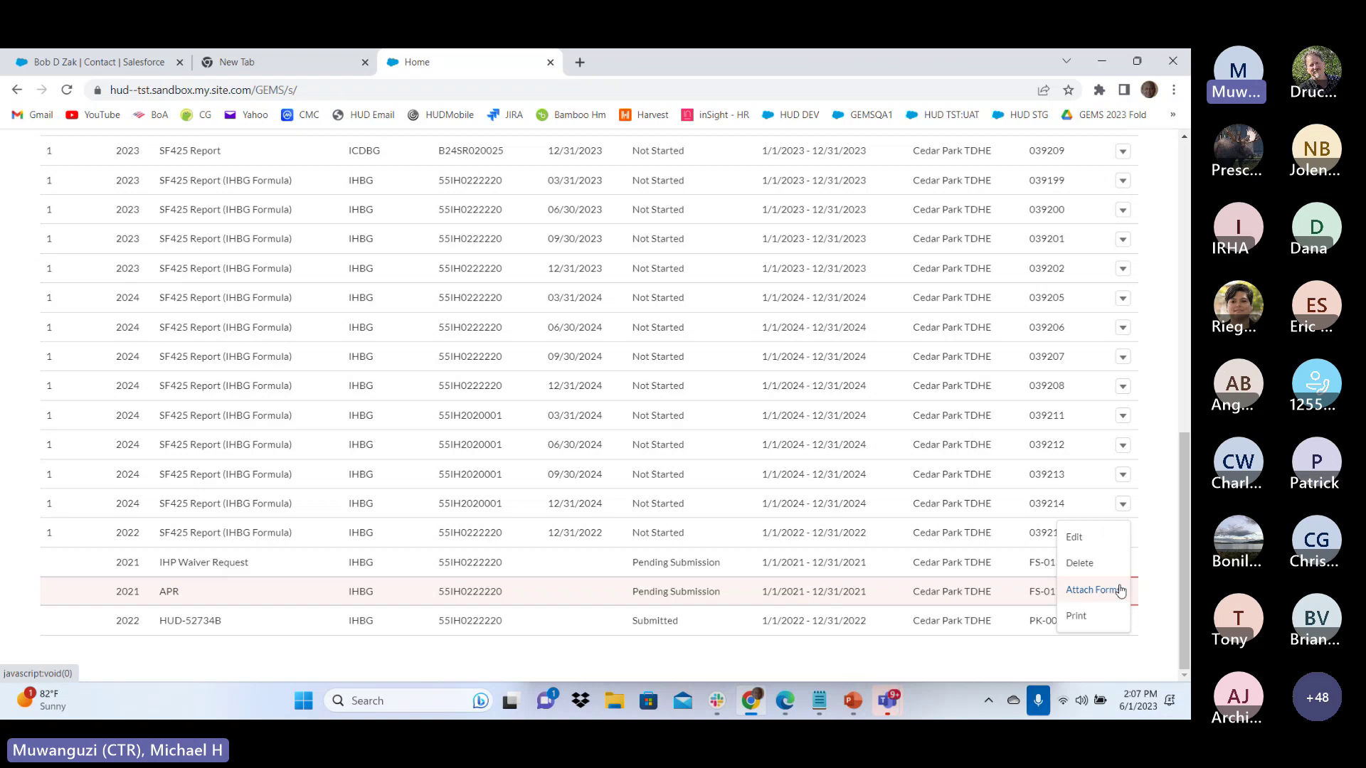
{"action": "left_click", "coordinate": [1119, 590]}
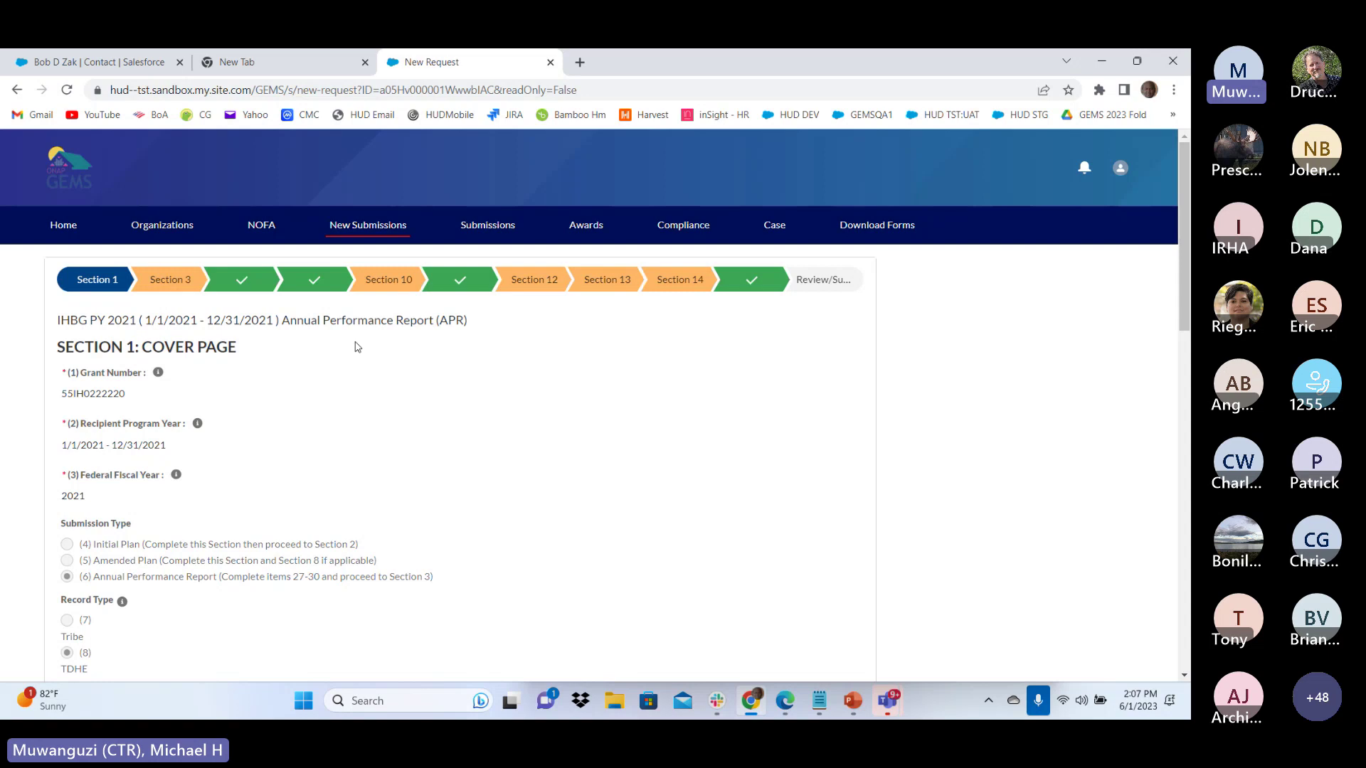
{"action": "scroll", "coordinate": [357, 347], "scroll_direction": "down", "scroll_amount": 15}
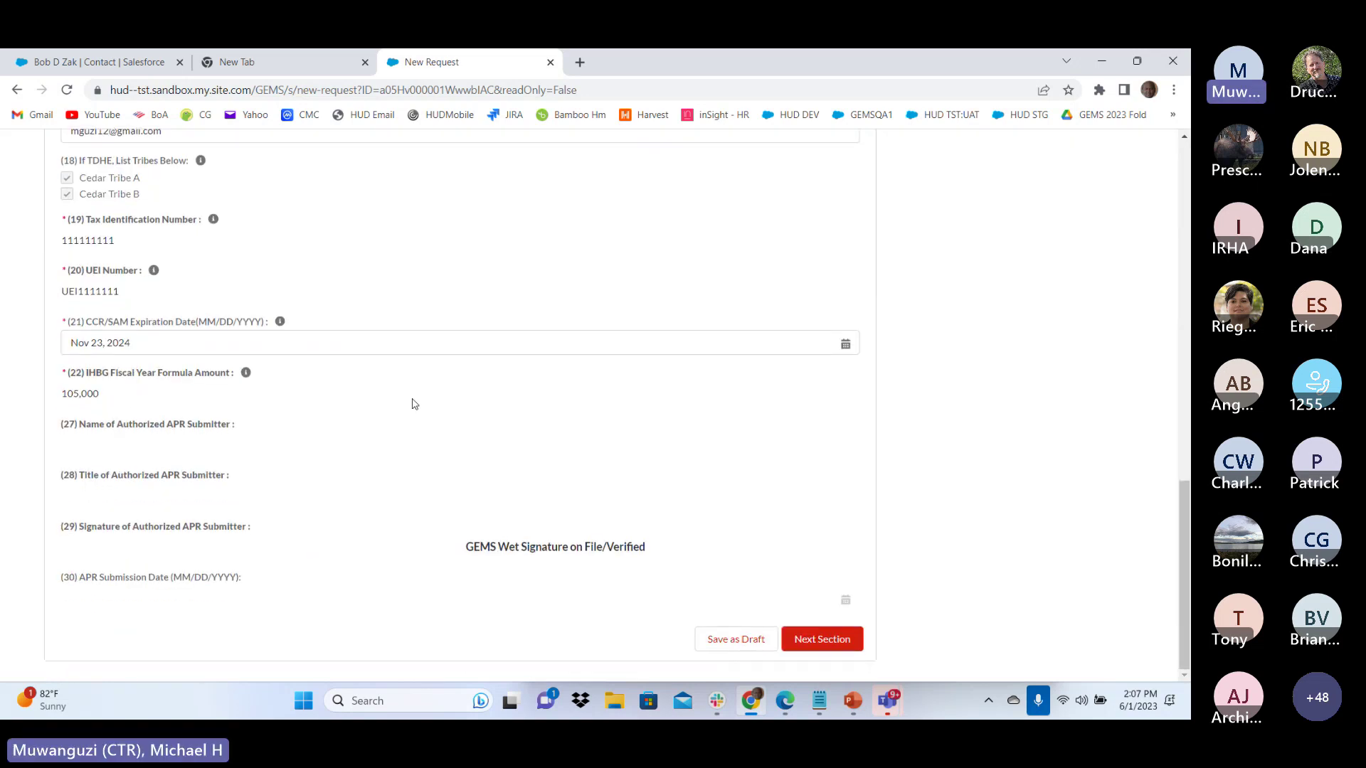
{"action": "scroll", "coordinate": [415, 404], "scroll_direction": "up", "scroll_amount": 15}
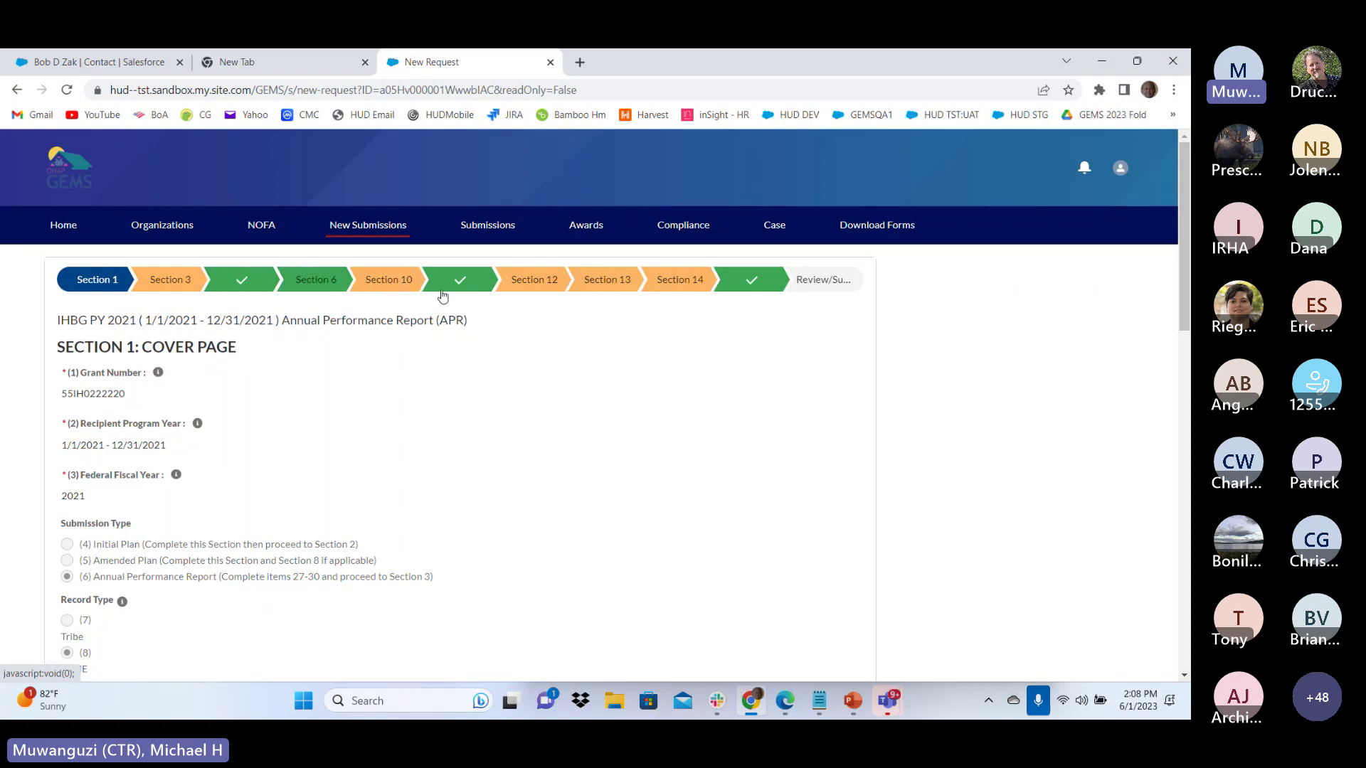
{"action": "scroll", "coordinate": [331, 381], "scroll_direction": "down", "scroll_amount": 3}
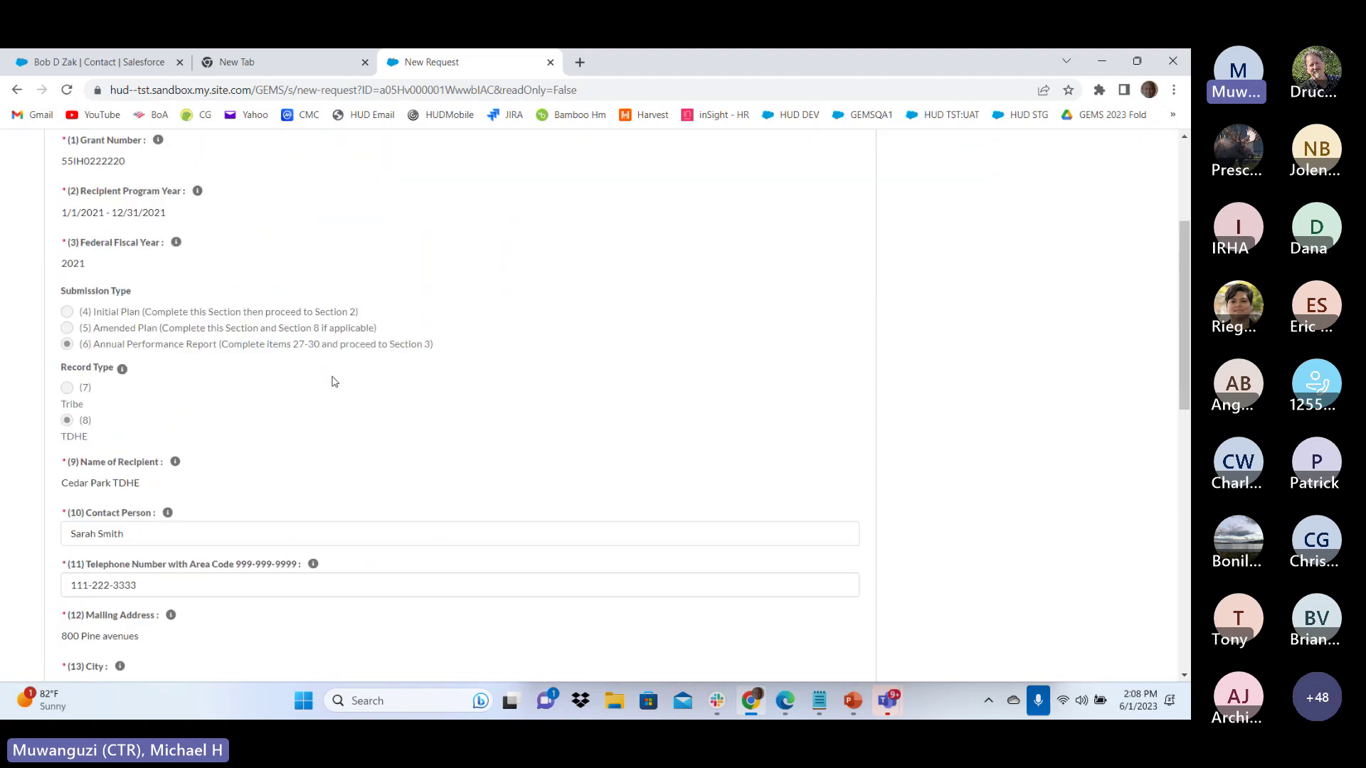
{"action": "scroll", "coordinate": [332, 380], "scroll_direction": "down", "scroll_amount": 10}
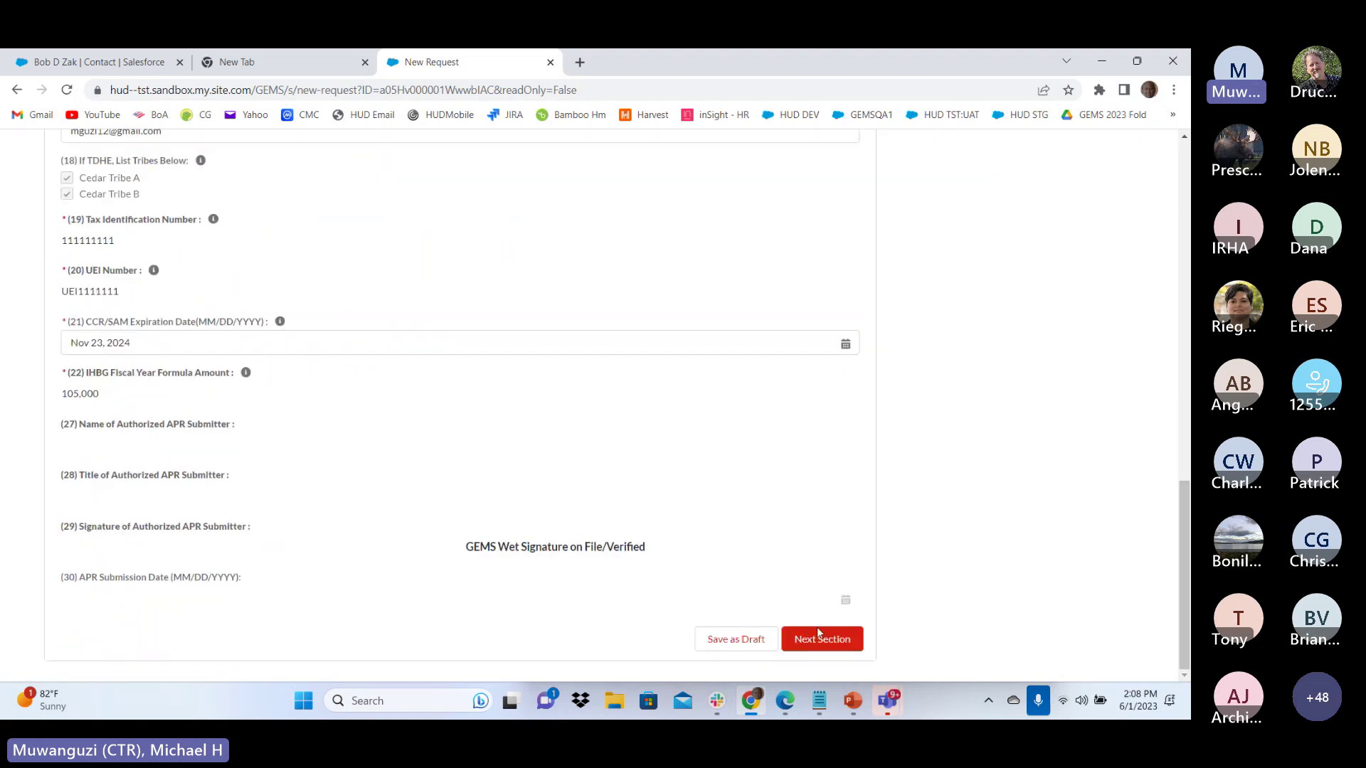
Advance to Section 3 and open the actions for program 2020:1, 'Upgrade Housing for renters'
{"action": "left_click", "coordinate": [818, 635]}
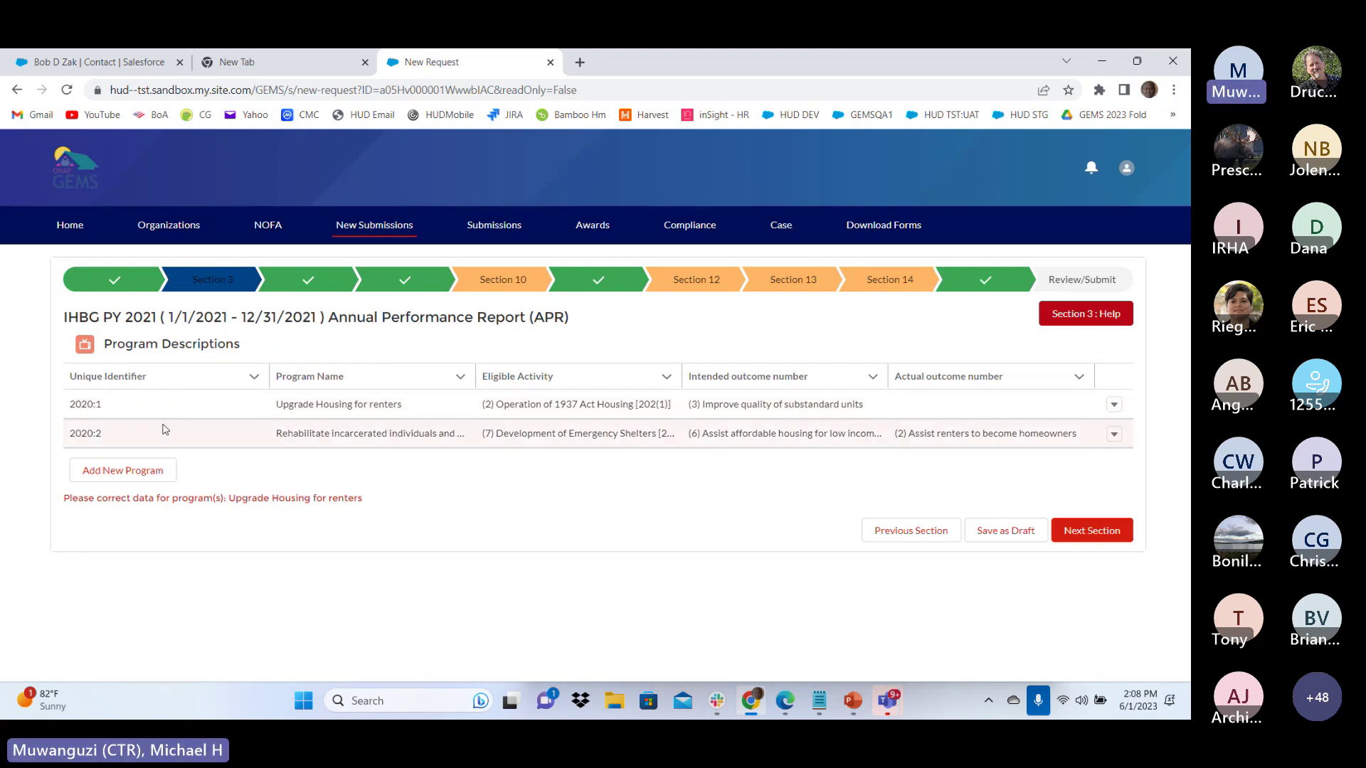
{"action": "left_click_drag", "start_coordinate": [242, 498], "coordinate": [370, 507]}
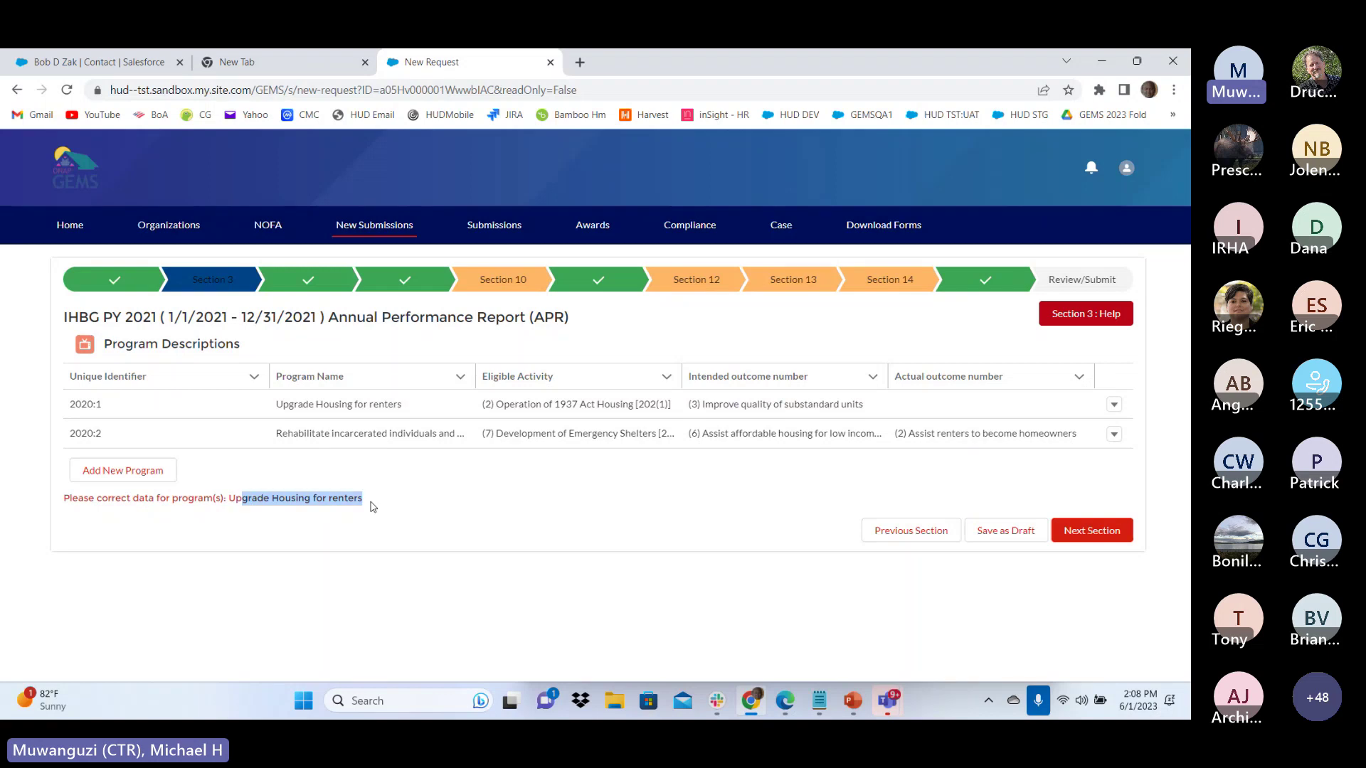
{"action": "left_click", "coordinate": [1114, 406]}
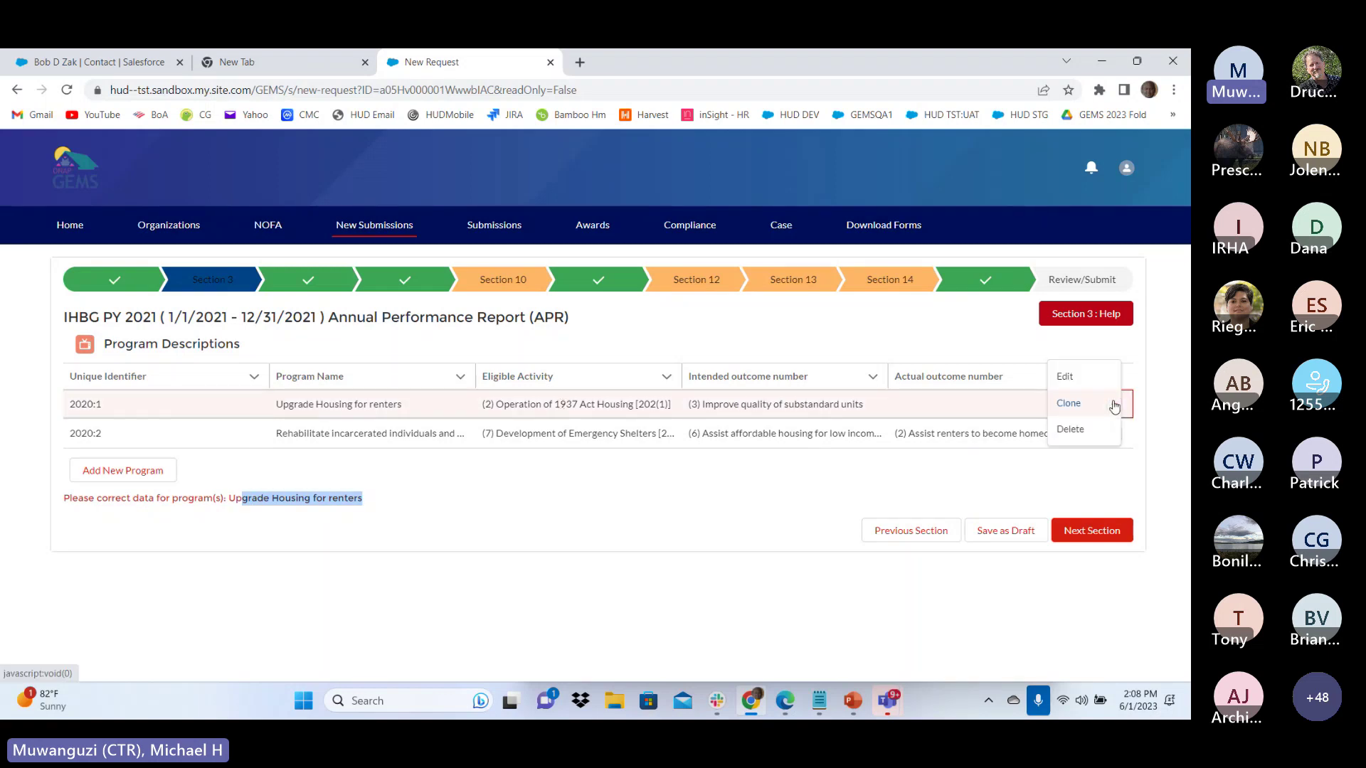
Edit program 2020:1 and set 1.5 Actual Outcome to (2) Assist renters to become homeowners
{"action": "left_click", "coordinate": [1071, 382]}
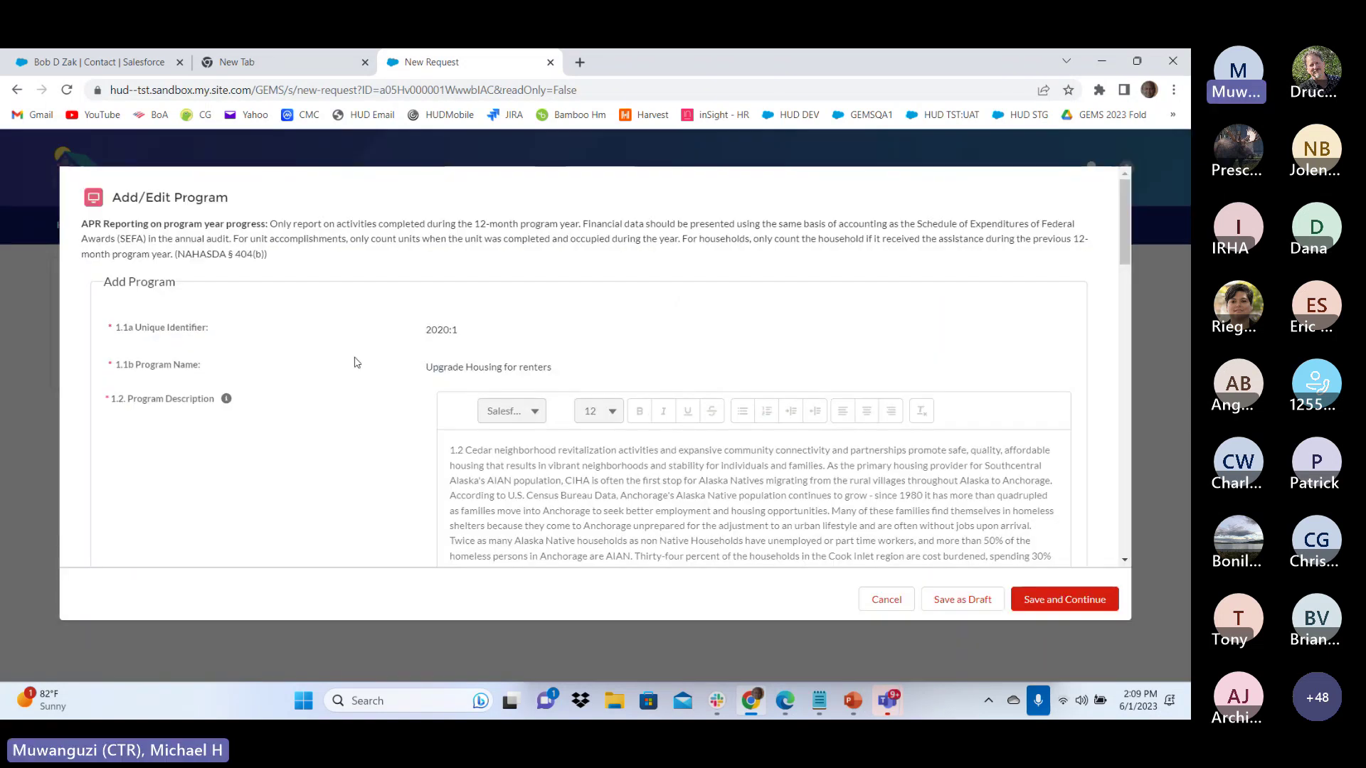
{"action": "scroll", "coordinate": [357, 363], "scroll_direction": "down", "scroll_amount": 2}
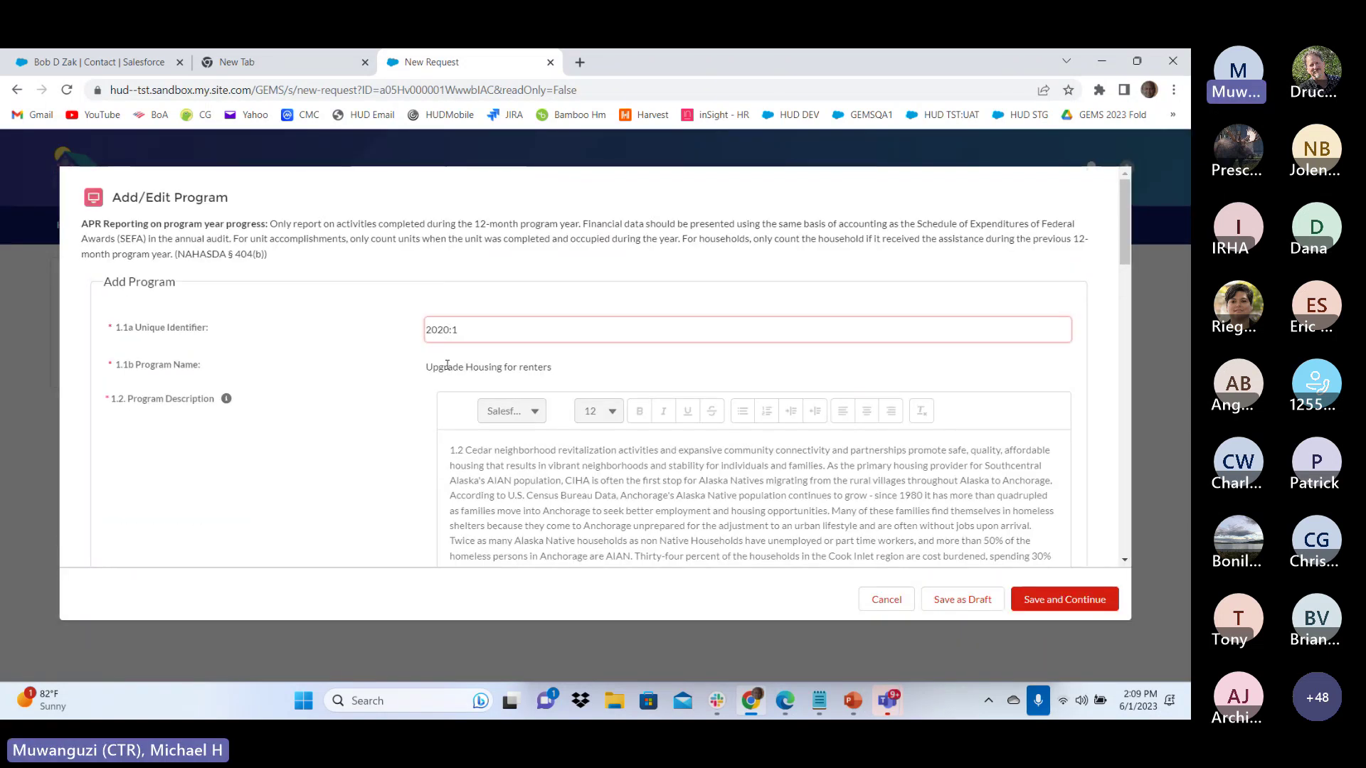
{"action": "scroll", "coordinate": [235, 278], "scroll_direction": "down", "scroll_amount": 2}
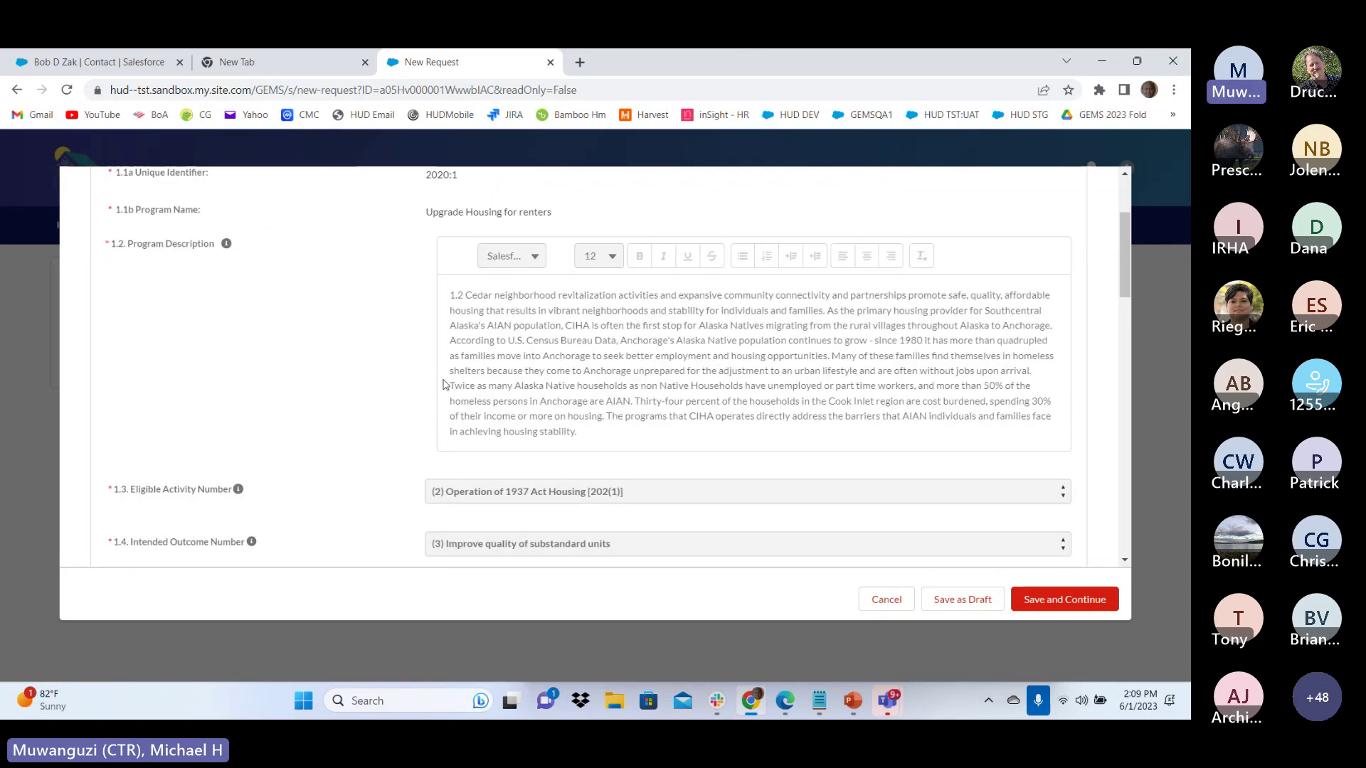
{"action": "scroll", "coordinate": [443, 385], "scroll_direction": "down", "scroll_amount": 2}
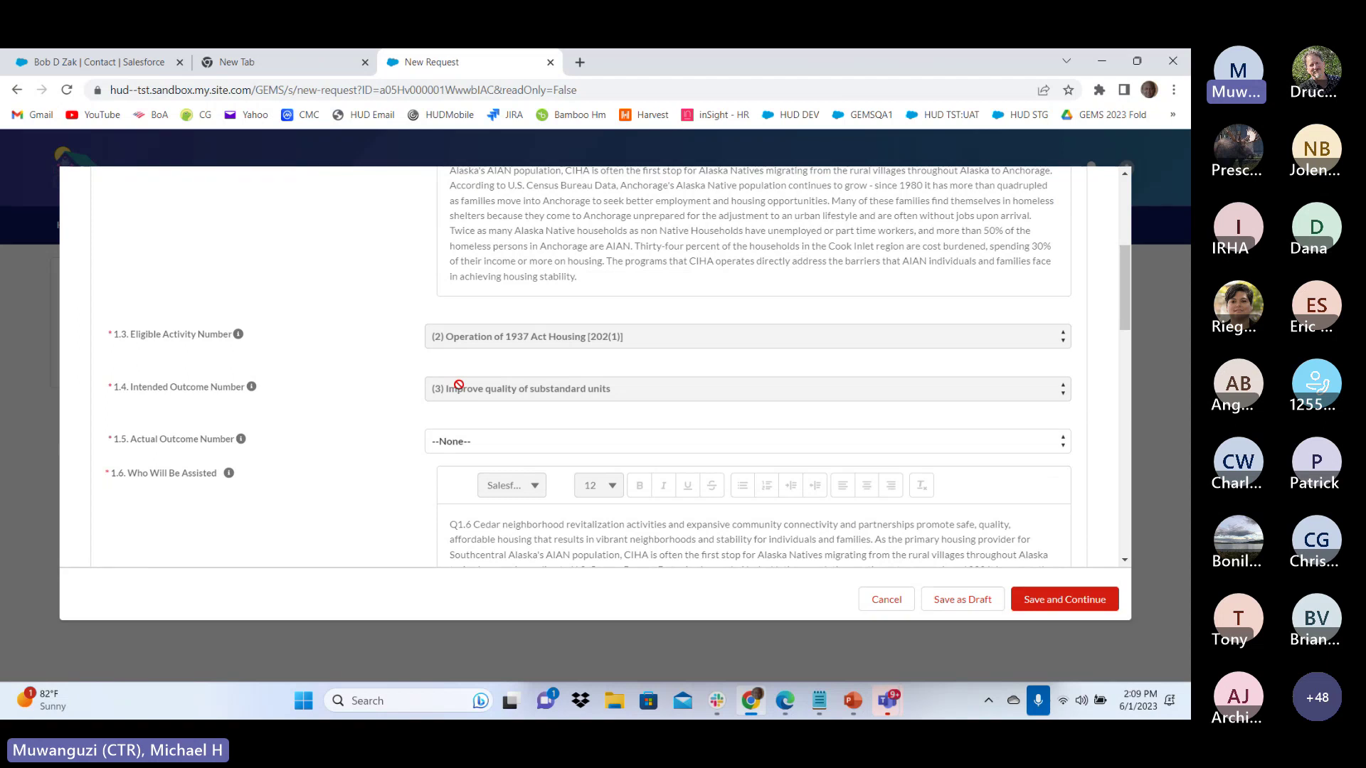
{"action": "scroll", "coordinate": [393, 387], "scroll_direction": "down", "scroll_amount": 2}
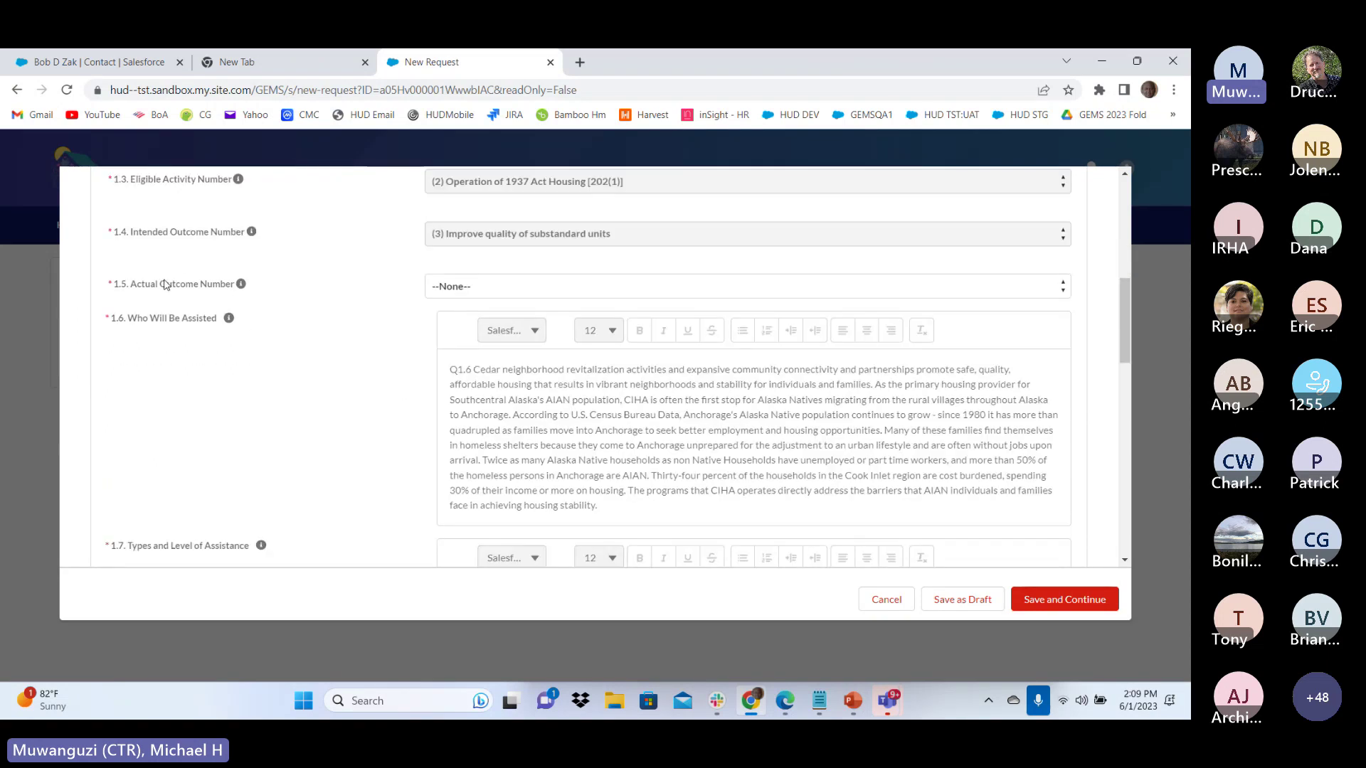
{"action": "left_click", "coordinate": [495, 298]}
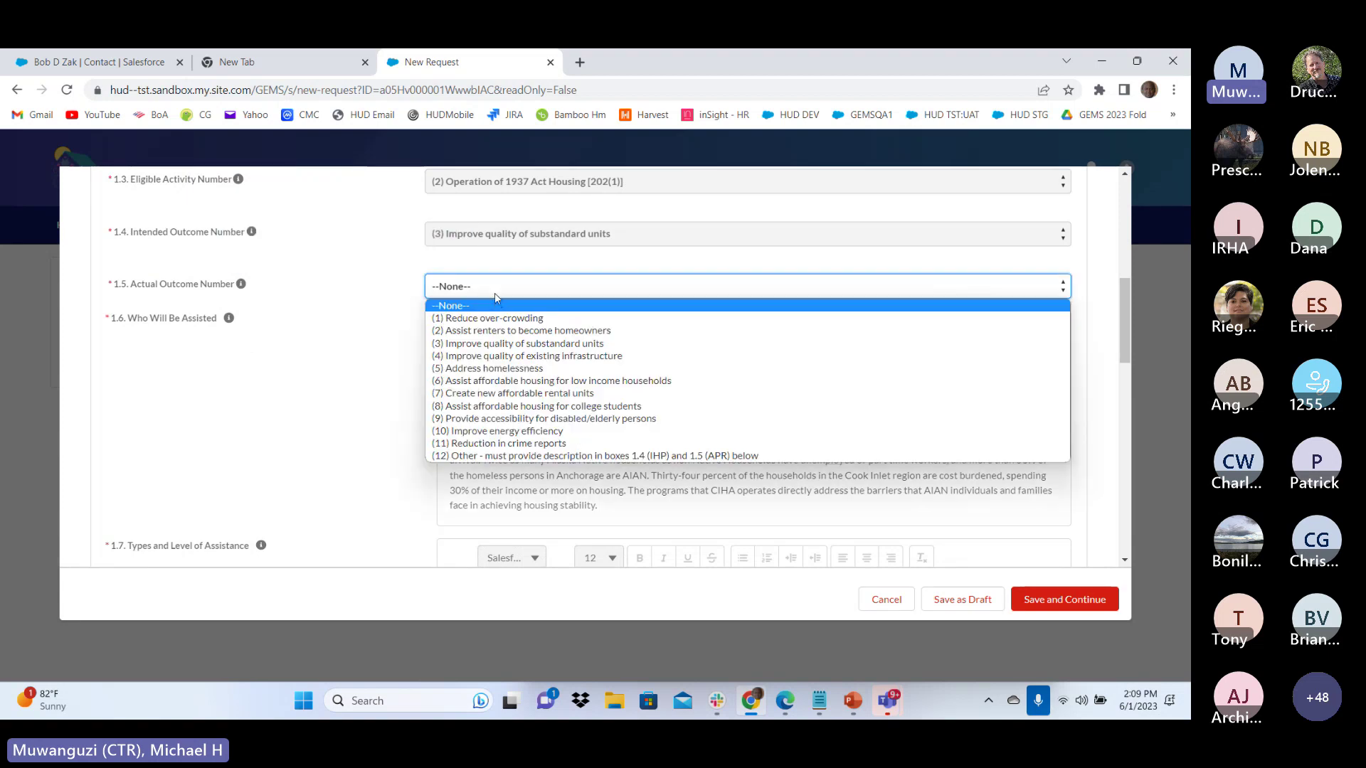
{"action": "left_click", "coordinate": [503, 331]}
Enter 'APR test' in 1.8 Describe Accomplishments and 1.10 Reason Behind Schedule, then start the units-completed field
{"action": "scroll", "coordinate": [502, 332], "scroll_direction": "down", "scroll_amount": 10}
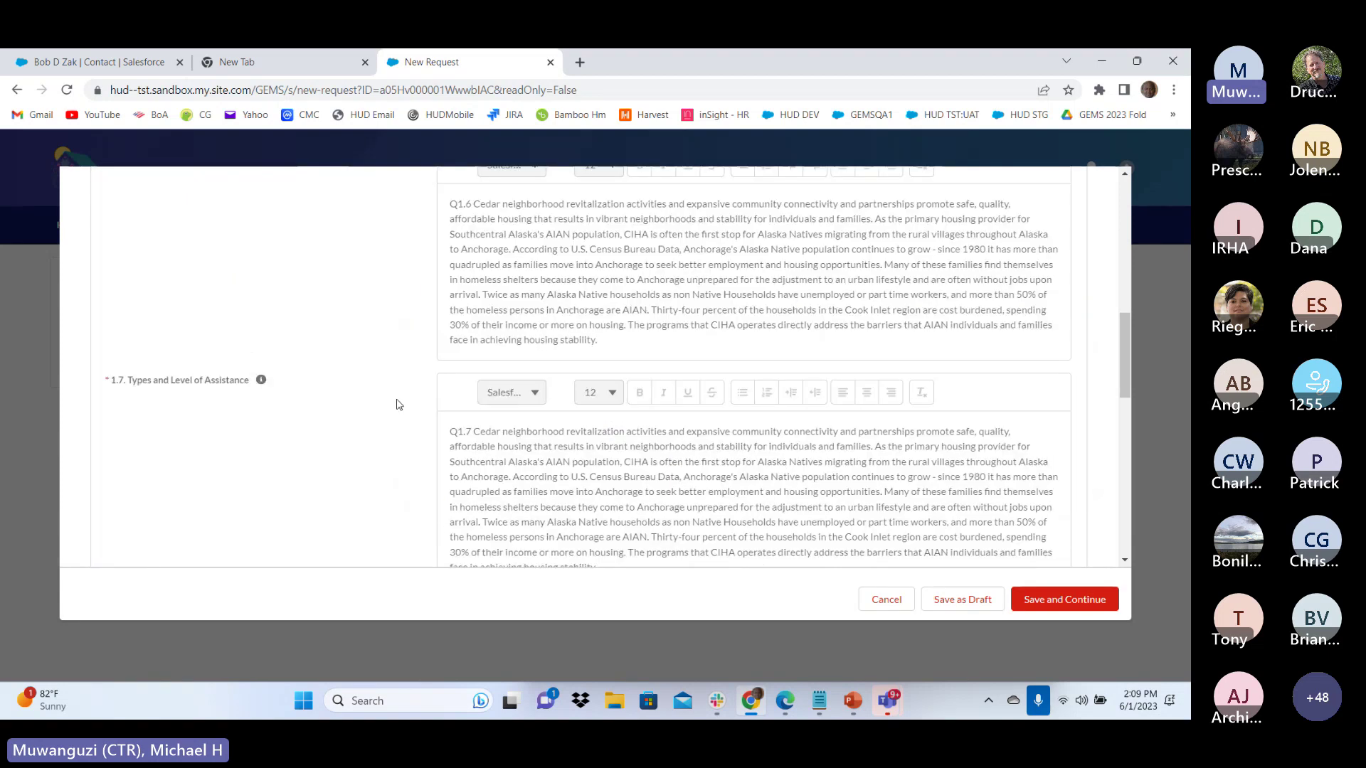
{"action": "left_click", "coordinate": [528, 317]}
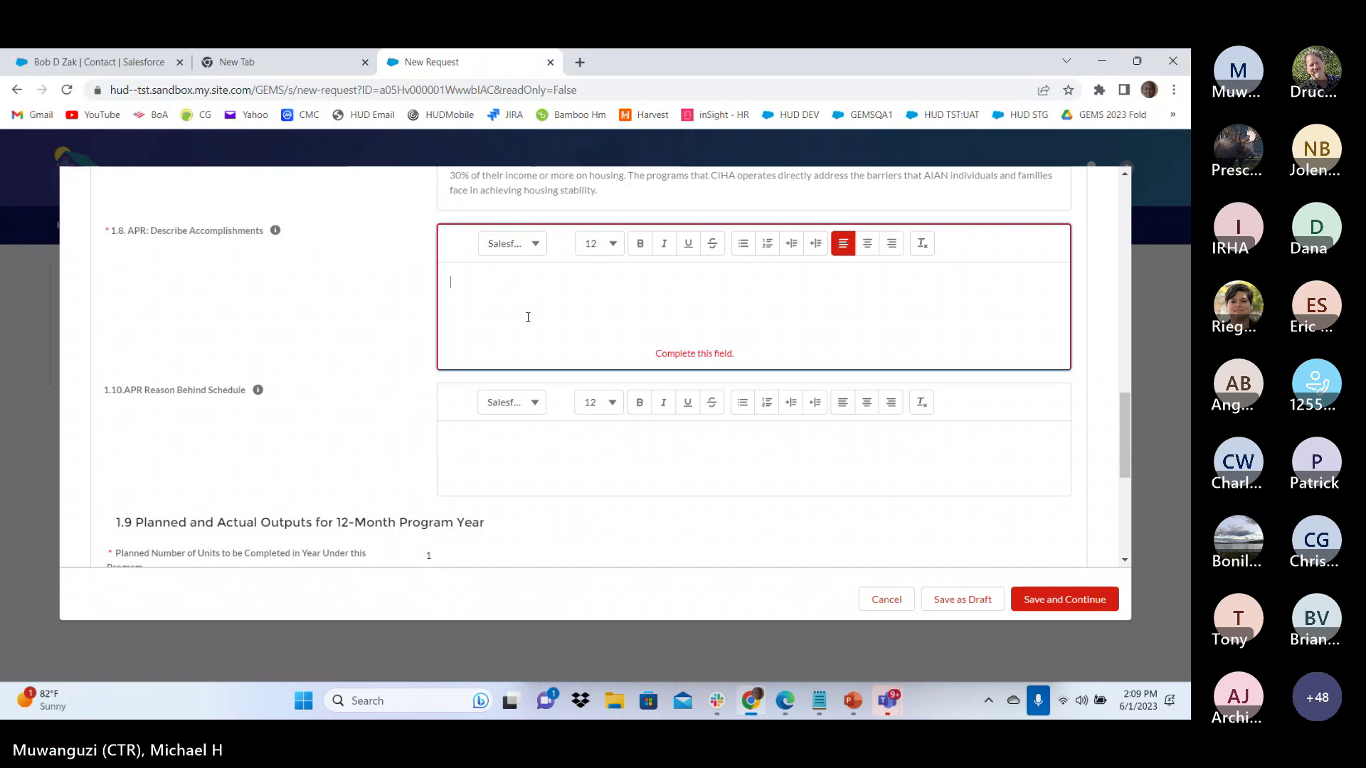
{"action": "type", "text": "APR test"}
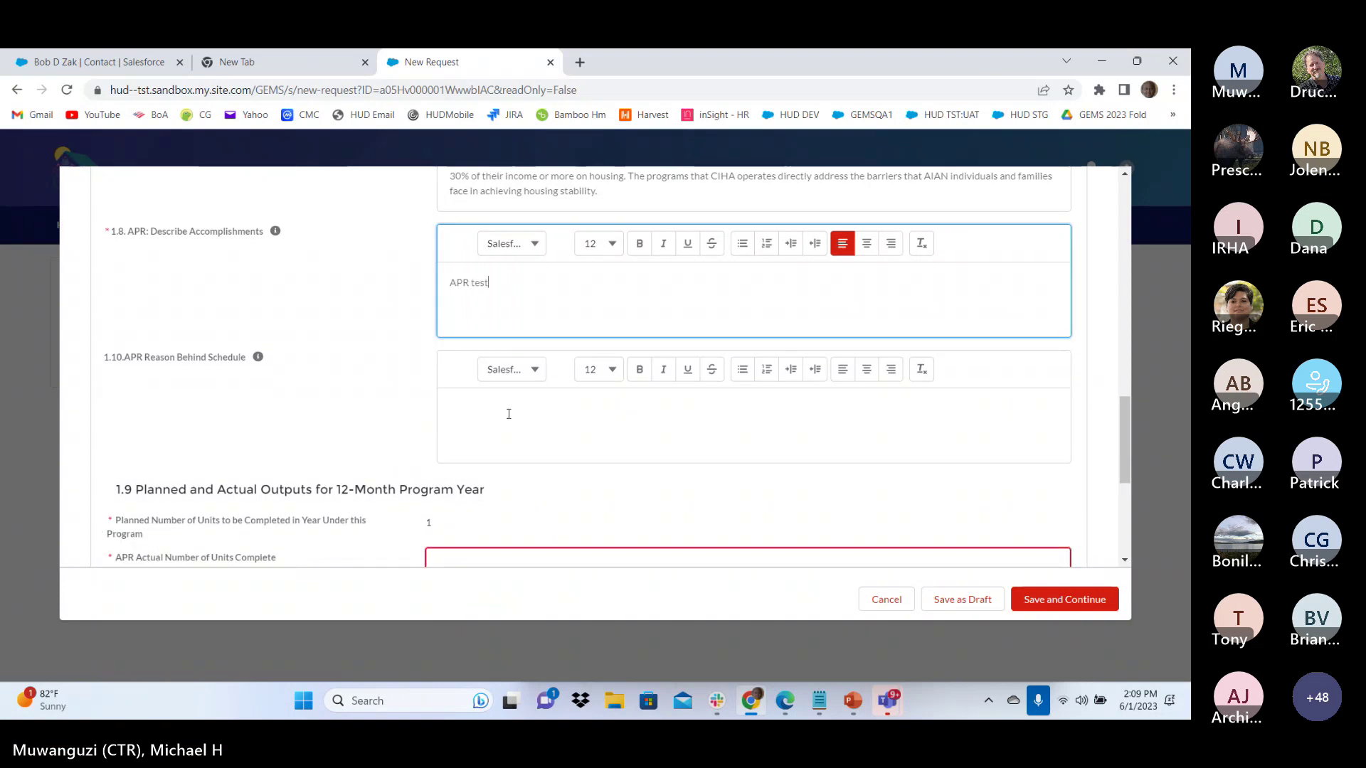
{"action": "left_click", "coordinate": [510, 443]}
{"action": "type", "text": "APT"}
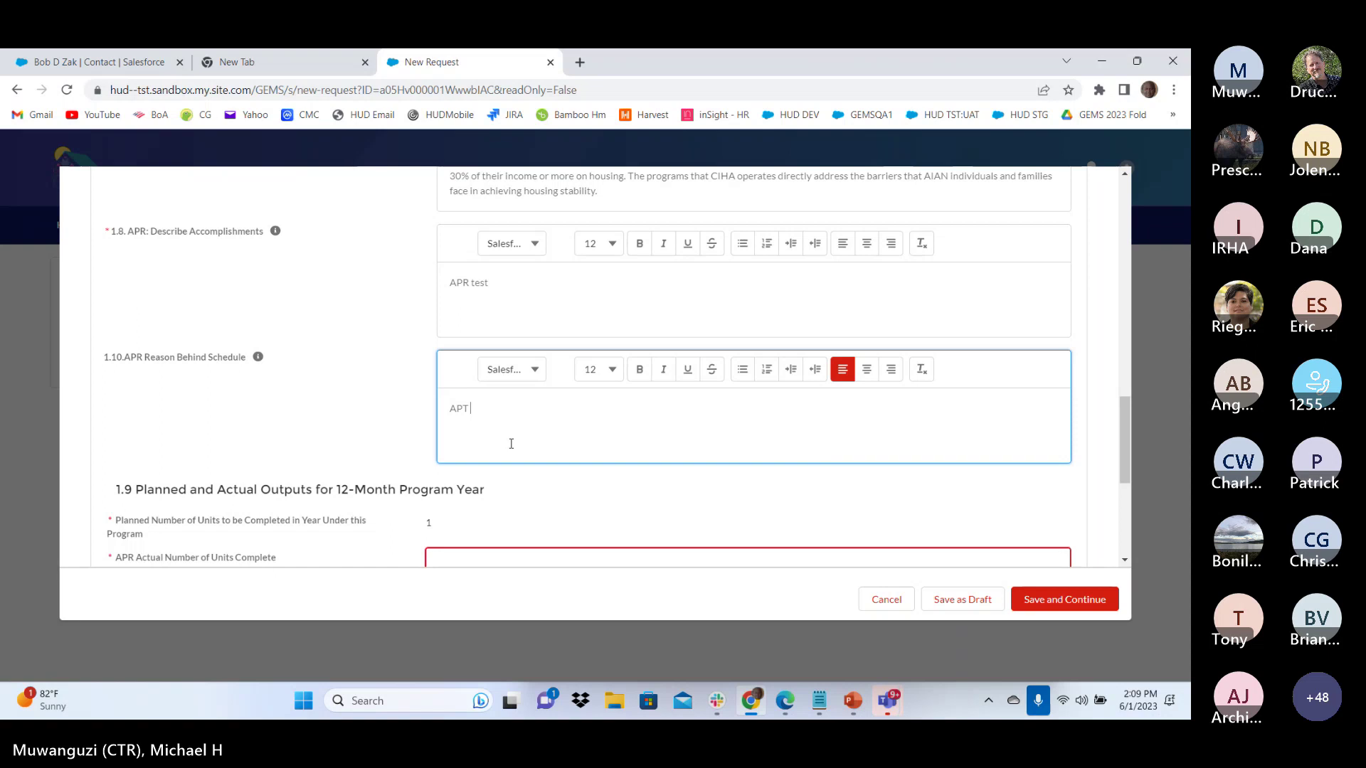
{"action": "key", "text": "BackSpace"}
{"action": "type", "text": "R test"}
{"action": "scroll", "coordinate": [511, 443], "scroll_direction": "down", "scroll_amount": 3}
{"action": "left_click", "coordinate": [513, 328]}
Enter 1 unit completed, save program 2020:1, and review the Section 5 Budgets tables
{"action": "type", "text": "1"}
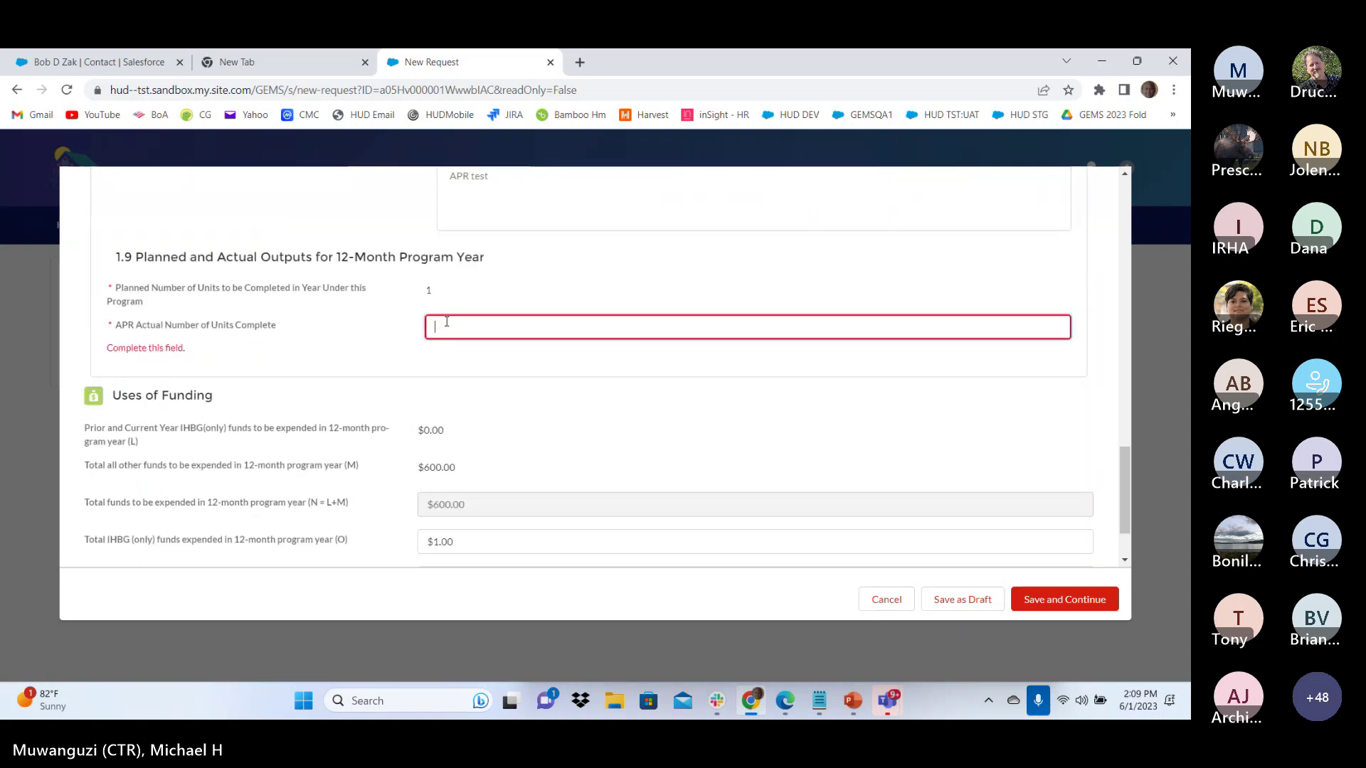
{"action": "left_click", "coordinate": [1082, 601]}
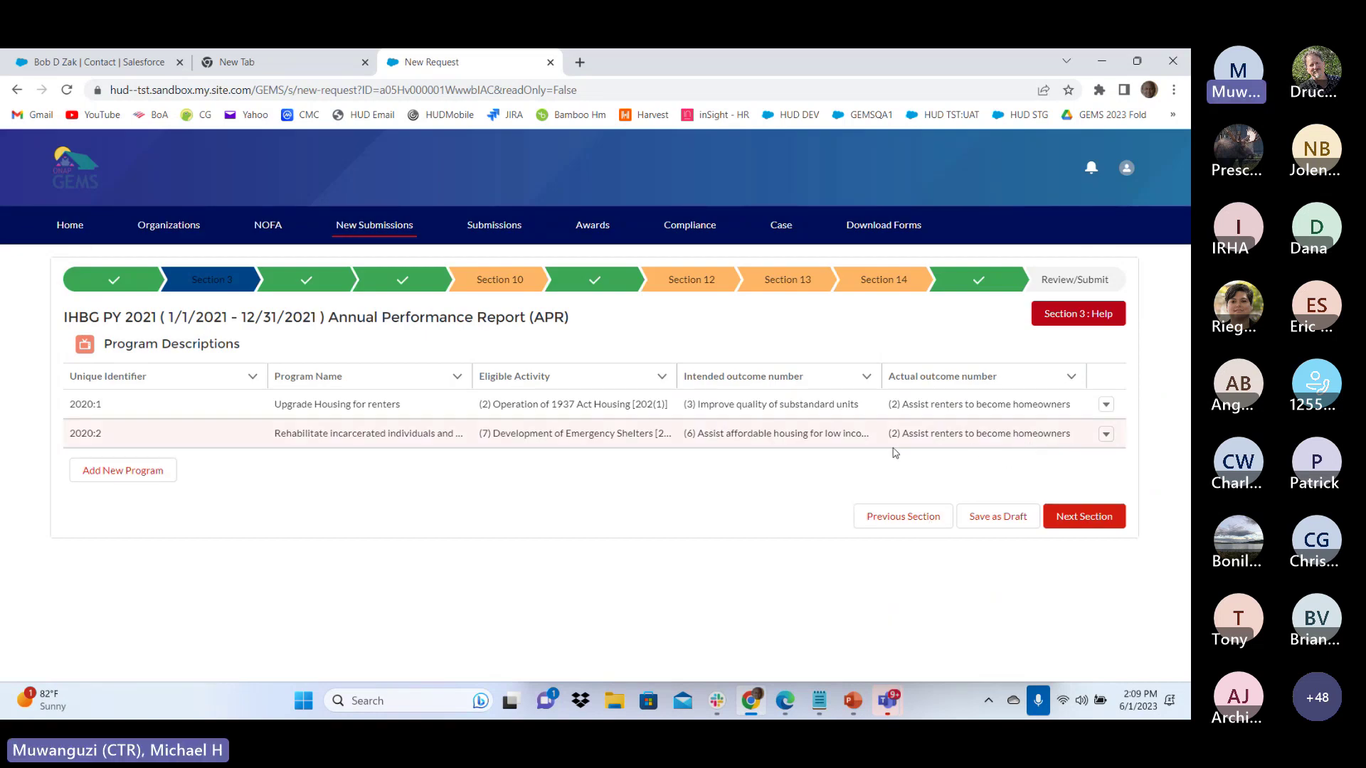
{"action": "left_click", "coordinate": [1099, 524]}
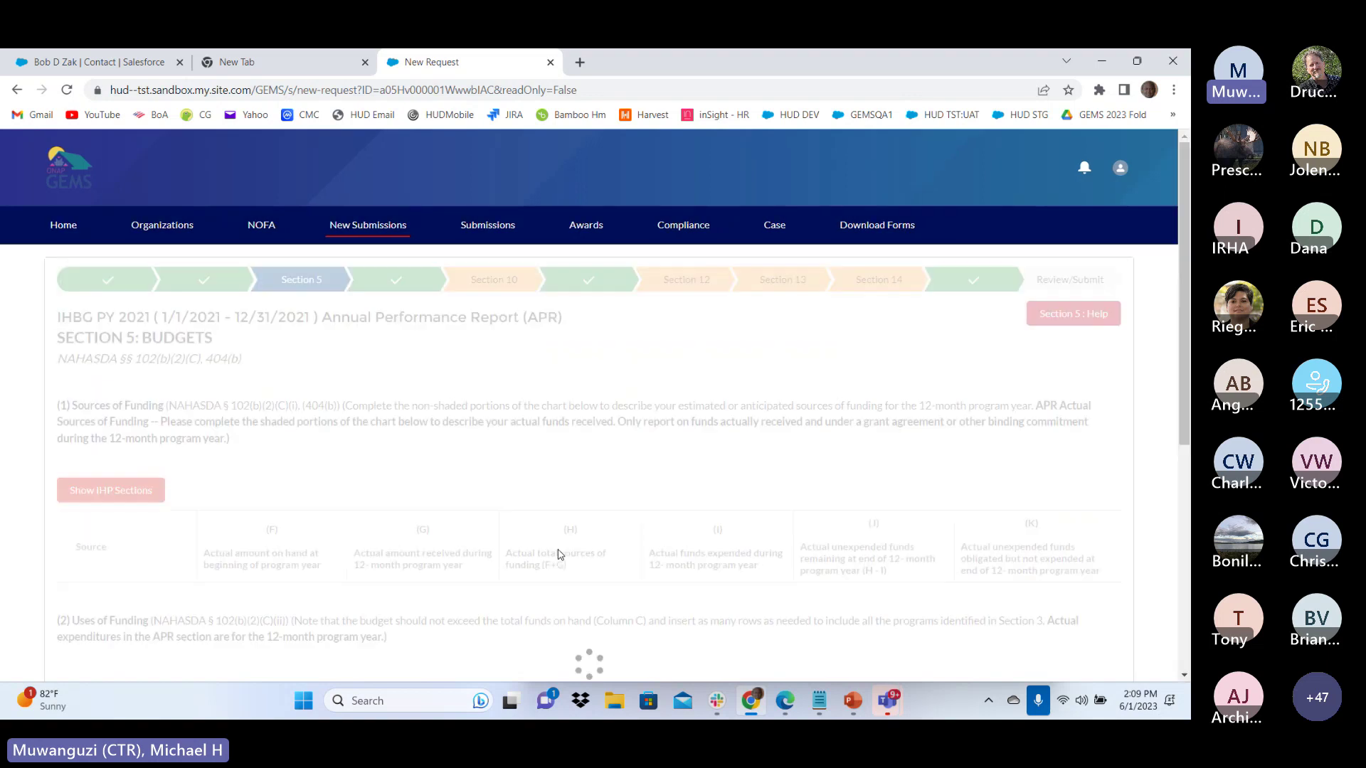
{"action": "scroll", "coordinate": [573, 552], "scroll_direction": "down", "scroll_amount": 2}
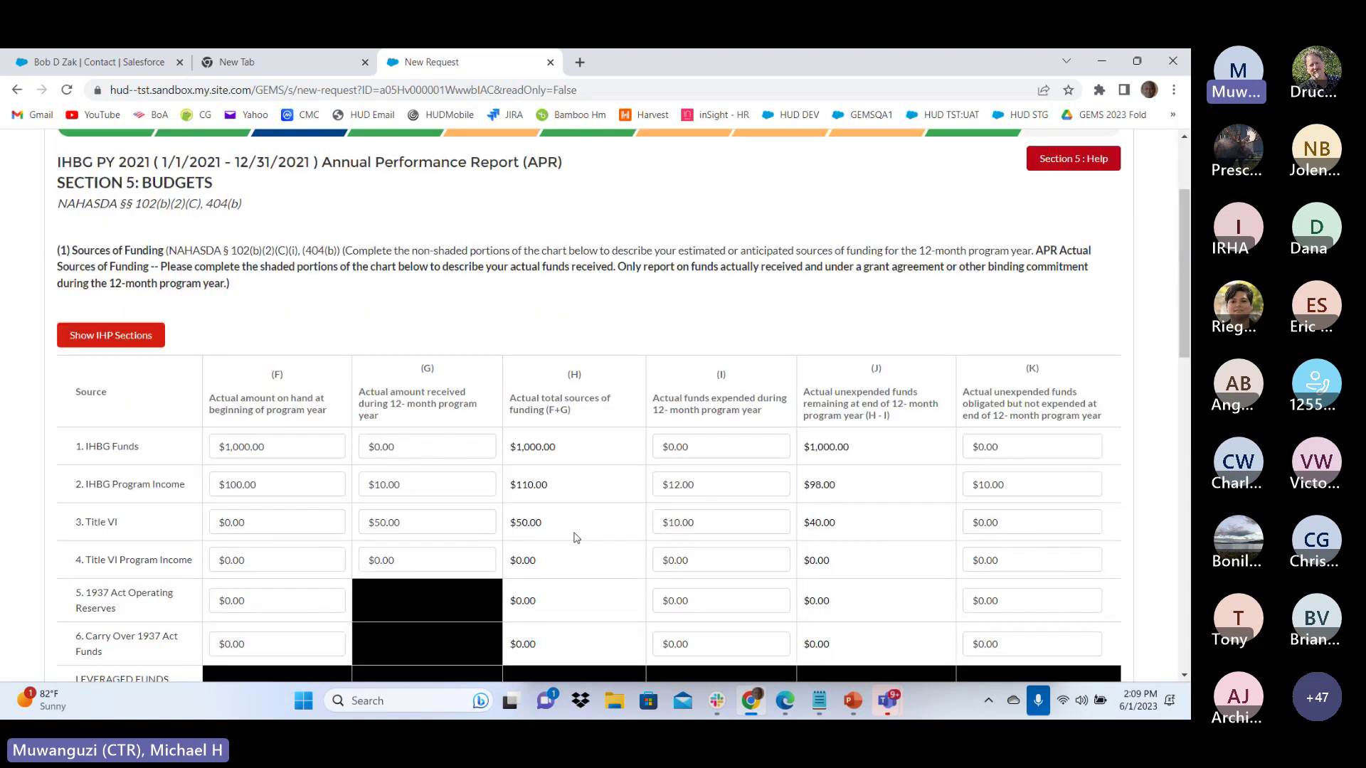
{"action": "scroll", "coordinate": [320, 308], "scroll_direction": "up", "scroll_amount": 2}
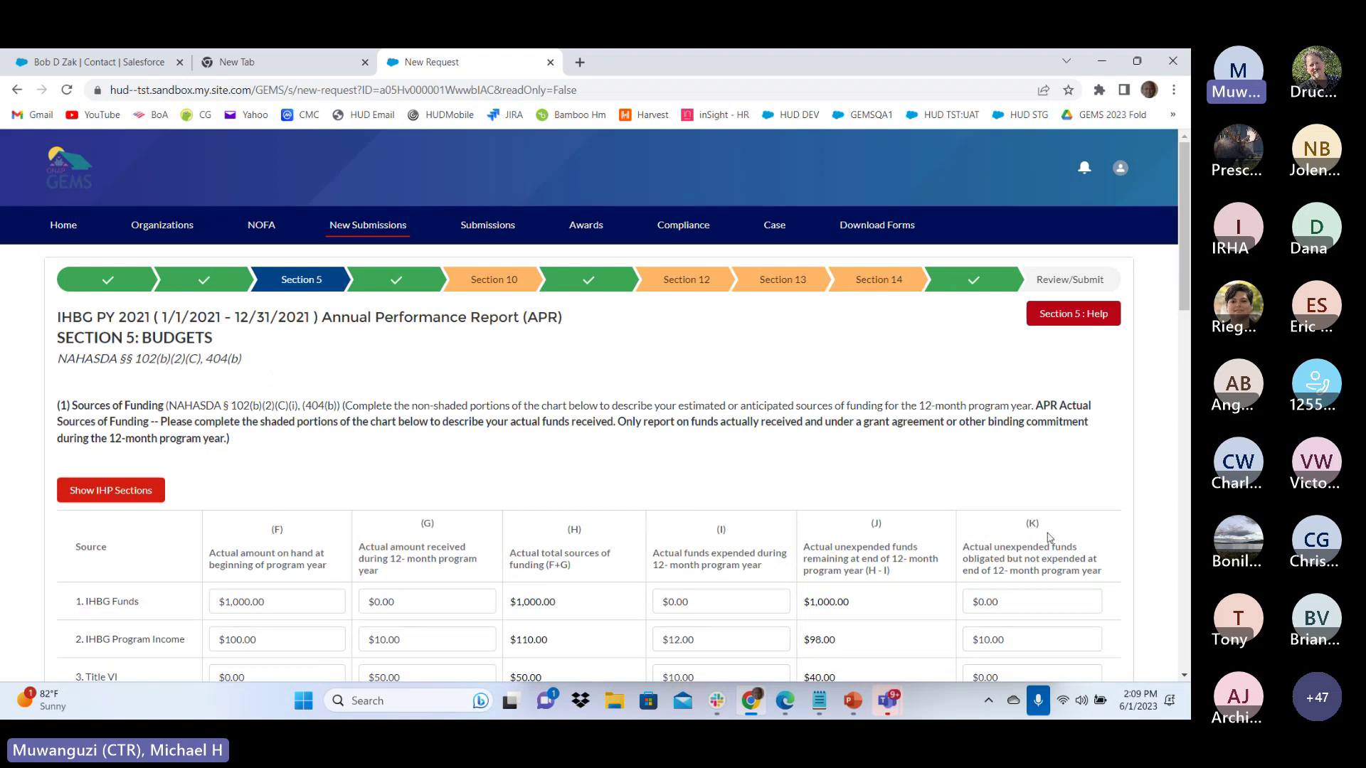
{"action": "scroll", "coordinate": [1052, 534], "scroll_direction": "down", "scroll_amount": 5}
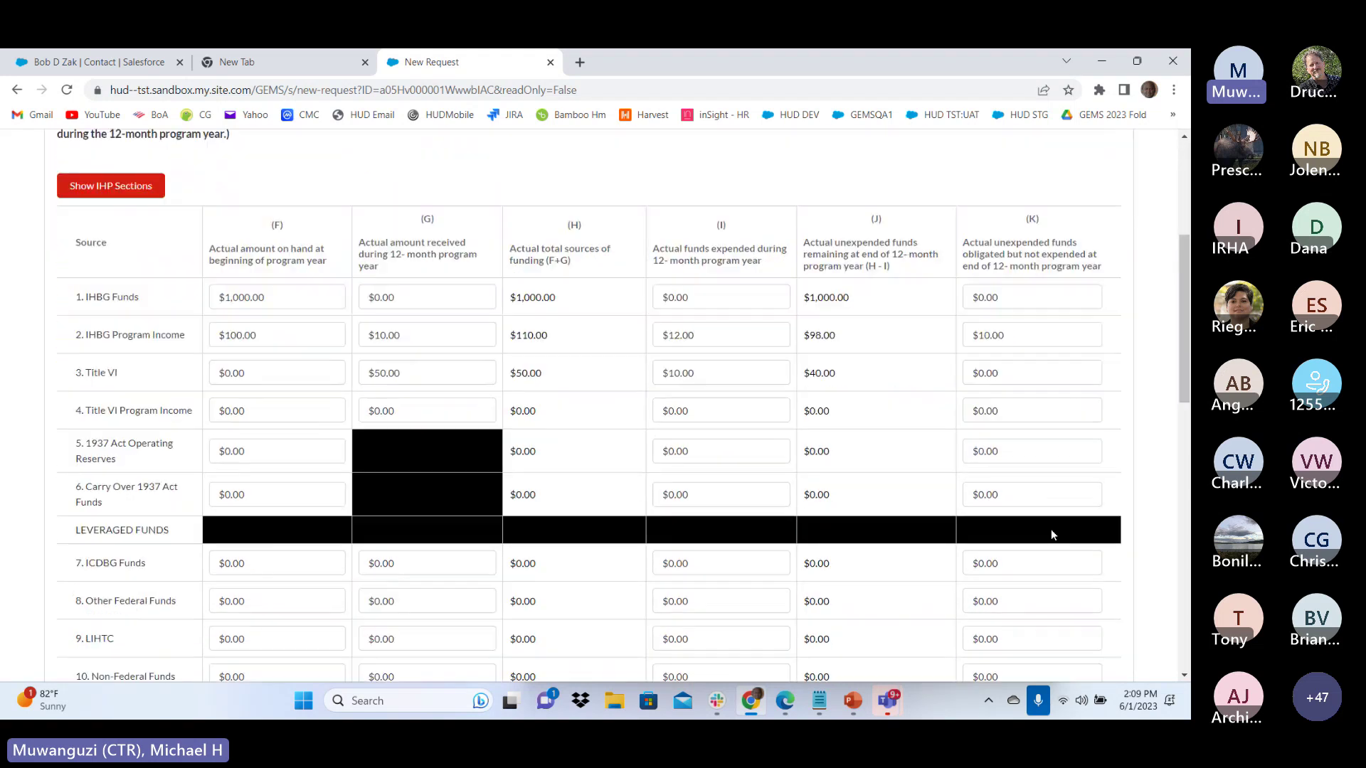
{"action": "scroll", "coordinate": [1052, 530], "scroll_direction": "down", "scroll_amount": 6}
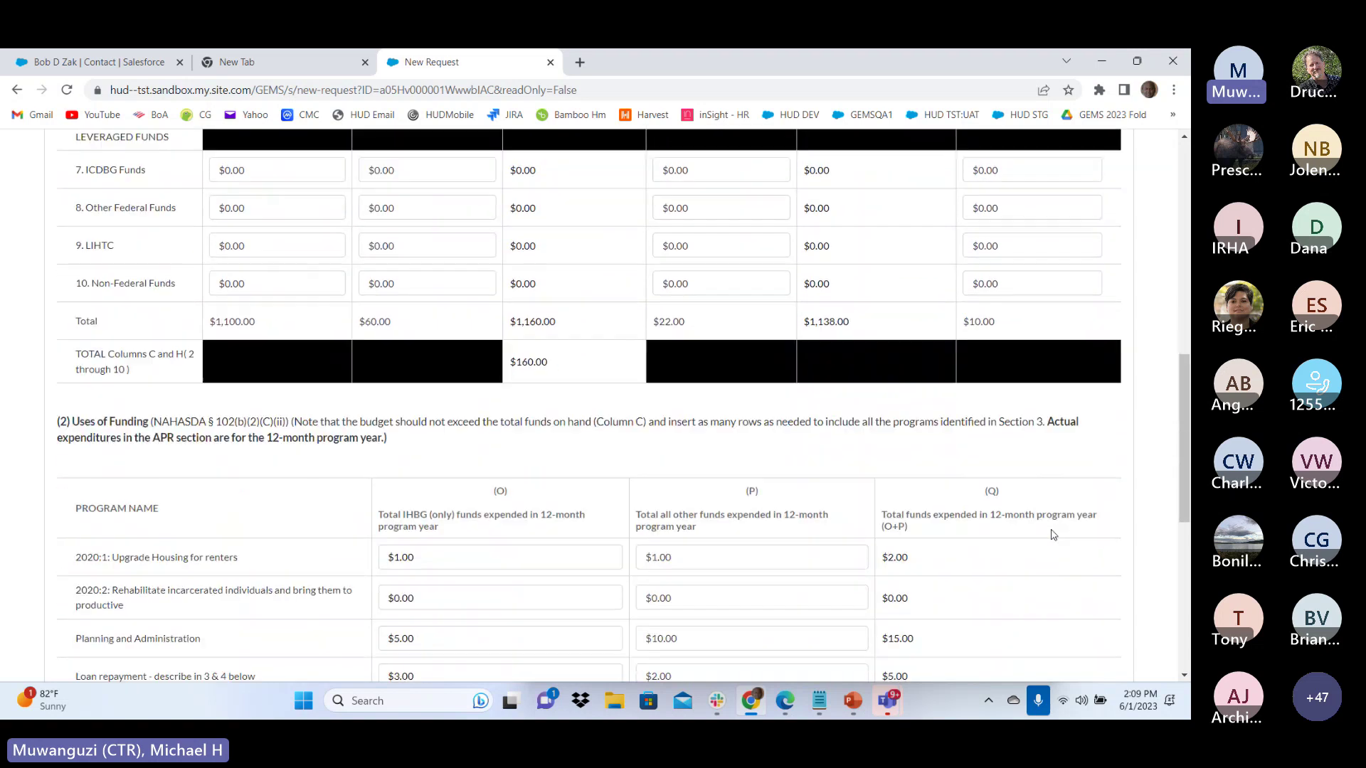
{"action": "scroll", "coordinate": [1052, 530], "scroll_direction": "down", "scroll_amount": 3}
{"action": "scroll", "coordinate": [945, 510], "scroll_direction": "up", "scroll_amount": 10}
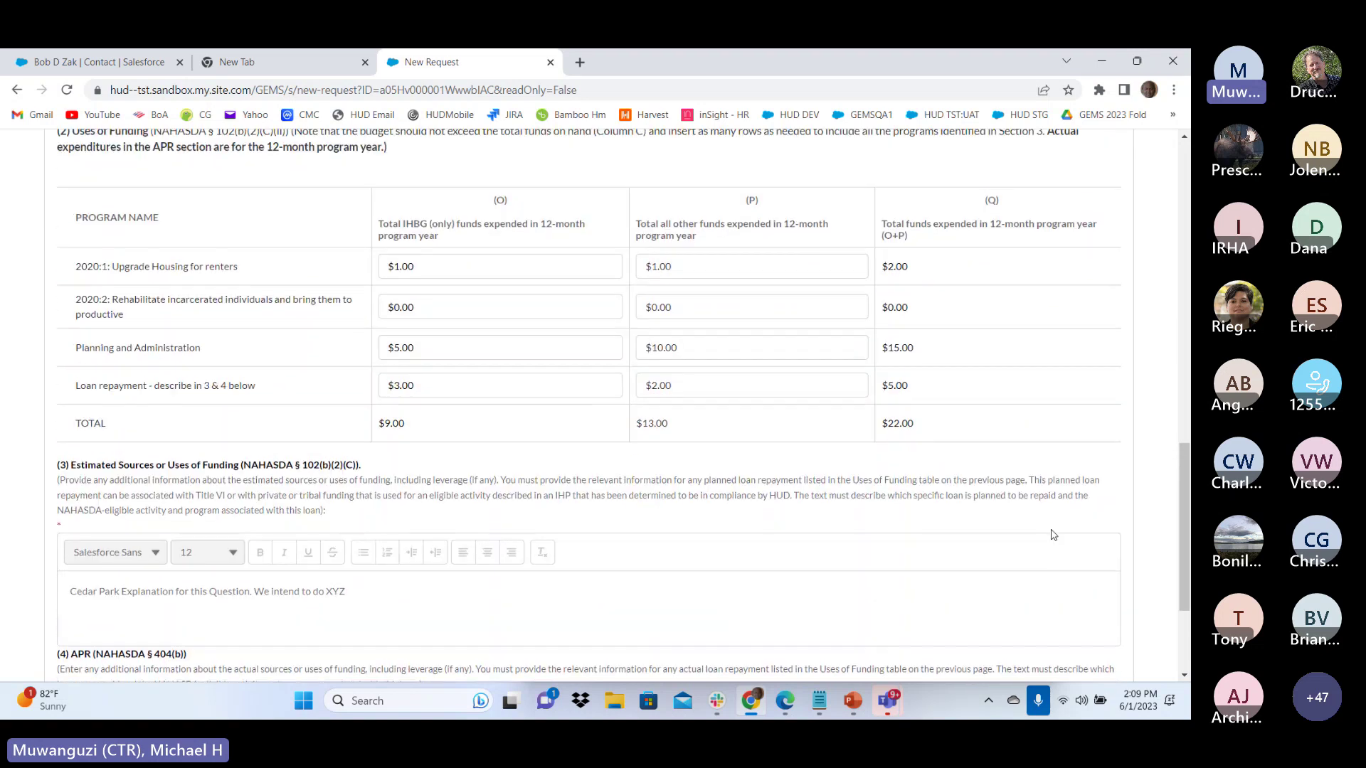
{"action": "scroll", "coordinate": [509, 424], "scroll_direction": "up", "scroll_amount": 5}
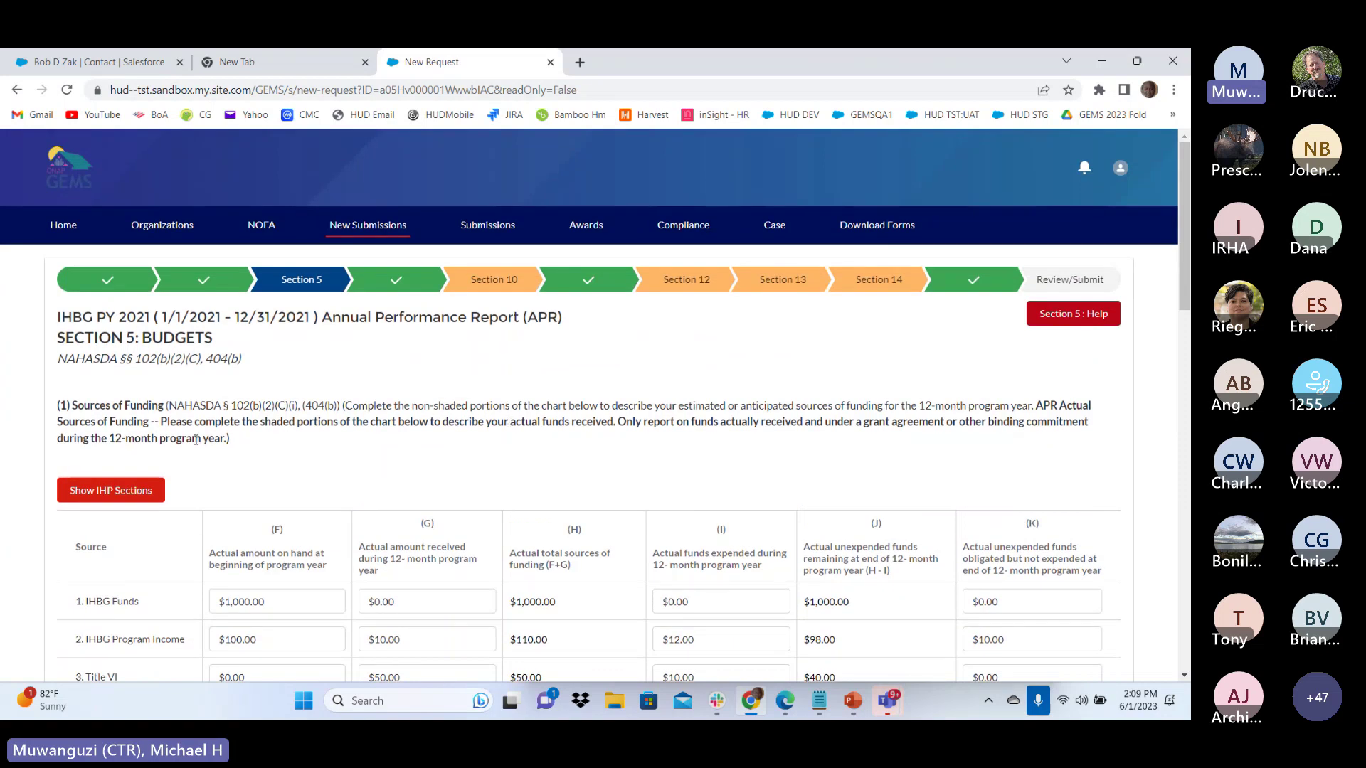
Show the estimated IHP budget columns and scroll through them
{"action": "left_click", "coordinate": [113, 493]}
{"action": "scroll", "coordinate": [423, 499], "scroll_direction": "down", "scroll_amount": 1}
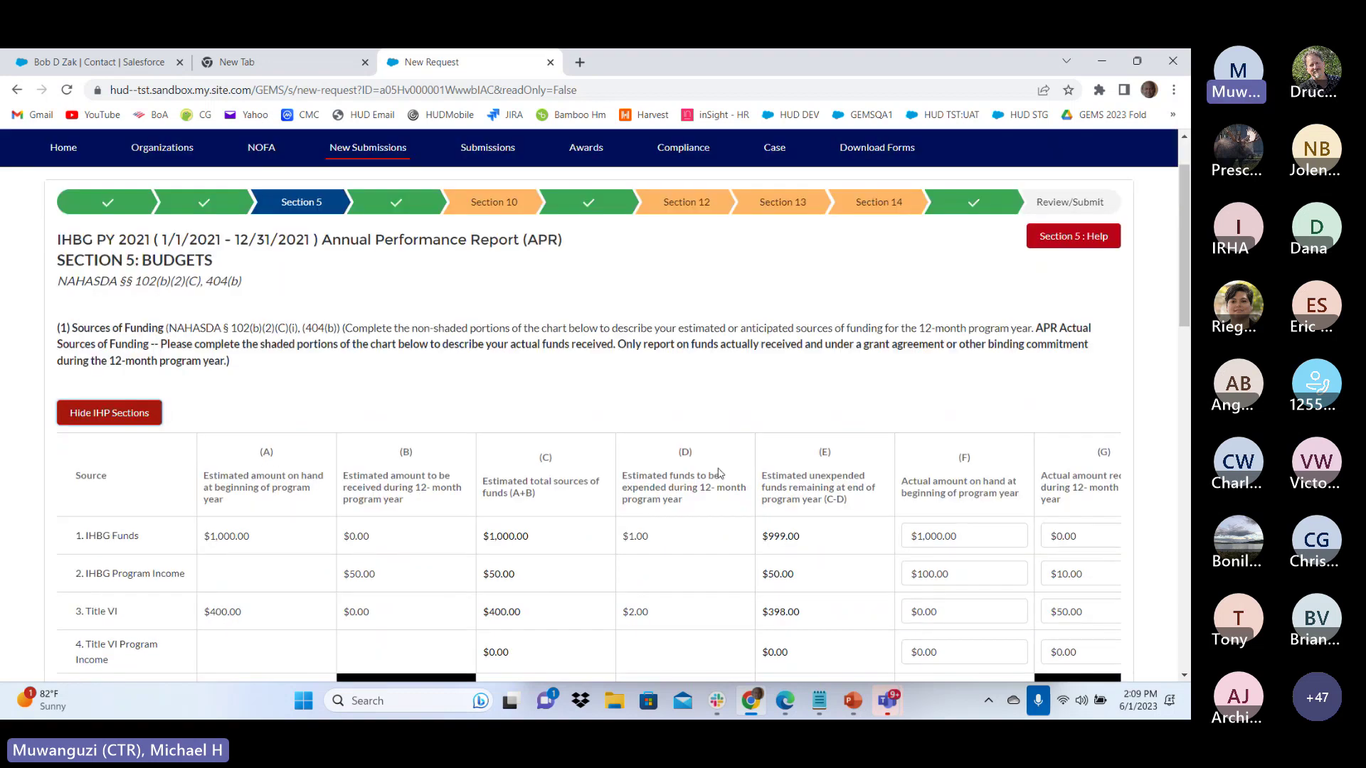
{"action": "scroll", "coordinate": [879, 467], "scroll_direction": "down", "scroll_amount": 2}
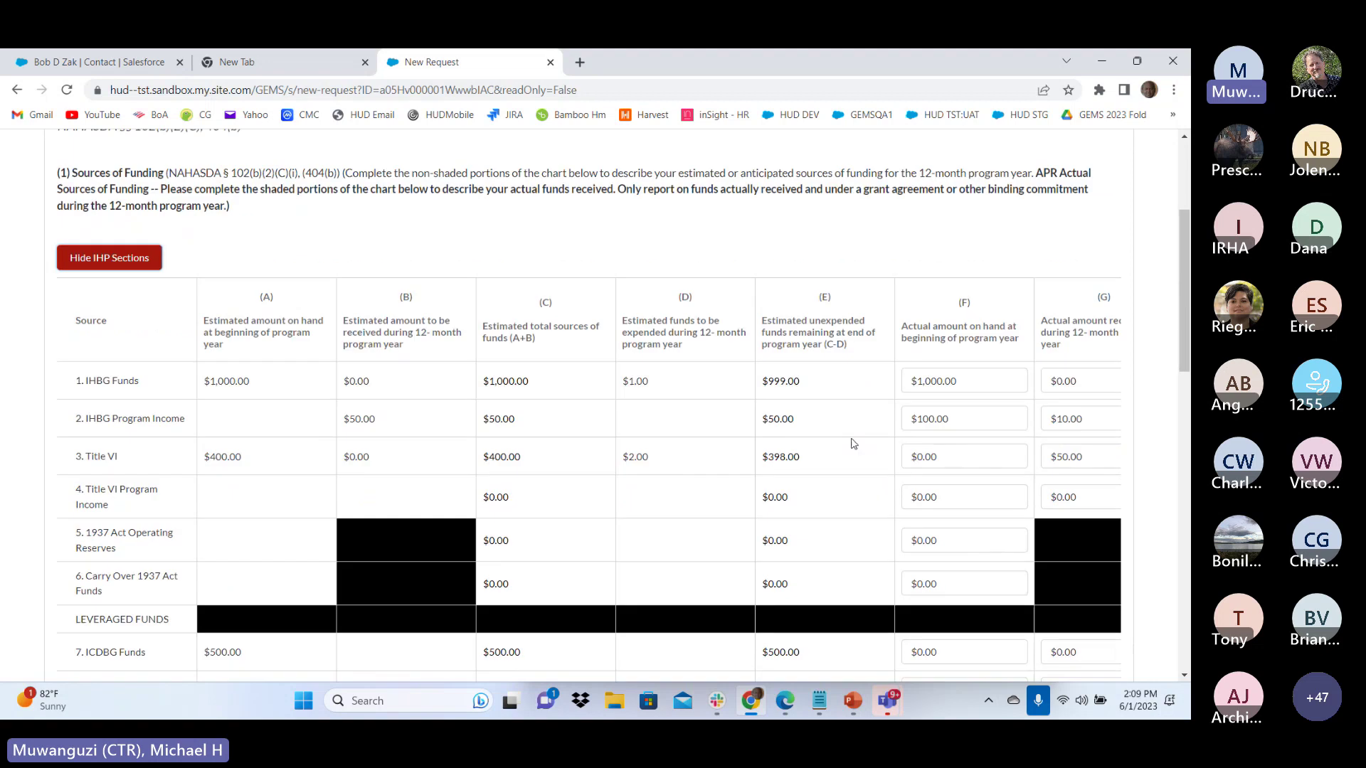
{"action": "scroll", "coordinate": [854, 443], "scroll_direction": "down", "scroll_amount": 3}
{"action": "scroll", "coordinate": [782, 400], "scroll_direction": "down", "scroll_amount": 7}
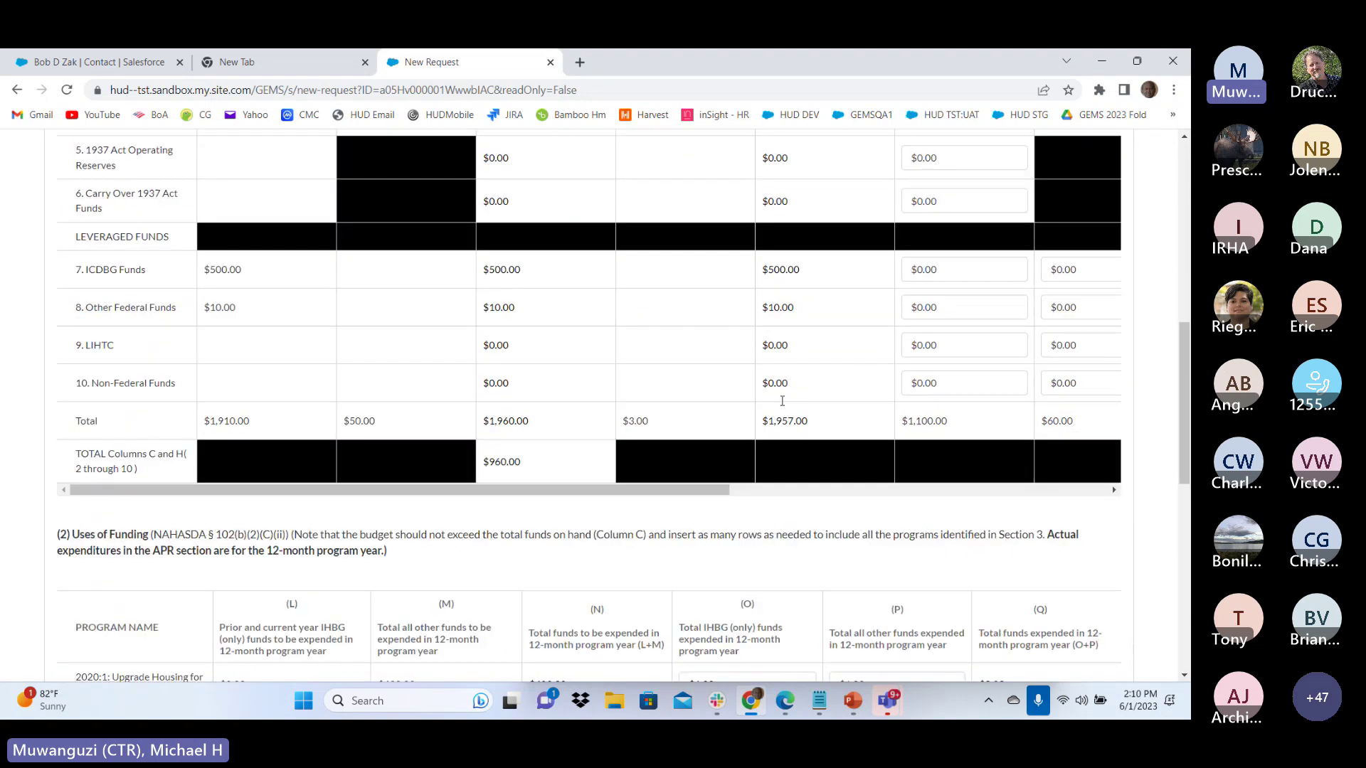
{"action": "scroll", "coordinate": [782, 401], "scroll_direction": "up", "scroll_amount": 12}
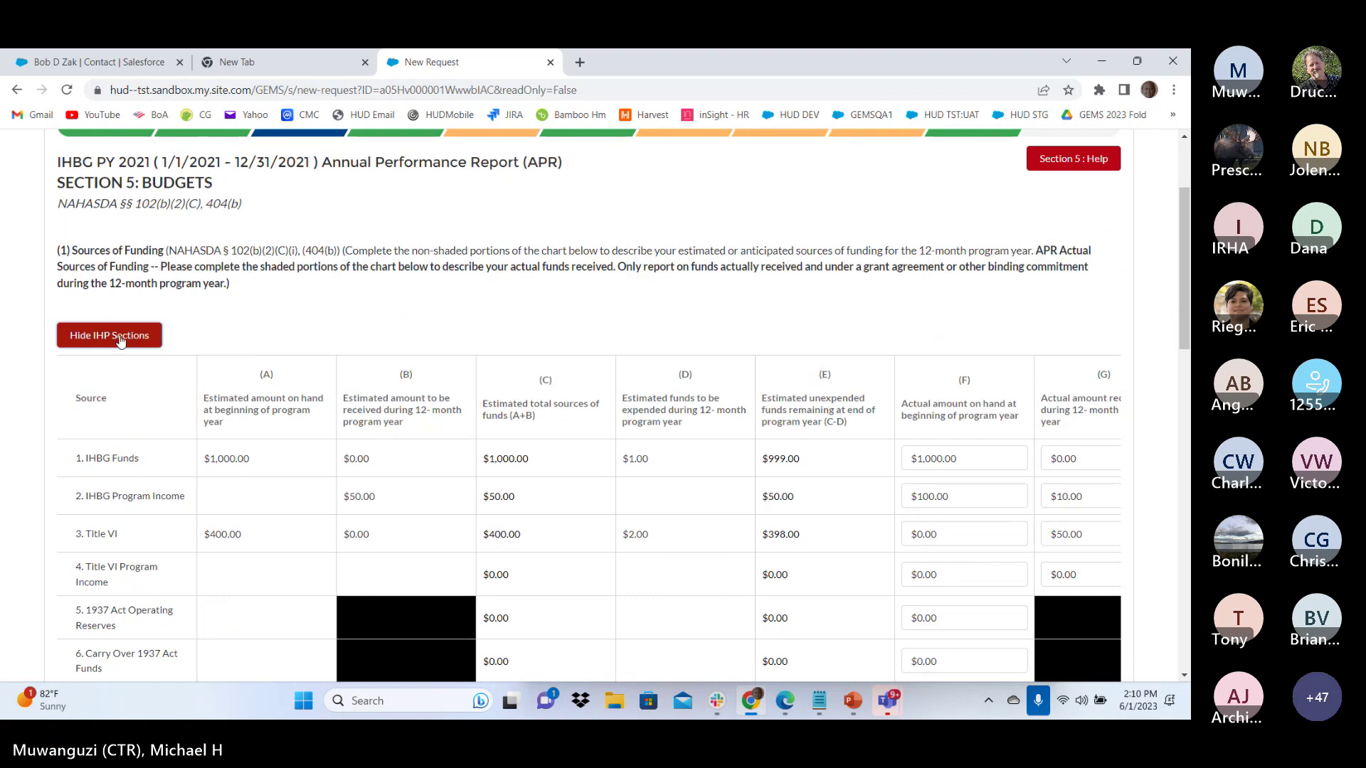
Hide the IHP sections to review actual funding columns, then advance to Section 6
{"action": "left_click", "coordinate": [116, 335]}
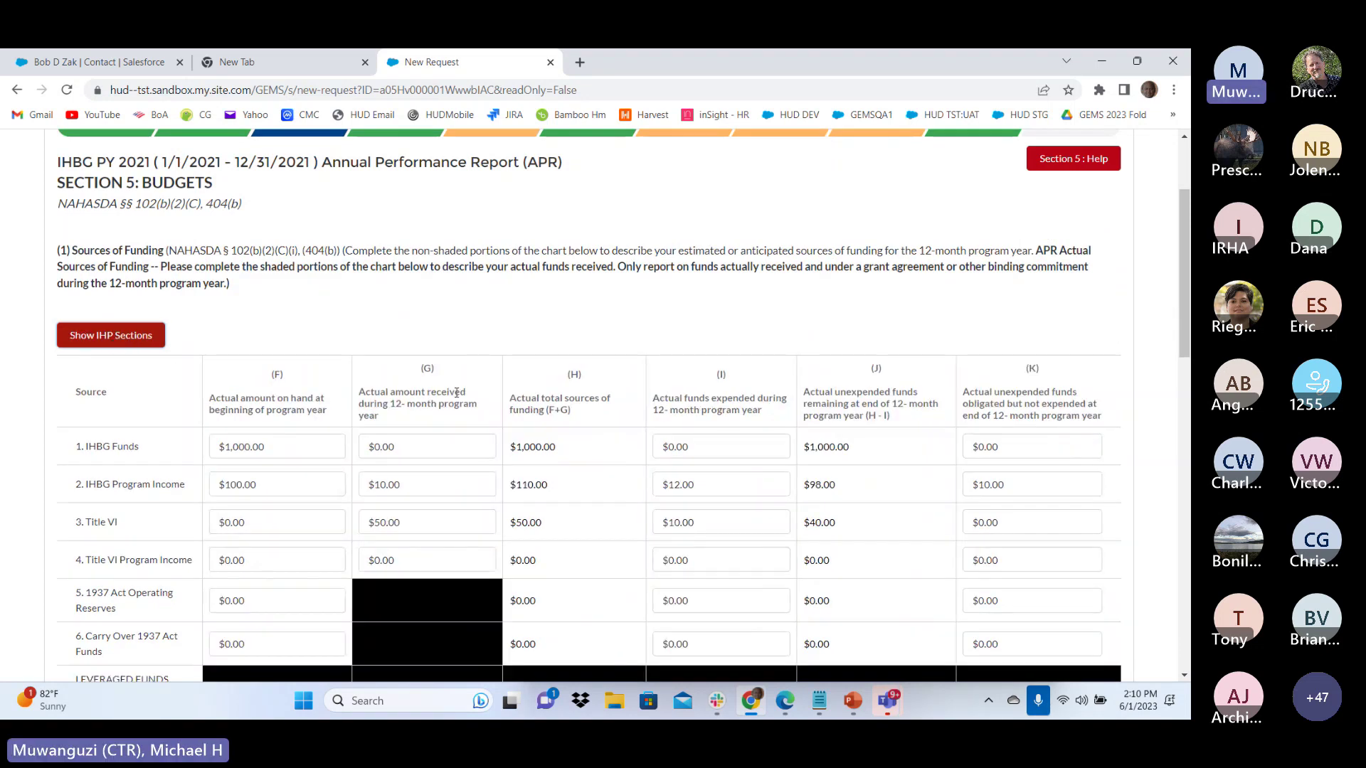
{"action": "scroll", "coordinate": [441, 354], "scroll_direction": "down", "scroll_amount": 2}
{"action": "scroll", "coordinate": [630, 478], "scroll_direction": "down", "scroll_amount": 8}
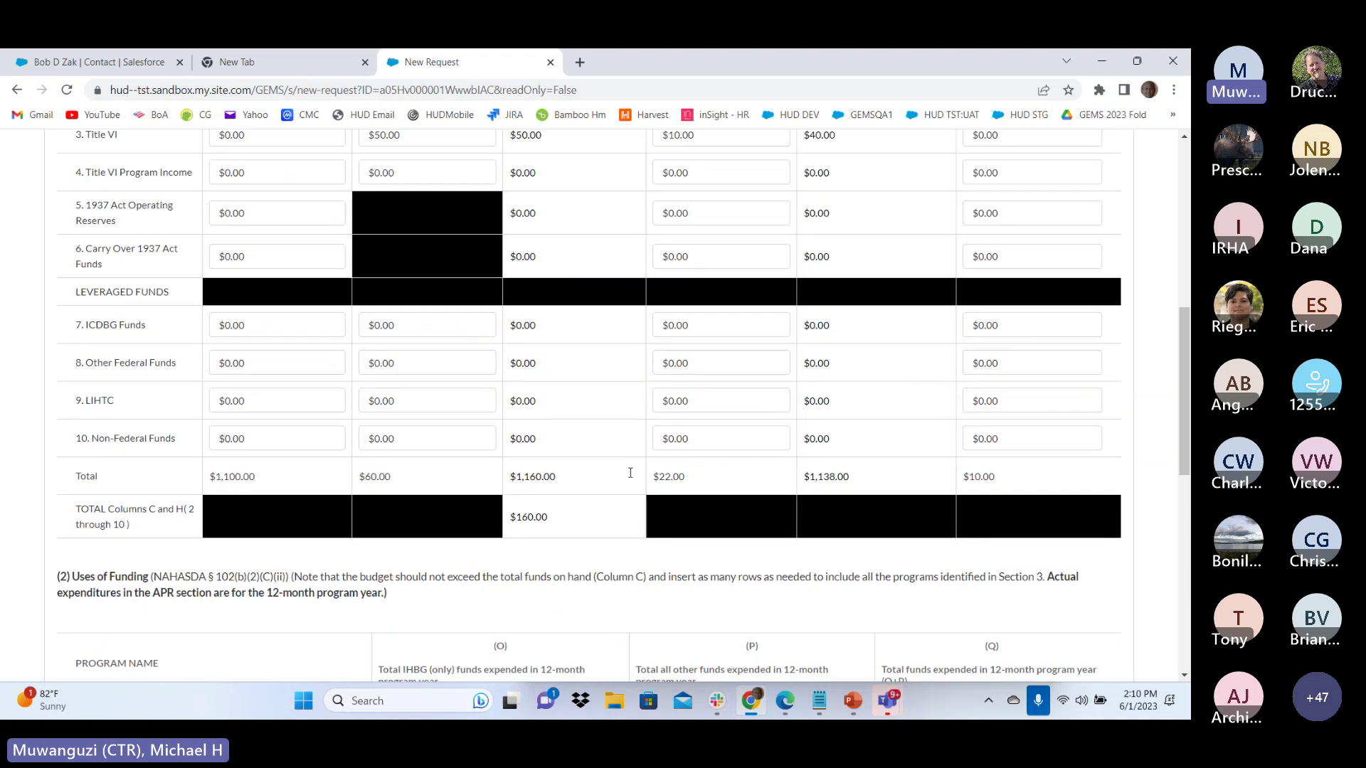
{"action": "scroll", "coordinate": [630, 478], "scroll_direction": "down", "scroll_amount": 3}
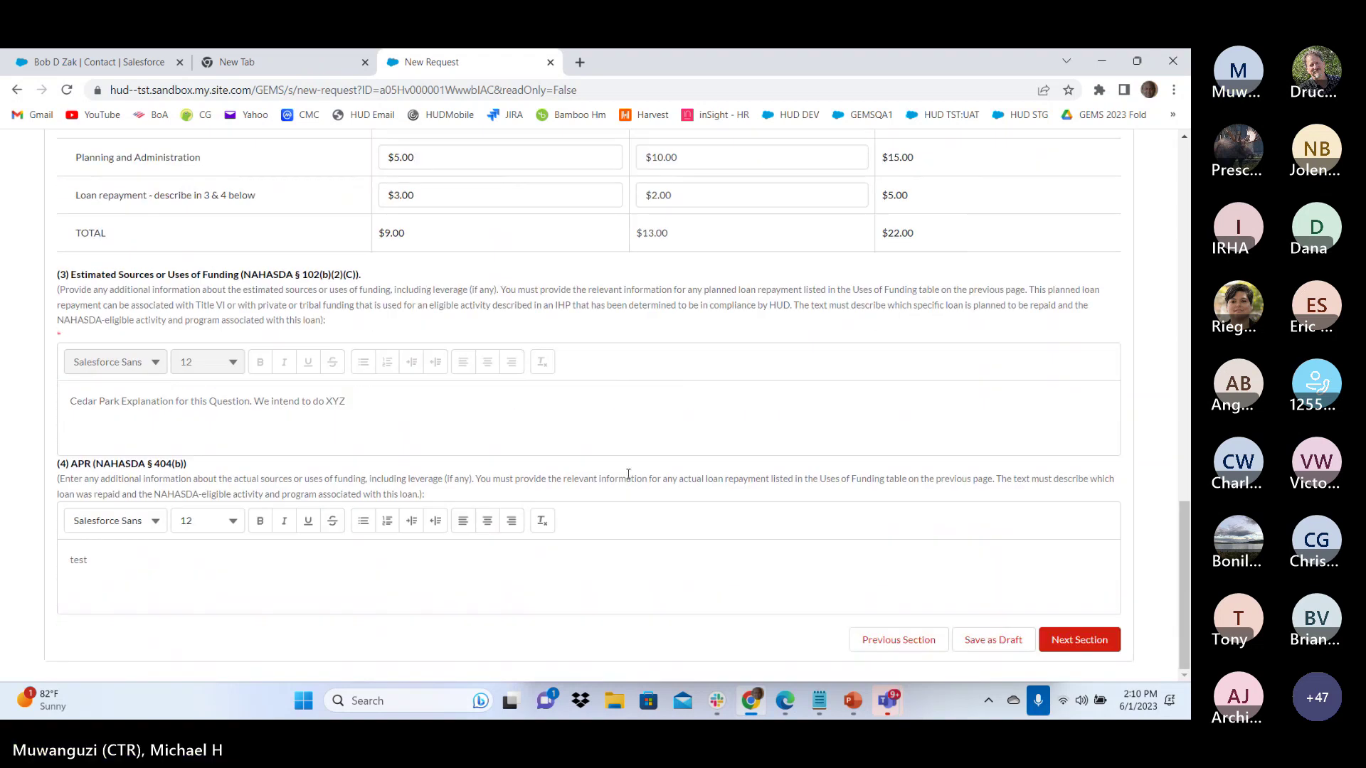
{"action": "left_click", "coordinate": [1080, 639]}
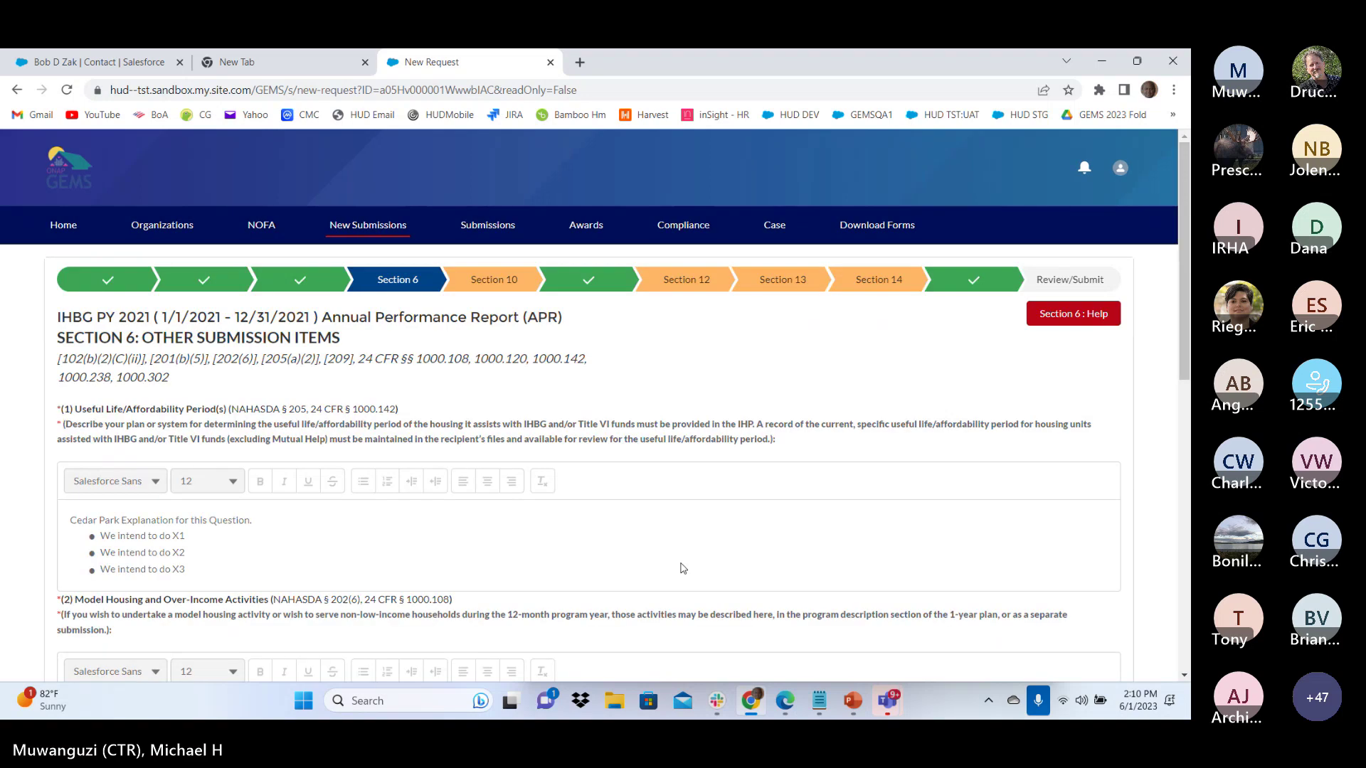
Review Section 6, toggling spending-cap question (5) to No and back to Yes, then continue to Section 10
{"action": "scroll", "coordinate": [654, 542], "scroll_direction": "down", "scroll_amount": 1}
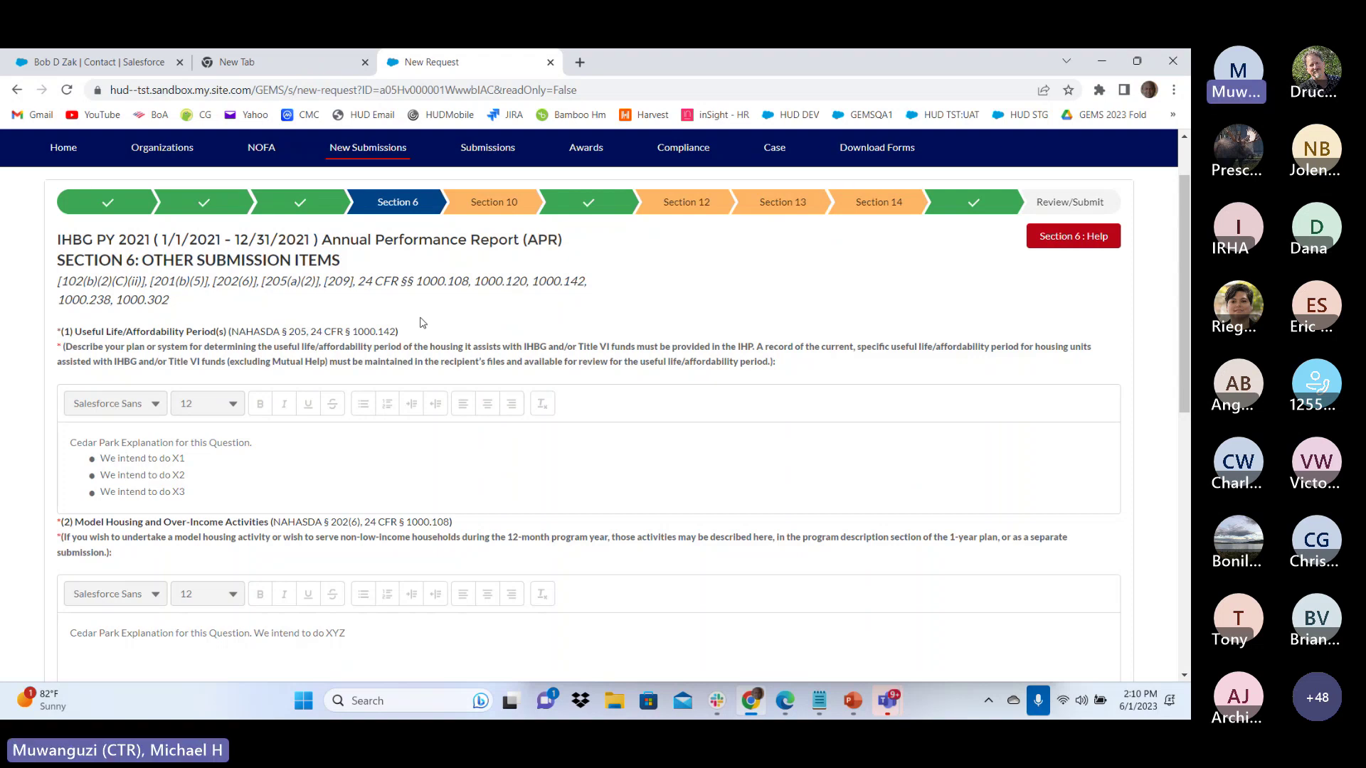
{"action": "scroll", "coordinate": [422, 323], "scroll_direction": "down", "scroll_amount": 2}
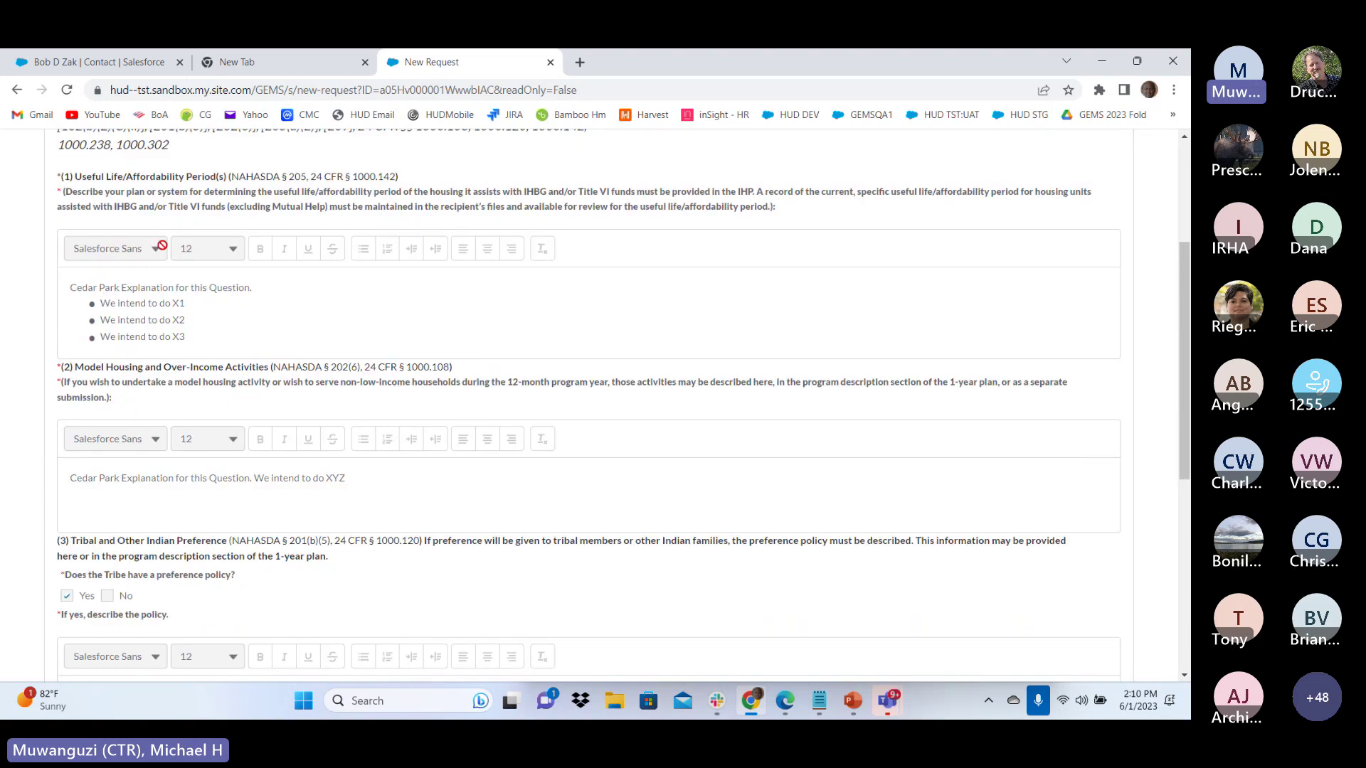
{"action": "scroll", "coordinate": [184, 452], "scroll_direction": "down", "scroll_amount": 2}
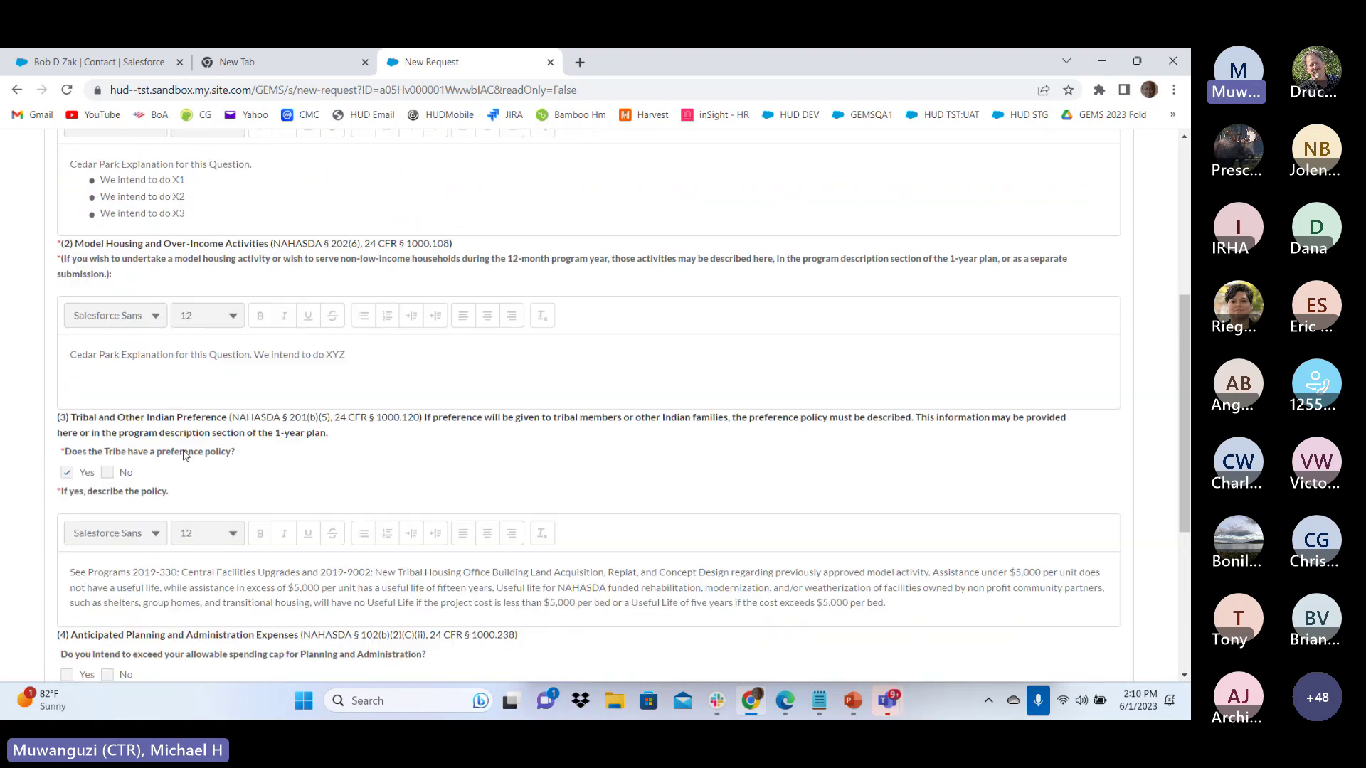
{"action": "scroll", "coordinate": [184, 452], "scroll_direction": "down", "scroll_amount": 3}
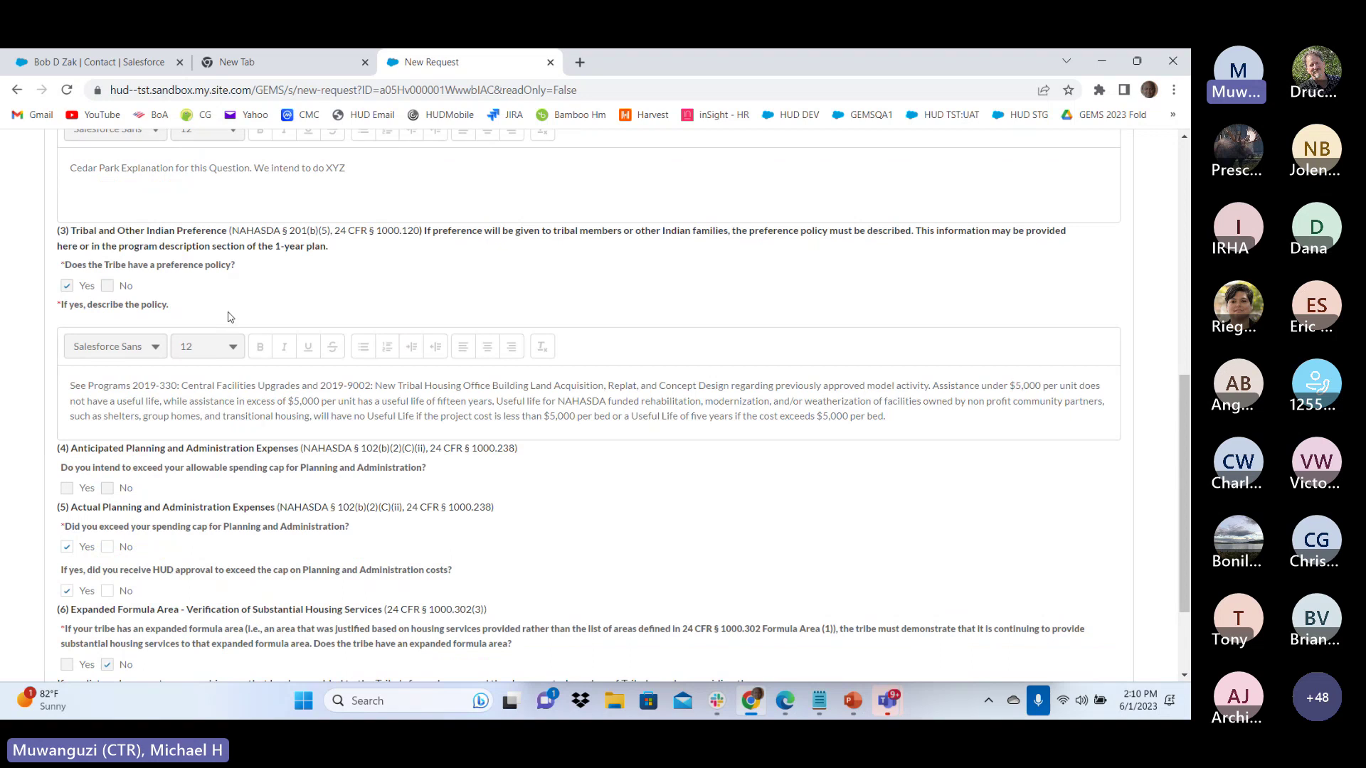
{"action": "scroll", "coordinate": [229, 316], "scroll_direction": "down", "scroll_amount": 3}
{"action": "scroll", "coordinate": [257, 310], "scroll_direction": "up", "scroll_amount": 7}
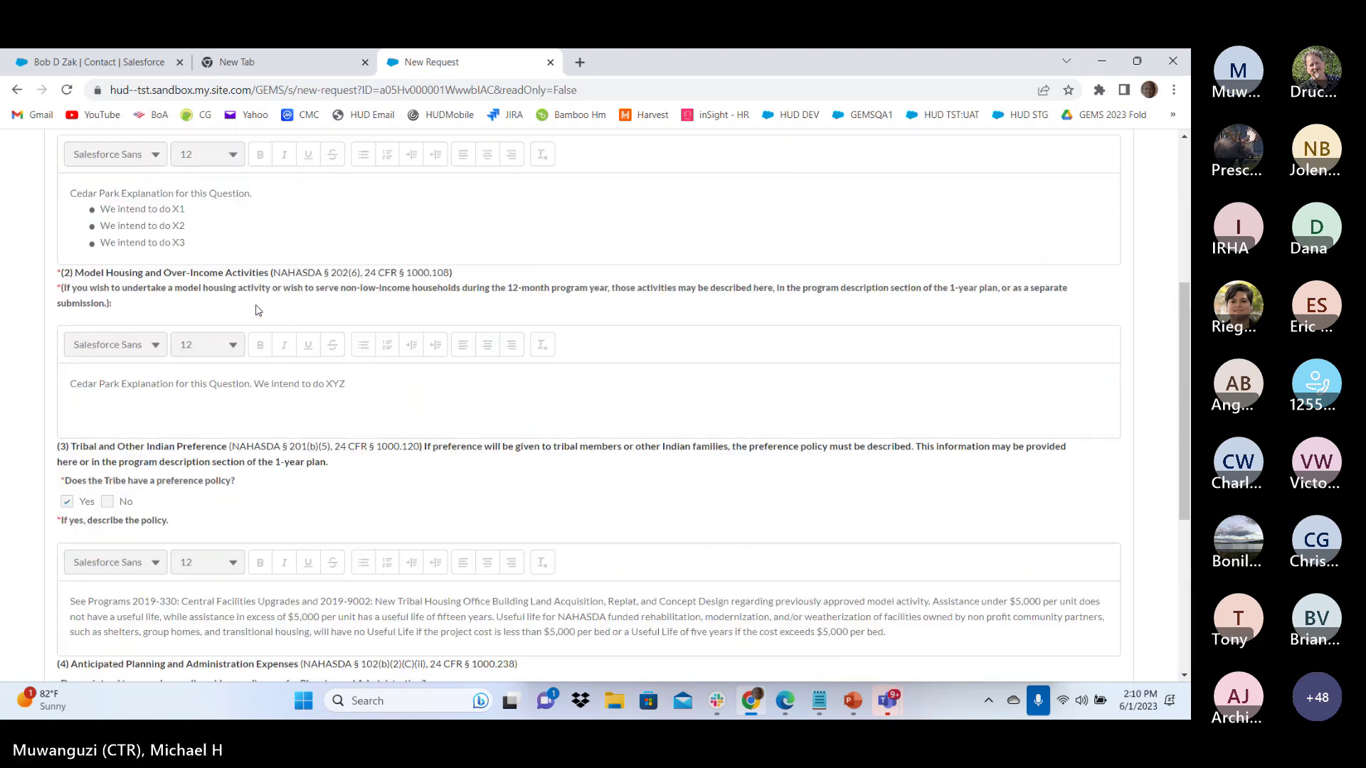
{"action": "scroll", "coordinate": [257, 310], "scroll_direction": "up", "scroll_amount": 2}
{"action": "scroll", "coordinate": [257, 310], "scroll_direction": "down", "scroll_amount": 7}
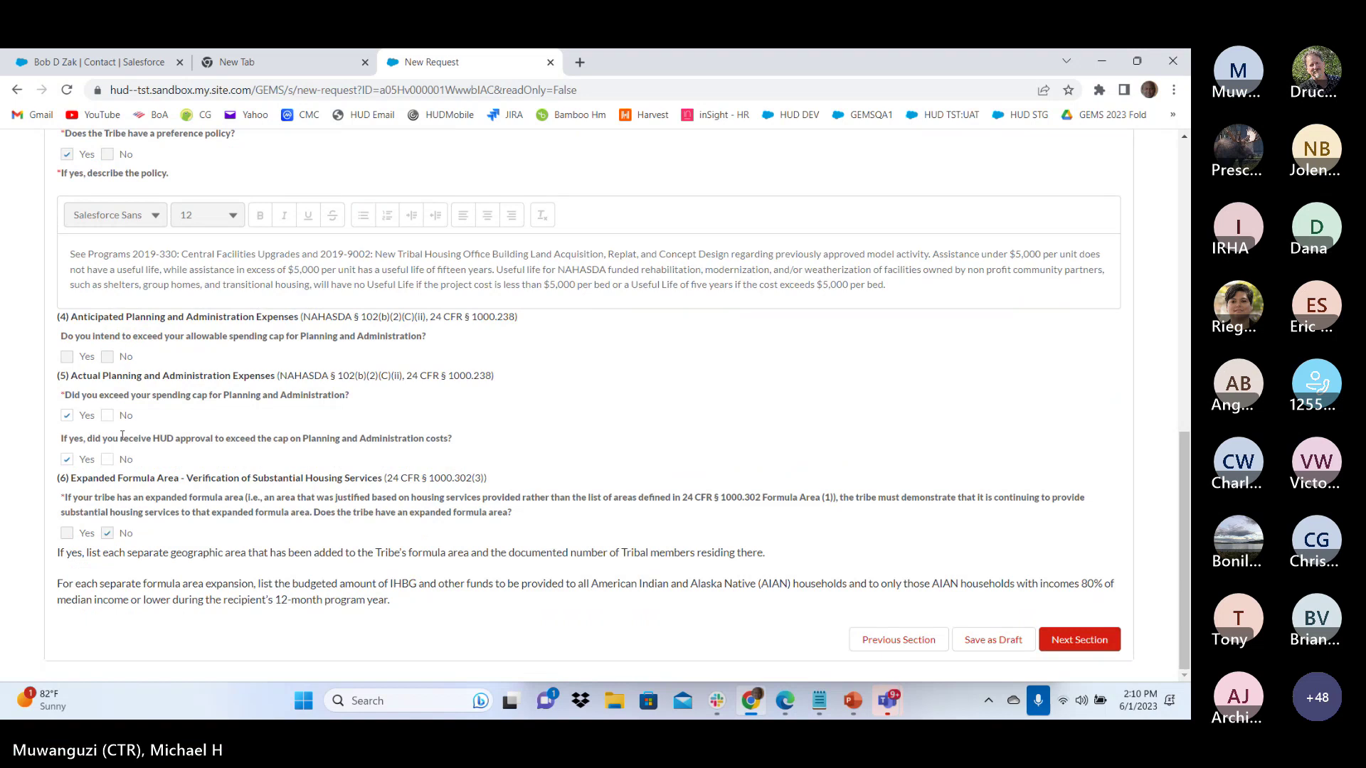
{"action": "left_click", "coordinate": [108, 416]}
{"action": "left_click", "coordinate": [67, 460]}
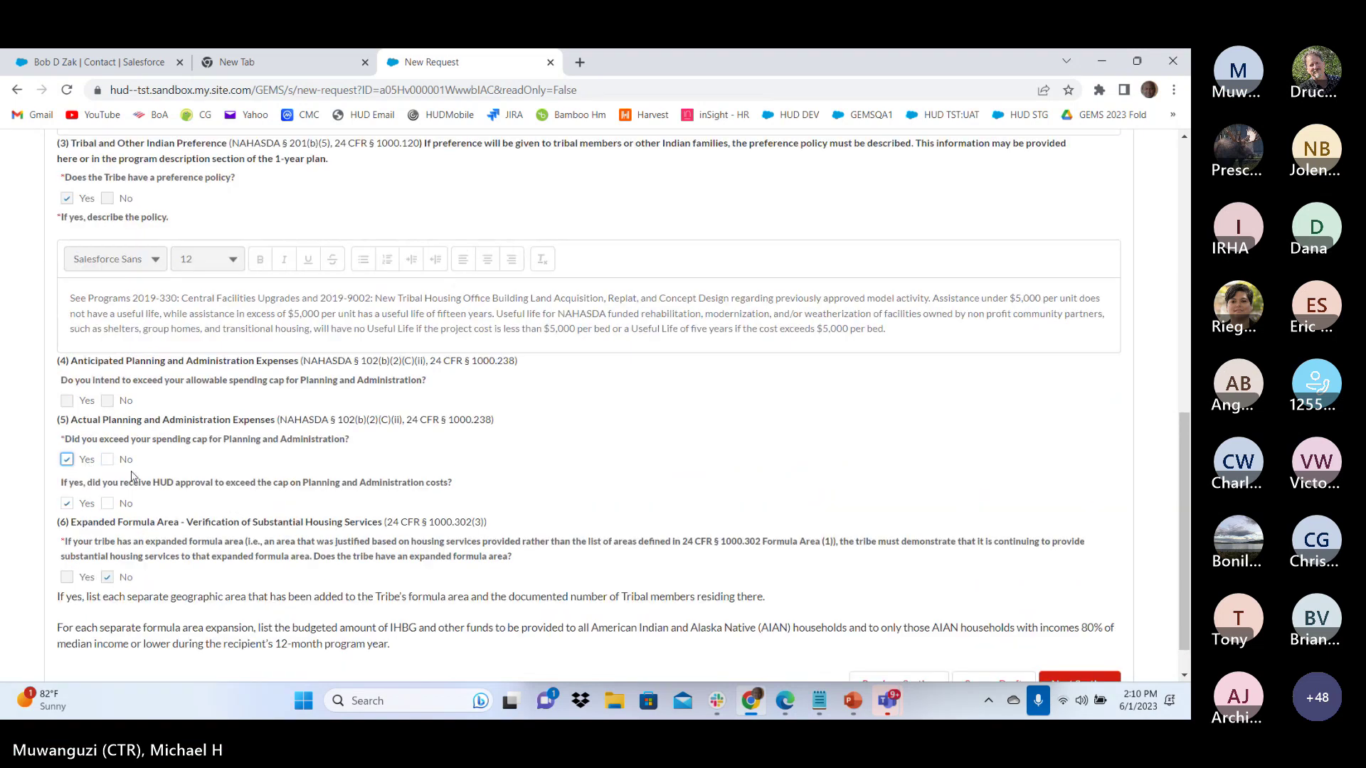
{"action": "scroll", "coordinate": [284, 466], "scroll_direction": "down", "scroll_amount": 1}
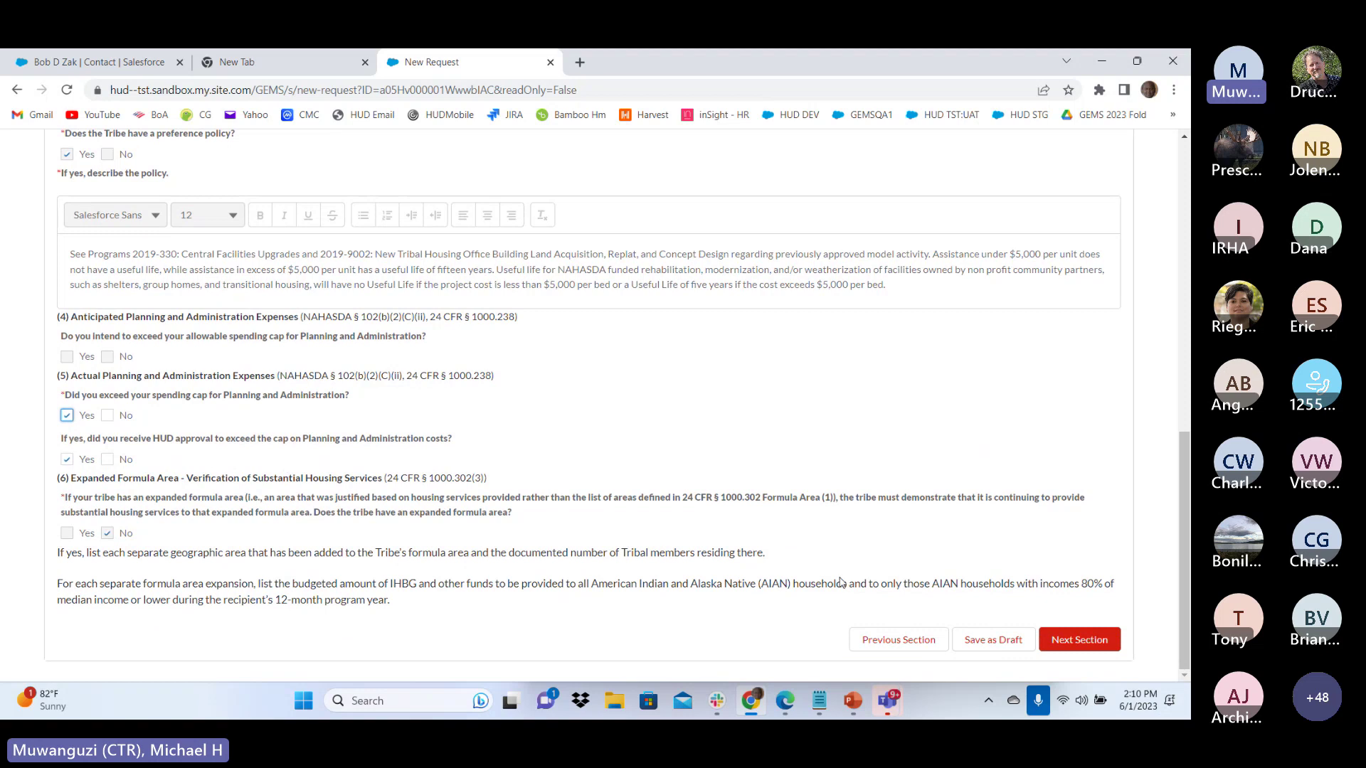
{"action": "left_click", "coordinate": [1076, 640]}
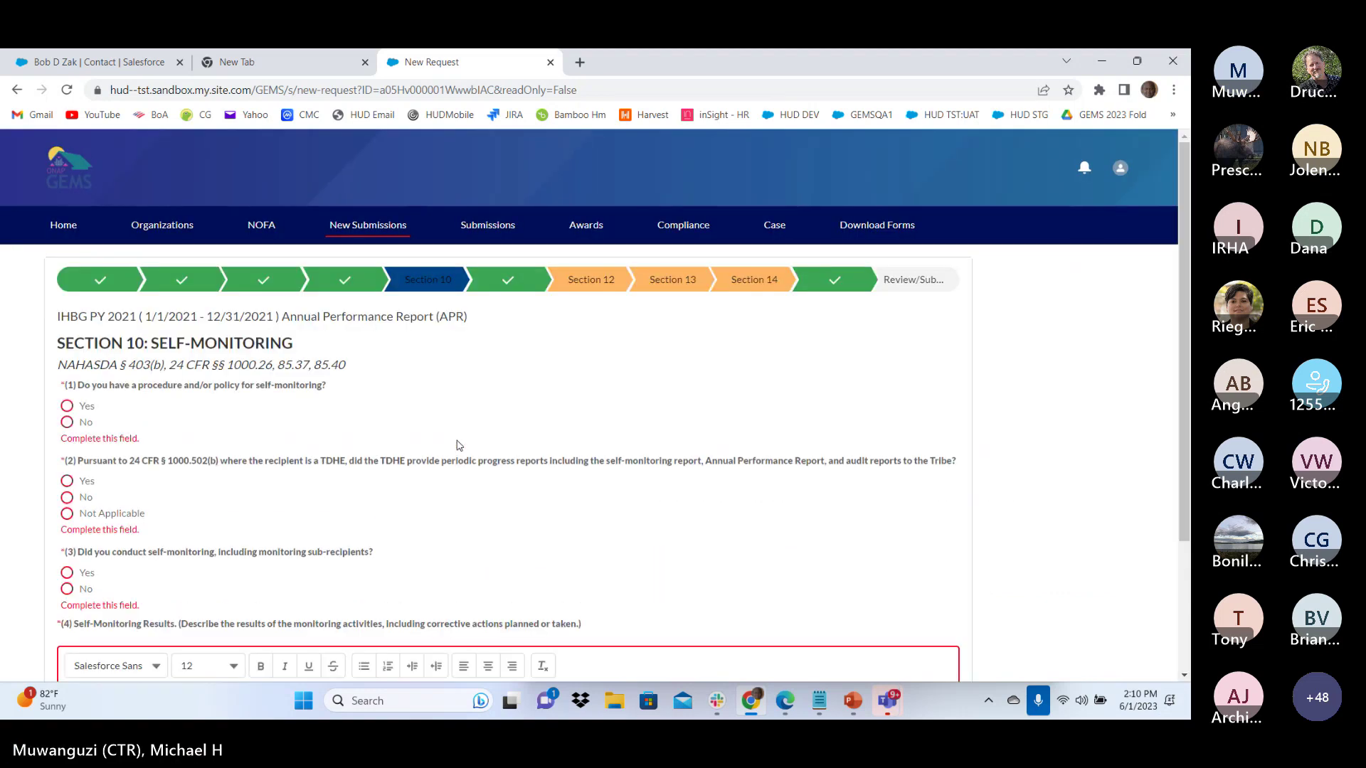
Answer Section 10 Self-Monitoring Yes, No, No with results 'te', and continue
{"action": "scroll", "coordinate": [400, 436], "scroll_direction": "down", "scroll_amount": 3}
{"action": "left_click", "coordinate": [67, 250]}
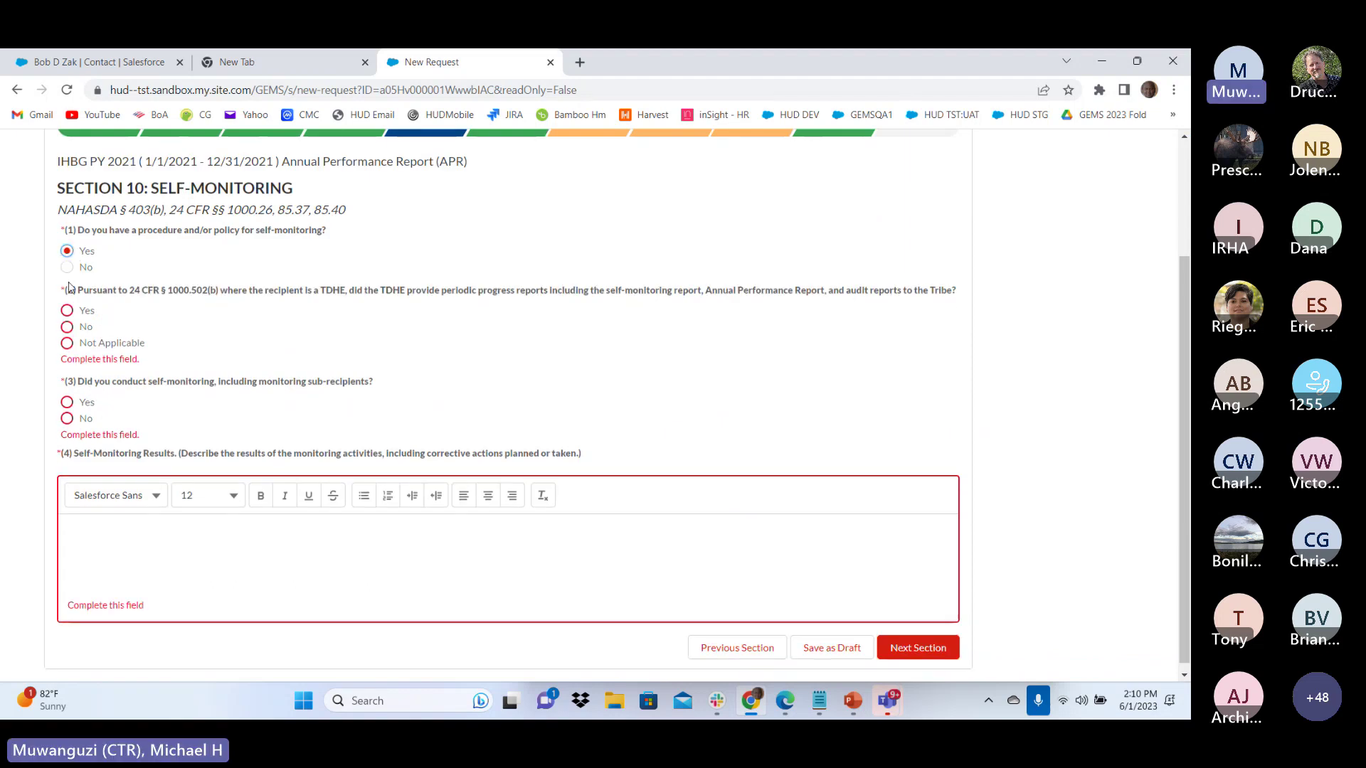
{"action": "left_click", "coordinate": [67, 327]}
{"action": "left_click", "coordinate": [67, 402]}
{"action": "left_click", "coordinate": [120, 538]}
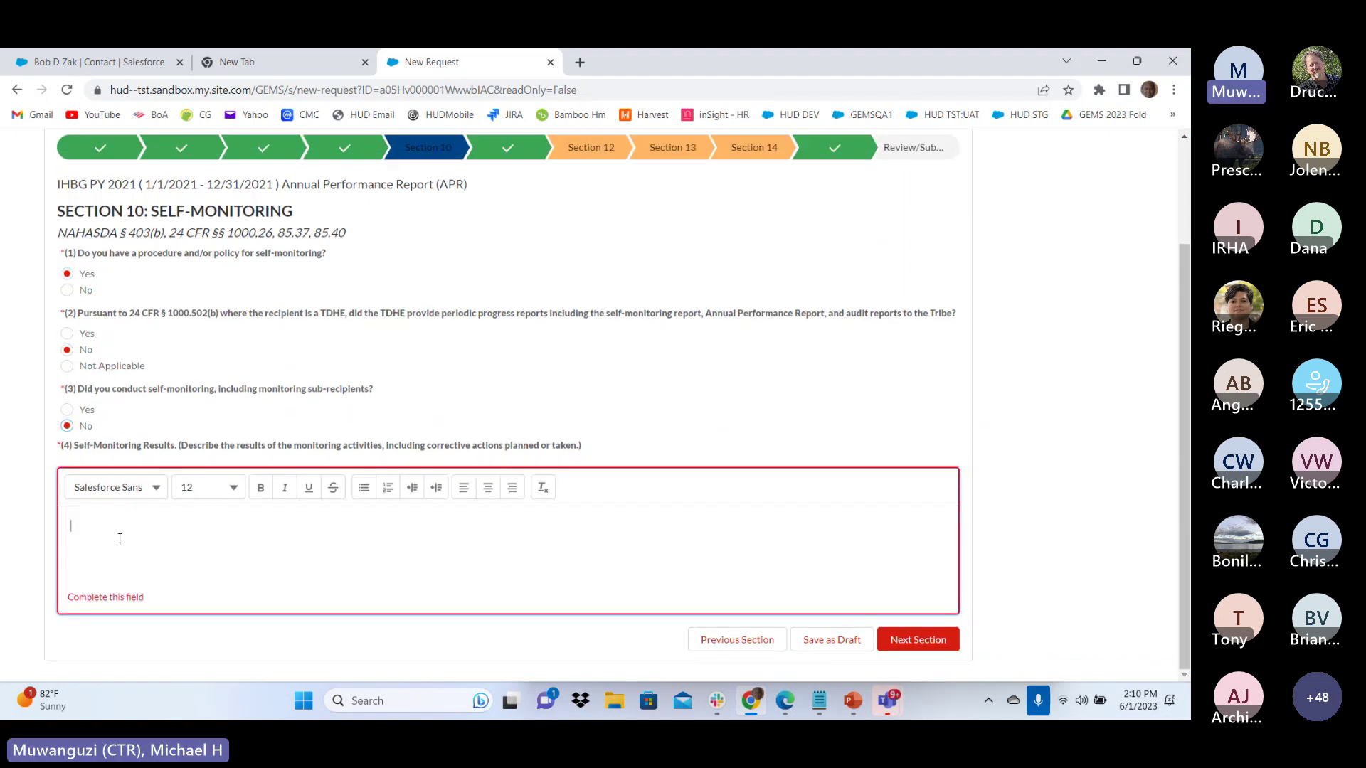
{"action": "type", "text": "test"}
{"action": "left_click", "coordinate": [890, 638]}
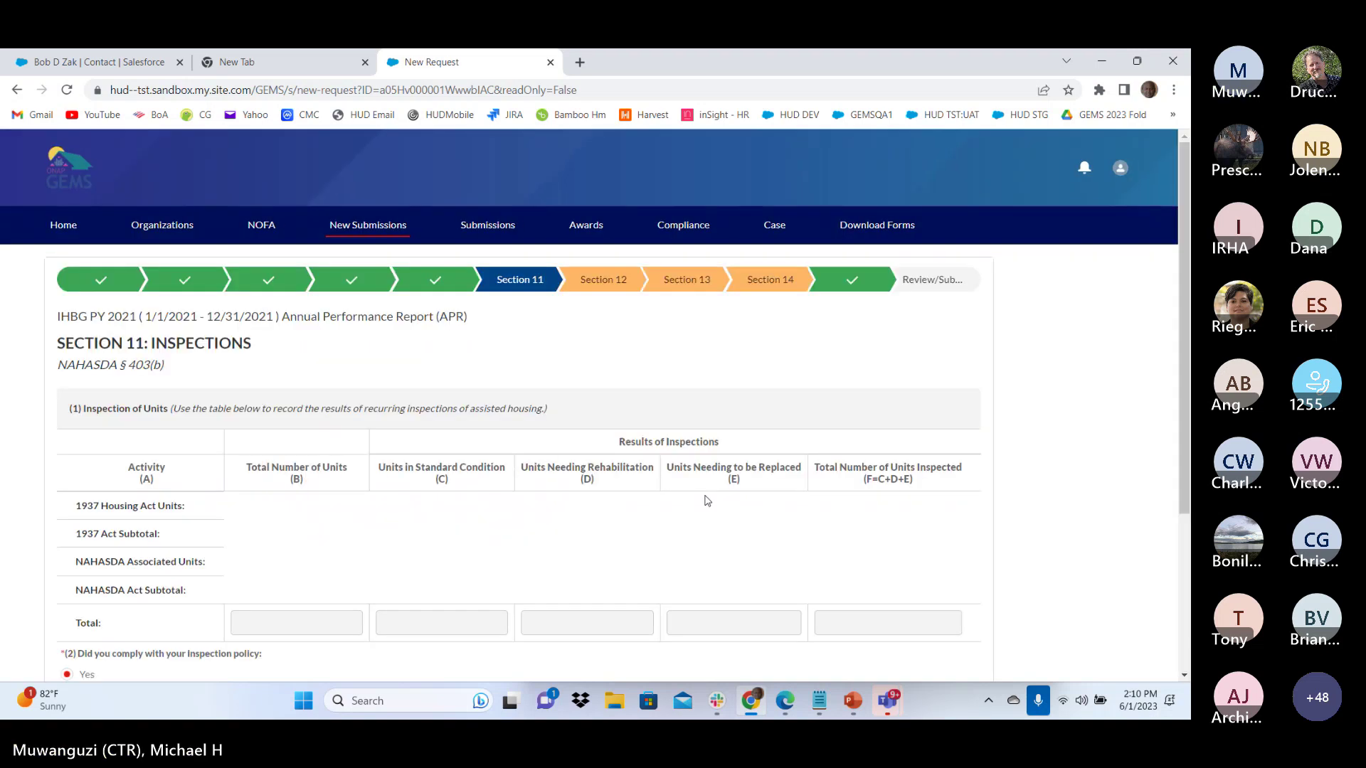
In Section 11, set d. Other units to 1, explain noncompliance as 'test', and continue to Audits
{"action": "scroll", "coordinate": [697, 496], "scroll_direction": "down", "scroll_amount": 3}
{"action": "scroll", "coordinate": [420, 406], "scroll_direction": "down", "scroll_amount": 5}
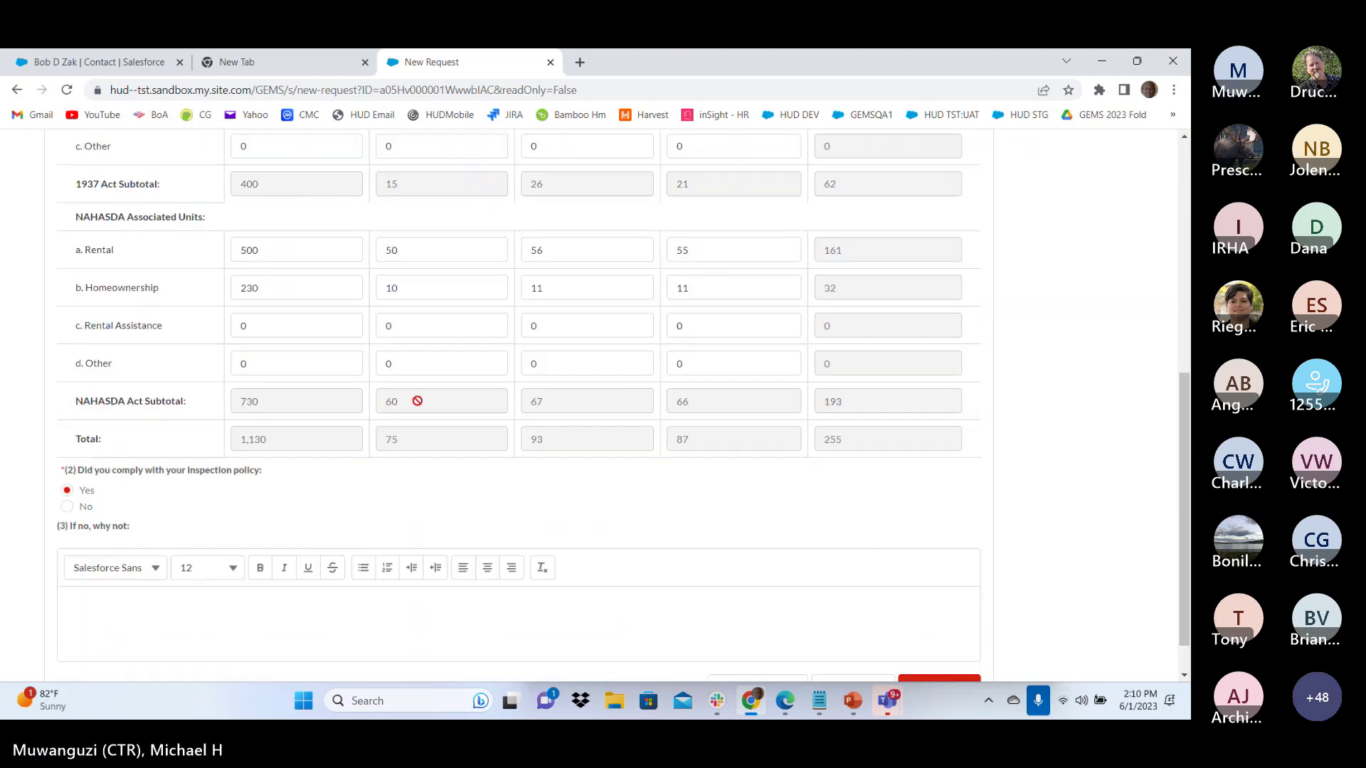
{"action": "double_click", "coordinate": [242, 314]}
{"action": "type", "text": "1"}
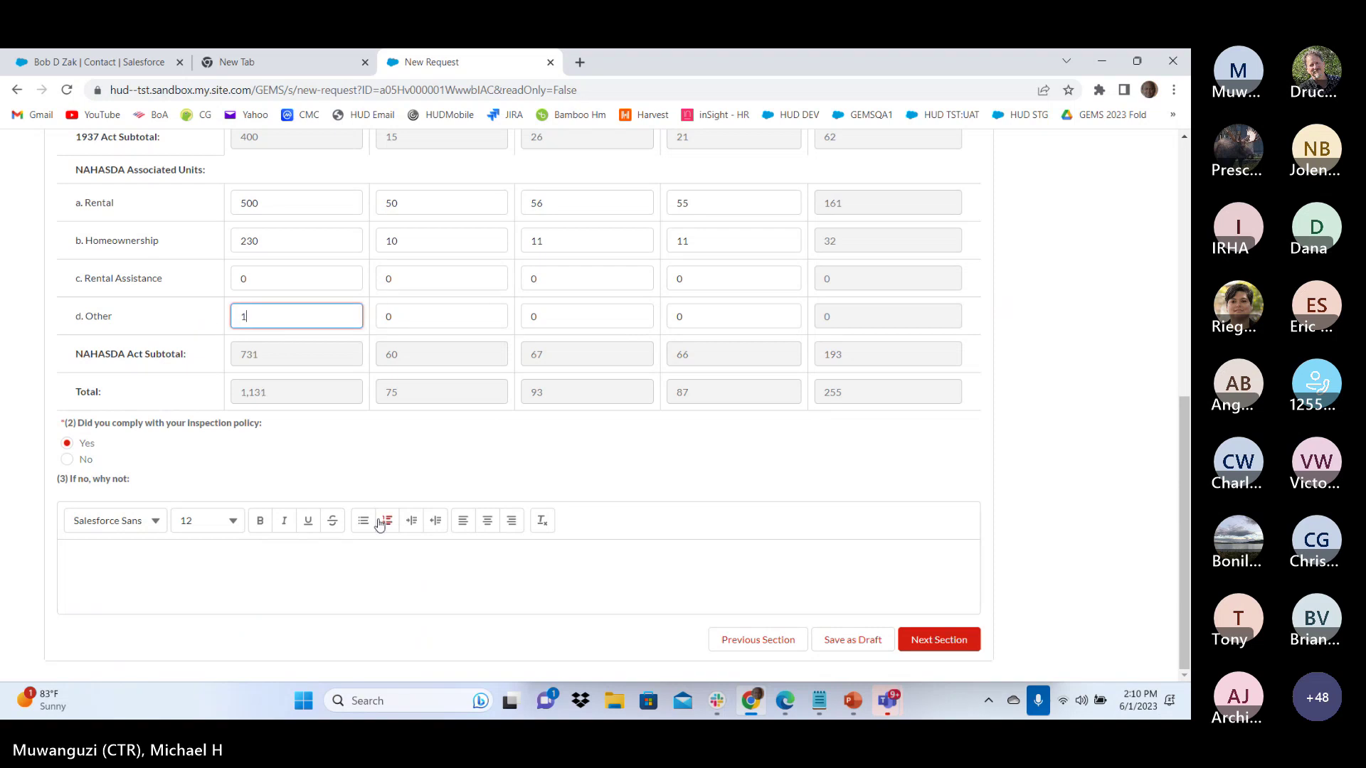
{"action": "left_click", "coordinate": [327, 570]}
{"action": "type", "text": "test"}
{"action": "left_click", "coordinate": [940, 642]}
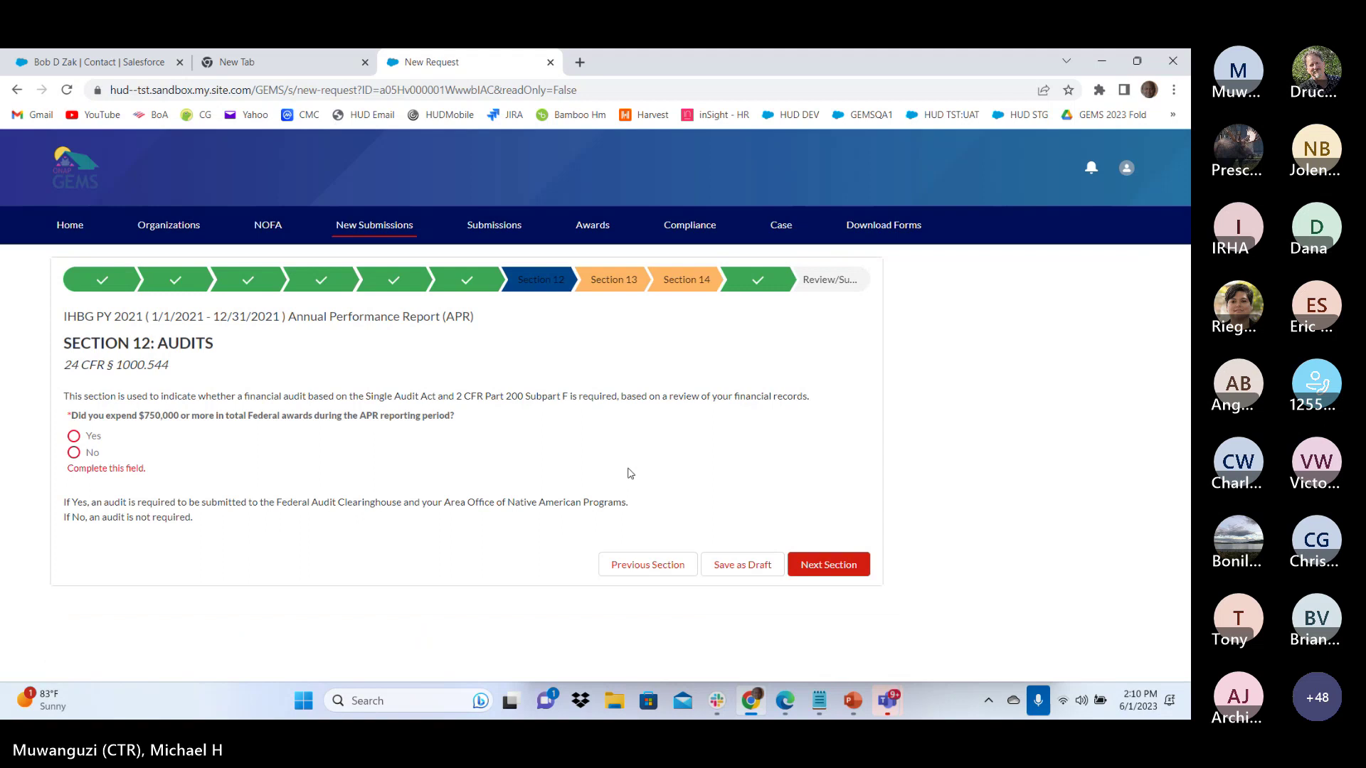
Answer No to the $750,000 audit question, then Section 13 Yes/No with explanation 'test'
{"action": "left_click", "coordinate": [74, 452]}
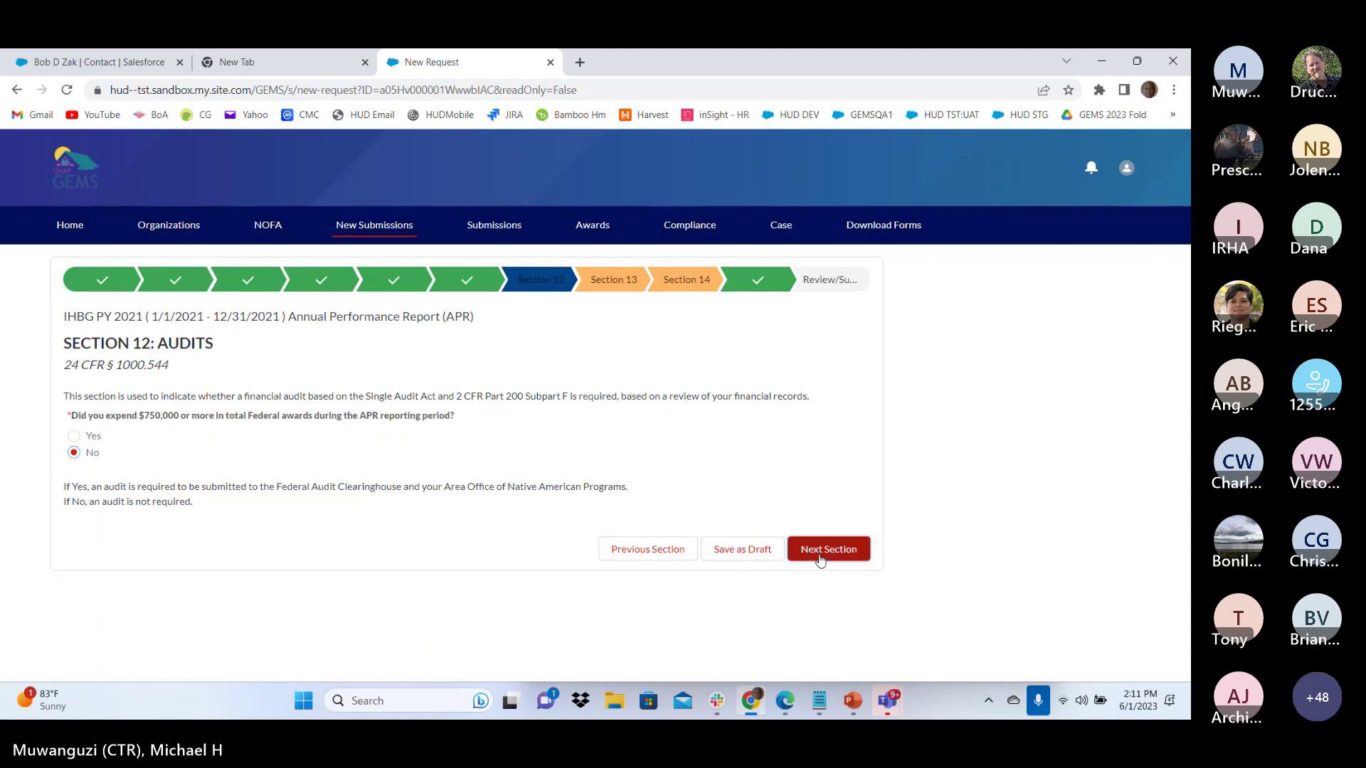
{"action": "left_click", "coordinate": [820, 557]}
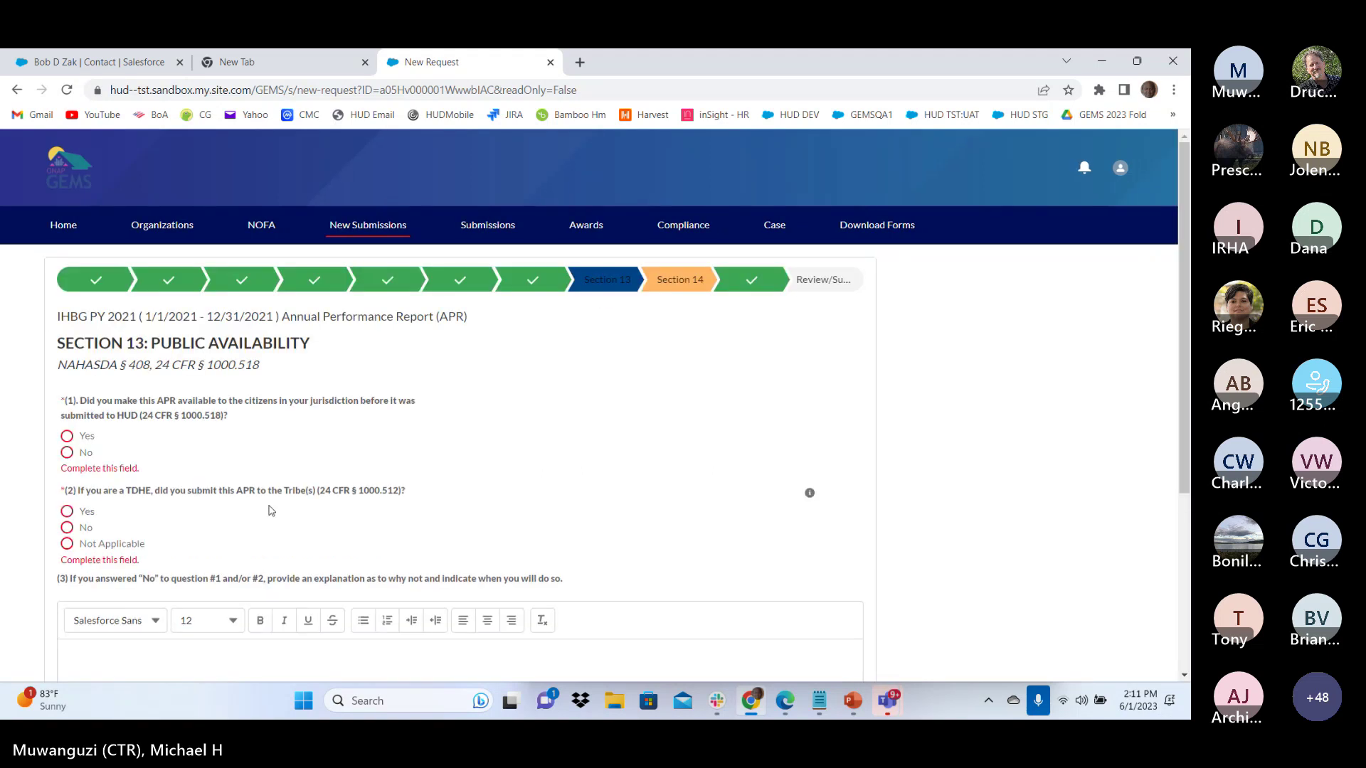
{"action": "left_click", "coordinate": [70, 439]}
{"action": "left_click", "coordinate": [67, 511]}
{"action": "left_click", "coordinate": [97, 626]}
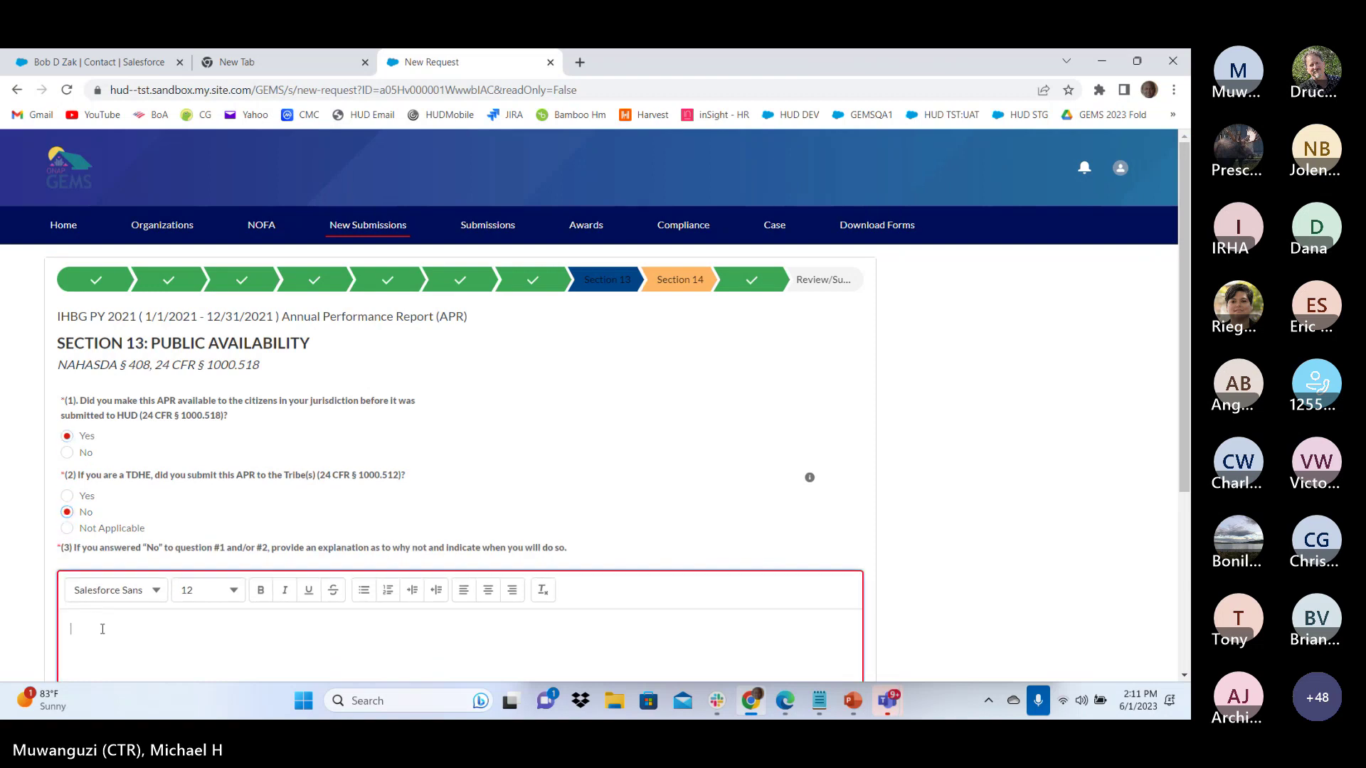
{"action": "type", "text": "test"}
{"action": "scroll", "coordinate": [920, 602], "scroll_direction": "down", "scroll_amount": 3}
{"action": "left_click", "coordinate": [826, 641]}
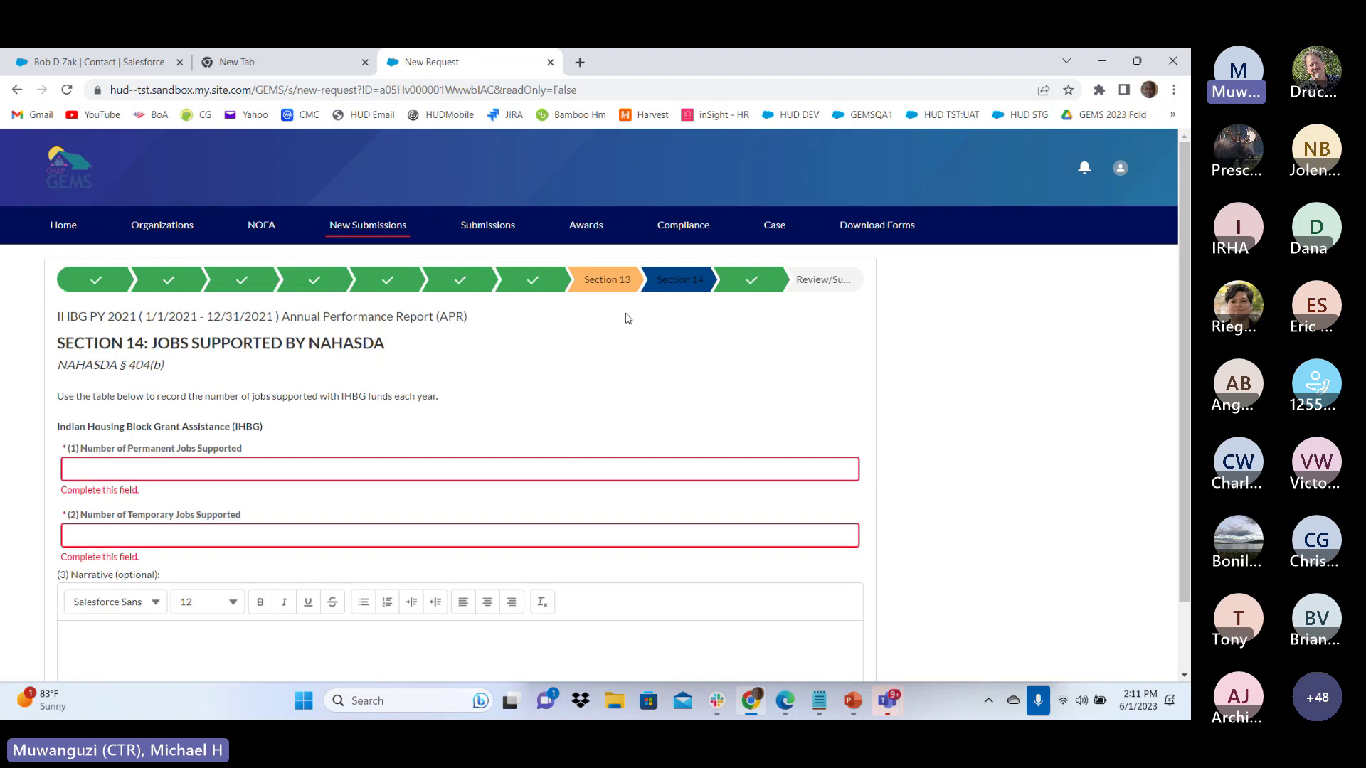
Return to Section 13 and enter 'test' as the summary of comments received
{"action": "left_click", "coordinate": [611, 285]}
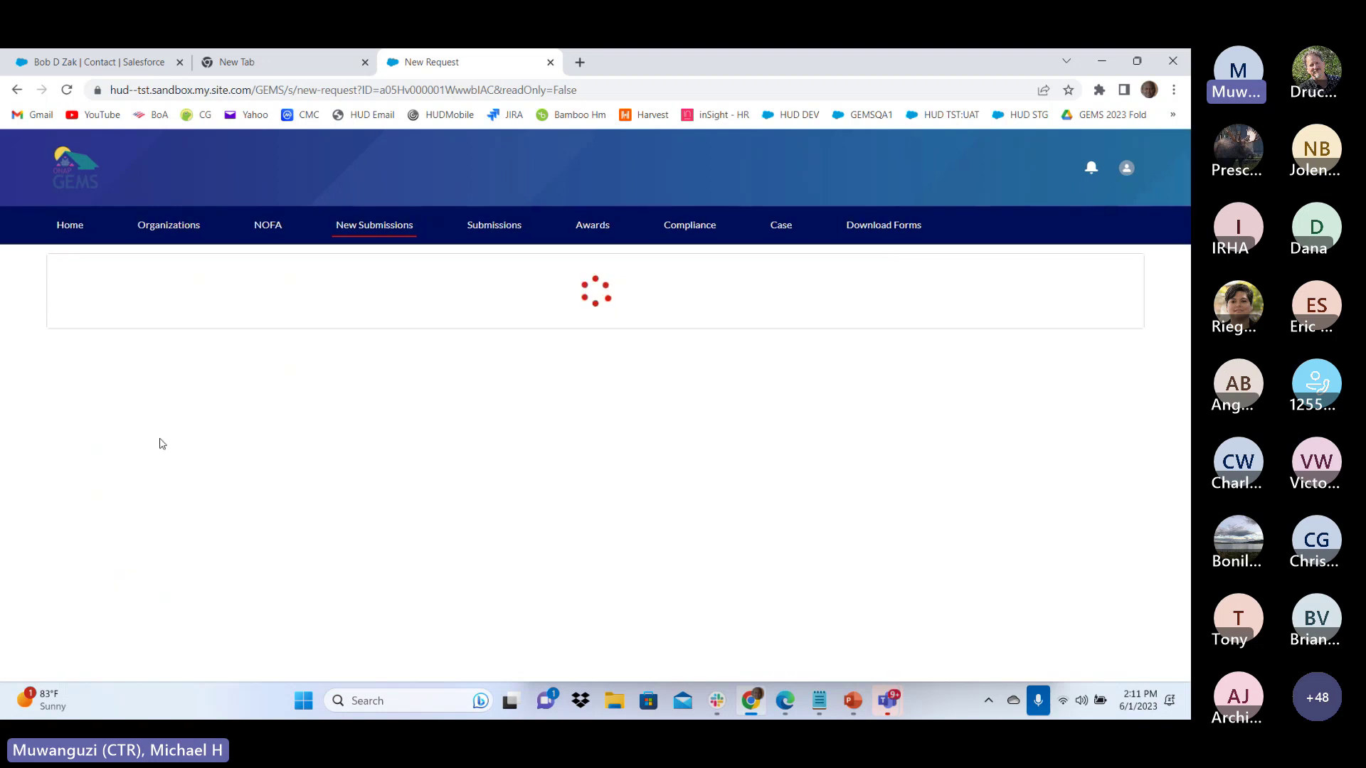
{"action": "scroll", "coordinate": [149, 554], "scroll_direction": "down", "scroll_amount": 2}
{"action": "left_click", "coordinate": [116, 631]}
{"action": "scroll", "coordinate": [355, 562], "scroll_direction": "down", "scroll_amount": 1}
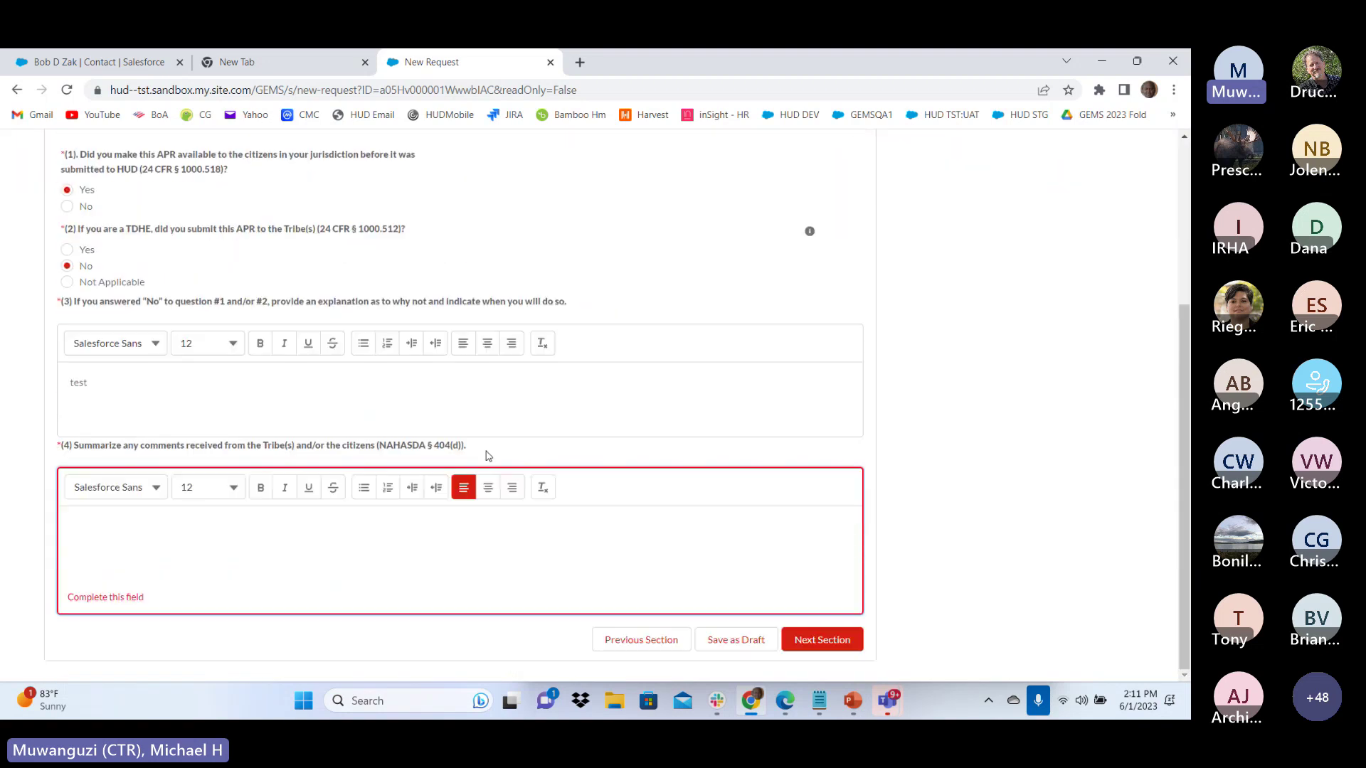
{"action": "type", "text": "test"}
{"action": "left_click", "coordinate": [818, 639]}
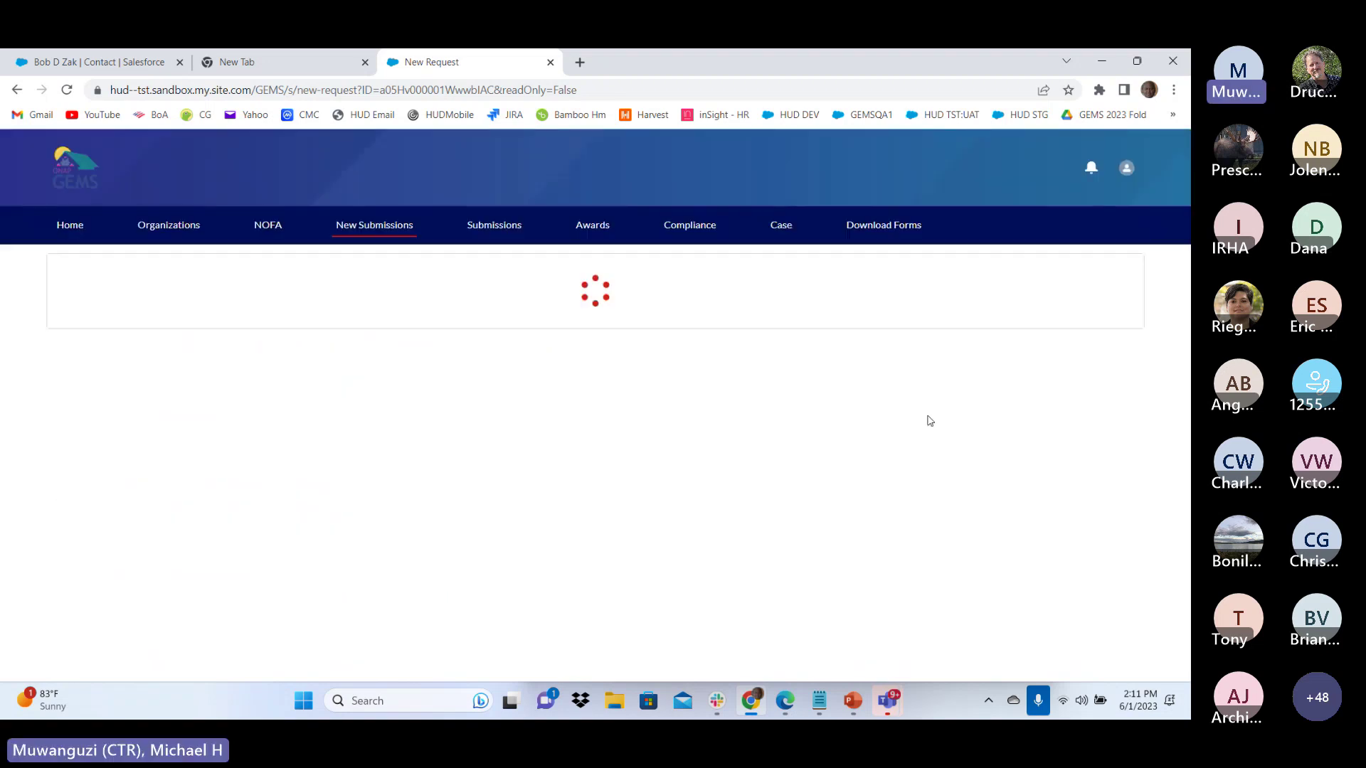
Enter 1 permanent job, 1 temporary job and 'test' text in the jobs section, then continue
{"action": "left_click", "coordinate": [94, 471]}
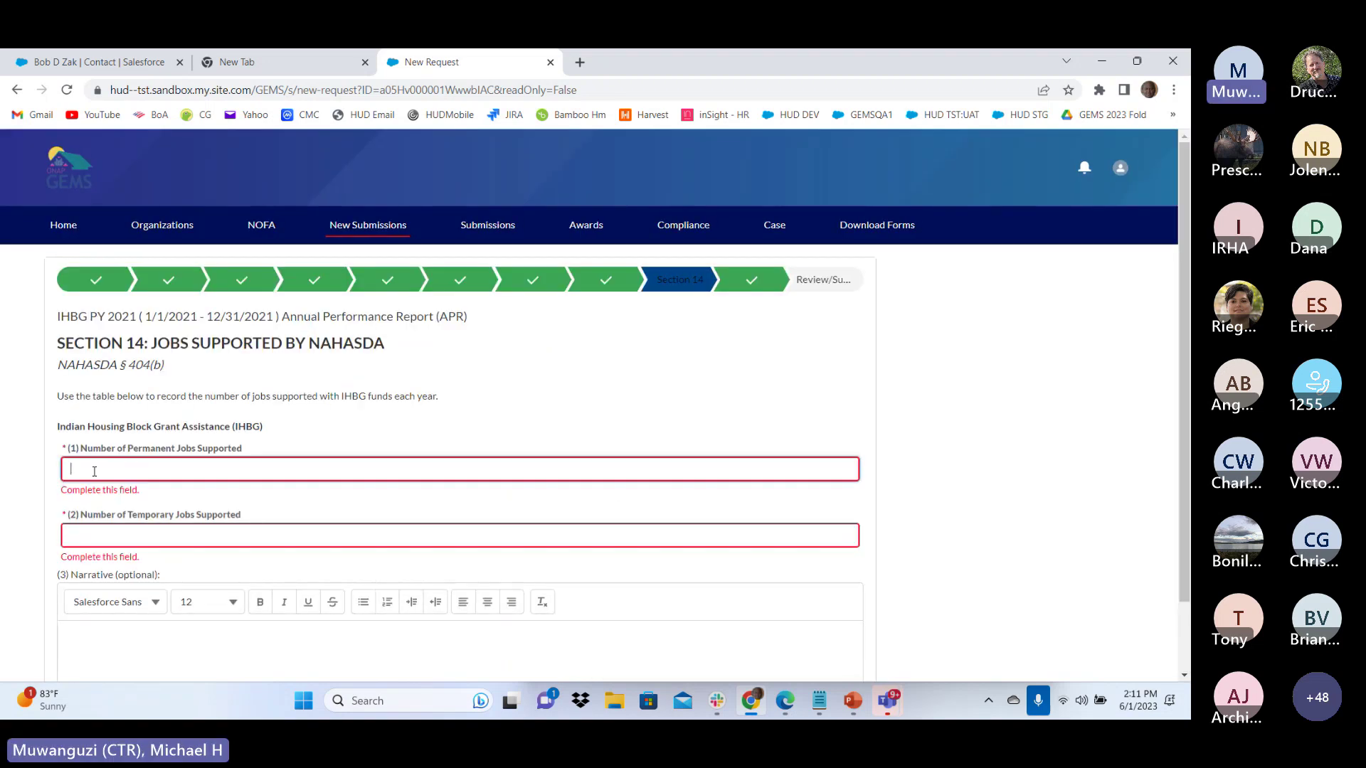
{"action": "type", "text": "1"}
{"action": "key", "text": "Tab"}
{"action": "type", "text": "1"}
{"action": "left_click", "coordinate": [122, 640]}
{"action": "type", "text": "te"}
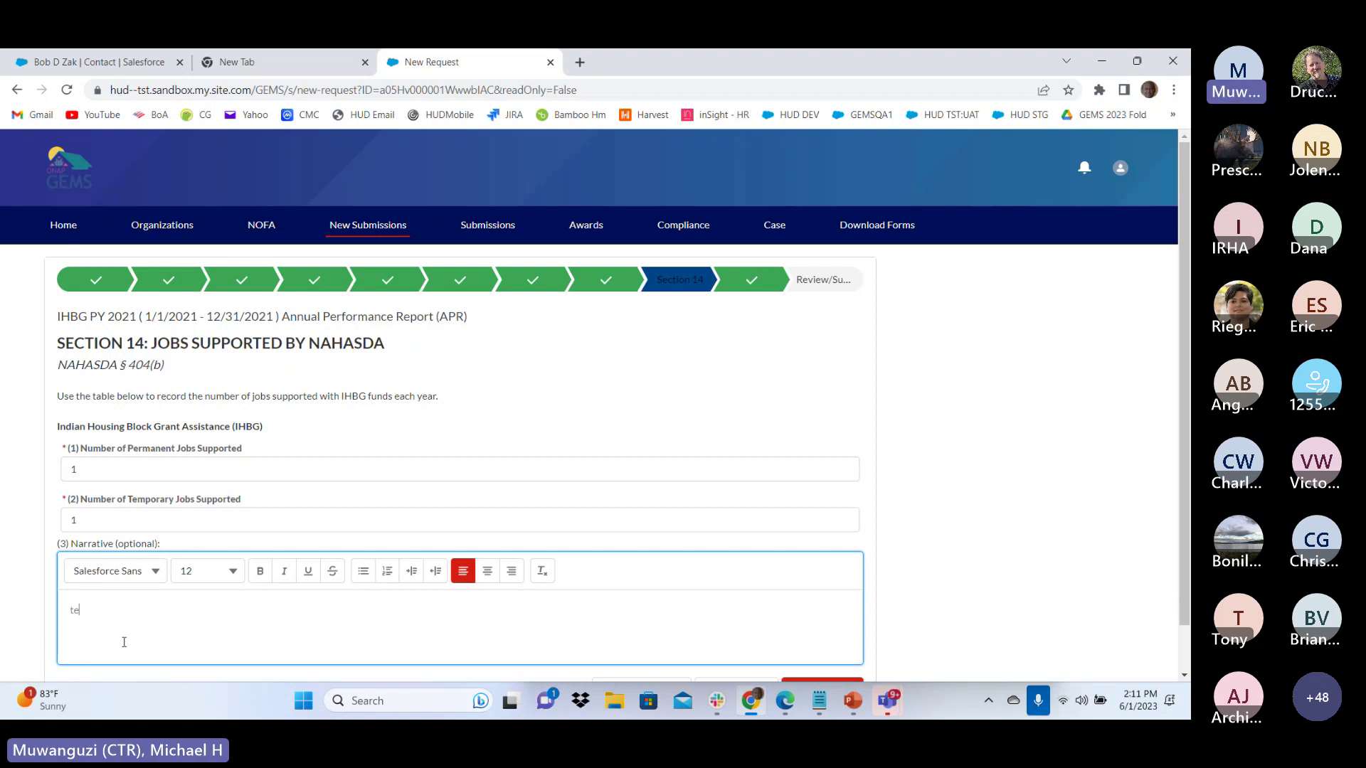
{"action": "type", "text": "st"}
{"action": "scroll", "coordinate": [735, 631], "scroll_direction": "down", "scroll_amount": 1}
{"action": "left_click", "coordinate": [818, 638]}
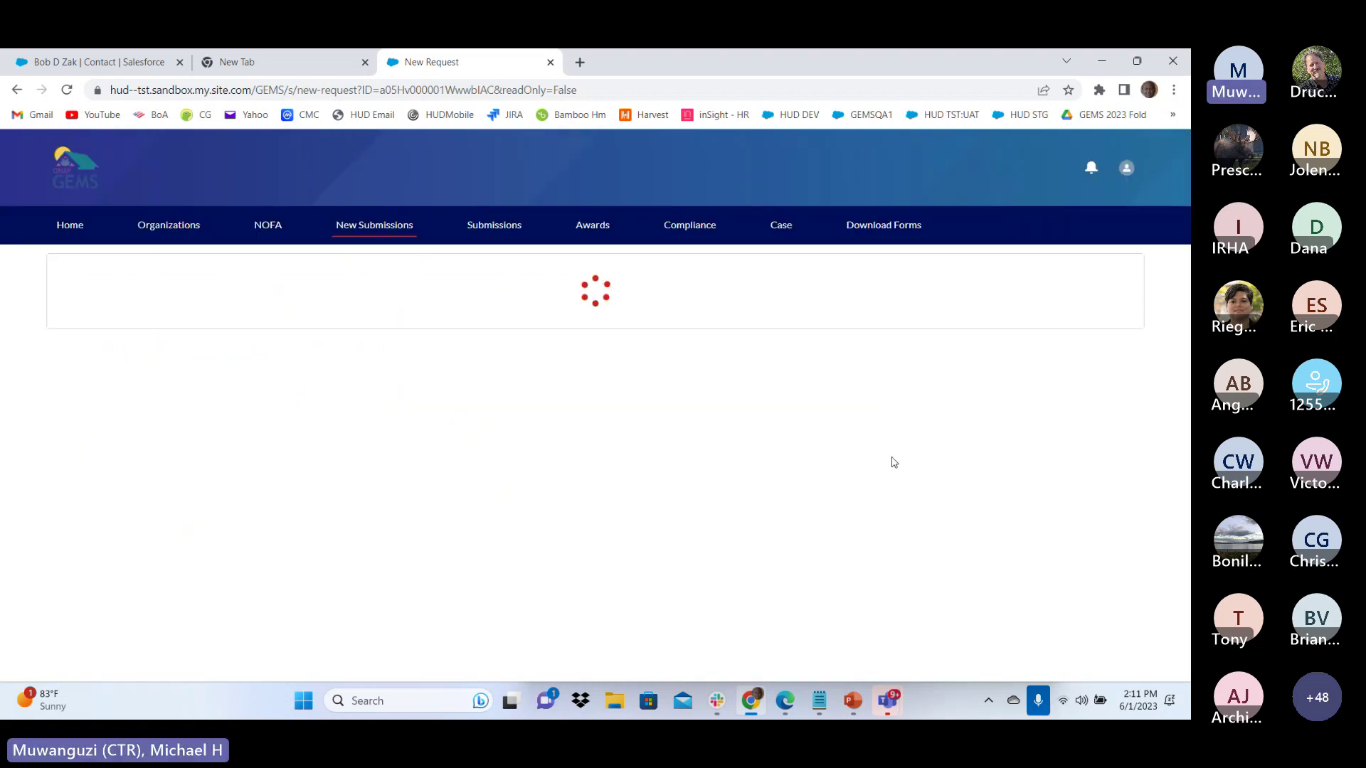
Jump to Review/Submit and scroll through the confirmation page to the top
{"action": "left_click", "coordinate": [829, 283]}
{"action": "scroll", "coordinate": [349, 476], "scroll_direction": "down", "scroll_amount": 2}
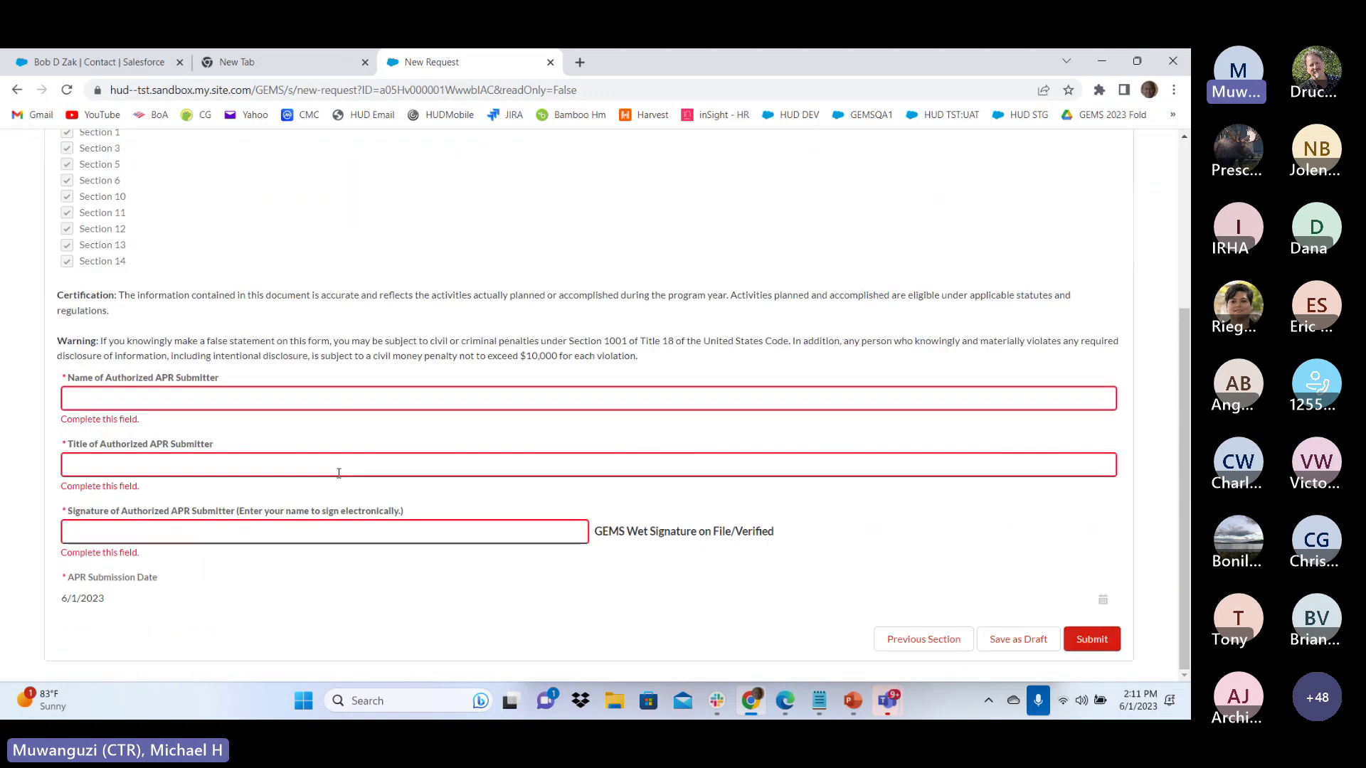
{"action": "scroll", "coordinate": [340, 475], "scroll_direction": "up", "scroll_amount": 2}
{"action": "scroll", "coordinate": [641, 569], "scroll_direction": "down", "scroll_amount": 2}
{"action": "scroll", "coordinate": [498, 548], "scroll_direction": "up", "scroll_amount": 3}
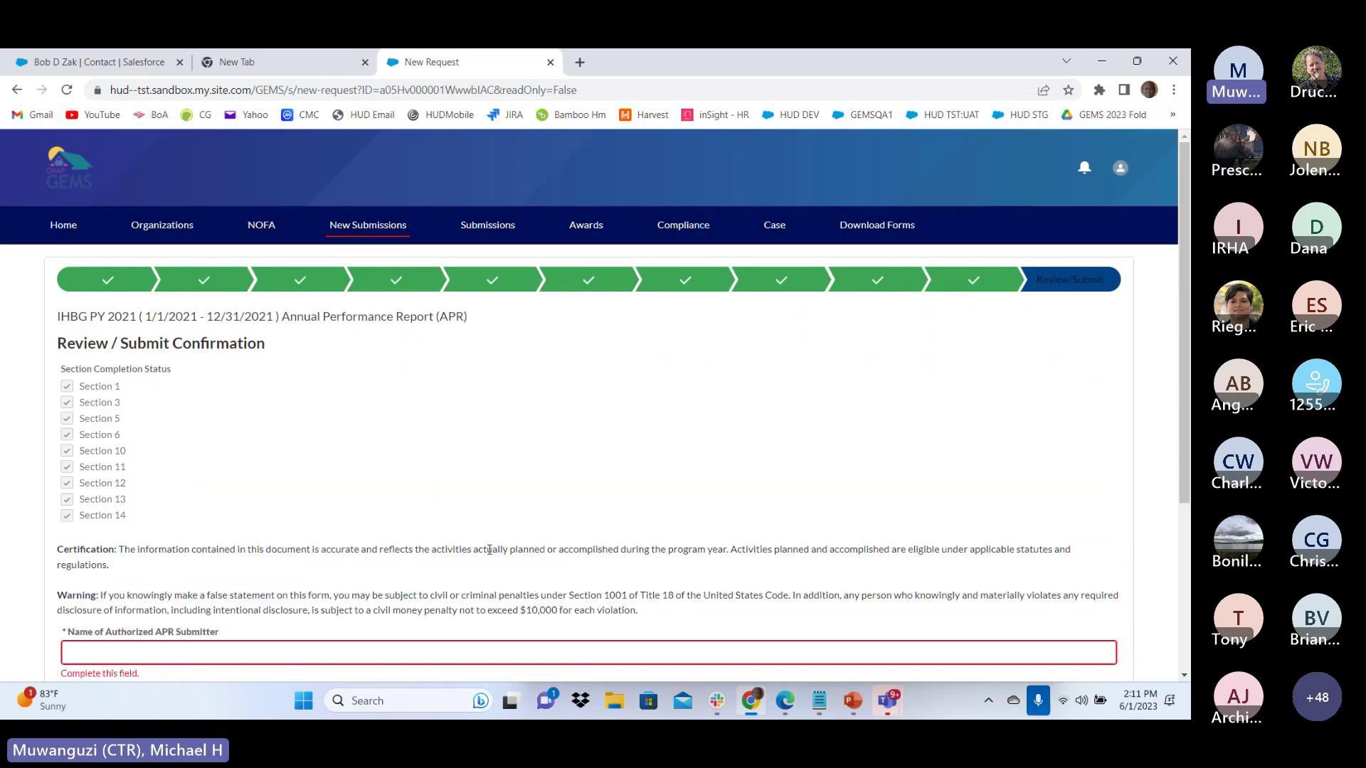
From the Home dashboard's My Tasks list, reopen the 2021 APR for editing
{"action": "left_click", "coordinate": [64, 226]}
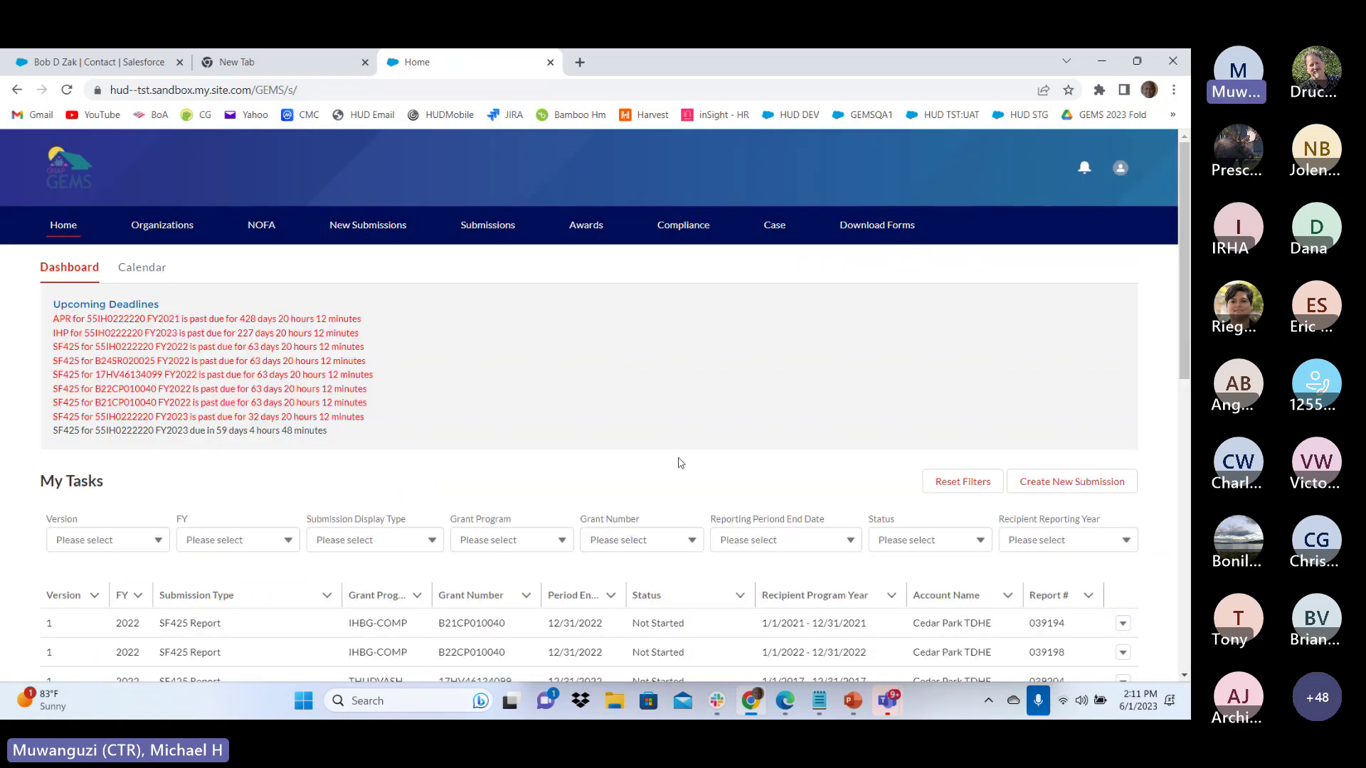
{"action": "scroll", "coordinate": [424, 406], "scroll_direction": "down", "scroll_amount": 8}
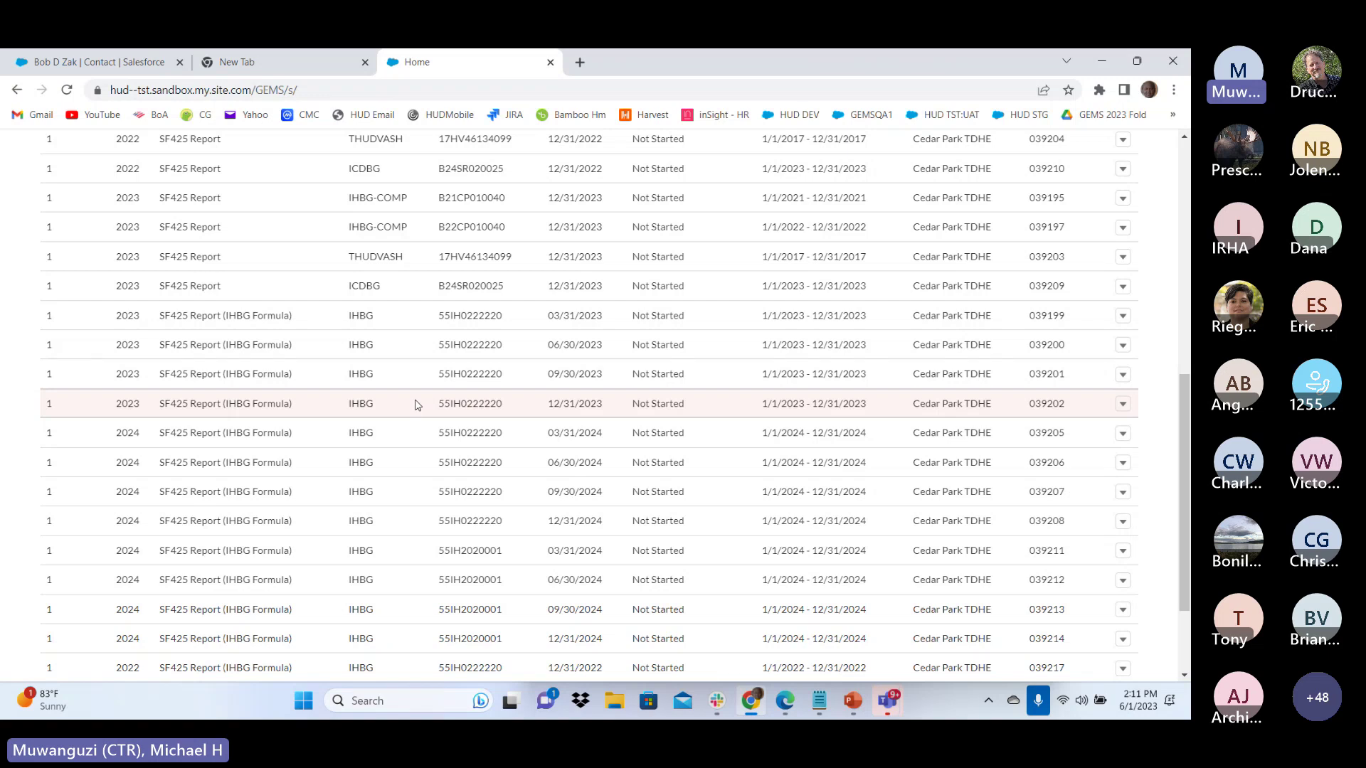
{"action": "scroll", "coordinate": [416, 405], "scroll_direction": "down", "scroll_amount": 3}
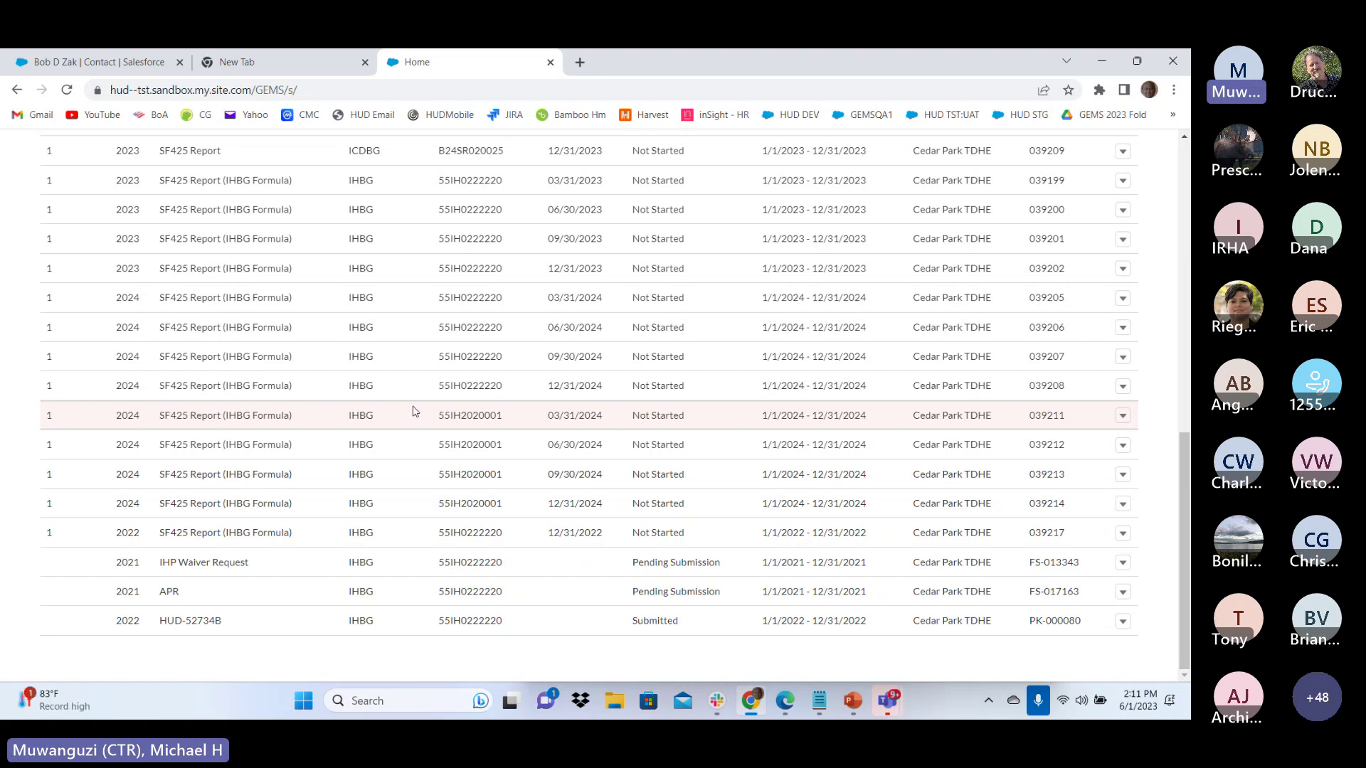
{"action": "scroll", "coordinate": [413, 411], "scroll_direction": "up", "scroll_amount": 8}
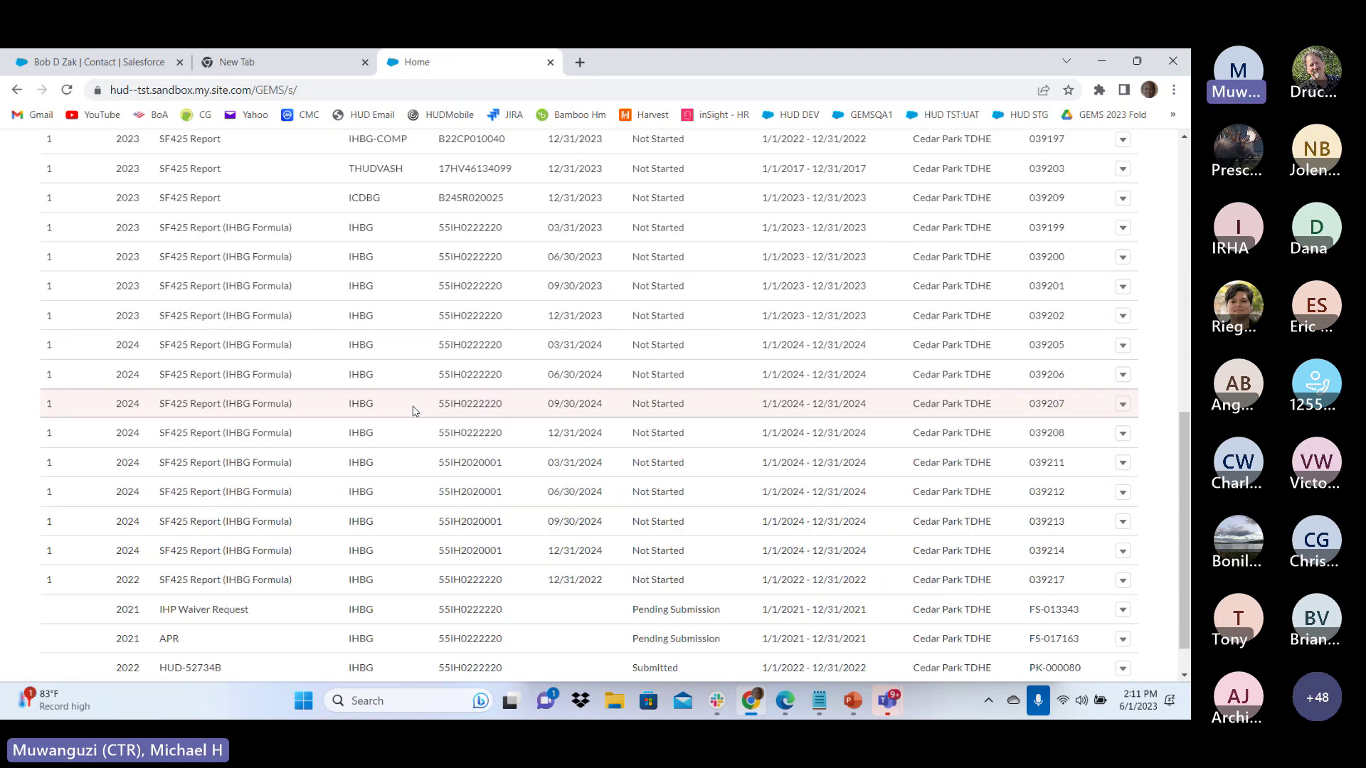
{"action": "scroll", "coordinate": [50, 257], "scroll_direction": "down", "scroll_amount": 15}
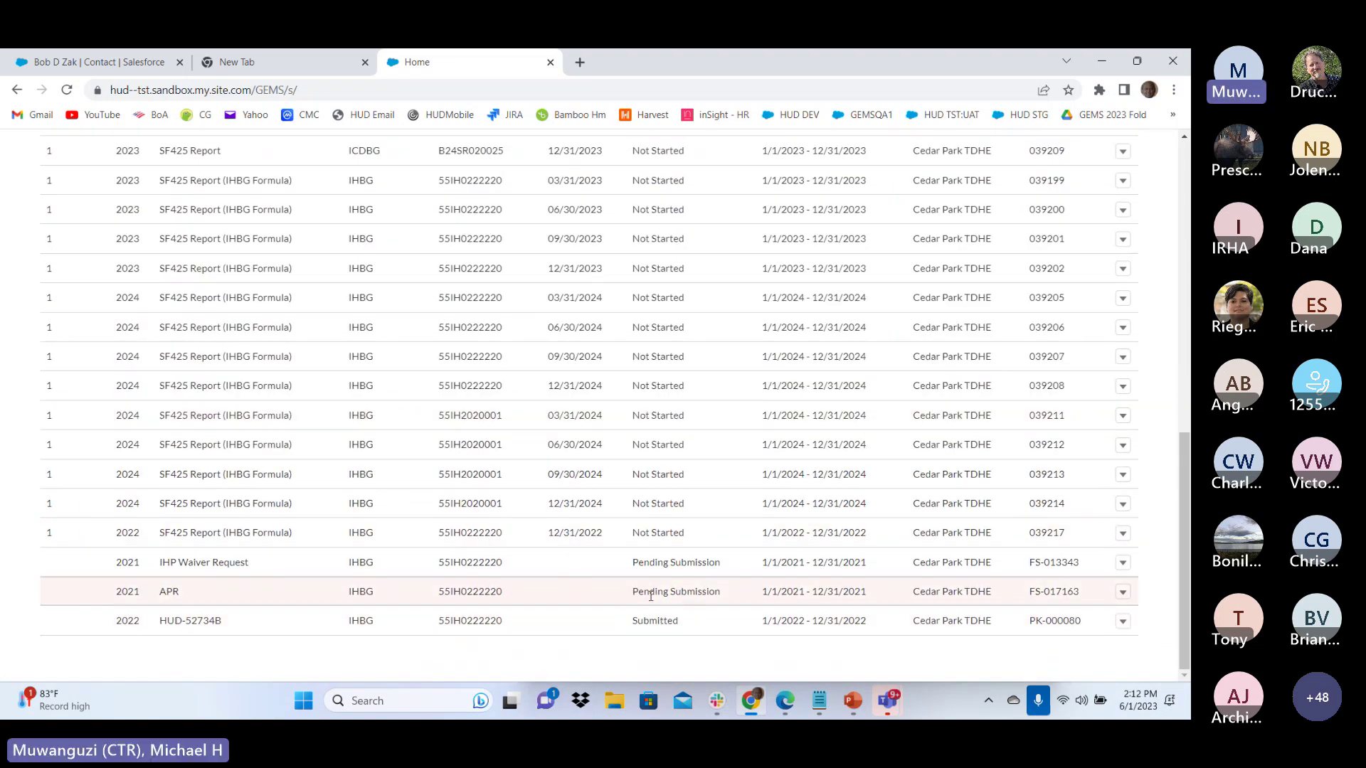
{"action": "left_click", "coordinate": [1122, 591]}
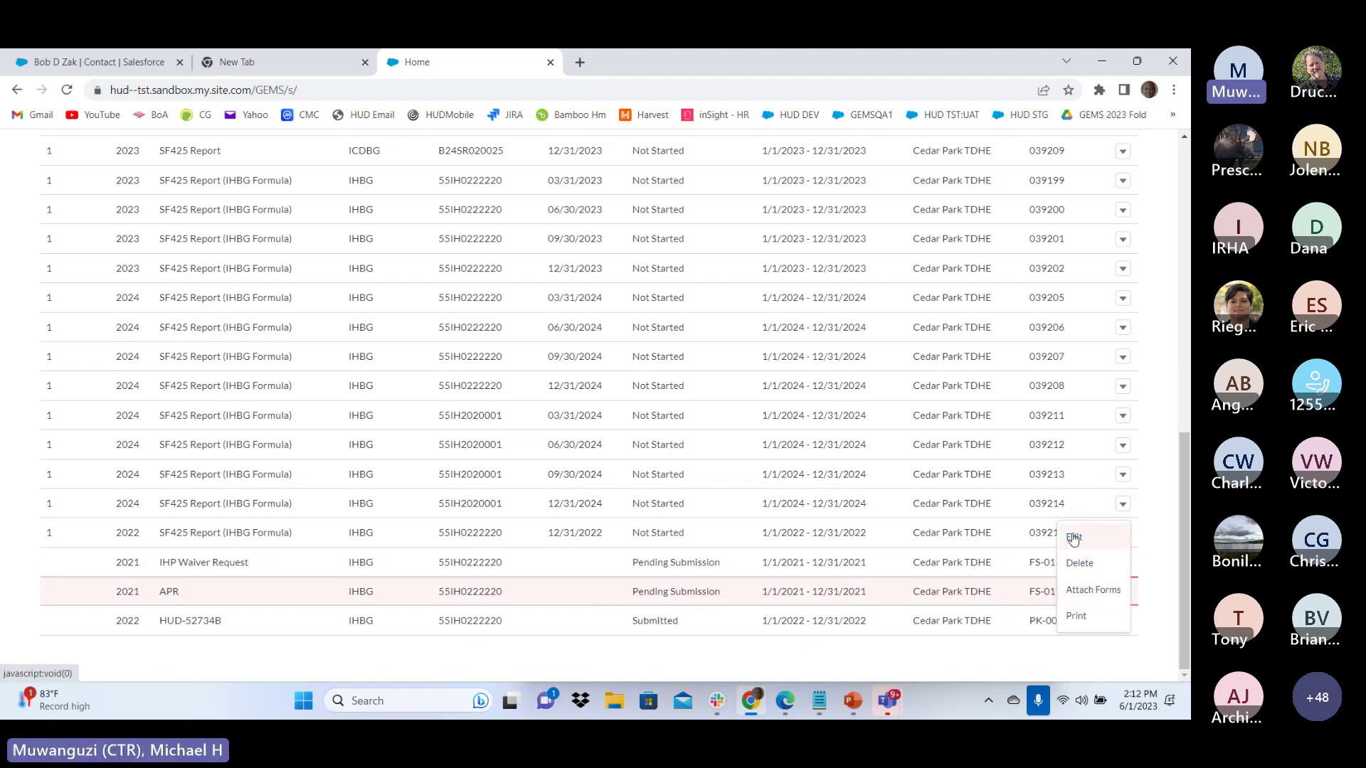
{"action": "left_click", "coordinate": [962, 662]}
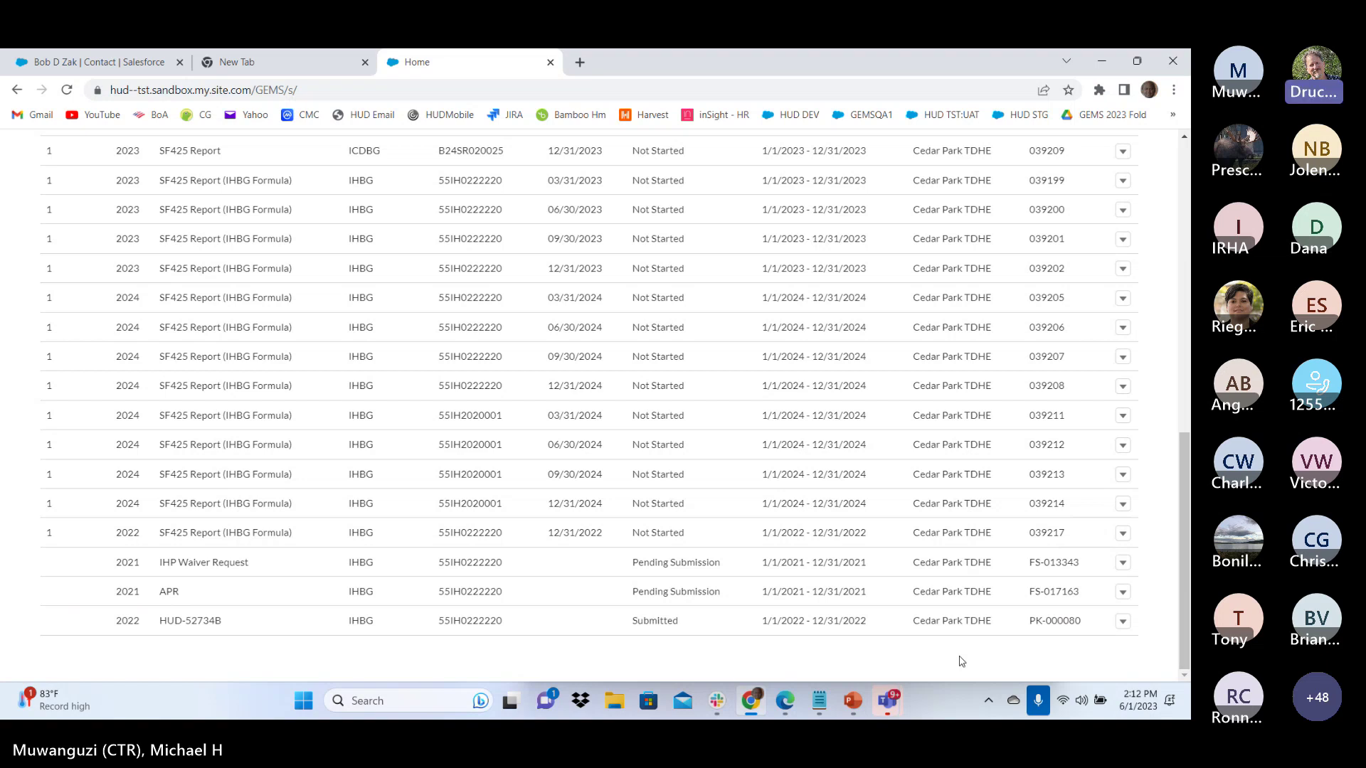
{"action": "left_click", "coordinate": [1123, 592]}
{"action": "left_click", "coordinate": [1088, 538]}
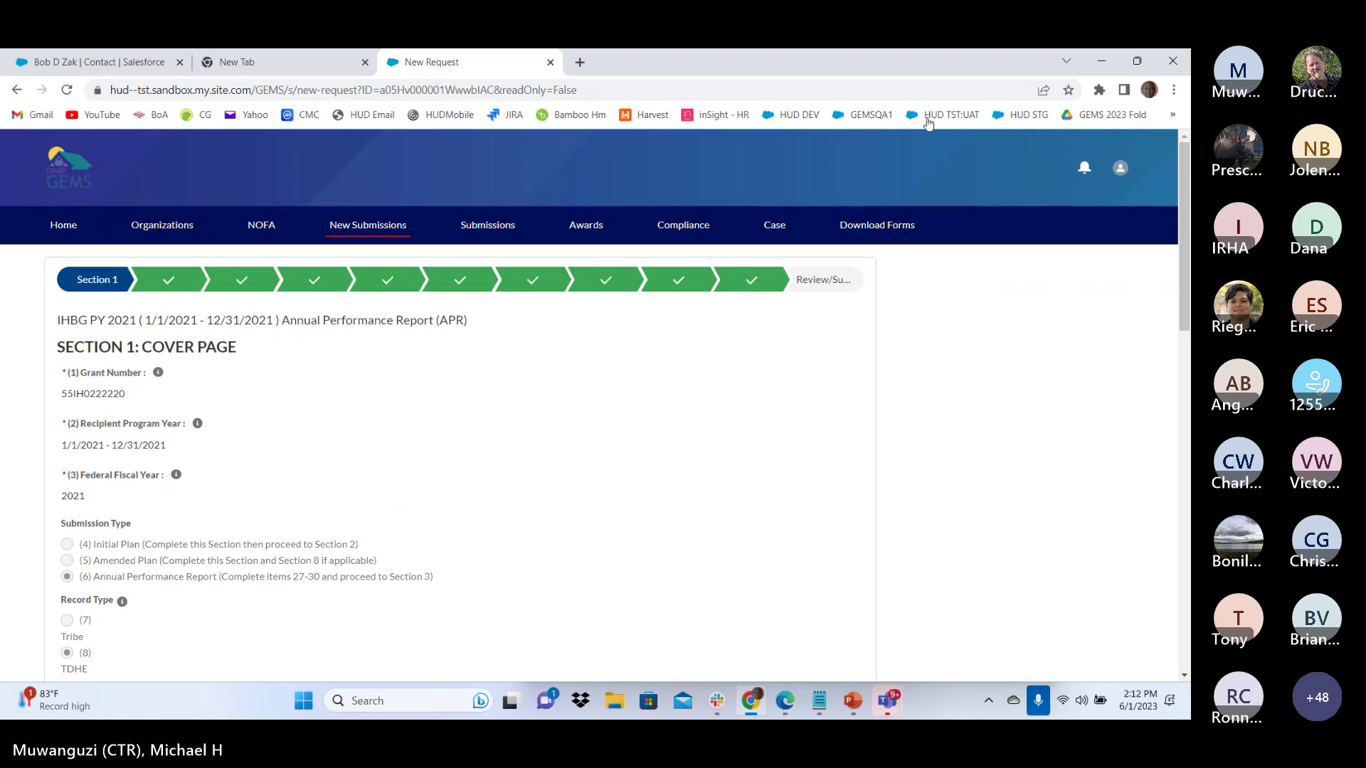
Jump to Section 3 via the progress path to view programs 2020:1 and 2020:2
{"action": "left_click", "coordinate": [169, 284]}
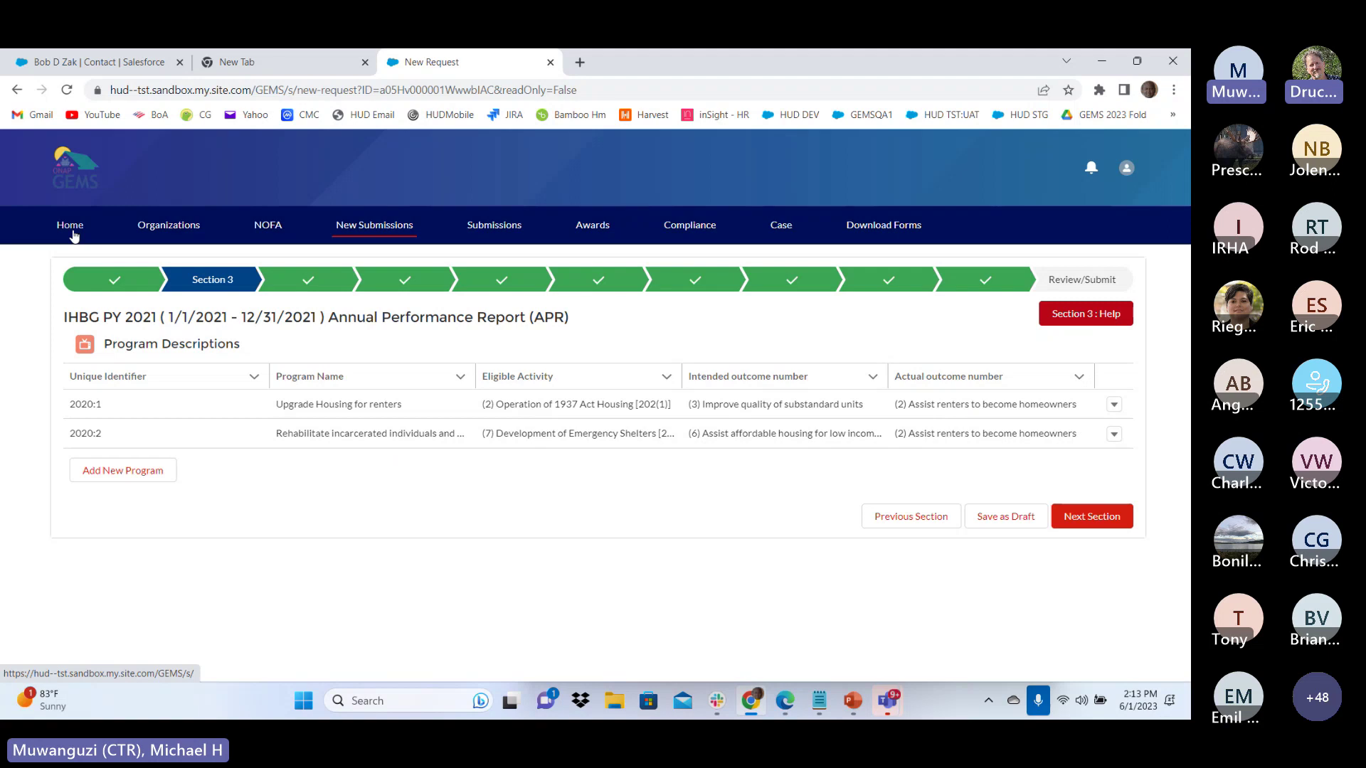
Return Home, check the first SF425 task's actions, then view the submitted forms list
{"action": "left_click", "coordinate": [72, 227]}
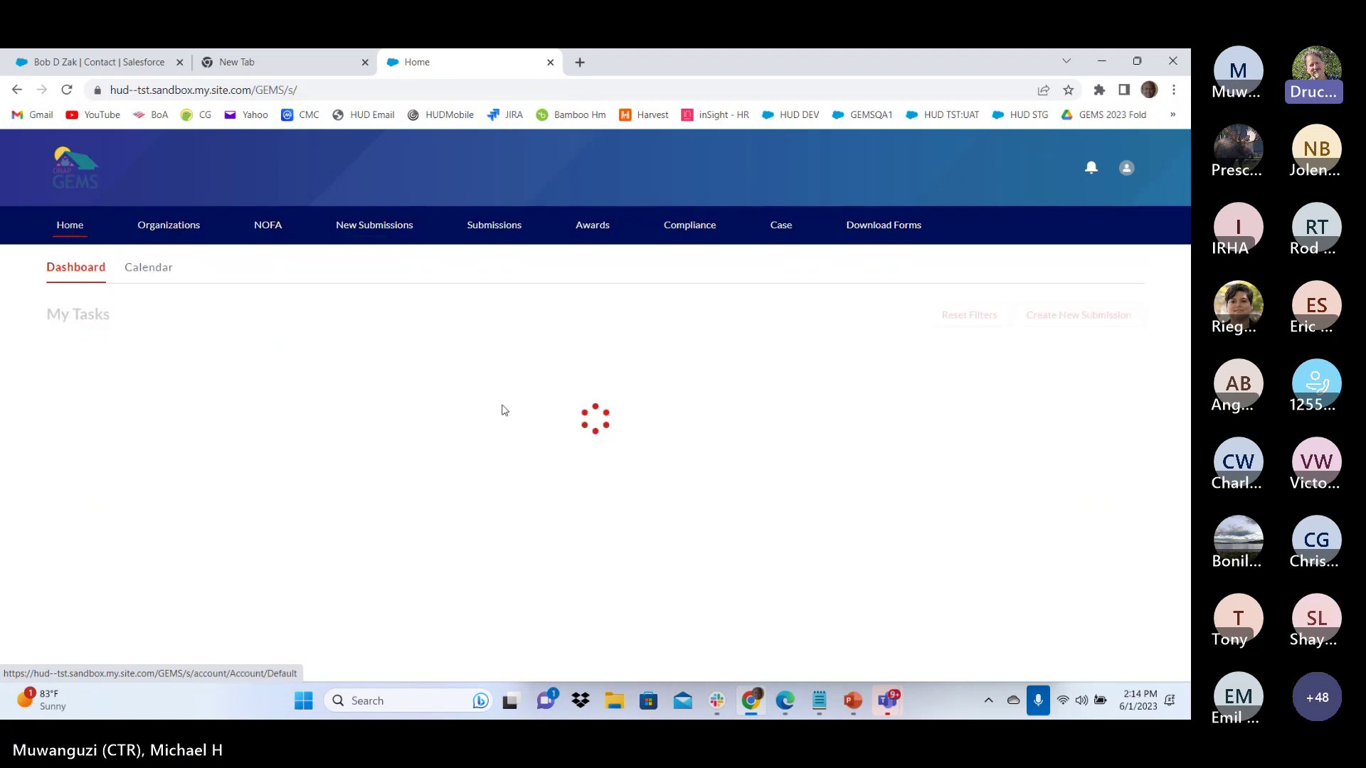
{"action": "scroll", "coordinate": [1063, 512], "scroll_direction": "down", "scroll_amount": 3}
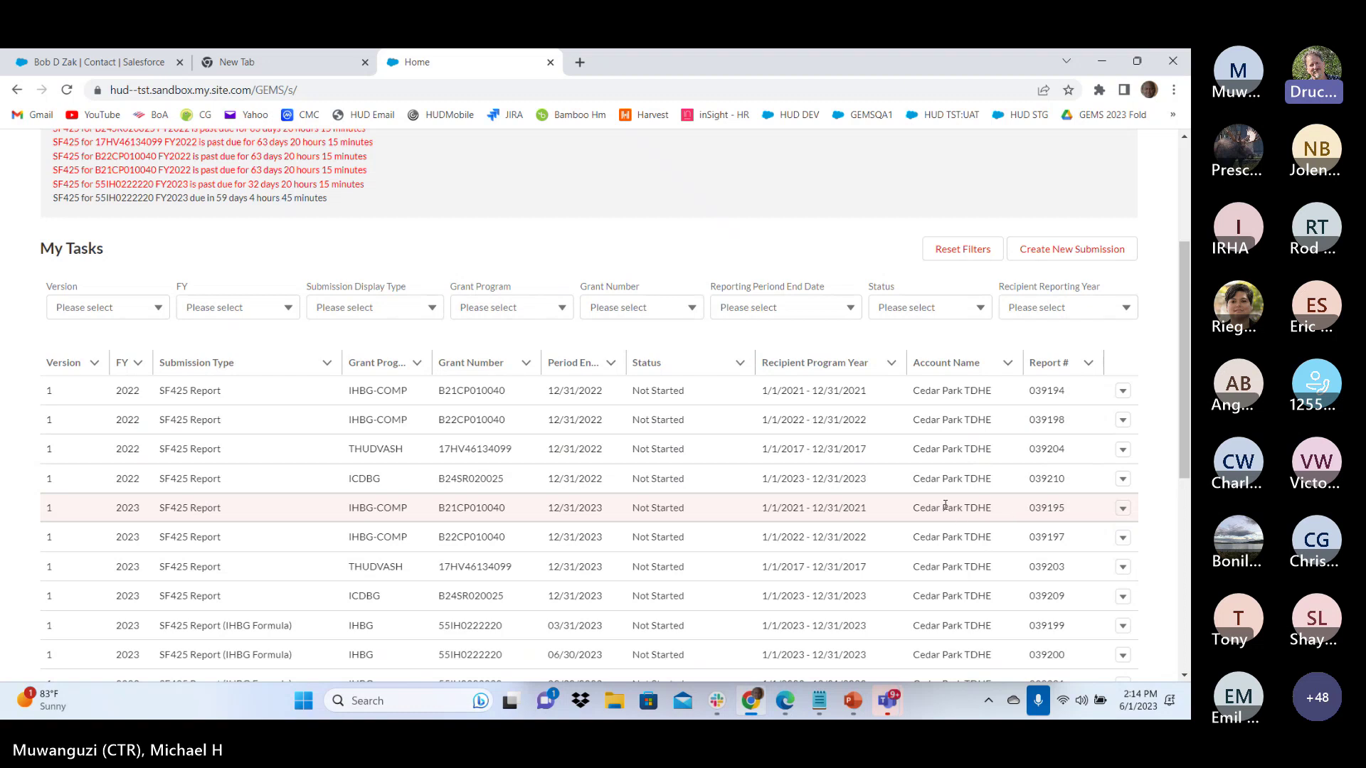
{"action": "left_click", "coordinate": [1122, 391]}
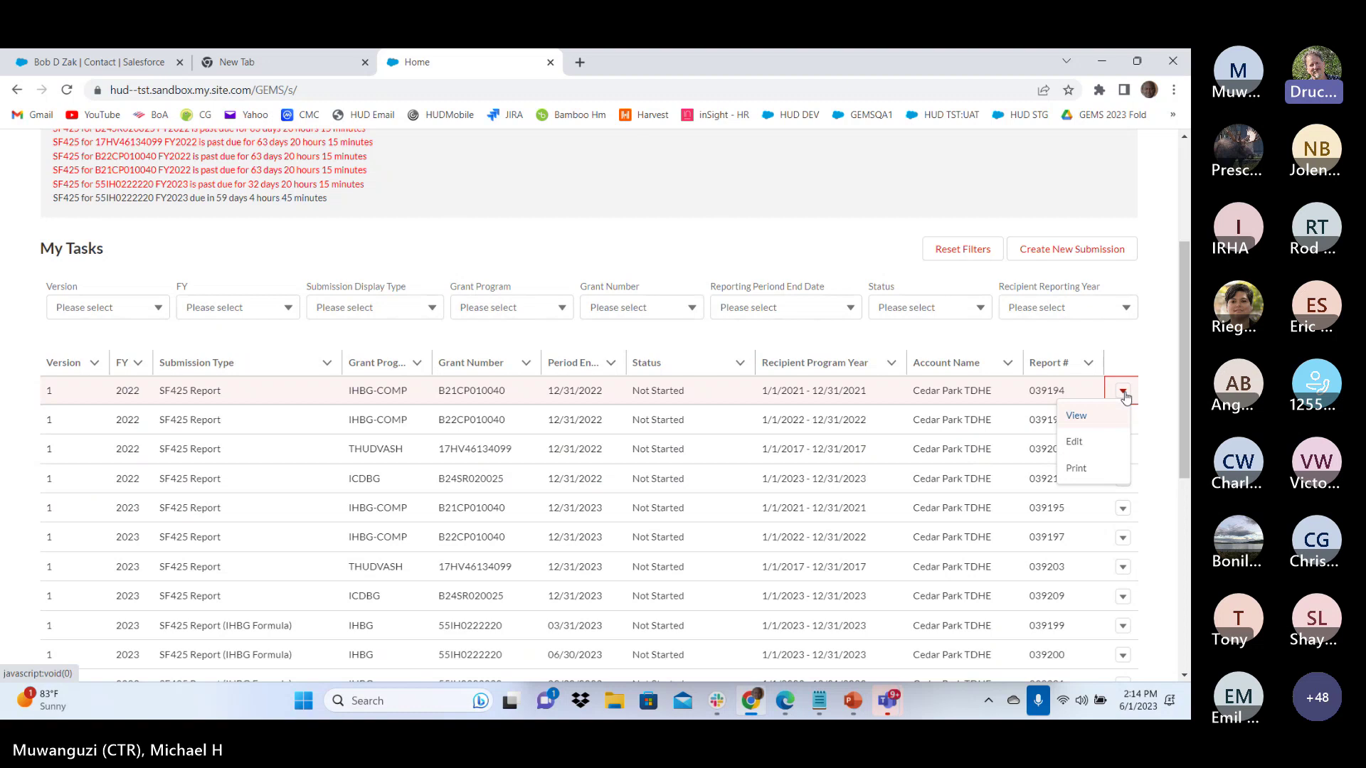
{"action": "scroll", "coordinate": [570, 320], "scroll_direction": "up", "scroll_amount": 3}
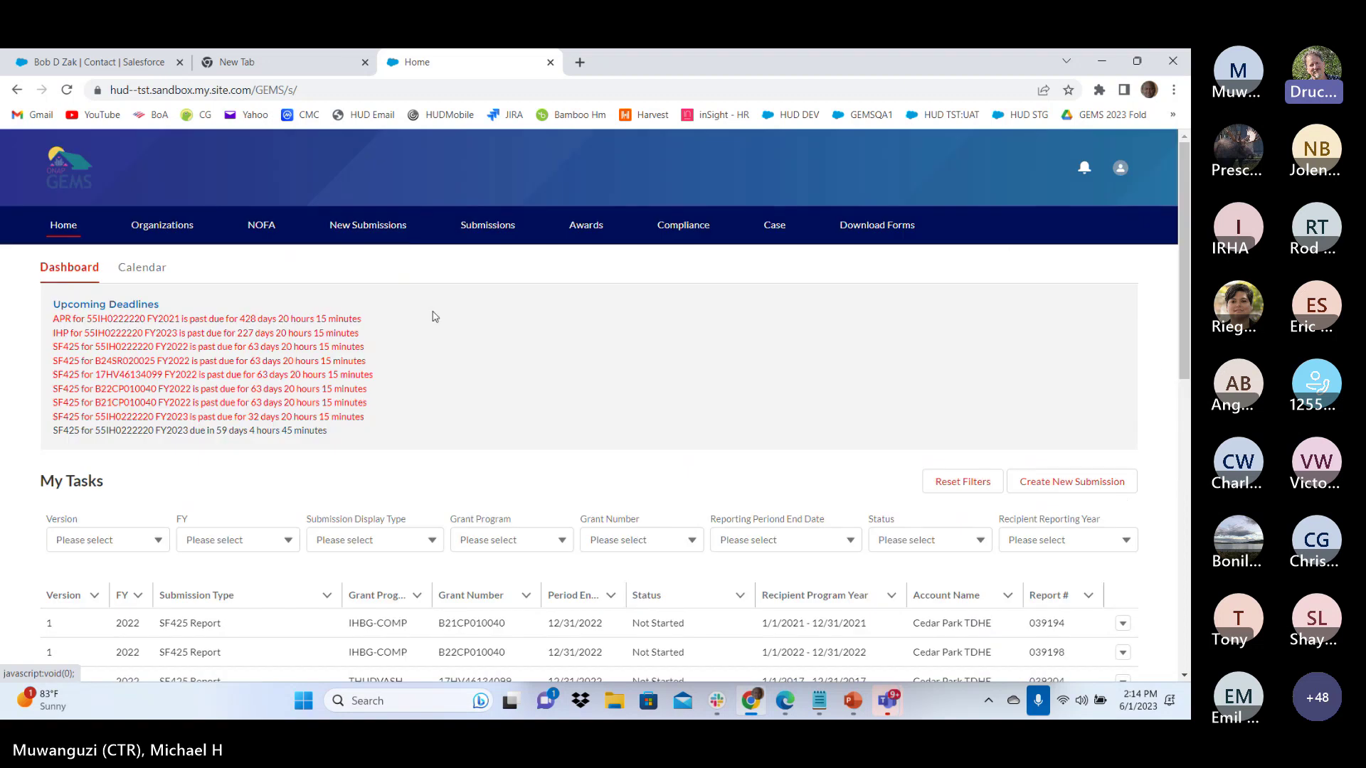
{"action": "left_click", "coordinate": [473, 225]}
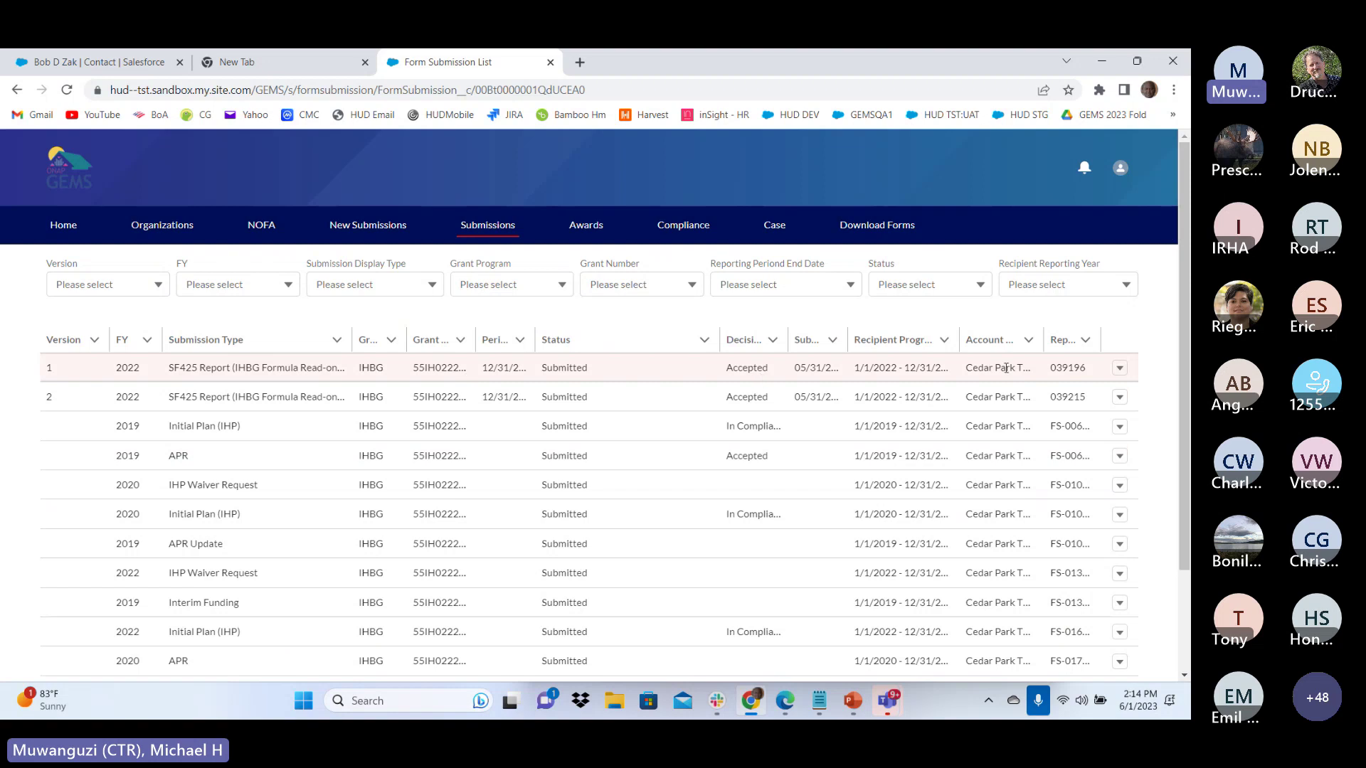
View the Required Submission-039196 record for the first 2022 SF425 report from its row dropdown
{"action": "left_click", "coordinate": [1119, 368]}
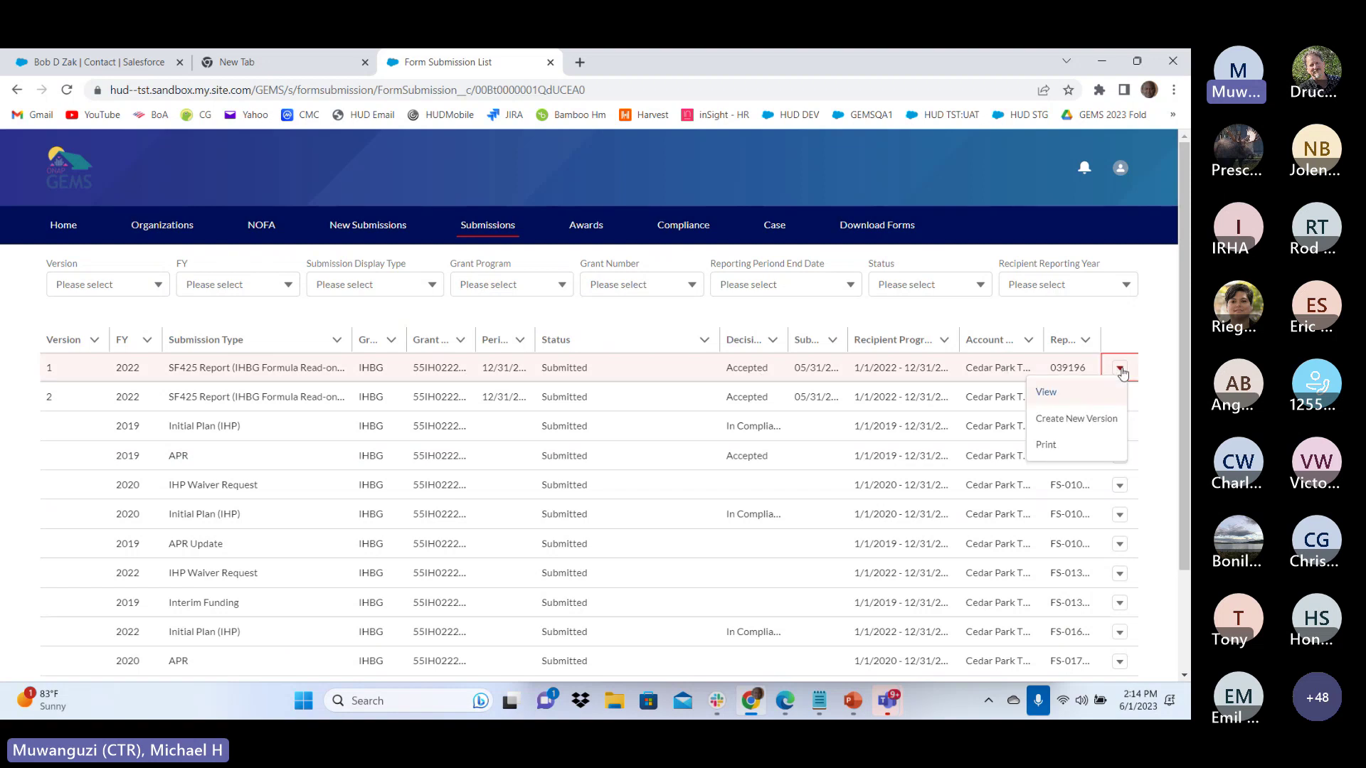
{"action": "left_click", "coordinate": [1046, 446]}
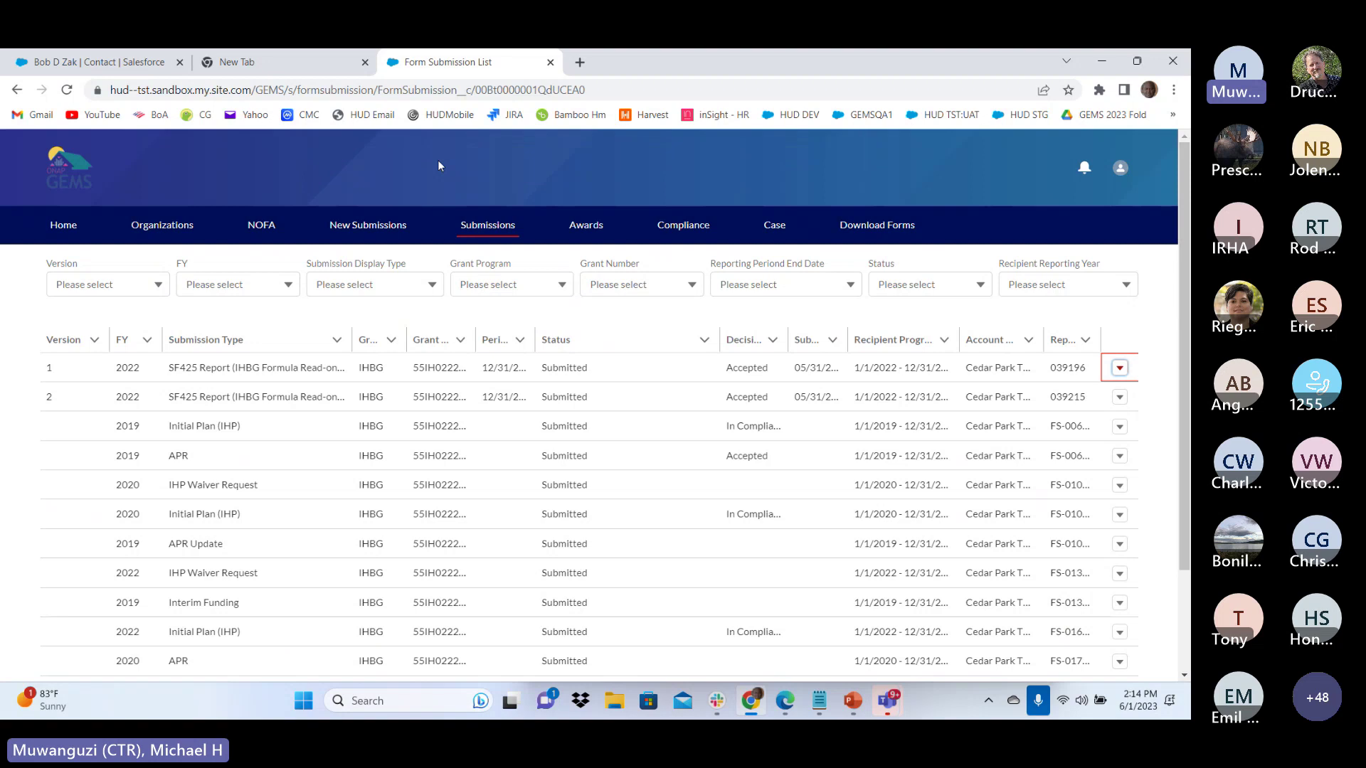
{"action": "left_click", "coordinate": [1119, 371]}
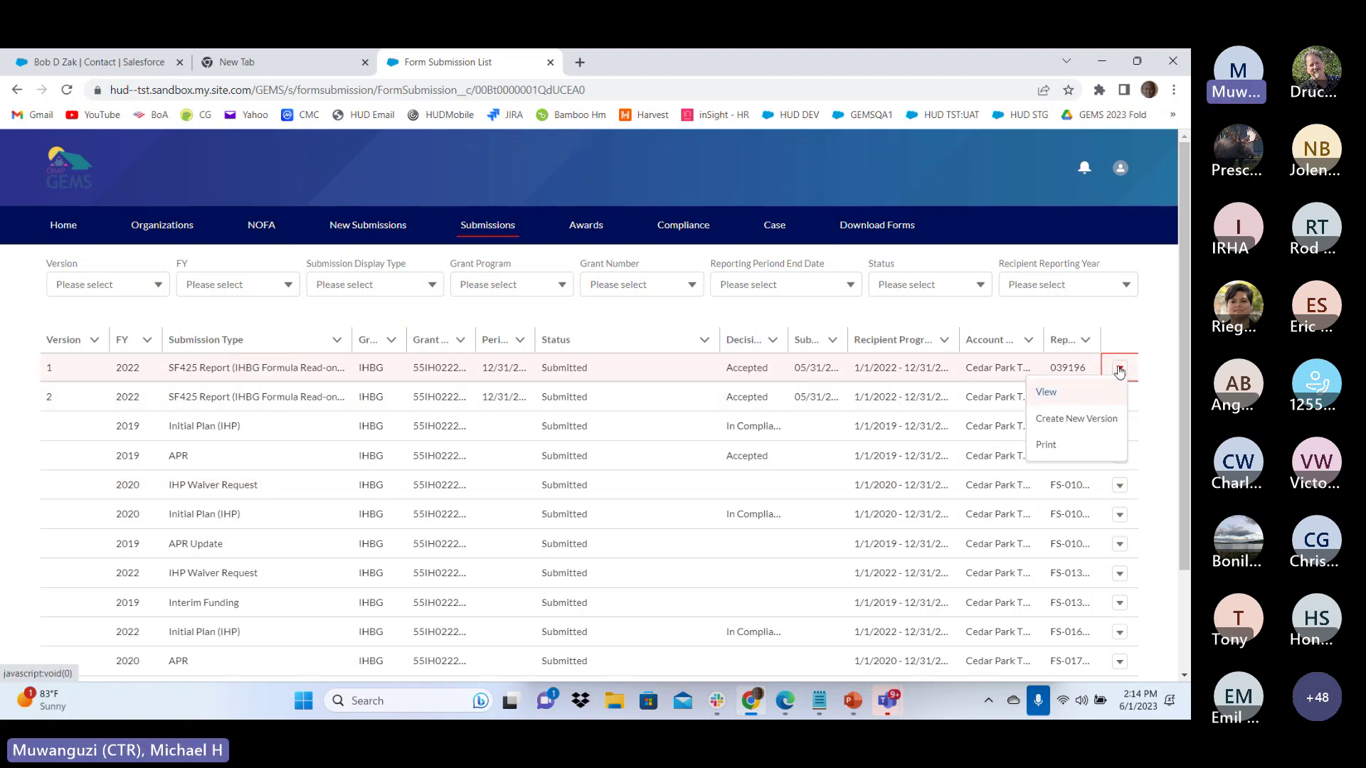
{"action": "left_click", "coordinate": [1046, 395]}
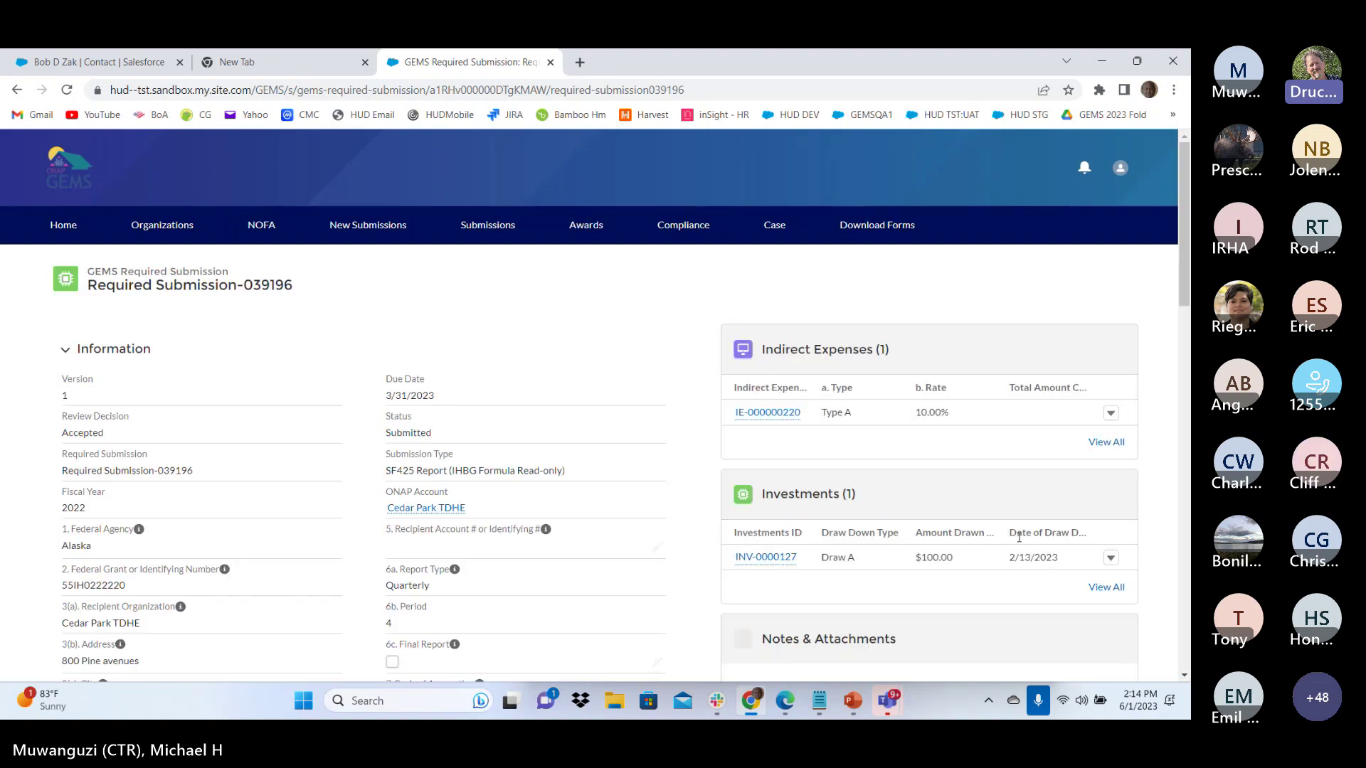
Check submission 039196's only attachment, GEMS_SF425_Report_SD-58183.pdf, then go back to the Form Submission List
{"action": "scroll", "coordinate": [1165, 512], "scroll_direction": "down", "scroll_amount": 2}
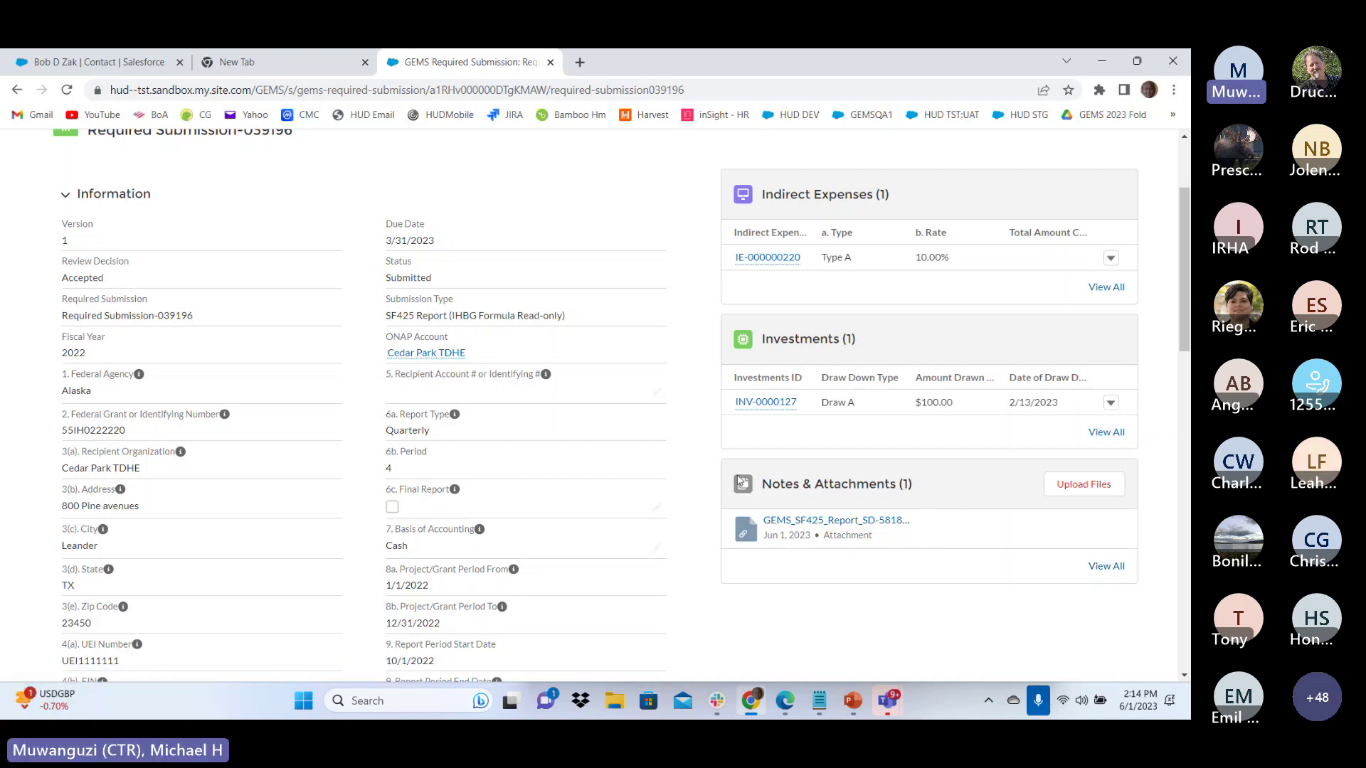
{"action": "left_click", "coordinate": [1102, 567]}
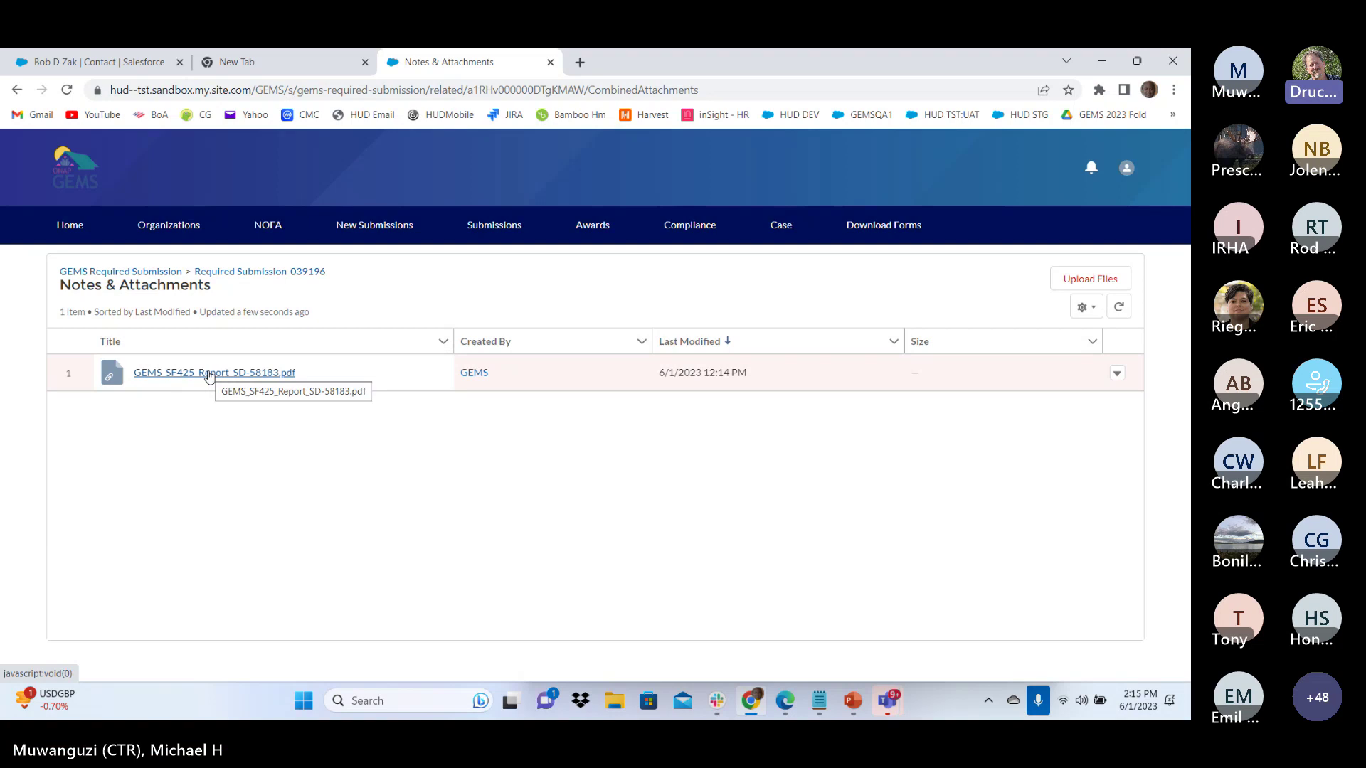
{"action": "left_click", "coordinate": [496, 226]}
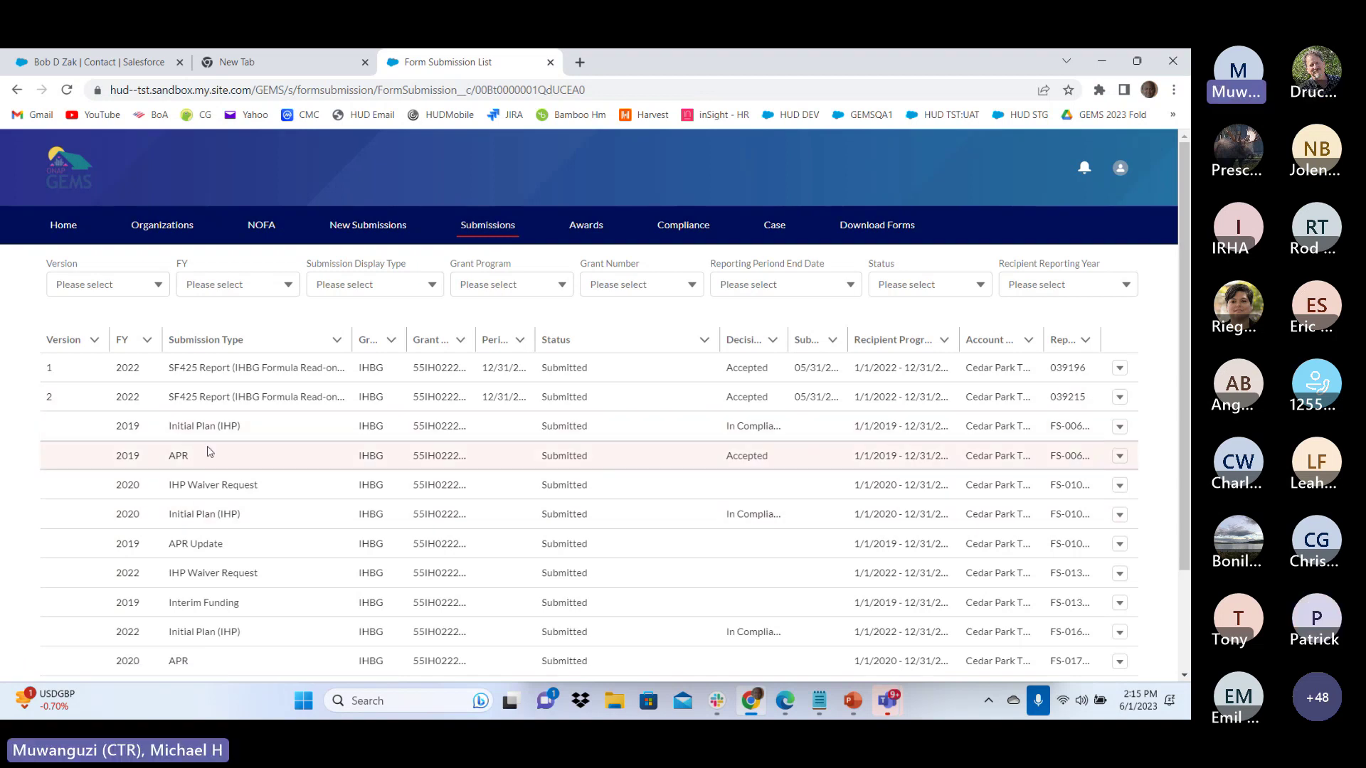
Print the 2019 APR submission and view the 24-page PDF's Section 1 cover page
{"action": "left_click", "coordinate": [1119, 455]}
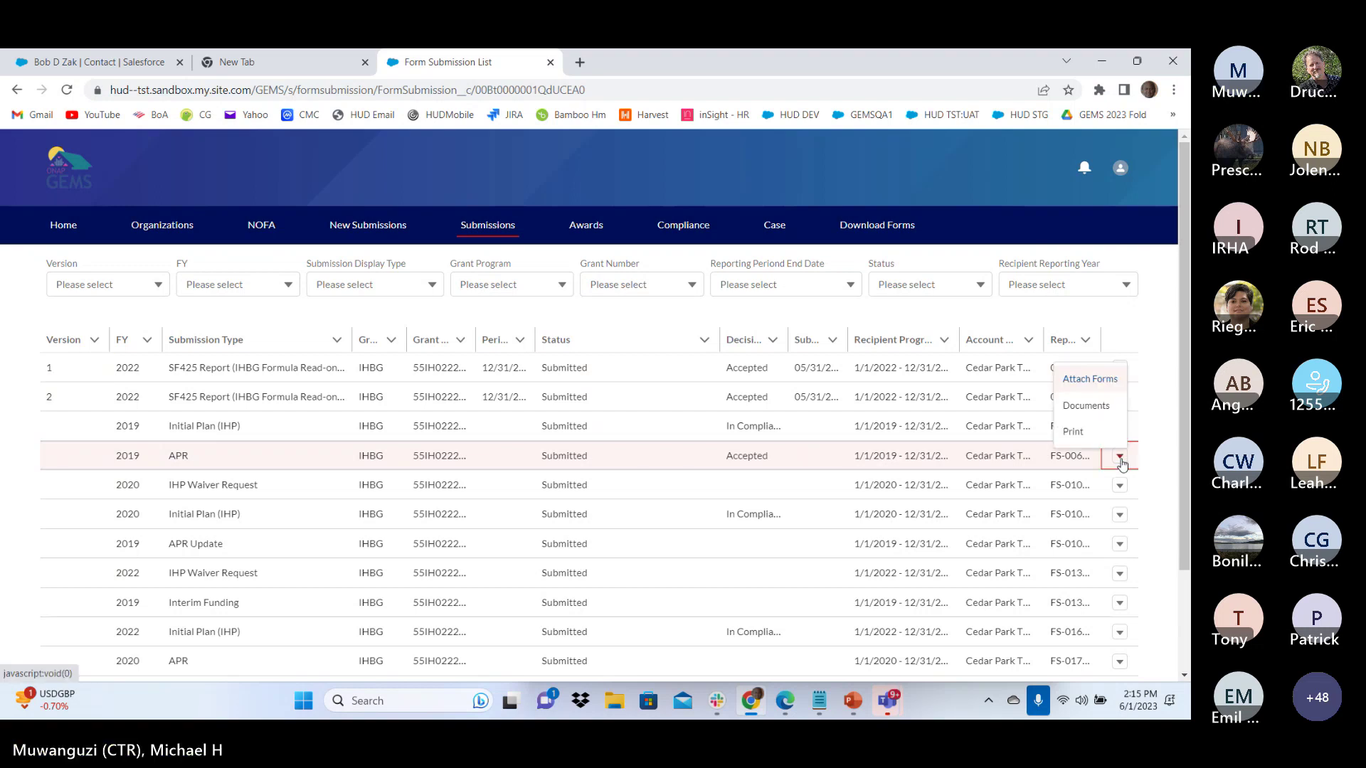
{"action": "left_click", "coordinate": [1072, 432]}
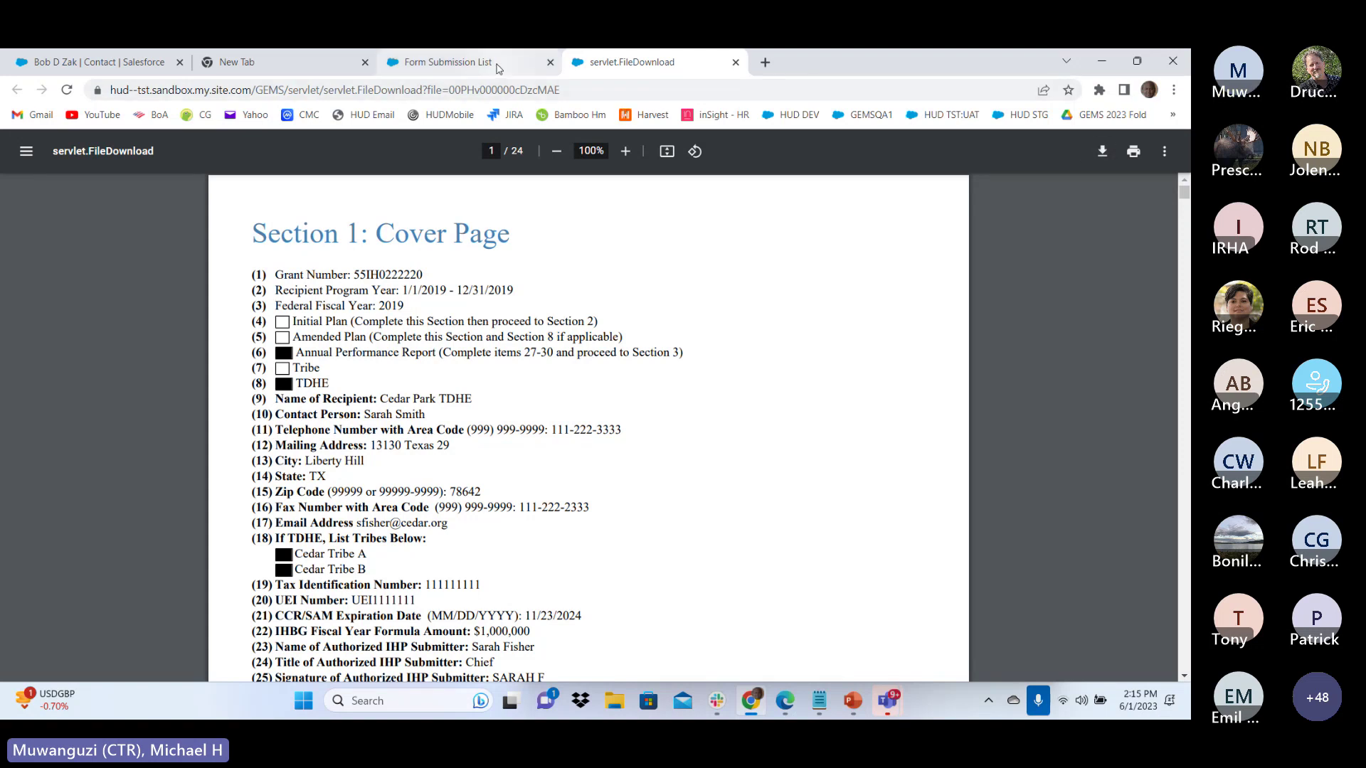
{"action": "mouse_move", "coordinate": [498, 69]}
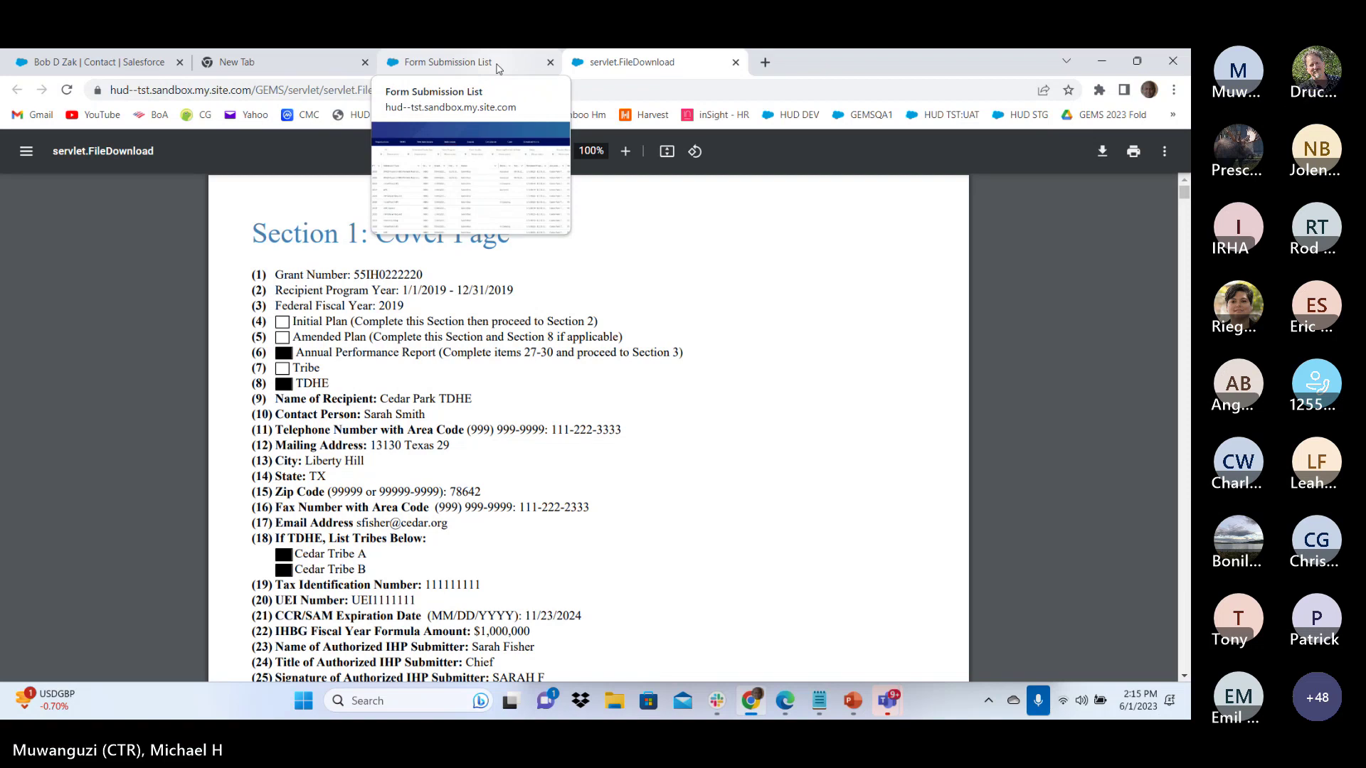
{"action": "left_click", "coordinate": [498, 68]}
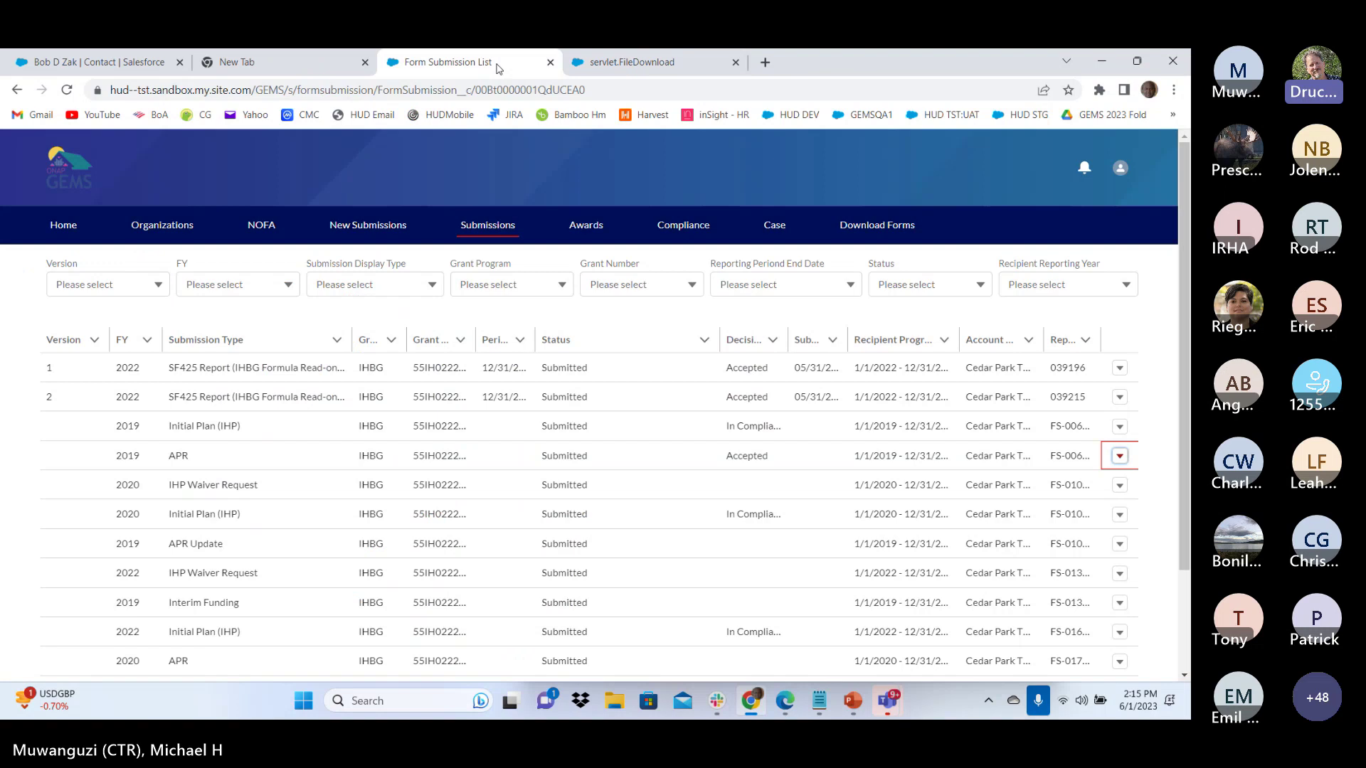
{"action": "left_click", "coordinate": [619, 64]}
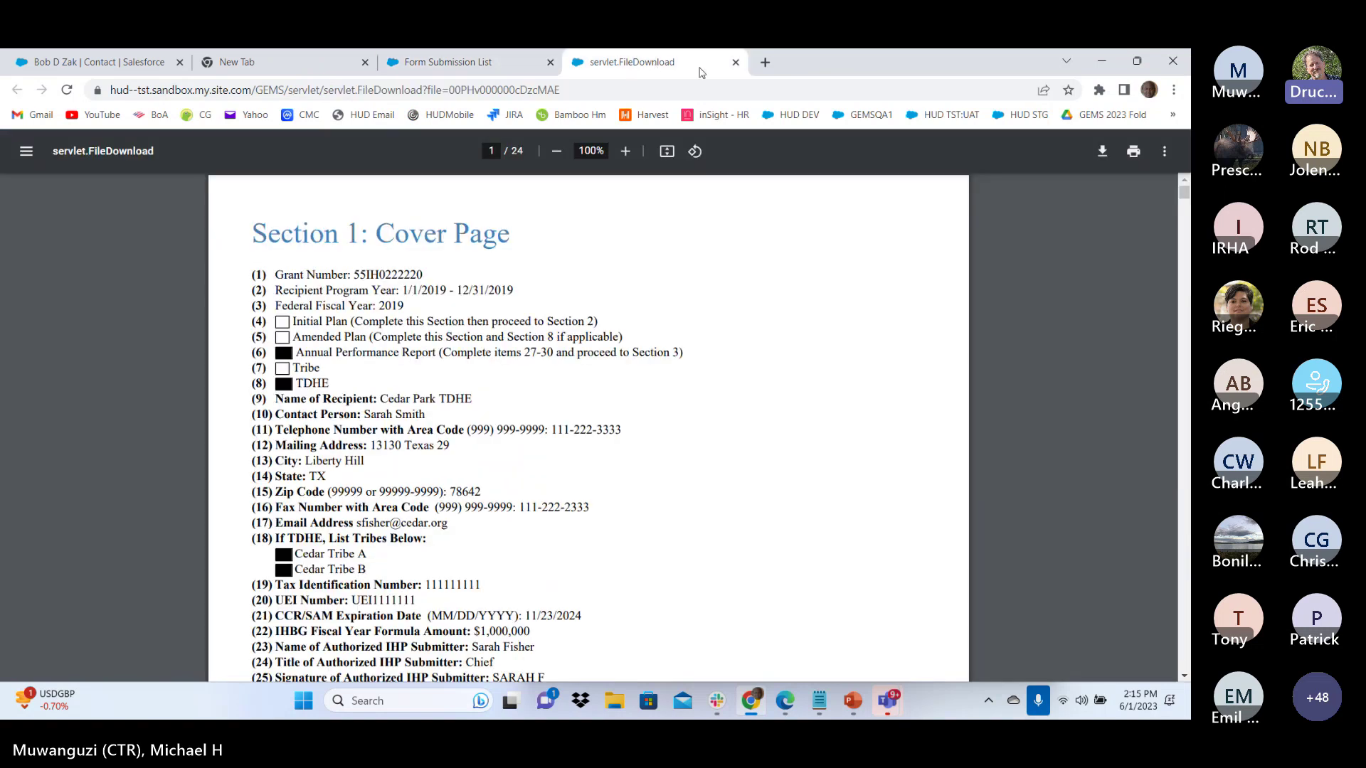
Close the printed APR tab and review Upcoming Deadlines and My Tasks on the Home dashboard
{"action": "left_click", "coordinate": [736, 63]}
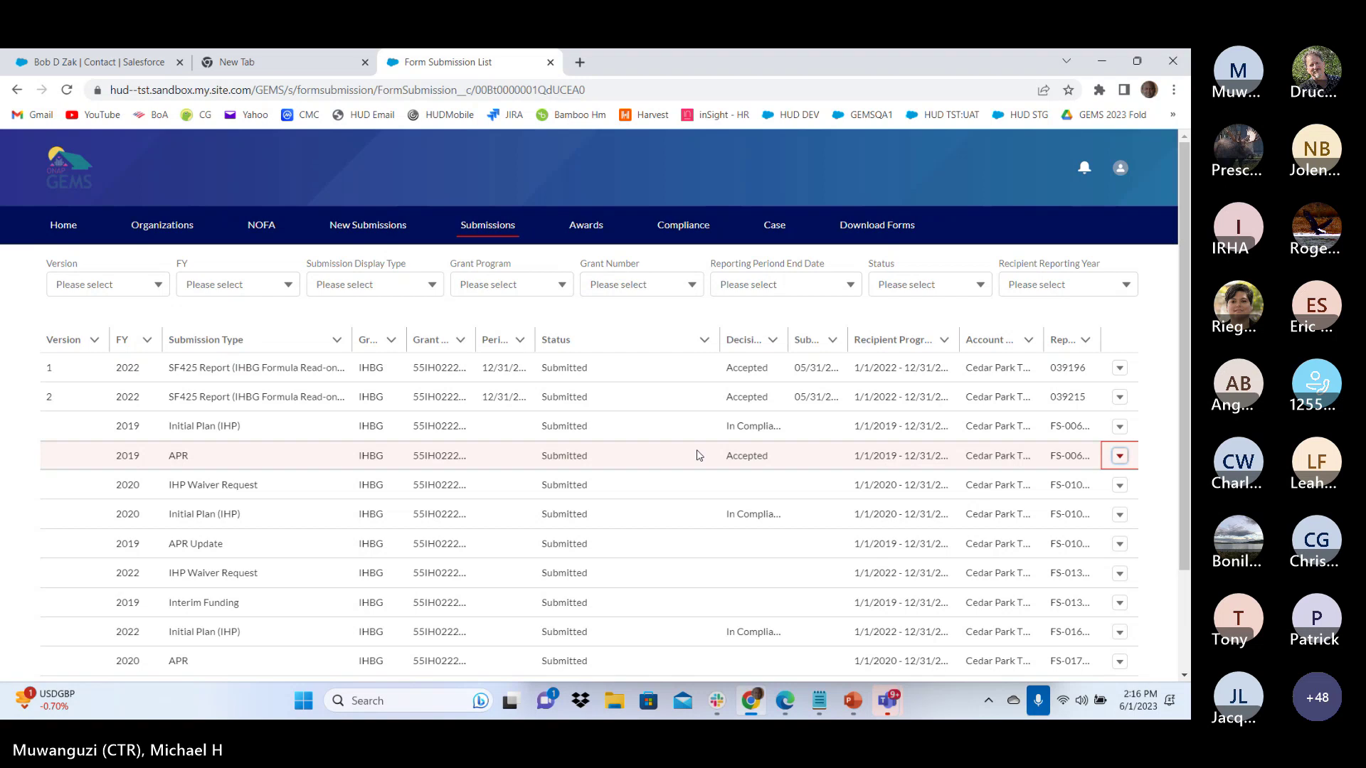
{"action": "left_click", "coordinate": [70, 233]}
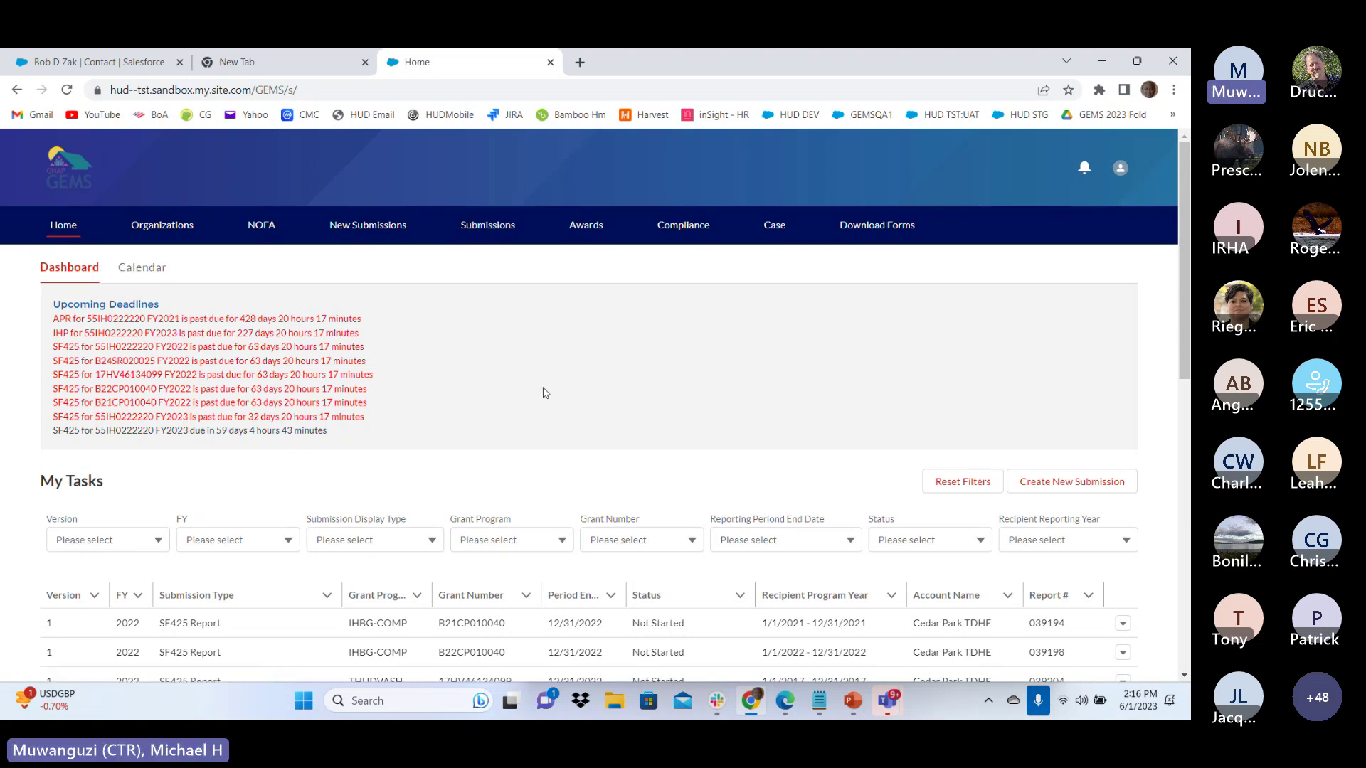
{"action": "scroll", "coordinate": [600, 390], "scroll_direction": "down", "scroll_amount": 3}
{"action": "scroll", "coordinate": [599, 399], "scroll_direction": "down", "scroll_amount": 5}
{"action": "scroll", "coordinate": [600, 399], "scroll_direction": "up", "scroll_amount": 8}
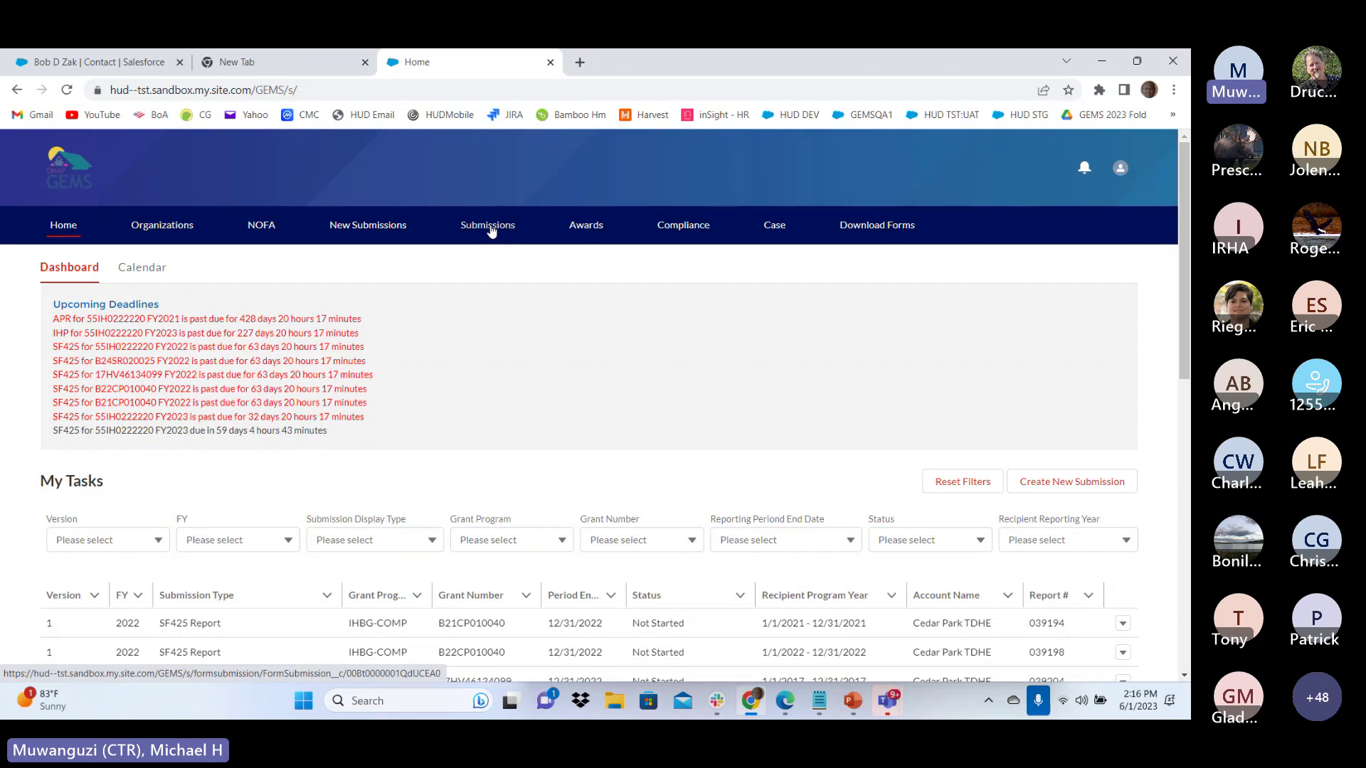
Narrow the Status column in the Form Submission List, then return to the Home dashboard
{"action": "left_click", "coordinate": [491, 231]}
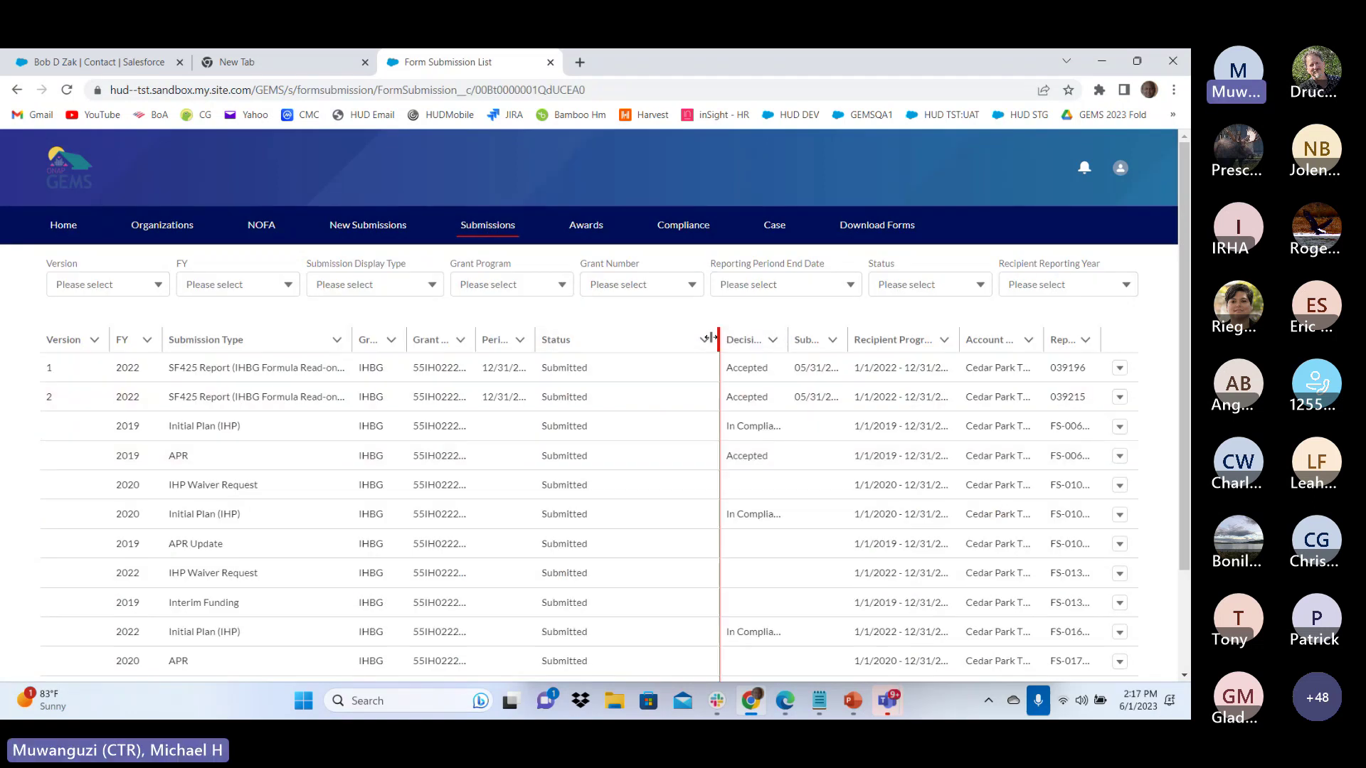
{"action": "mouse_move", "coordinate": [711, 337]}
{"action": "left_mouse_down"}
{"action": "mouse_move", "coordinate": [631, 337]}
{"action": "mouse_move", "coordinate": [732, 340]}
{"action": "left_mouse_up"}
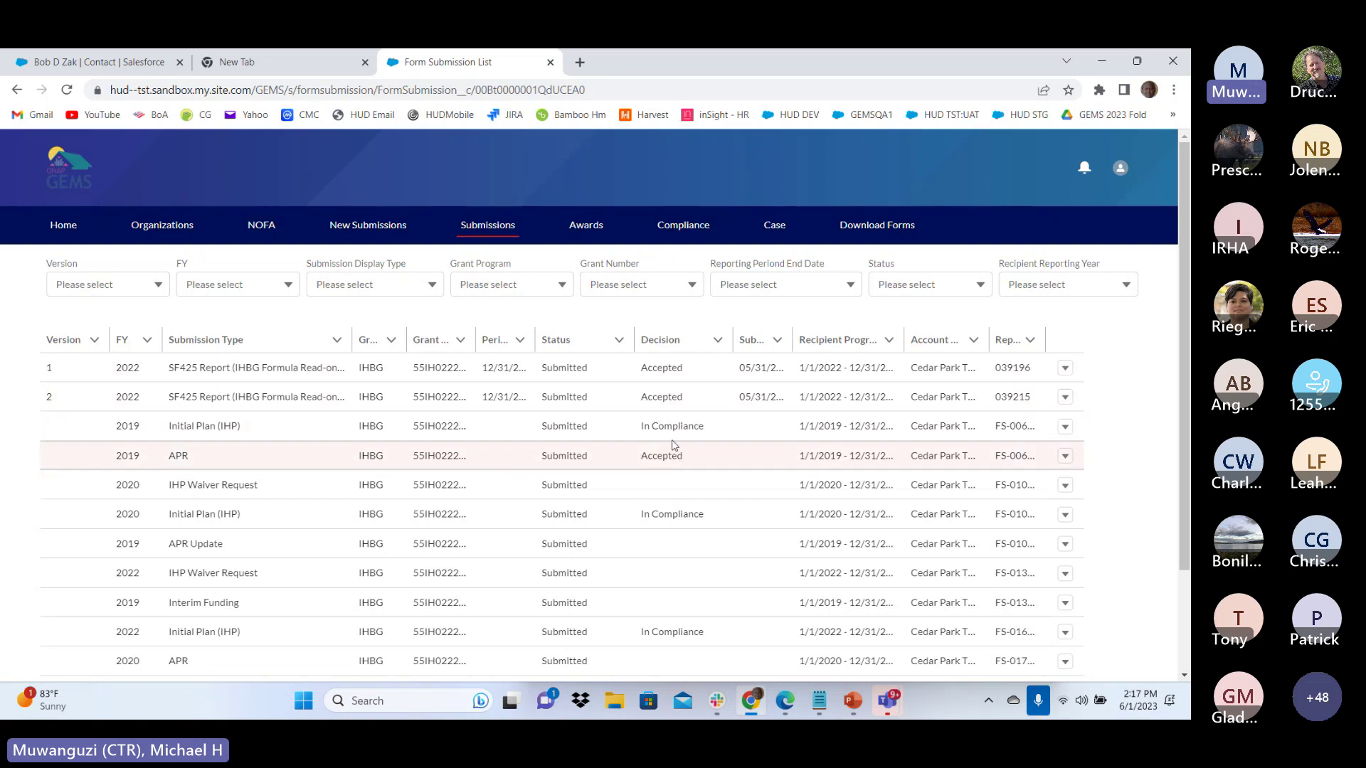
{"action": "scroll", "coordinate": [647, 566], "scroll_direction": "down", "scroll_amount": 2}
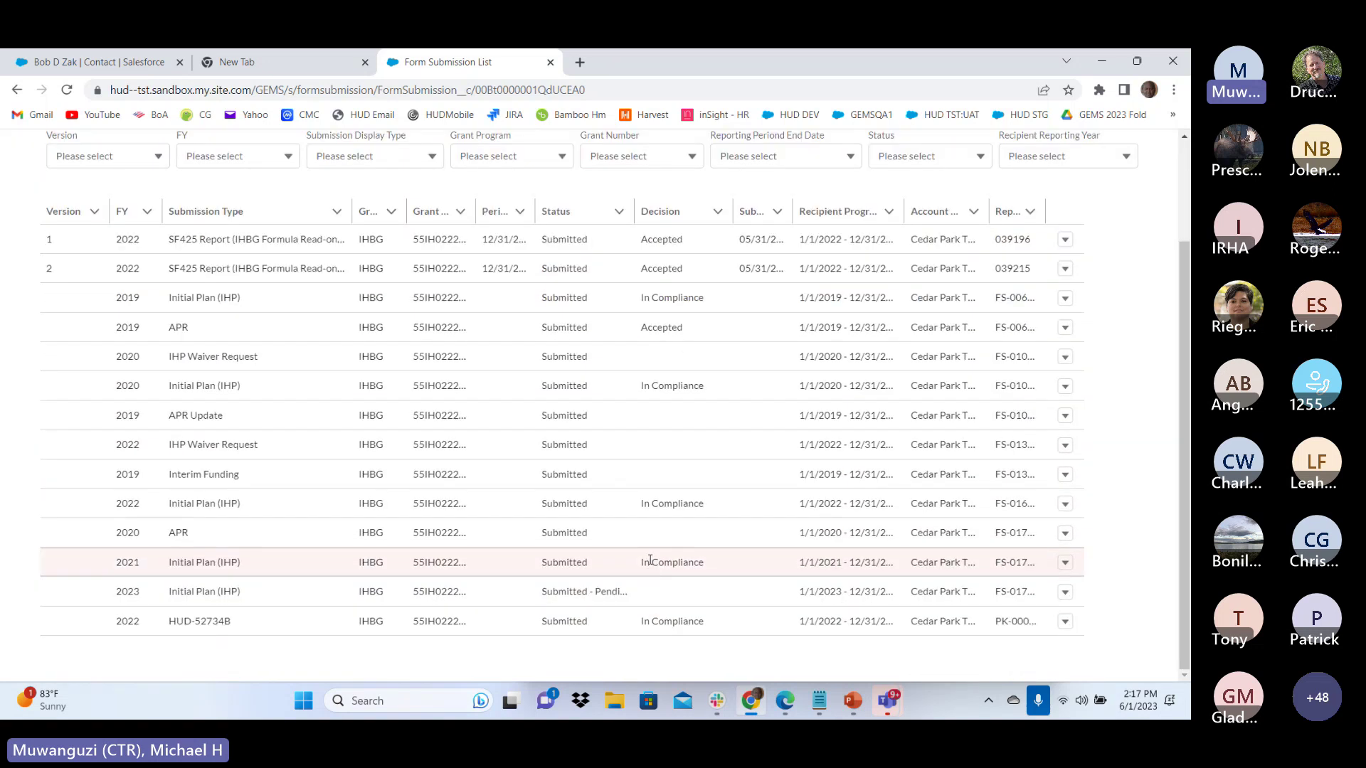
{"action": "scroll", "coordinate": [649, 560], "scroll_direction": "up", "scroll_amount": 2}
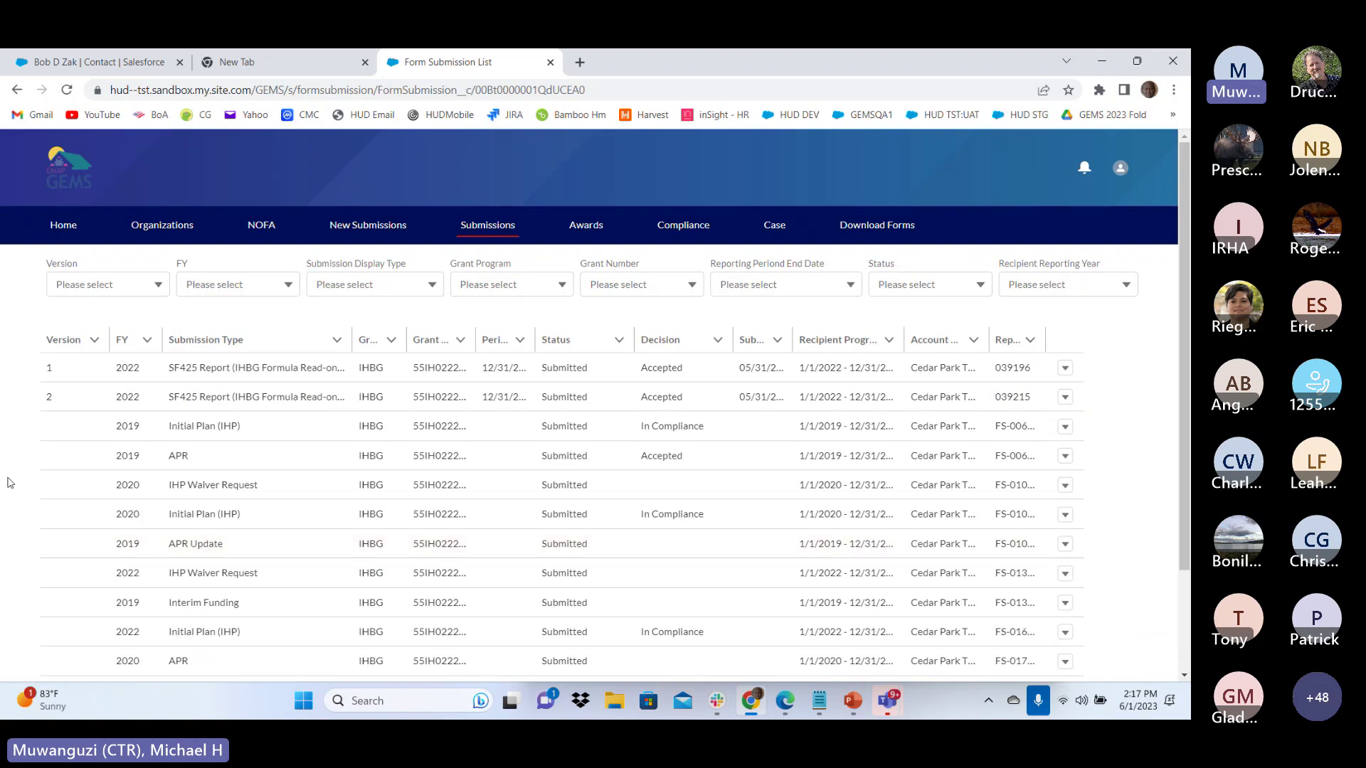
{"action": "left_click", "coordinate": [66, 228]}
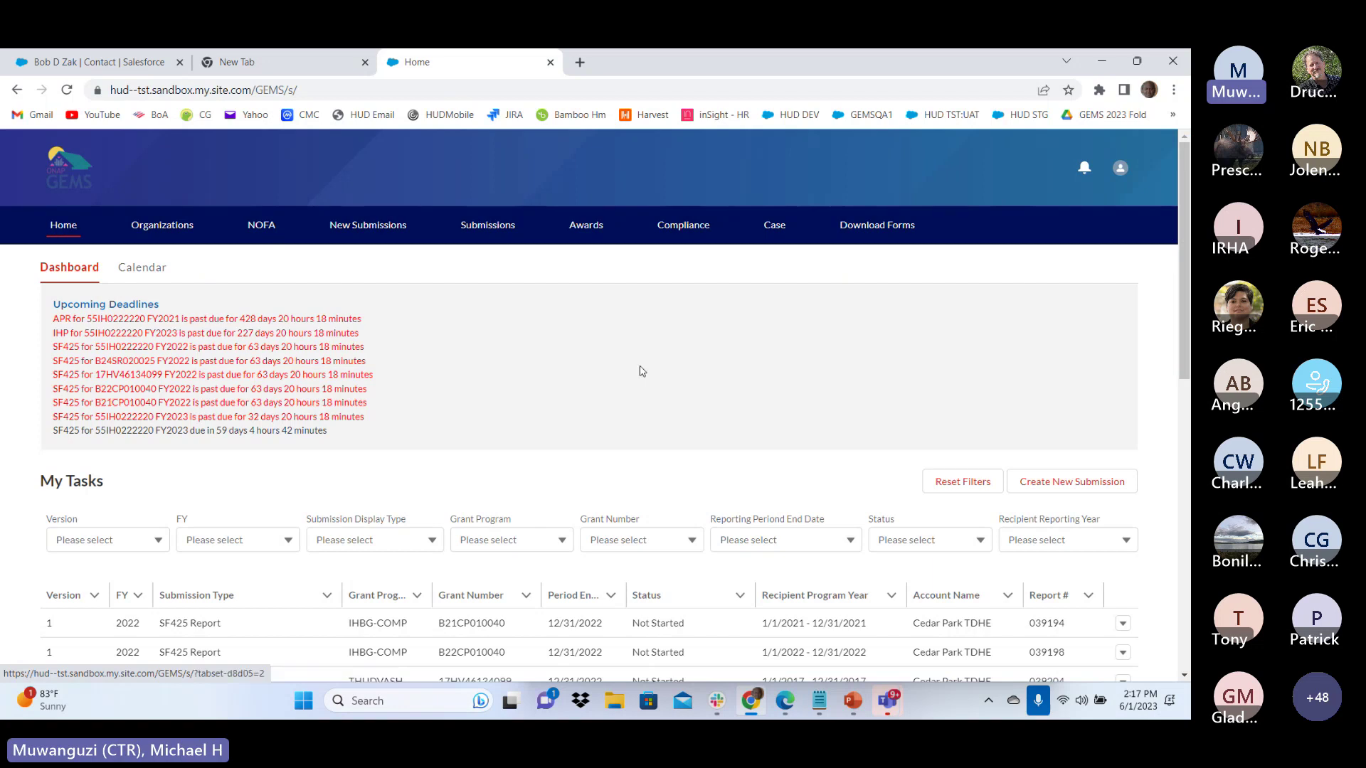
{"action": "scroll", "coordinate": [664, 369], "scroll_direction": "down", "scroll_amount": 2}
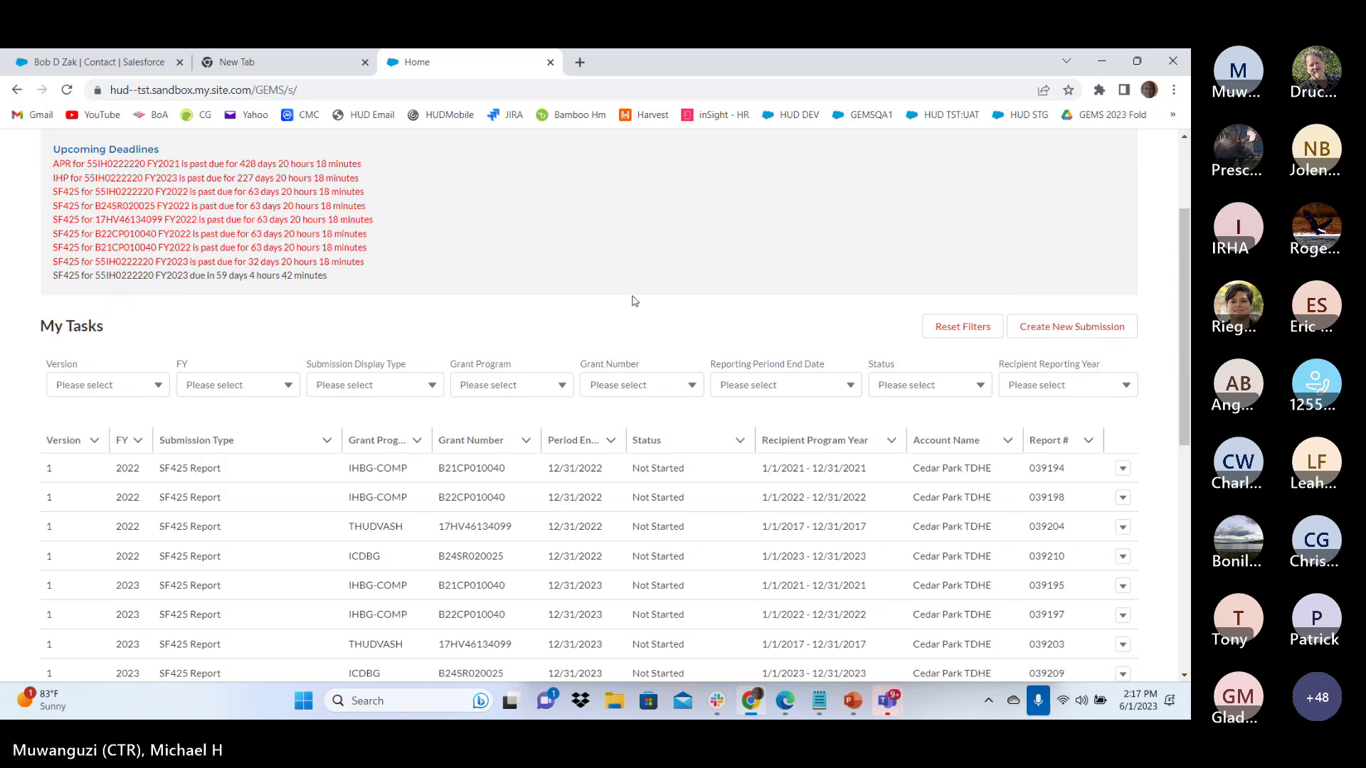
{"action": "scroll", "coordinate": [634, 301], "scroll_direction": "down", "scroll_amount": 2}
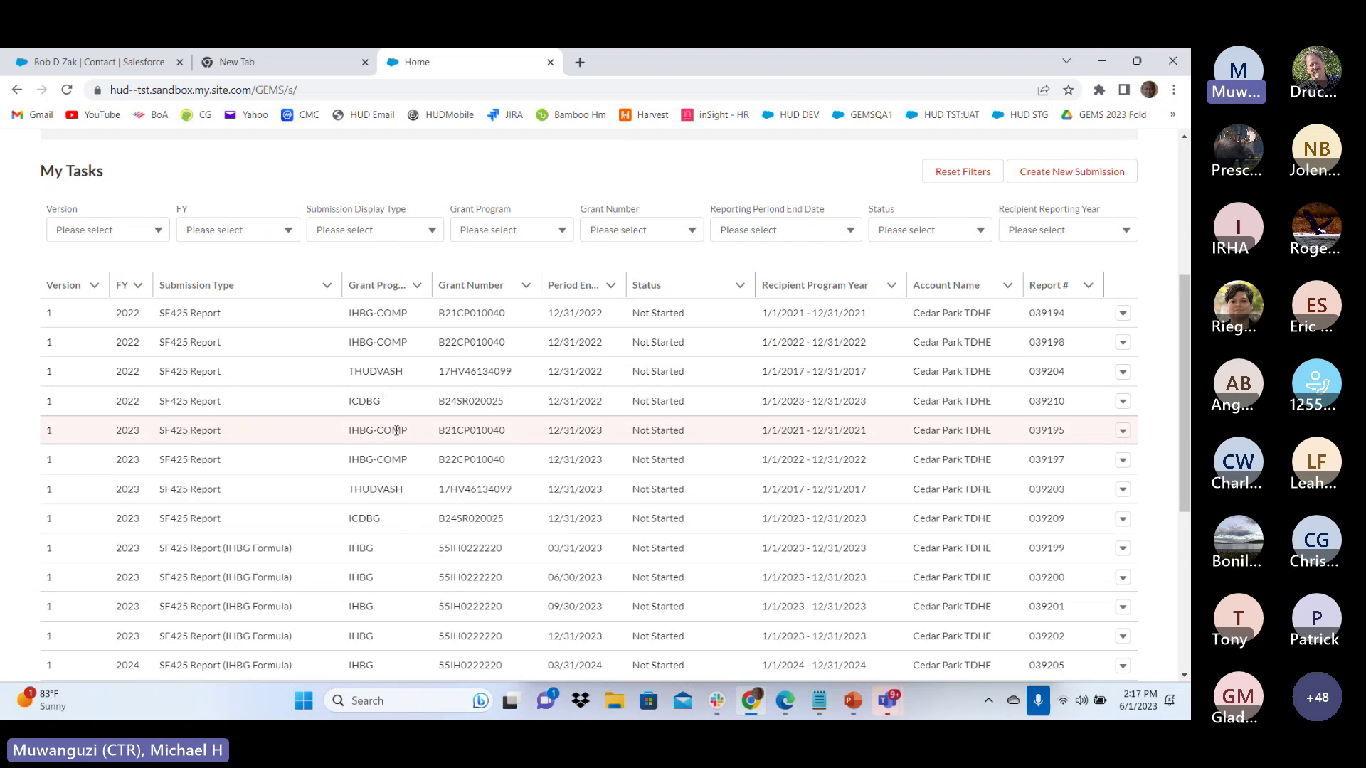
{"action": "scroll", "coordinate": [396, 430], "scroll_direction": "down", "scroll_amount": 3}
{"action": "scroll", "coordinate": [413, 429], "scroll_direction": "up", "scroll_amount": 8}
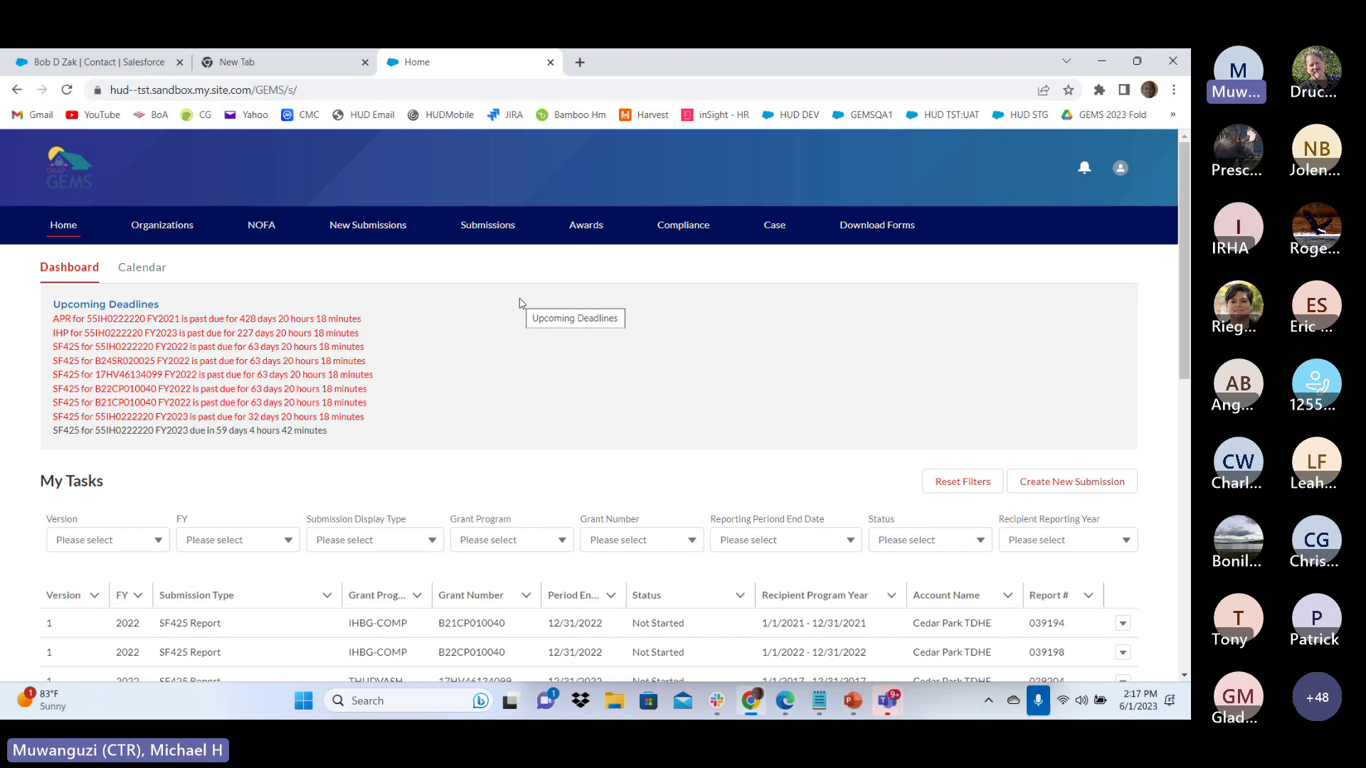
{"action": "scroll", "coordinate": [533, 397], "scroll_direction": "down", "scroll_amount": 8}
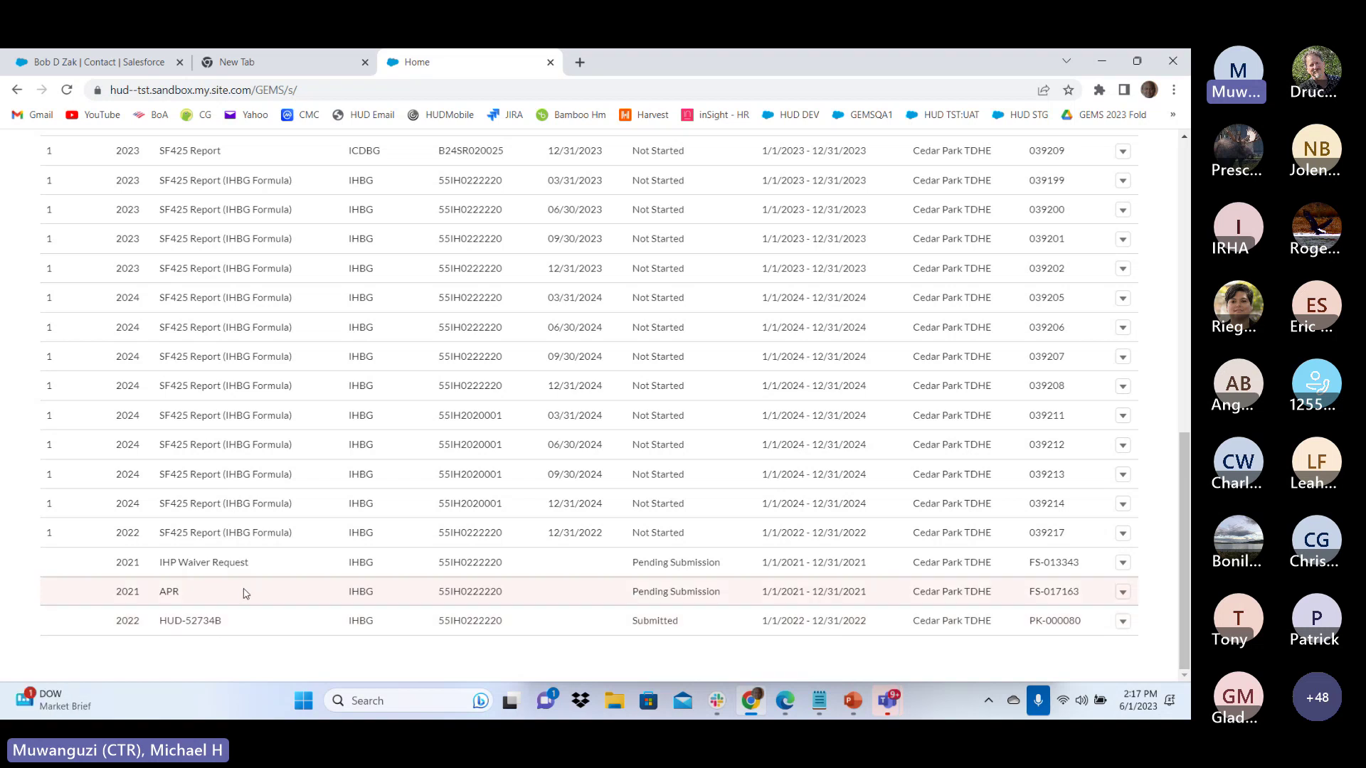
{"action": "scroll", "coordinate": [242, 587], "scroll_direction": "up", "scroll_amount": 10}
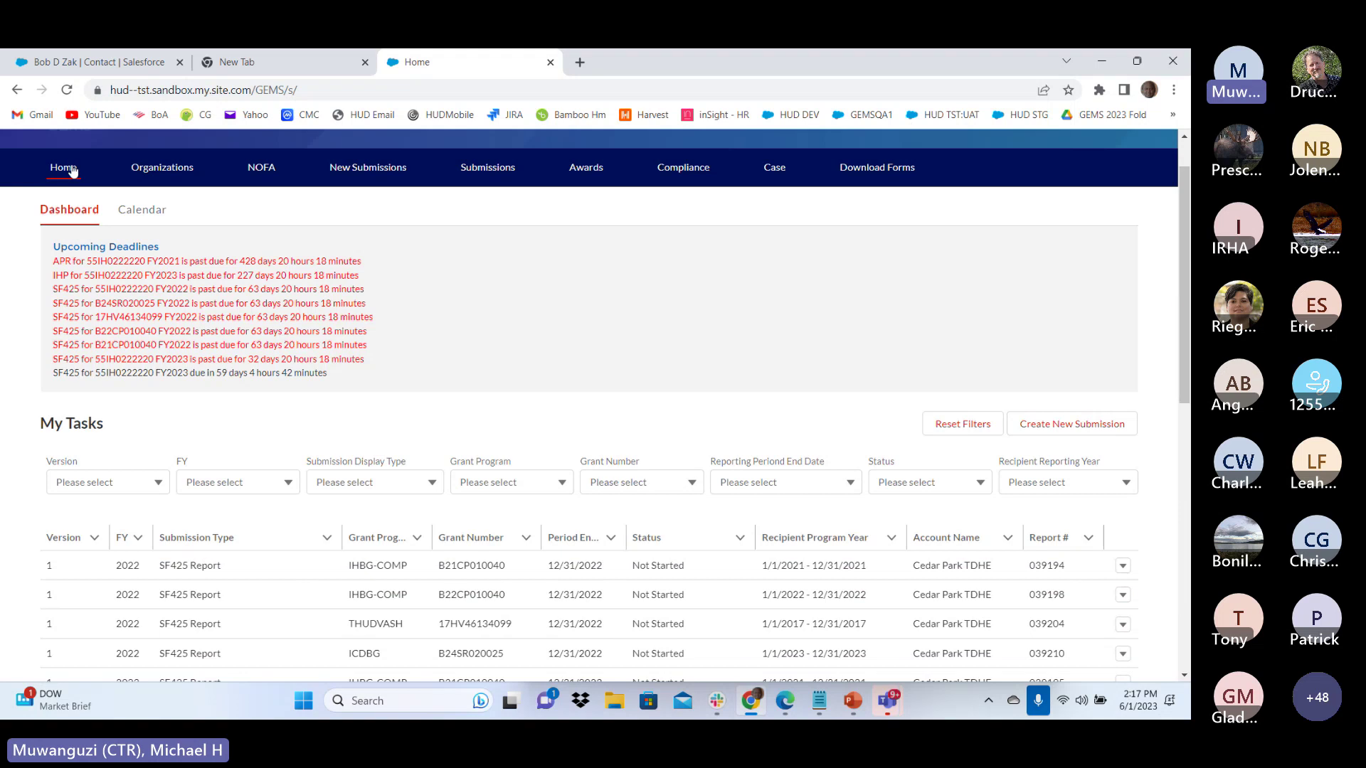
{"action": "scroll", "coordinate": [158, 534], "scroll_direction": "down", "scroll_amount": 10}
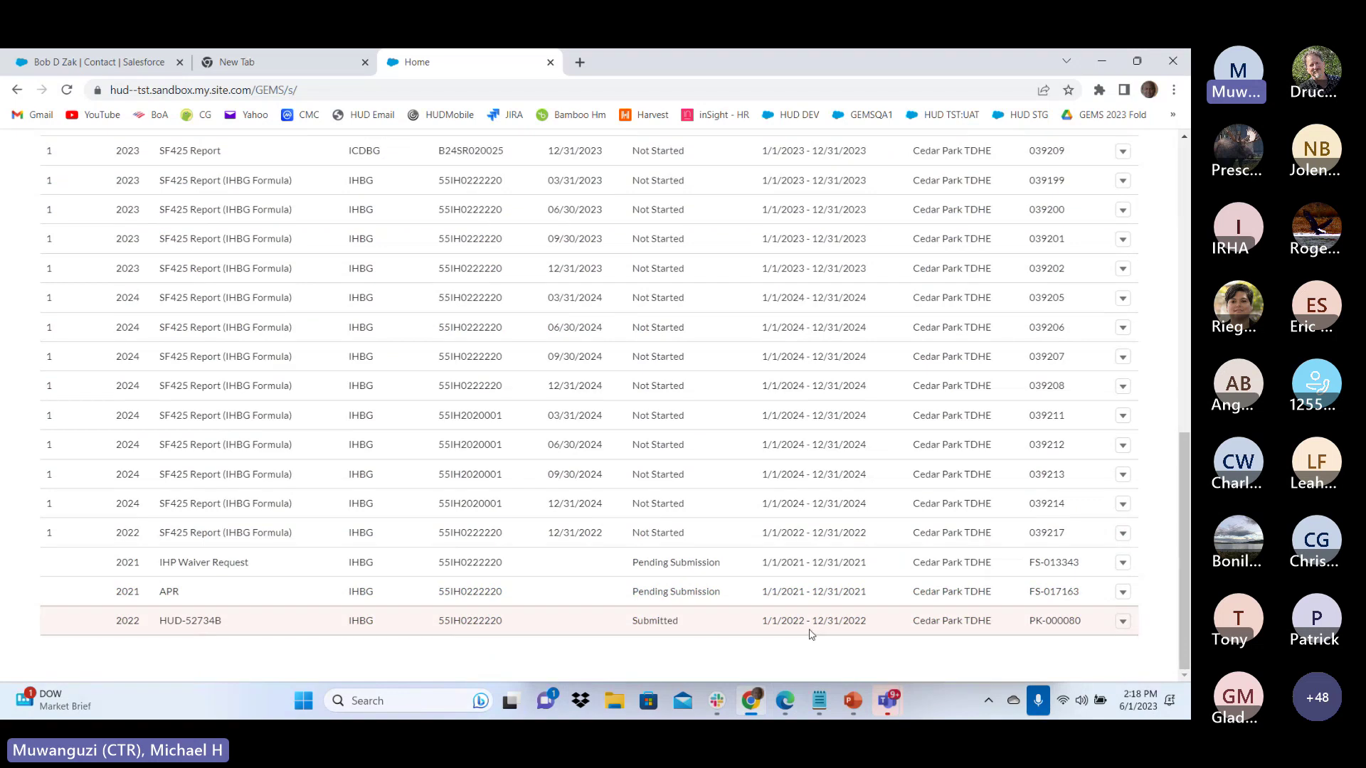
Open the HUD-52734B award agreement task for editing
{"action": "left_click", "coordinate": [1123, 623]}
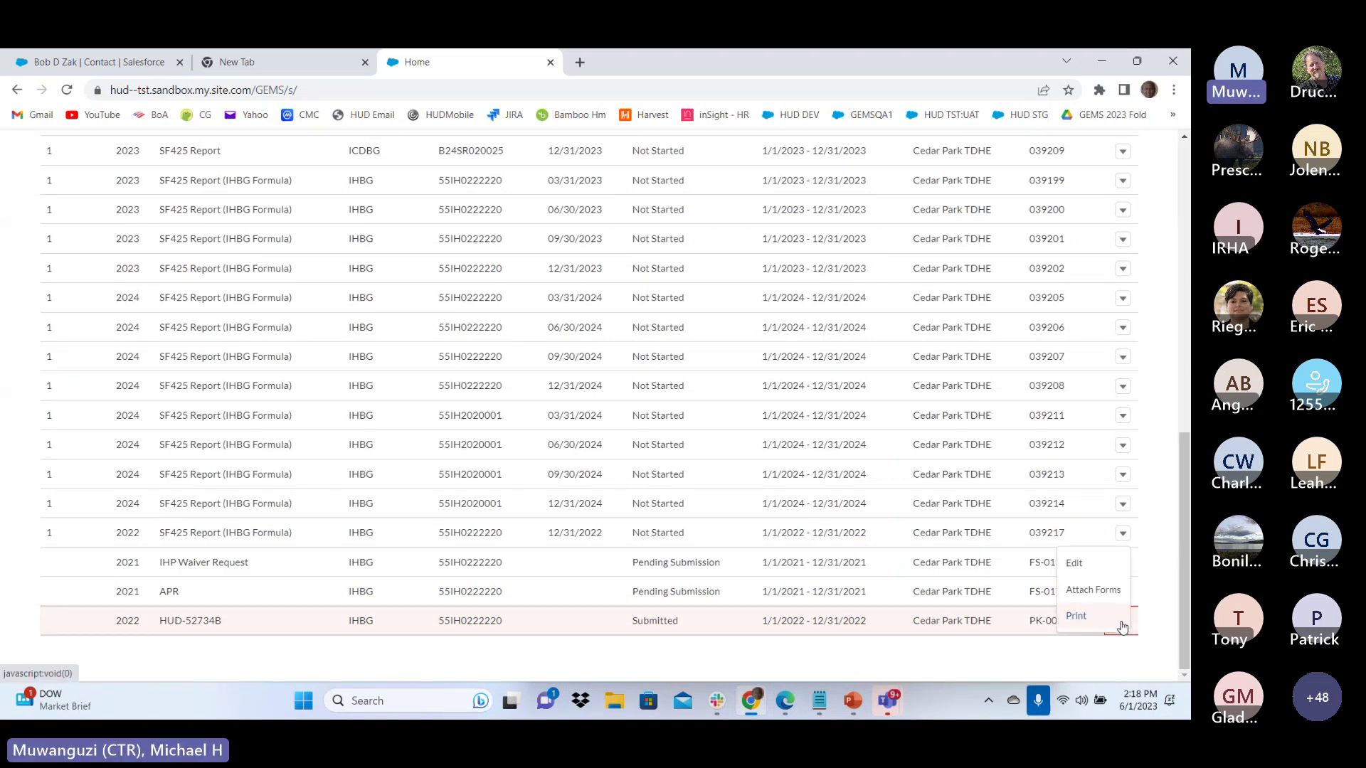
{"action": "left_click", "coordinate": [1076, 563]}
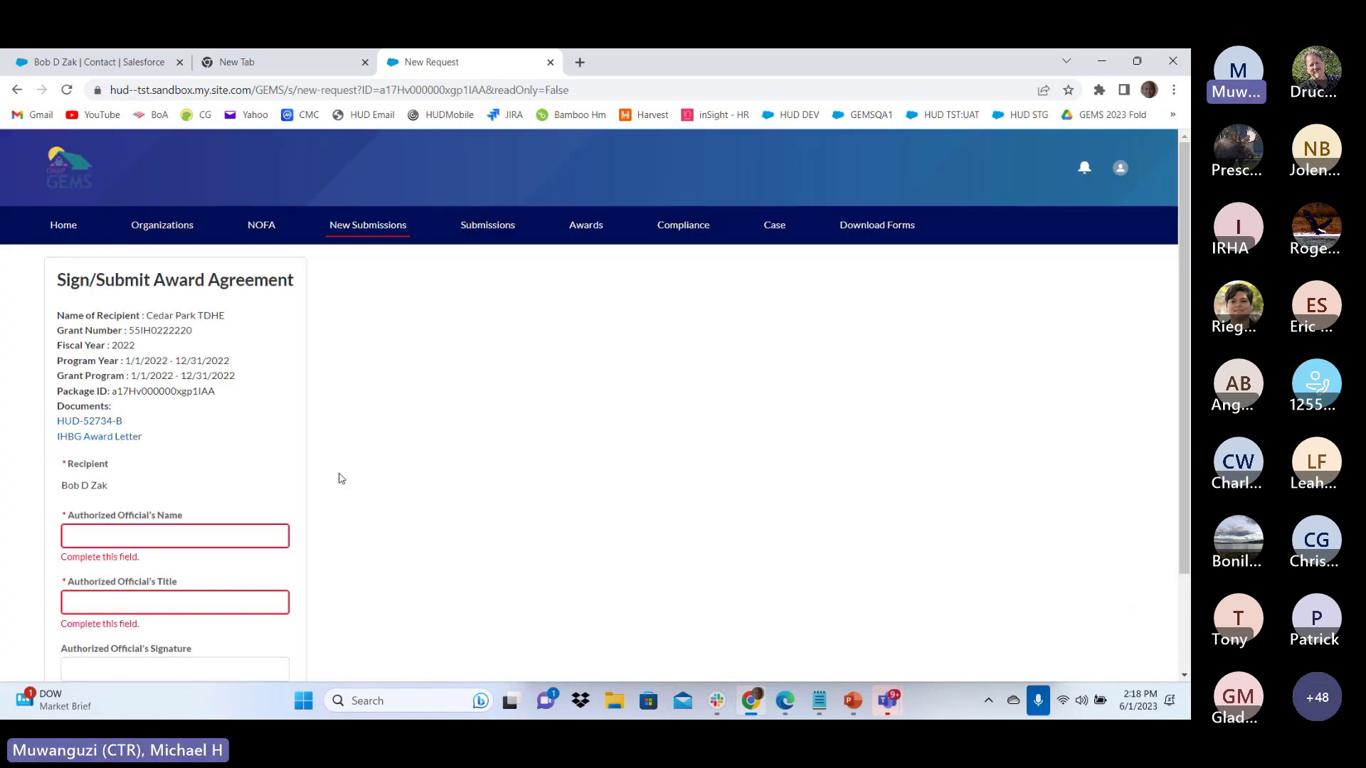
{"action": "scroll", "coordinate": [214, 398], "scroll_direction": "down", "scroll_amount": 2}
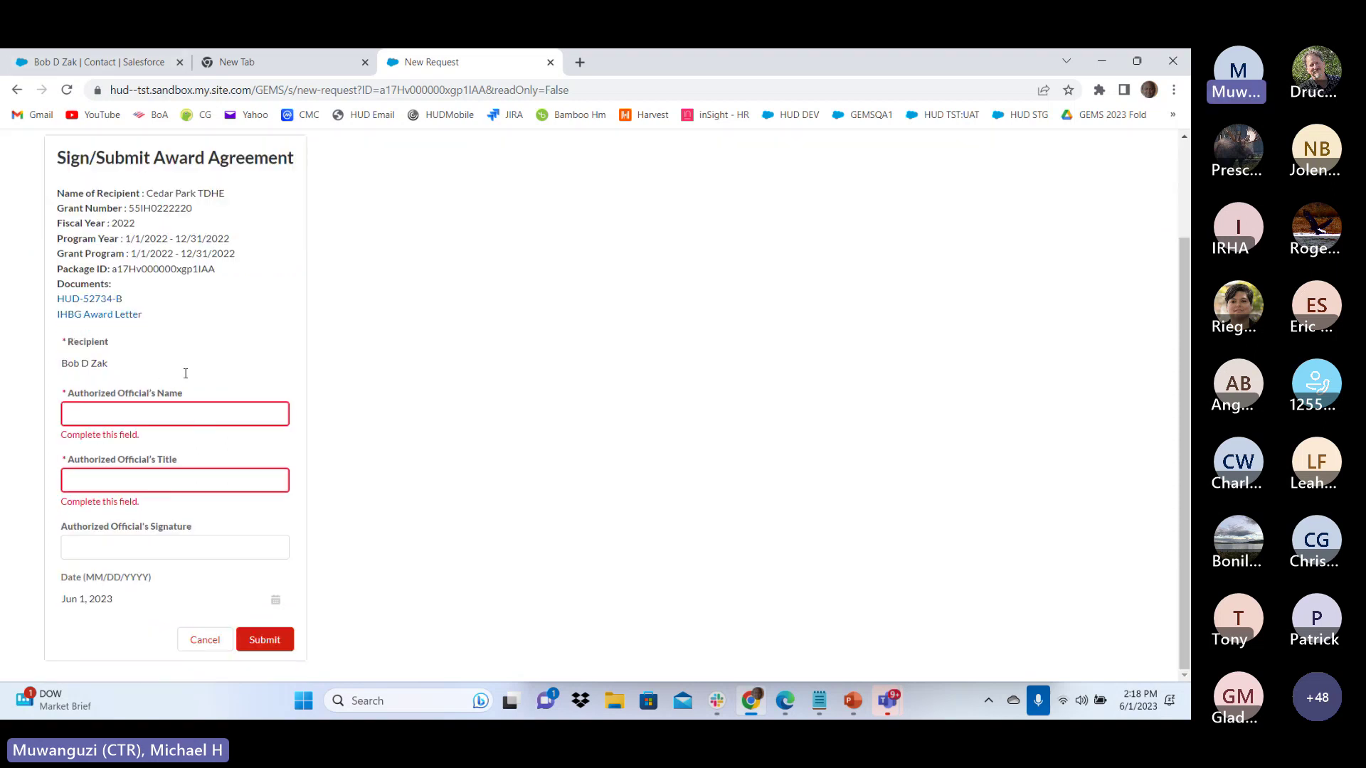
Read through the HUD-52734-B agreement document
{"action": "left_click", "coordinate": [97, 299]}
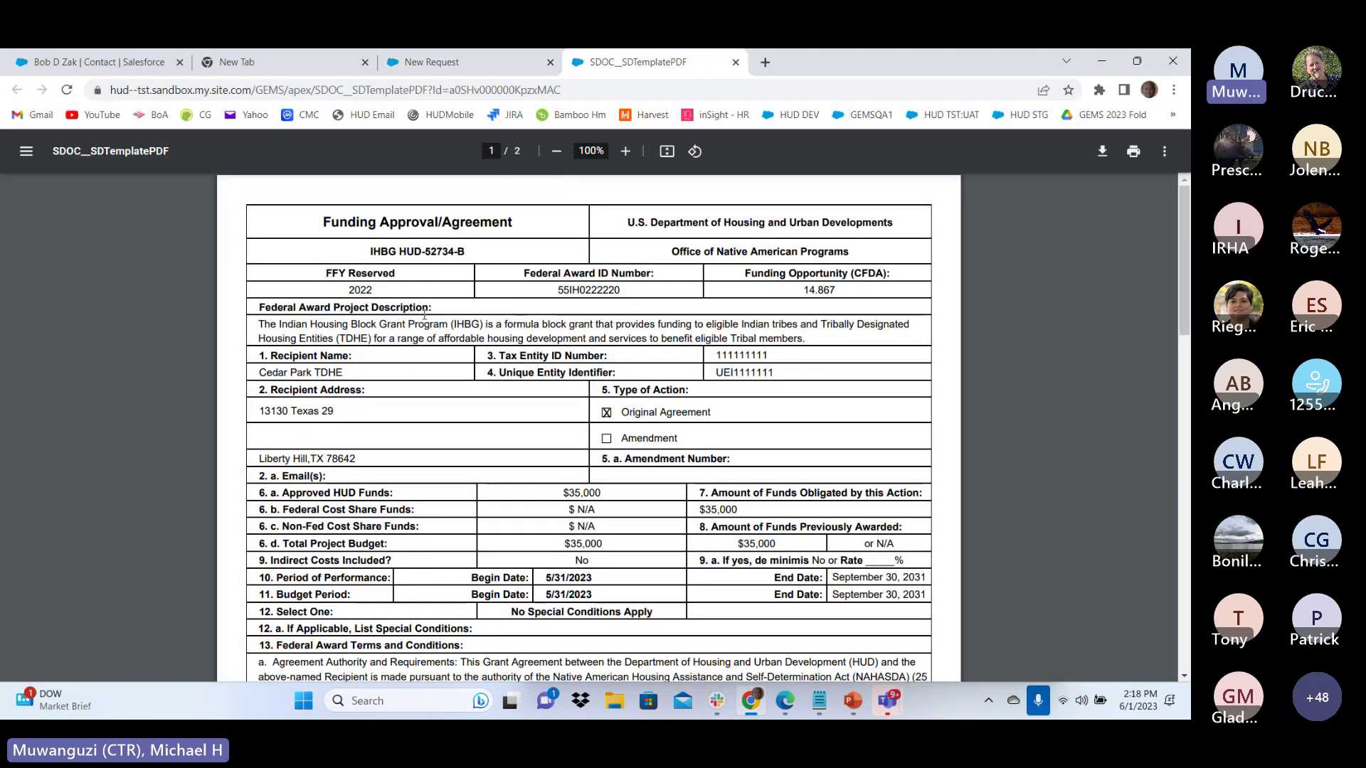
{"action": "scroll", "coordinate": [656, 360], "scroll_direction": "down", "scroll_amount": 20}
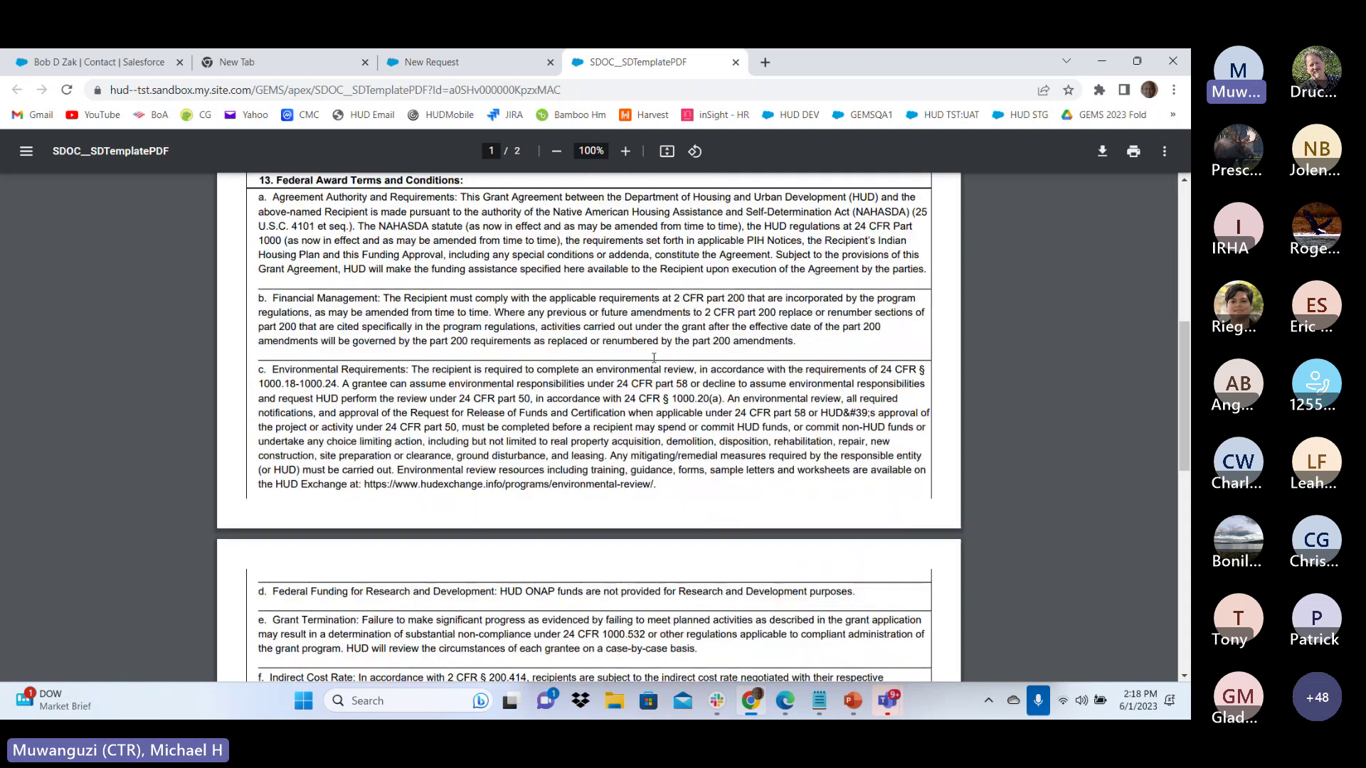
{"action": "scroll", "coordinate": [654, 358], "scroll_direction": "up", "scroll_amount": 3}
{"action": "scroll", "coordinate": [498, 427], "scroll_direction": "down", "scroll_amount": 2}
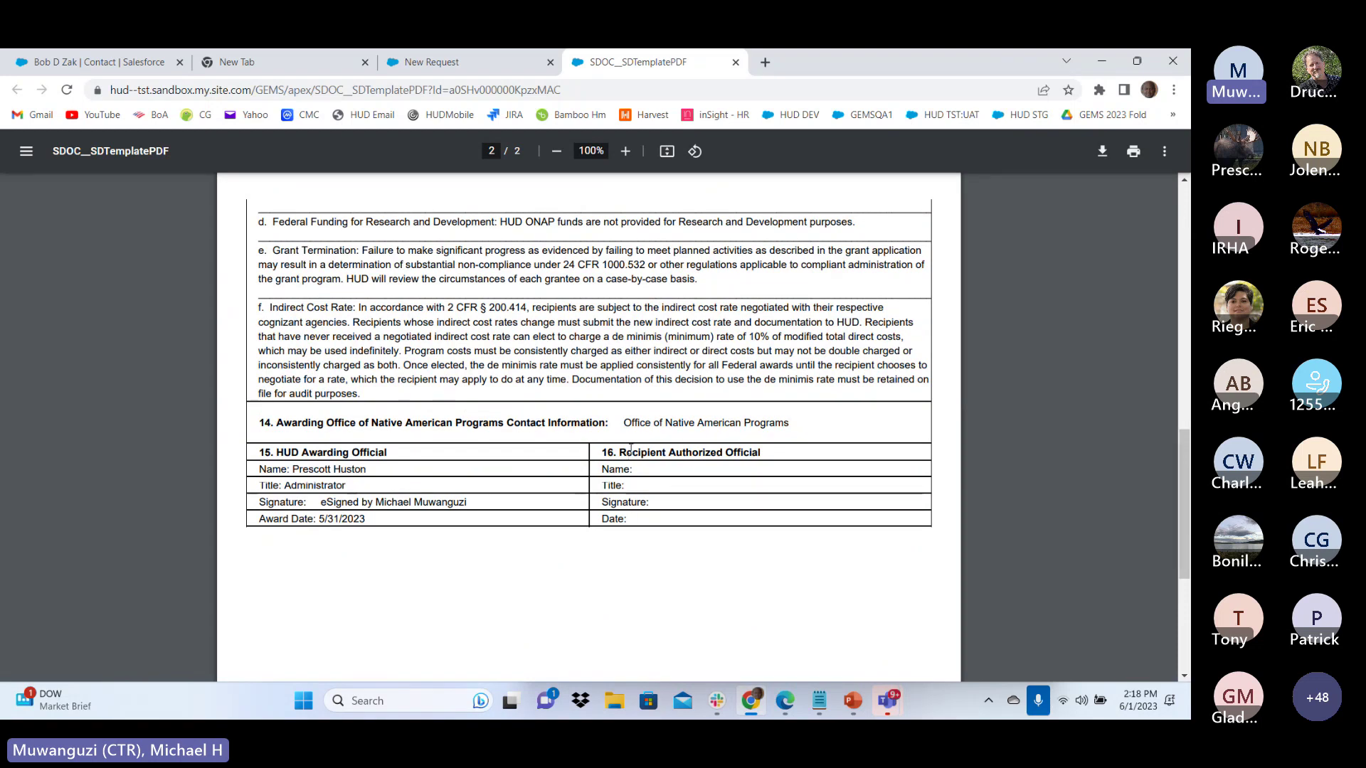
{"action": "scroll", "coordinate": [694, 451], "scroll_direction": "up", "scroll_amount": 8}
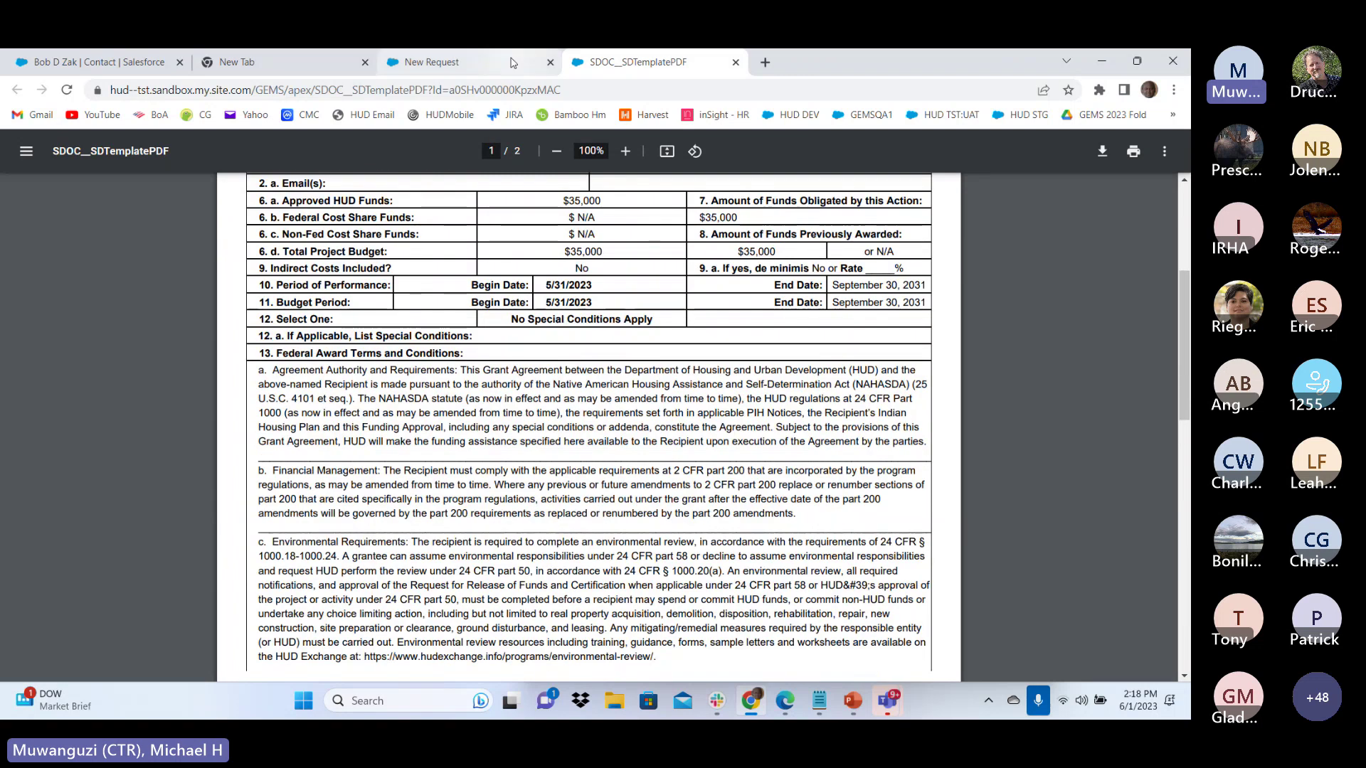
{"action": "left_click", "coordinate": [514, 62]}
Read the IHBG Award Letter and close the PDF tabs
{"action": "left_click", "coordinate": [107, 302]}
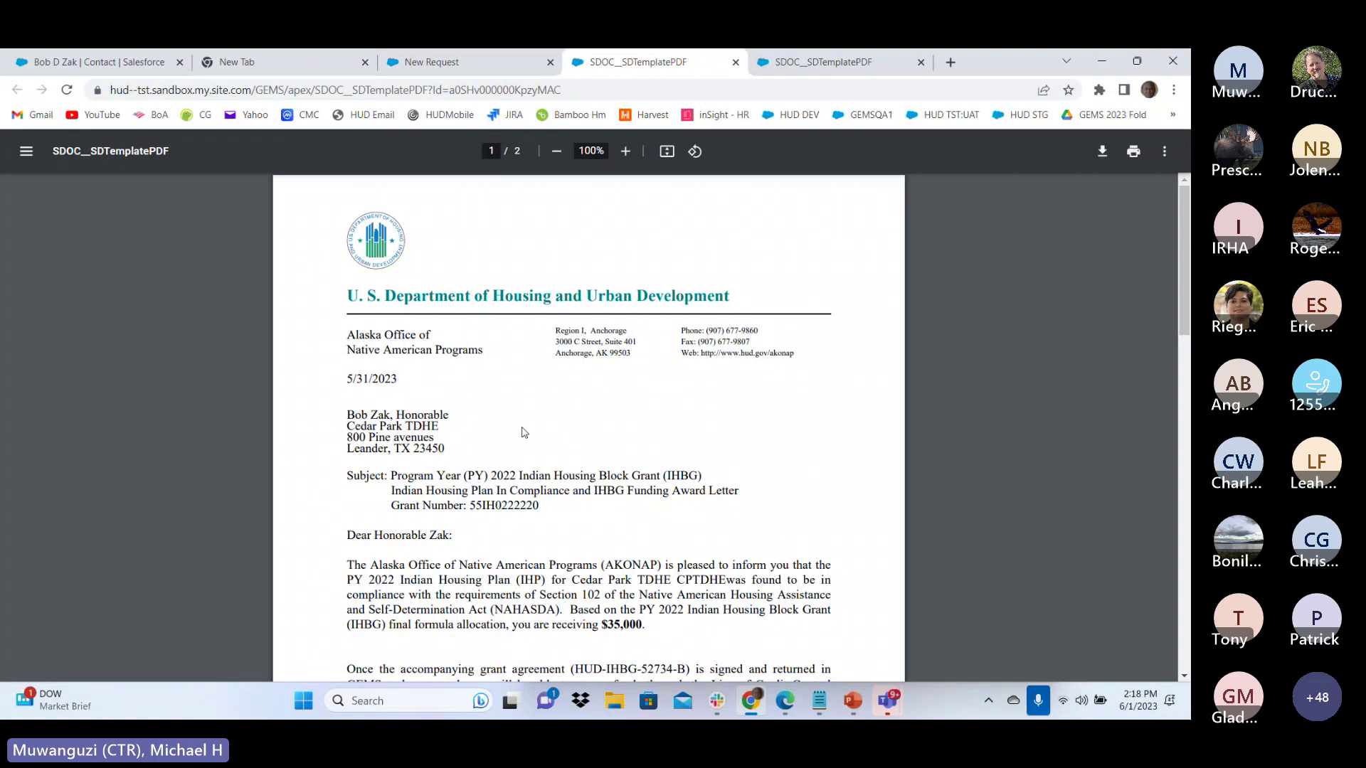
{"action": "scroll", "coordinate": [412, 356], "scroll_direction": "down", "scroll_amount": 15}
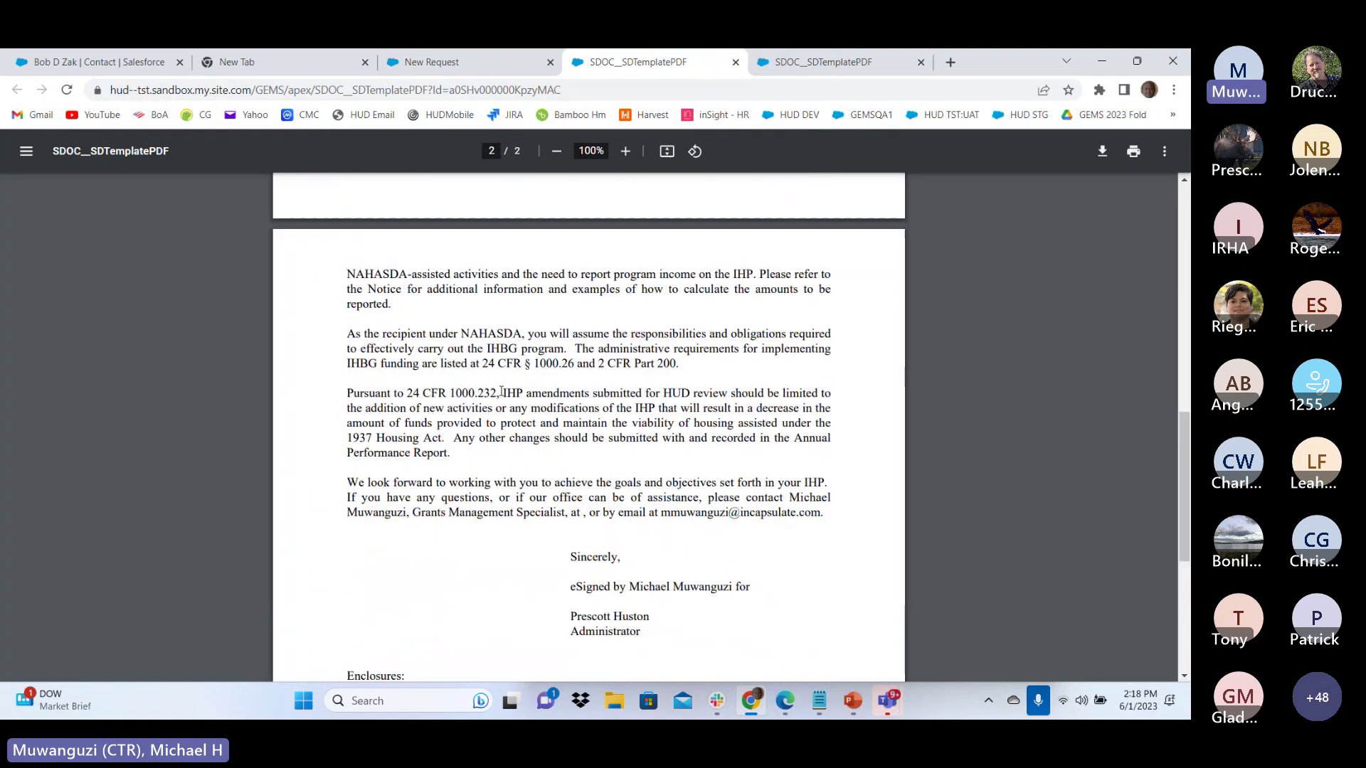
{"action": "scroll", "coordinate": [612, 404], "scroll_direction": "up", "scroll_amount": 5}
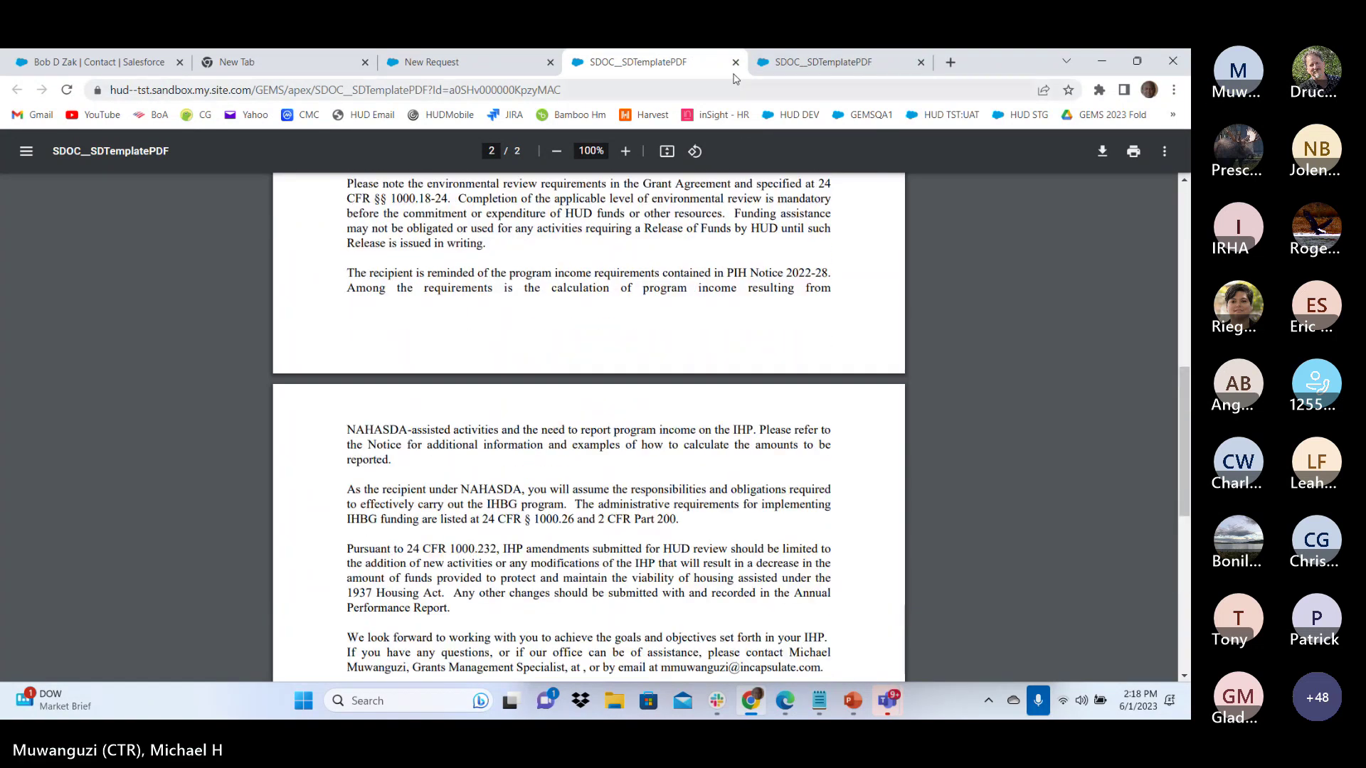
{"action": "left_click", "coordinate": [735, 62]}
{"action": "left_click", "coordinate": [736, 62]}
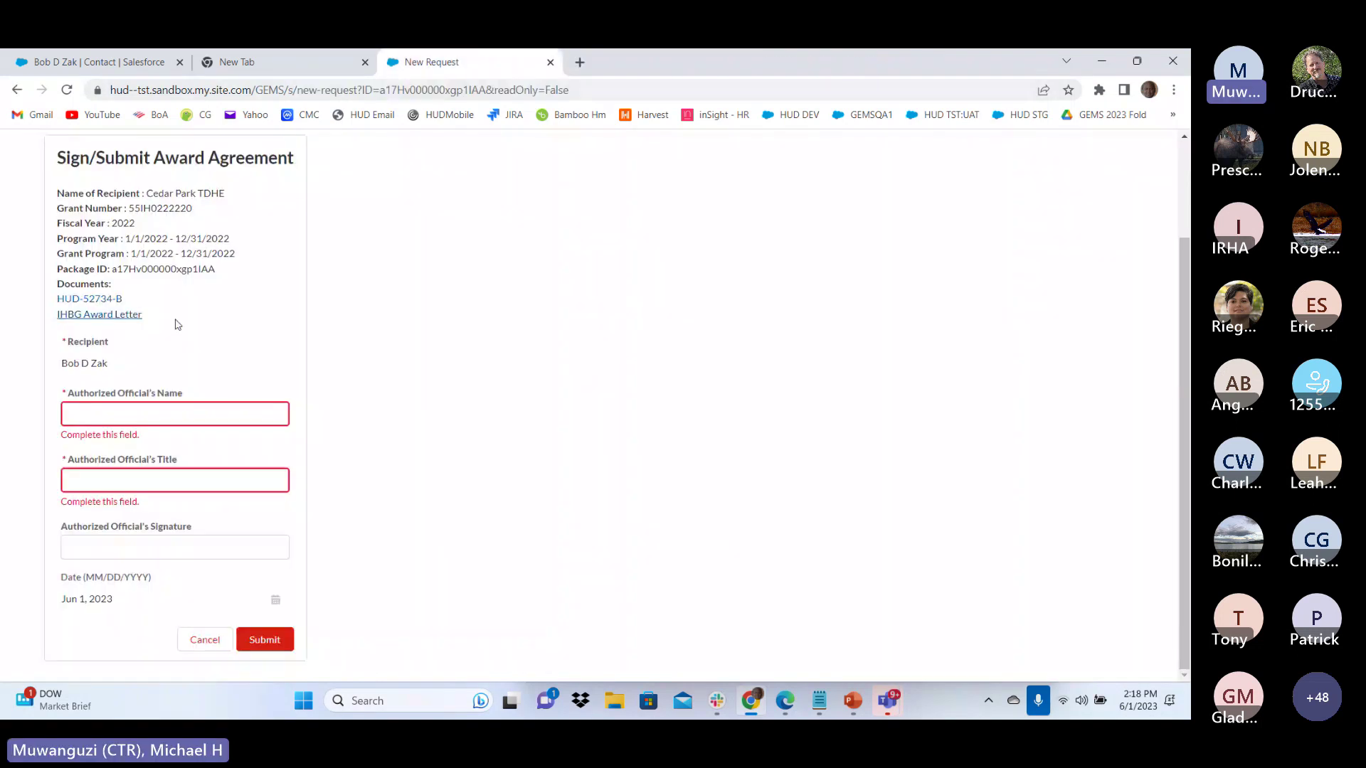
Enter the authorized official's name and title Chief, then submit the award agreement
{"action": "left_click", "coordinate": [113, 415]}
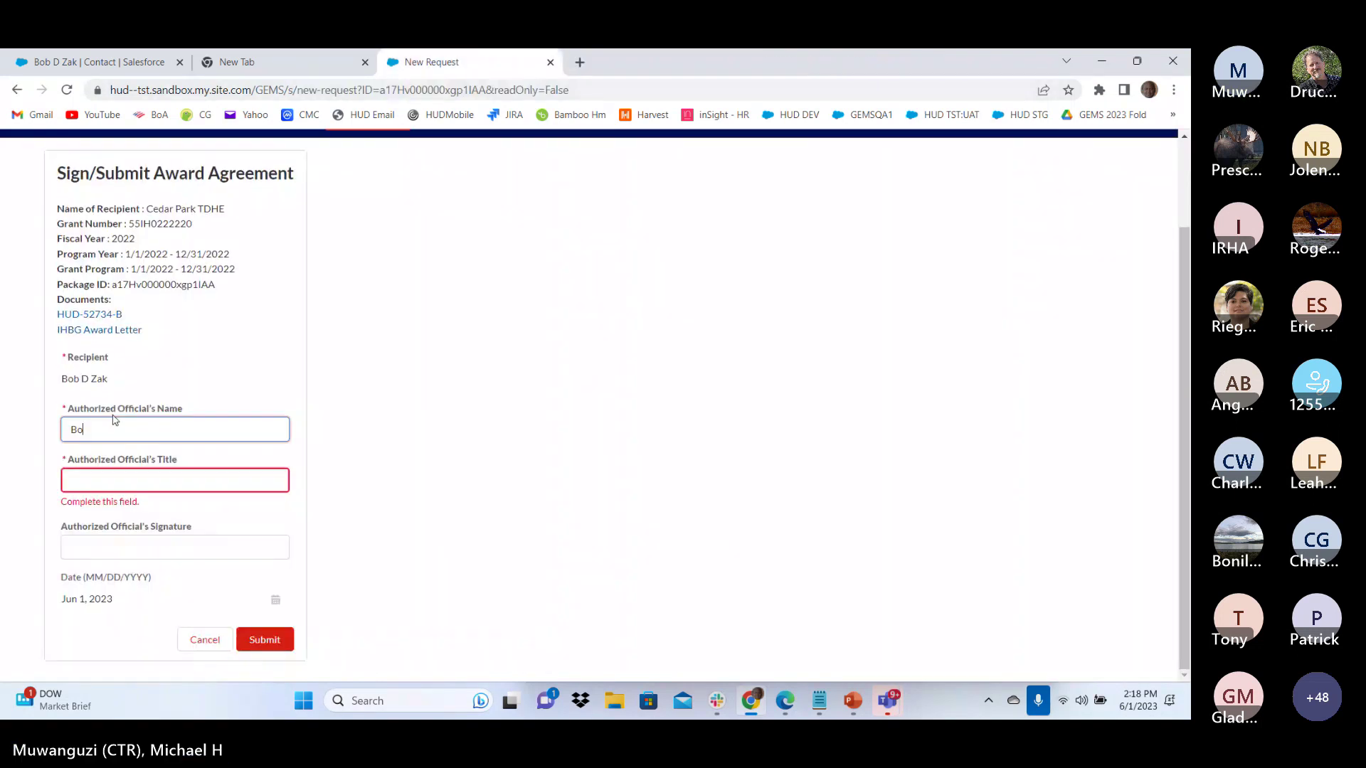
{"action": "key", "text": "Tab"}
{"action": "type", "text": "Ch"}
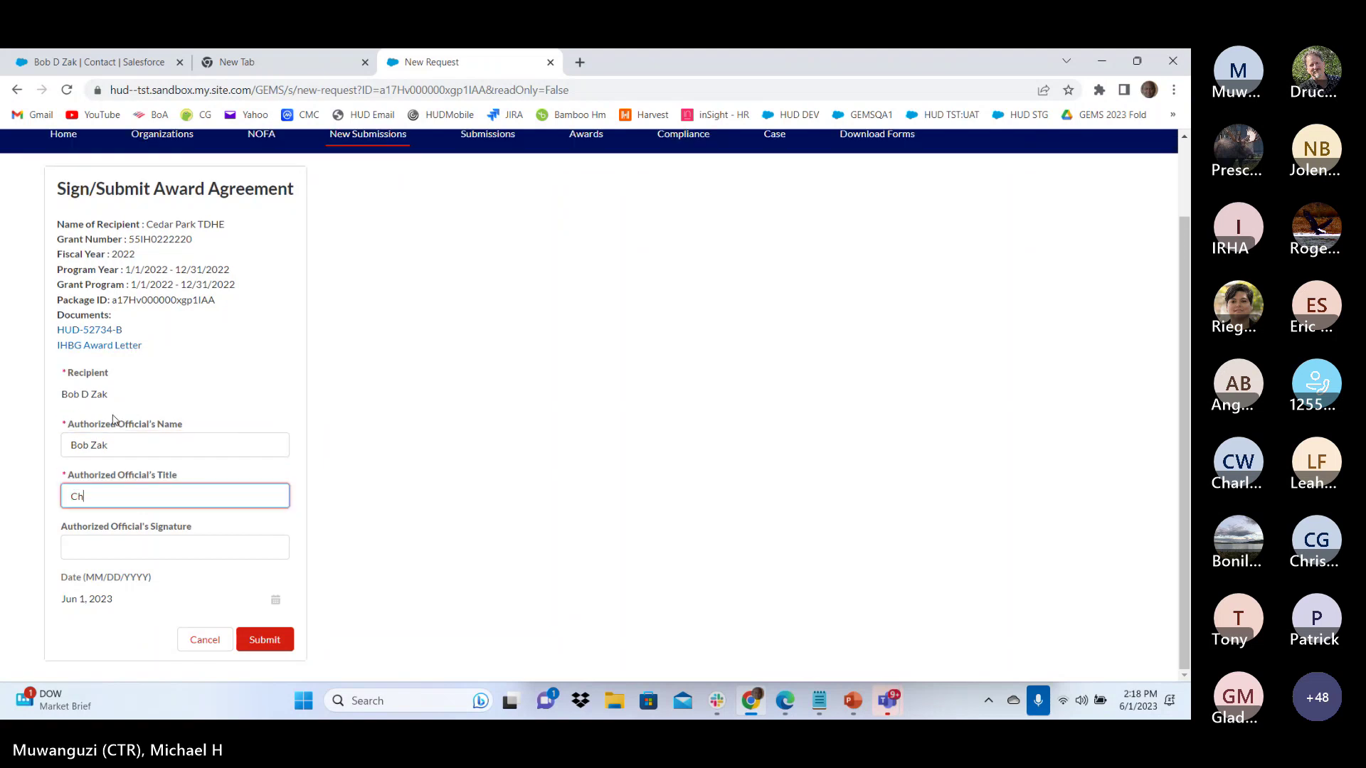
{"action": "type", "text": "ief"}
{"action": "key", "text": "Tab"}
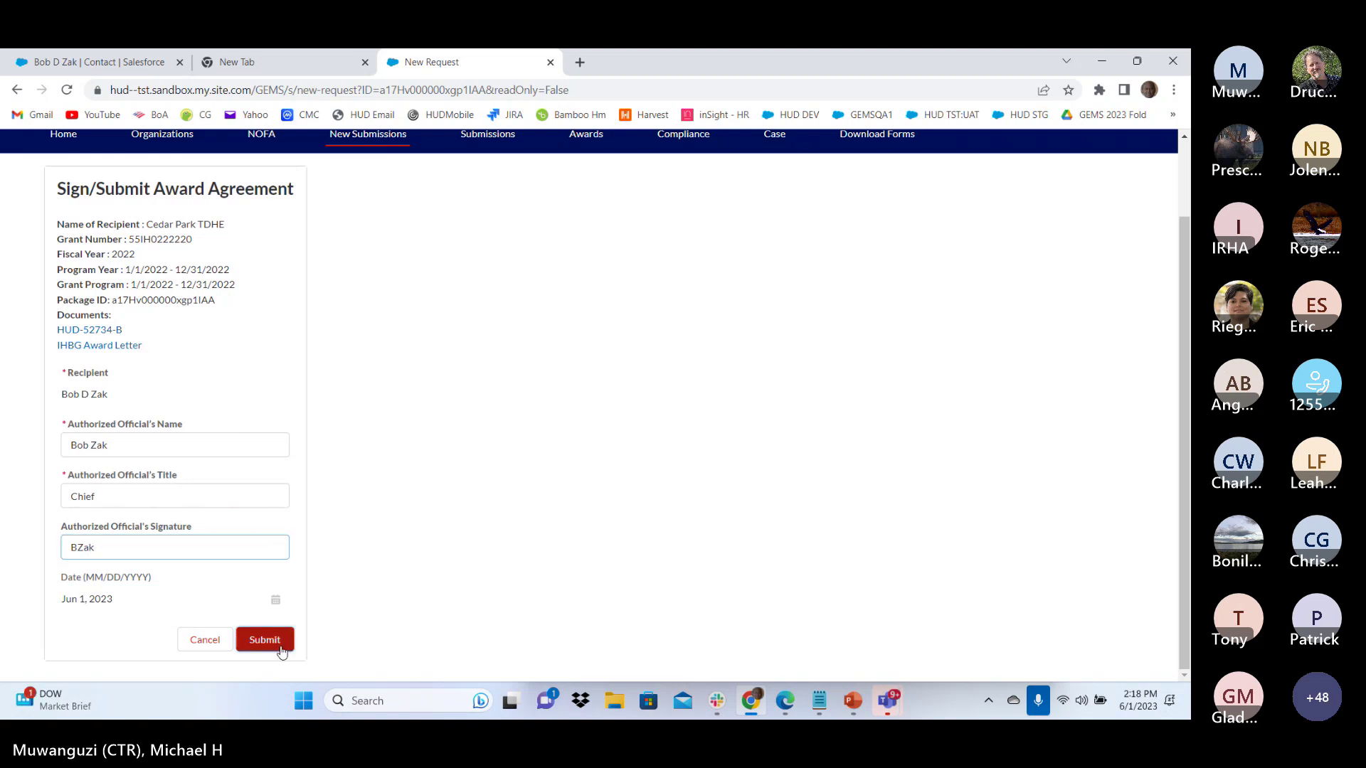
{"action": "left_click", "coordinate": [265, 640]}
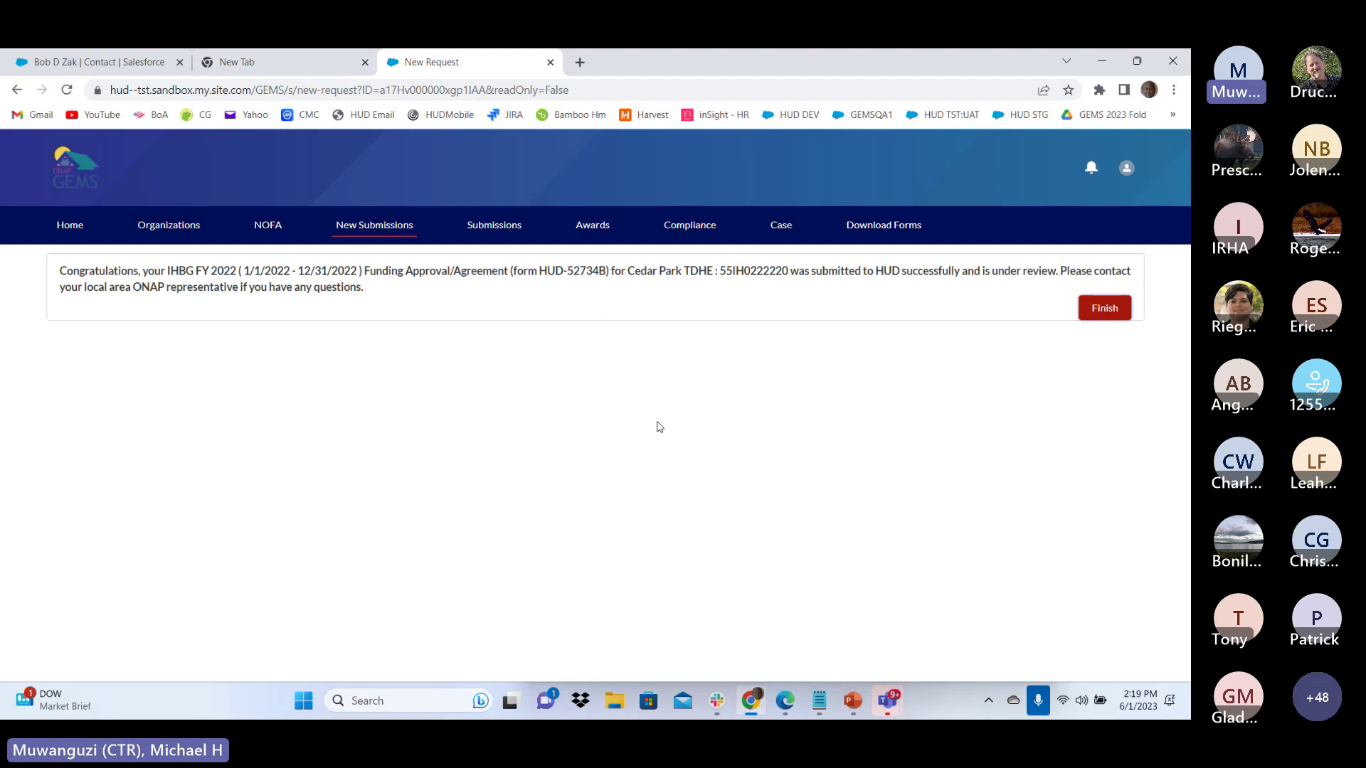
Refresh the Grantee Awards list and check PK-000080's Generated Documents before returning
{"action": "left_click", "coordinate": [597, 226]}
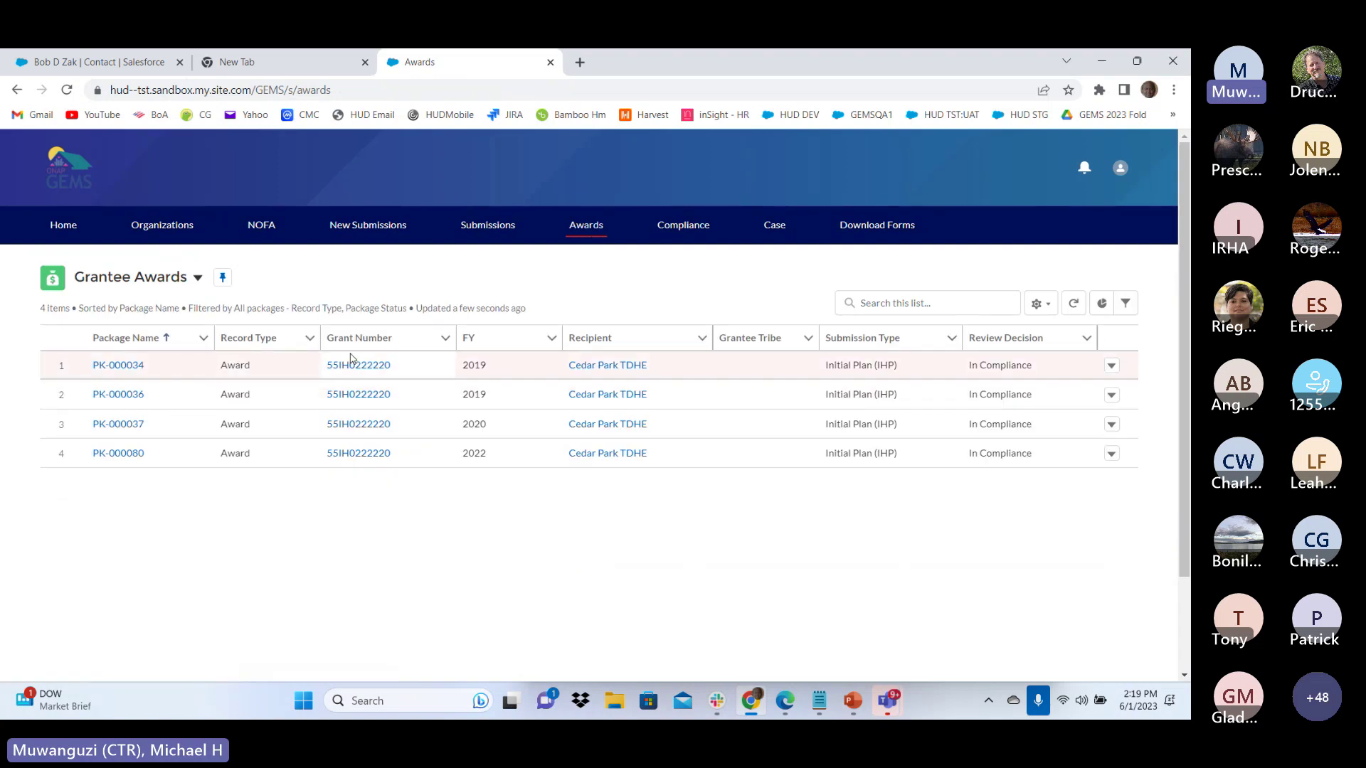
{"action": "left_click", "coordinate": [67, 93]}
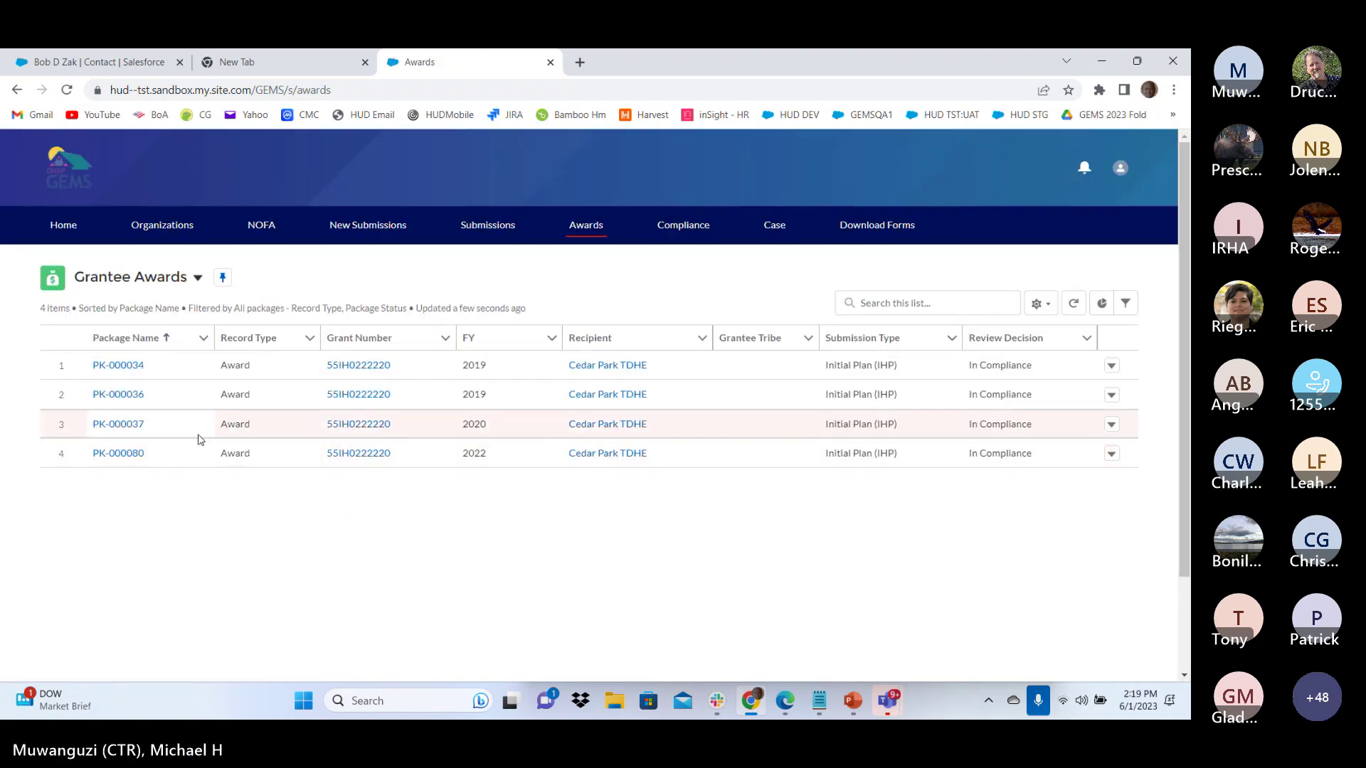
{"action": "scroll", "coordinate": [184, 436], "scroll_direction": "down", "scroll_amount": 1}
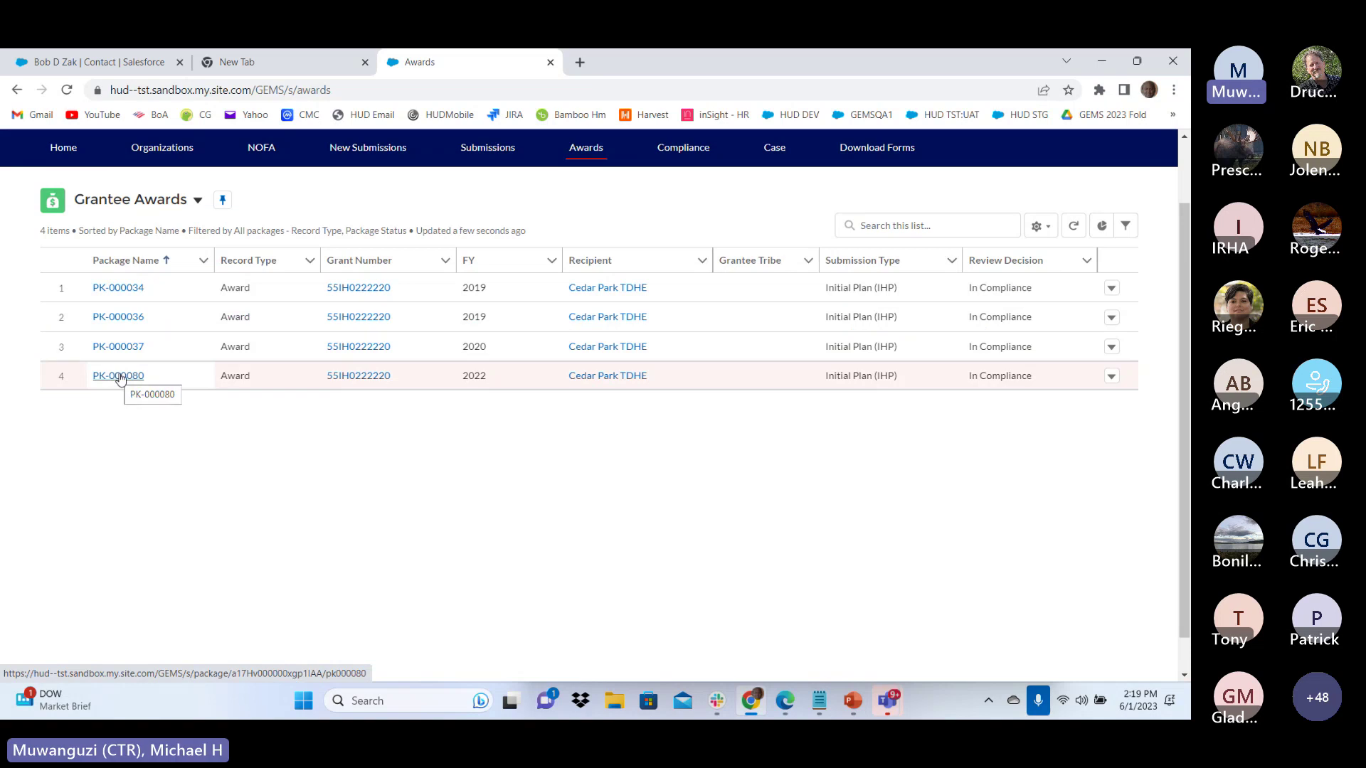
{"action": "left_click", "coordinate": [121, 377]}
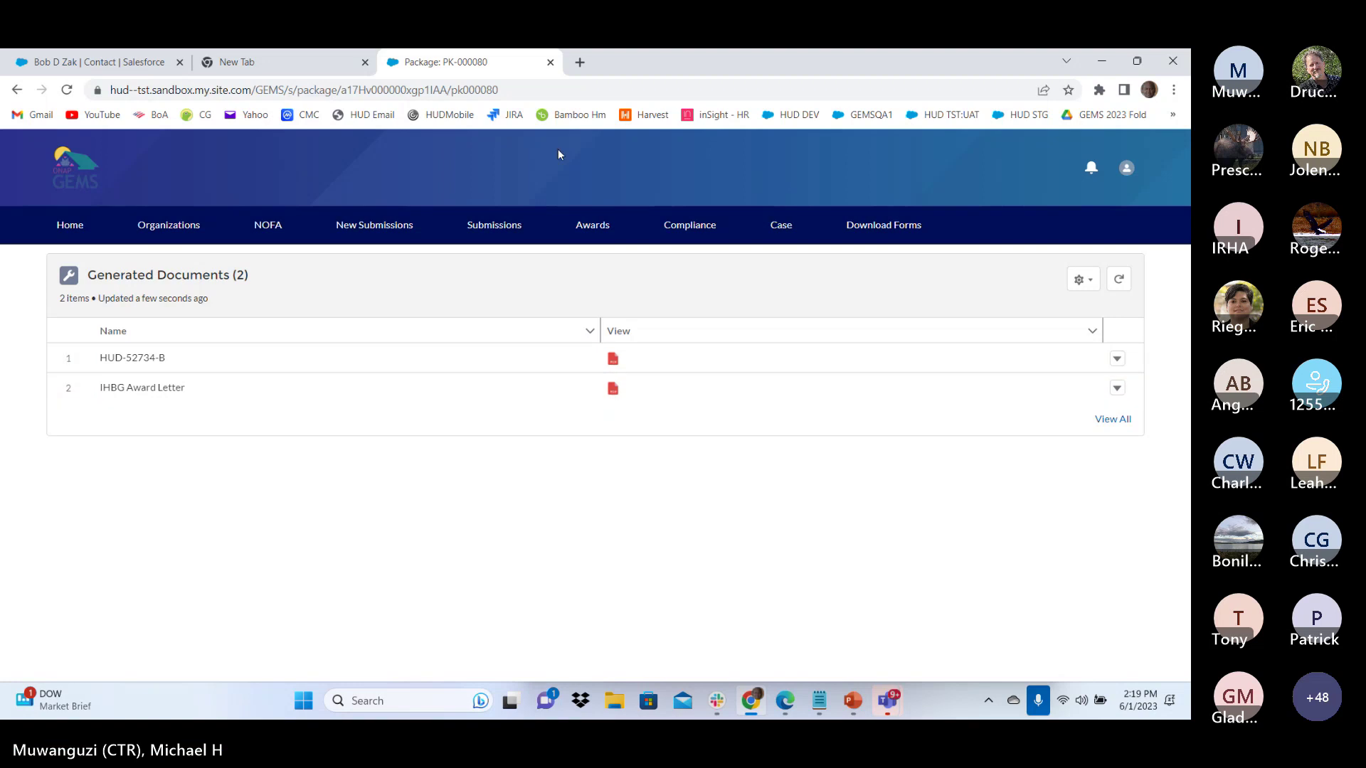
{"action": "left_click", "coordinate": [593, 228]}
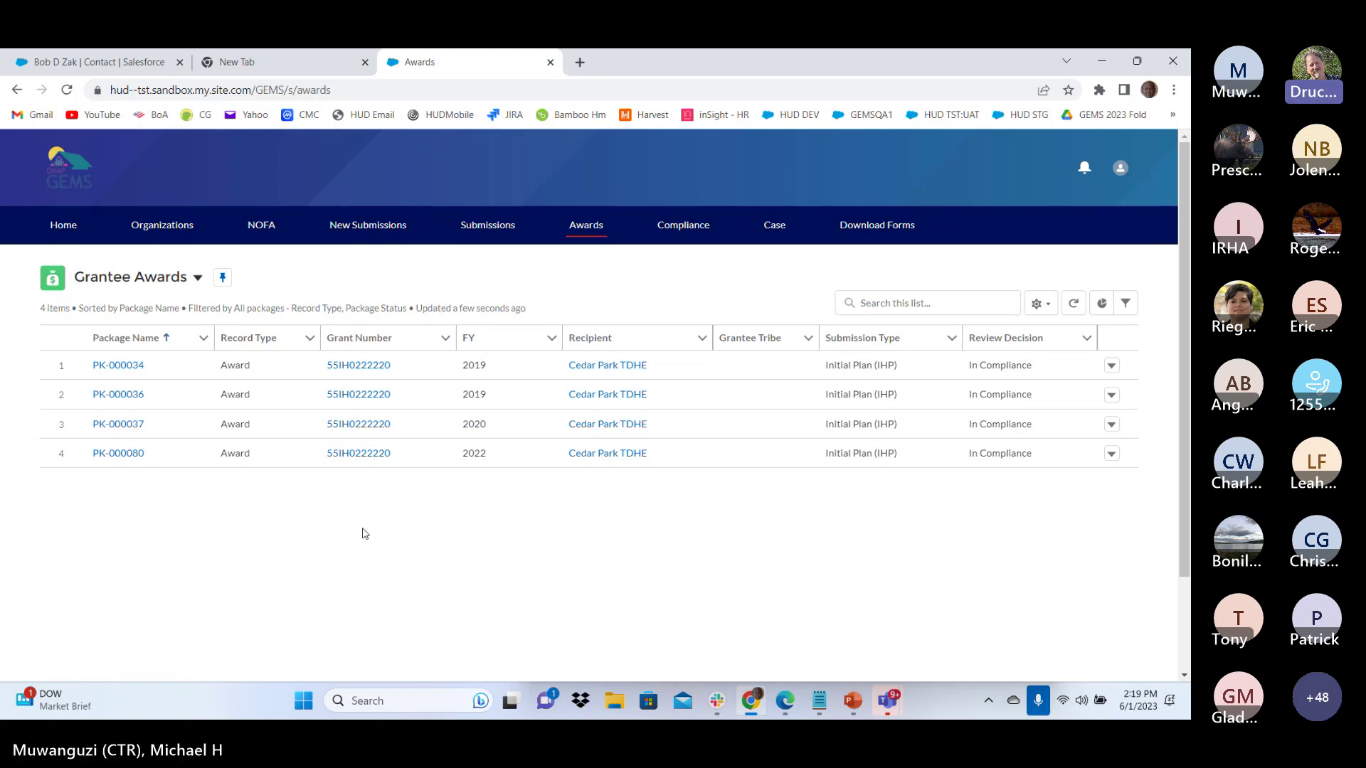
Return to the Home dashboard and look at the Submission Display Type filter choices
{"action": "left_click", "coordinate": [63, 228]}
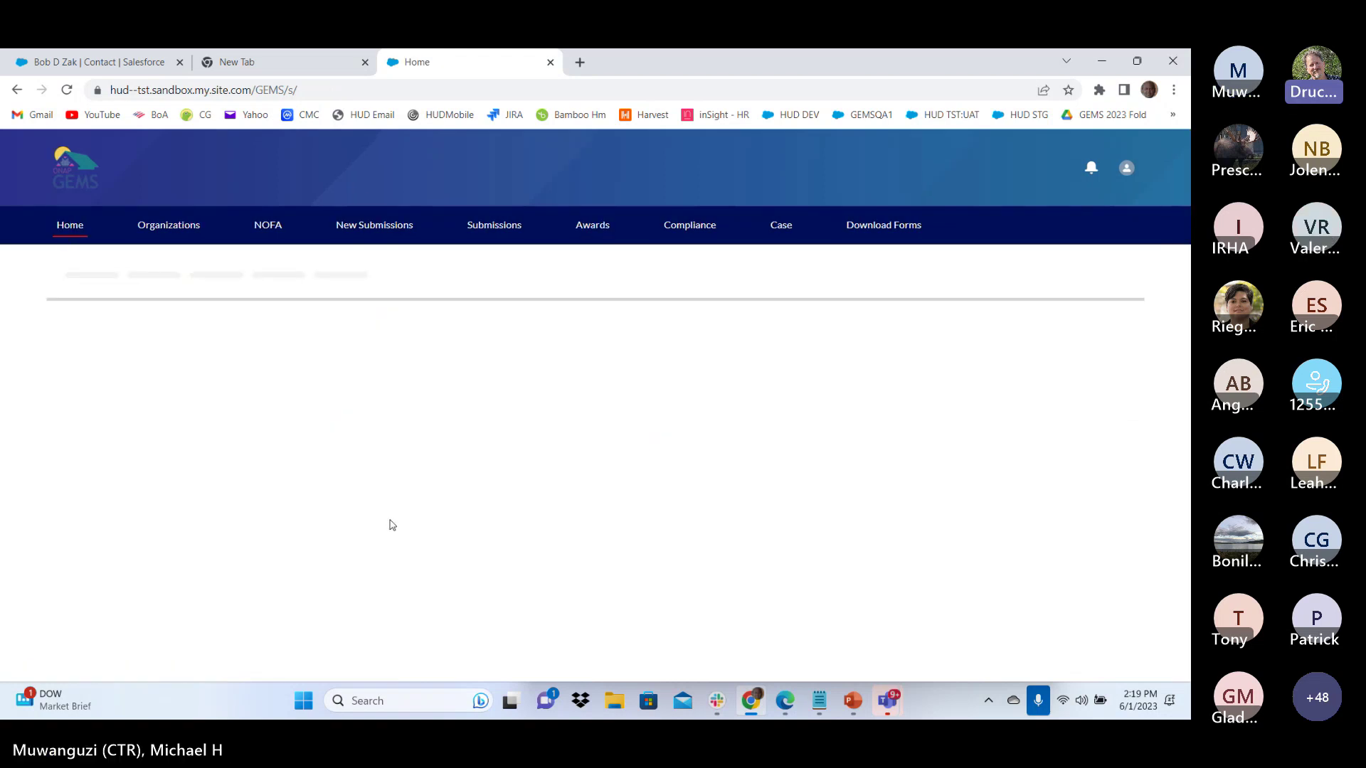
{"action": "scroll", "coordinate": [399, 523], "scroll_direction": "down", "scroll_amount": 6}
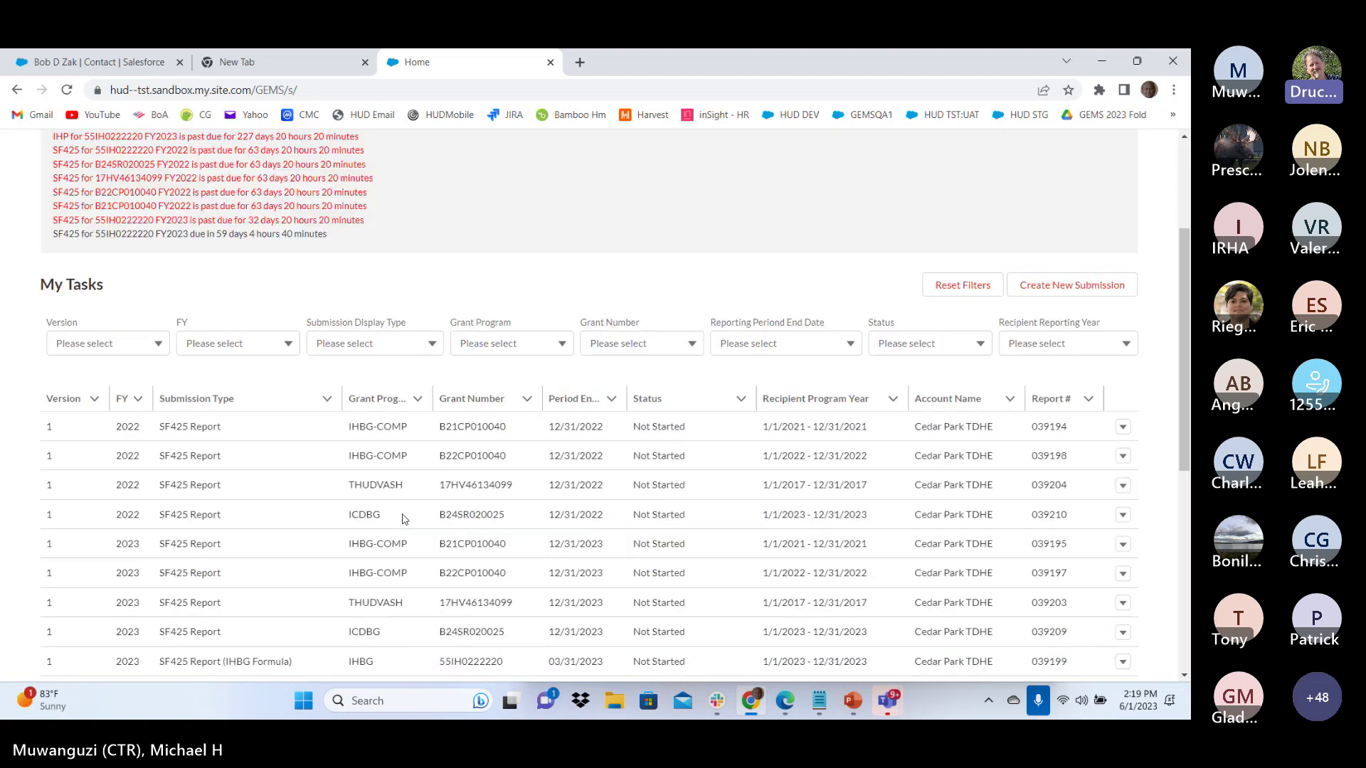
{"action": "scroll", "coordinate": [402, 517], "scroll_direction": "down", "scroll_amount": 3}
{"action": "scroll", "coordinate": [392, 516], "scroll_direction": "up", "scroll_amount": 10}
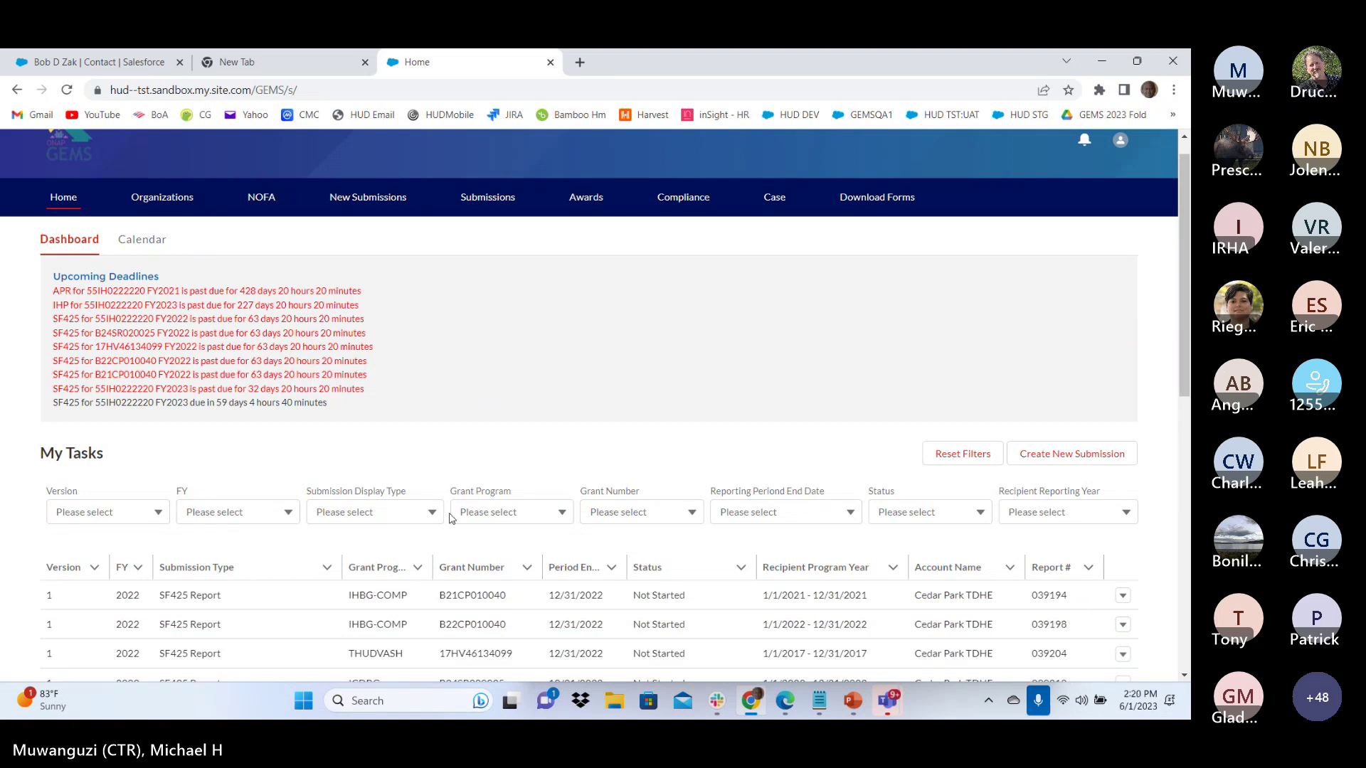
{"action": "left_click", "coordinate": [394, 514]}
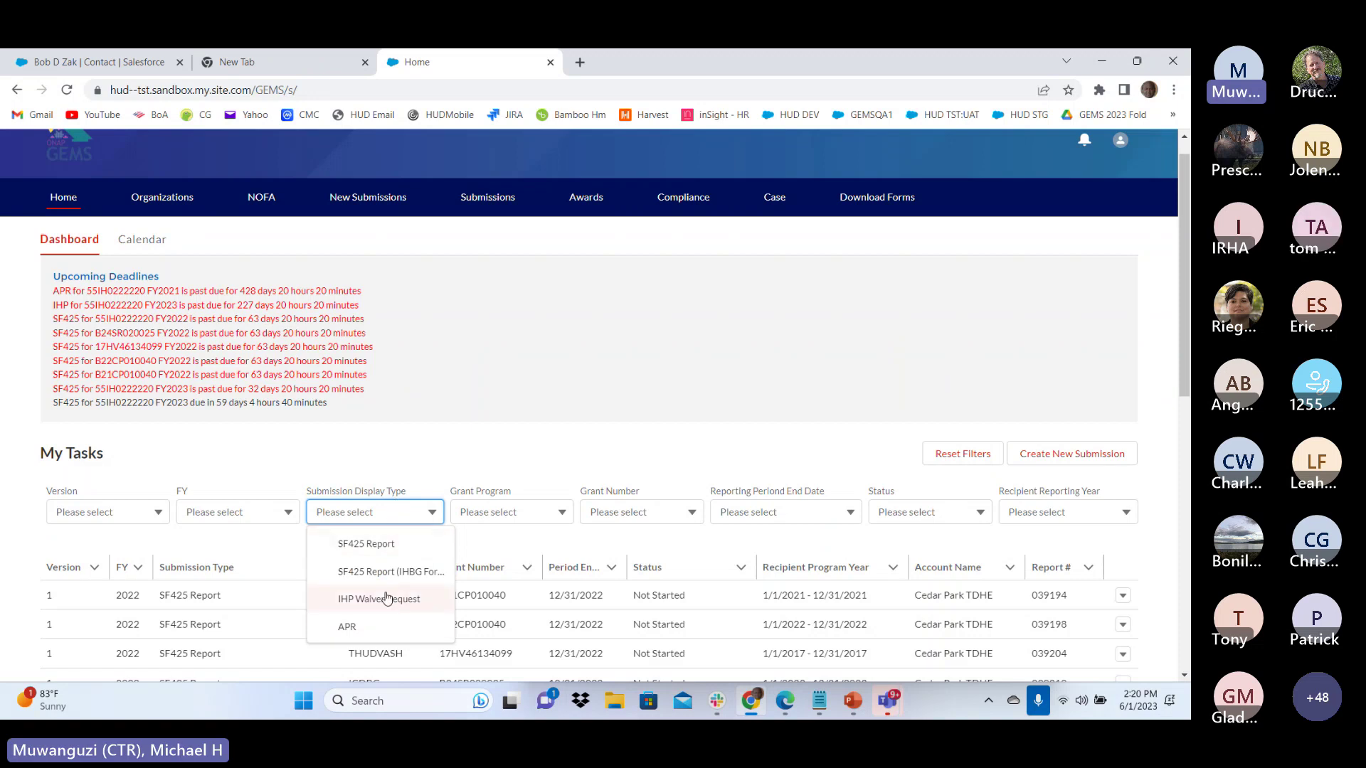
{"action": "left_click", "coordinate": [400, 450]}
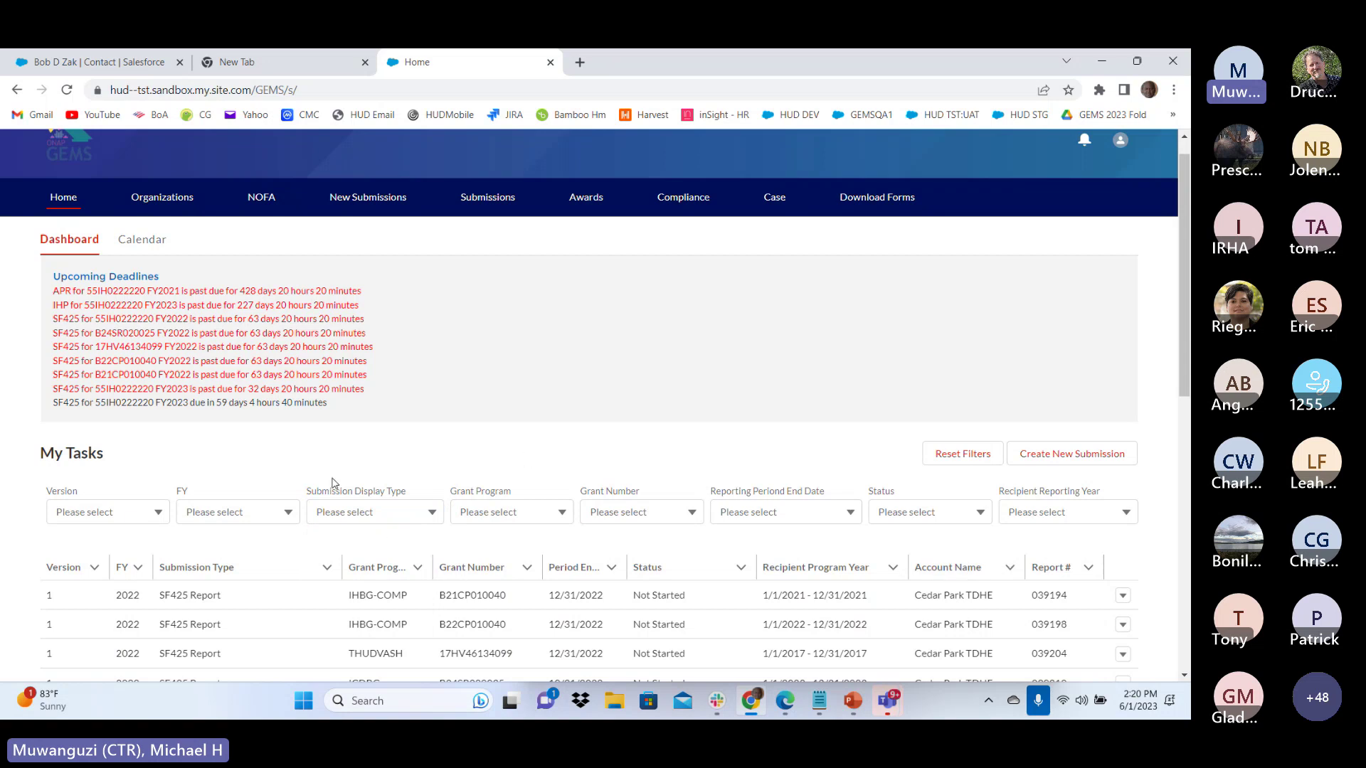
Filter My Tasks to fiscal year 2024, then 2022, then reset the filters
{"action": "left_click", "coordinate": [282, 513]}
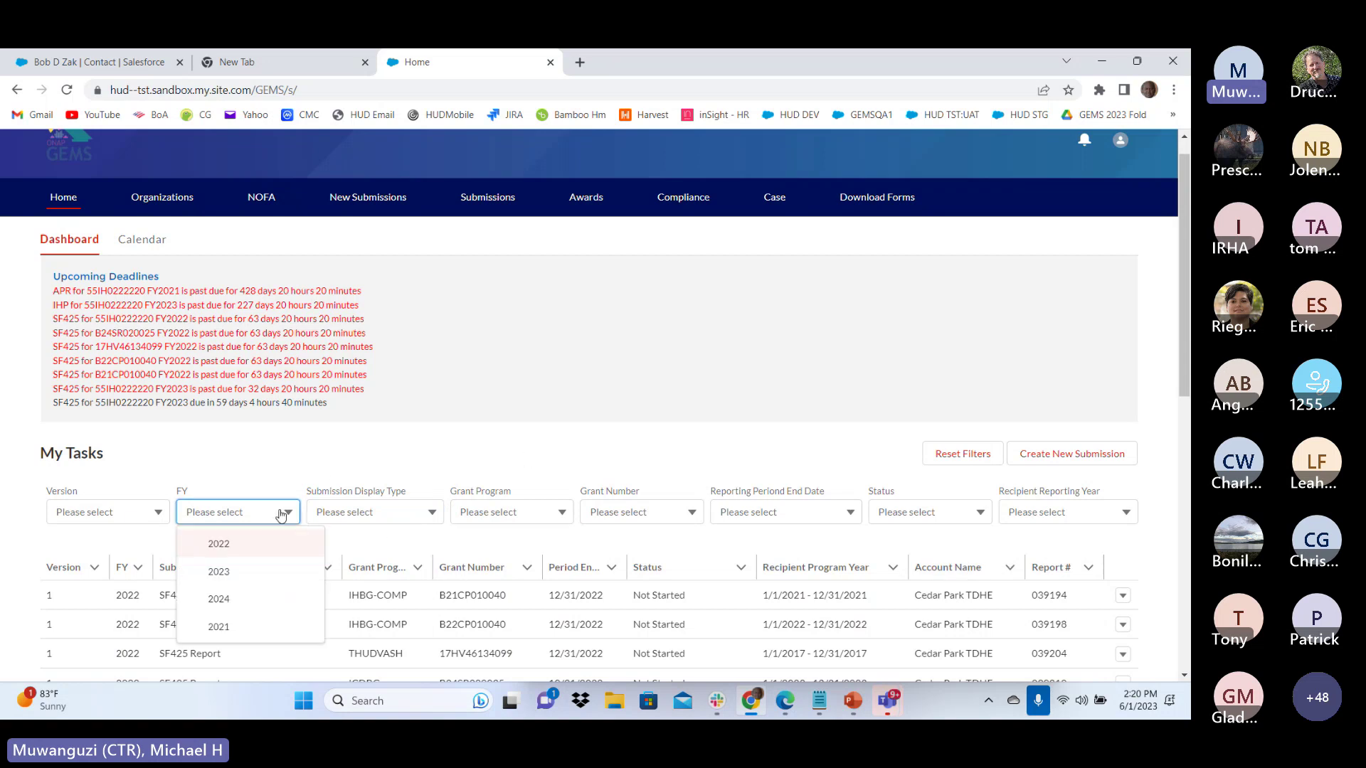
{"action": "scroll", "coordinate": [227, 531], "scroll_direction": "down", "scroll_amount": 5}
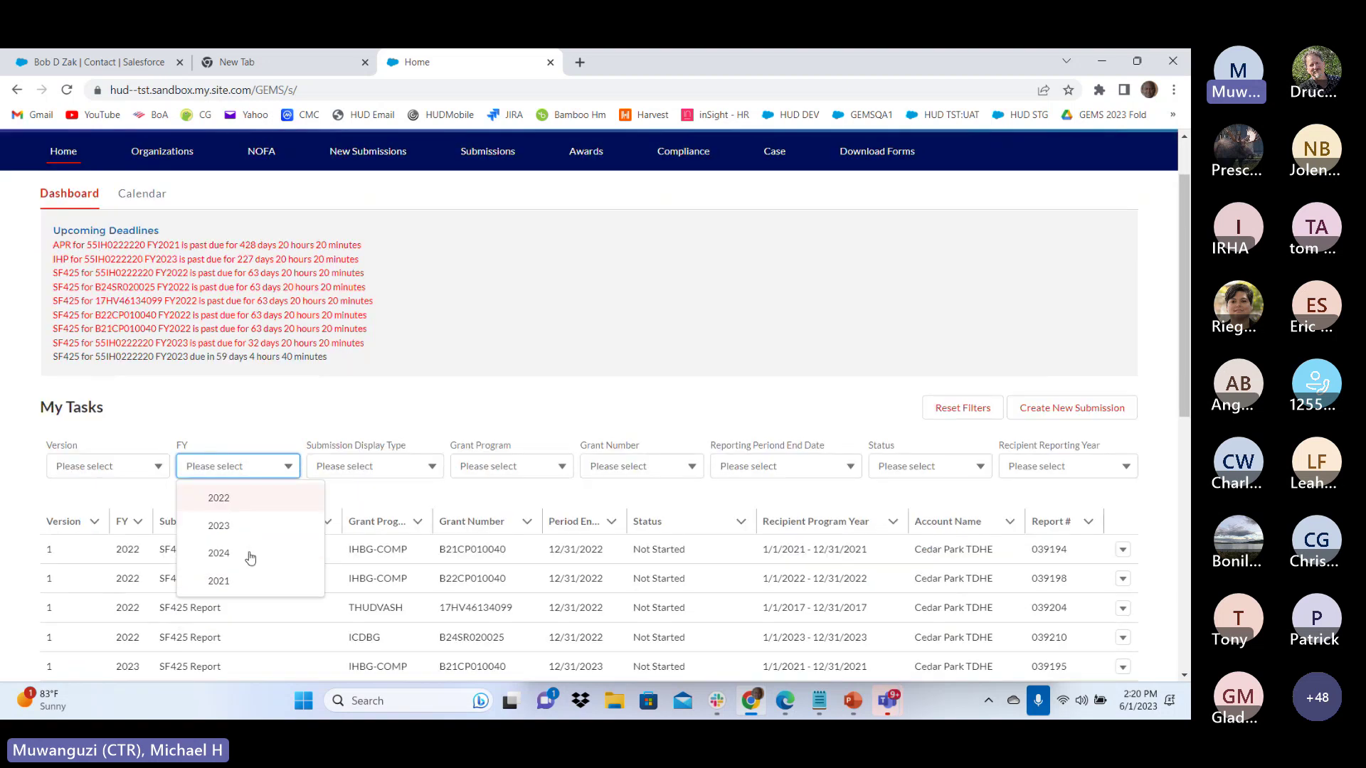
{"action": "scroll", "coordinate": [256, 533], "scroll_direction": "up", "scroll_amount": 3}
{"action": "scroll", "coordinate": [252, 490], "scroll_direction": "up", "scroll_amount": 1}
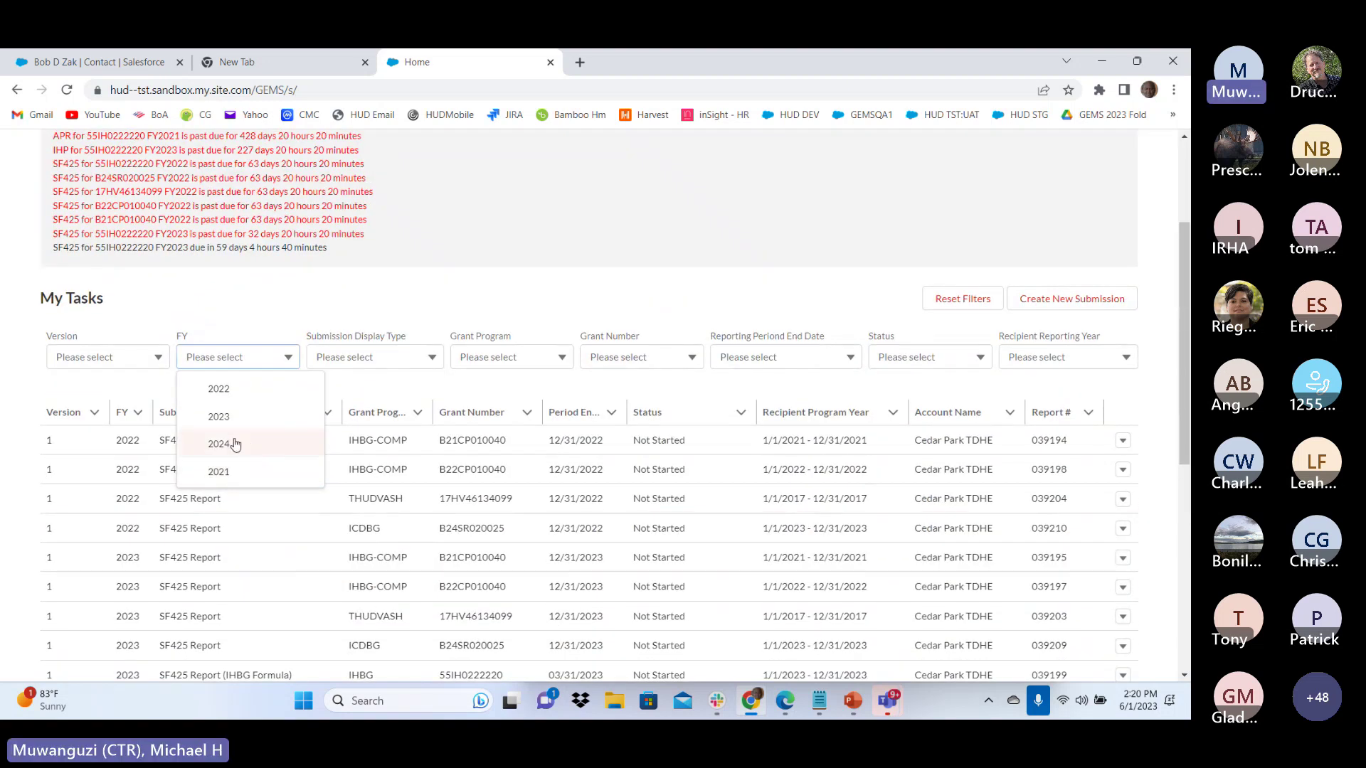
{"action": "left_click", "coordinate": [235, 444]}
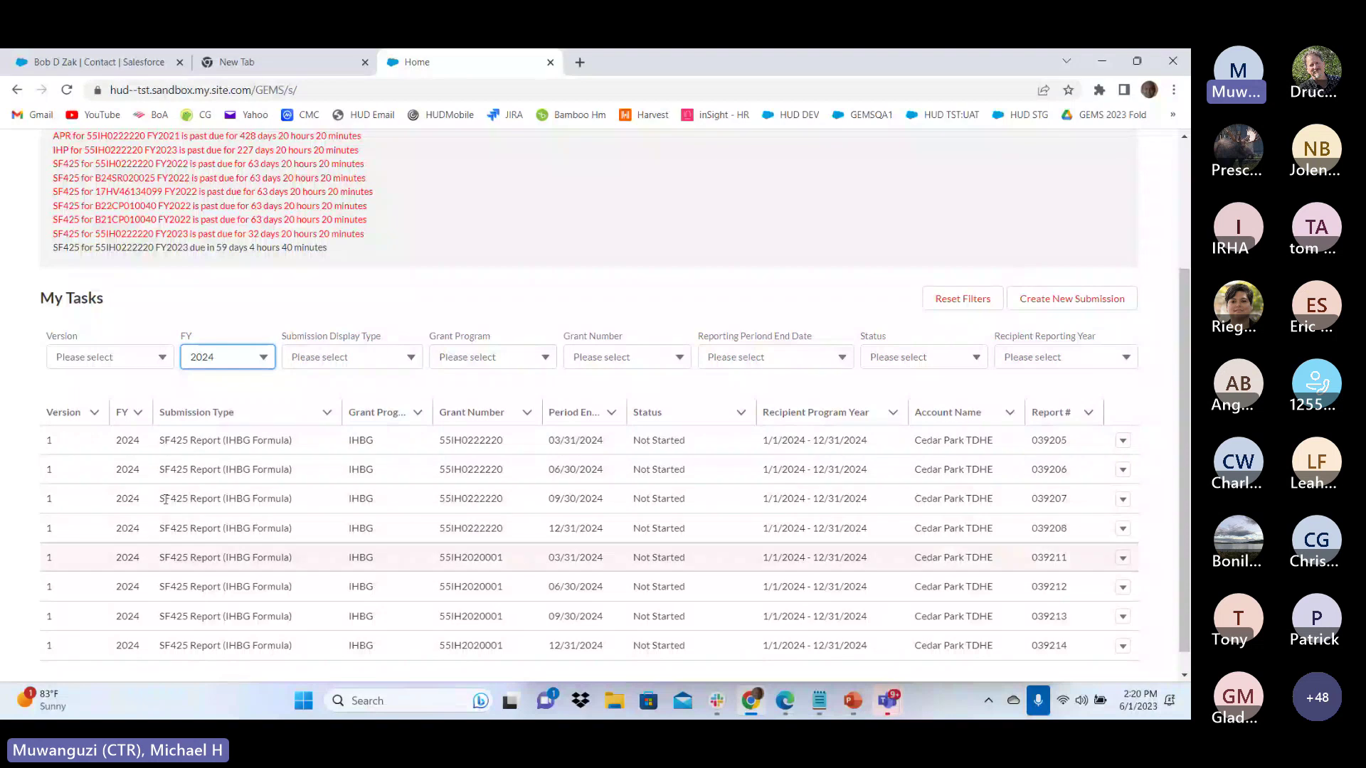
{"action": "scroll", "coordinate": [202, 548], "scroll_direction": "down", "scroll_amount": 1}
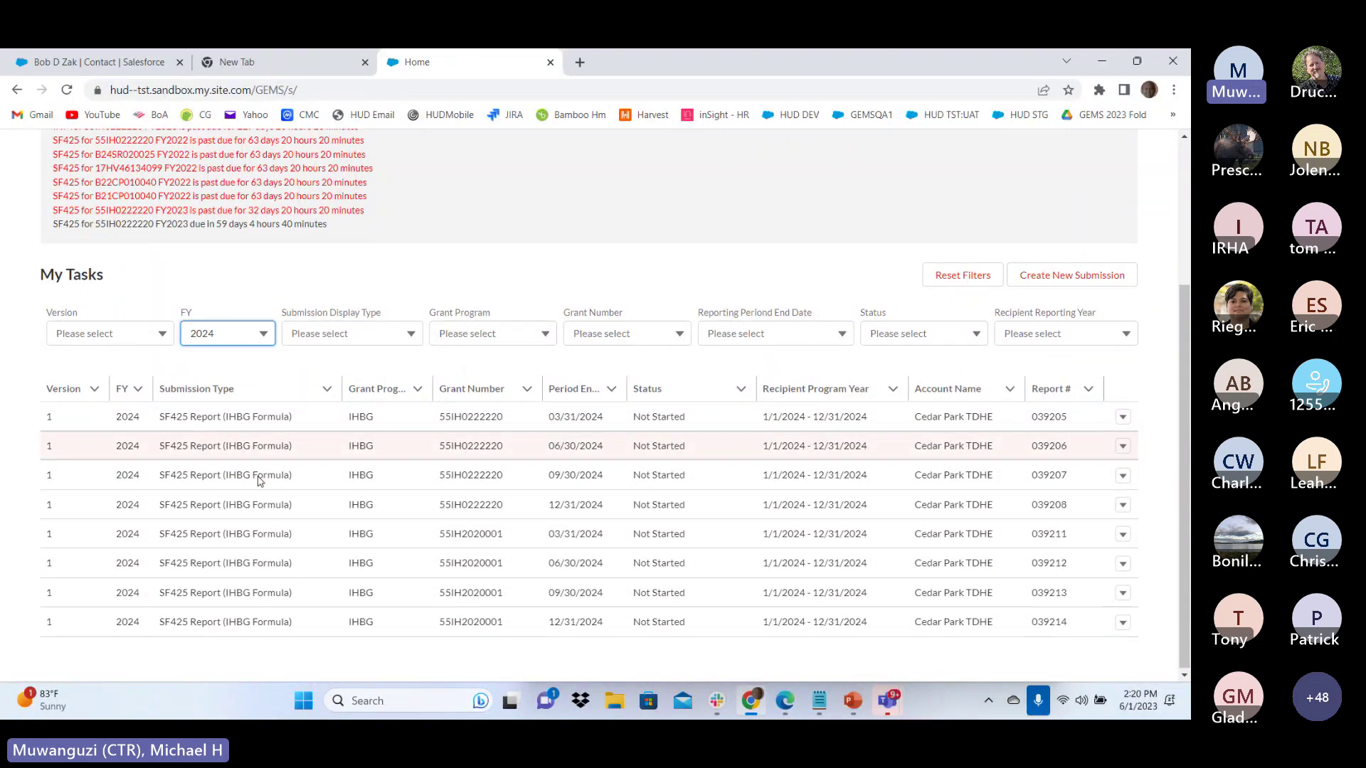
{"action": "left_click", "coordinate": [255, 332]}
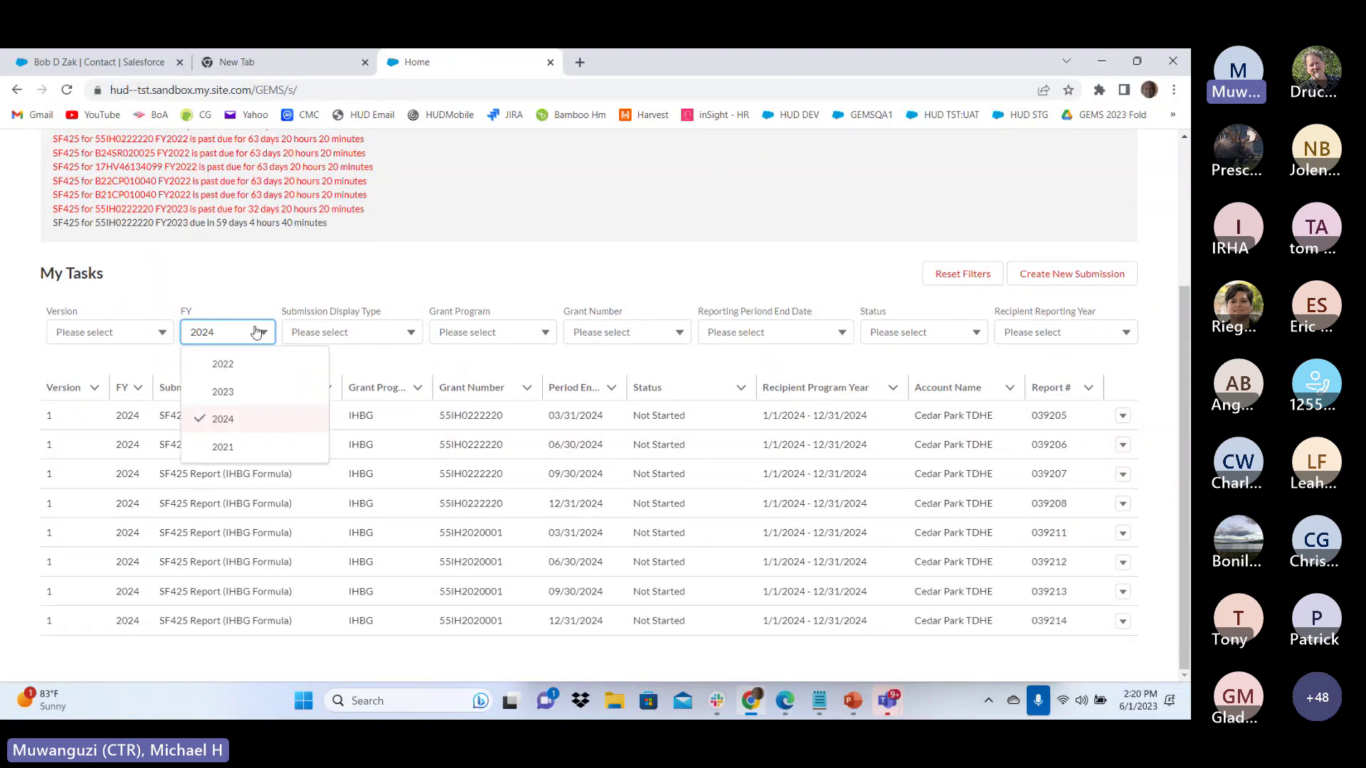
{"action": "left_click", "coordinate": [233, 368]}
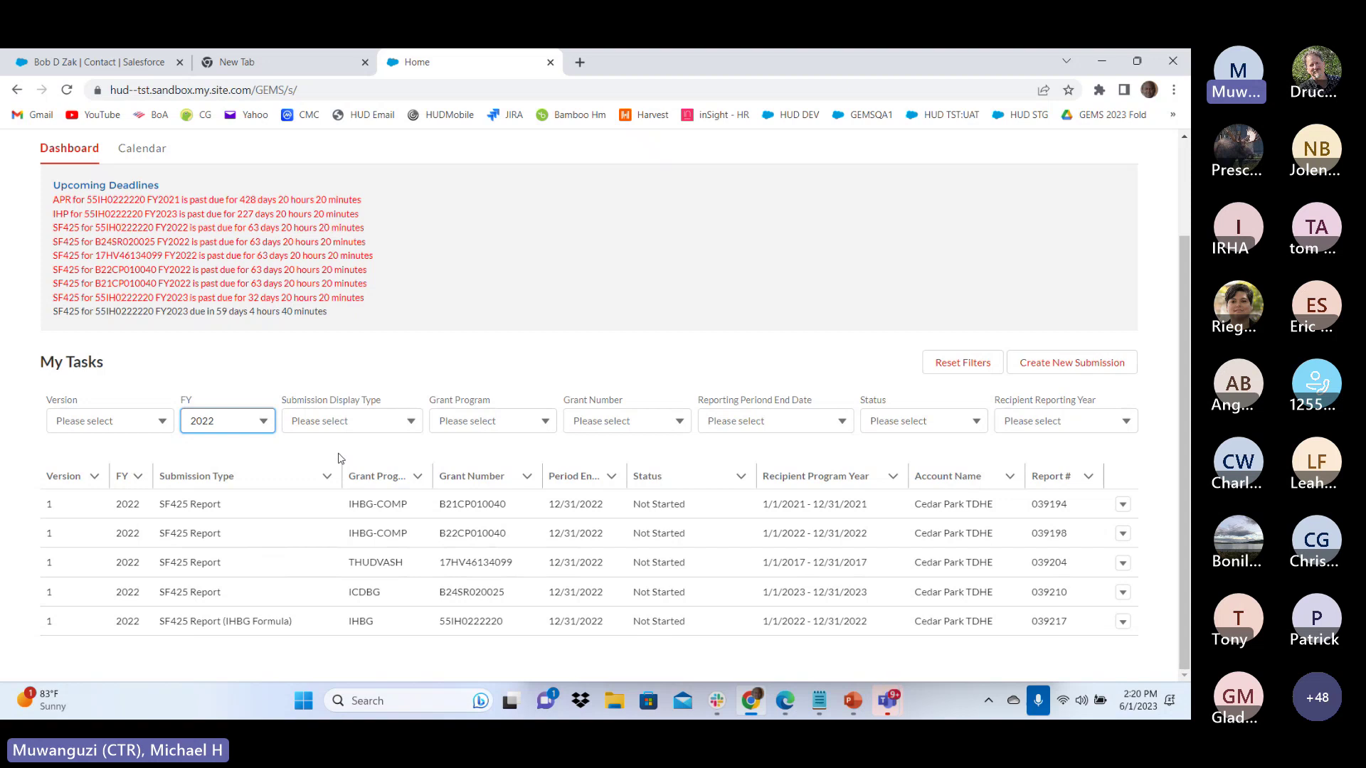
{"action": "left_click", "coordinate": [261, 422]}
{"action": "left_click", "coordinate": [241, 454]}
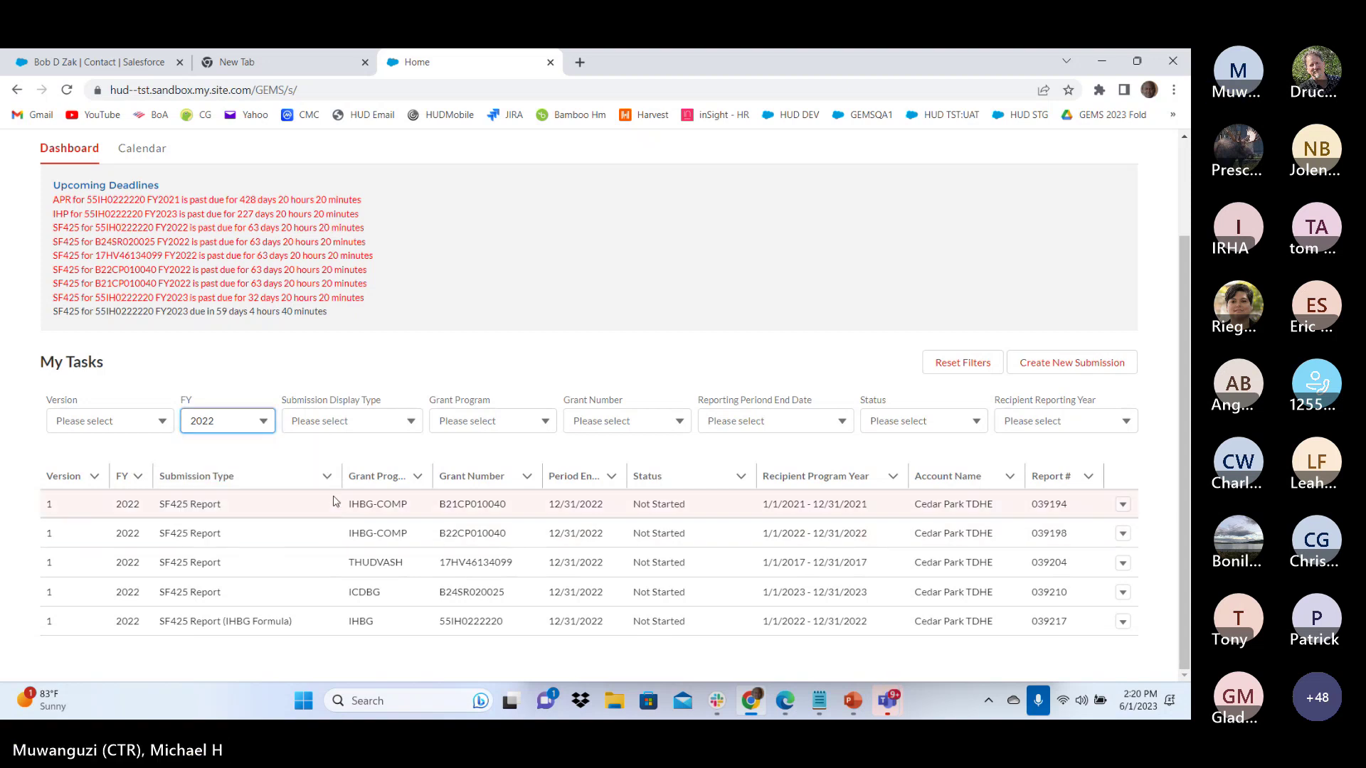
{"action": "left_click", "coordinate": [960, 363]}
Filter My Tasks to APR submissions only, then reset the filters
{"action": "scroll", "coordinate": [427, 491], "scroll_direction": "down", "scroll_amount": 10}
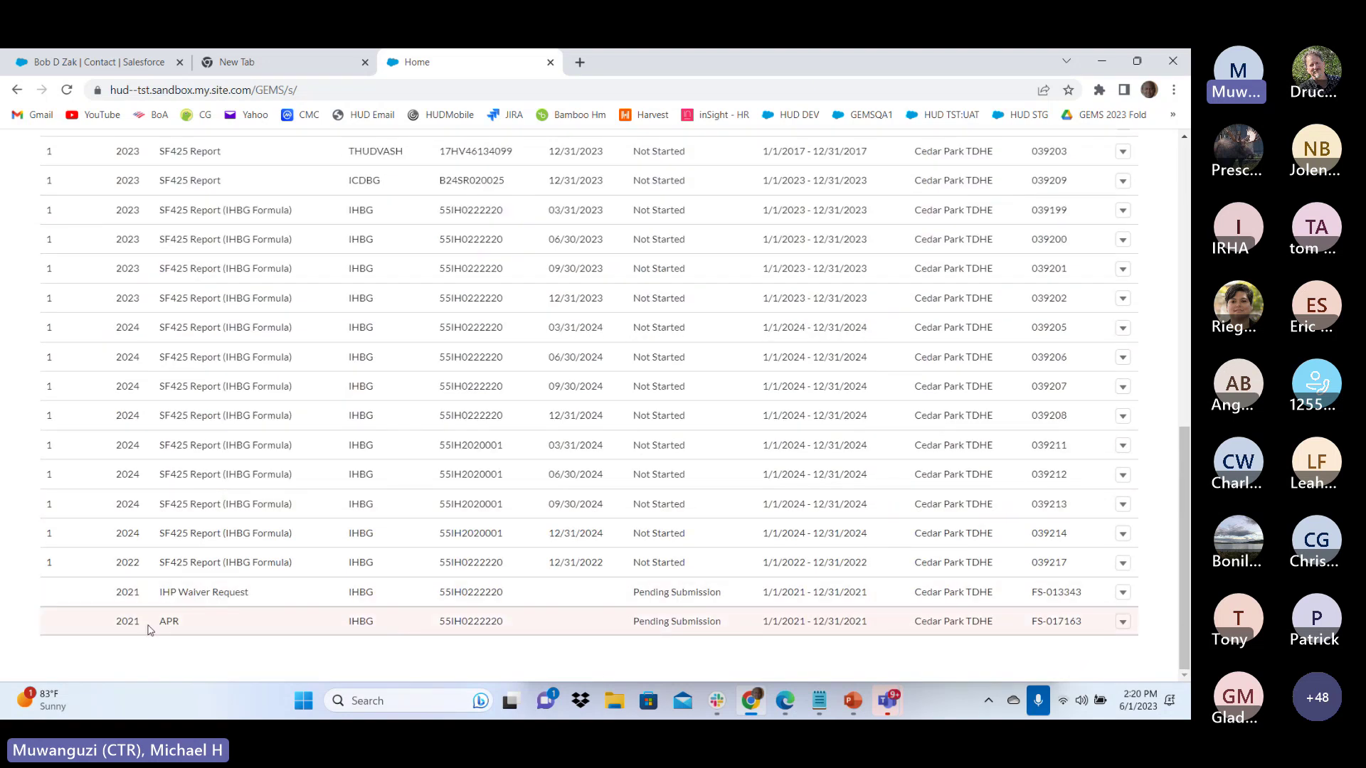
{"action": "scroll", "coordinate": [408, 515], "scroll_direction": "up", "scroll_amount": 10}
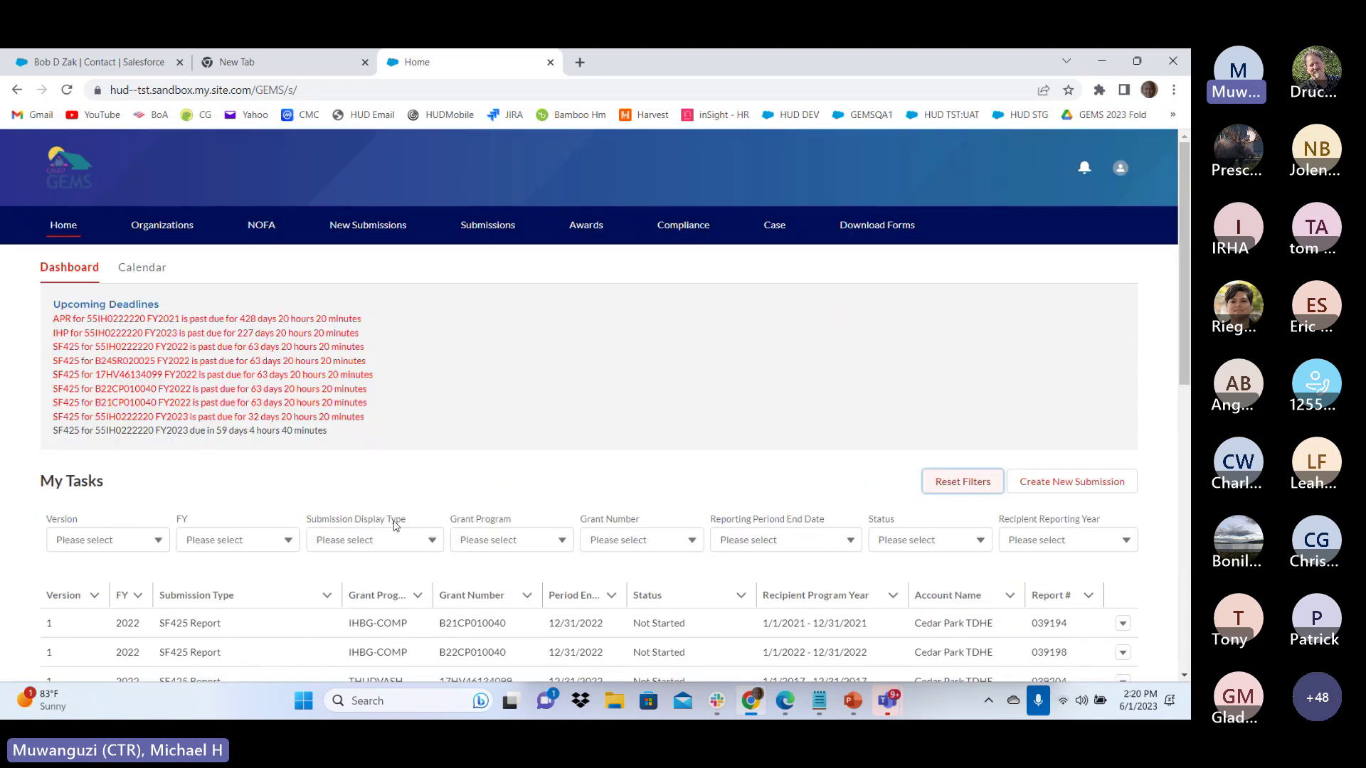
{"action": "scroll", "coordinate": [396, 525], "scroll_direction": "down", "scroll_amount": 2}
{"action": "left_click", "coordinate": [384, 386]}
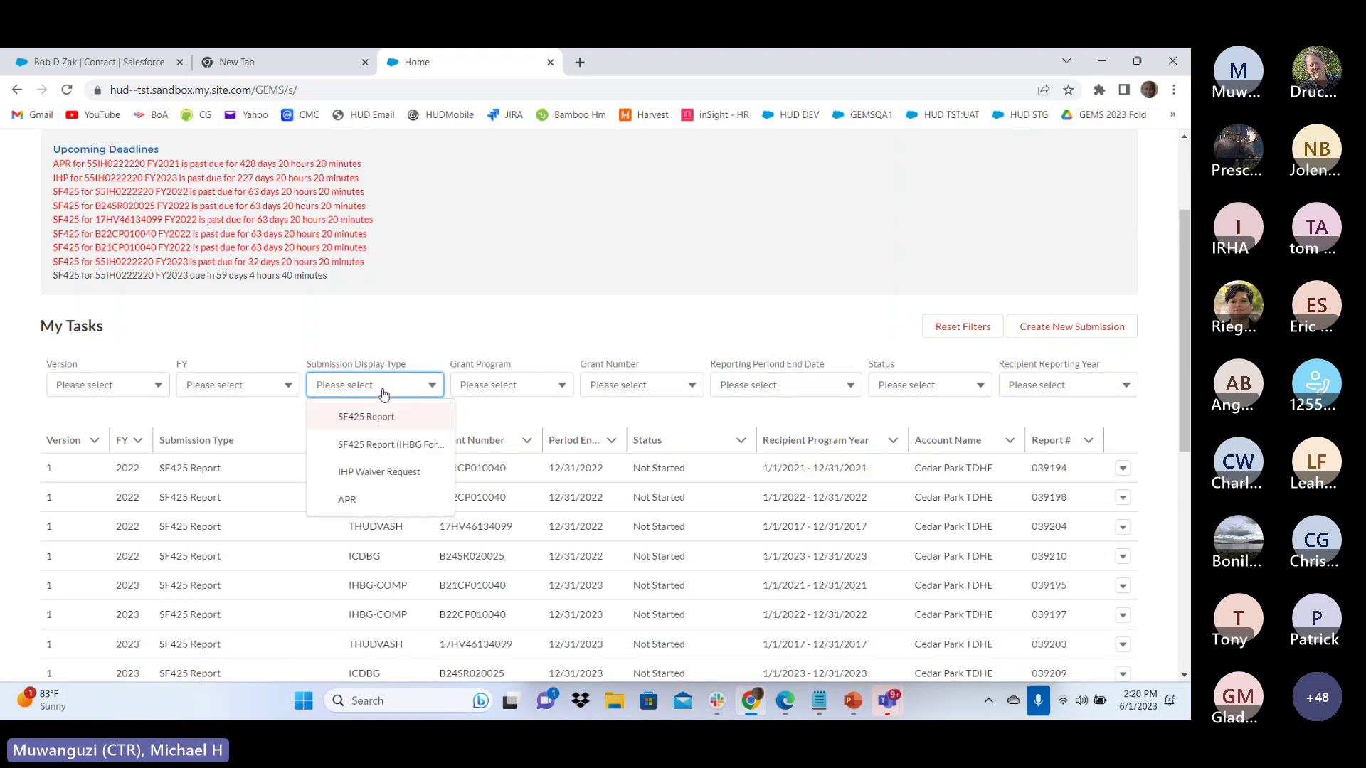
{"action": "left_click", "coordinate": [382, 498]}
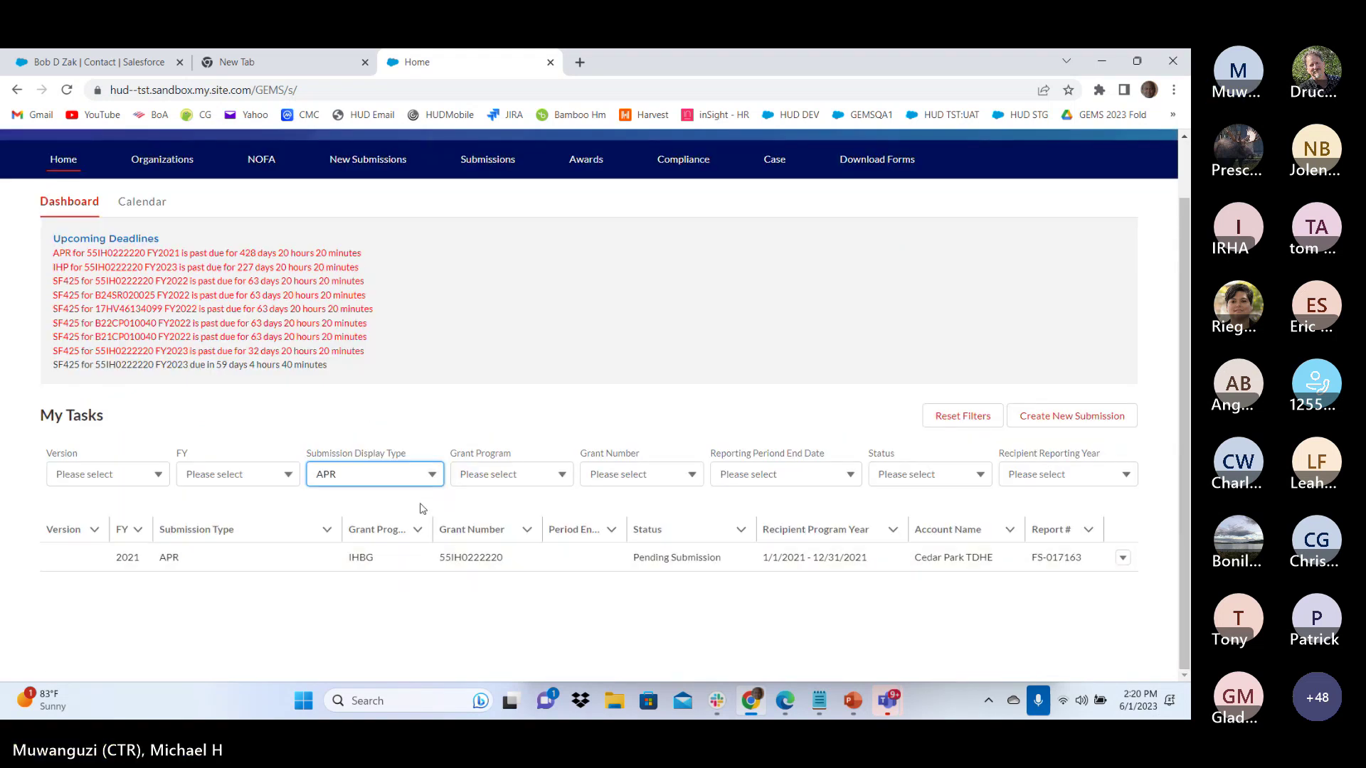
{"action": "left_click", "coordinate": [432, 477]}
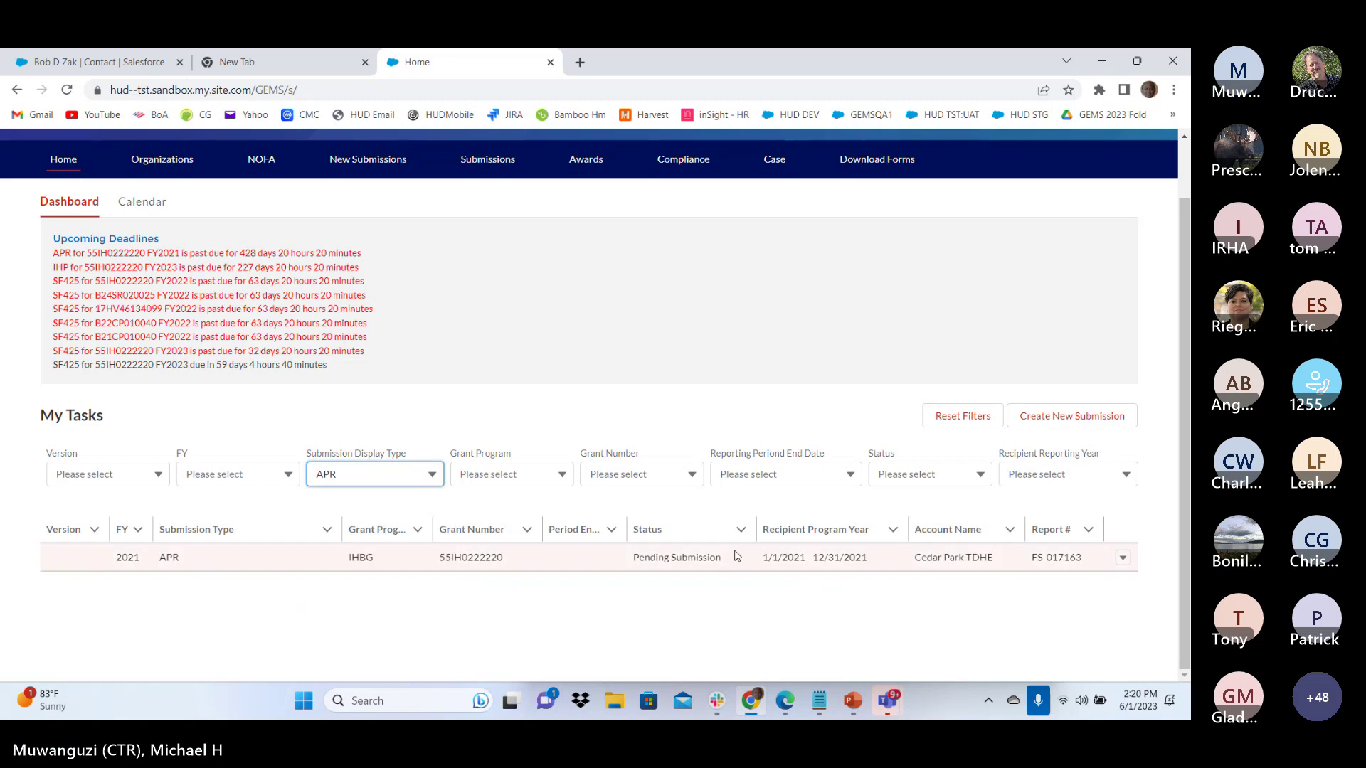
{"action": "left_click", "coordinate": [962, 416]}
Set the Grant Program filter to IHBG, showing its Not Started SF425 (IHBG Formula) tasks
{"action": "scroll", "coordinate": [517, 471], "scroll_direction": "down", "scroll_amount": 5}
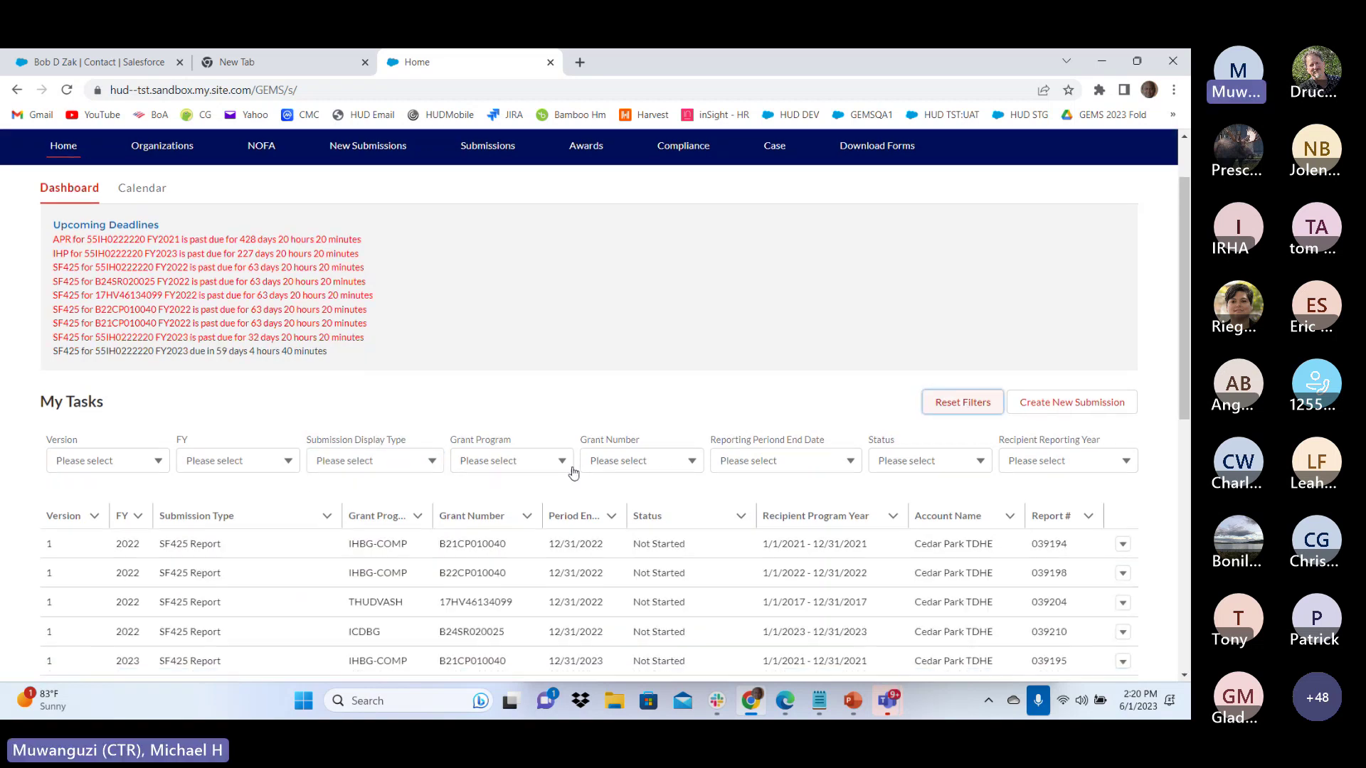
{"action": "scroll", "coordinate": [561, 467], "scroll_direction": "up", "scroll_amount": 2}
{"action": "scroll", "coordinate": [561, 468], "scroll_direction": "up", "scroll_amount": 3}
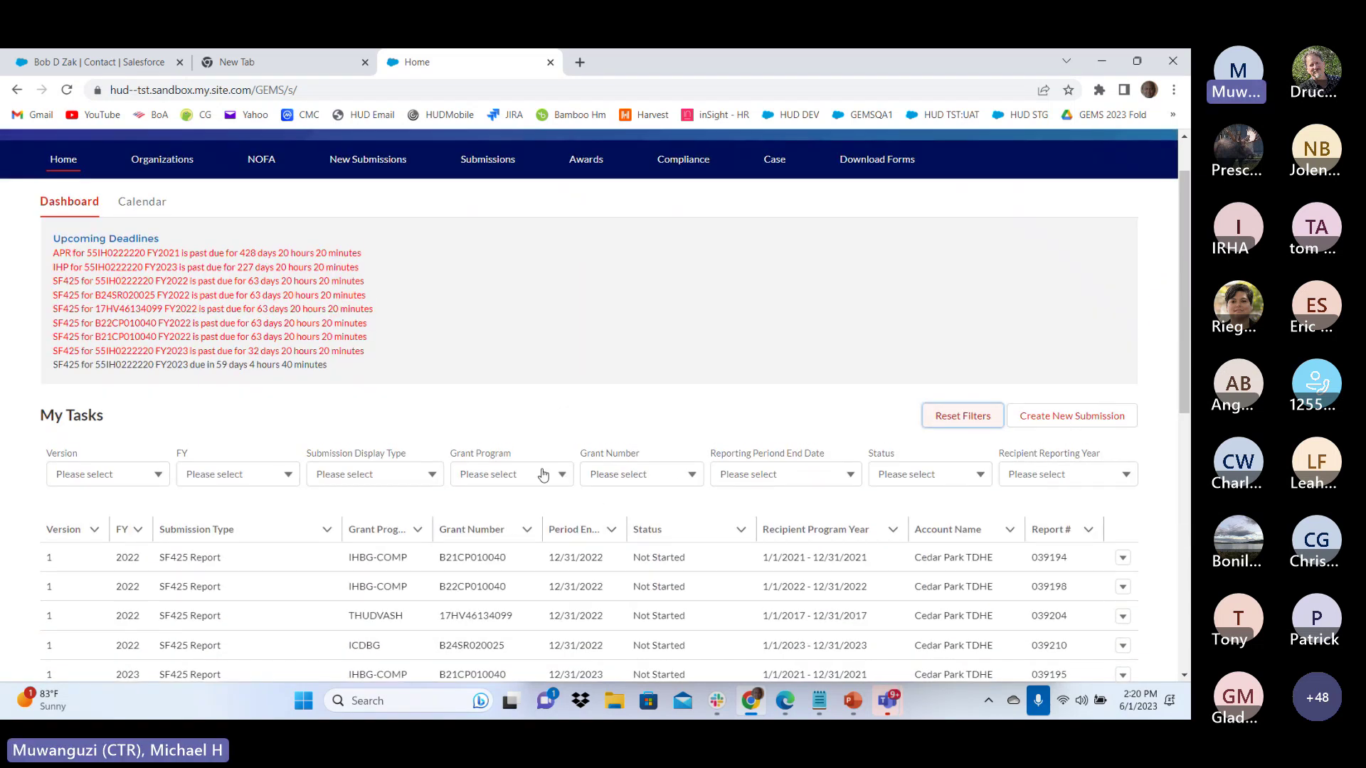
{"action": "left_click", "coordinate": [546, 475]}
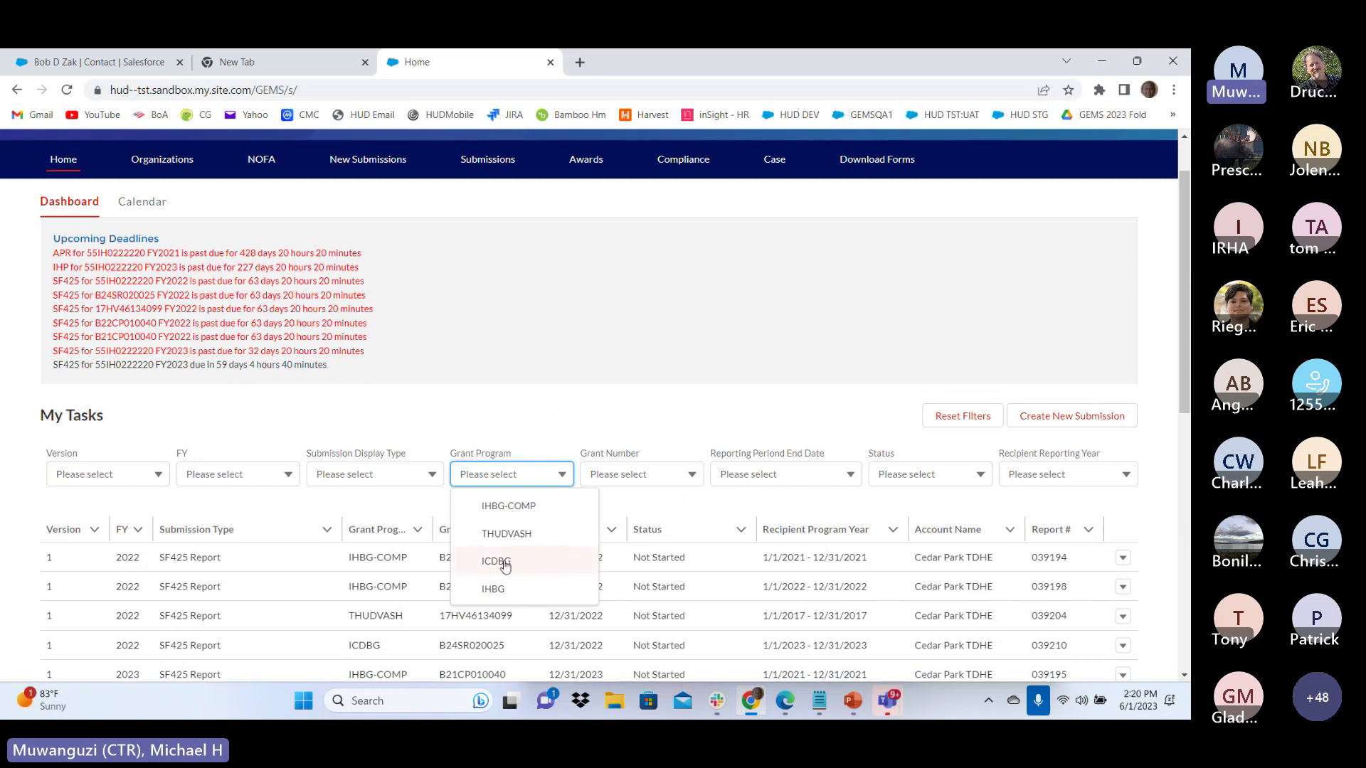
{"action": "left_click", "coordinate": [493, 589]}
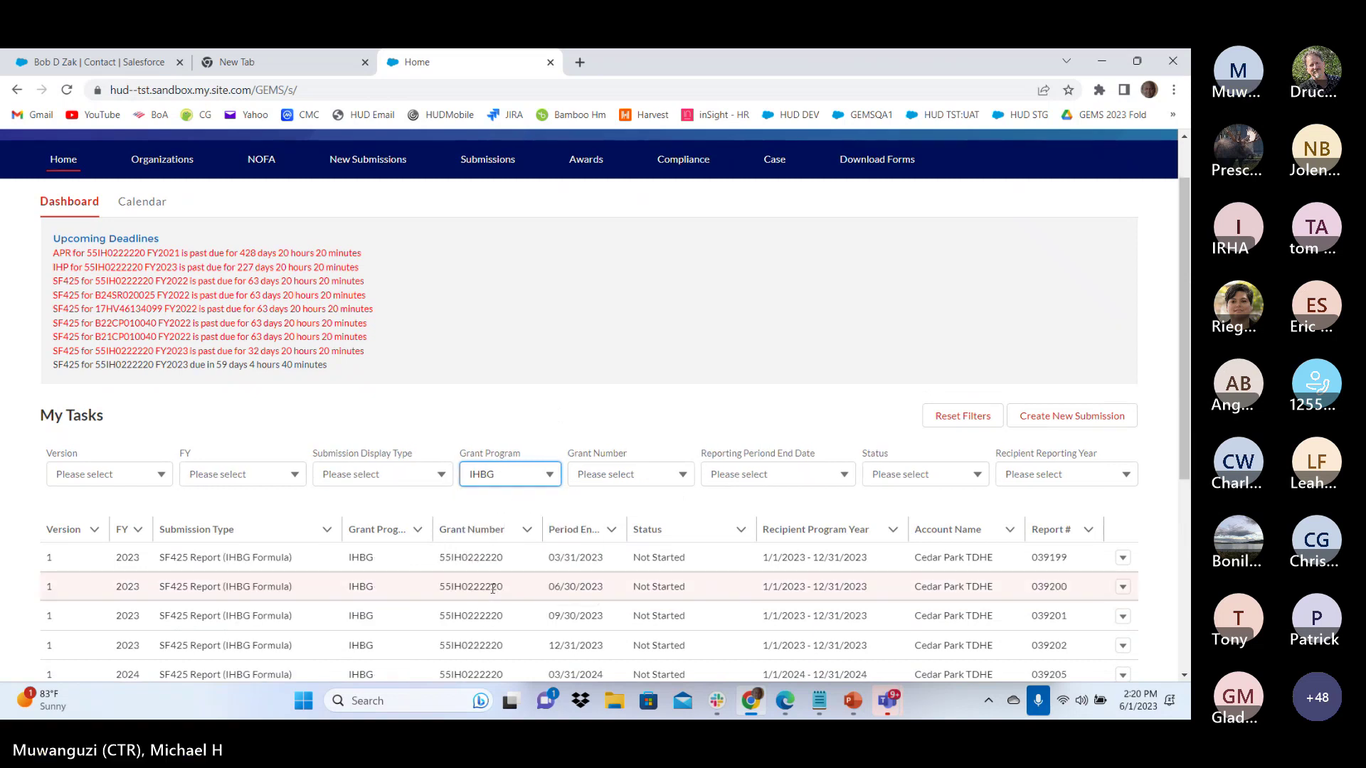
{"action": "scroll", "coordinate": [541, 562], "scroll_direction": "down", "scroll_amount": 5}
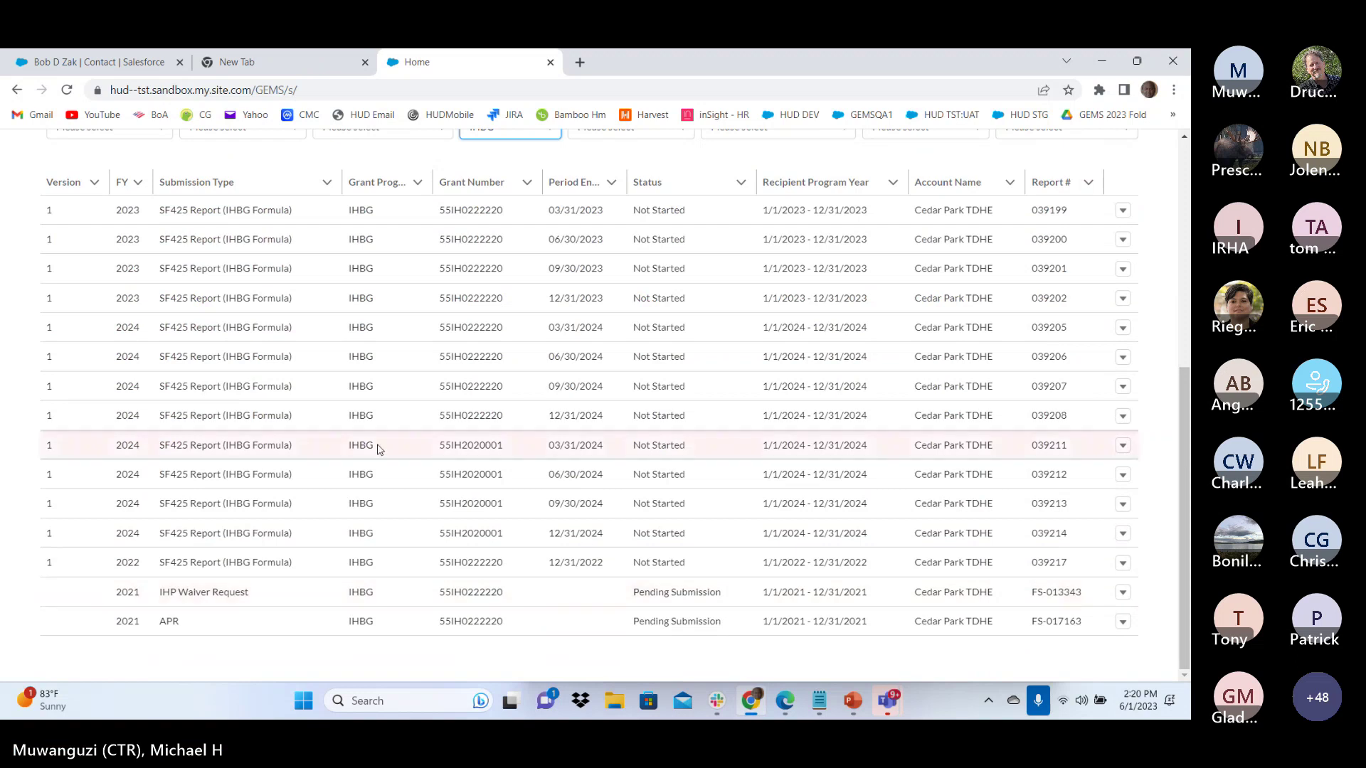
{"action": "scroll", "coordinate": [388, 443], "scroll_direction": "up", "scroll_amount": 6}
{"action": "scroll", "coordinate": [662, 384], "scroll_direction": "down", "scroll_amount": 2}
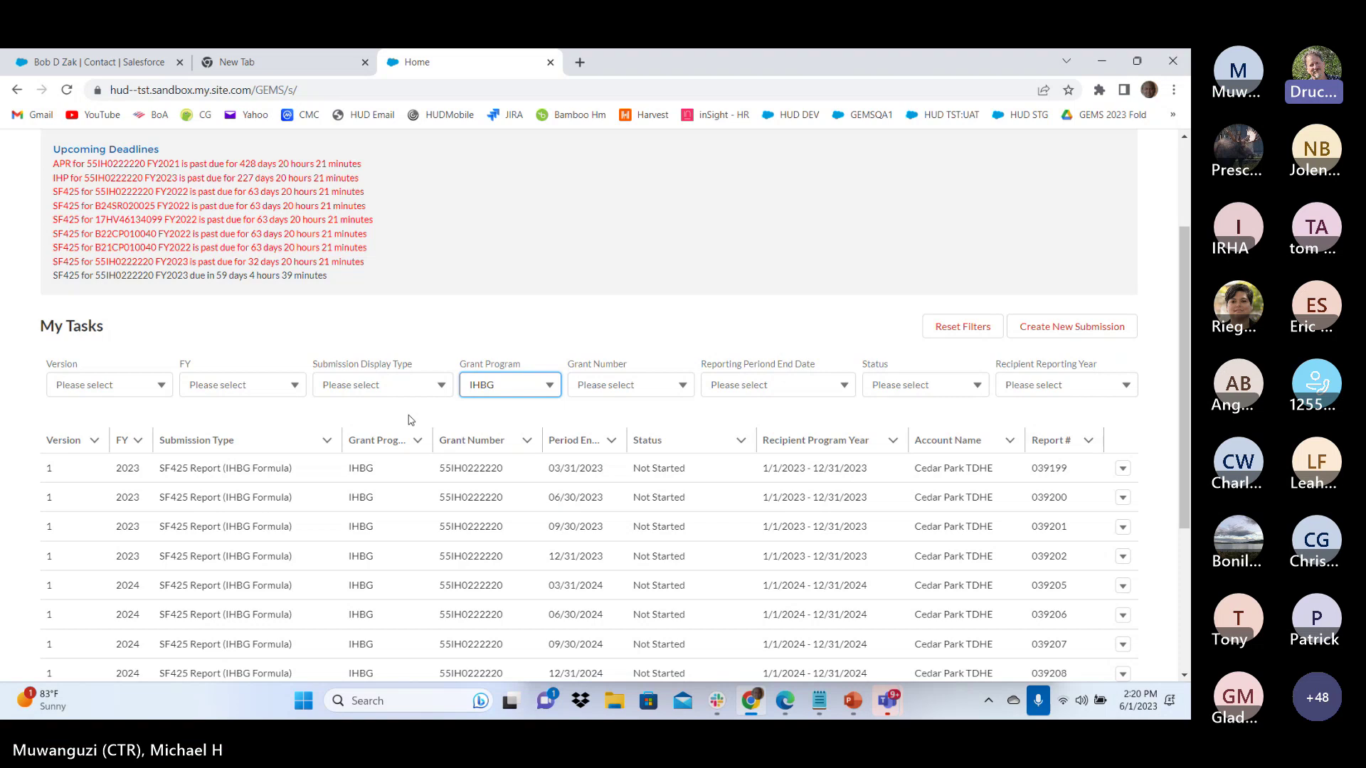
Clear the IHBG filter and scroll through SF425 tasks for IHBG-COMP, THUDVASH, ICDBG and IHBG
{"action": "left_click", "coordinate": [962, 327]}
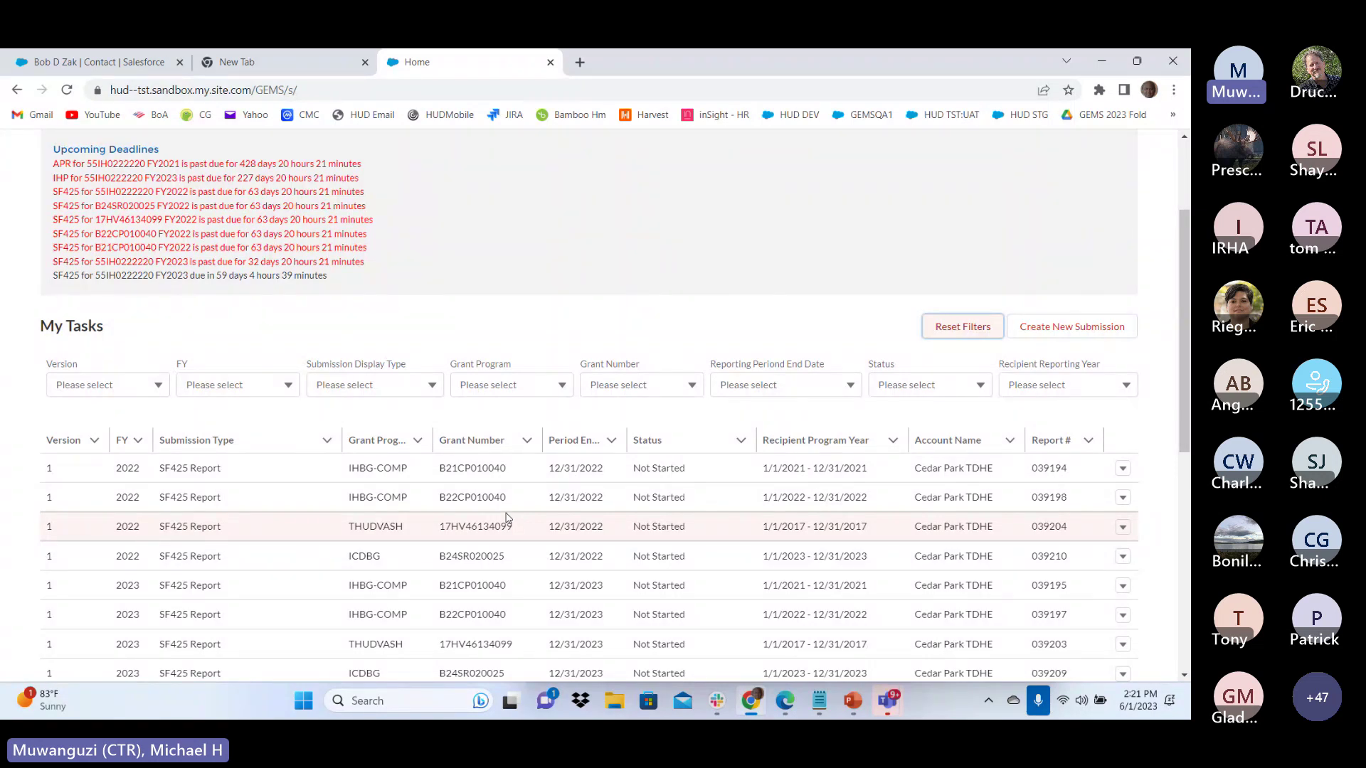
{"action": "scroll", "coordinate": [521, 306], "scroll_direction": "down", "scroll_amount": 1}
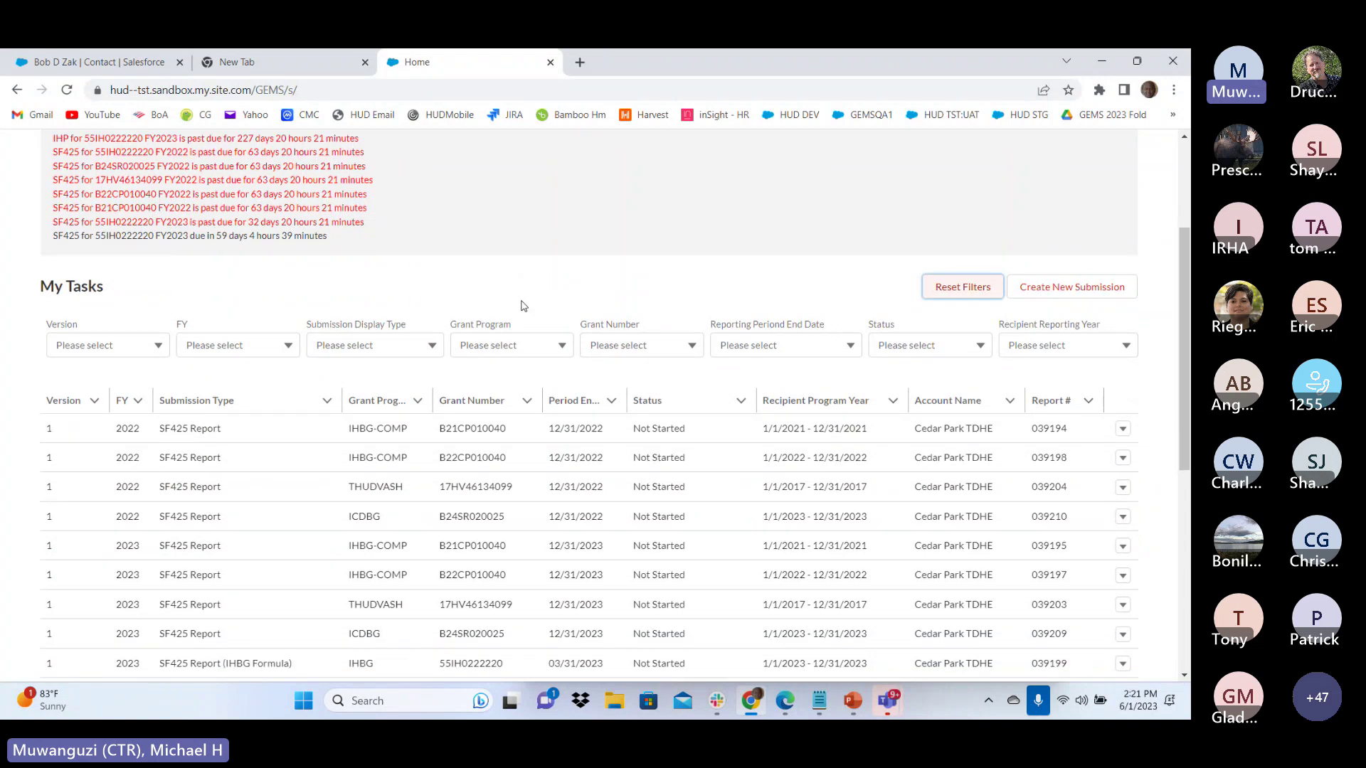
{"action": "scroll", "coordinate": [521, 306], "scroll_direction": "down", "scroll_amount": 5}
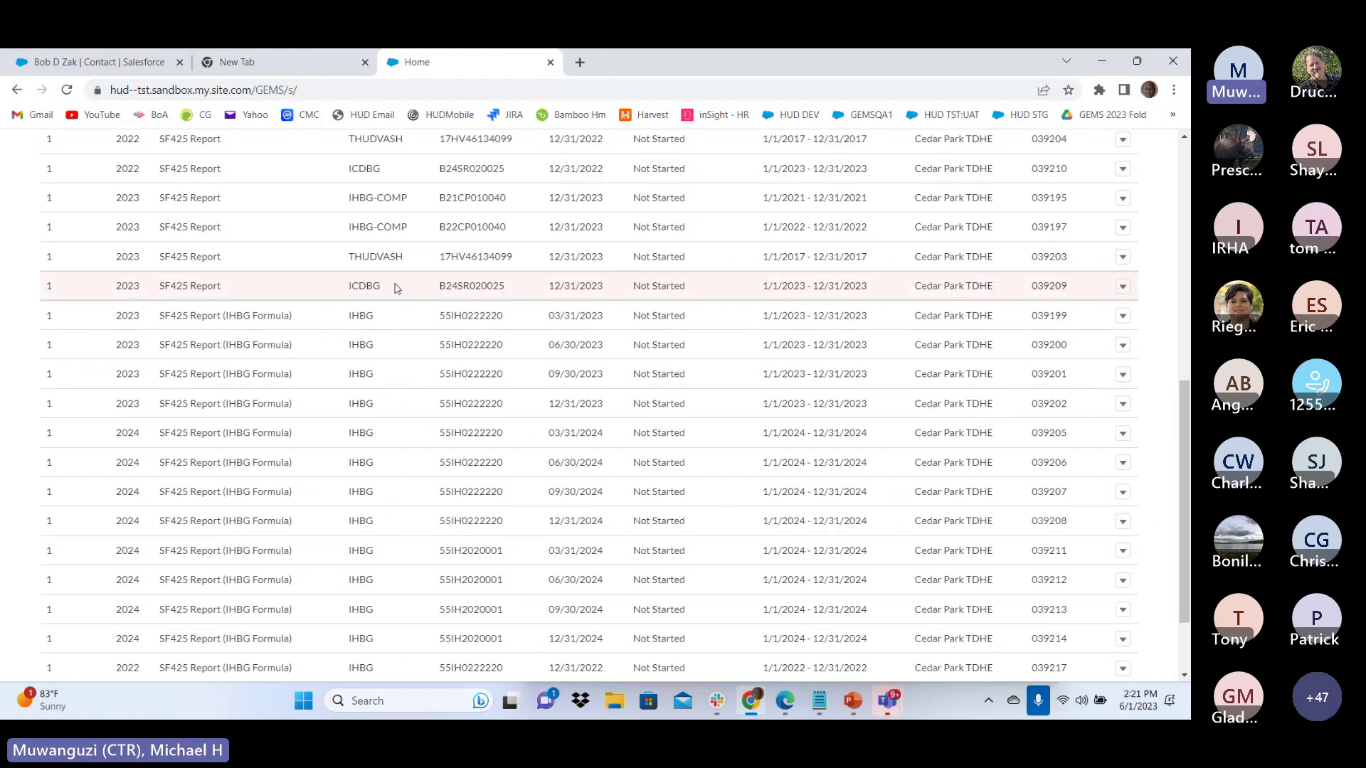
{"action": "scroll", "coordinate": [397, 288], "scroll_direction": "up", "scroll_amount": 2}
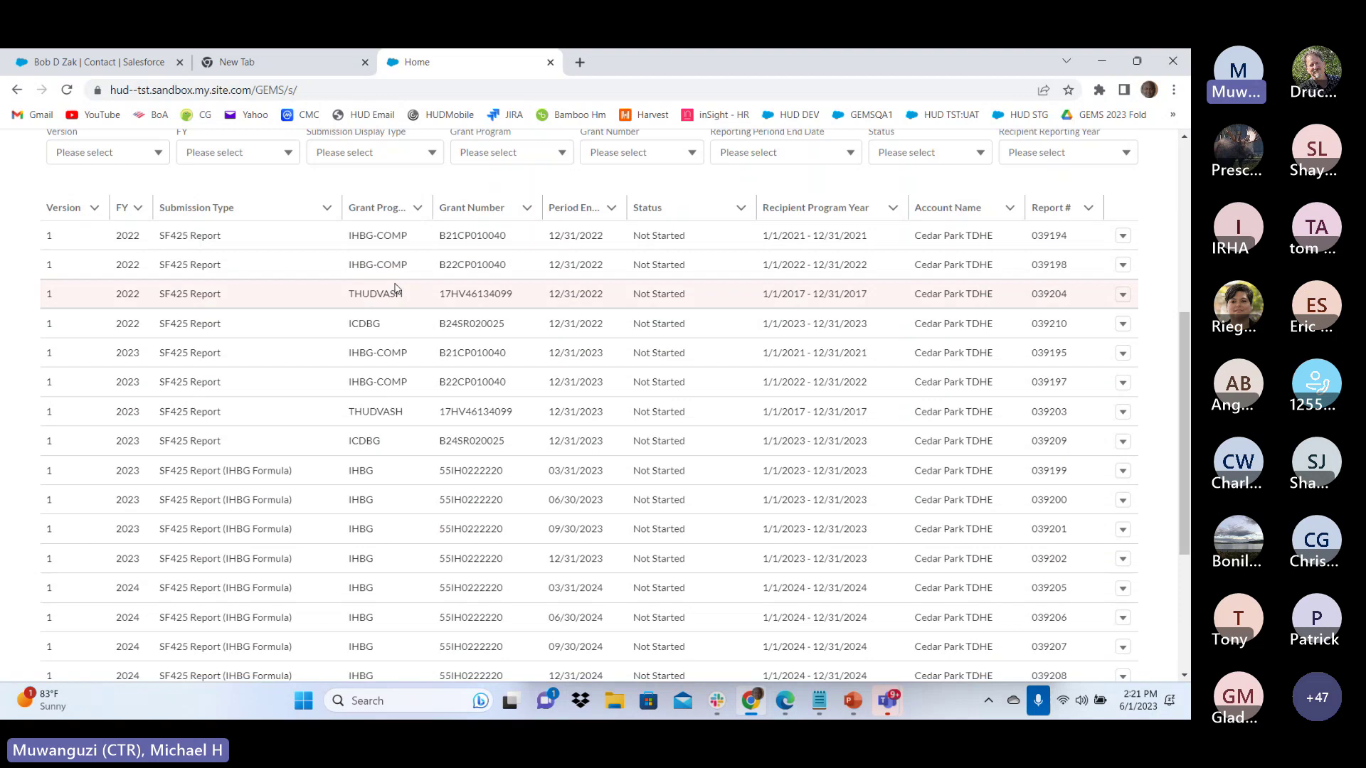
{"action": "scroll", "coordinate": [397, 288], "scroll_direction": "up", "scroll_amount": 1}
{"action": "scroll", "coordinate": [397, 288], "scroll_direction": "down", "scroll_amount": 2}
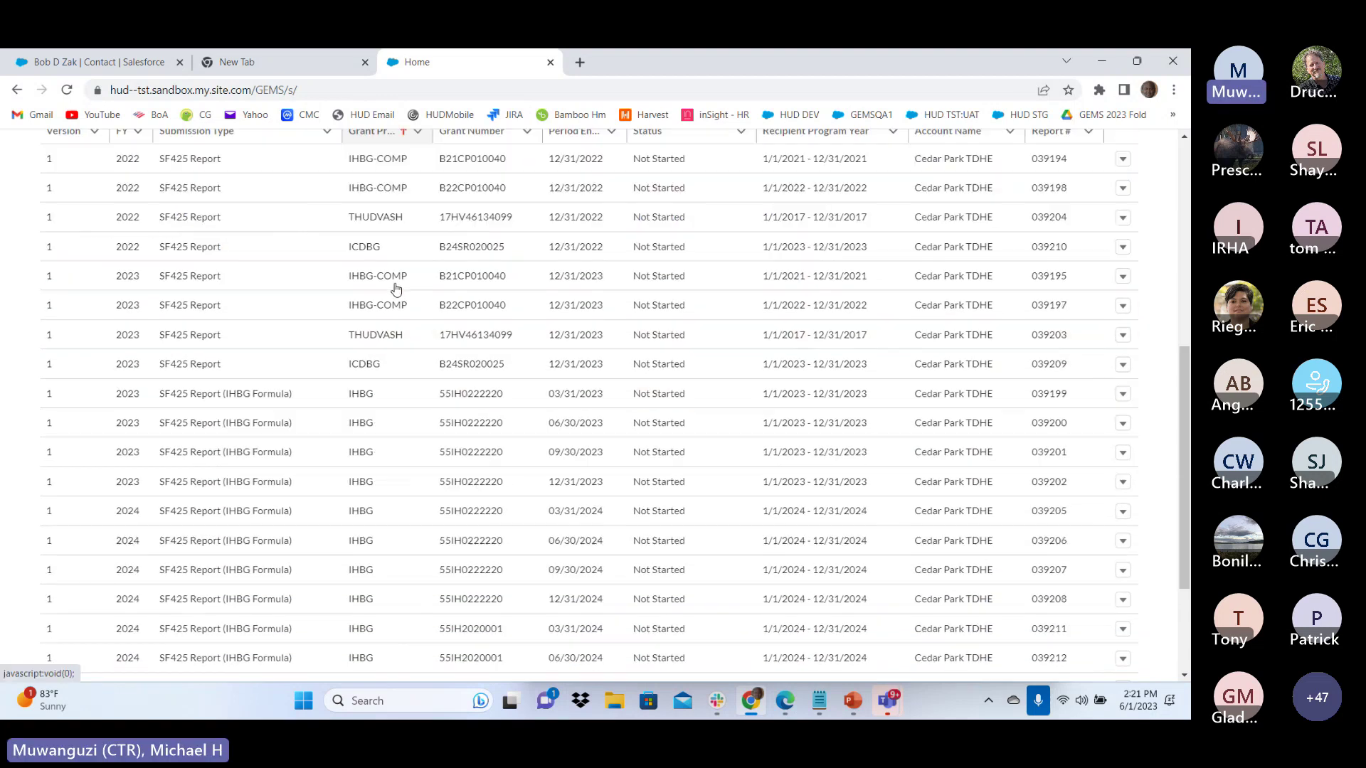
{"action": "scroll", "coordinate": [397, 288], "scroll_direction": "up", "scroll_amount": 1}
{"action": "scroll", "coordinate": [397, 288], "scroll_direction": "up", "scroll_amount": 3}
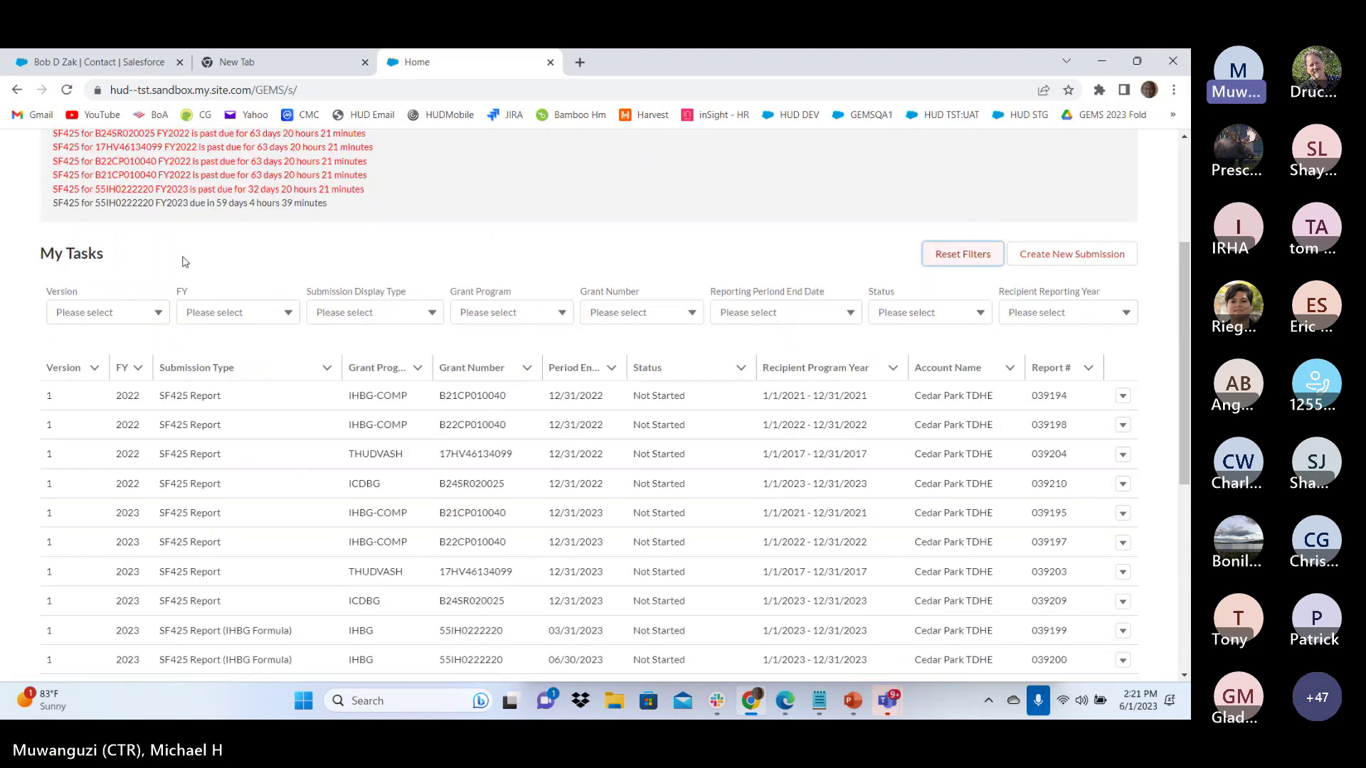
{"action": "scroll", "coordinate": [58, 268], "scroll_direction": "up", "scroll_amount": 3}
{"action": "scroll", "coordinate": [740, 355], "scroll_direction": "down", "scroll_amount": 2}
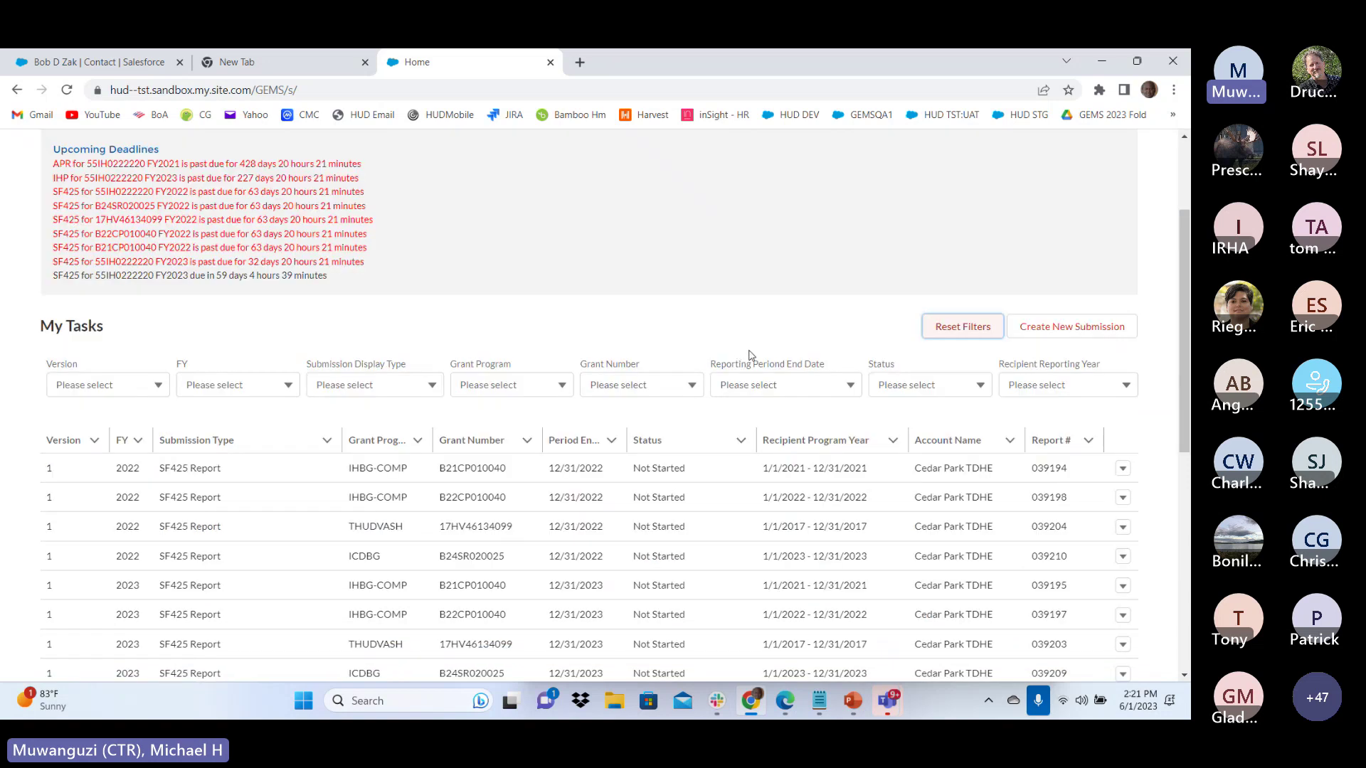
{"action": "scroll", "coordinate": [750, 356], "scroll_direction": "down", "scroll_amount": 2}
{"action": "scroll", "coordinate": [747, 354], "scroll_direction": "down", "scroll_amount": 1}
{"action": "scroll", "coordinate": [747, 353], "scroll_direction": "up", "scroll_amount": 2}
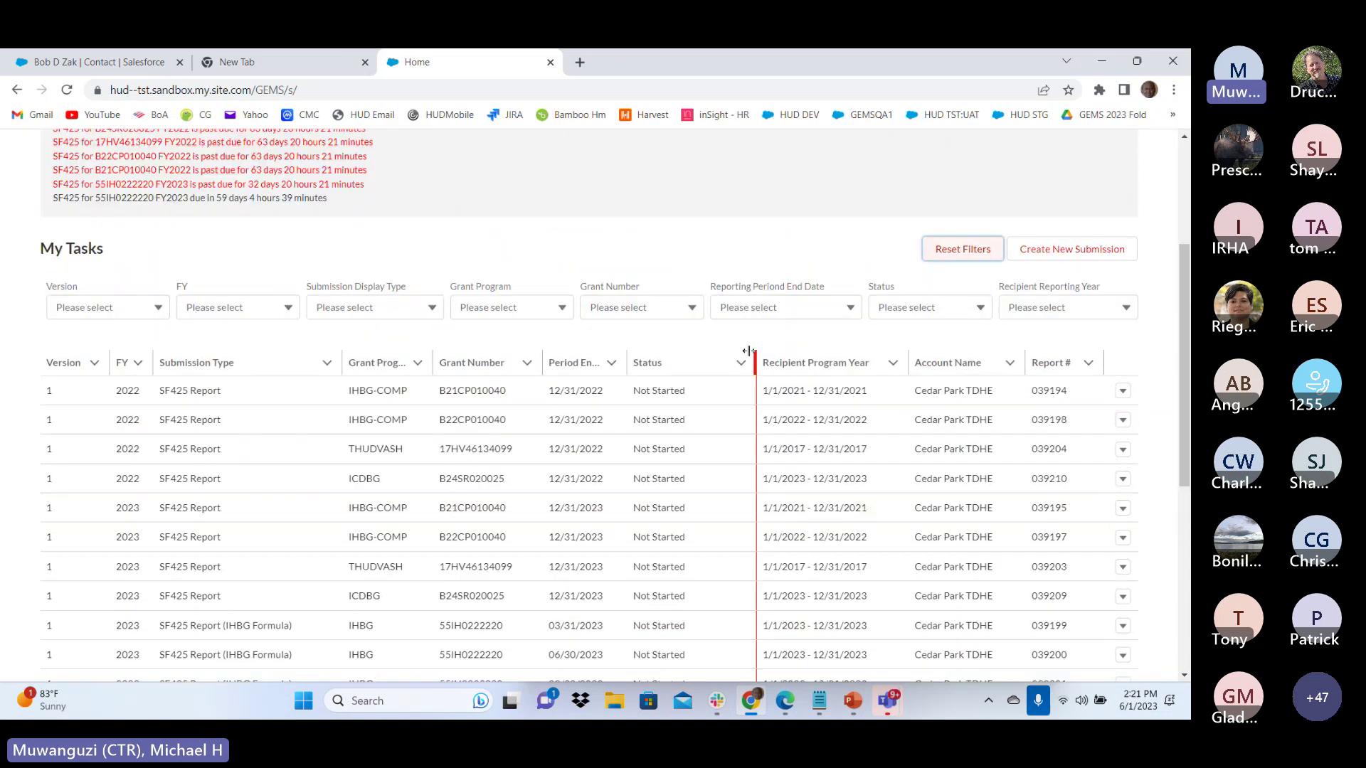
Open the Reporting Period End Date dropdown and close it without choosing a date
{"action": "left_click", "coordinate": [614, 371]}
{"action": "left_click", "coordinate": [838, 310]}
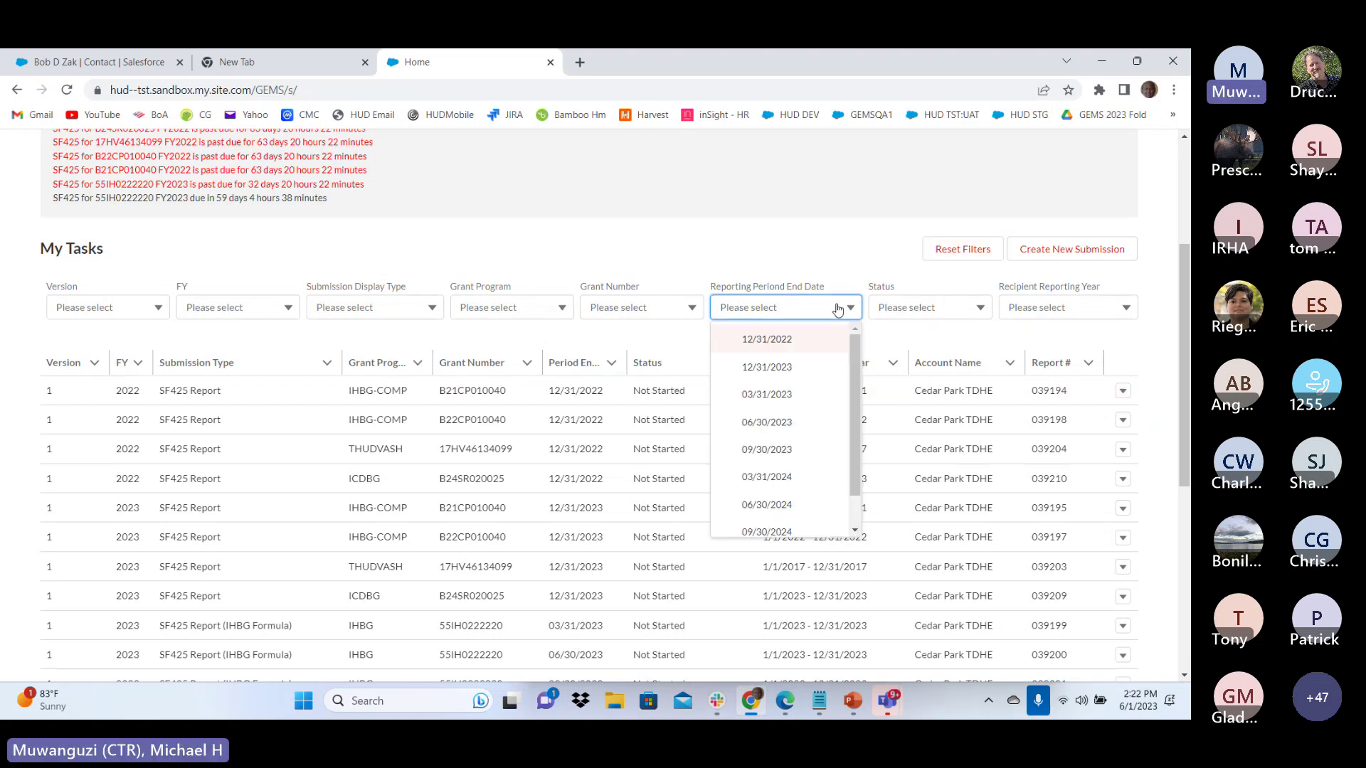
{"action": "left_click", "coordinate": [820, 247]}
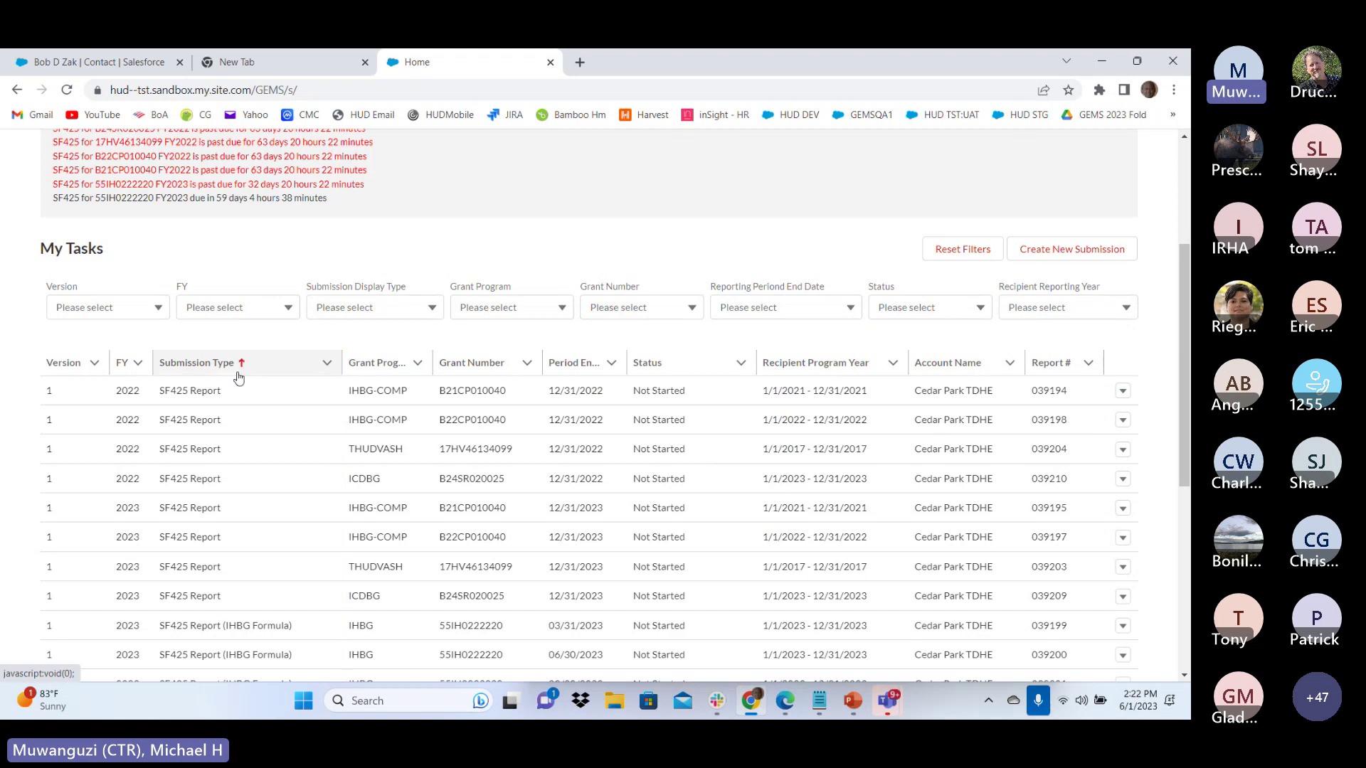
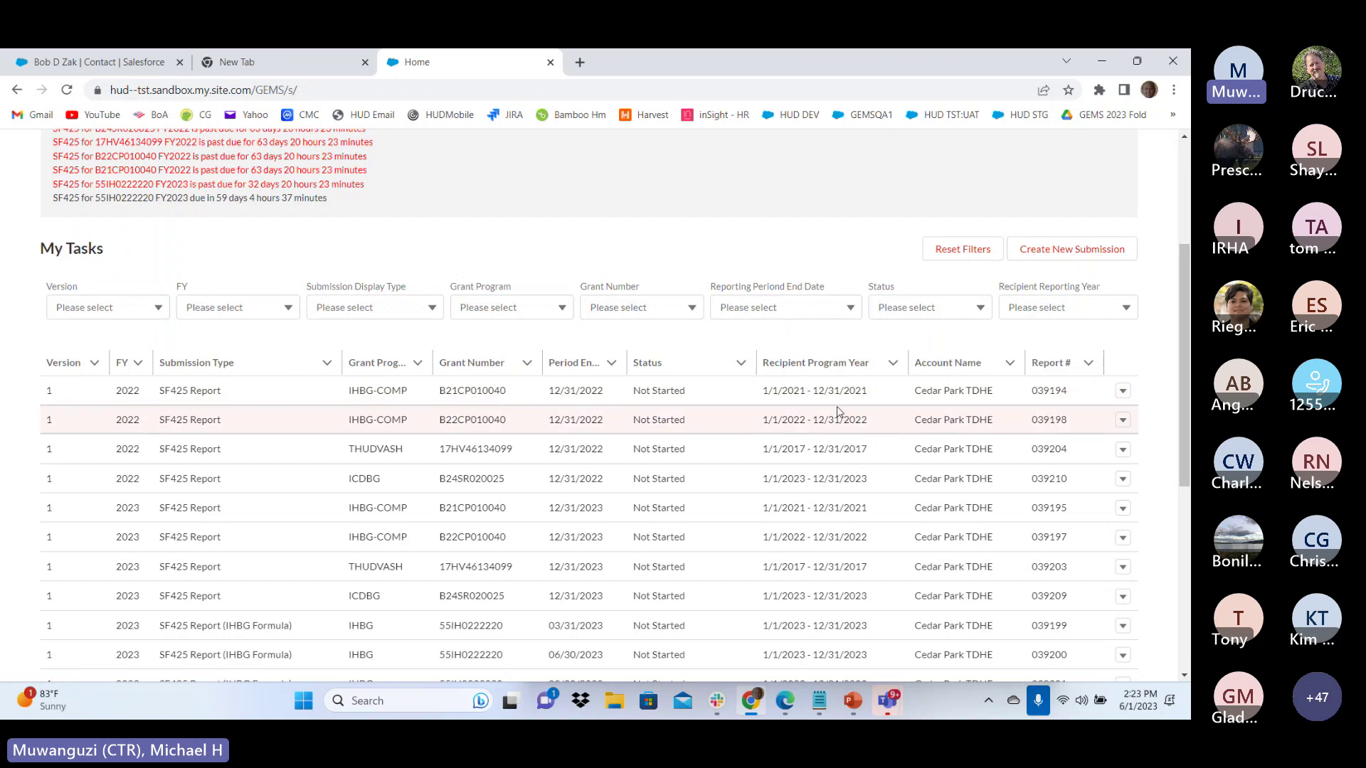
Edit report 039194 and enter $100 for both cash receipts and cash disbursements
{"action": "left_click", "coordinate": [1122, 394]}
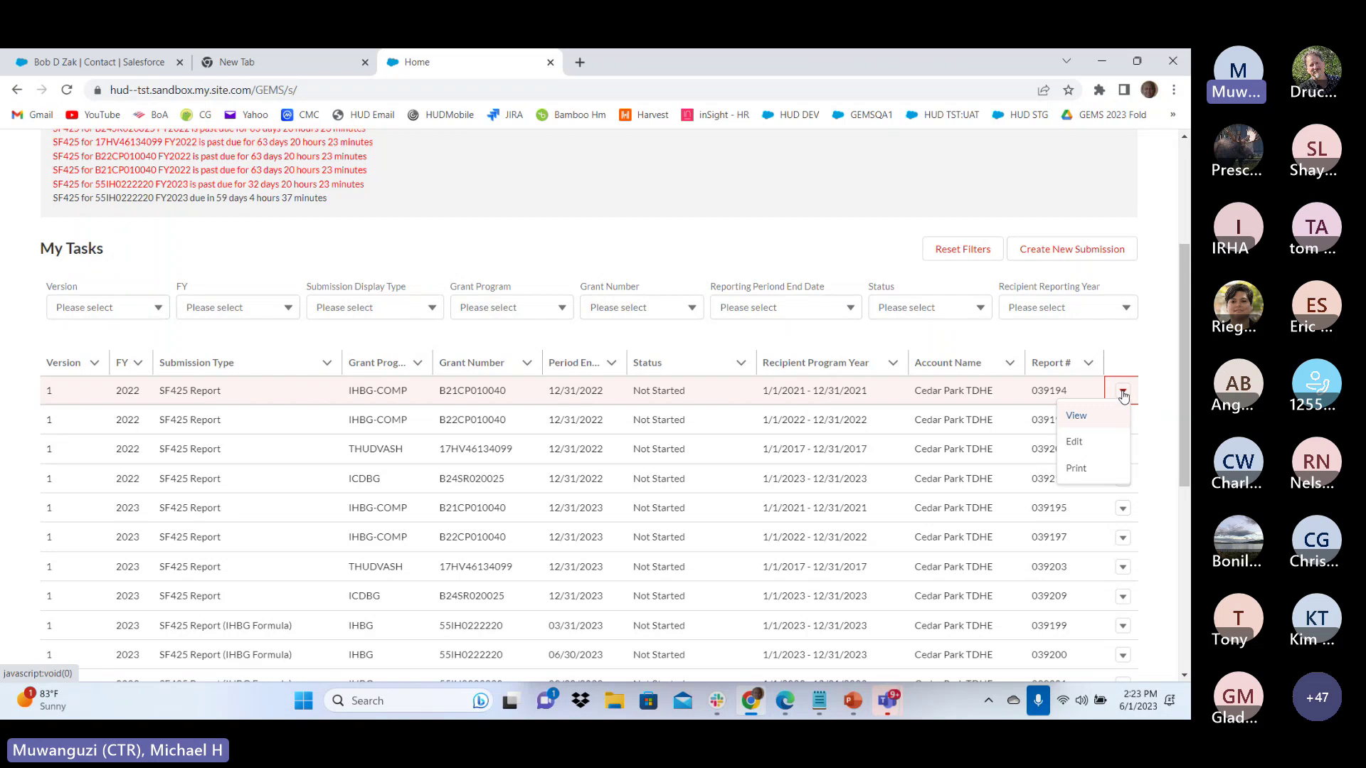
{"action": "left_click", "coordinate": [1075, 443]}
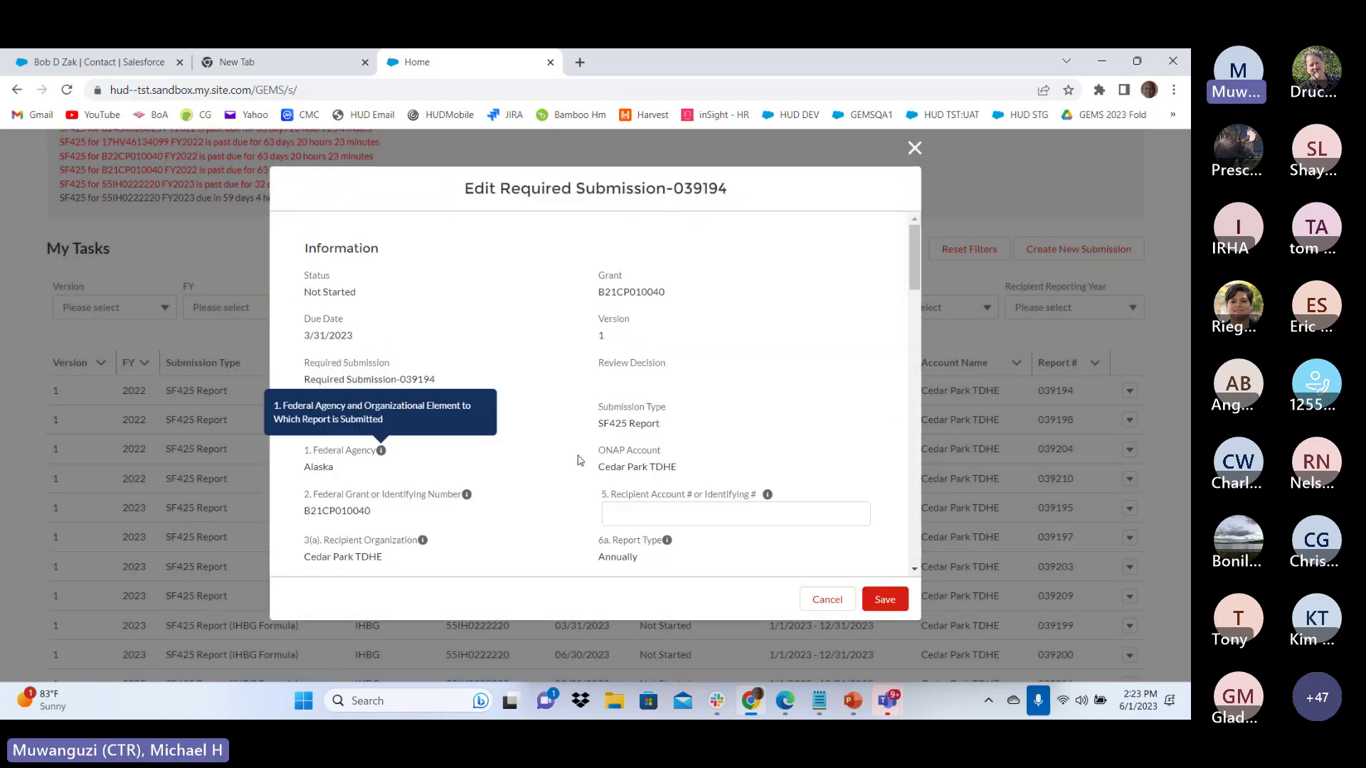
{"action": "scroll", "coordinate": [553, 460], "scroll_direction": "down", "scroll_amount": 2}
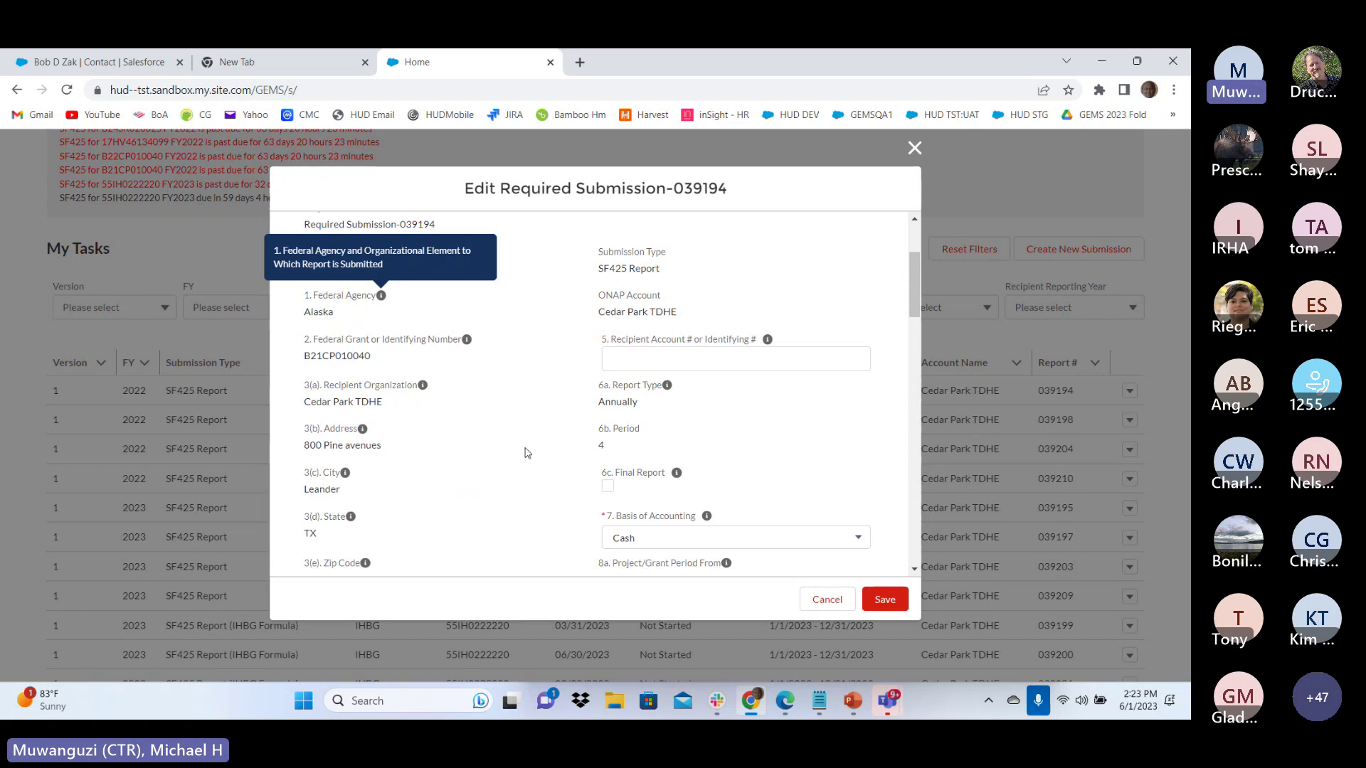
{"action": "scroll", "coordinate": [526, 452], "scroll_direction": "down", "scroll_amount": 8}
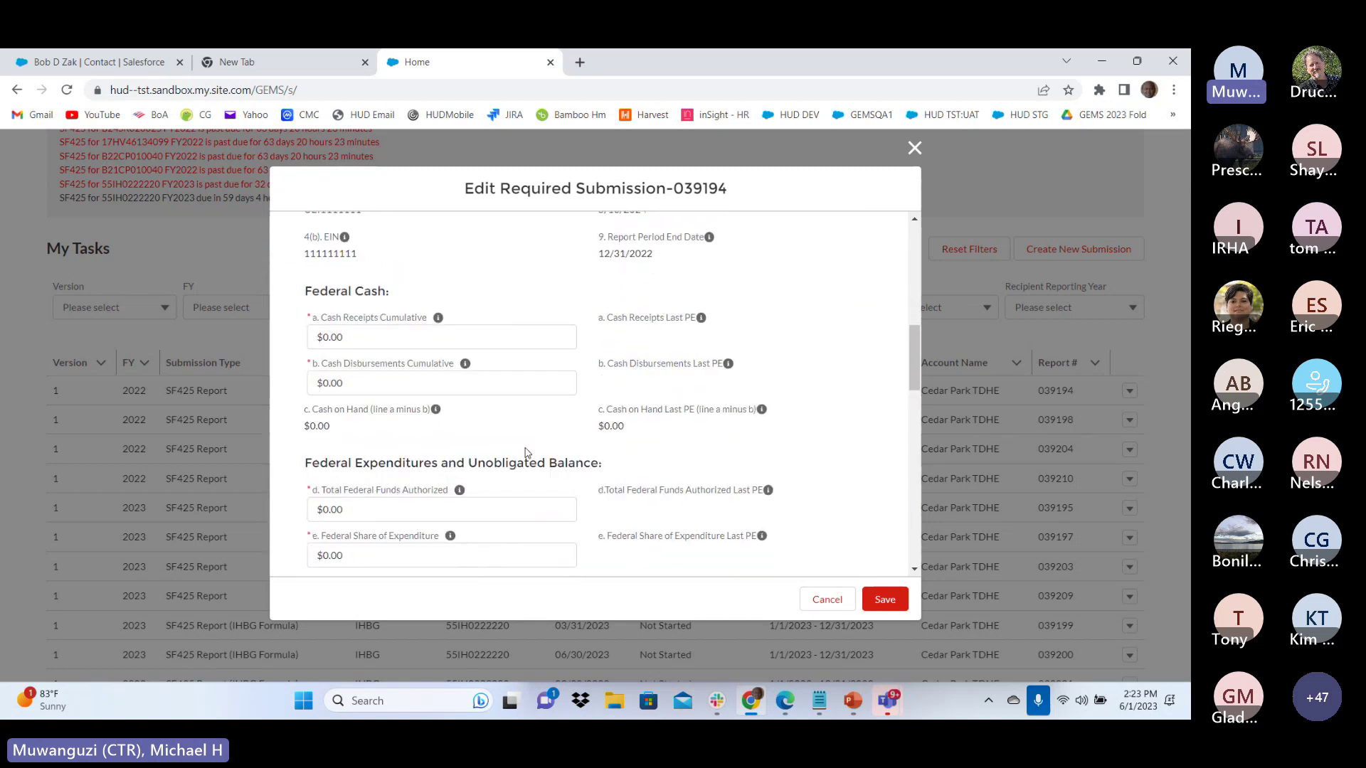
{"action": "scroll", "coordinate": [526, 452], "scroll_direction": "up", "scroll_amount": 1}
{"action": "left_click_drag", "start_coordinate": [340, 364], "coordinate": [291, 368]}
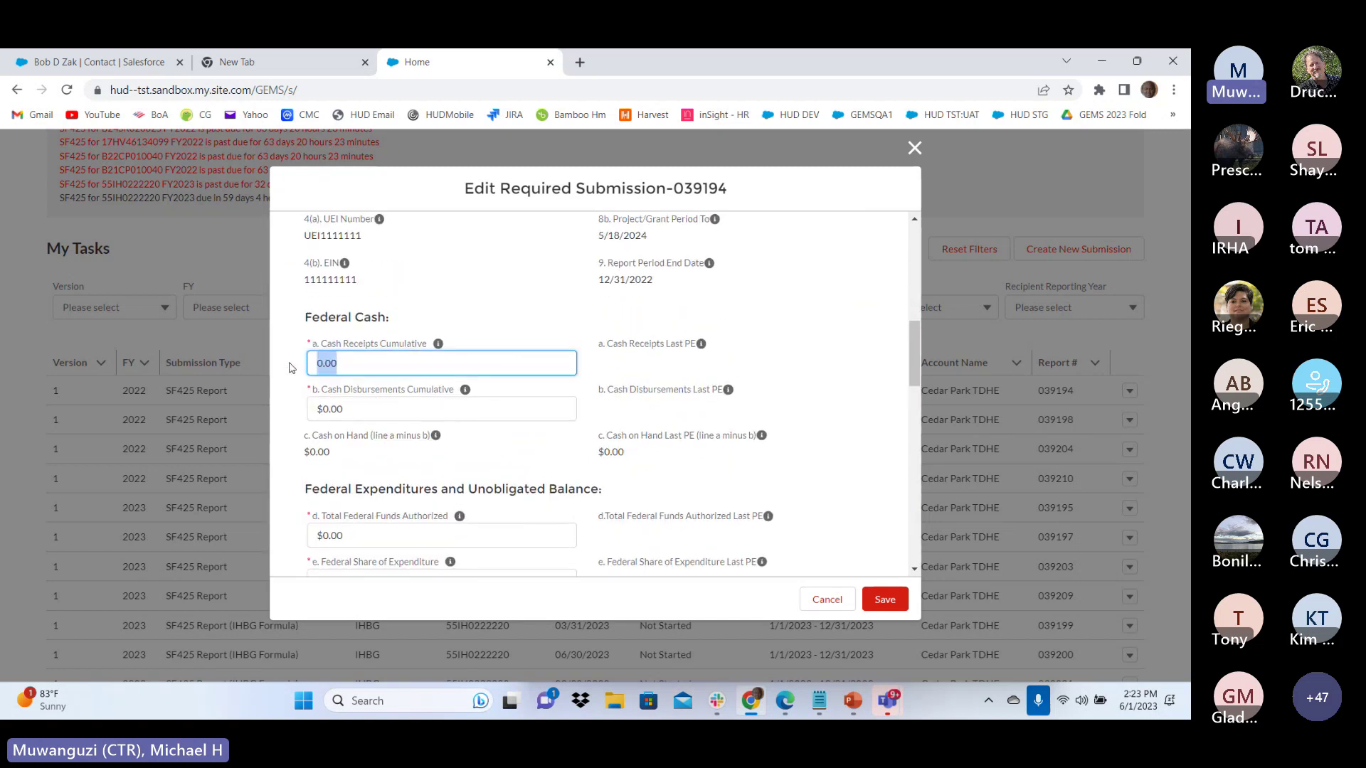
{"action": "type", "text": "100"}
{"action": "key", "text": "Tab"}
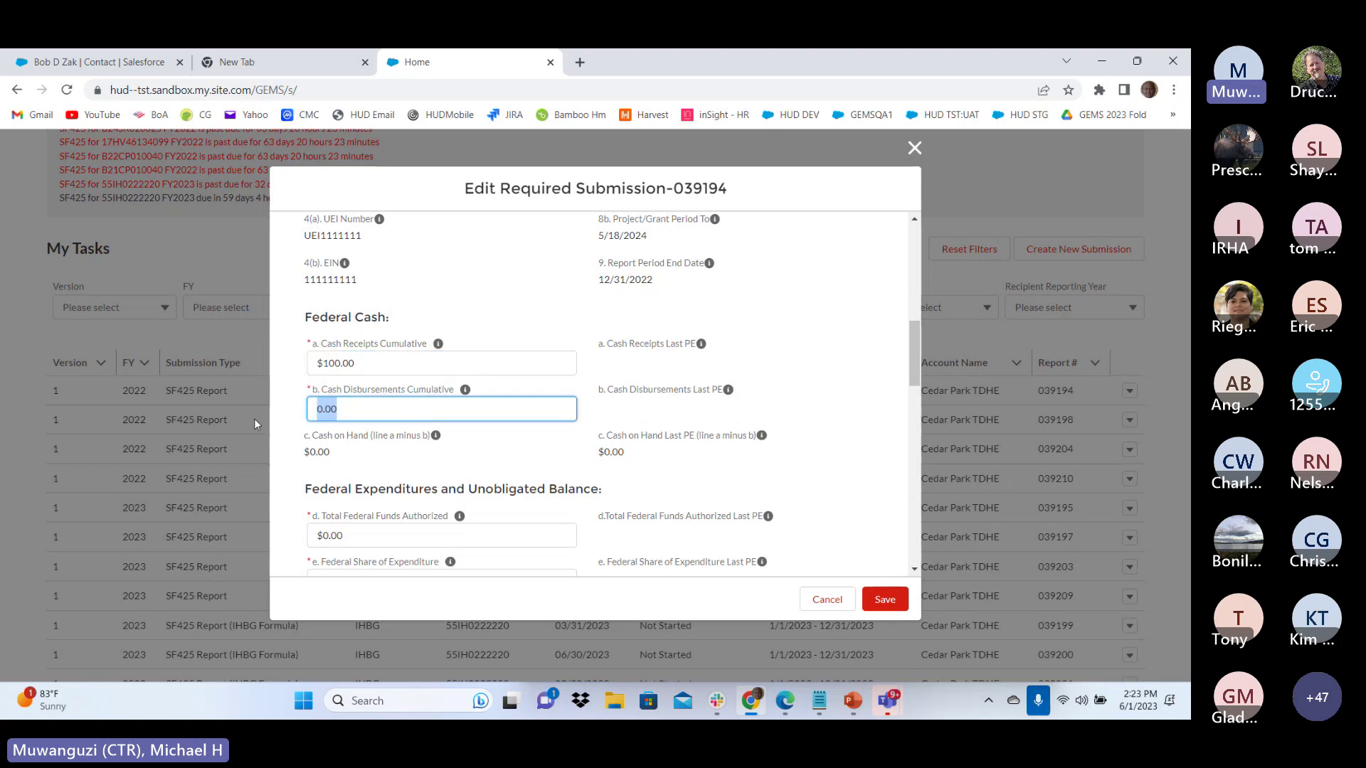
{"action": "type", "text": "100"}
Enter federal funds authorized 10, federal share of expenditure 1, and unliquidated obligations 2
{"action": "scroll", "coordinate": [498, 391], "scroll_direction": "down", "scroll_amount": 2}
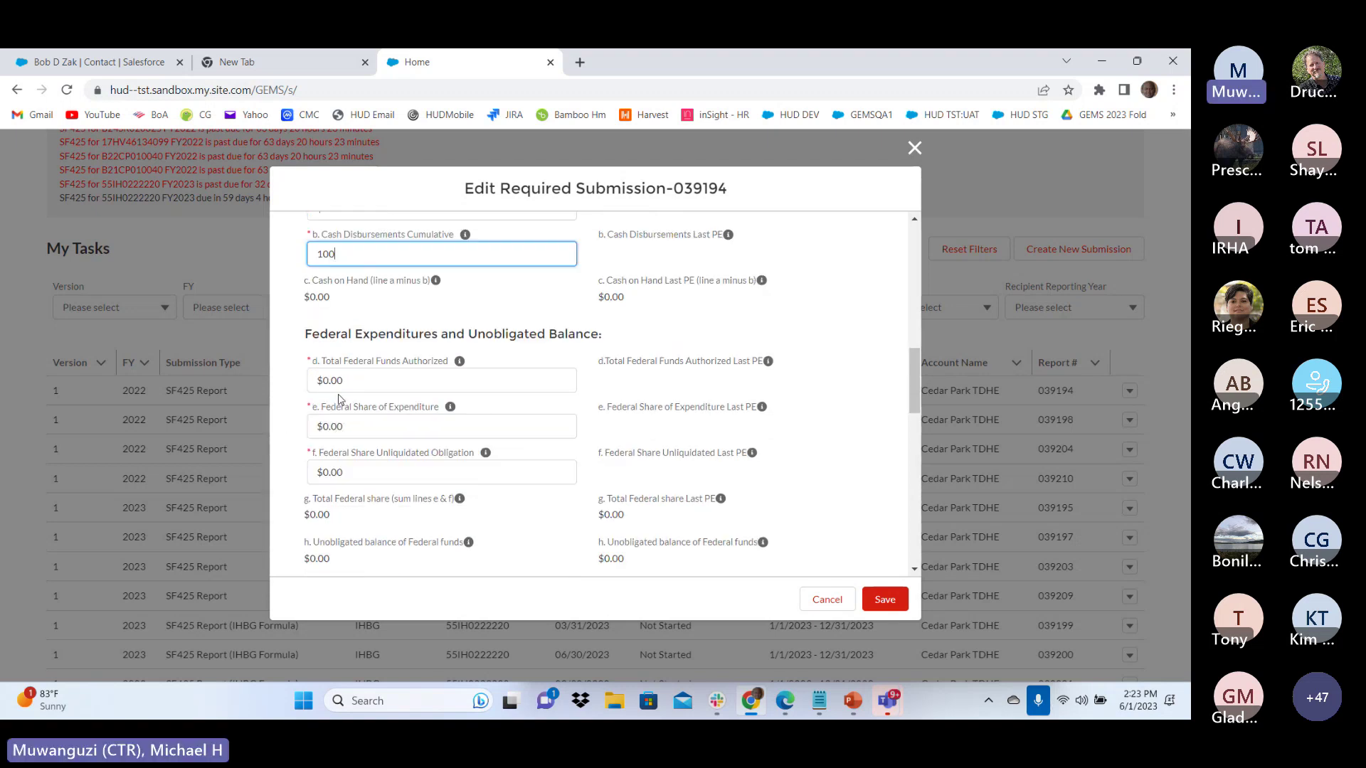
{"action": "key", "text": "Tab"}
{"action": "type", "text": "10"}
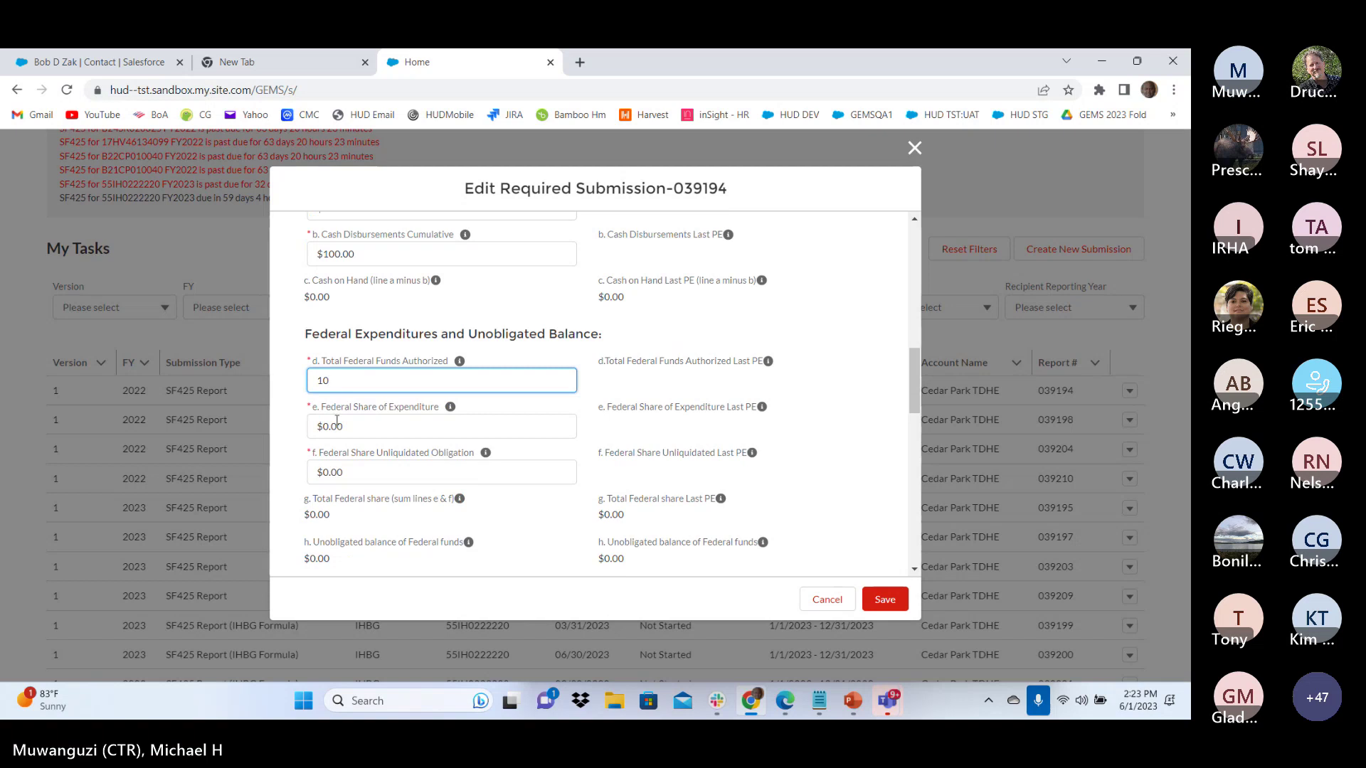
{"action": "key", "text": "Tab"}
{"action": "type", "text": "1"}
{"action": "key", "text": "Tab"}
{"action": "type", "text": "2"}
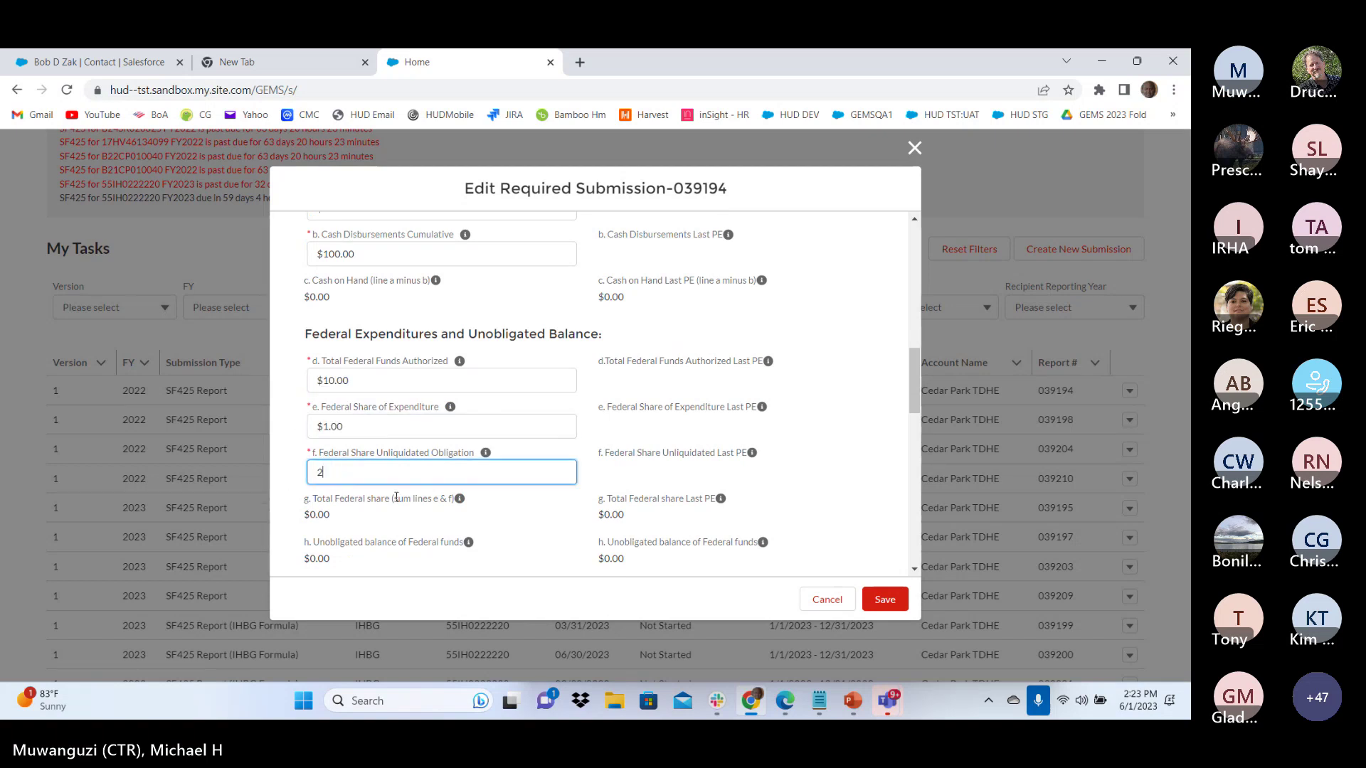
Write 'test' in the remarks explanation
{"action": "scroll", "coordinate": [399, 476], "scroll_direction": "down", "scroll_amount": 3}
{"action": "scroll", "coordinate": [394, 456], "scroll_direction": "down", "scroll_amount": 3}
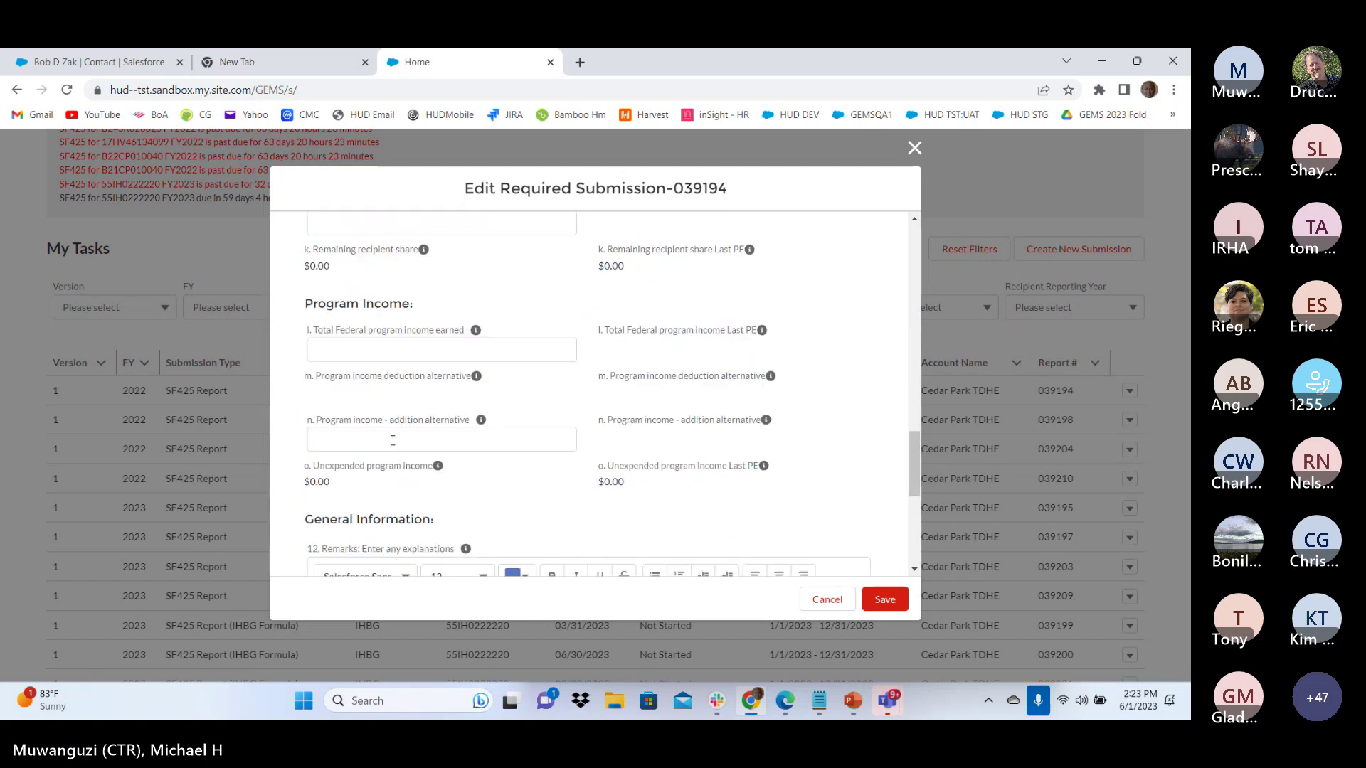
{"action": "scroll", "coordinate": [393, 427], "scroll_direction": "down", "scroll_amount": 3}
{"action": "left_click", "coordinate": [393, 425]}
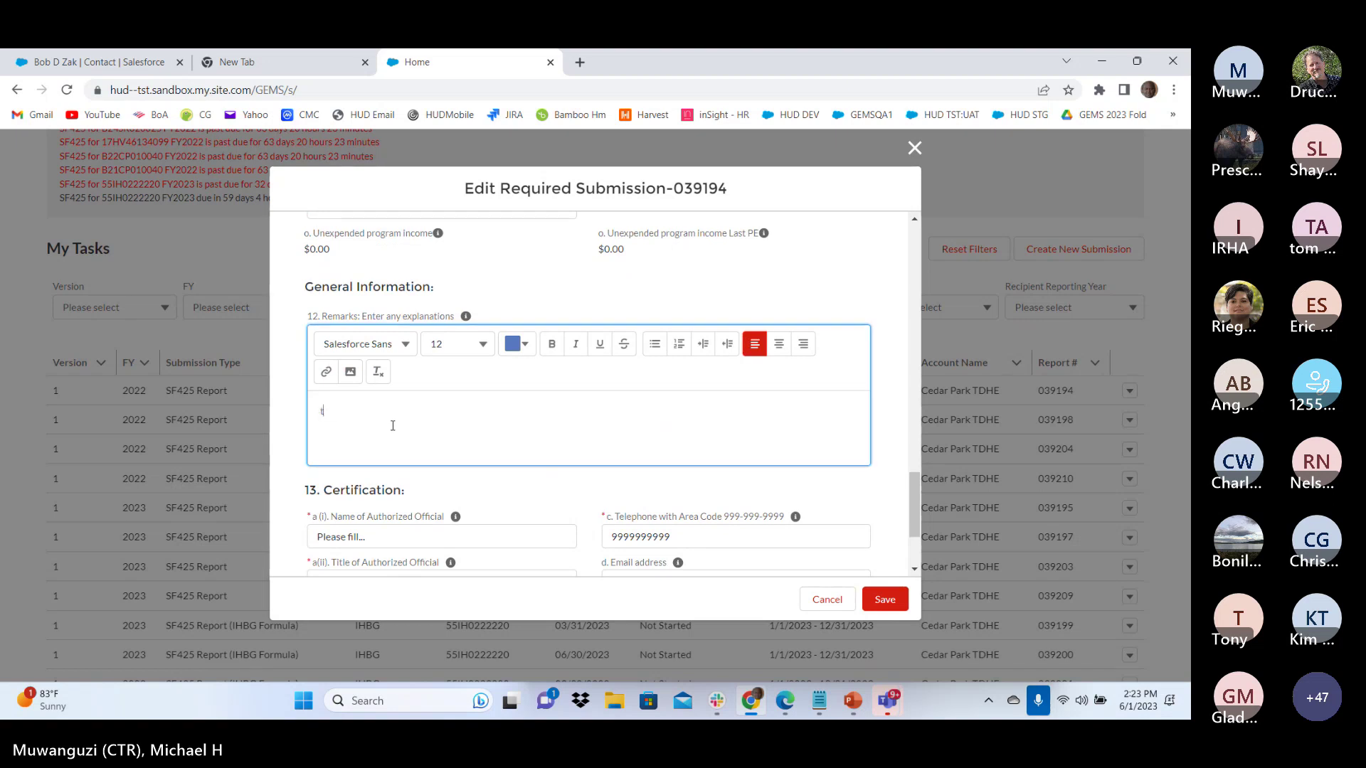
{"action": "type", "text": "test"}
Fill in the authorized official's name and telephone number in the certification section
{"action": "scroll", "coordinate": [393, 426], "scroll_direction": "down", "scroll_amount": 1}
{"action": "scroll", "coordinate": [393, 426], "scroll_direction": "down", "scroll_amount": 2}
{"action": "scroll", "coordinate": [392, 425], "scroll_direction": "up", "scroll_amount": 7}
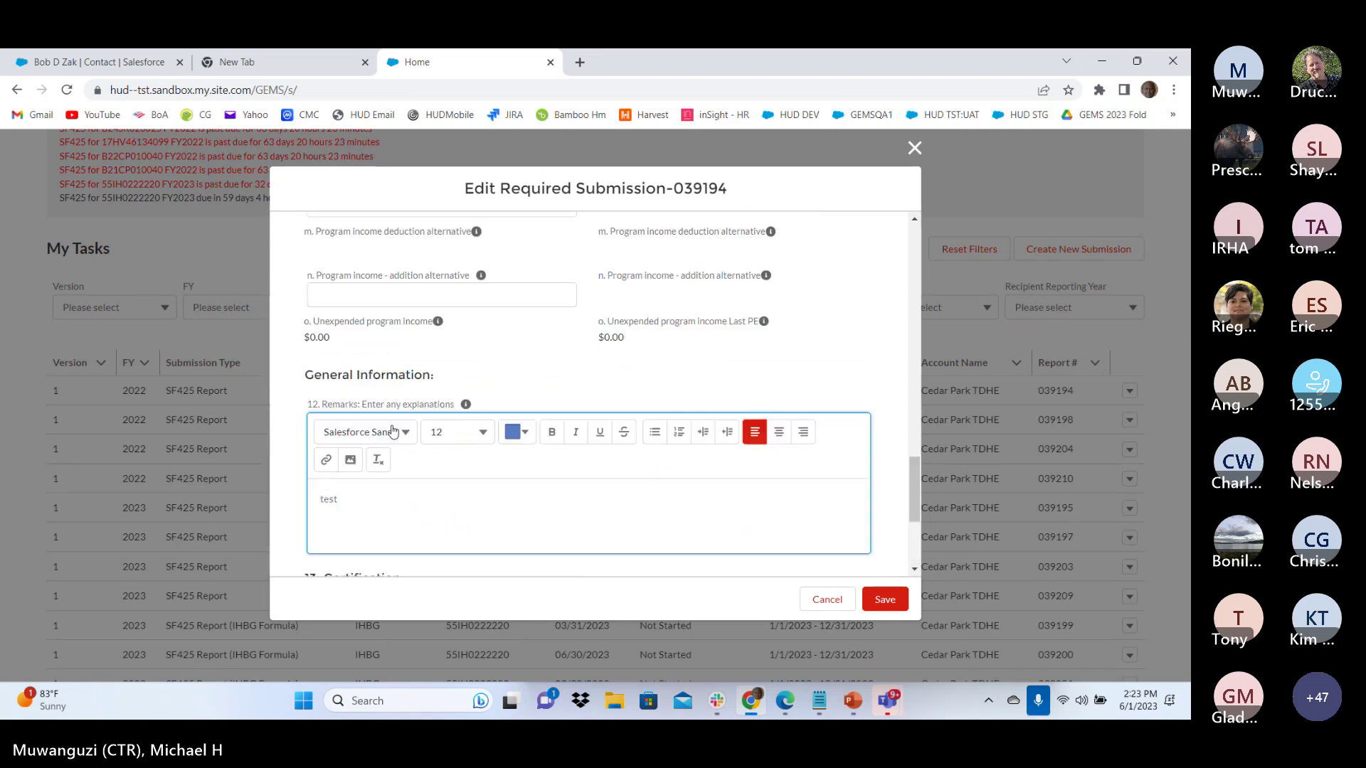
{"action": "scroll", "coordinate": [393, 426], "scroll_direction": "up", "scroll_amount": 1}
{"action": "scroll", "coordinate": [392, 426], "scroll_direction": "down", "scroll_amount": 8}
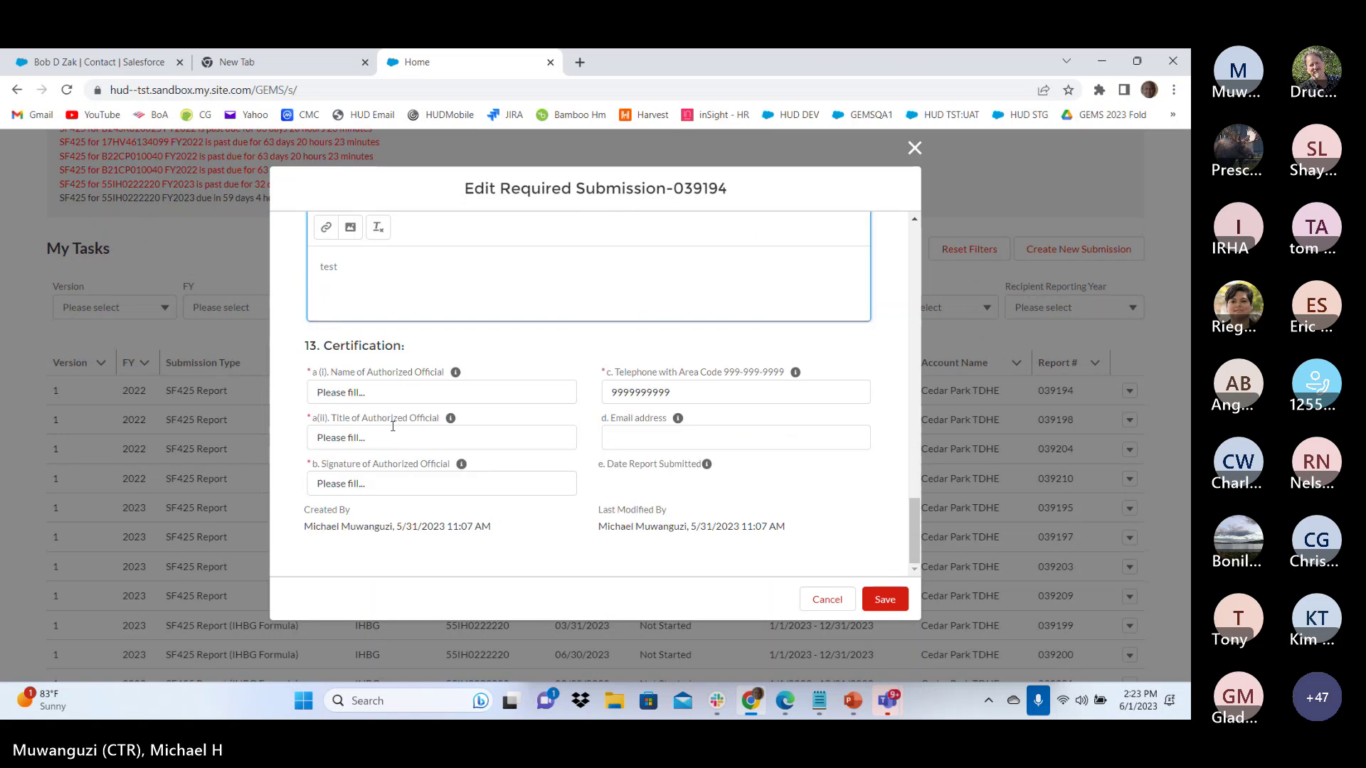
{"action": "left_click", "coordinate": [341, 392]}
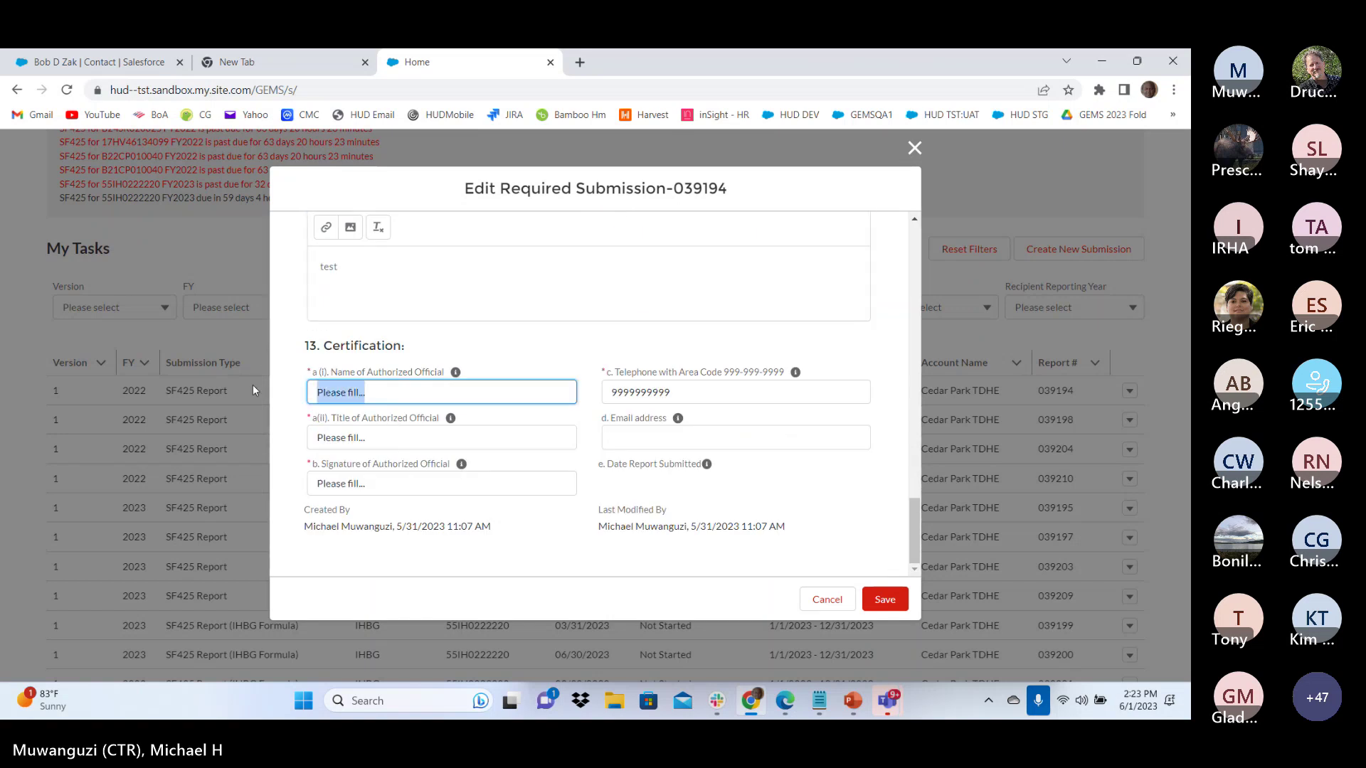
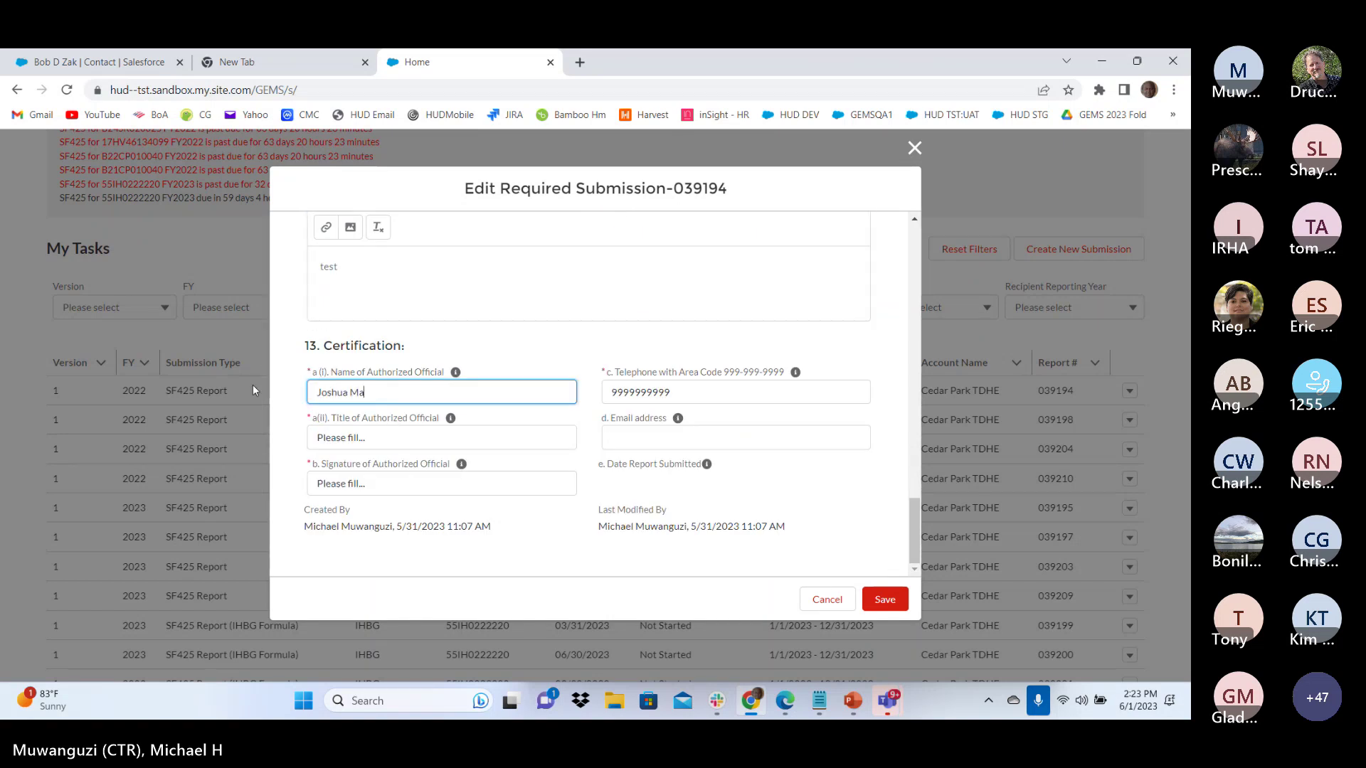
{"action": "key", "text": "Tab"}
{"action": "key", "text": "Tab"}
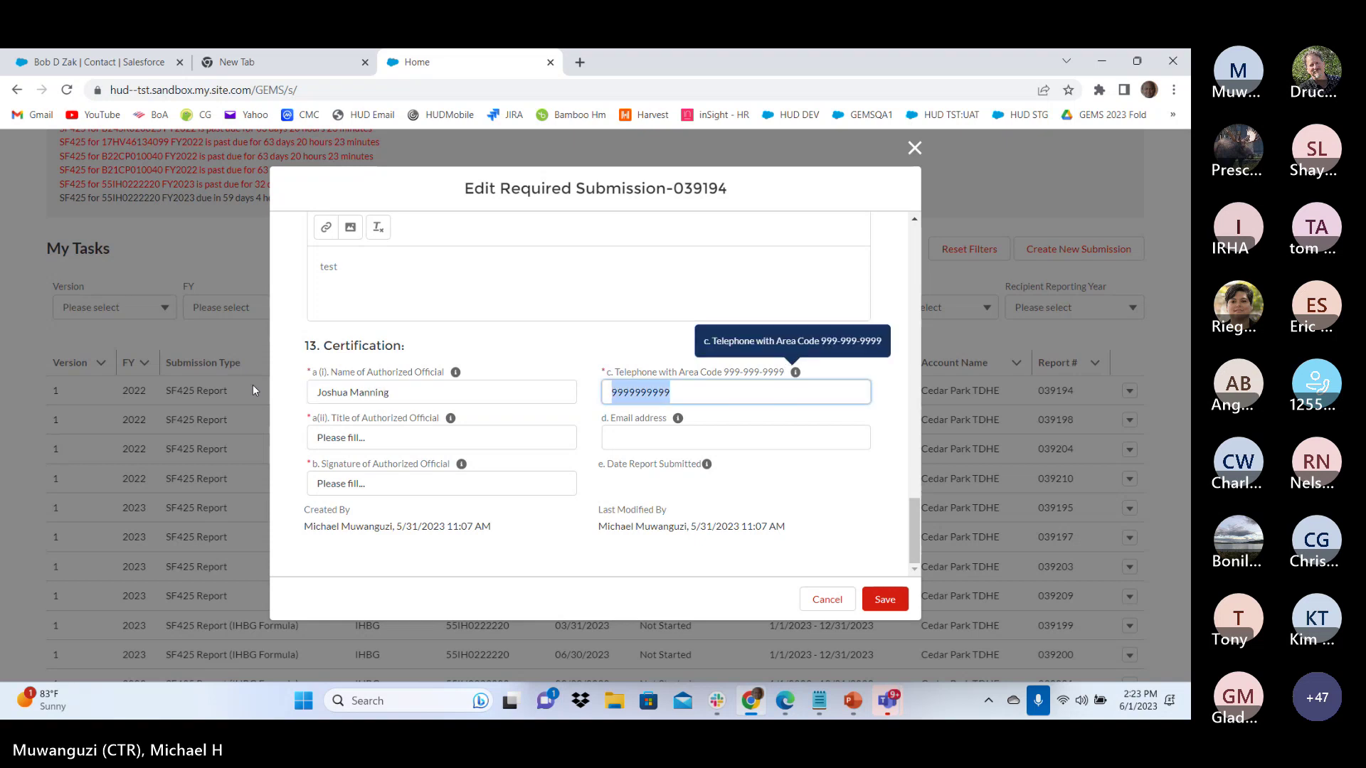
{"action": "type", "text": "111-222-3333"}
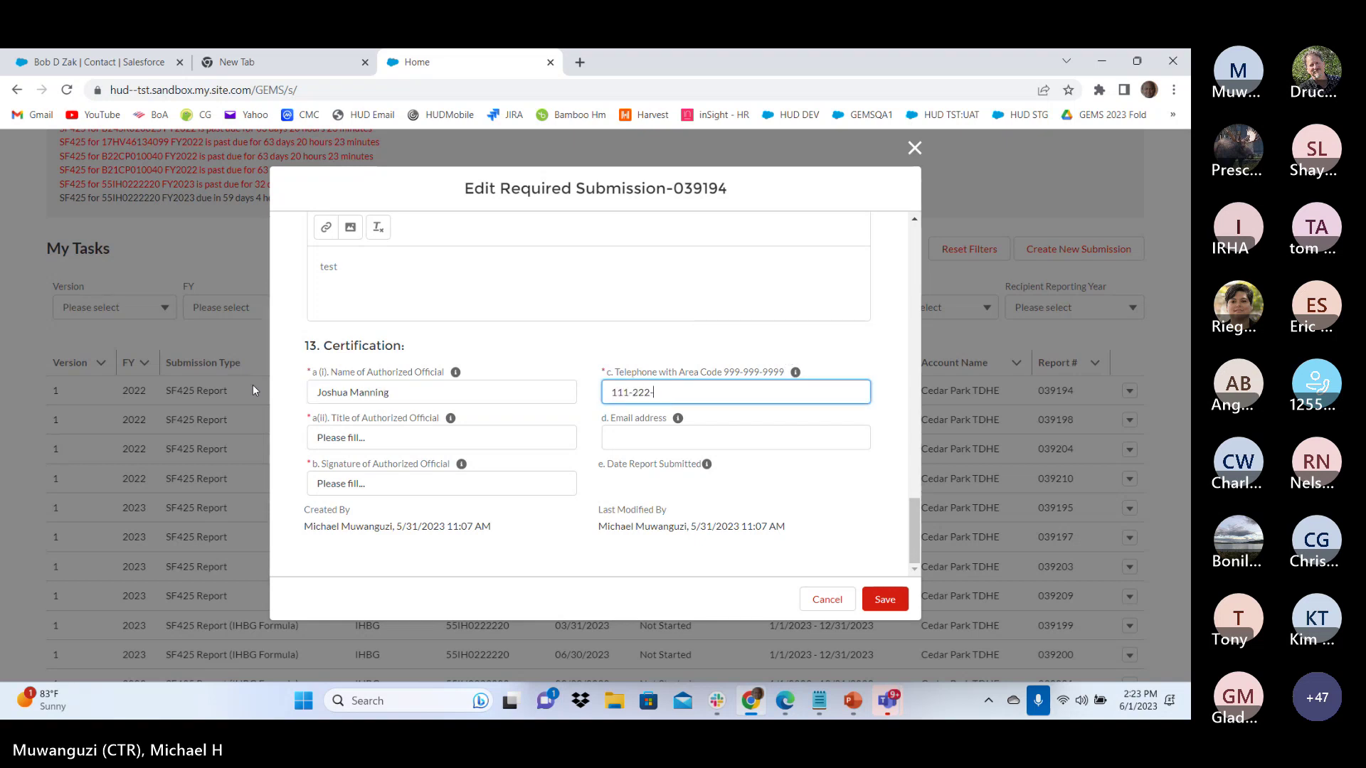
Give the official the title 'Chief', add their signature initials and e-mail, and save
{"action": "left_click", "coordinate": [406, 443]}
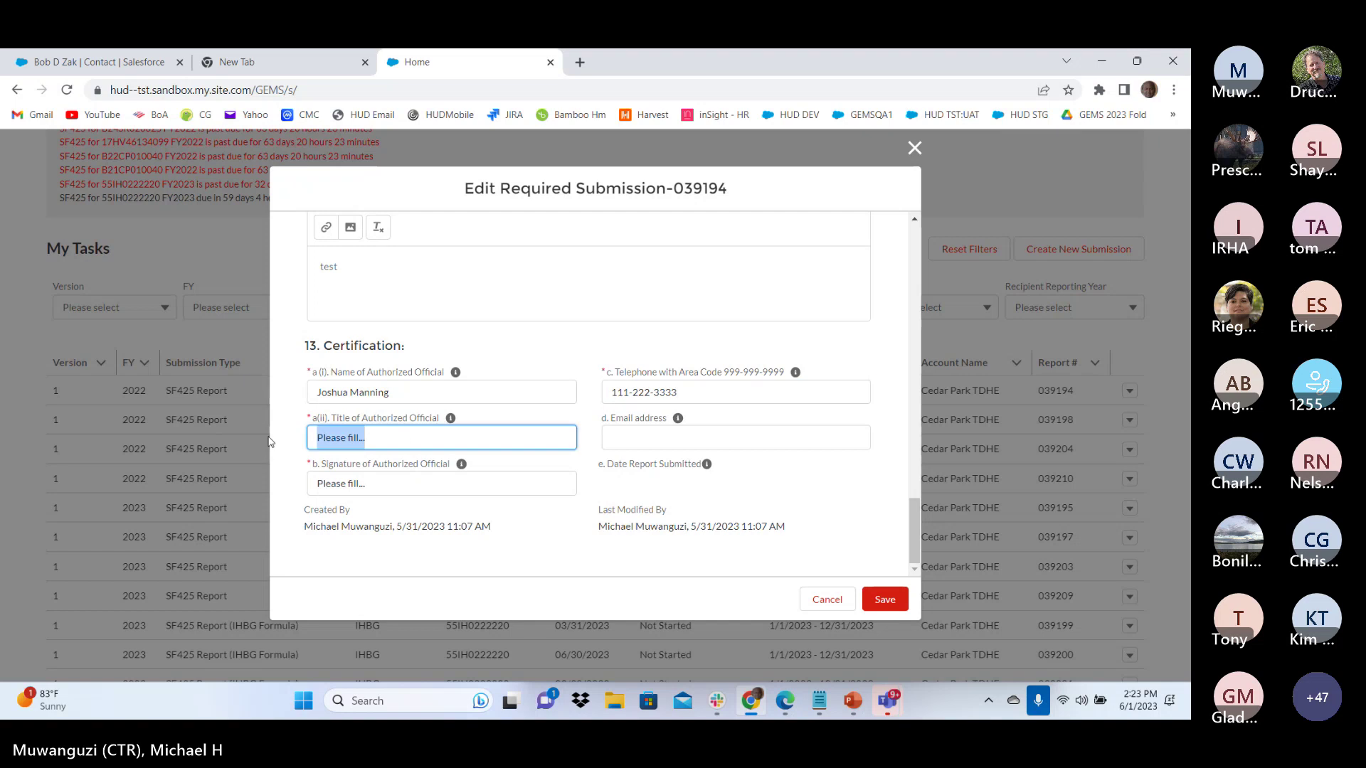
{"action": "type", "text": "/c"}
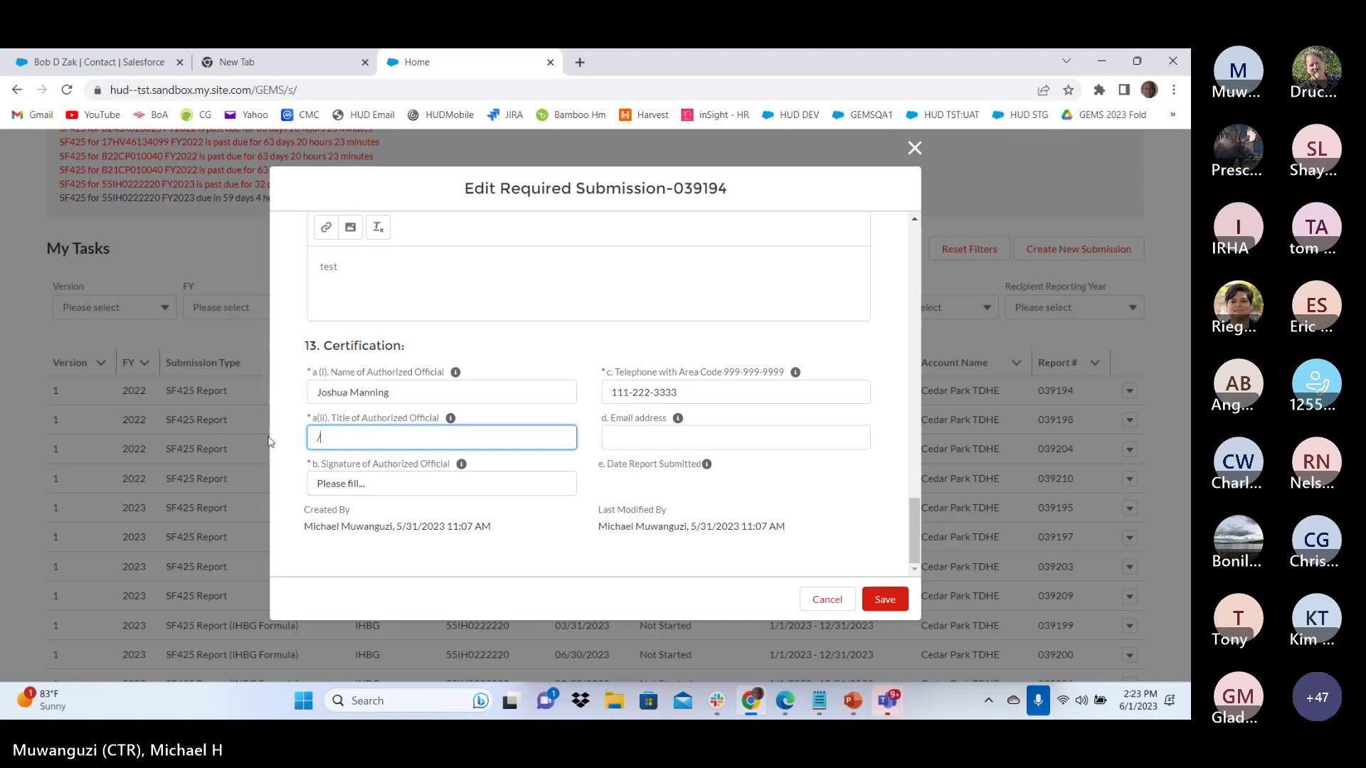
{"action": "key", "text": "BackSpace"}
{"action": "type", "text": "Chief"}
{"action": "key", "text": "Tab"}
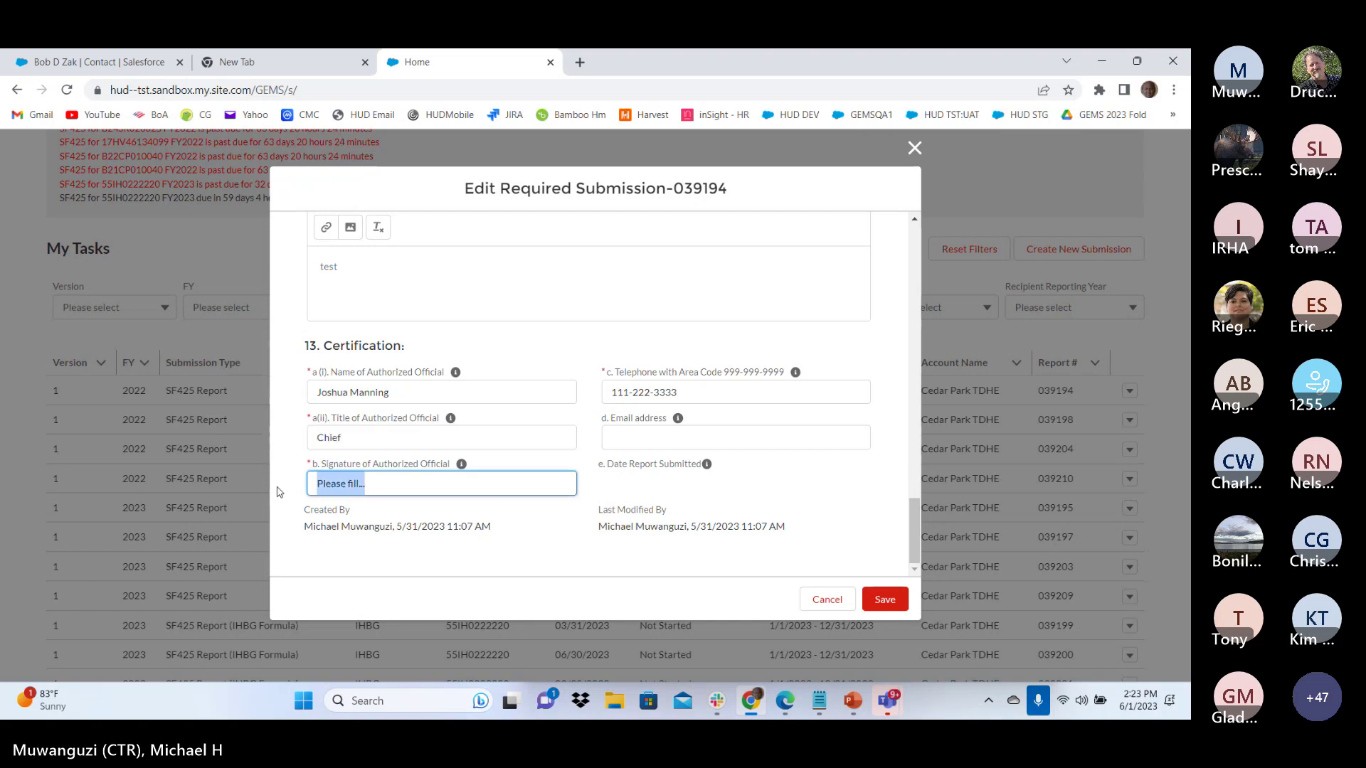
{"action": "type", "text": "JM"}
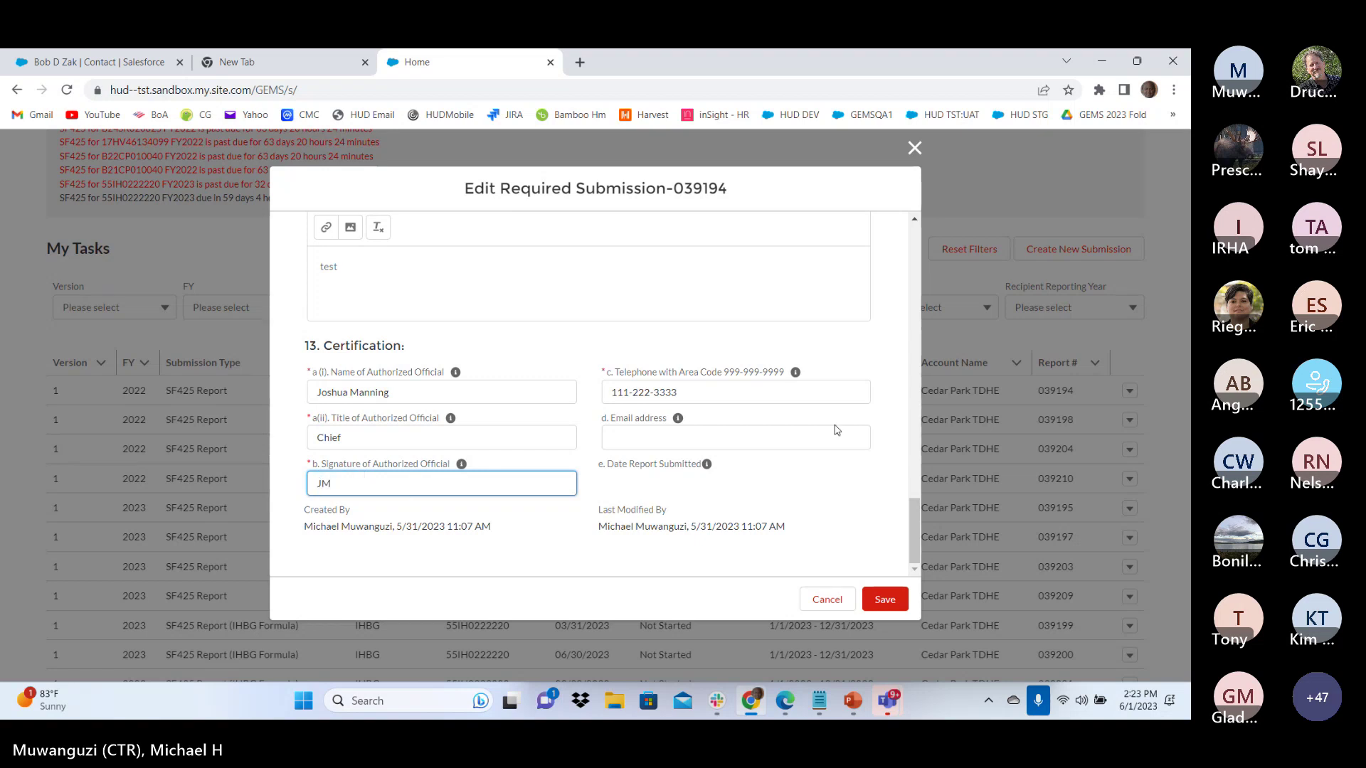
{"action": "left_click", "coordinate": [659, 444]}
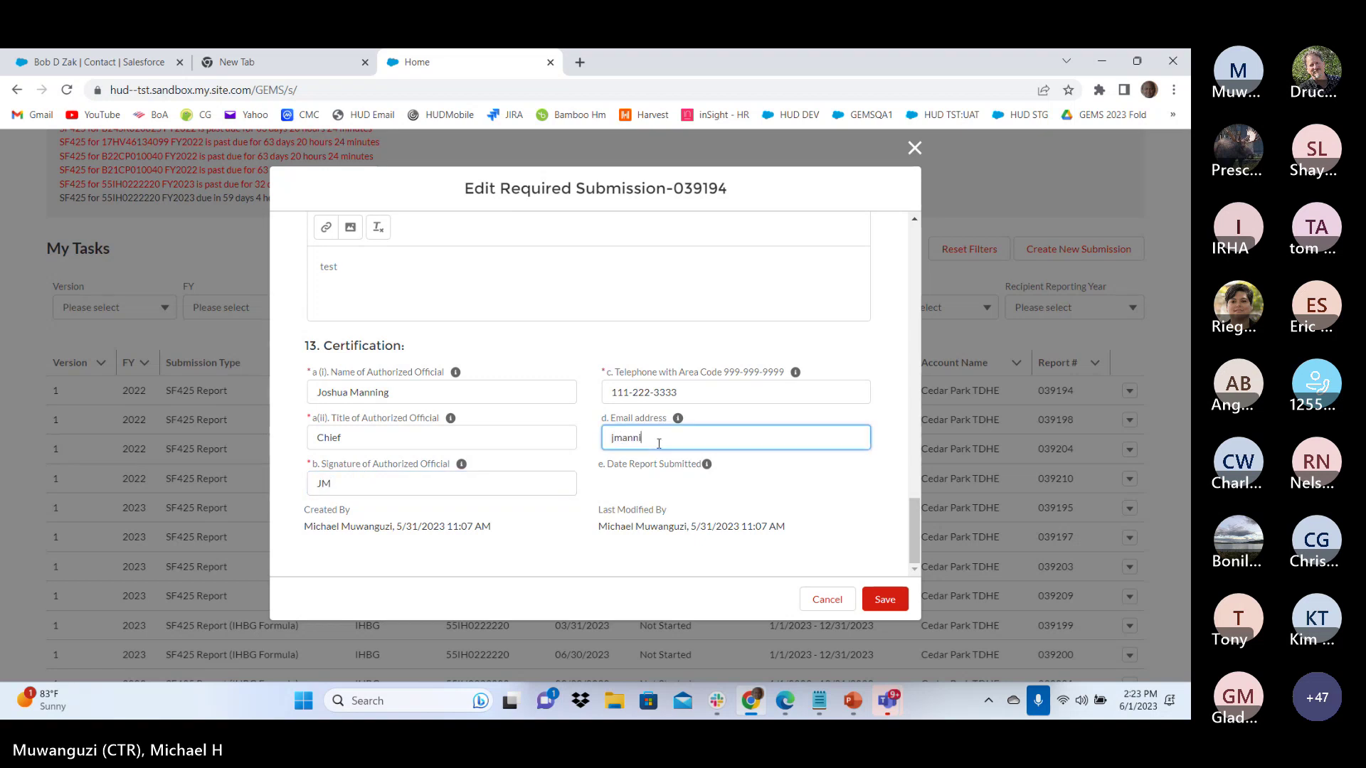
{"action": "left_click", "coordinate": [885, 599]}
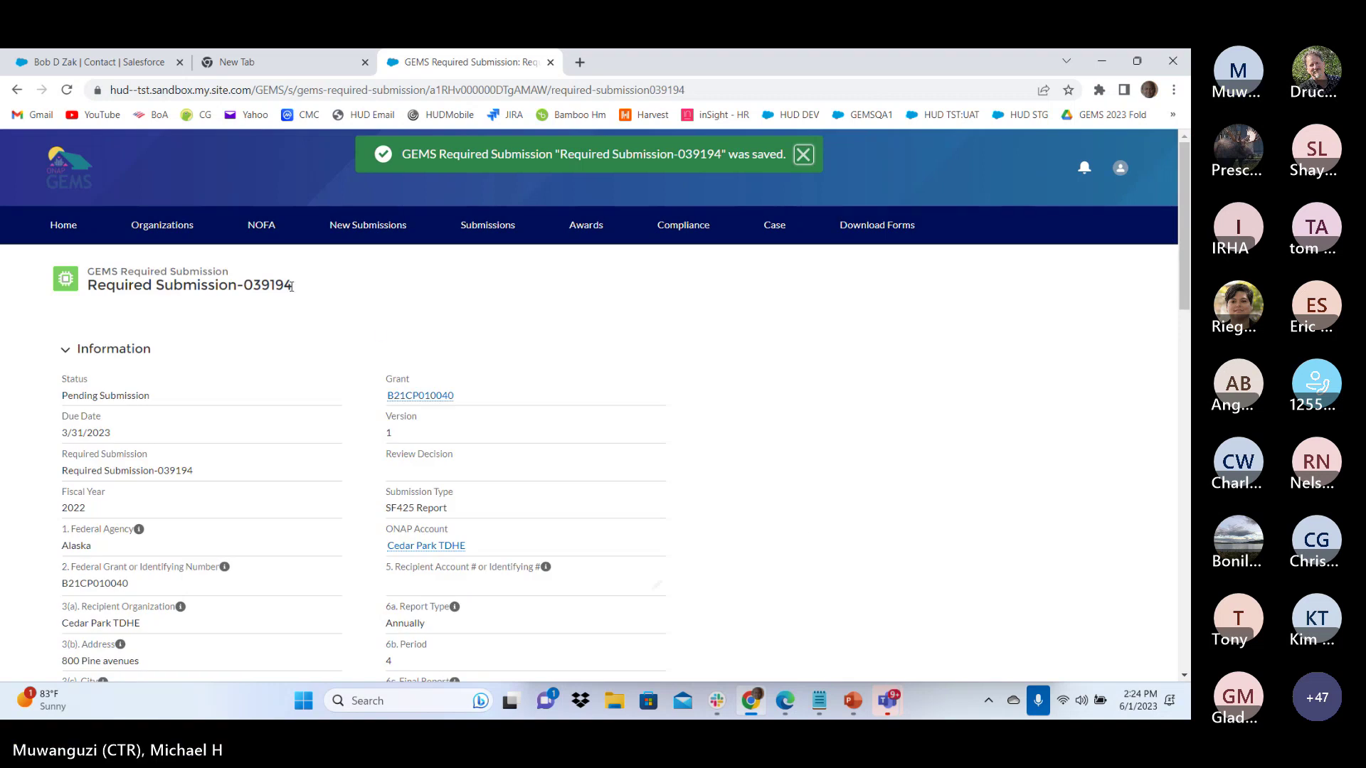
Review the Required Submission-039194 record, showing Pending Submission with $3.00 federal share
{"action": "left_click_drag", "start_coordinate": [291, 287], "coordinate": [243, 290]}
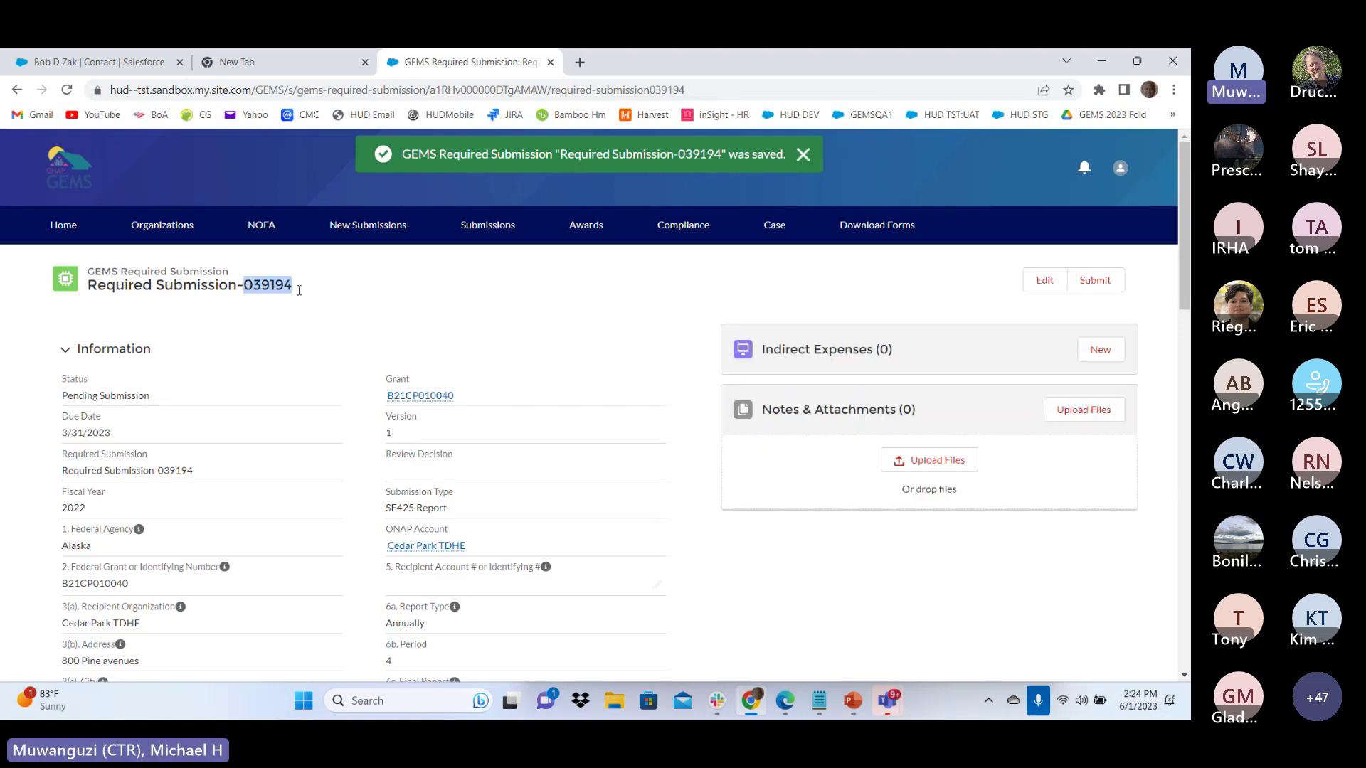
{"action": "left_click", "coordinate": [712, 557]}
{"action": "scroll", "coordinate": [639, 511], "scroll_direction": "down", "scroll_amount": 15}
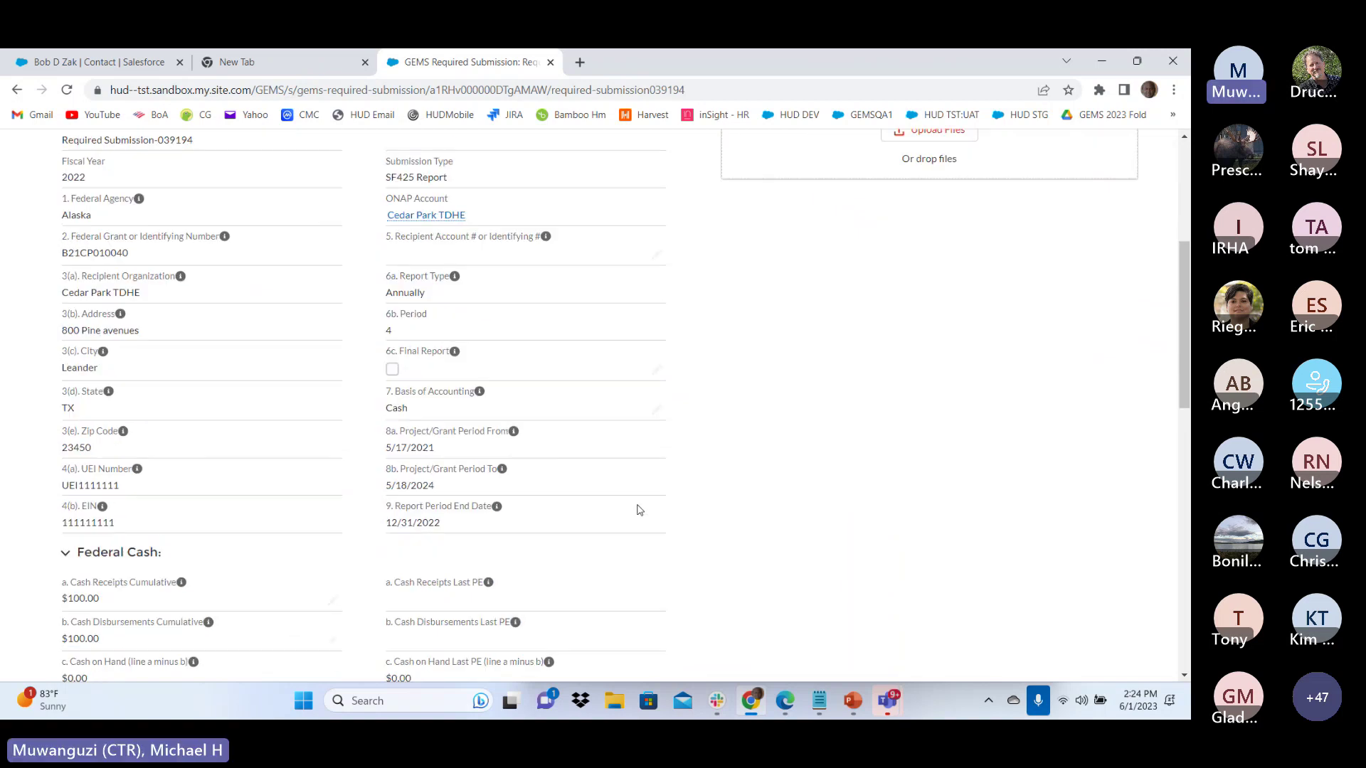
{"action": "scroll", "coordinate": [639, 510], "scroll_direction": "down", "scroll_amount": 2}
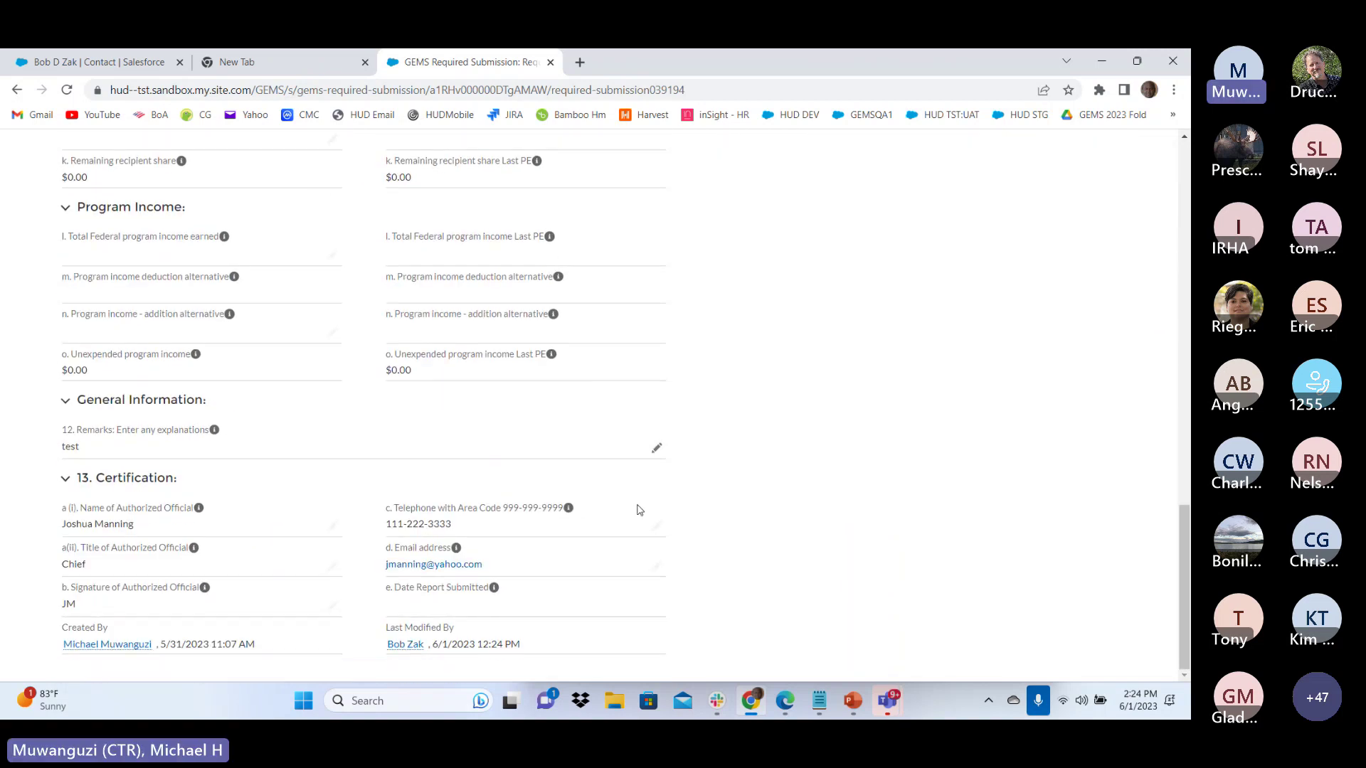
{"action": "scroll", "coordinate": [722, 411], "scroll_direction": "up", "scroll_amount": 3}
{"action": "scroll", "coordinate": [728, 412], "scroll_direction": "up", "scroll_amount": 15}
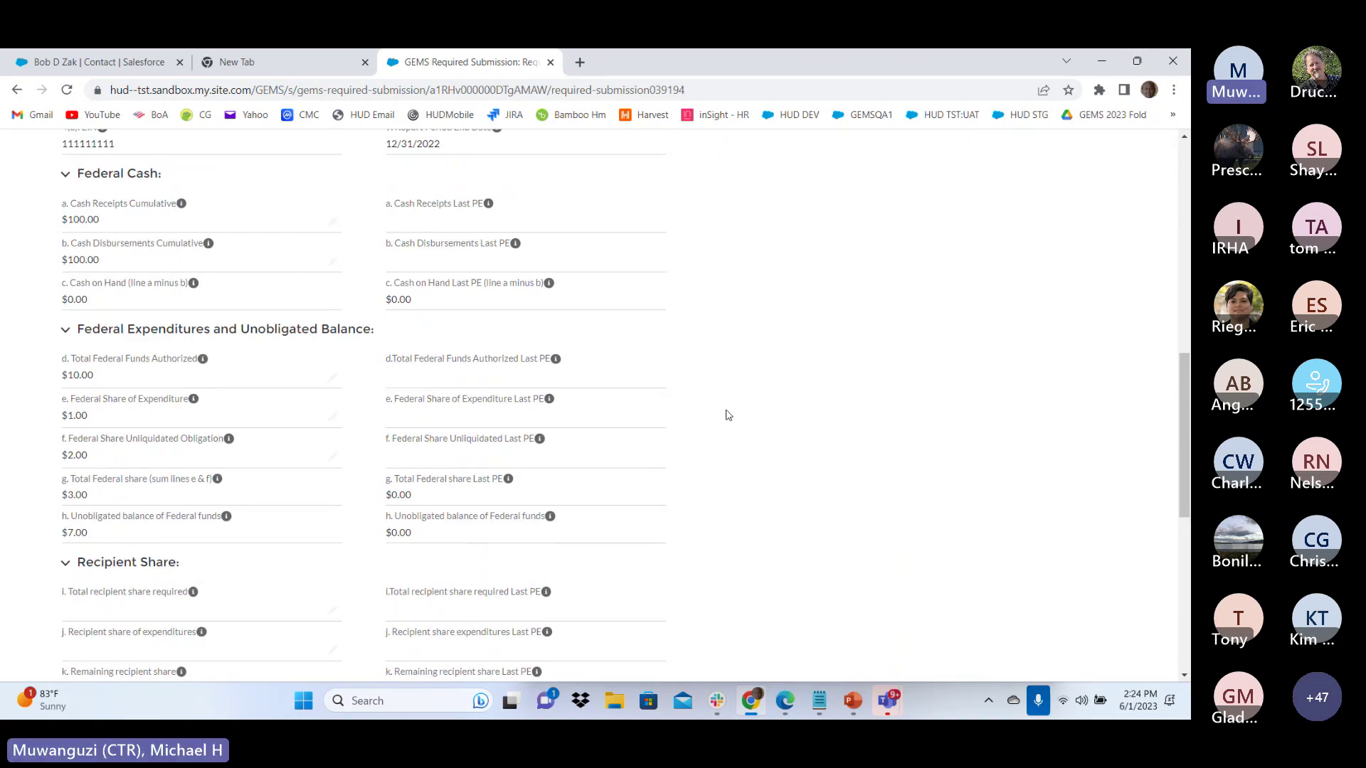
{"action": "scroll", "coordinate": [687, 425], "scroll_direction": "down", "scroll_amount": 15}
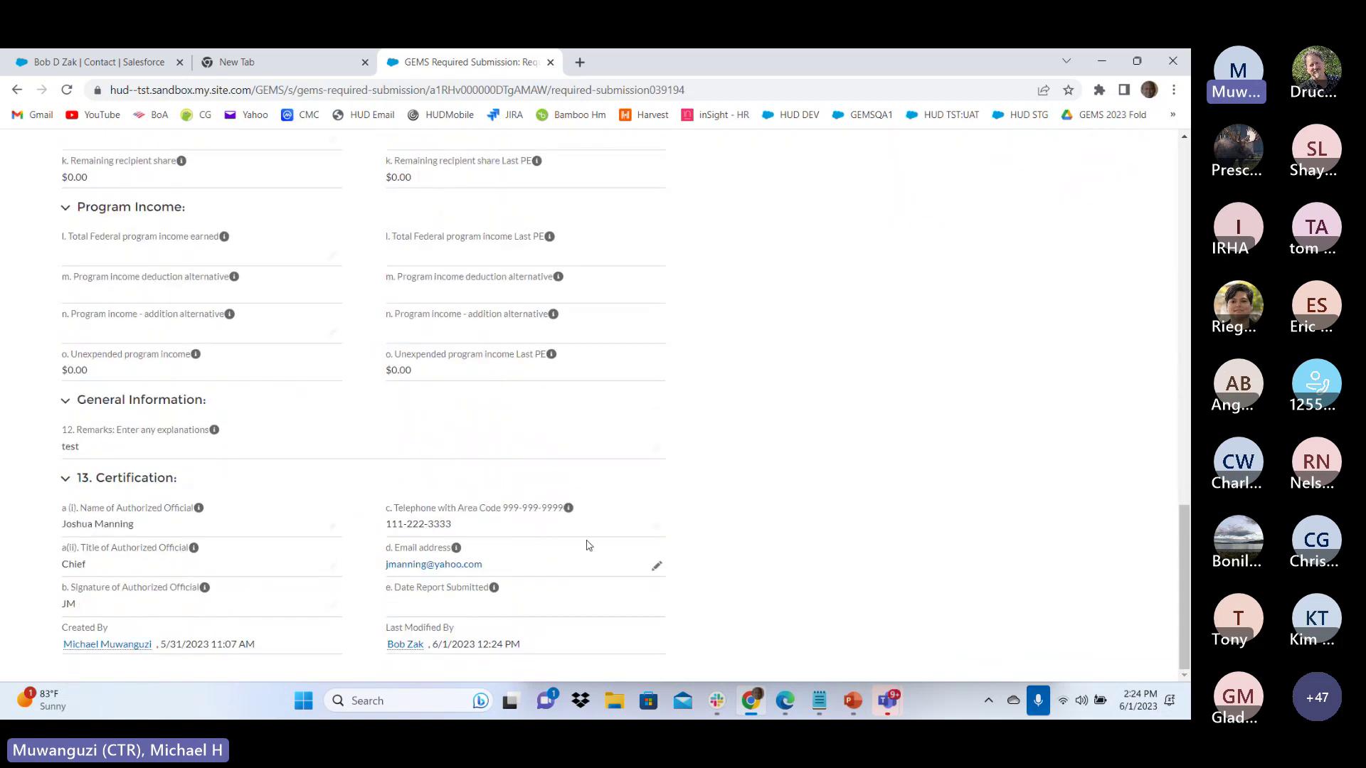
{"action": "scroll", "coordinate": [753, 399], "scroll_direction": "up", "scroll_amount": 8}
{"action": "scroll", "coordinate": [753, 403], "scroll_direction": "up", "scroll_amount": 8}
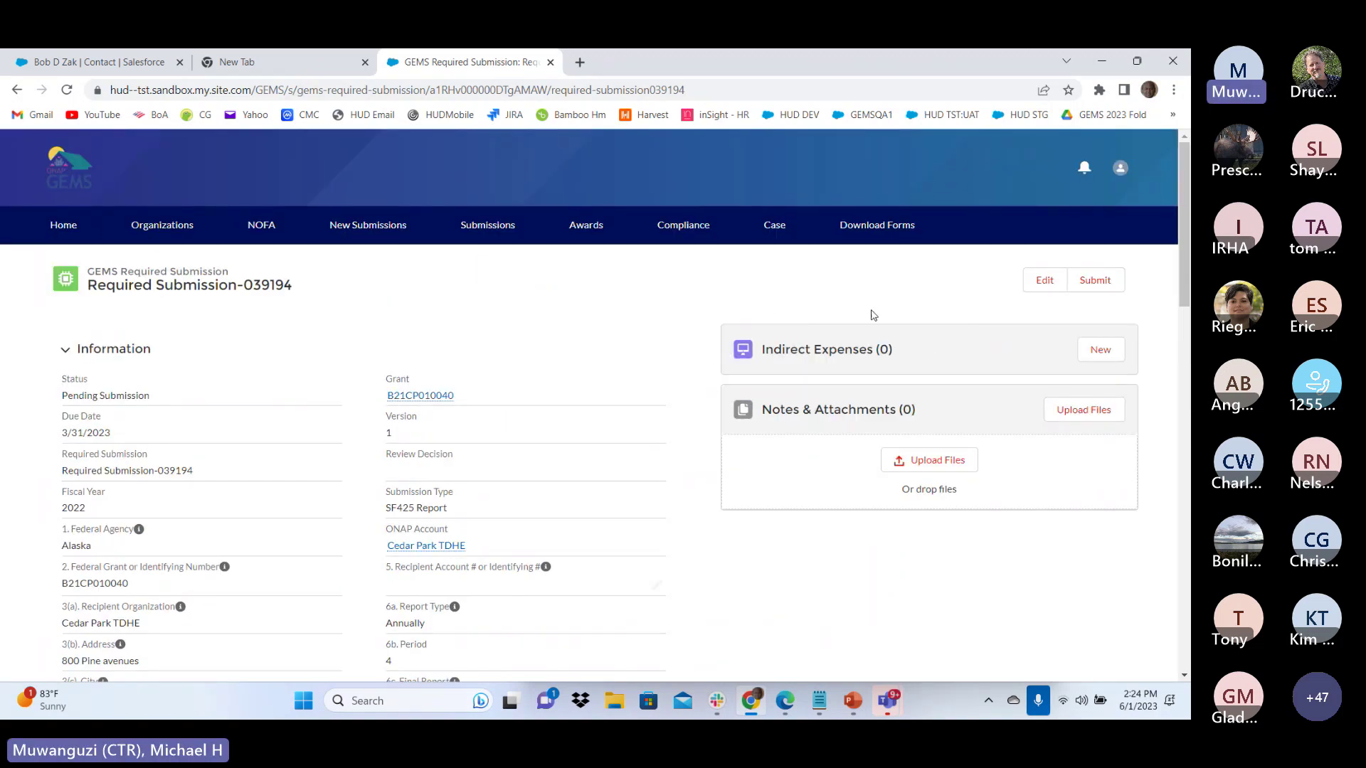
Add a type a indirect expense at 1.00% for May 30 to June 1 with base 10
{"action": "left_click", "coordinate": [1099, 349]}
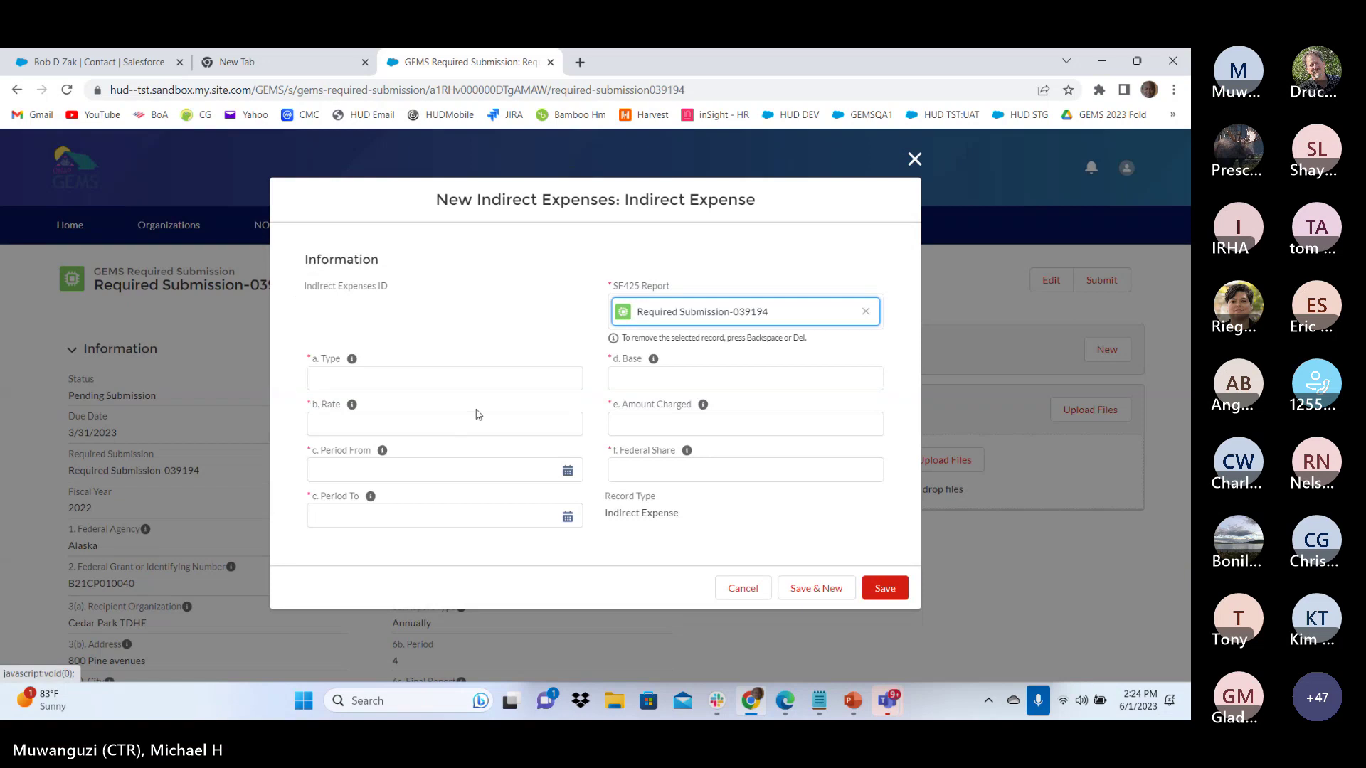
{"action": "left_click", "coordinate": [360, 377]}
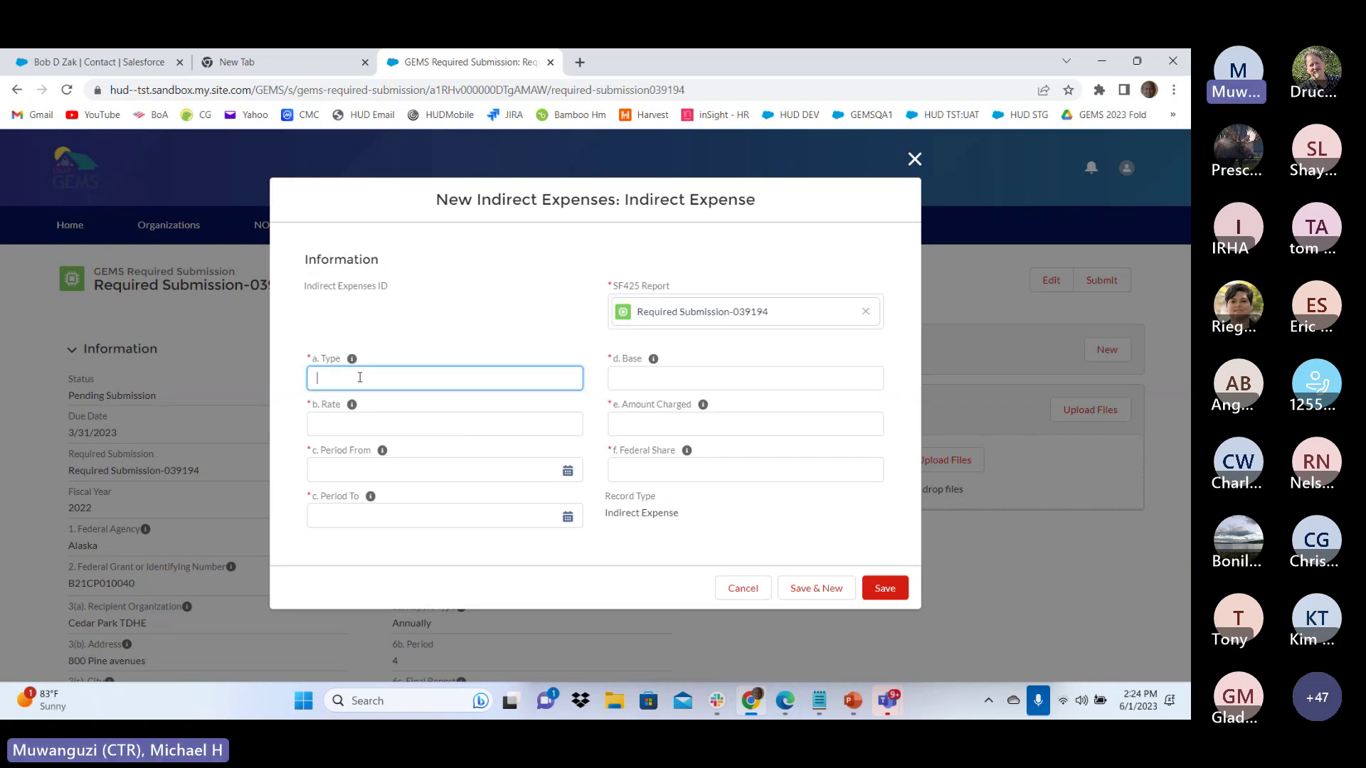
{"action": "type", "text": "type a"}
{"action": "left_click", "coordinate": [327, 427]}
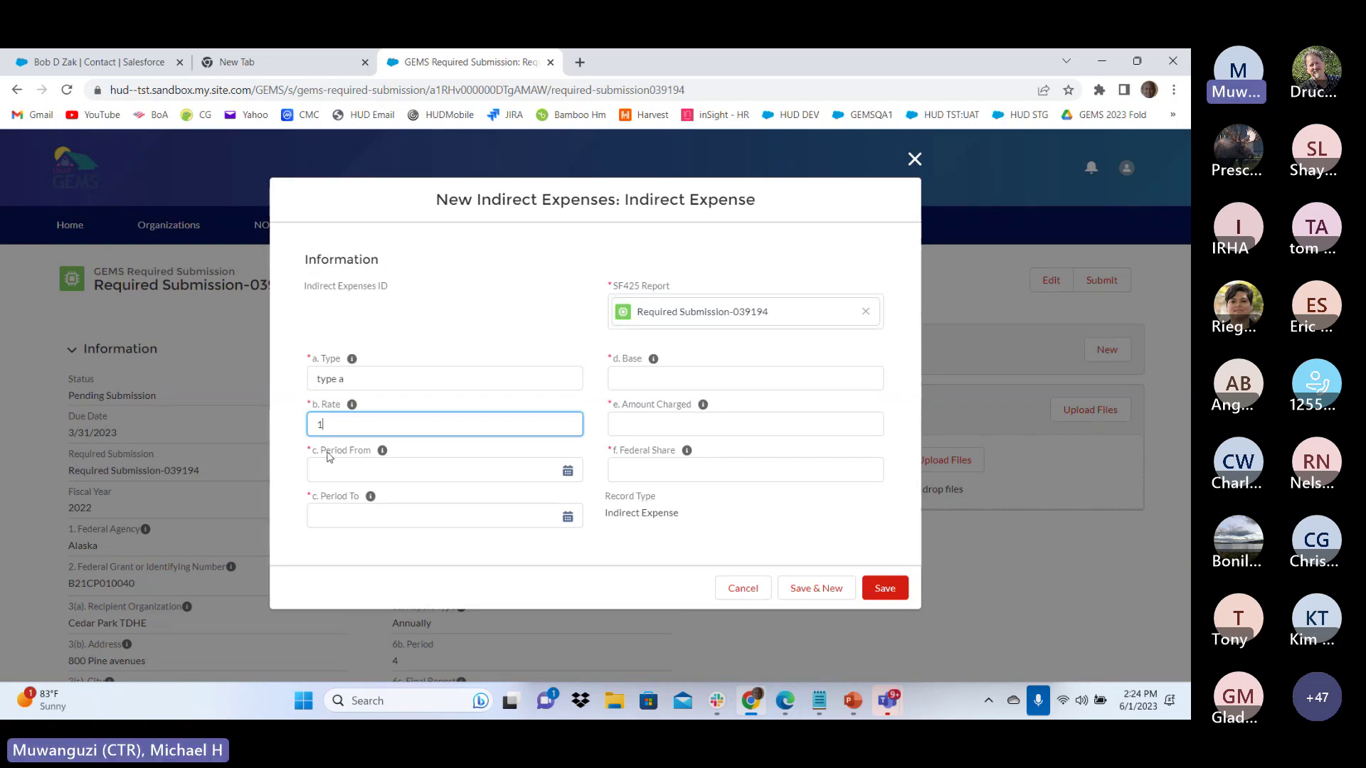
{"action": "left_click", "coordinate": [332, 468]}
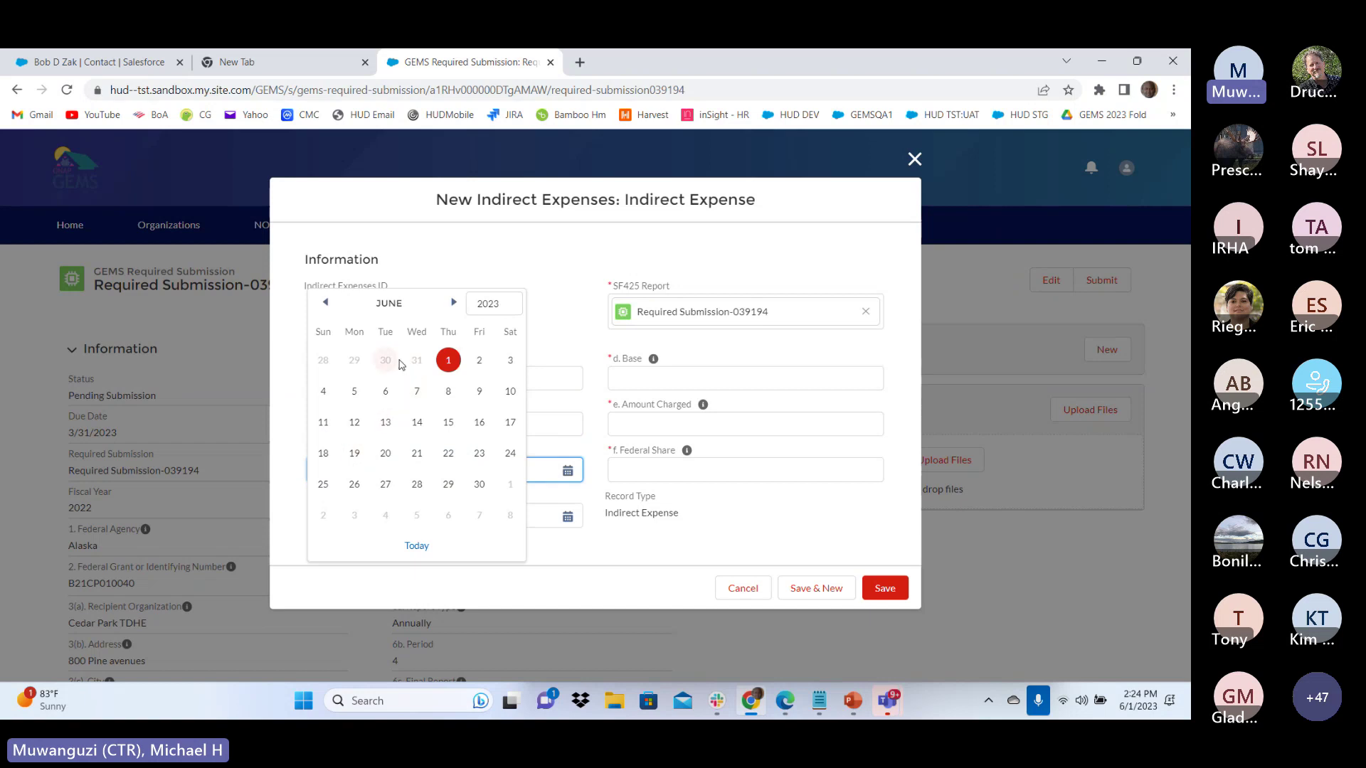
{"action": "left_click", "coordinate": [414, 393]}
{"action": "left_click", "coordinate": [360, 517]}
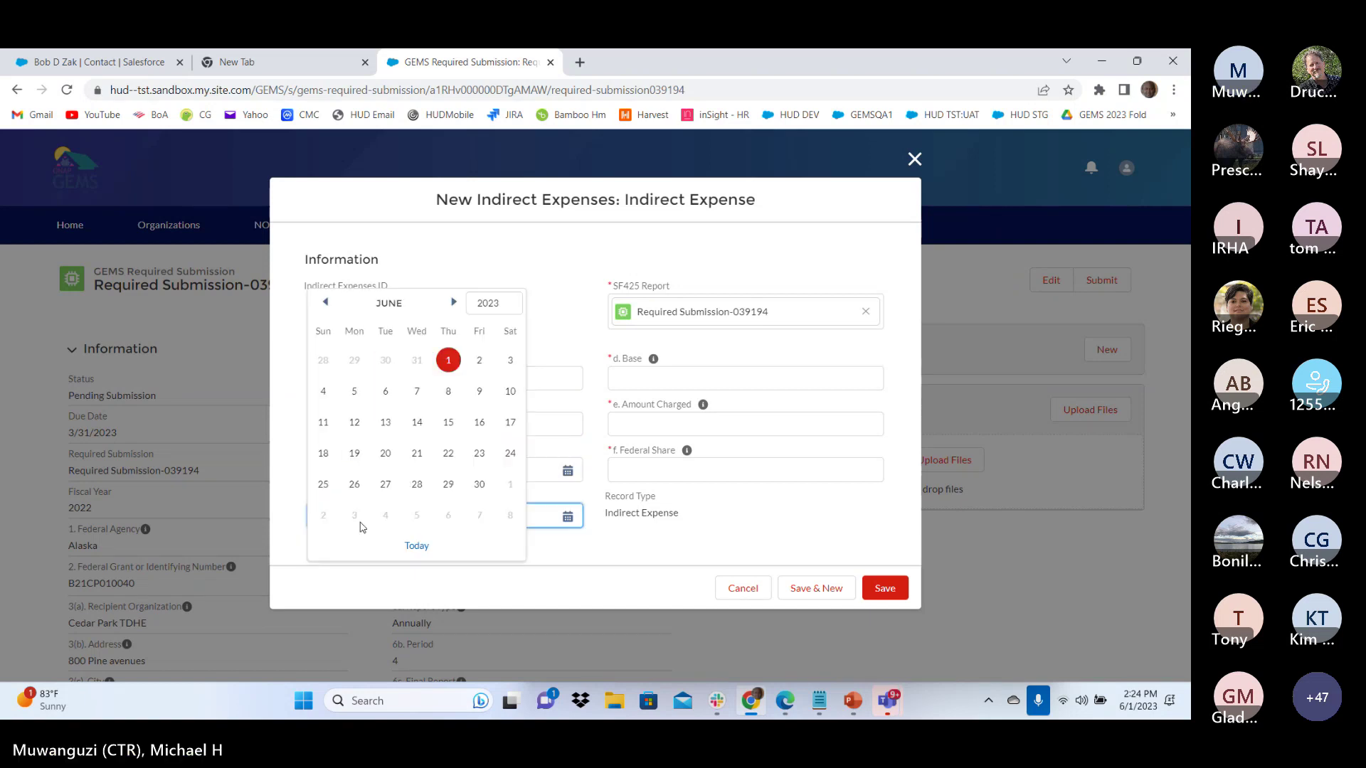
{"action": "left_click", "coordinate": [447, 362]}
{"action": "left_click", "coordinate": [630, 380]}
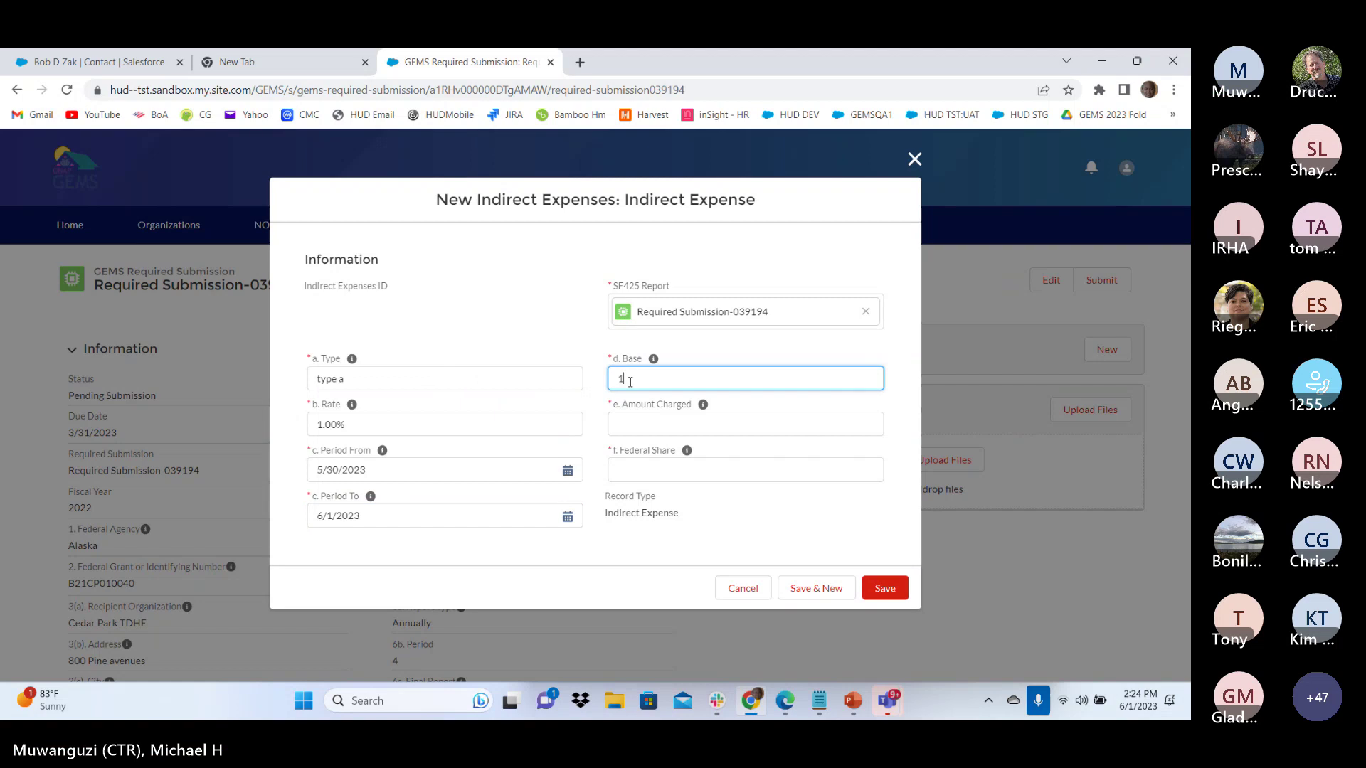
{"action": "type", "text": "10"}
{"action": "left_click", "coordinate": [636, 421]}
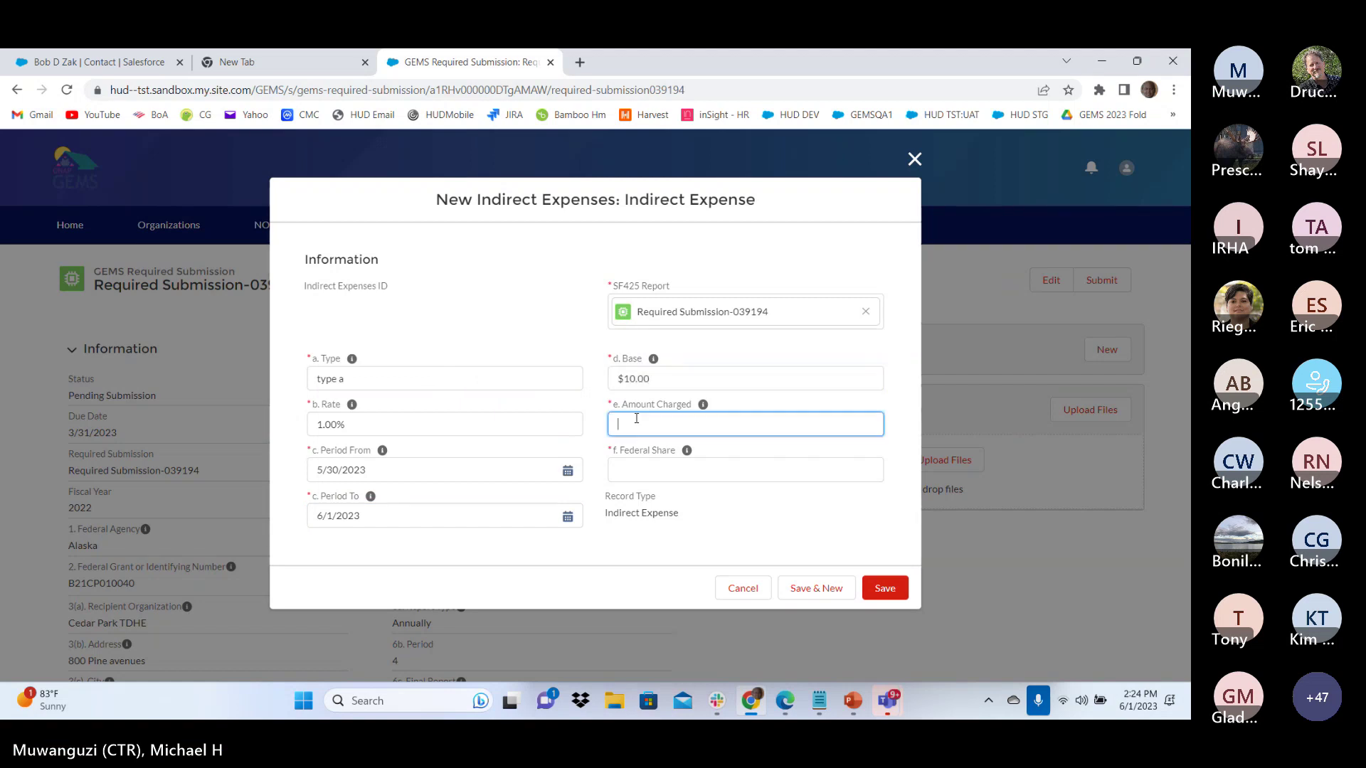
{"action": "left_click", "coordinate": [637, 470]}
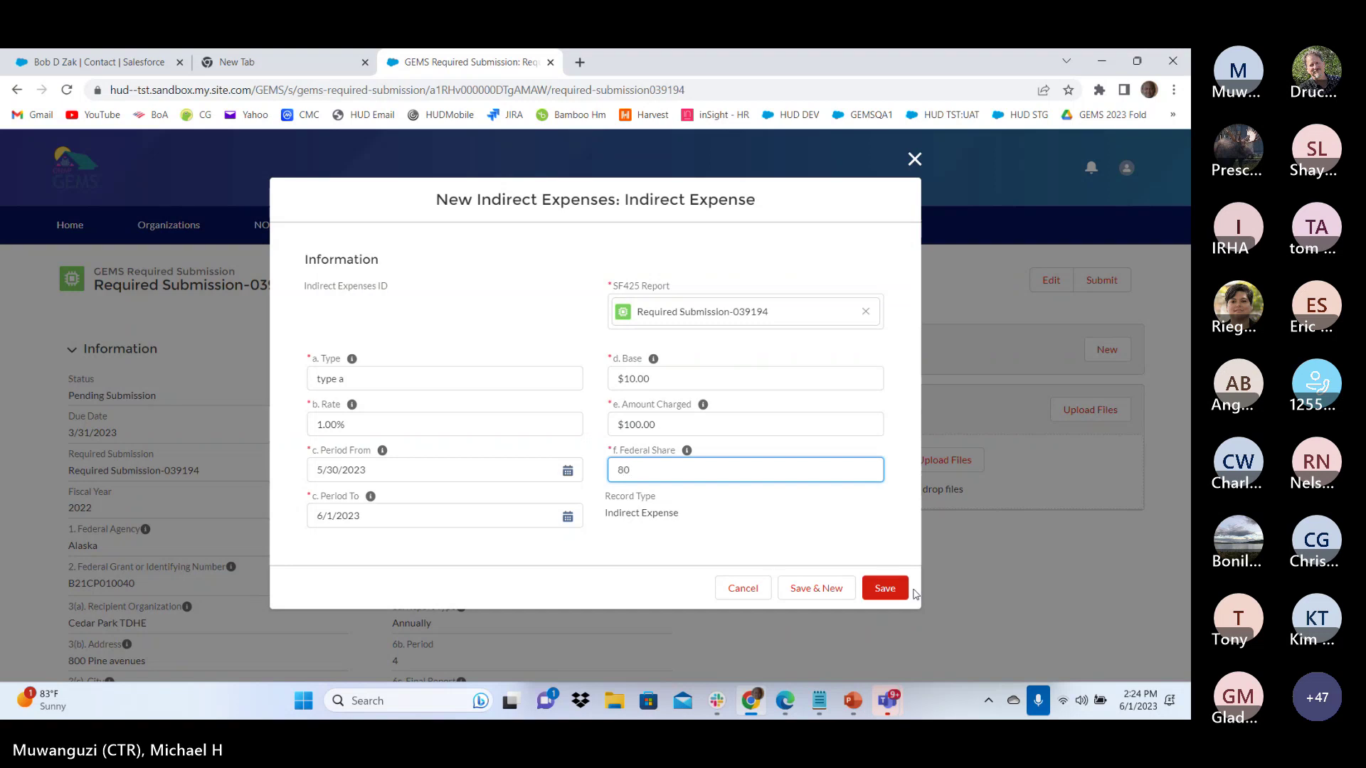
{"action": "left_click", "coordinate": [896, 589]}
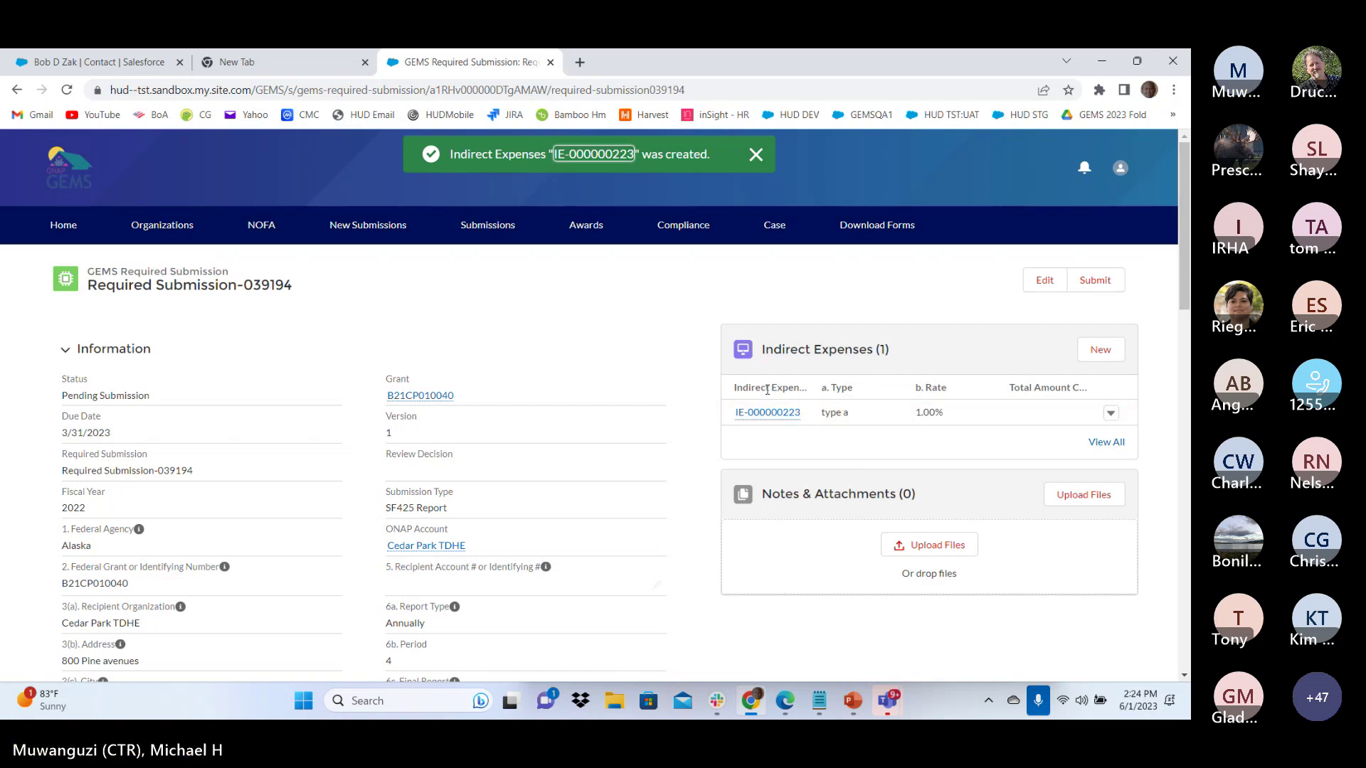
Return to the Home dashboard and reopen report 039194 for editing from My Tasks
{"action": "scroll", "coordinate": [768, 389], "scroll_direction": "down", "scroll_amount": 3}
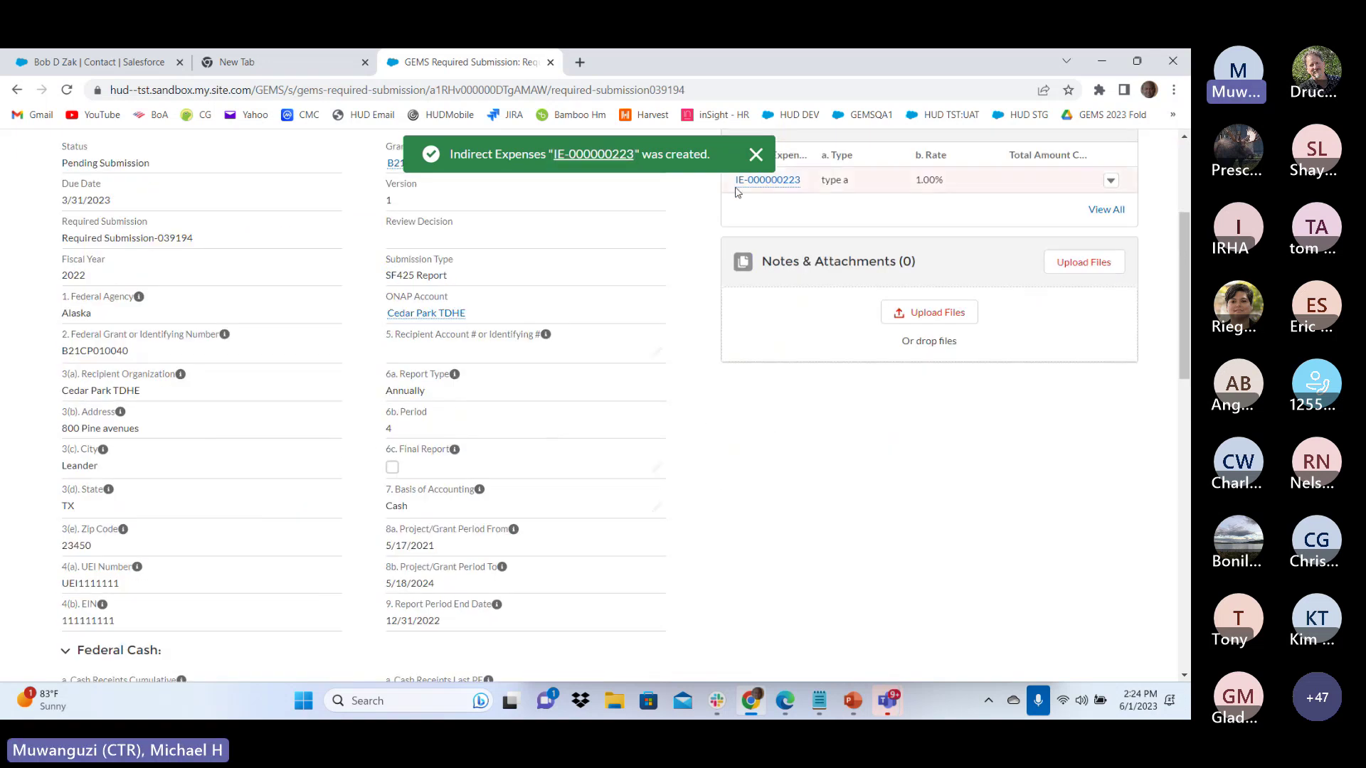
{"action": "scroll", "coordinate": [718, 484], "scroll_direction": "up", "scroll_amount": 3}
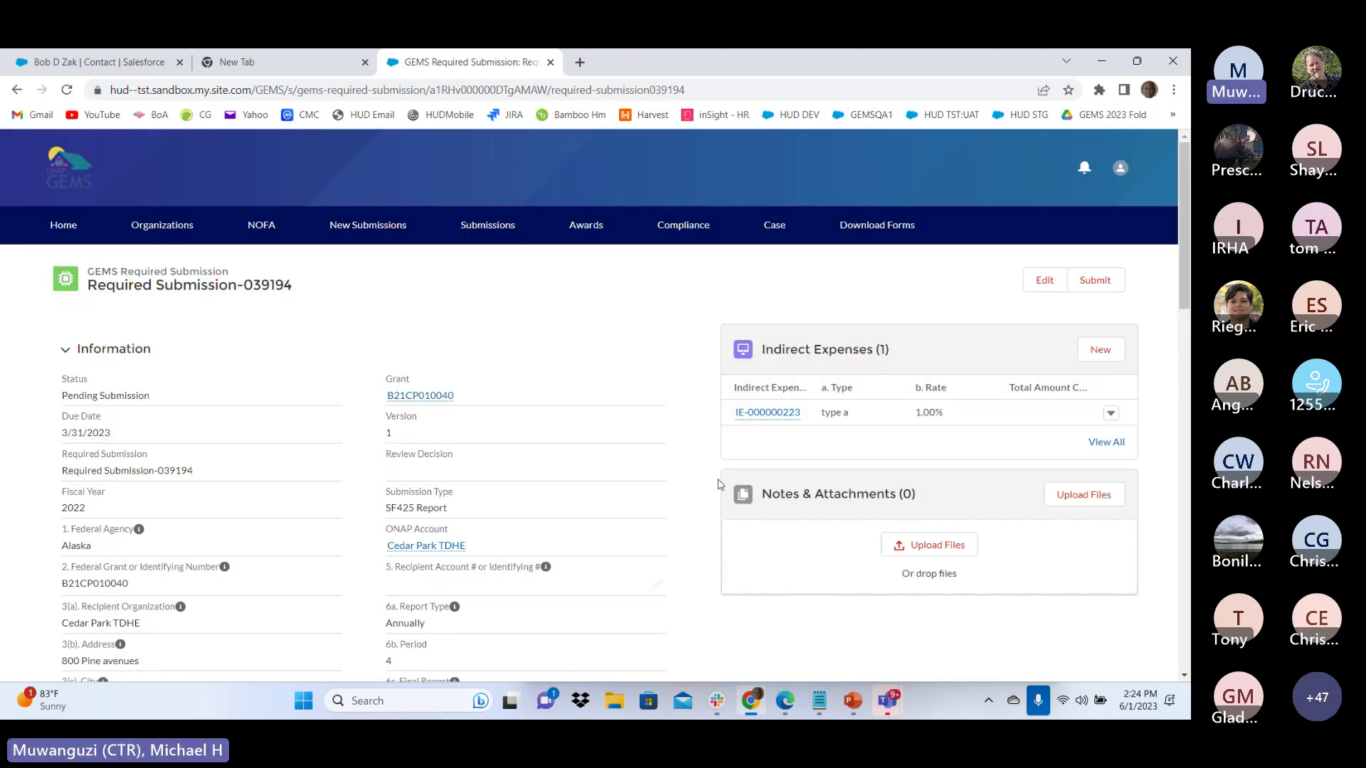
{"action": "scroll", "coordinate": [719, 484], "scroll_direction": "down", "scroll_amount": 15}
{"action": "scroll", "coordinate": [695, 482], "scroll_direction": "up", "scroll_amount": 4}
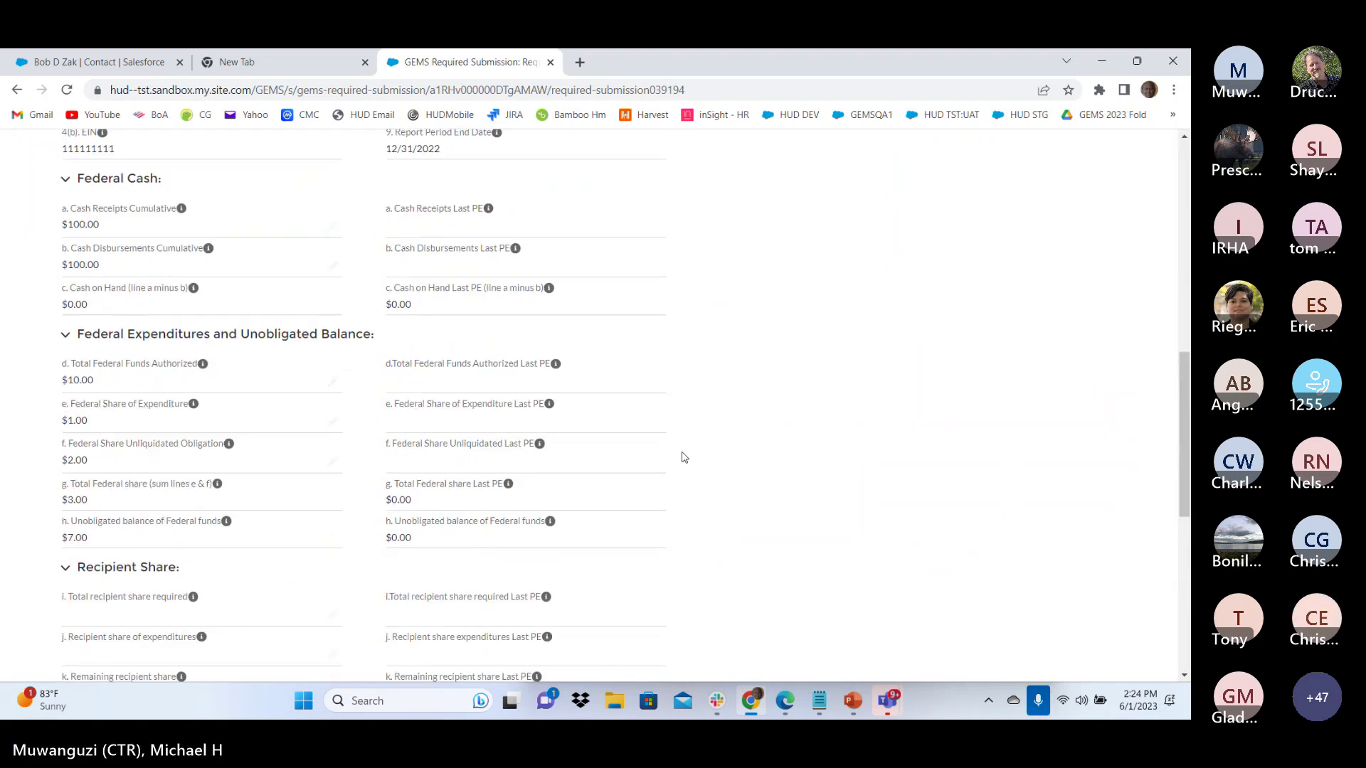
{"action": "scroll", "coordinate": [684, 456], "scroll_direction": "up", "scroll_amount": 10}
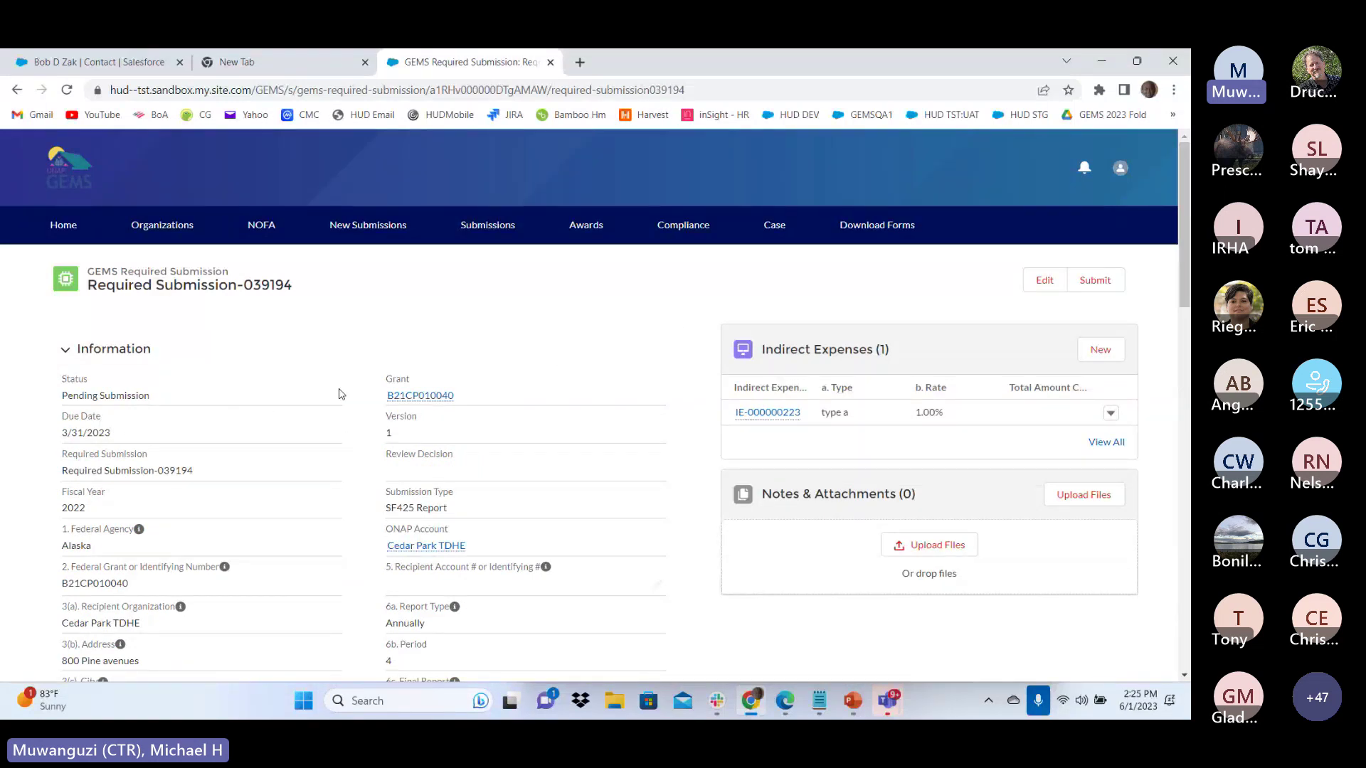
{"action": "left_click", "coordinate": [66, 226]}
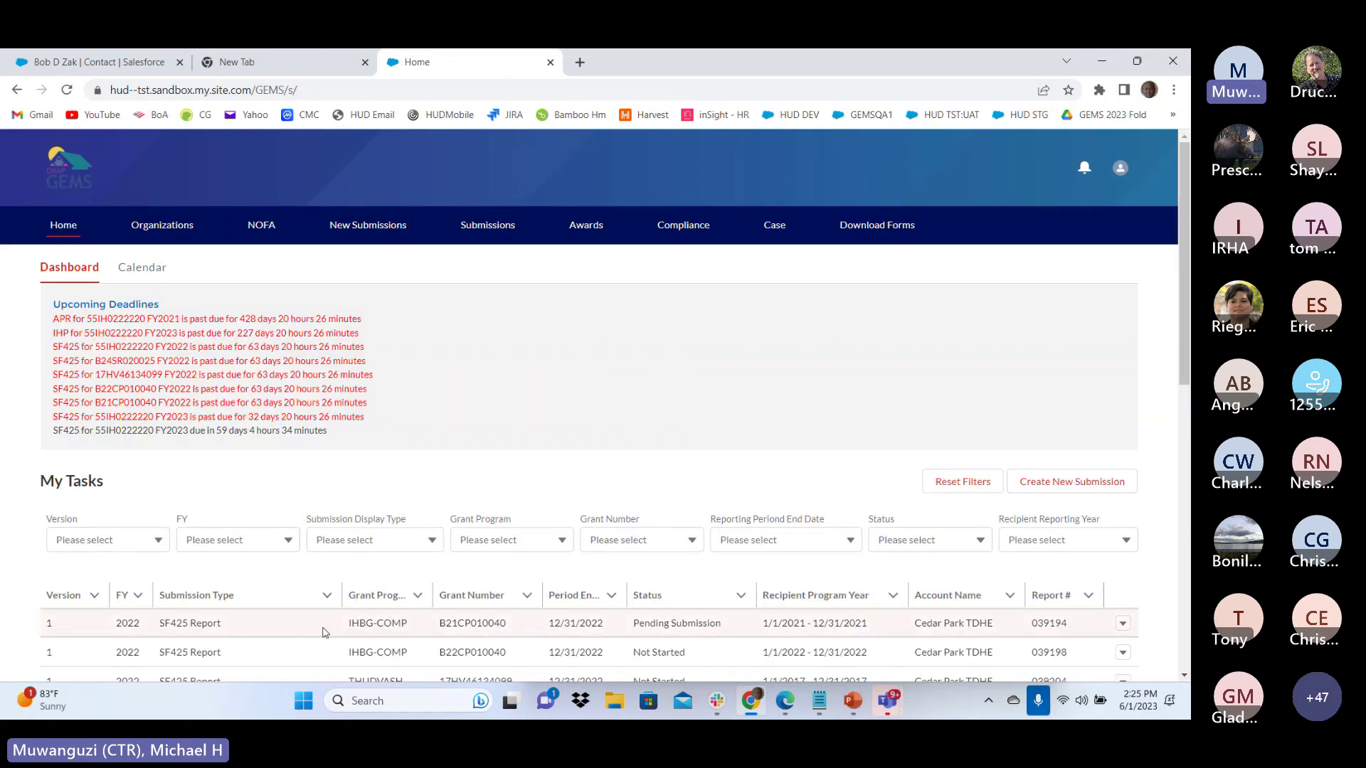
{"action": "scroll", "coordinate": [1154, 472], "scroll_direction": "down", "scroll_amount": 2}
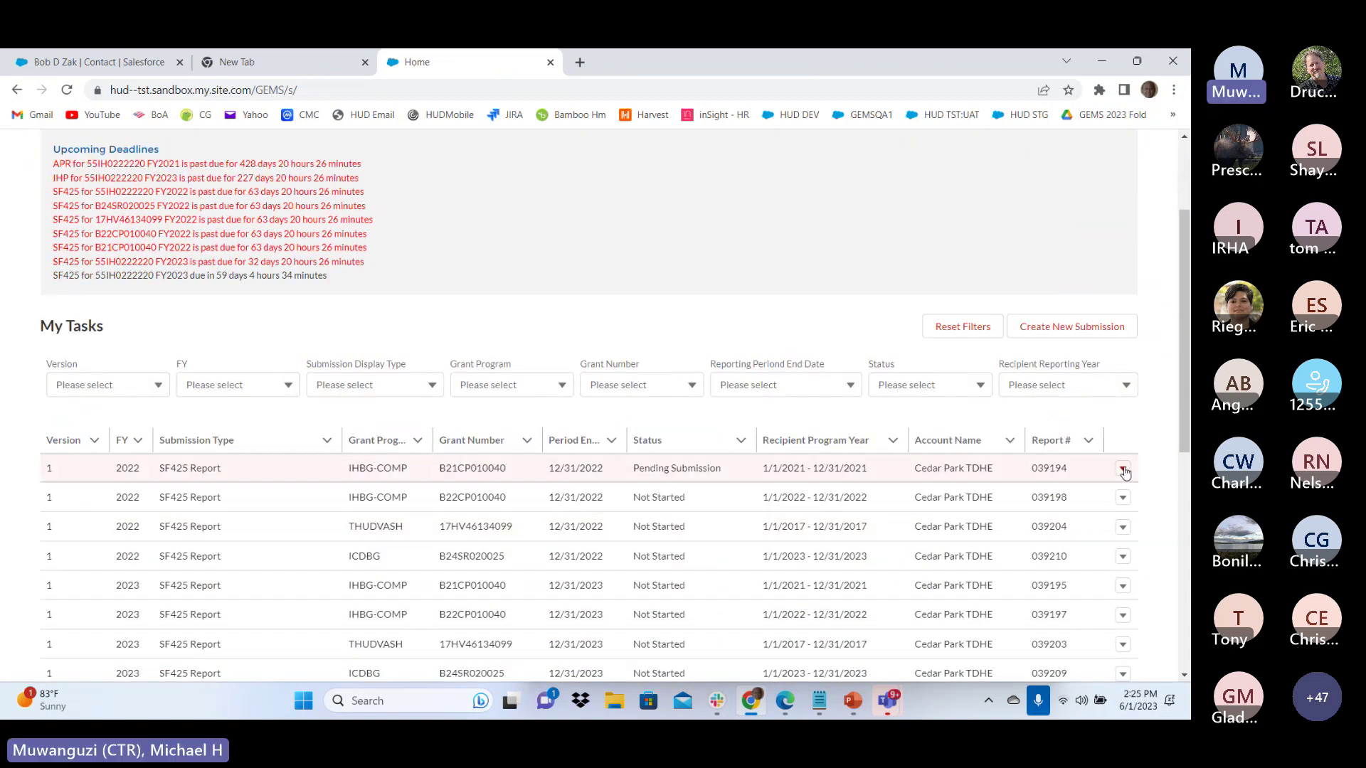
{"action": "left_click", "coordinate": [1124, 472]}
{"action": "left_click", "coordinate": [1077, 518]}
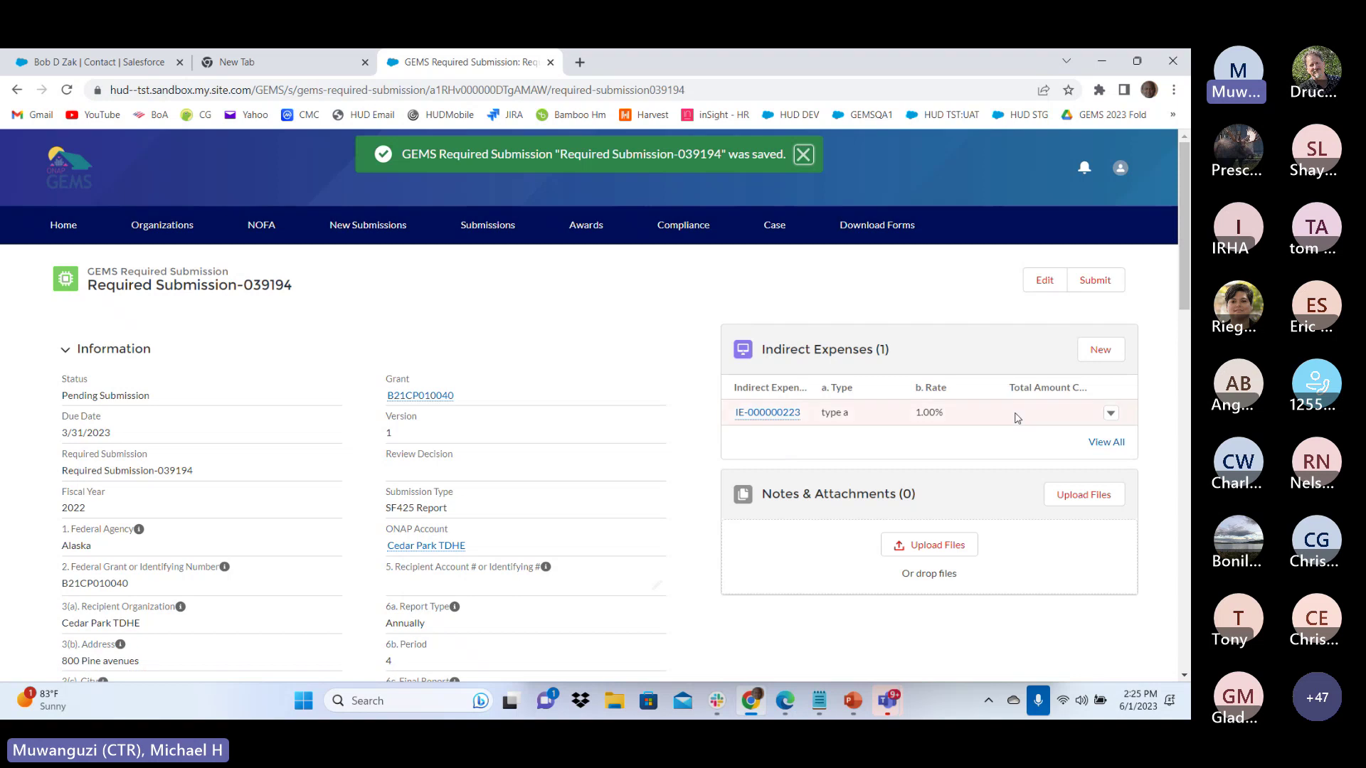
Submit report 039194, confirm with Yes, and go back to the Home dashboard
{"action": "scroll", "coordinate": [1007, 424], "scroll_direction": "down", "scroll_amount": 3}
{"action": "scroll", "coordinate": [890, 443], "scroll_direction": "down", "scroll_amount": 11}
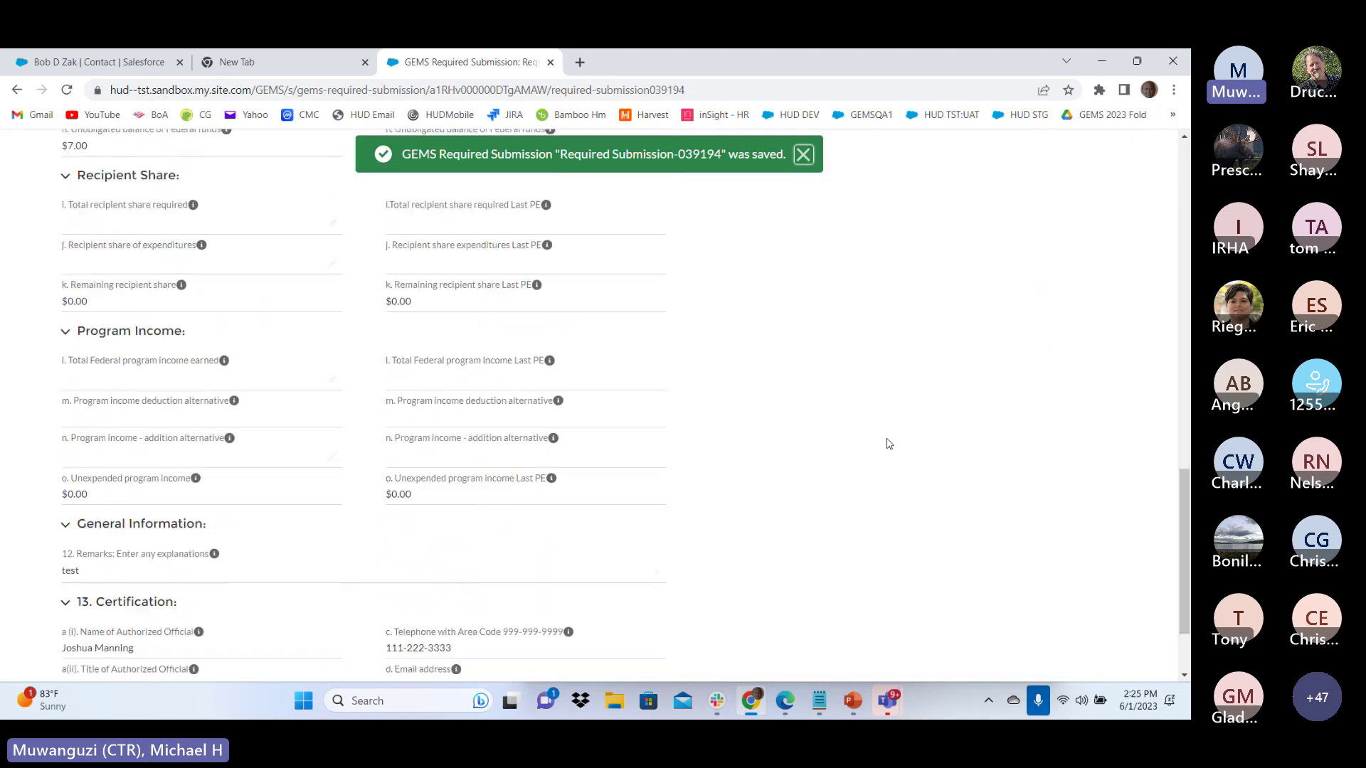
{"action": "scroll", "coordinate": [889, 443], "scroll_direction": "up", "scroll_amount": 4}
{"action": "scroll", "coordinate": [889, 444], "scroll_direction": "up", "scroll_amount": 8}
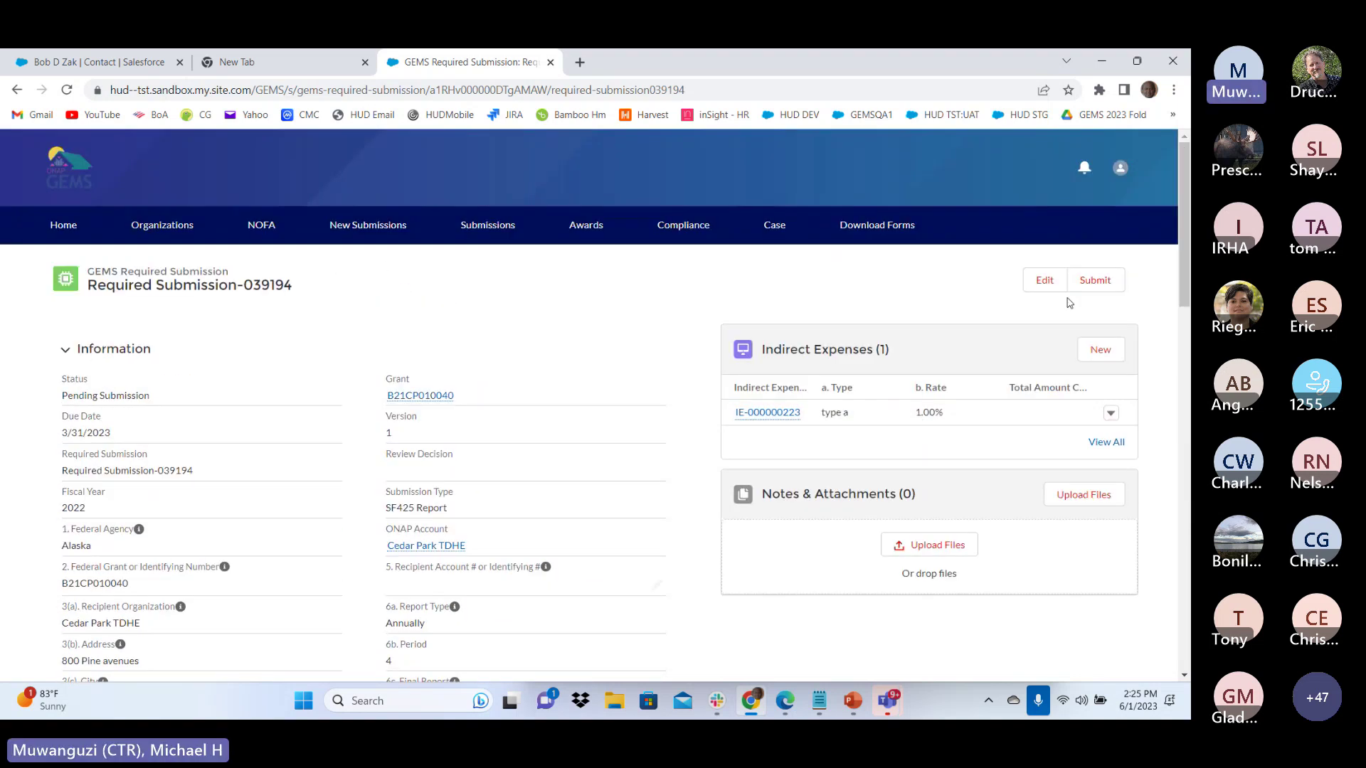
{"action": "left_click", "coordinate": [1105, 281]}
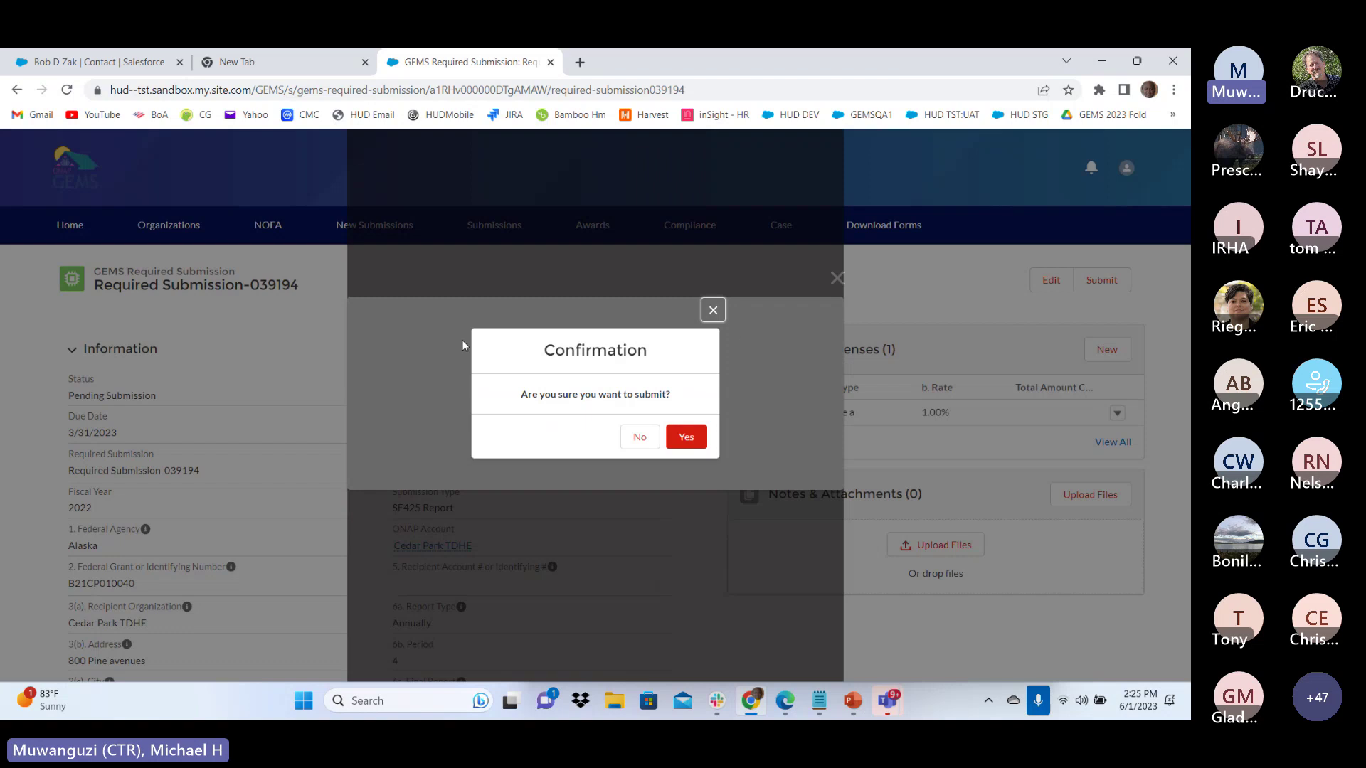
{"action": "left_click", "coordinate": [687, 439]}
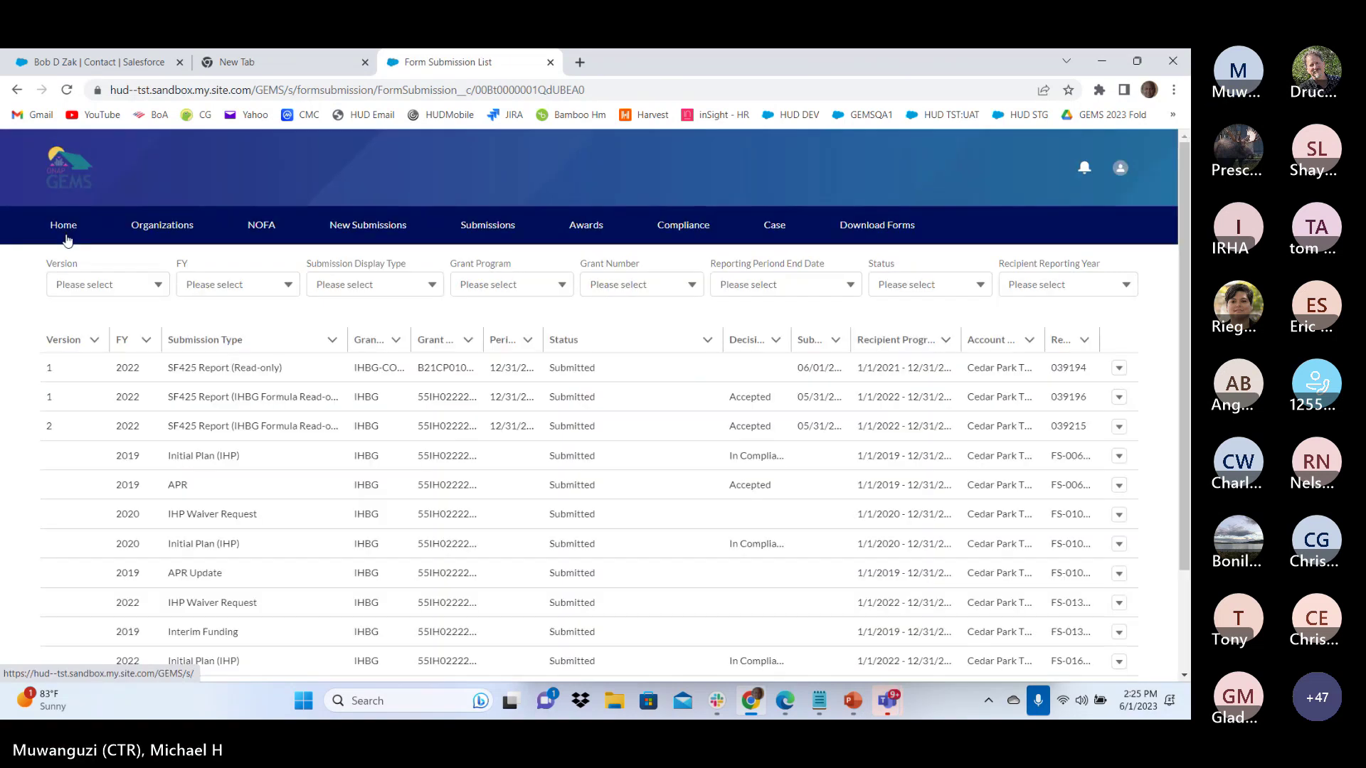
{"action": "left_click", "coordinate": [65, 237]}
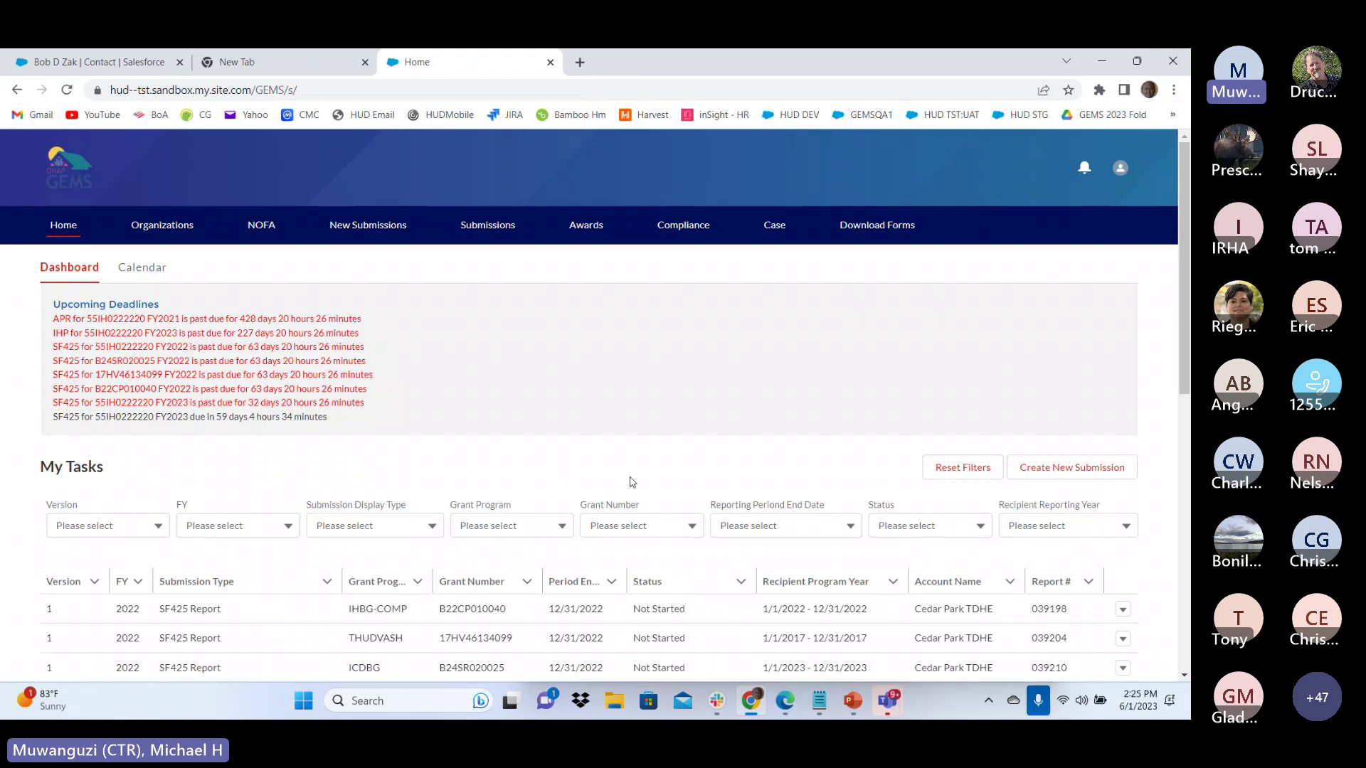
{"action": "scroll", "coordinate": [630, 483], "scroll_direction": "down", "scroll_amount": 4}
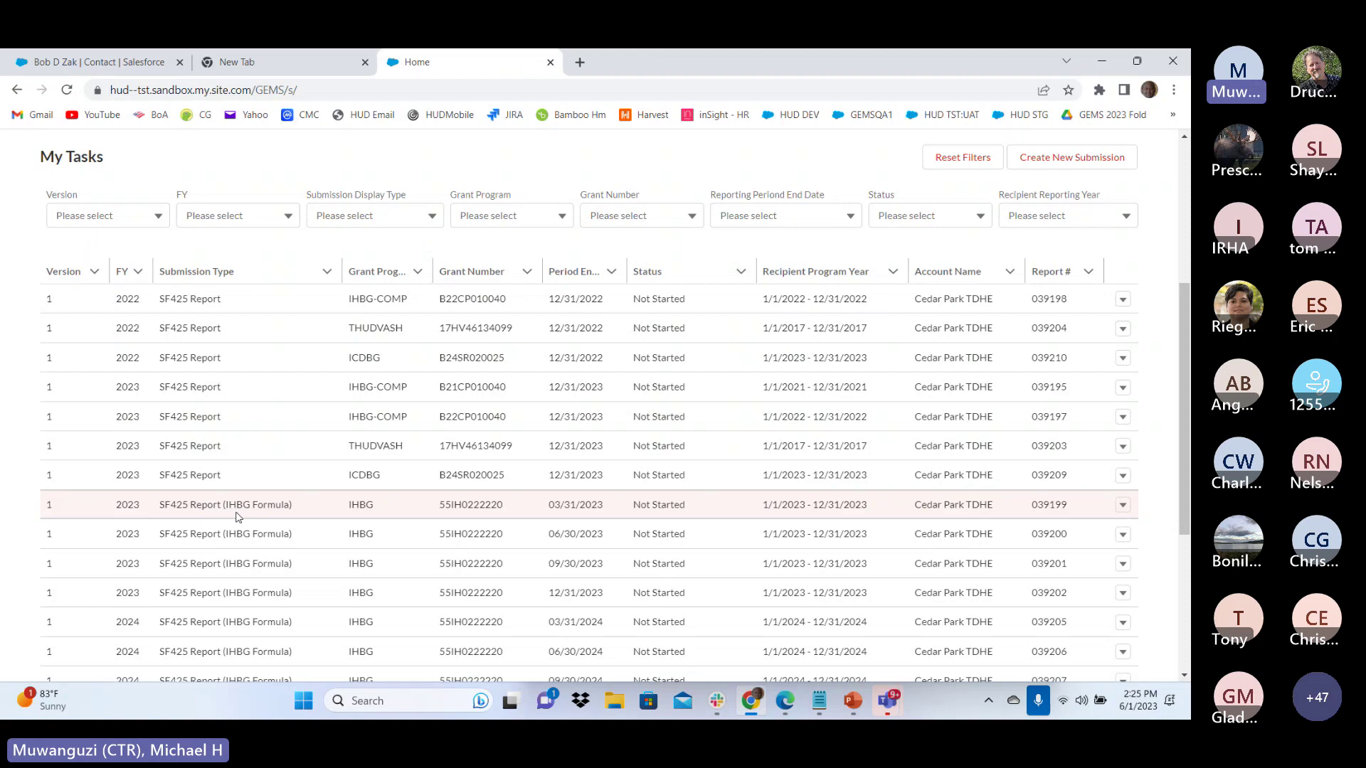
{"action": "left_click", "coordinate": [1122, 505]}
Edit submission 039199, set Current Investment Balance to 10, and save it
{"action": "left_click", "coordinate": [1075, 554]}
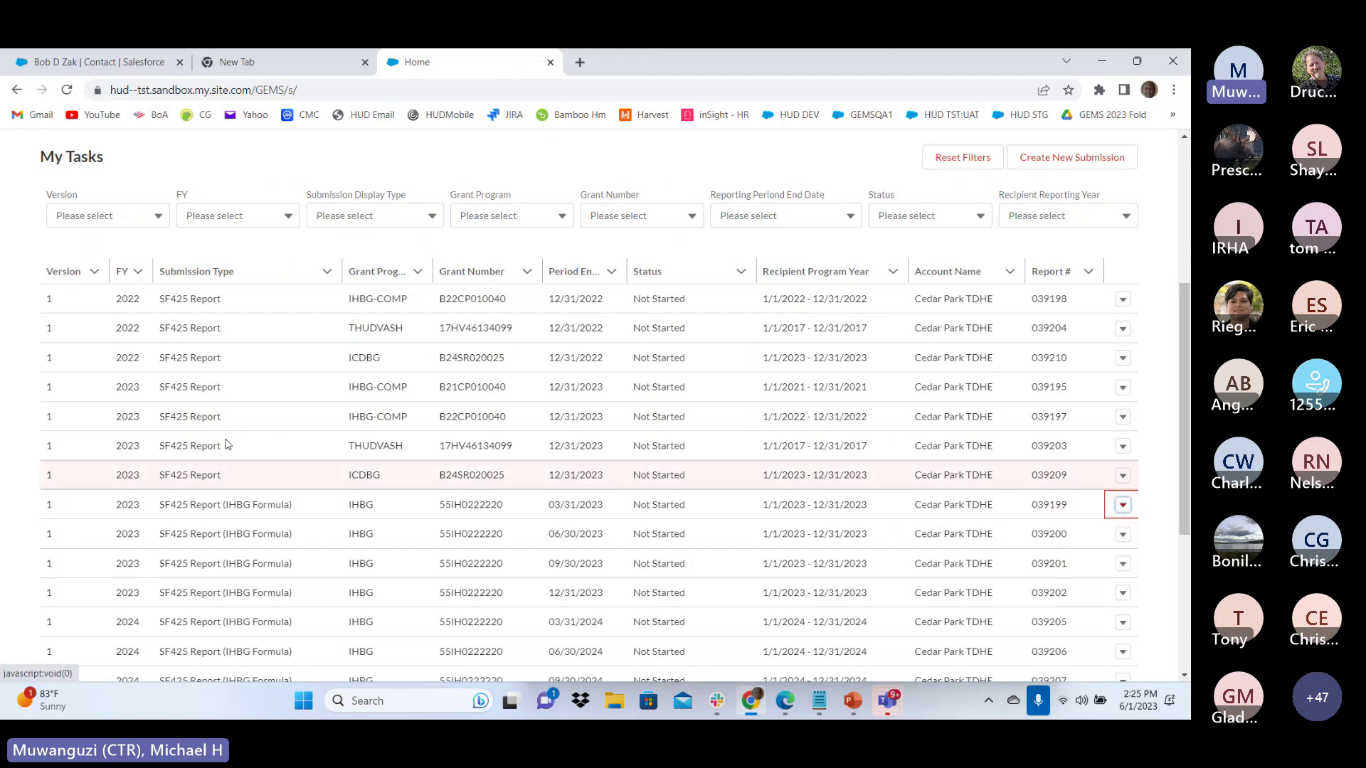
{"action": "scroll", "coordinate": [377, 398], "scroll_direction": "down", "scroll_amount": 8}
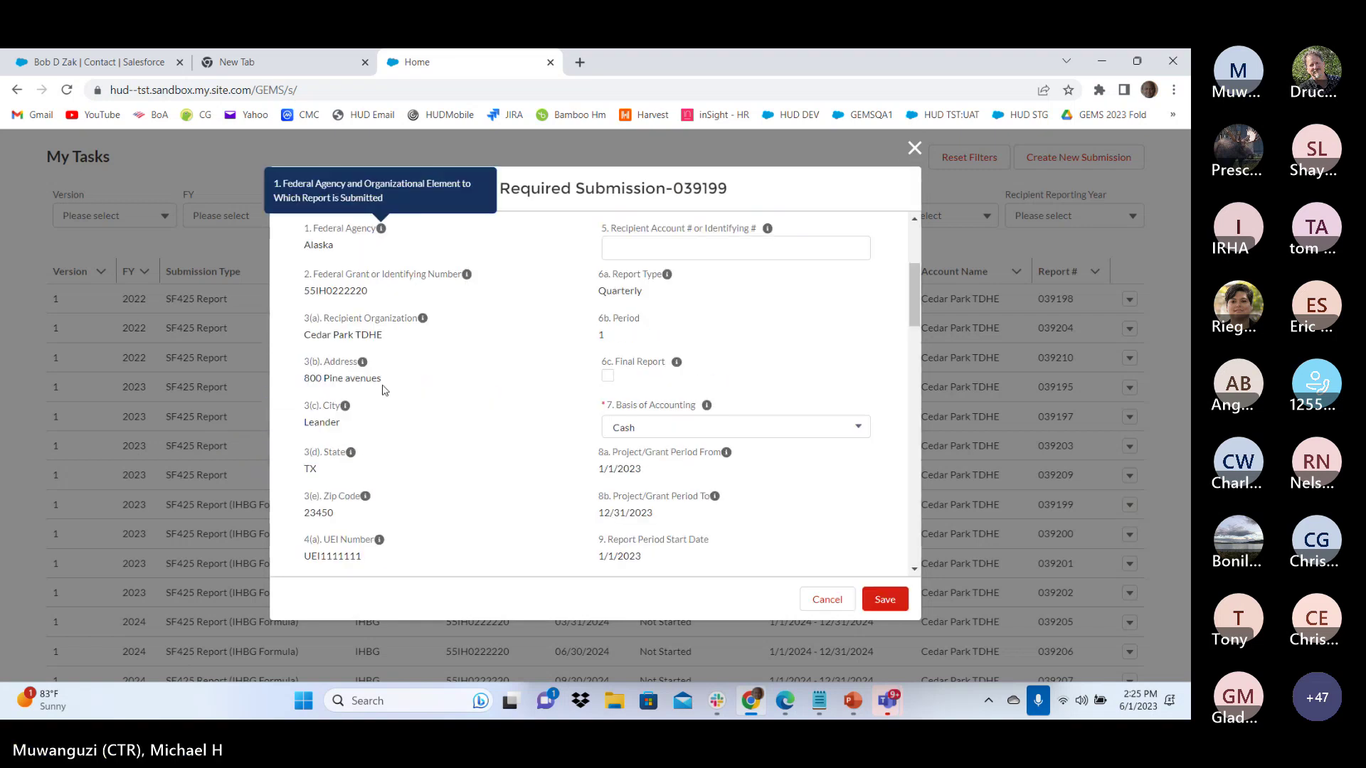
{"action": "scroll", "coordinate": [383, 390], "scroll_direction": "down", "scroll_amount": 10}
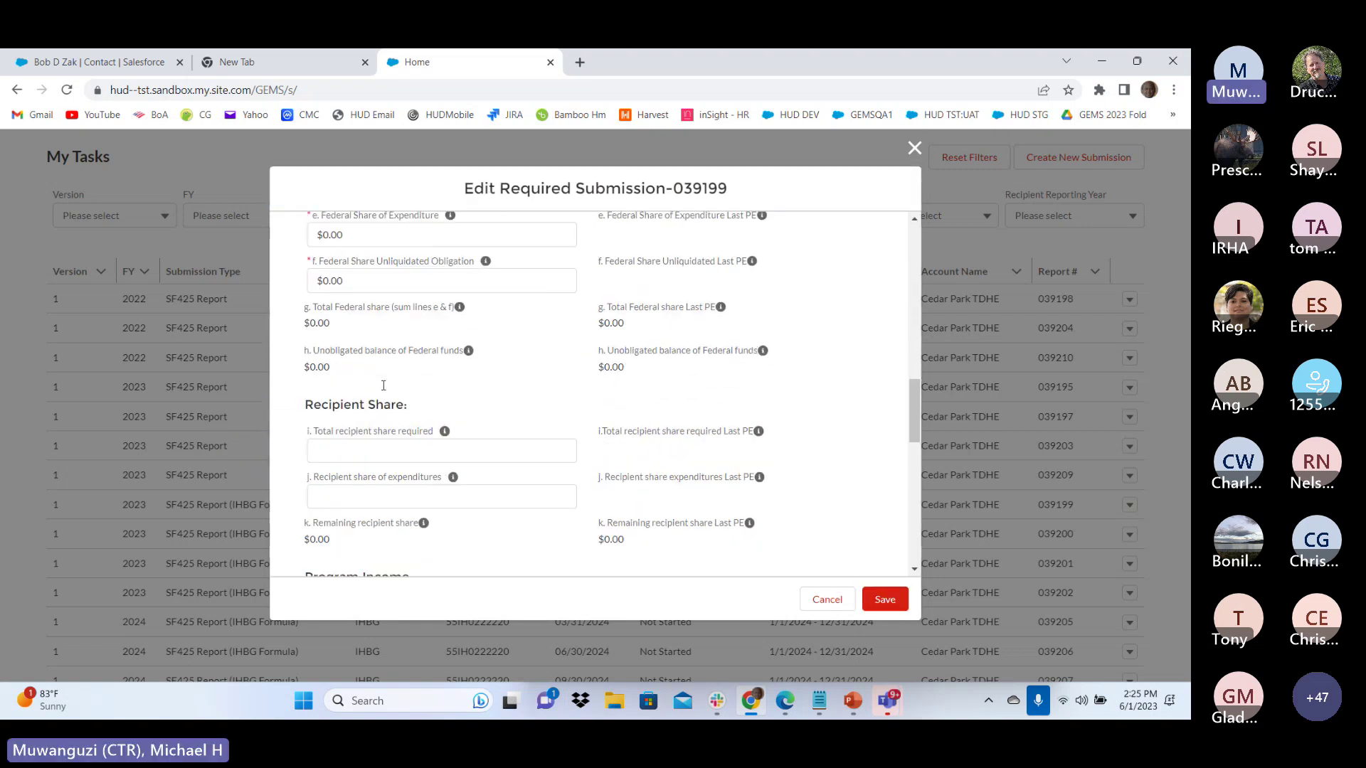
{"action": "scroll", "coordinate": [383, 390], "scroll_direction": "down", "scroll_amount": 10}
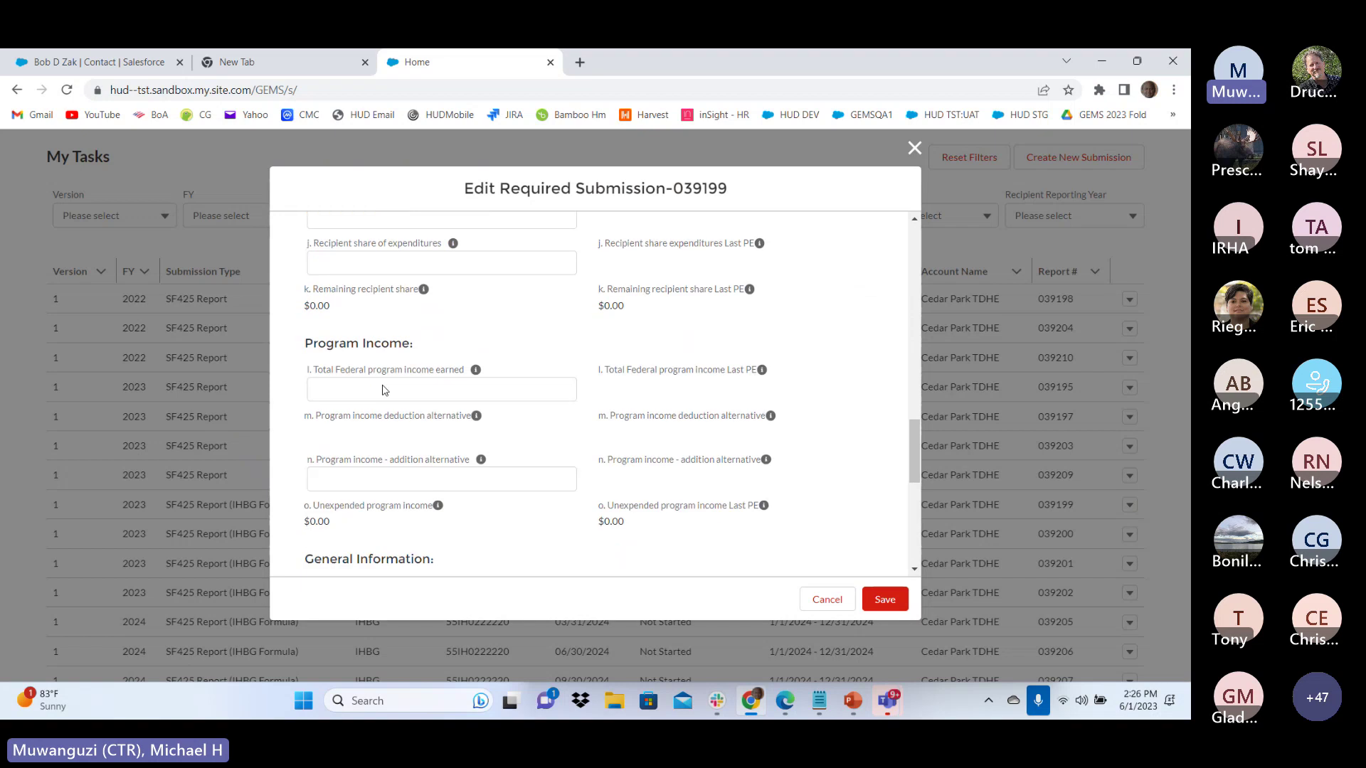
{"action": "left_click", "coordinate": [318, 333]}
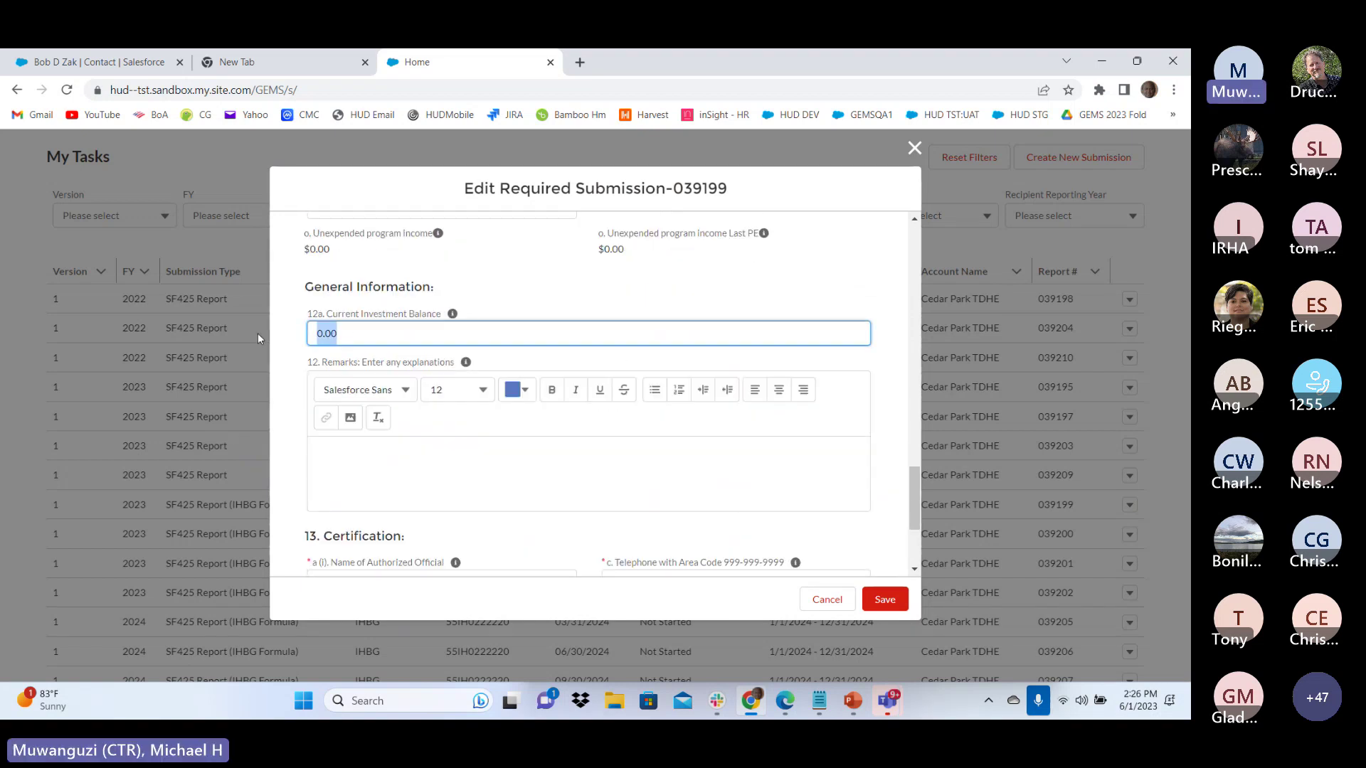
{"action": "type", "text": "10"}
{"action": "left_click", "coordinate": [359, 476]}
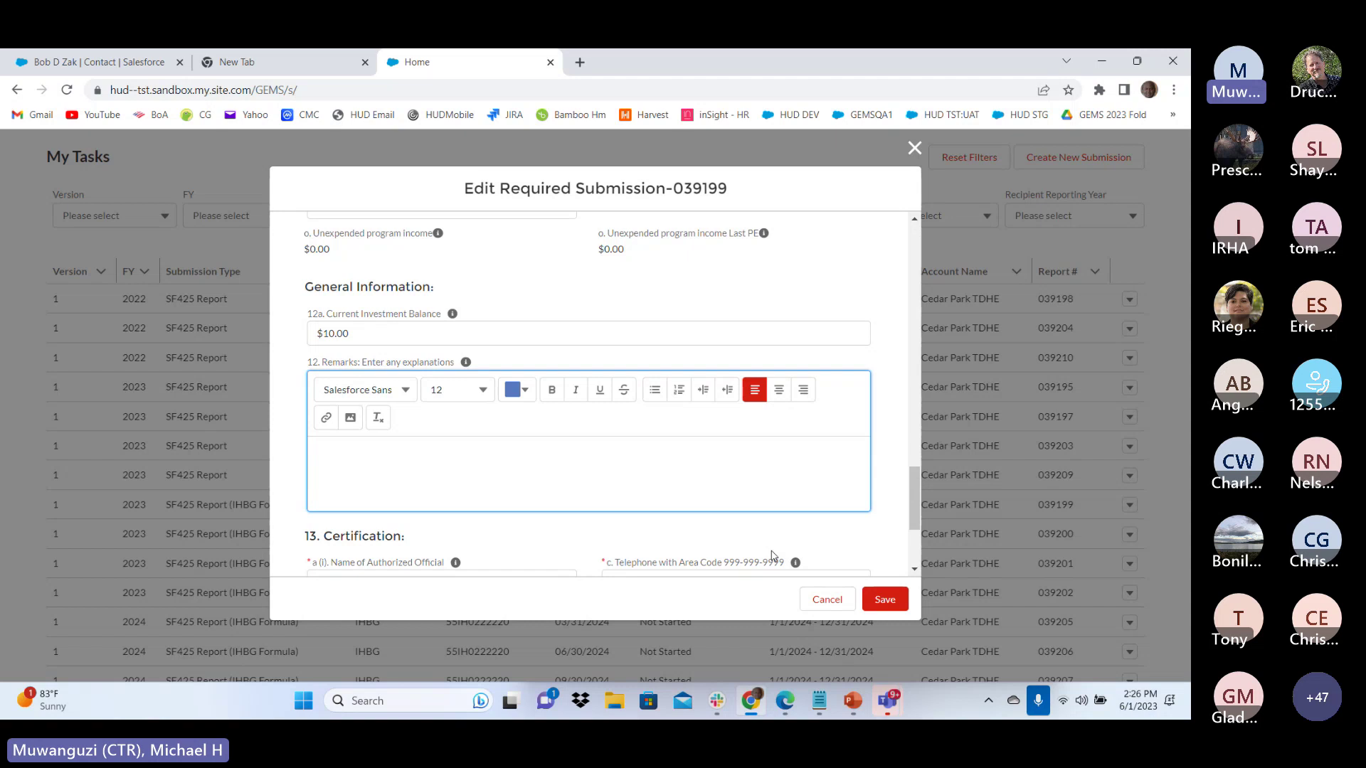
{"action": "left_click", "coordinate": [885, 599]}
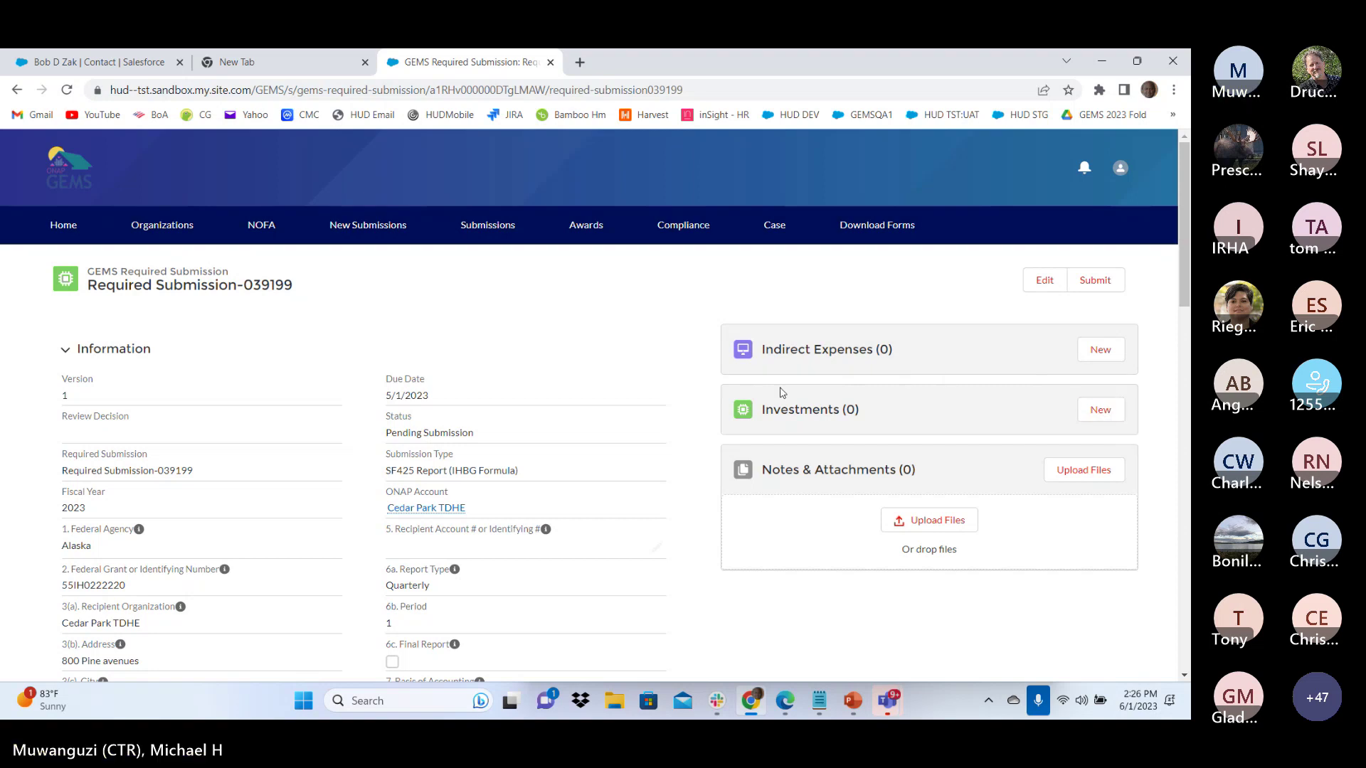
Add a Type A investment of $100 drawn down 5/29/2023 and invested 5/31/2023
{"action": "left_click", "coordinate": [1102, 412]}
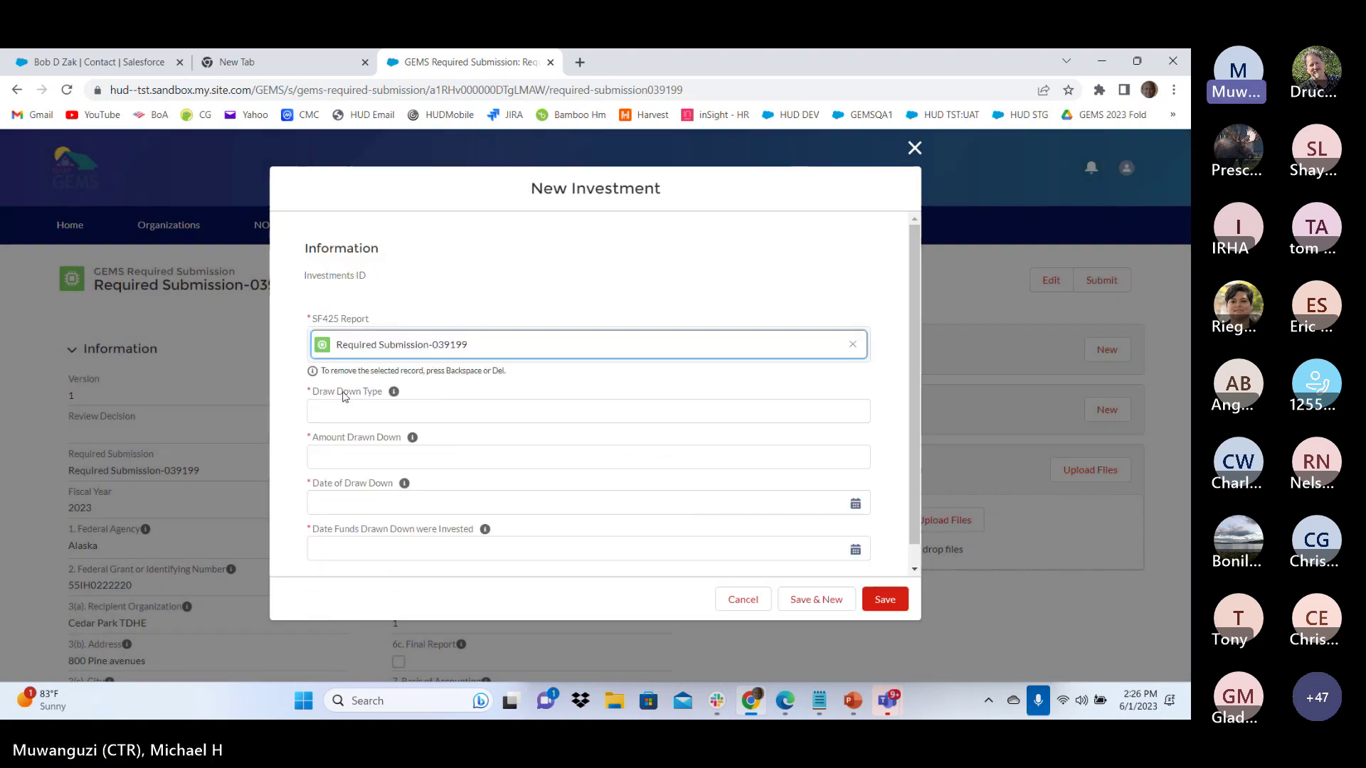
{"action": "left_click", "coordinate": [341, 410]}
{"action": "type", "text": "Type"}
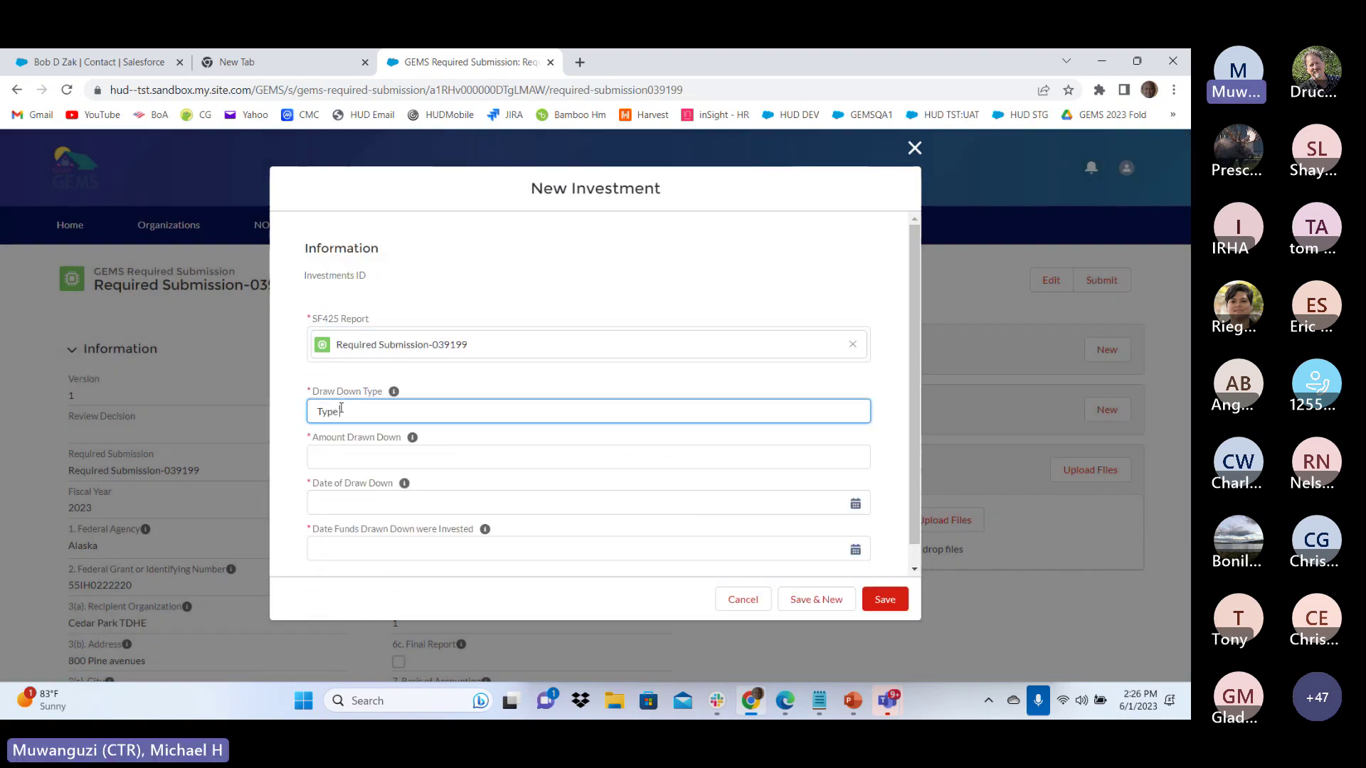
{"action": "type", "text": " A"}
{"action": "left_click", "coordinate": [346, 456]}
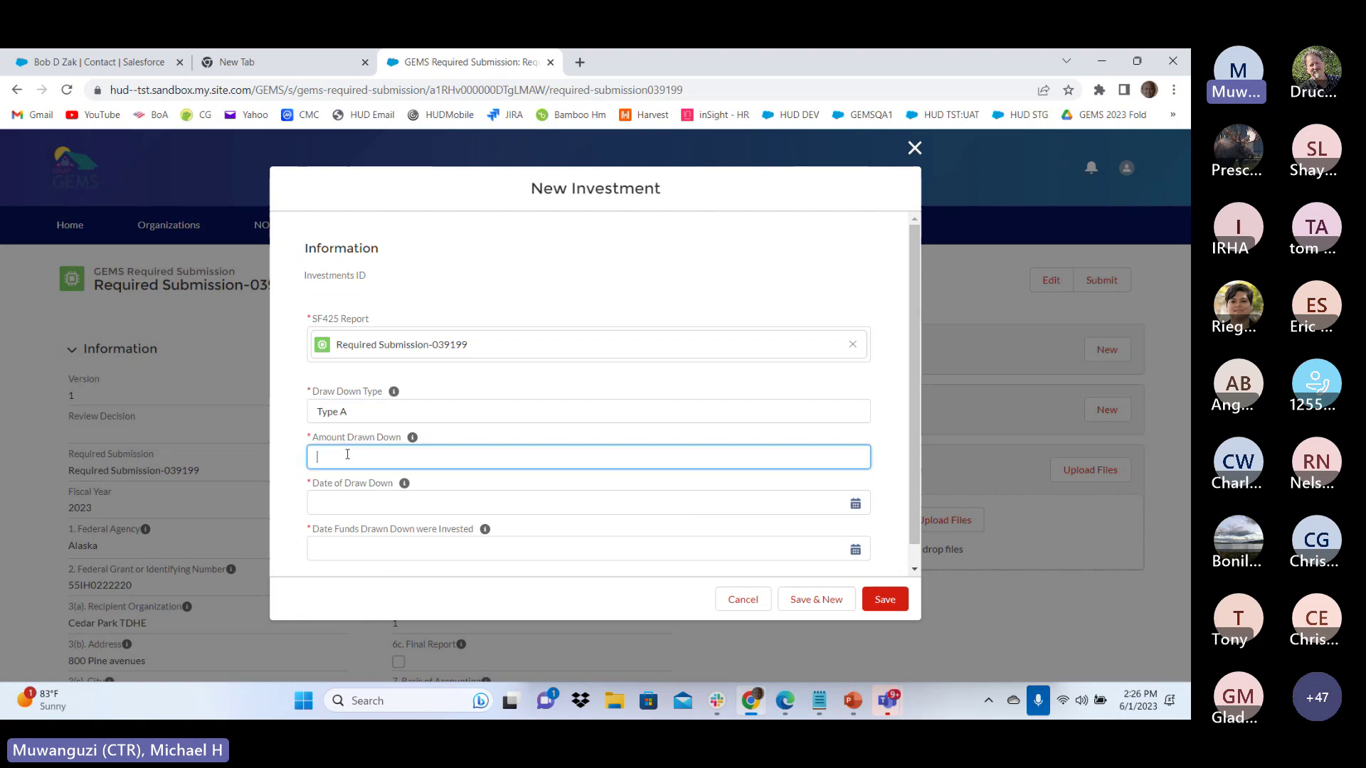
{"action": "type", "text": "100"}
{"action": "left_click", "coordinate": [418, 498]}
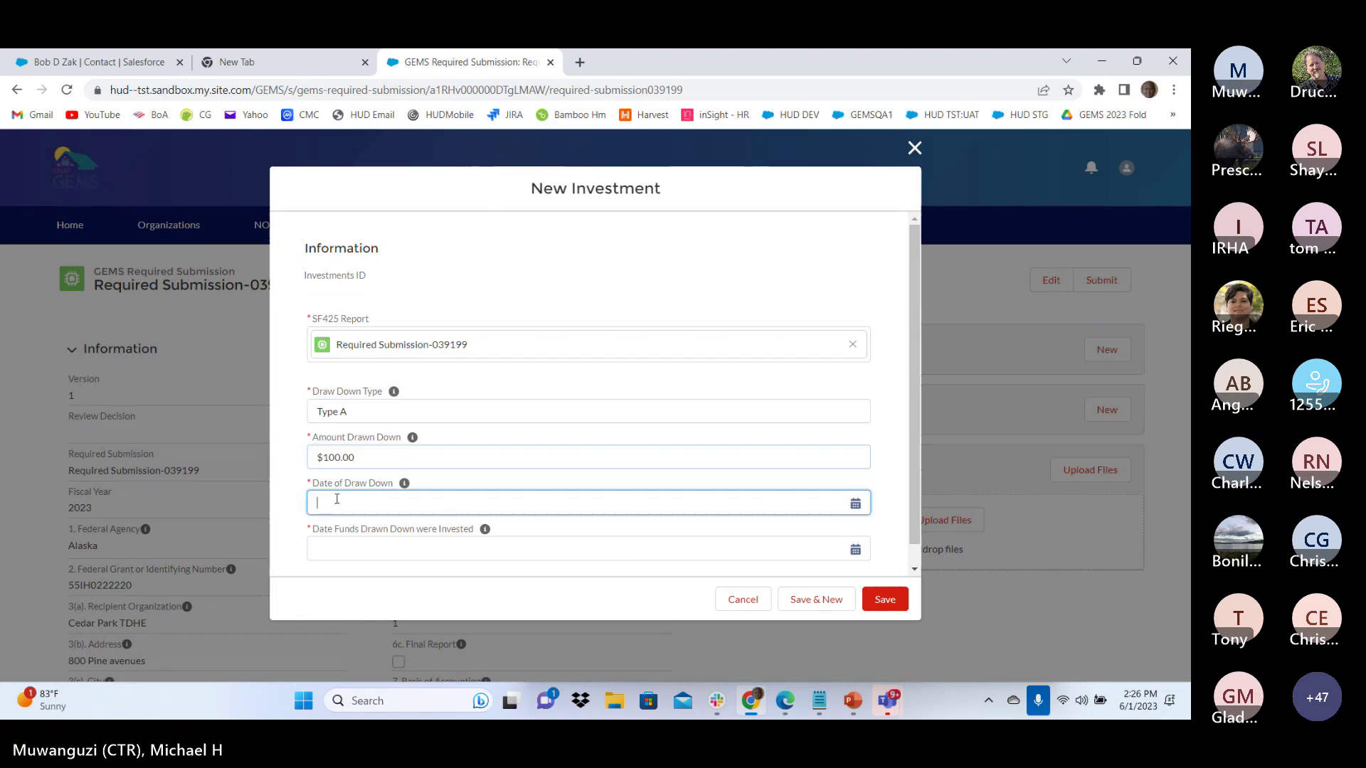
{"action": "left_click", "coordinate": [371, 375]}
{"action": "left_click", "coordinate": [357, 549]}
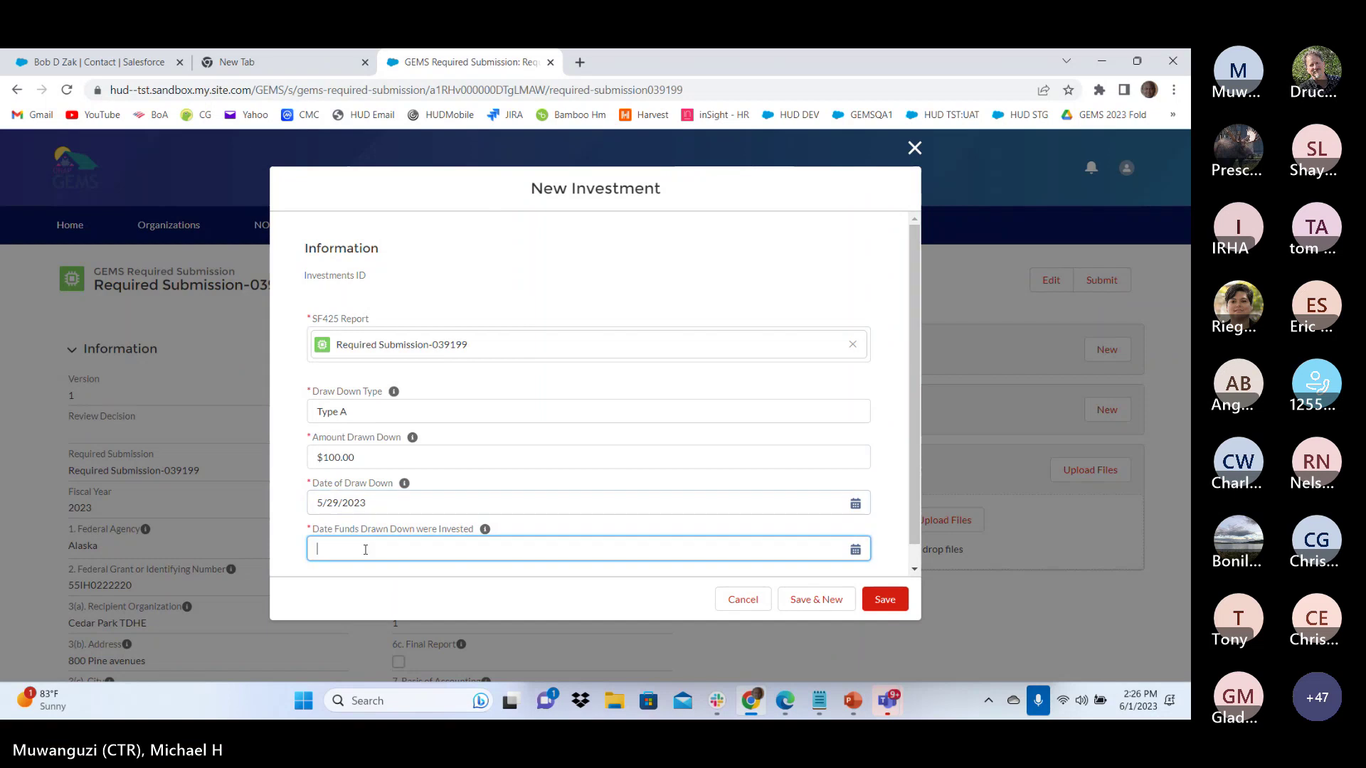
{"action": "left_click", "coordinate": [417, 371]}
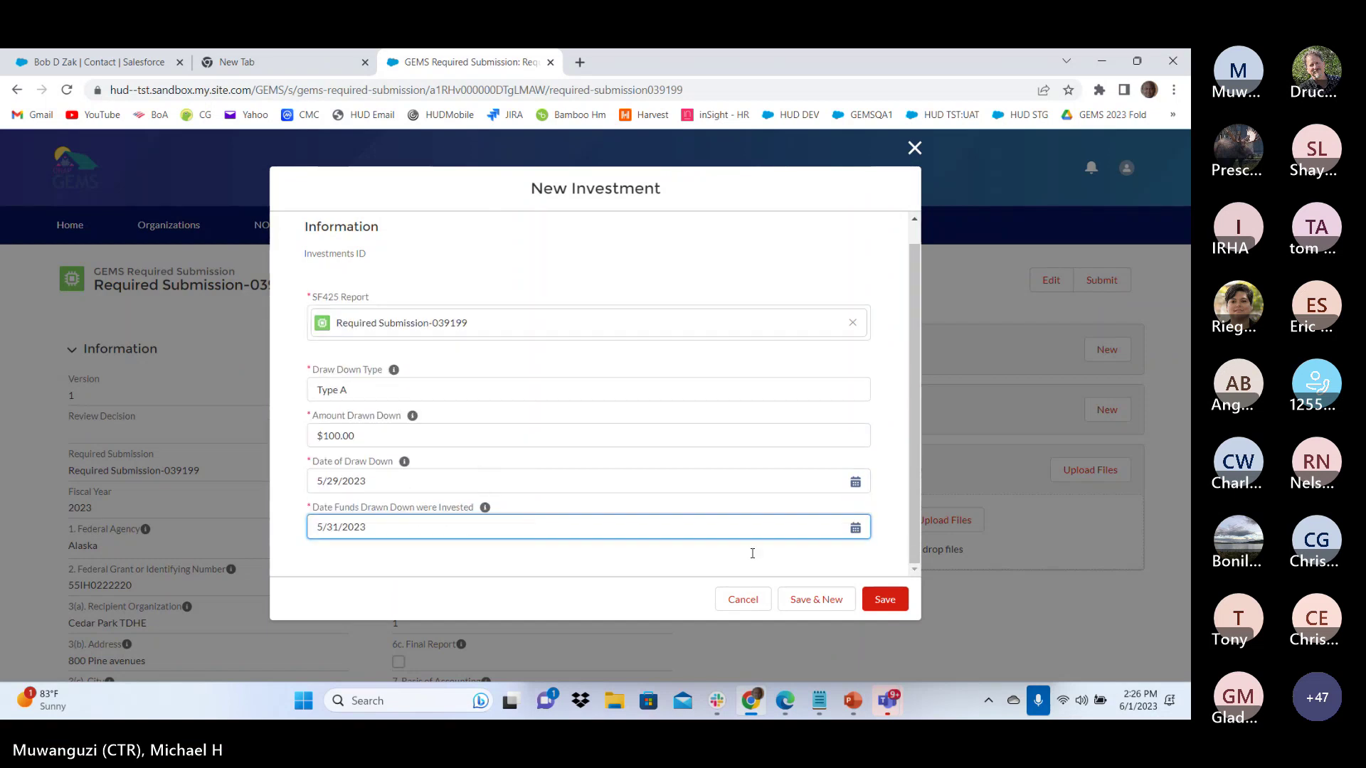
{"action": "left_click", "coordinate": [886, 600]}
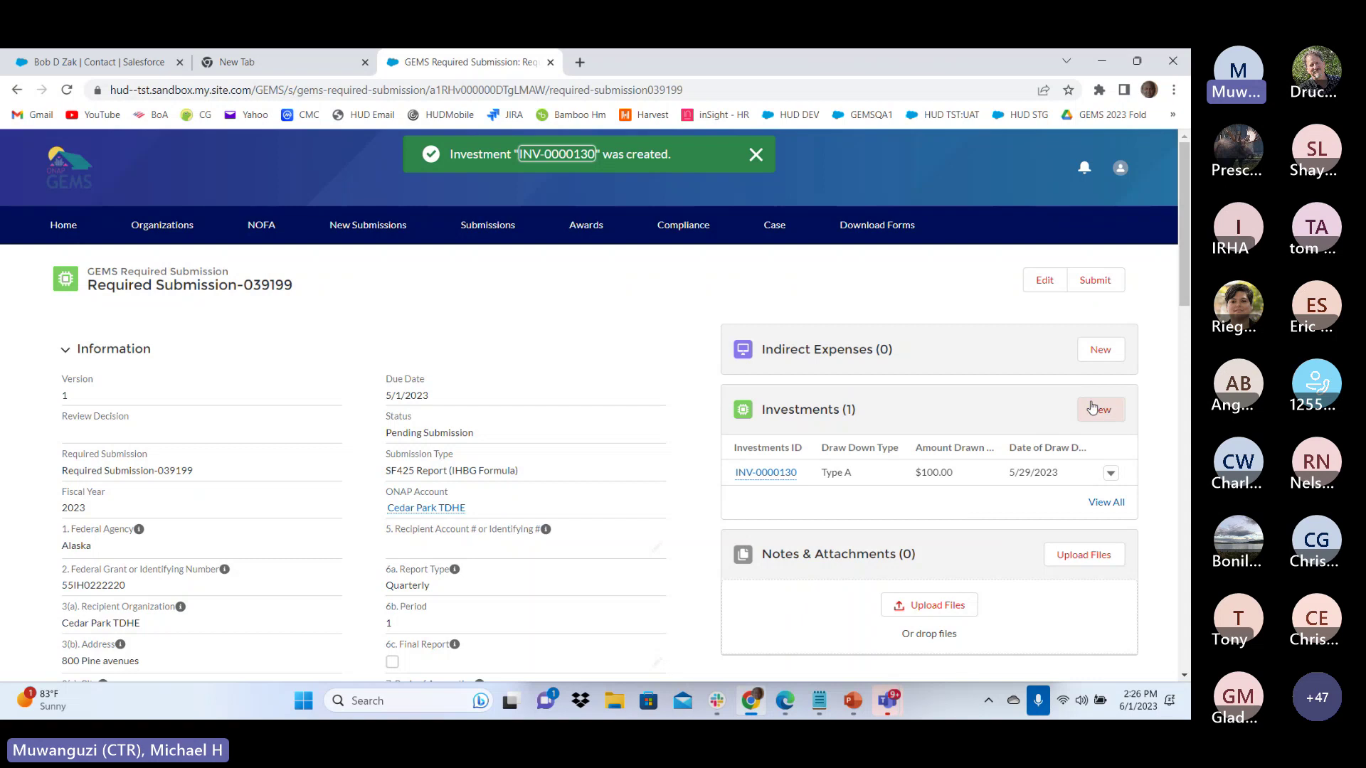
Look over the 039199 submission page and go back to the Home dashboard
{"action": "scroll", "coordinate": [976, 416], "scroll_direction": "down", "scroll_amount": 2}
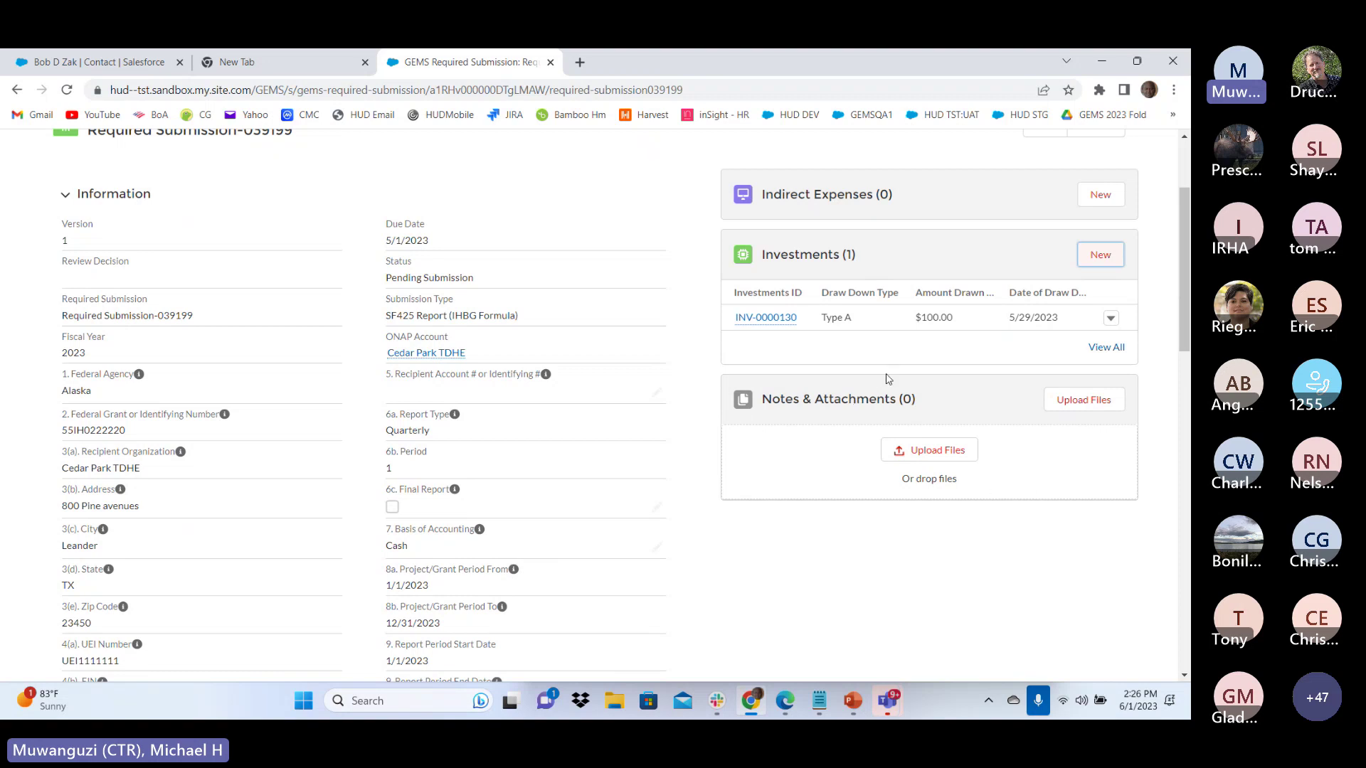
{"action": "scroll", "coordinate": [832, 524], "scroll_direction": "down", "scroll_amount": 3}
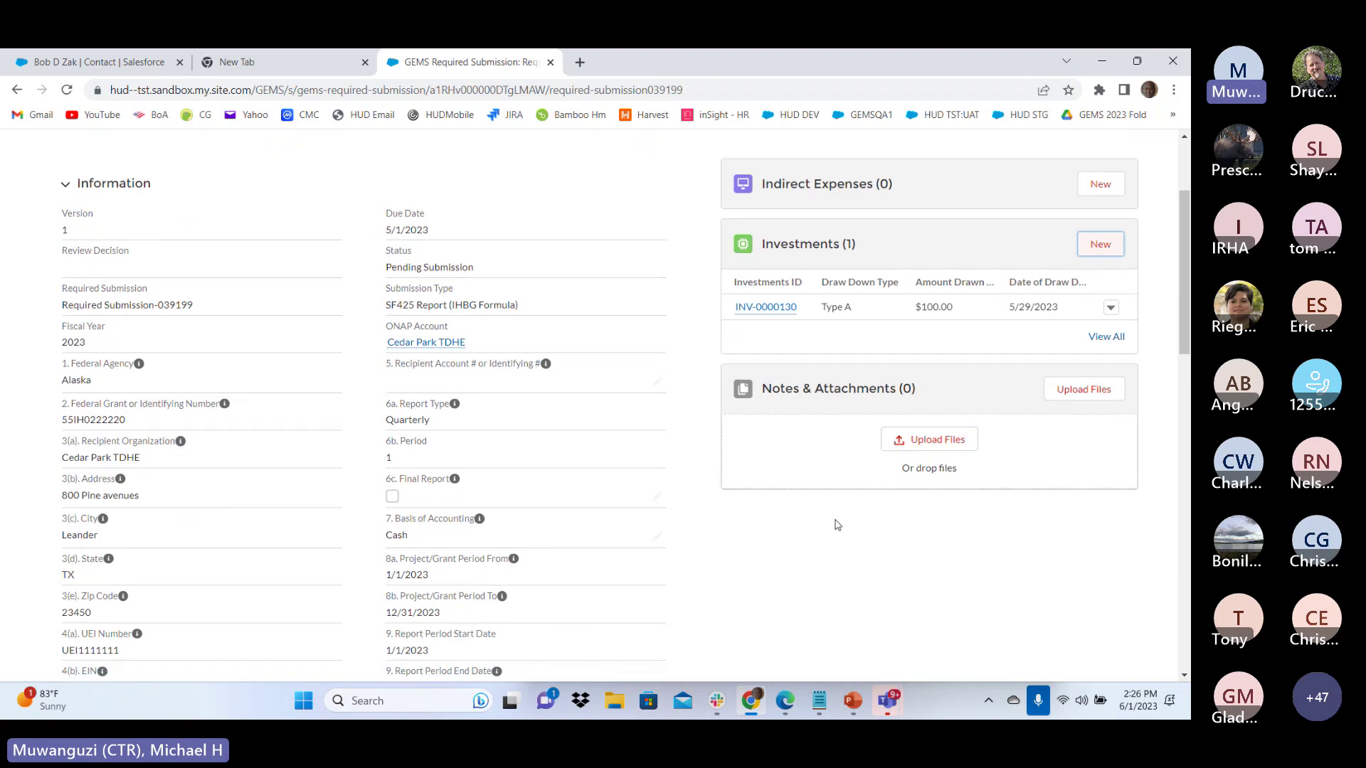
{"action": "scroll", "coordinate": [831, 523], "scroll_direction": "down", "scroll_amount": 8}
{"action": "scroll", "coordinate": [829, 523], "scroll_direction": "up", "scroll_amount": 9}
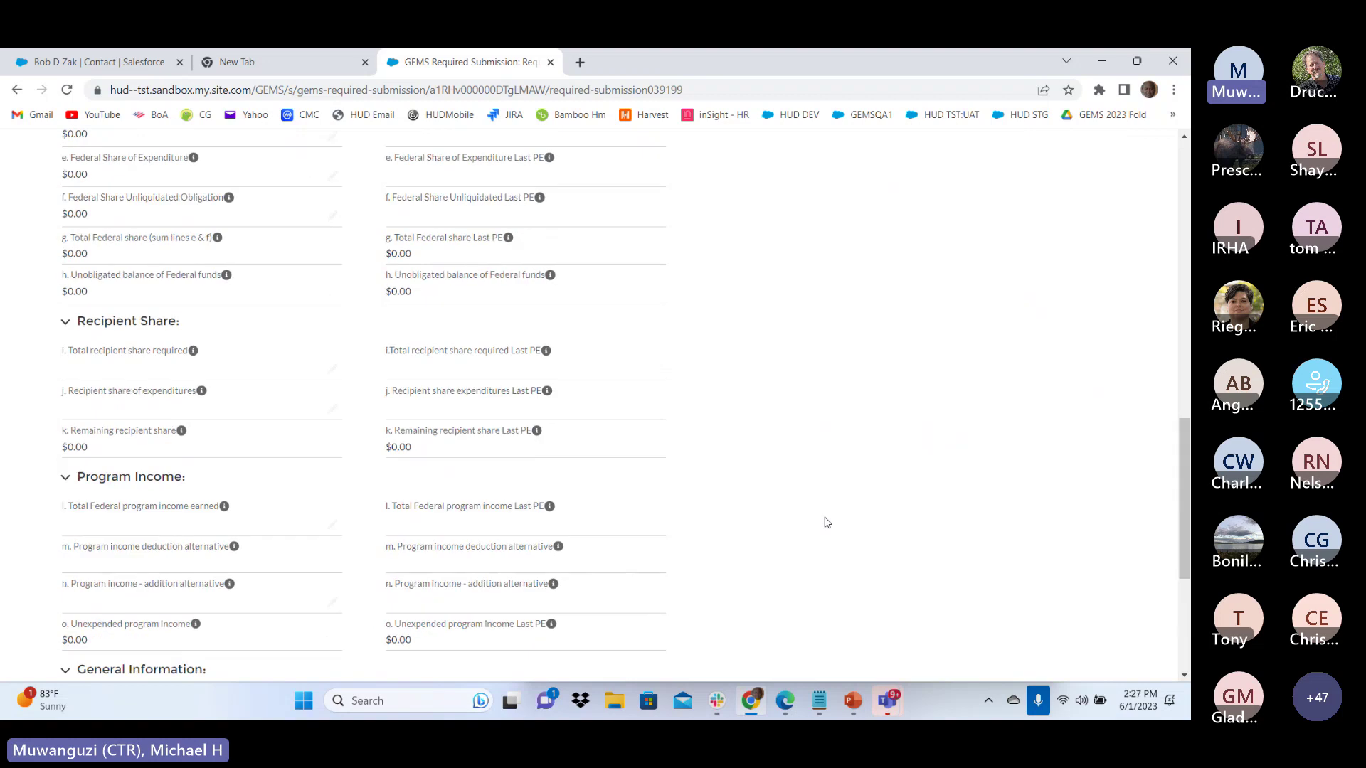
{"action": "scroll", "coordinate": [827, 523], "scroll_direction": "up", "scroll_amount": 5}
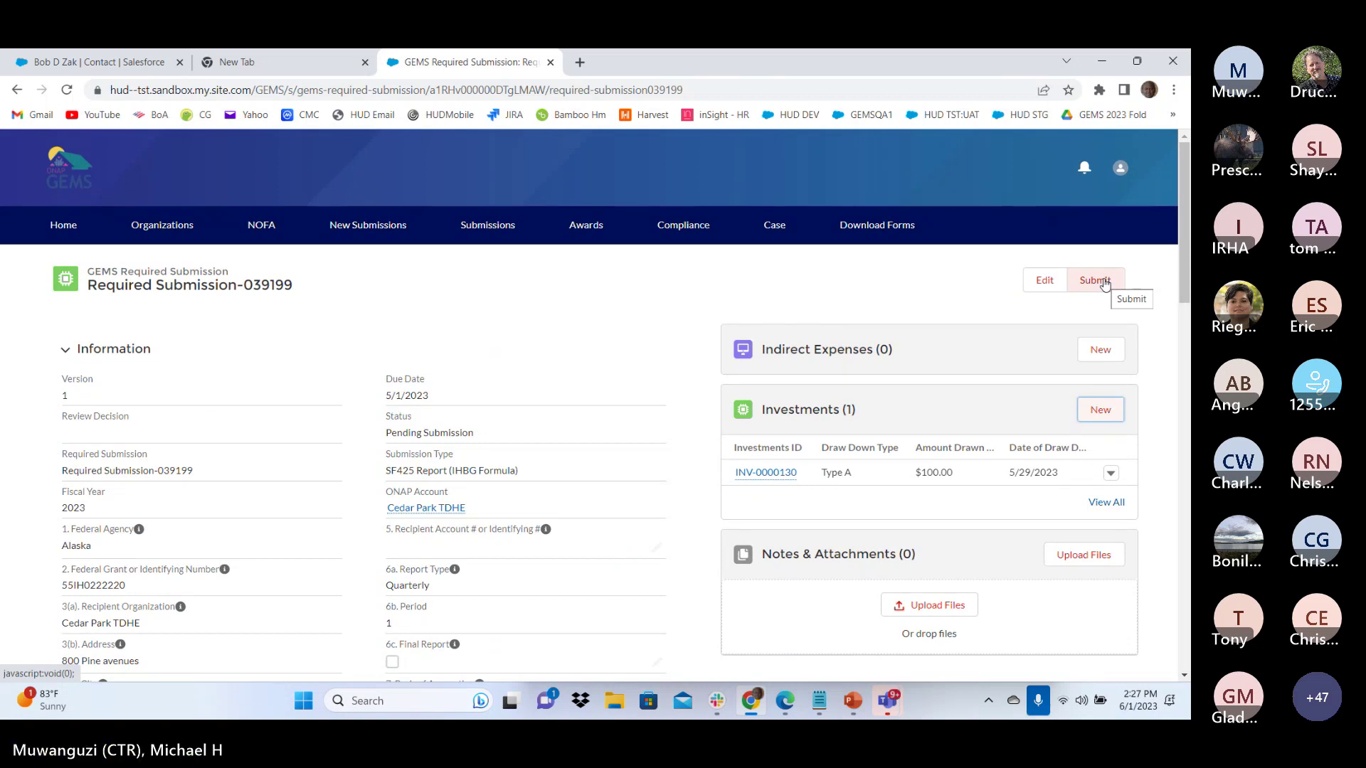
{"action": "left_click", "coordinate": [63, 226]}
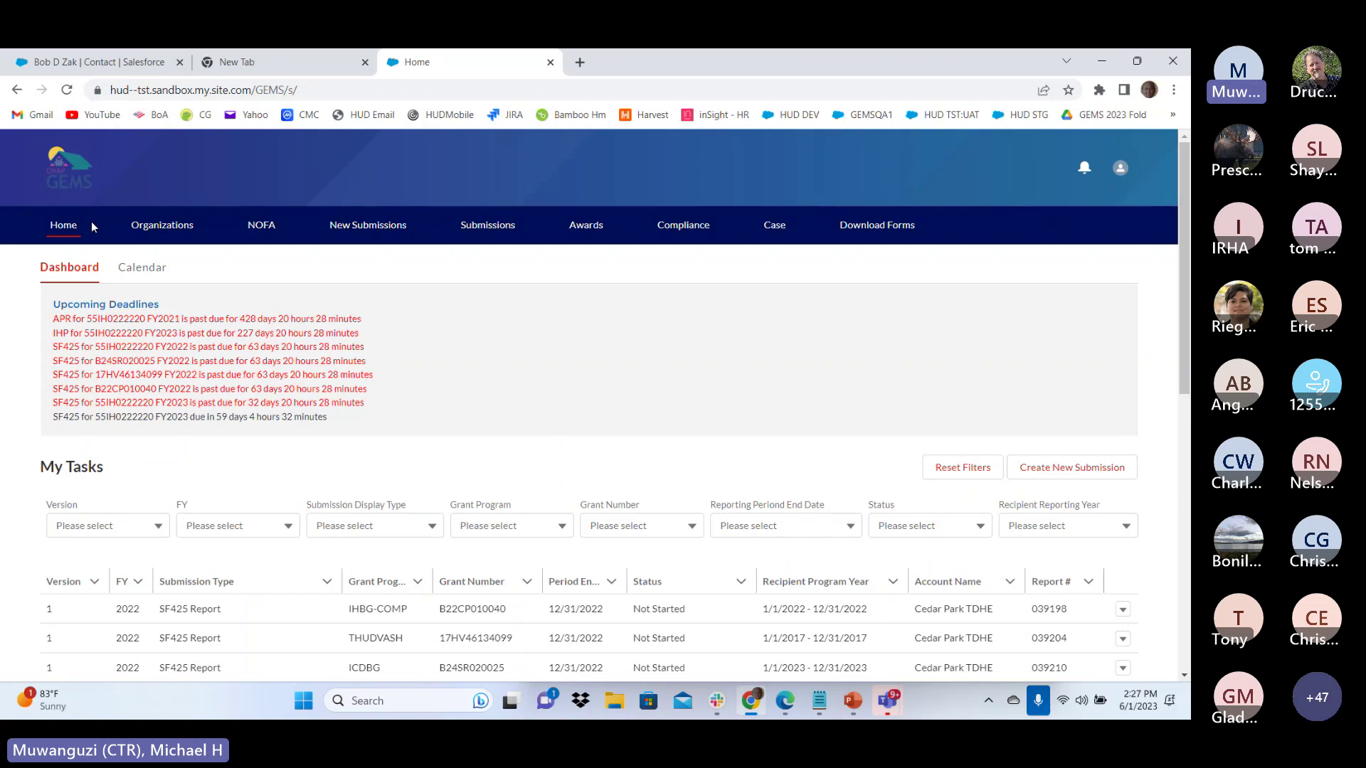
View submission 039199 from My Tasks and list all its notes and attachments
{"action": "scroll", "coordinate": [93, 226], "scroll_direction": "down", "scroll_amount": 1}
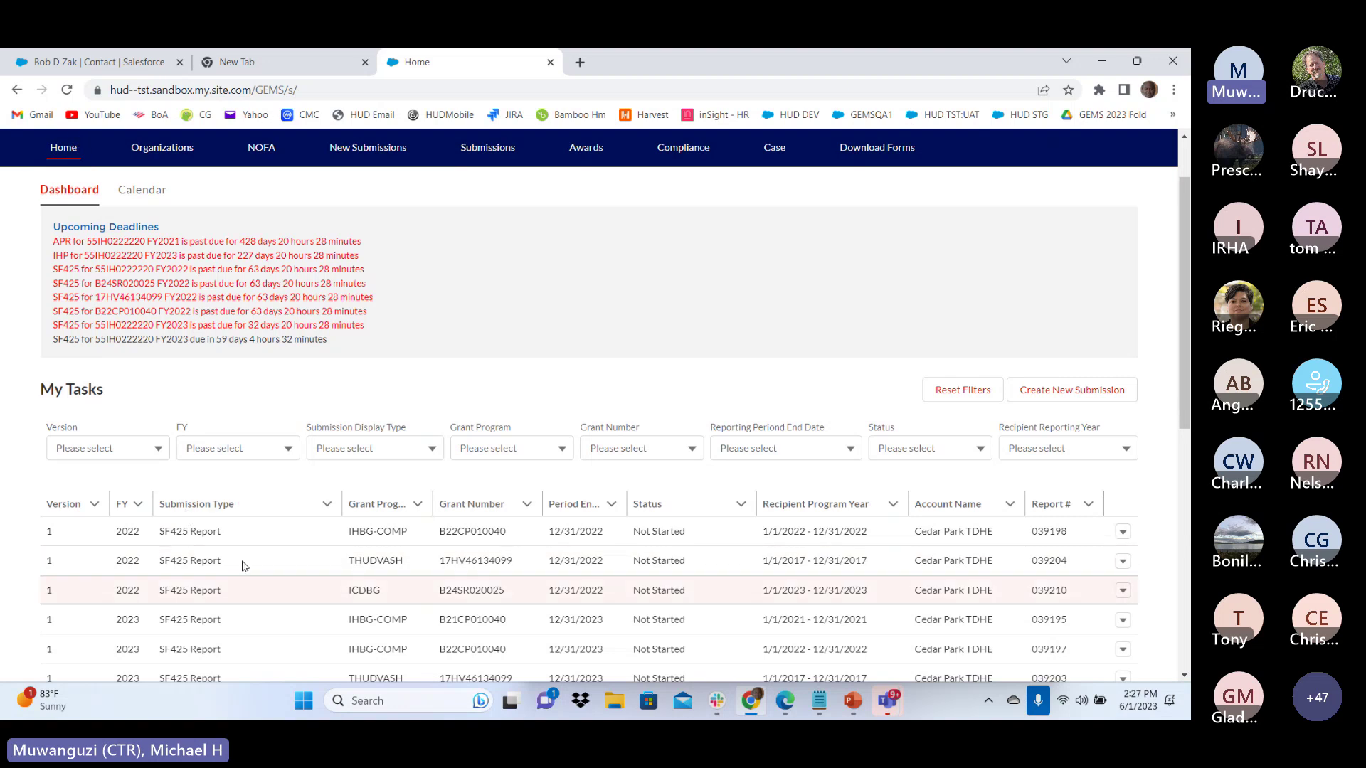
{"action": "scroll", "coordinate": [349, 588], "scroll_direction": "down", "scroll_amount": 4}
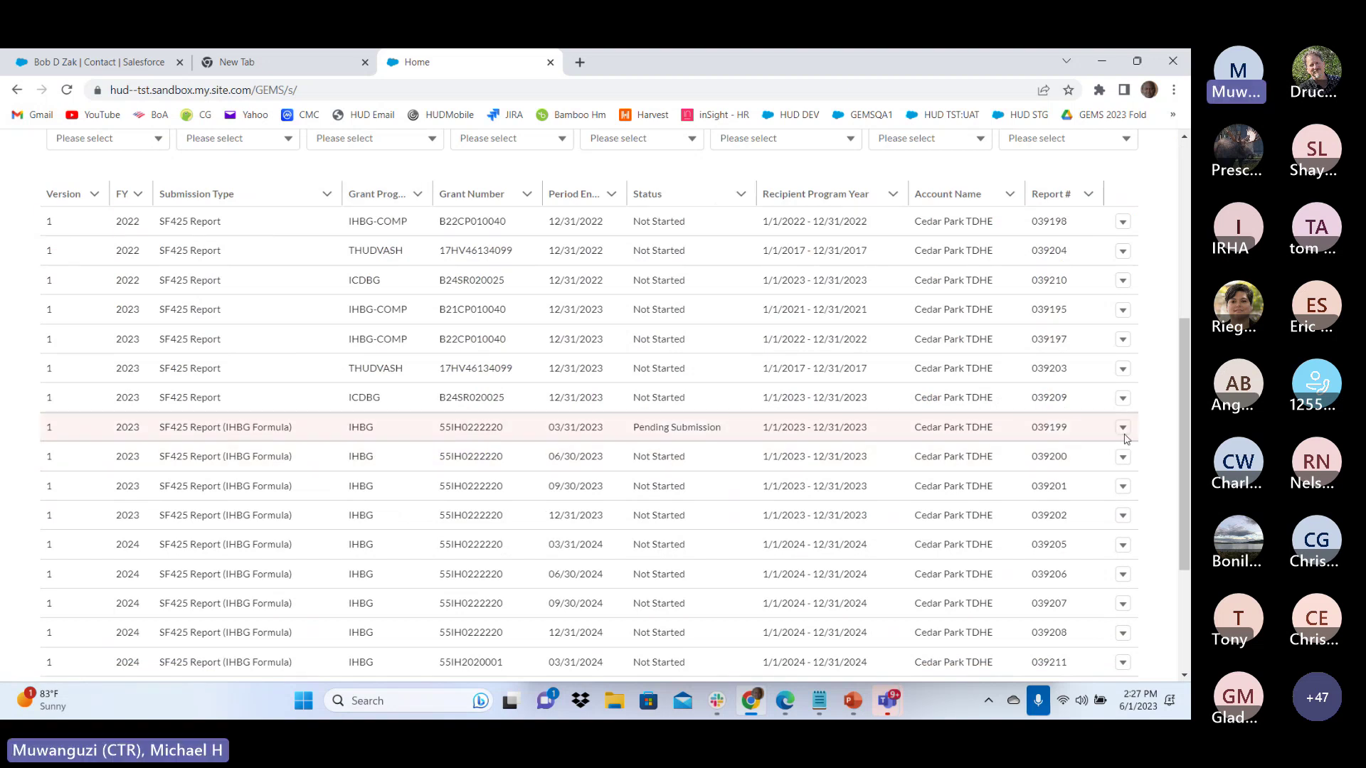
{"action": "left_click", "coordinate": [1122, 427]}
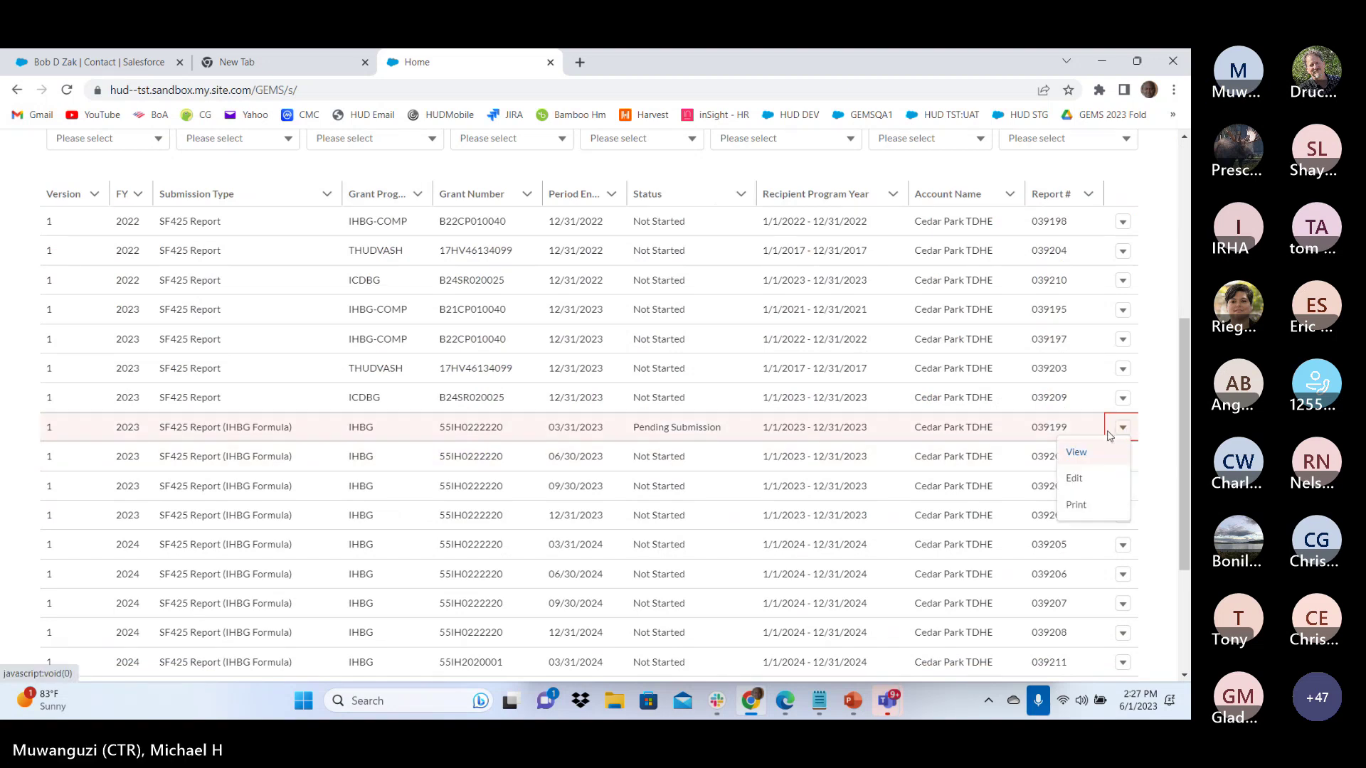
{"action": "left_click", "coordinate": [1075, 506]}
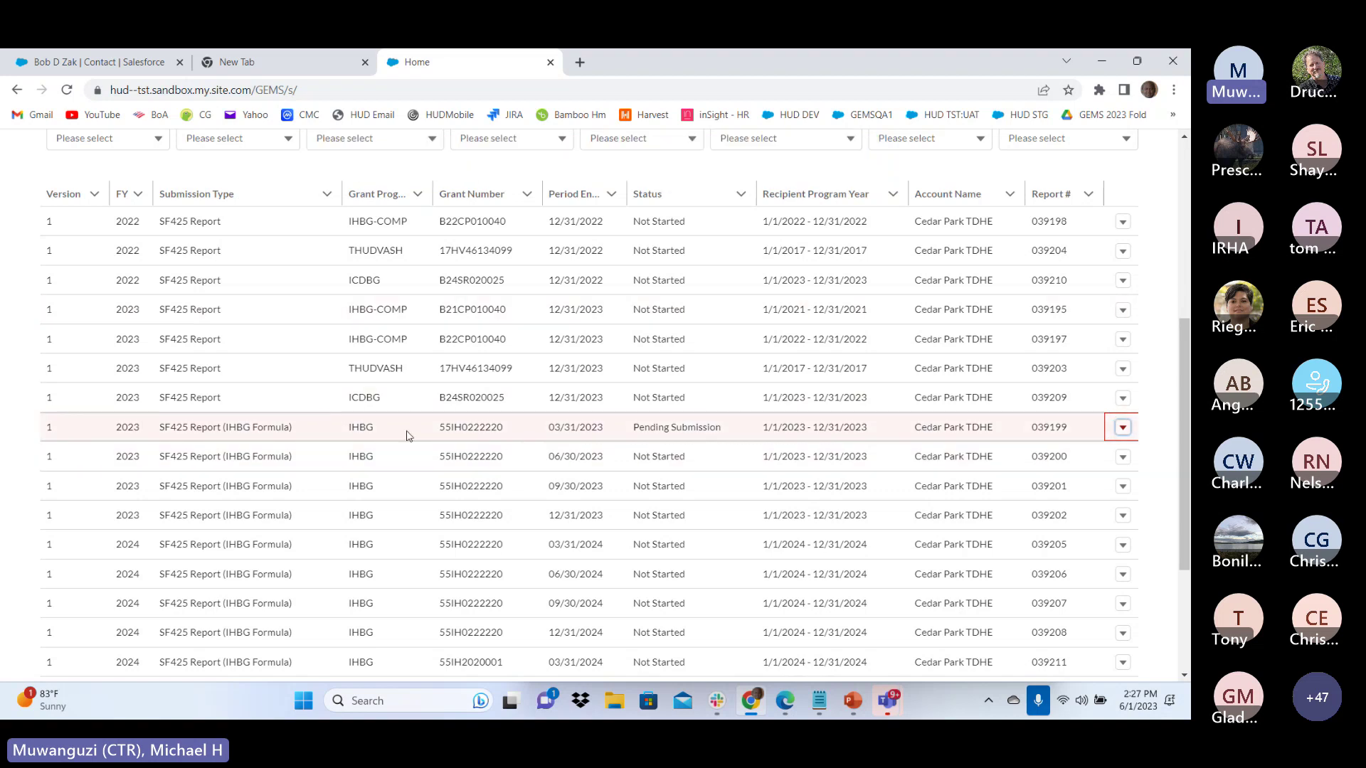
{"action": "left_click", "coordinate": [1123, 427]}
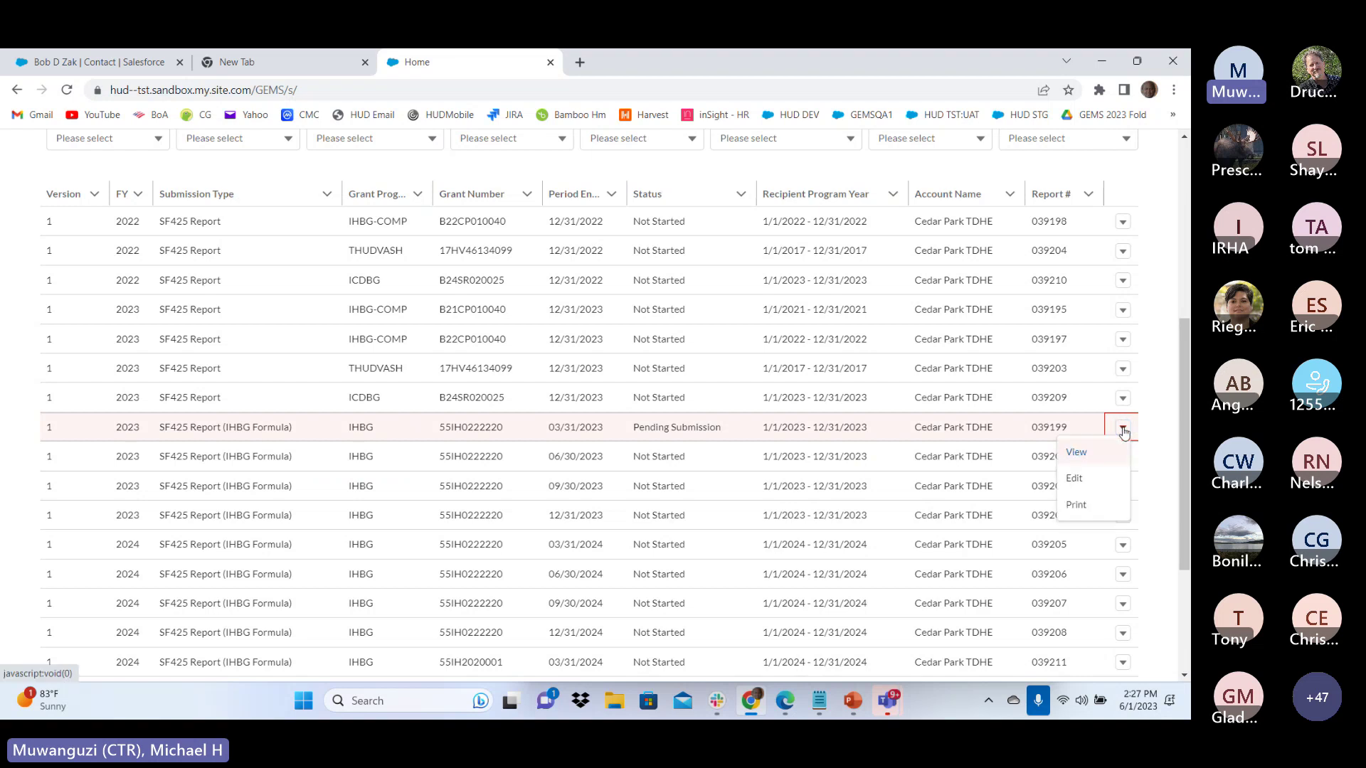
{"action": "left_click", "coordinate": [1077, 453]}
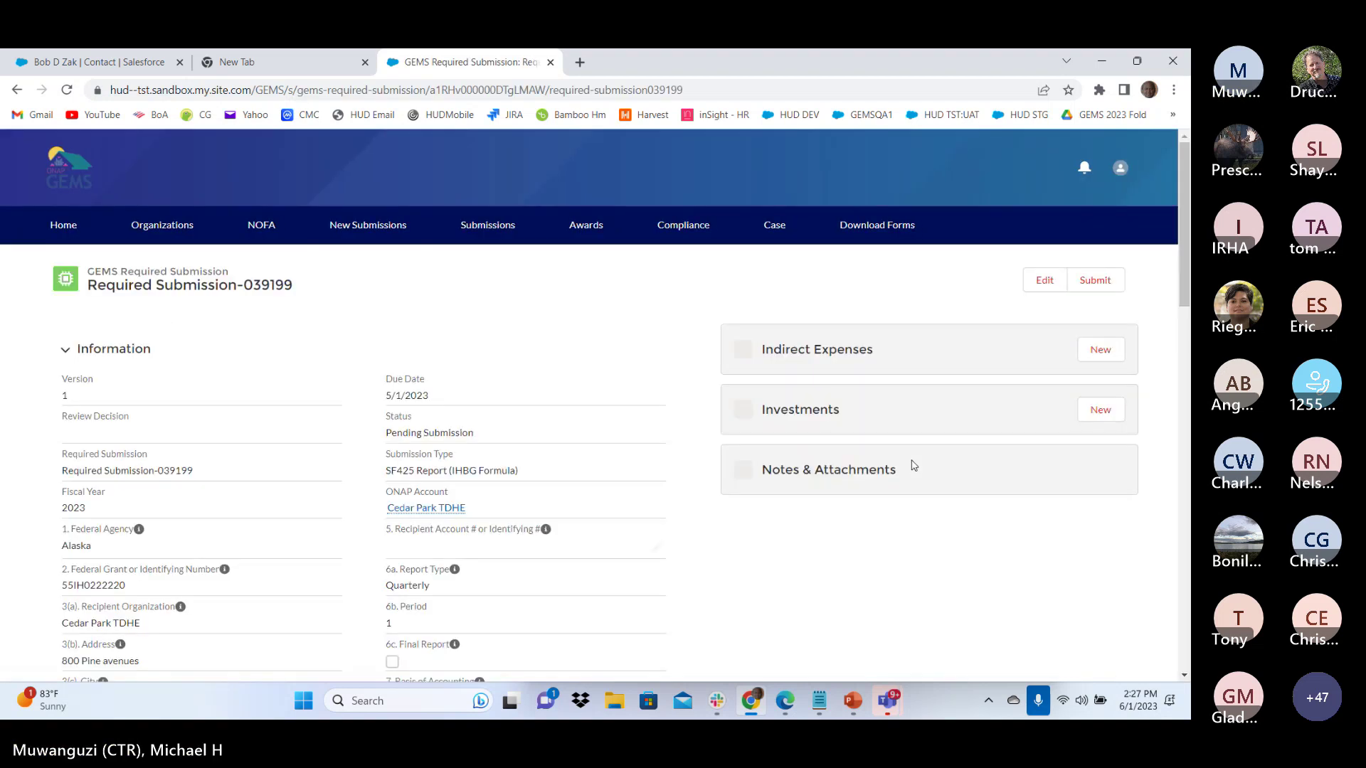
{"action": "scroll", "coordinate": [1024, 496], "scroll_direction": "down", "scroll_amount": 2}
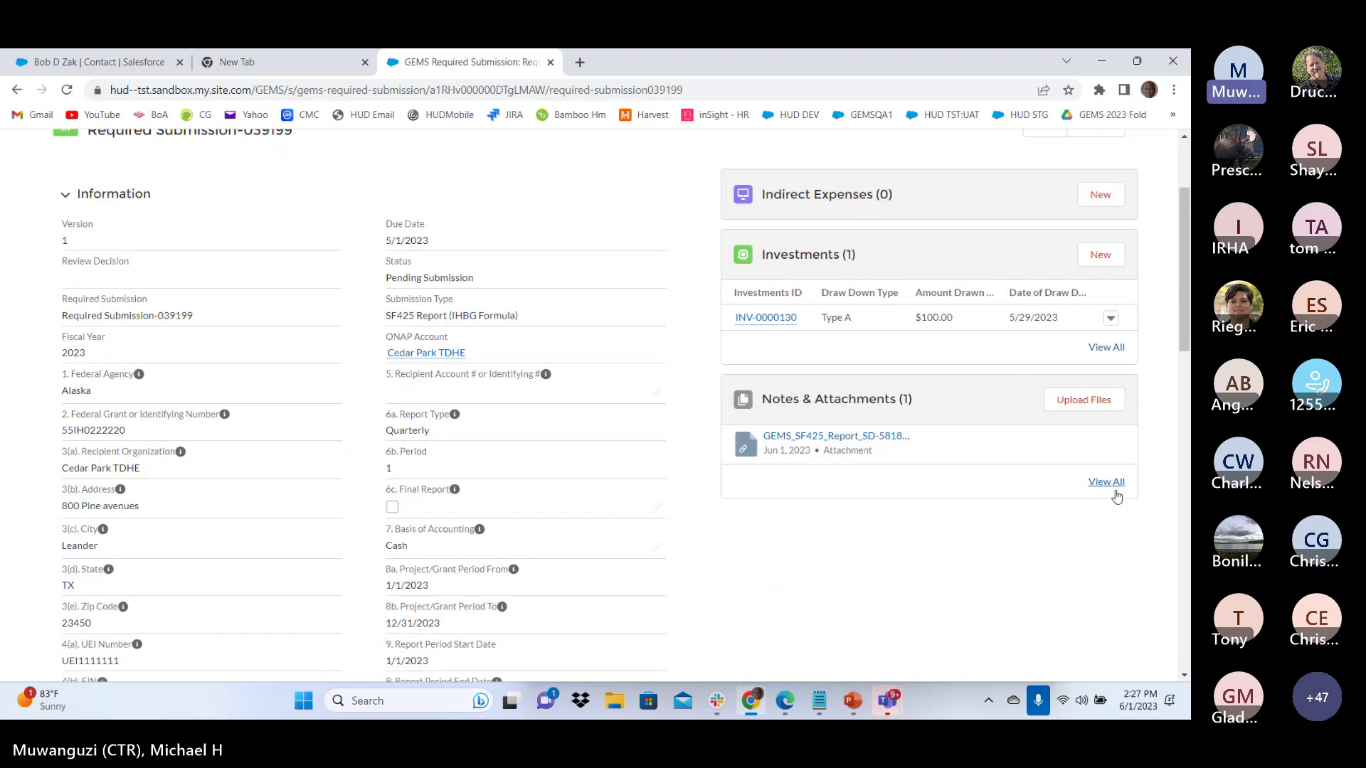
{"action": "left_click", "coordinate": [1112, 488]}
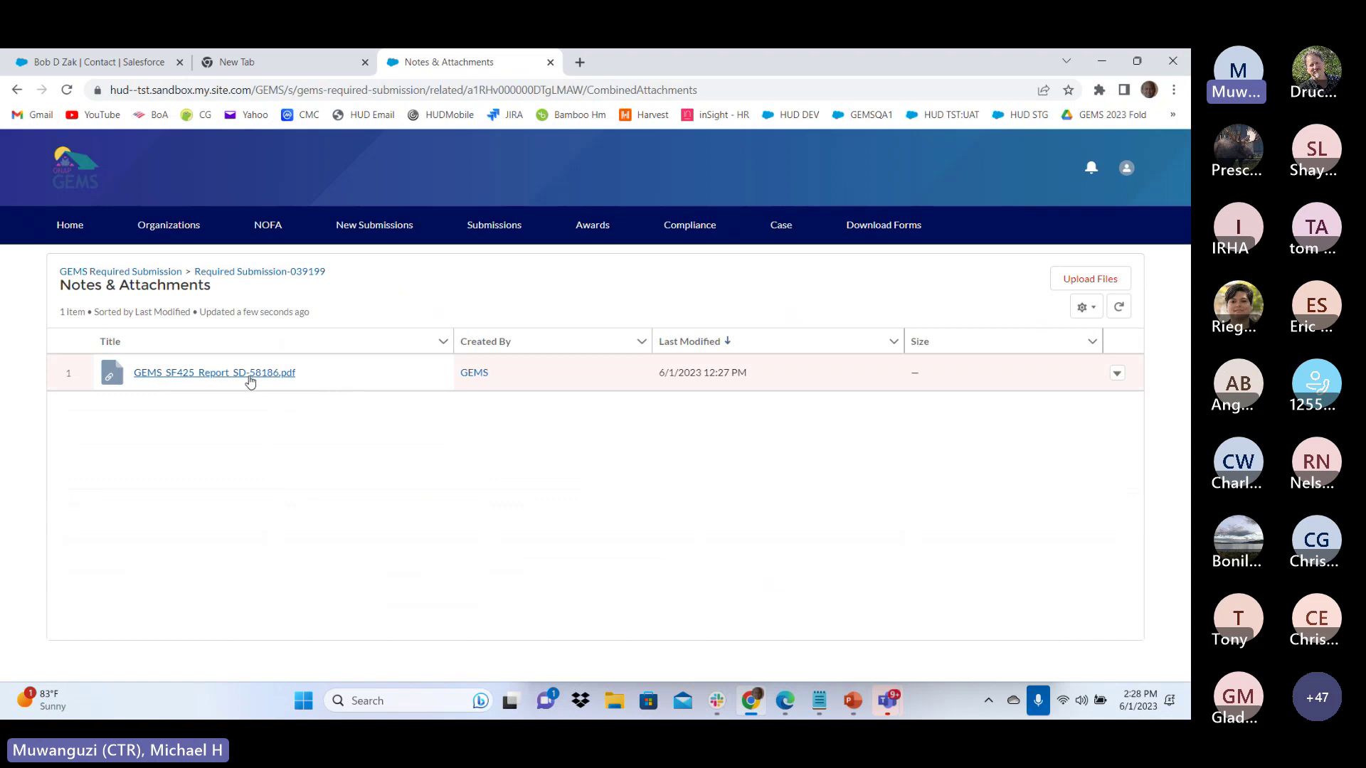
Open GEMS_SF425_Report_SD-58186.pdf, scroll through it, then return to the Home dashboard
{"action": "left_click", "coordinate": [255, 373]}
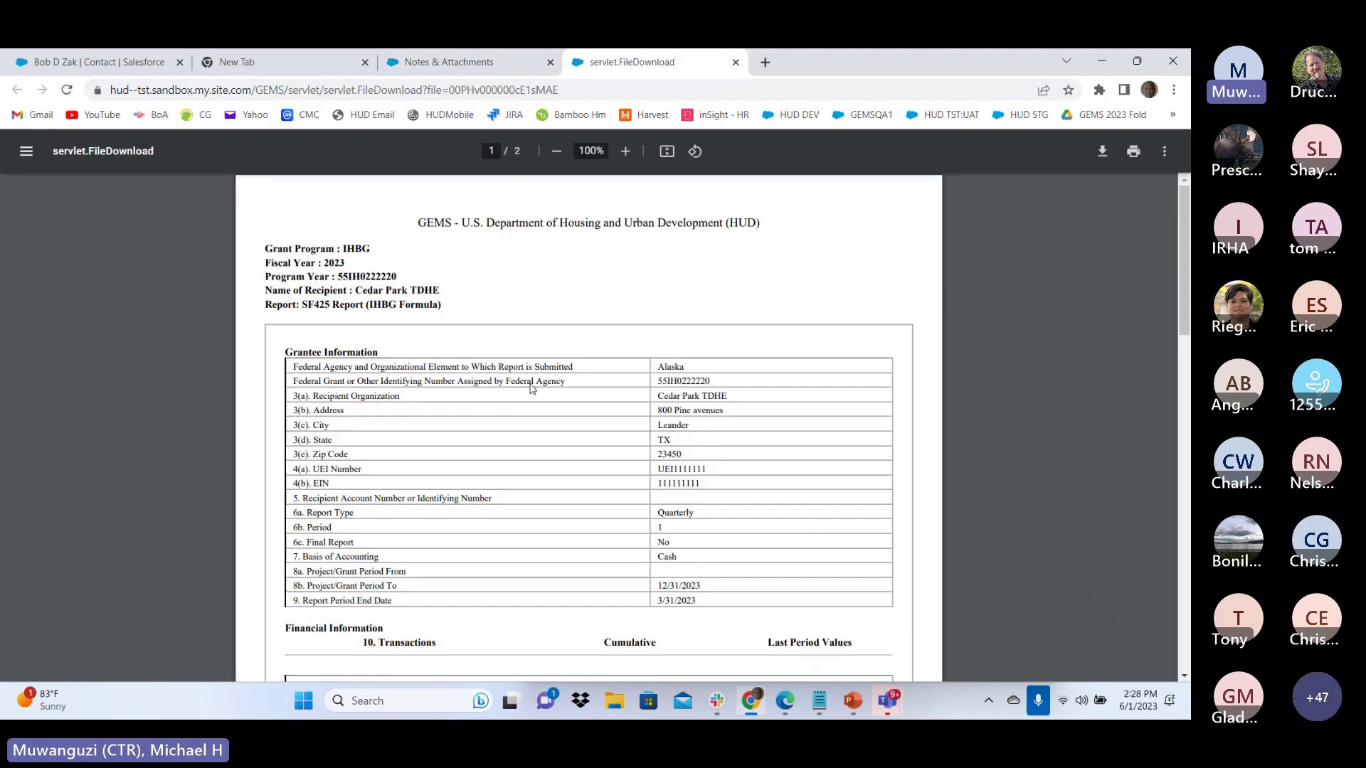
{"action": "scroll", "coordinate": [624, 386], "scroll_direction": "down", "scroll_amount": 2}
{"action": "scroll", "coordinate": [624, 386], "scroll_direction": "down", "scroll_amount": 15}
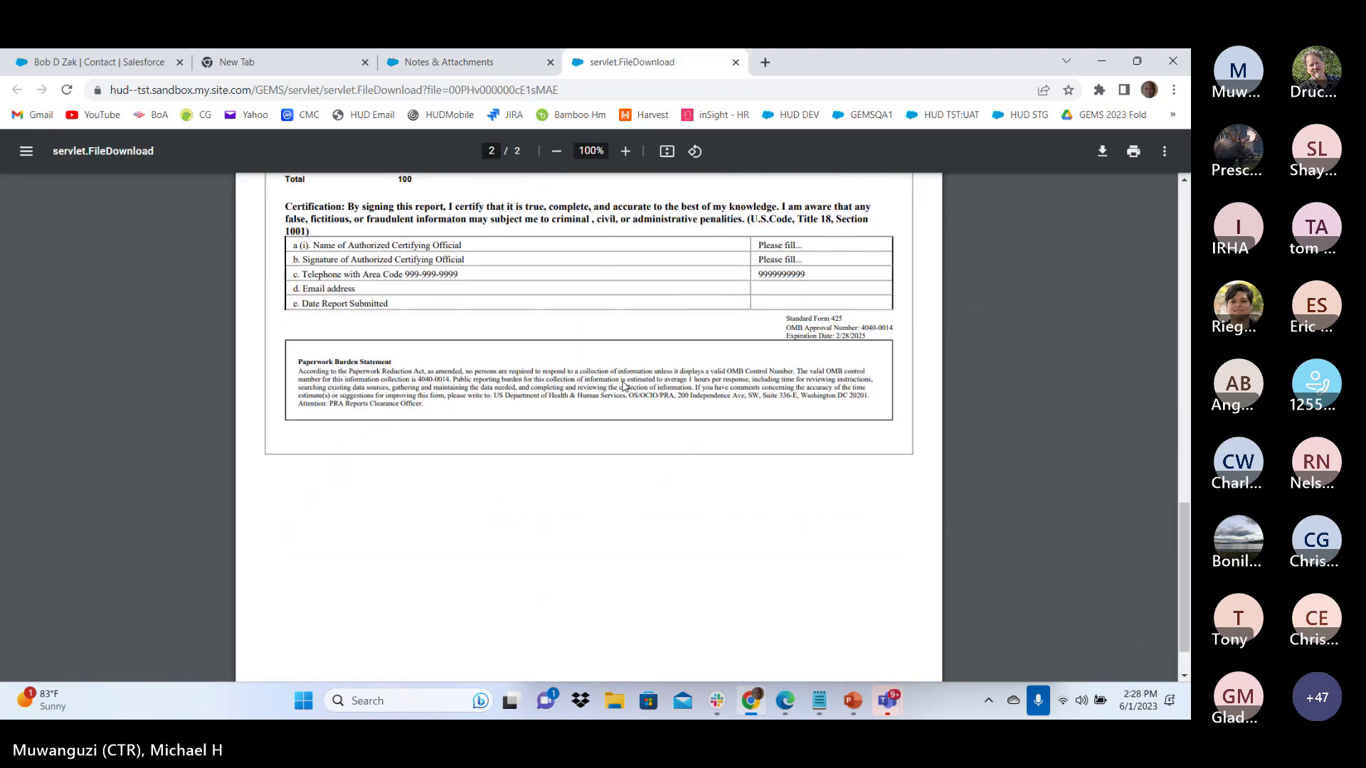
{"action": "scroll", "coordinate": [624, 387], "scroll_direction": "up", "scroll_amount": 8}
{"action": "scroll", "coordinate": [624, 386], "scroll_direction": "up", "scroll_amount": 10}
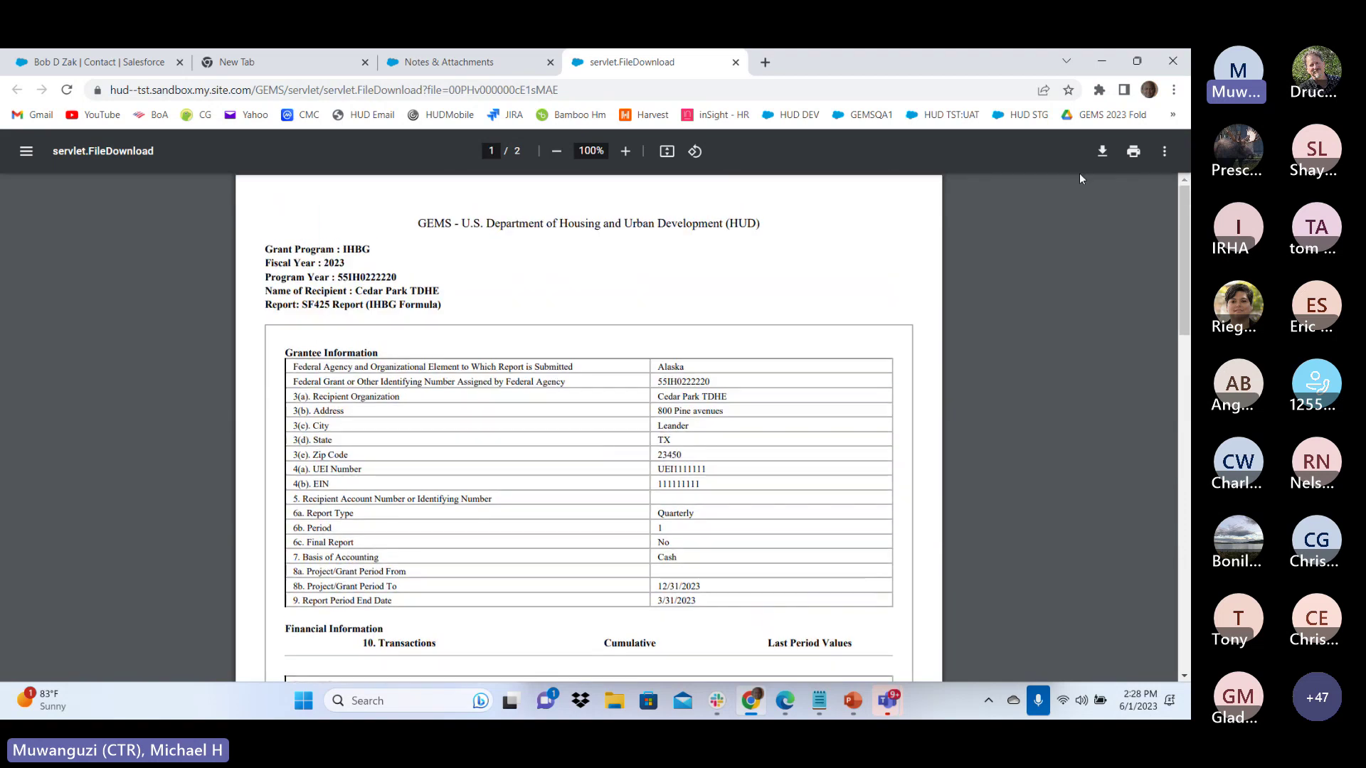
{"action": "left_click", "coordinate": [501, 67]}
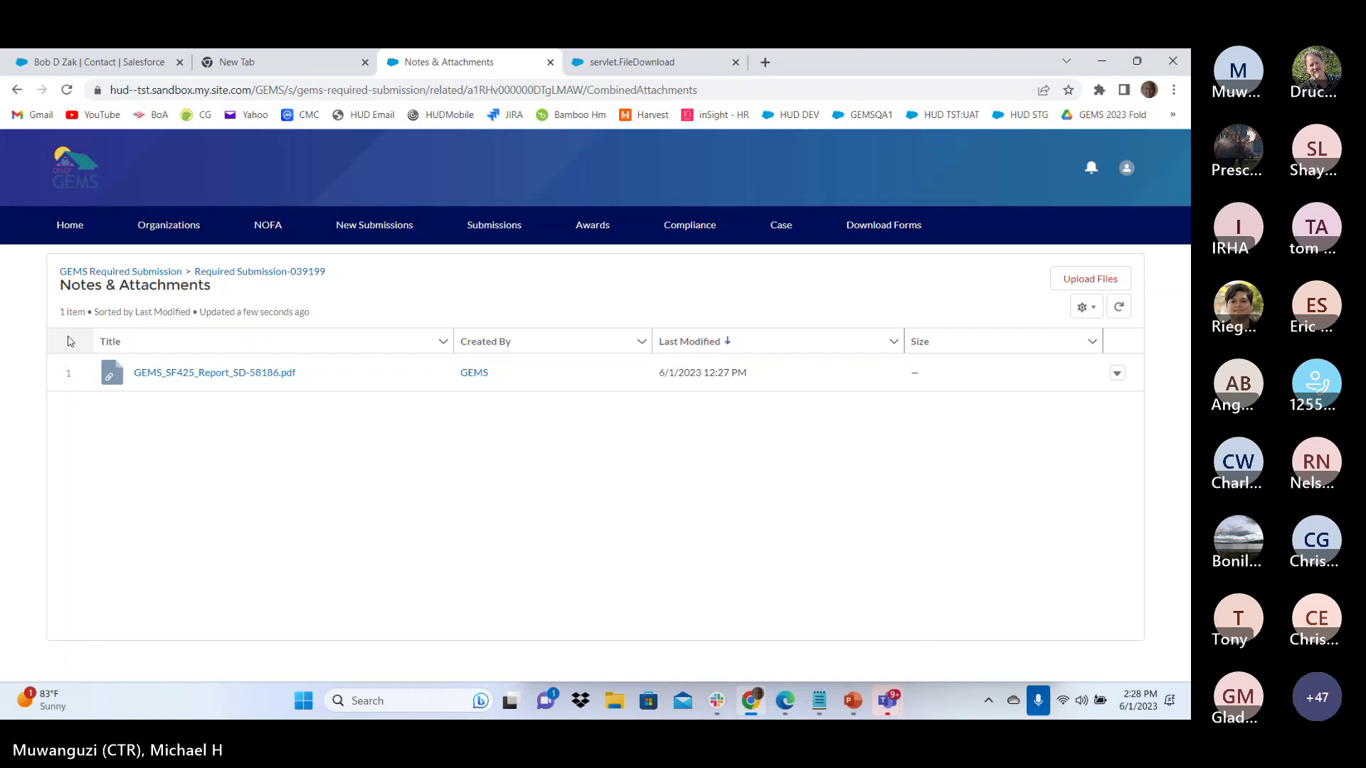
{"action": "left_click", "coordinate": [70, 225]}
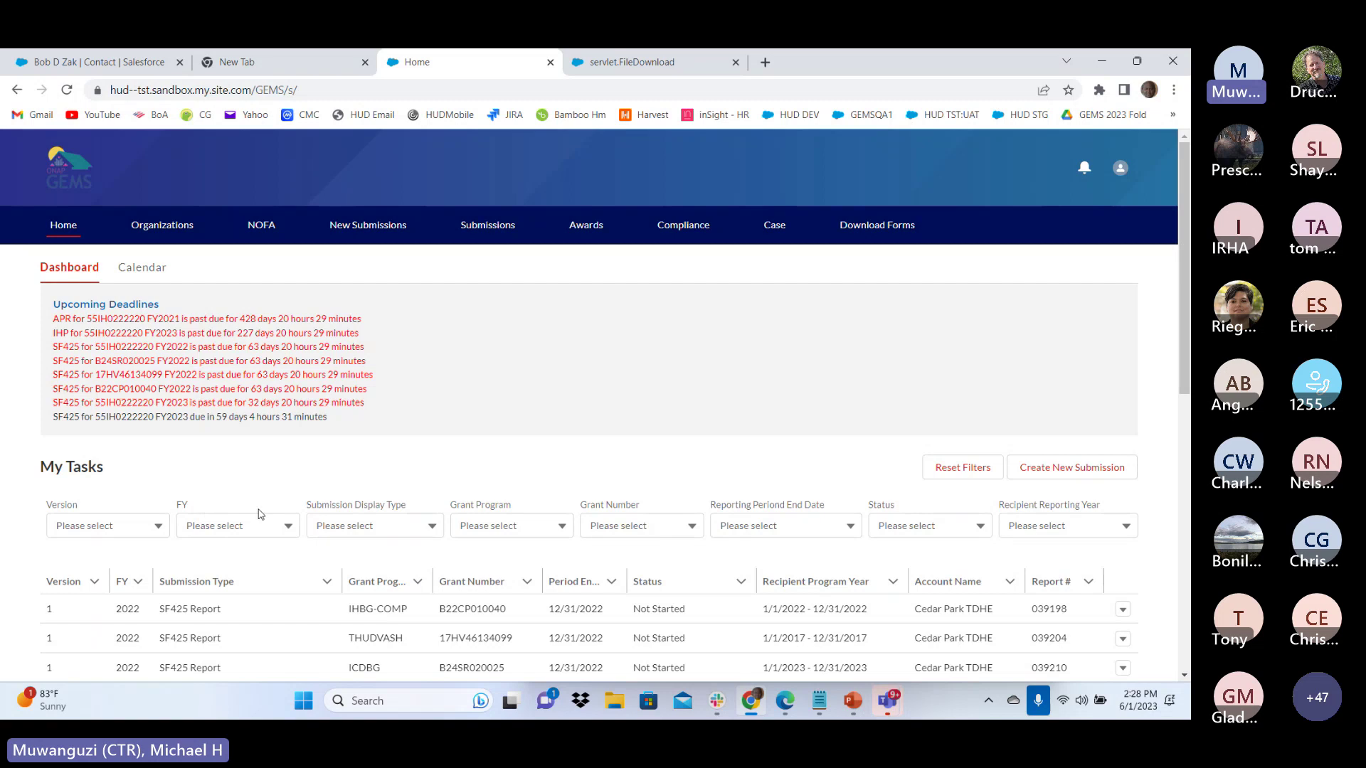
Open the Submissions list and bring up the action menu for report 039215
{"action": "left_click", "coordinate": [473, 229]}
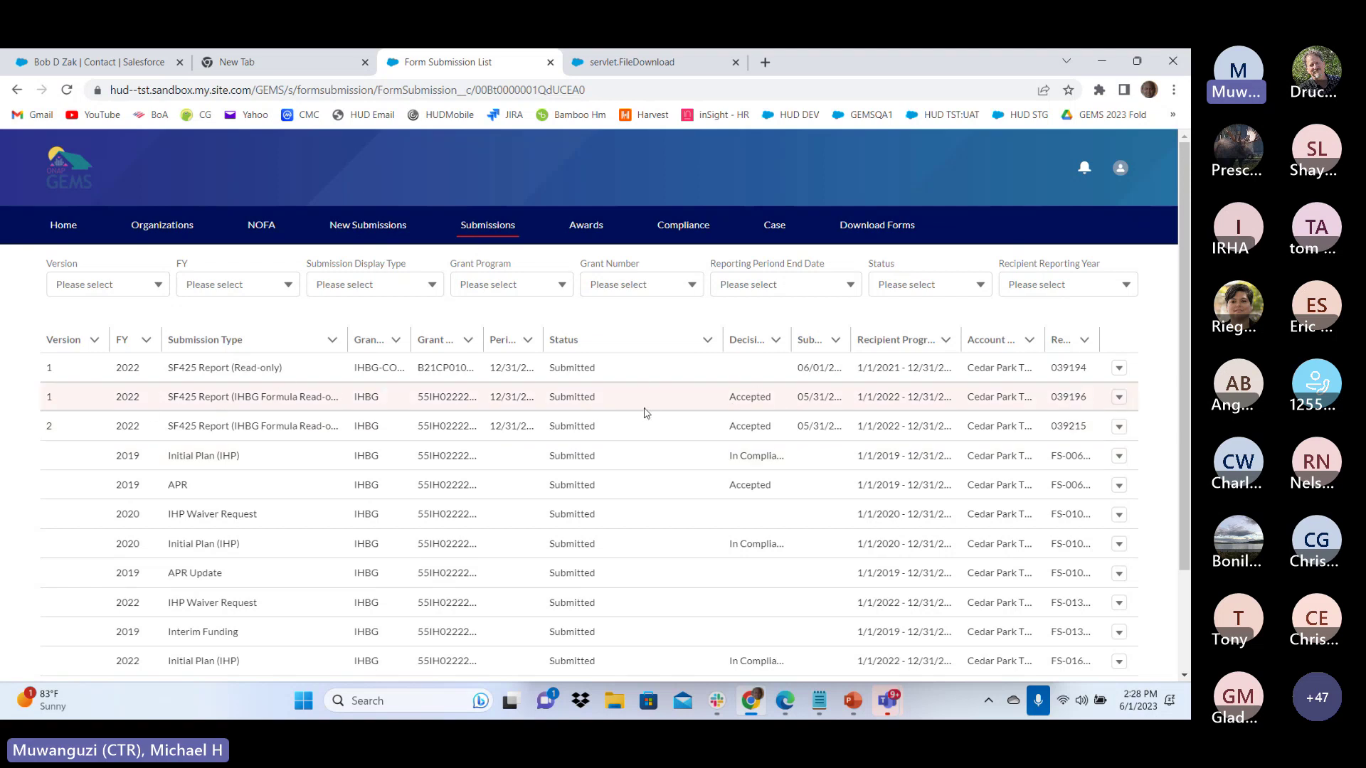
{"action": "left_click", "coordinate": [1119, 398]}
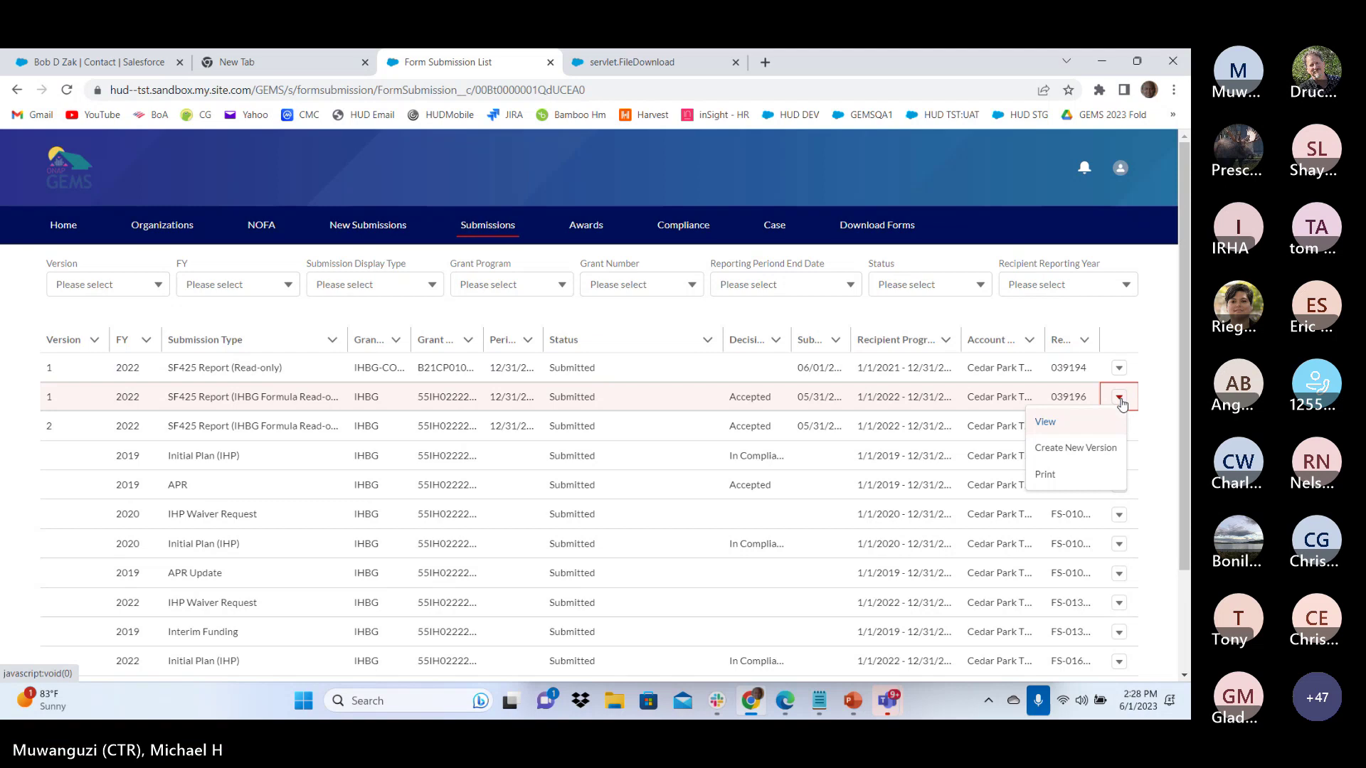
{"action": "left_click", "coordinate": [1121, 400]}
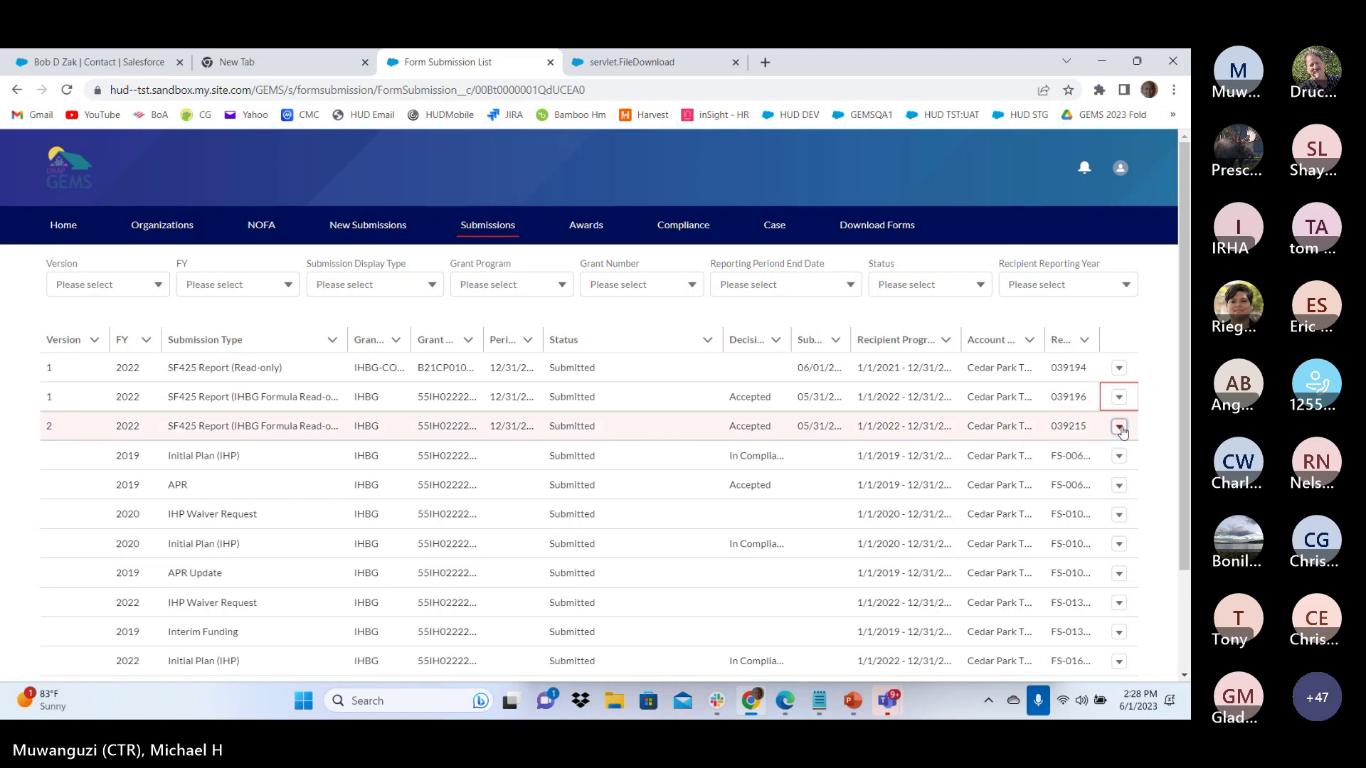
{"action": "left_click", "coordinate": [1119, 428]}
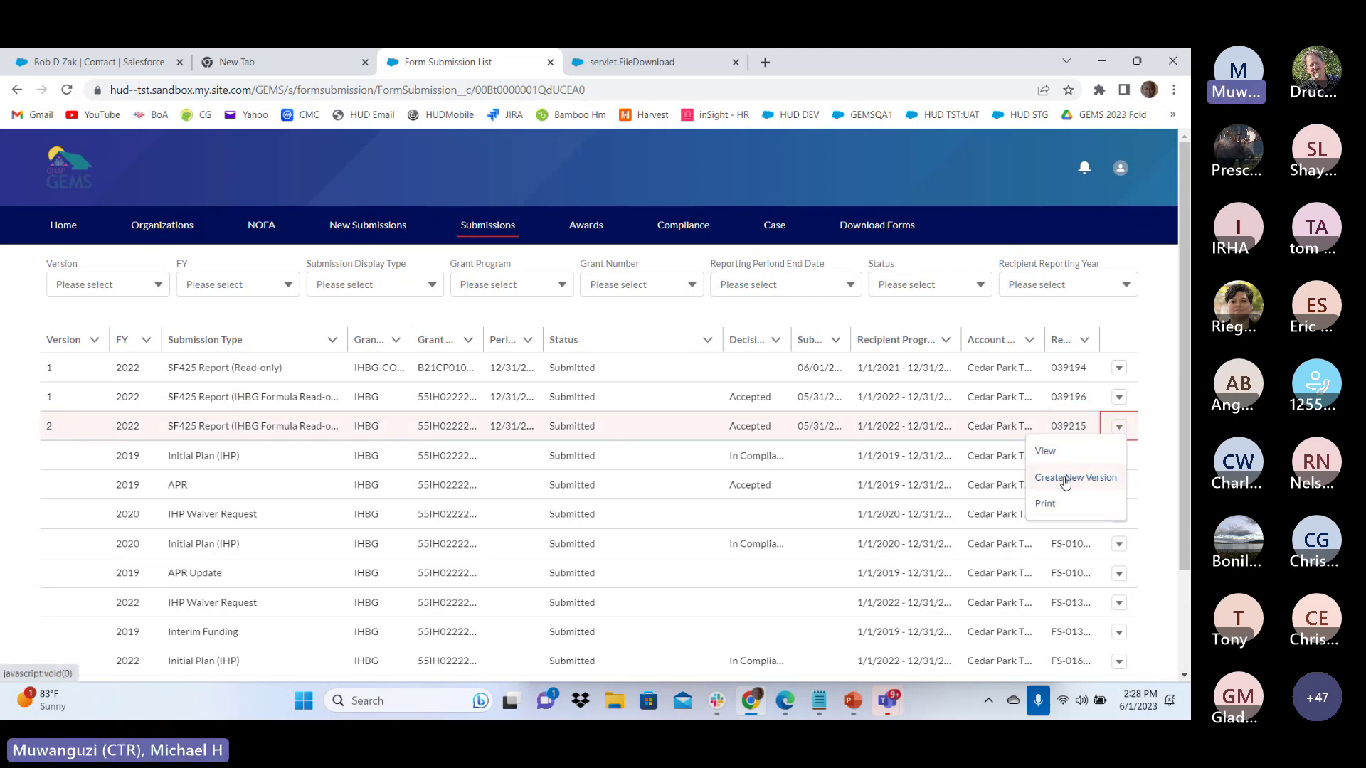
Save a new version 3 of Required Submission-039219 and start a new indirect expense for it
{"action": "left_click", "coordinate": [1065, 480]}
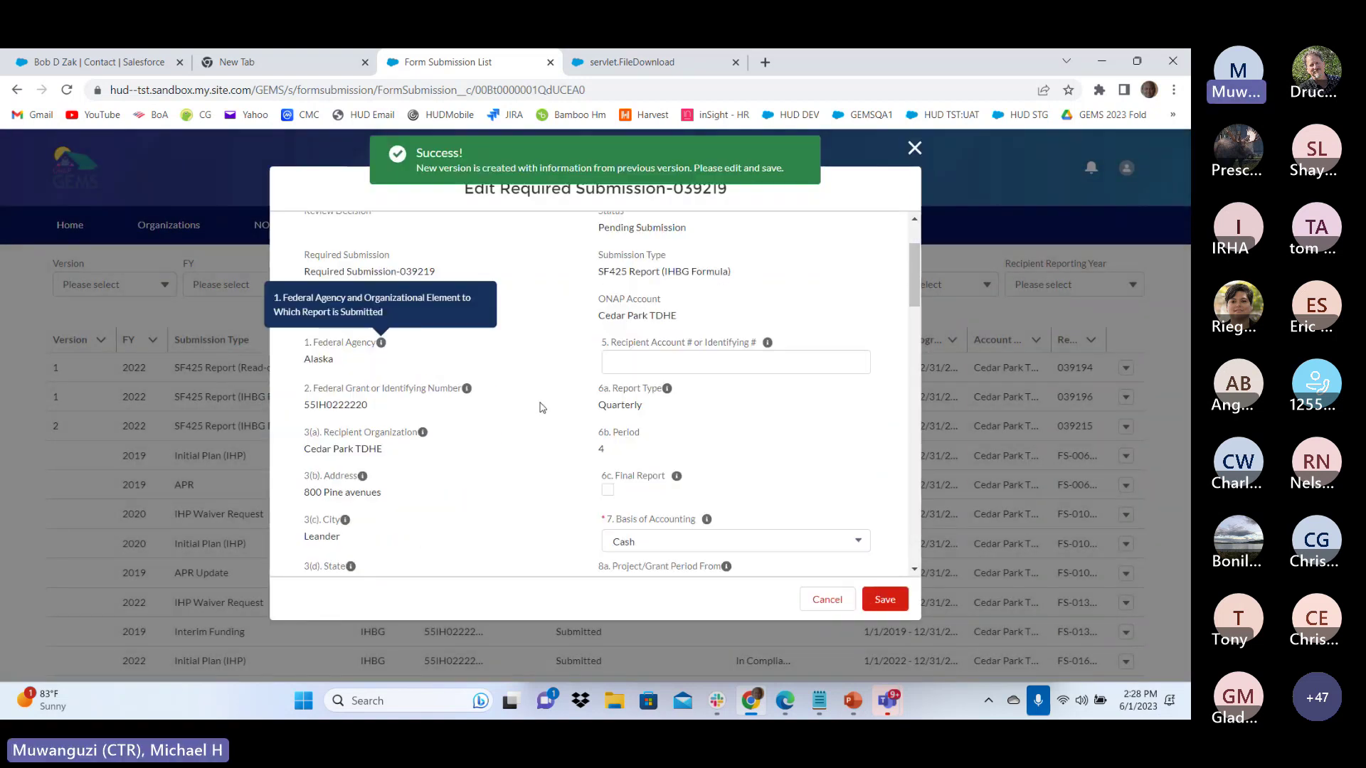
{"action": "scroll", "coordinate": [542, 408], "scroll_direction": "down", "scroll_amount": 15}
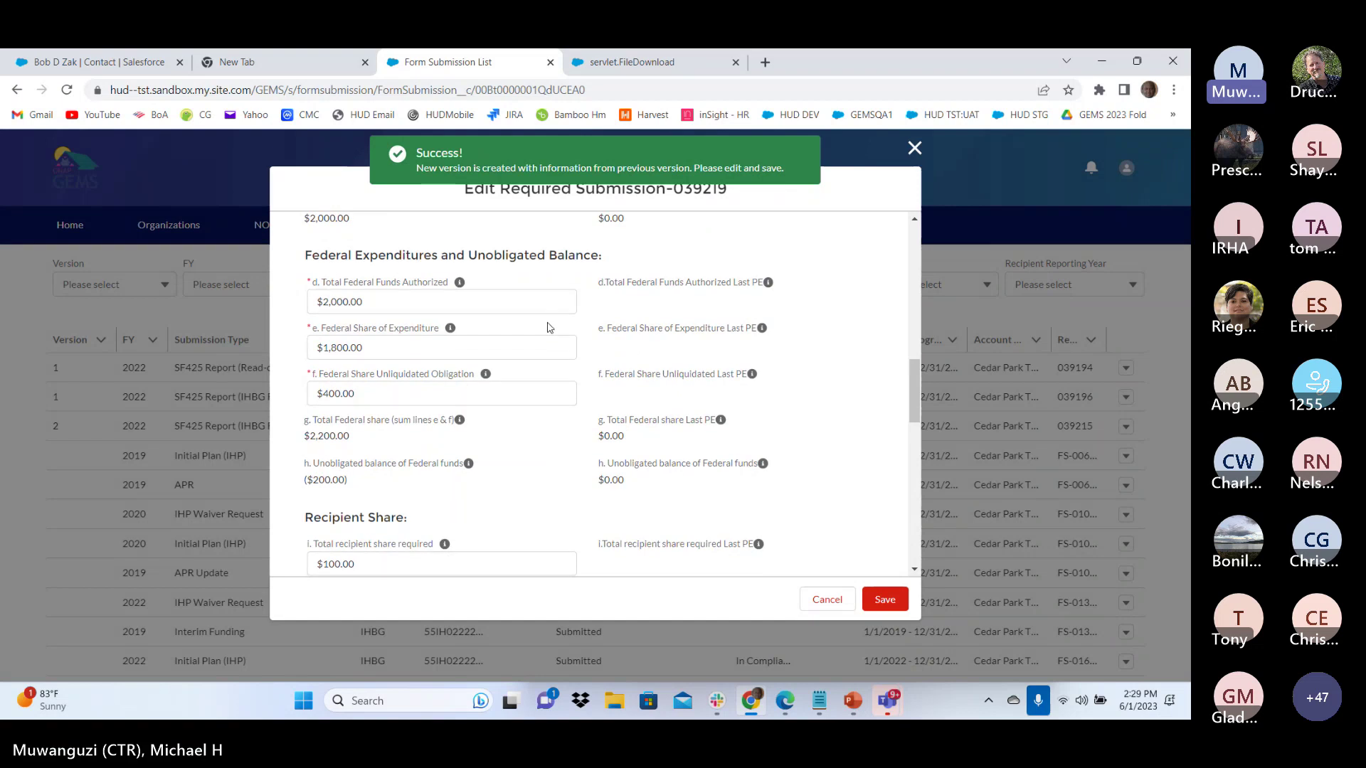
{"action": "scroll", "coordinate": [550, 328], "scroll_direction": "down", "scroll_amount": 10}
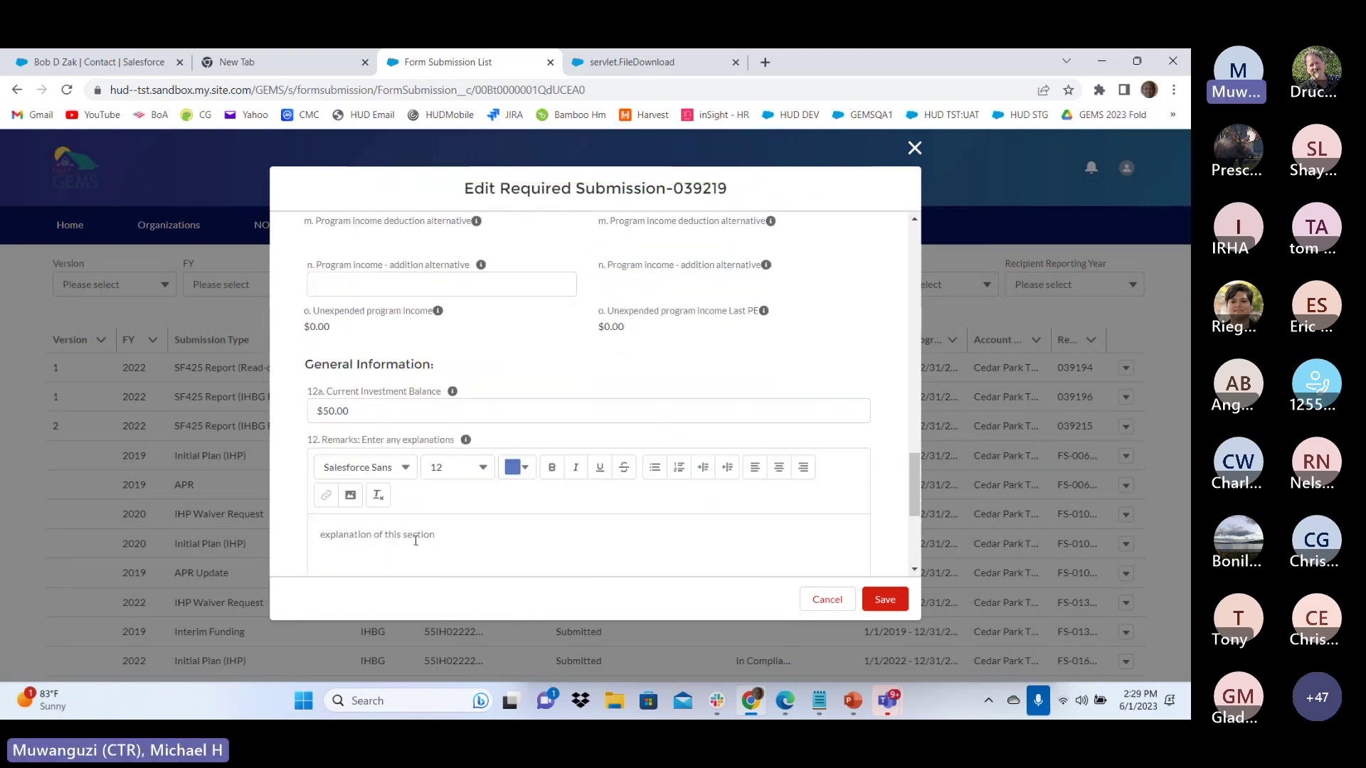
{"action": "left_click", "coordinate": [415, 541]}
{"action": "scroll", "coordinate": [422, 427], "scroll_direction": "down", "scroll_amount": 2}
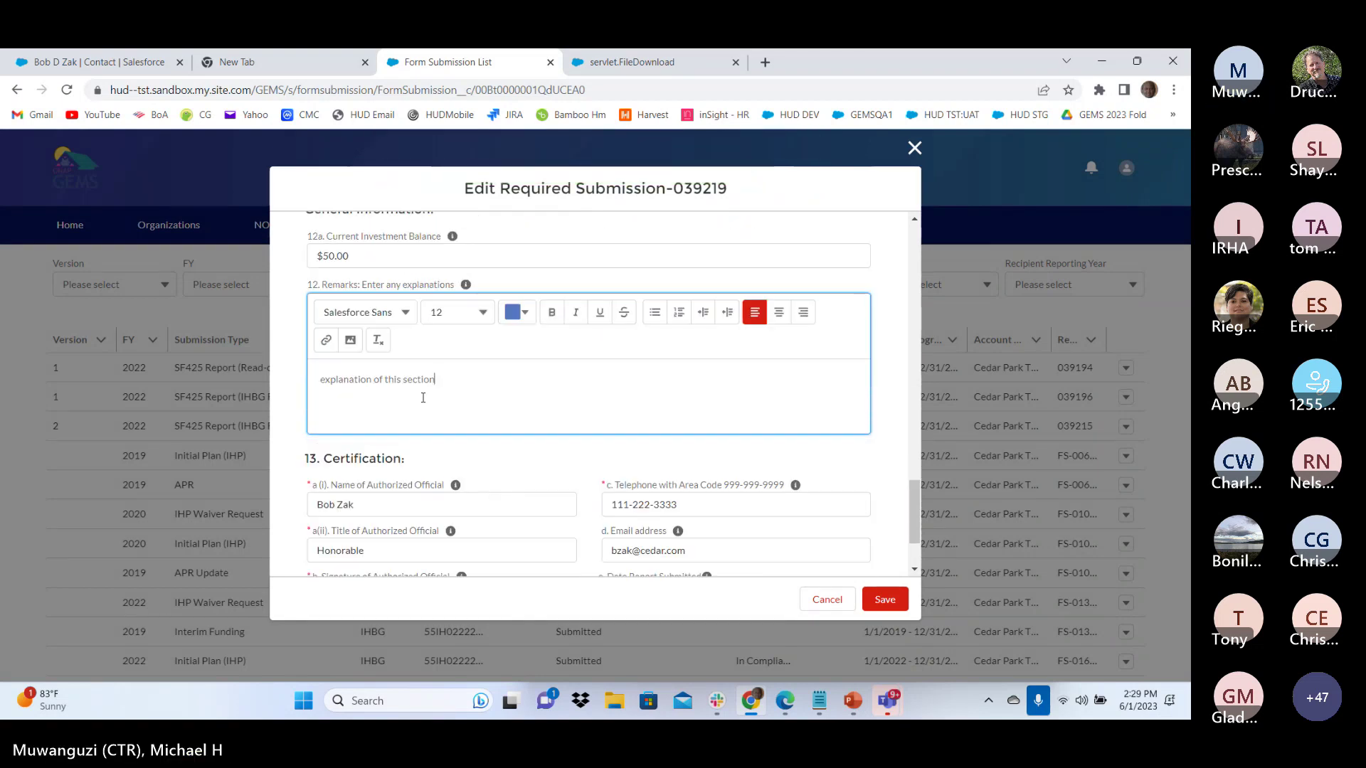
{"action": "scroll", "coordinate": [422, 398], "scroll_direction": "down", "scroll_amount": 2}
{"action": "left_click", "coordinate": [886, 601]}
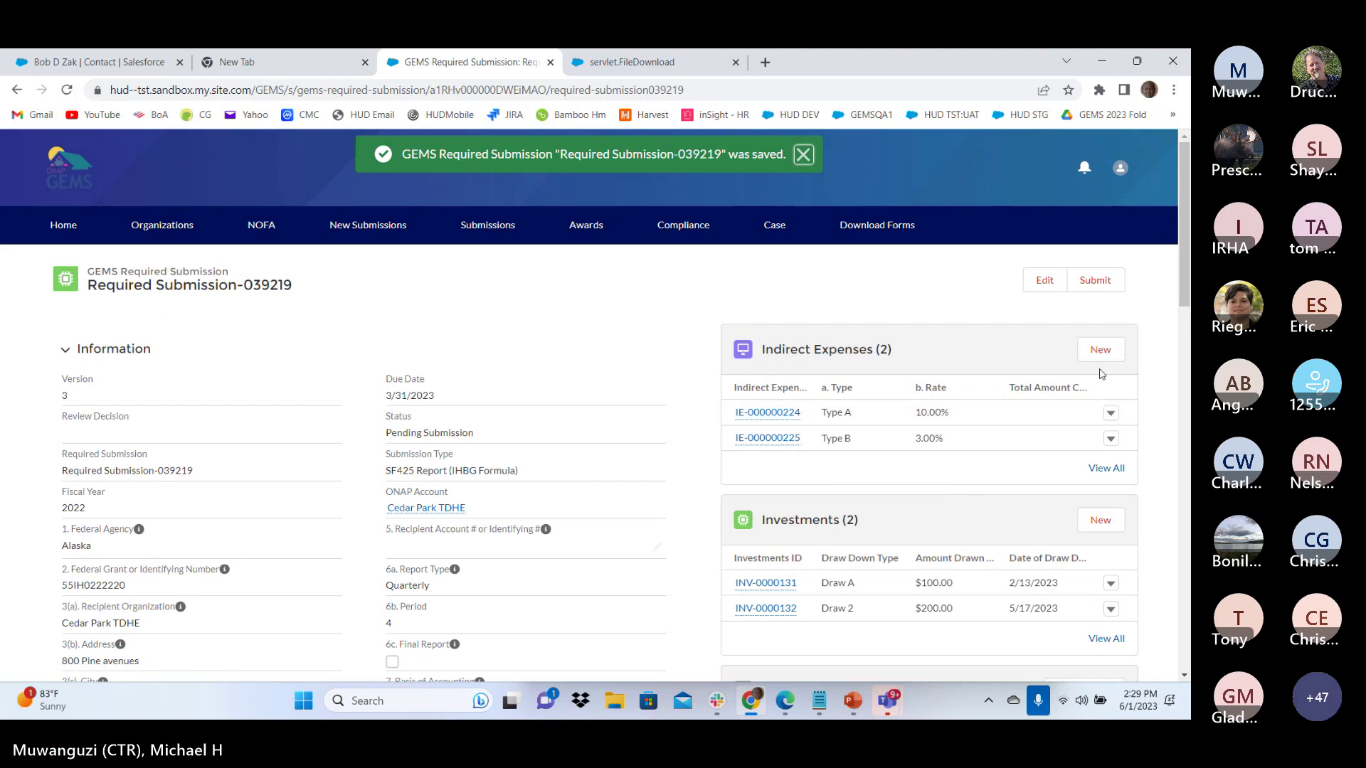
{"action": "left_click", "coordinate": [1101, 349]}
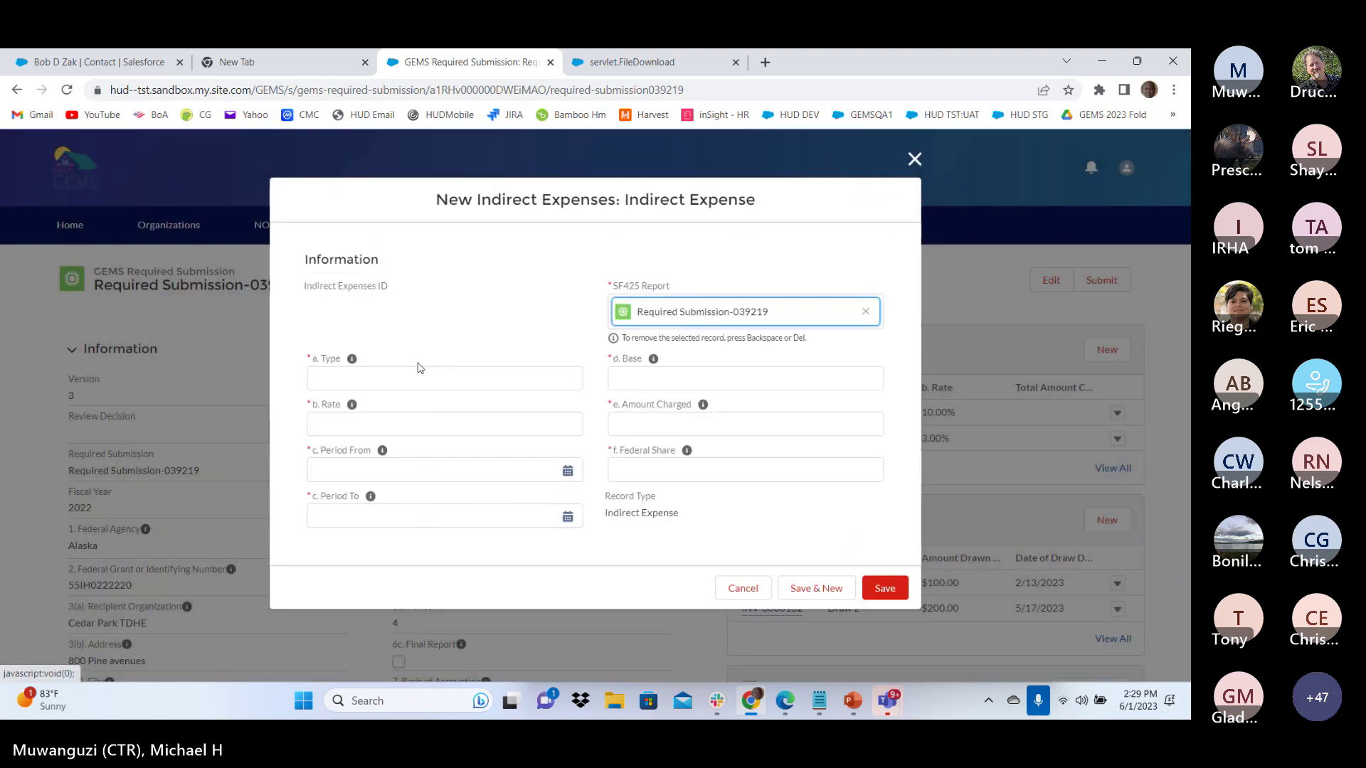
Enter expense type 'Type C' and the rate, with a period from 5/29/2023 to 6/6/2023
{"action": "left_click", "coordinate": [396, 372]}
{"action": "type", "text": "Type C"}
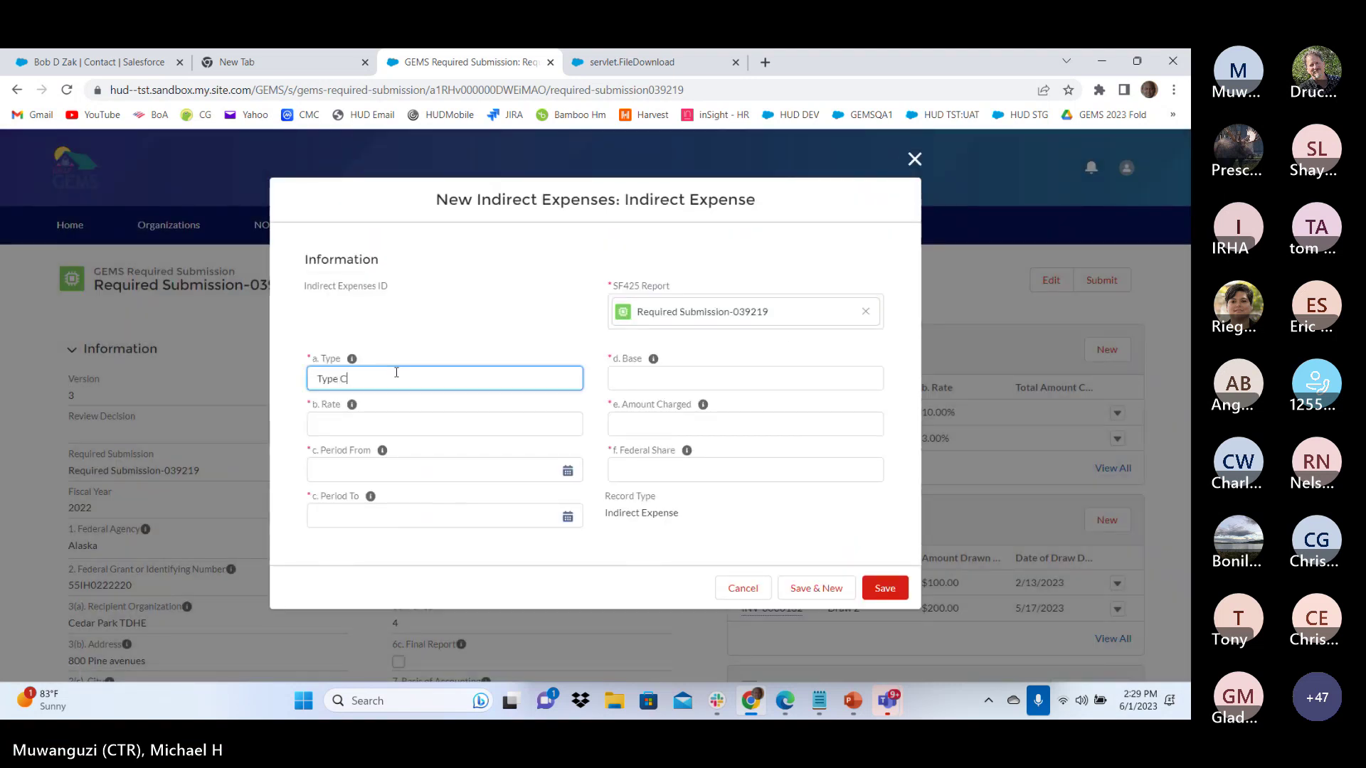
{"action": "left_click", "coordinate": [322, 427]}
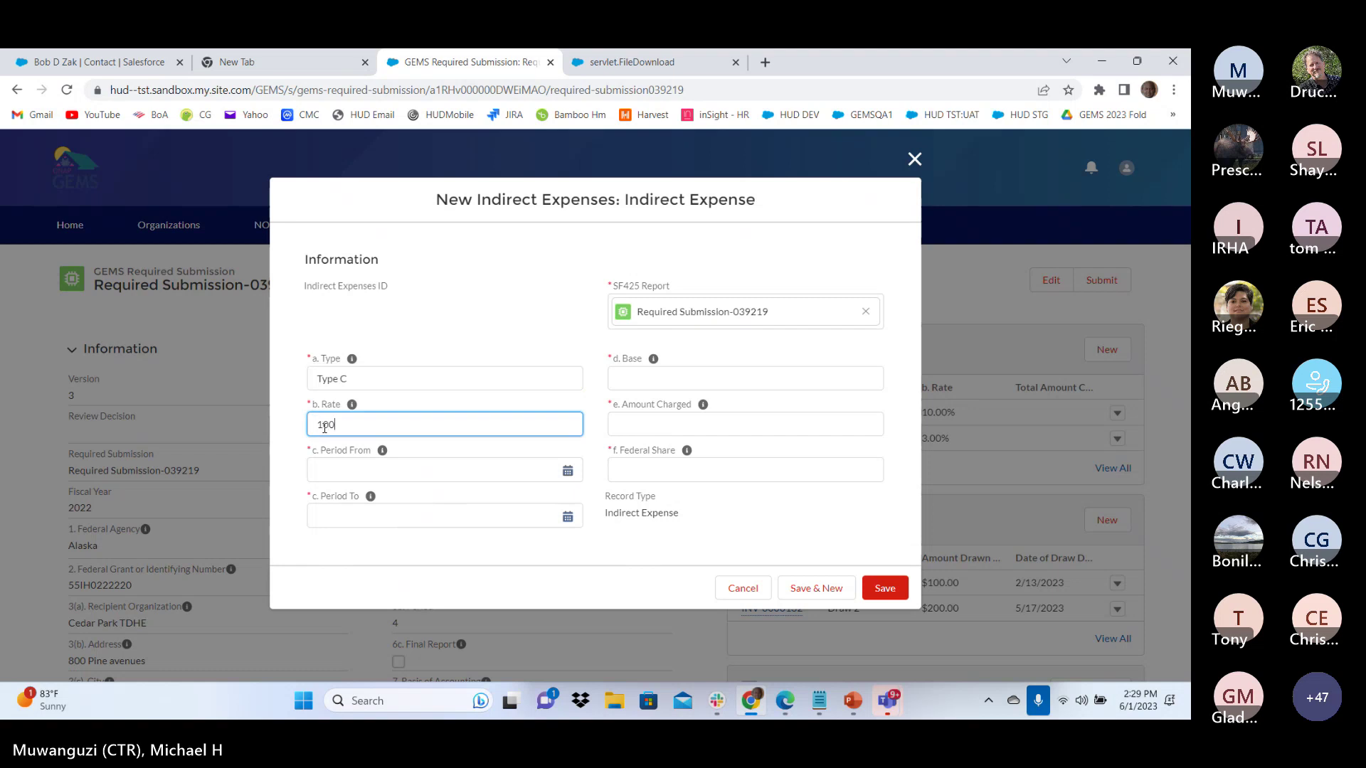
{"action": "left_click", "coordinate": [416, 471]}
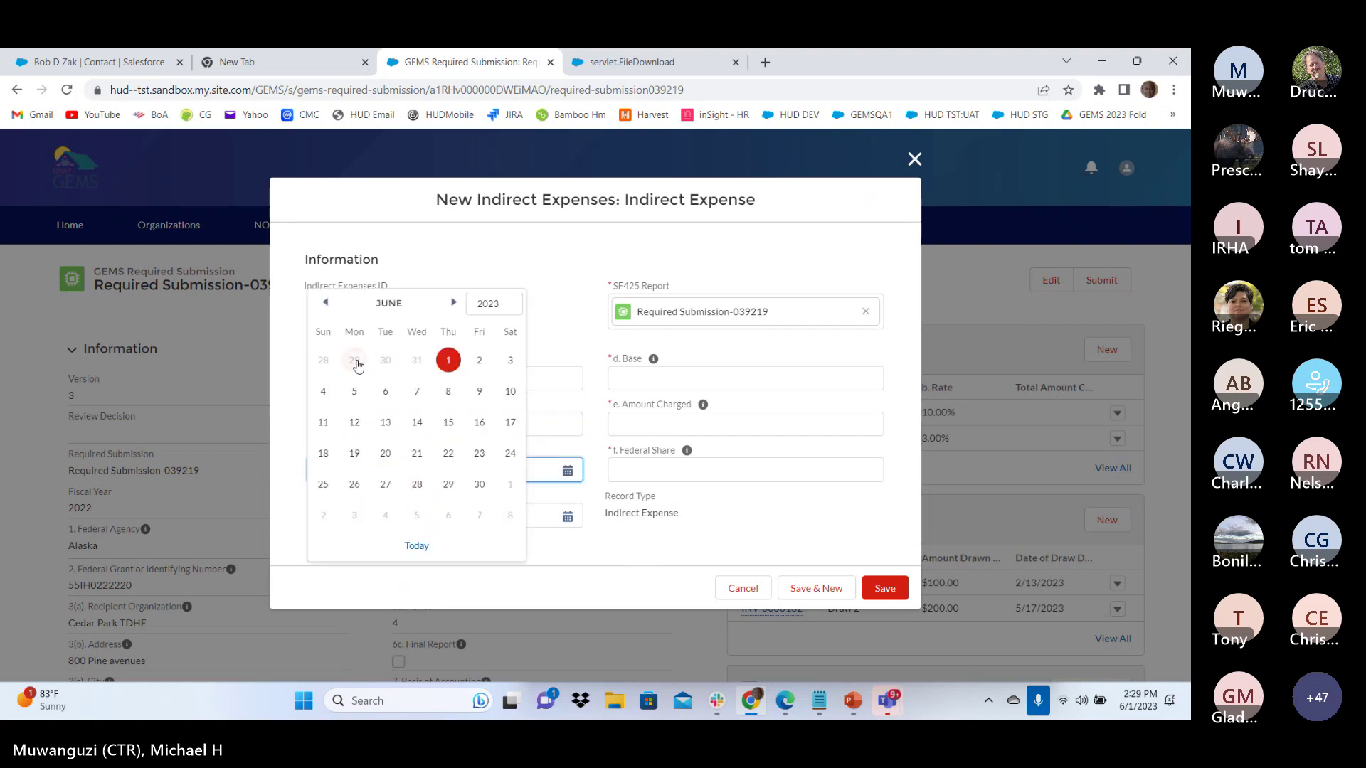
{"action": "left_click", "coordinate": [358, 361]}
{"action": "left_click", "coordinate": [385, 515]}
{"action": "left_click", "coordinate": [385, 391]}
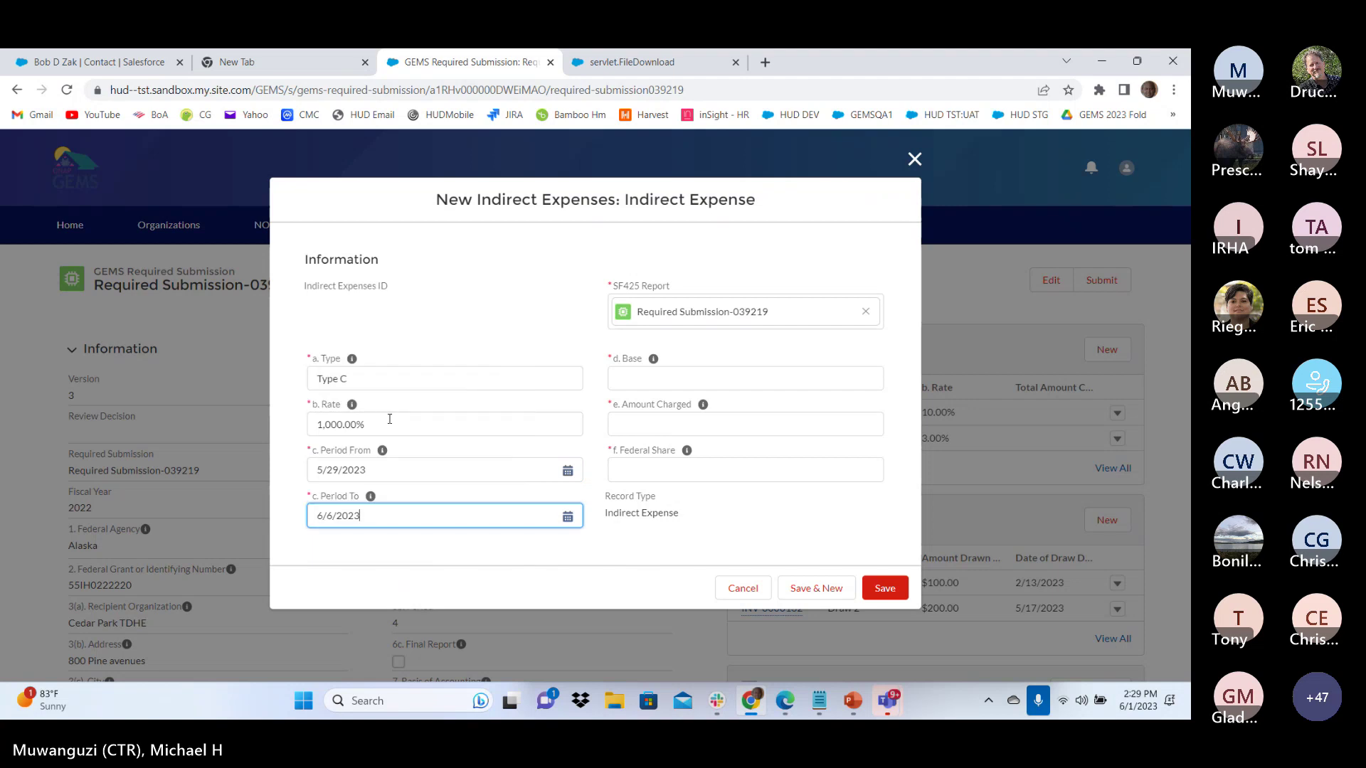
Enter base 2, the amount charged and federal share 1, then save the indirect expense
{"action": "left_click", "coordinate": [659, 377]}
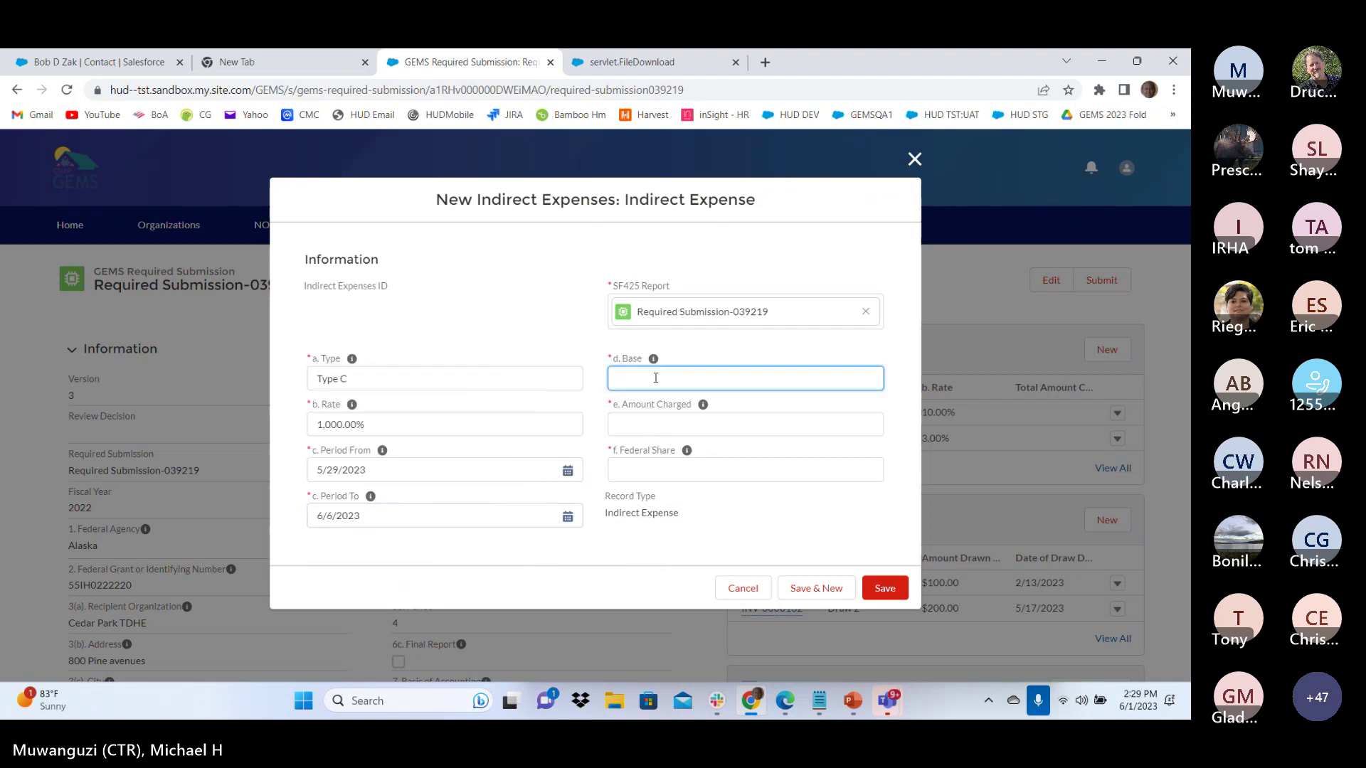
{"action": "type", "text": "2"}
{"action": "left_click", "coordinate": [638, 417]}
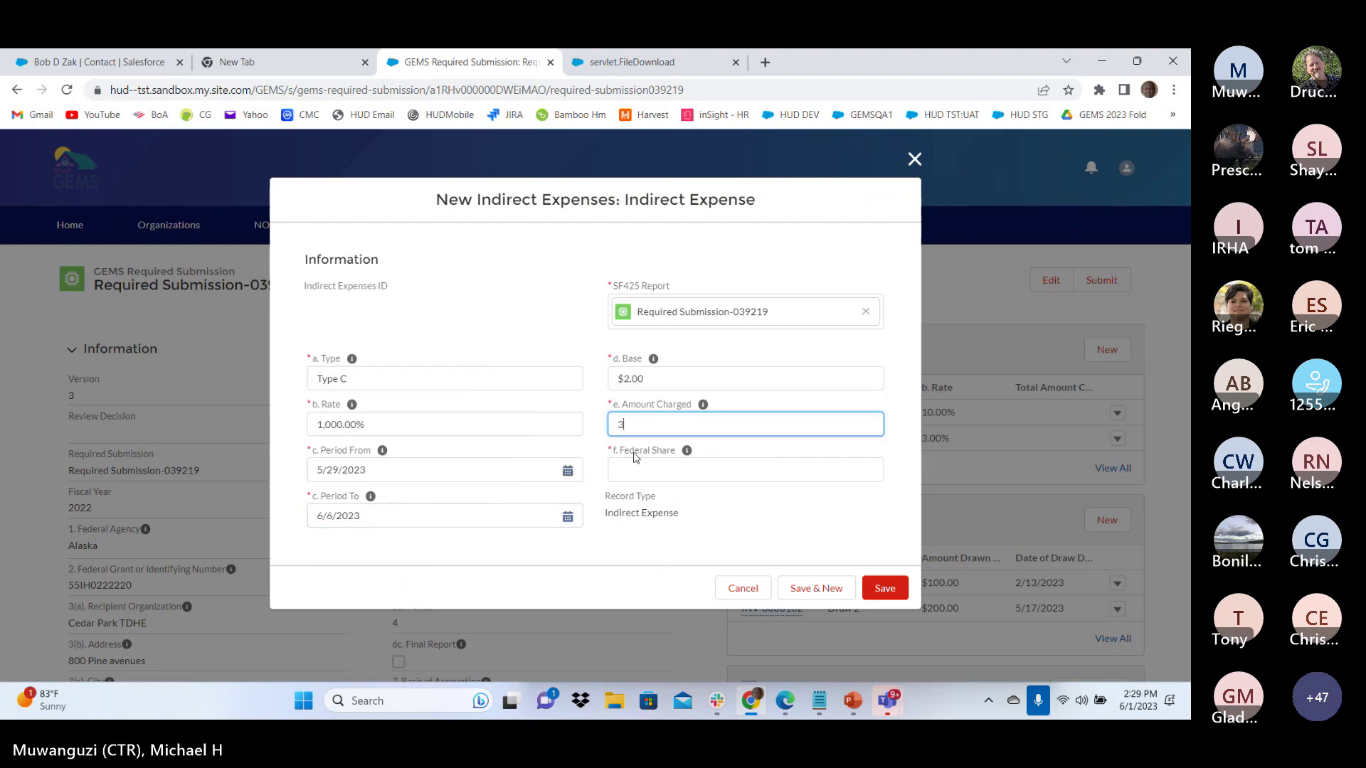
{"action": "left_click", "coordinate": [635, 466]}
{"action": "type", "text": "1"}
{"action": "left_click", "coordinate": [885, 588]}
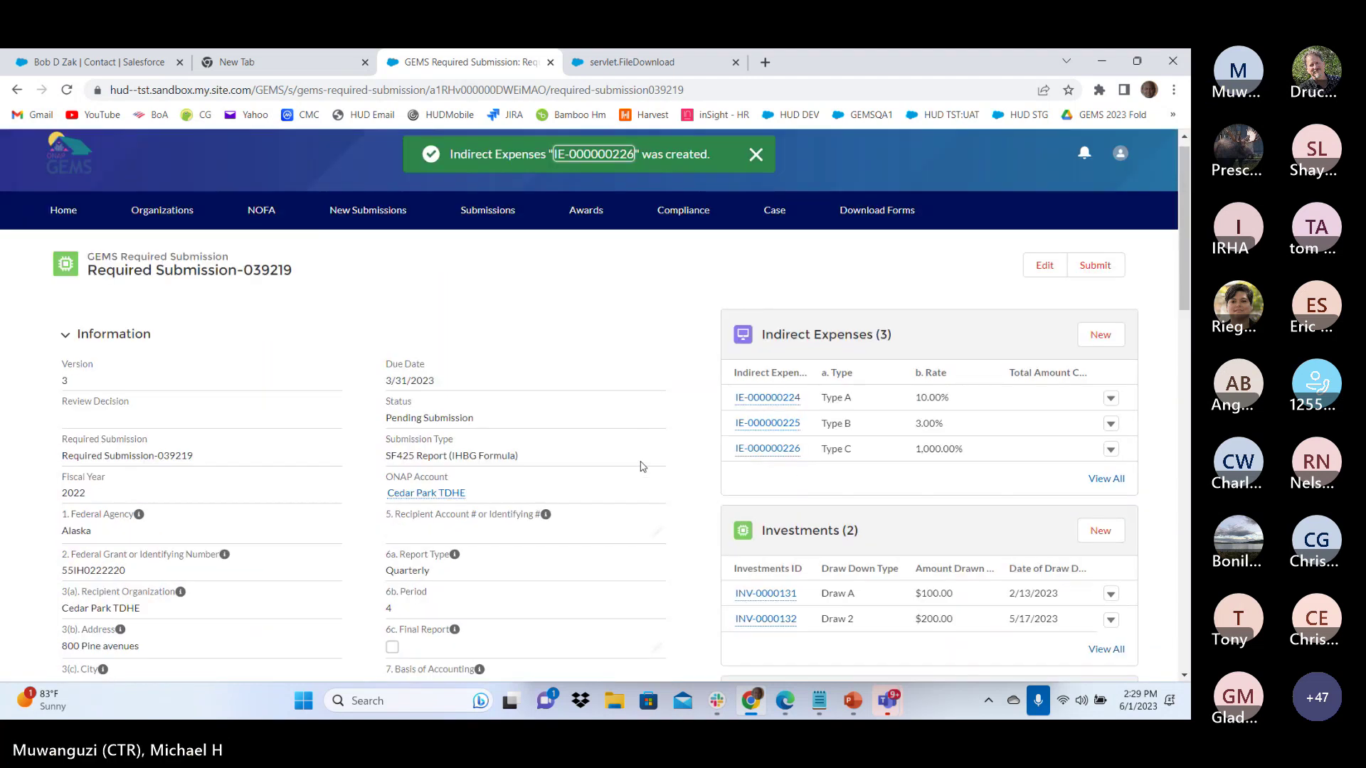
{"action": "scroll", "coordinate": [642, 467], "scroll_direction": "up", "scroll_amount": 1}
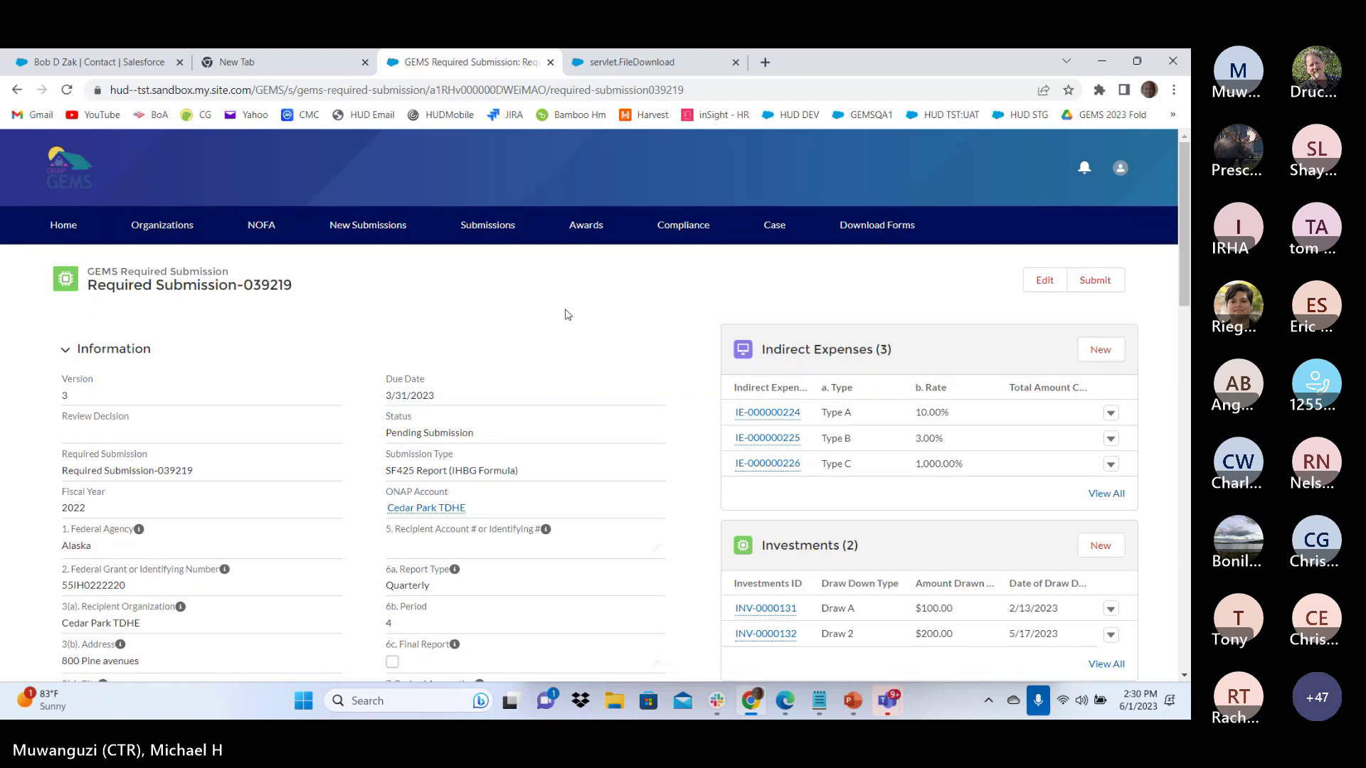
Go back to the portal home dashboard and open the empty My Cases list
{"action": "left_click", "coordinate": [65, 230]}
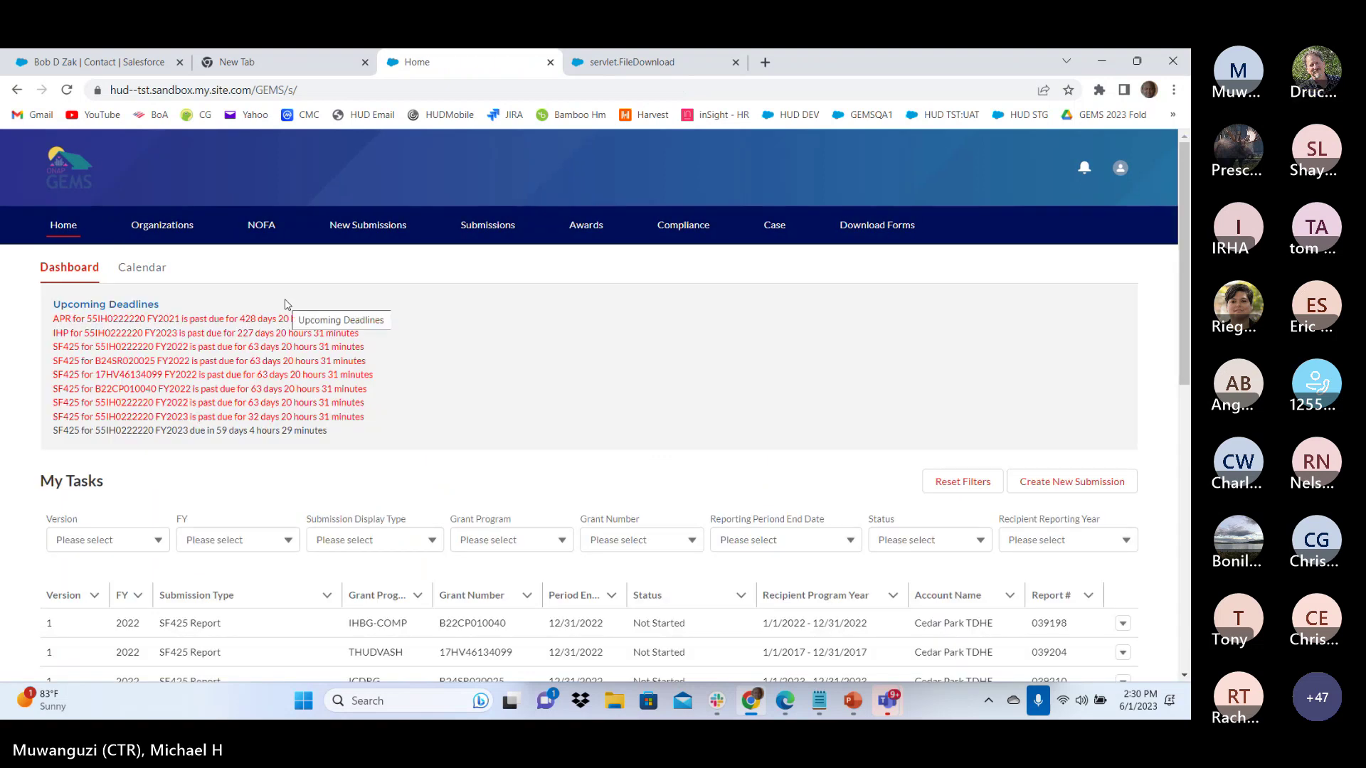
{"action": "scroll", "coordinate": [796, 405], "scroll_direction": "down", "scroll_amount": 4}
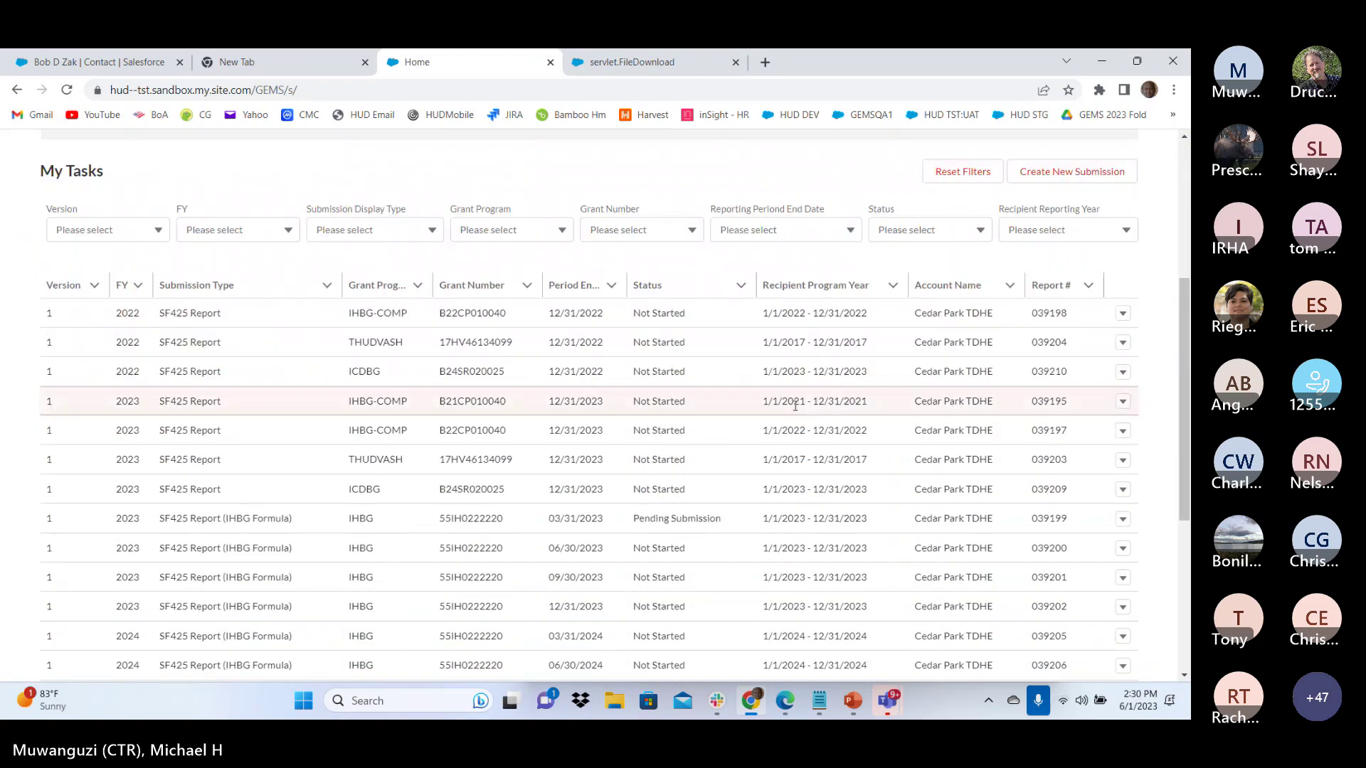
{"action": "scroll", "coordinate": [795, 405], "scroll_direction": "up", "scroll_amount": 3}
{"action": "scroll", "coordinate": [795, 406], "scroll_direction": "up", "scroll_amount": 1}
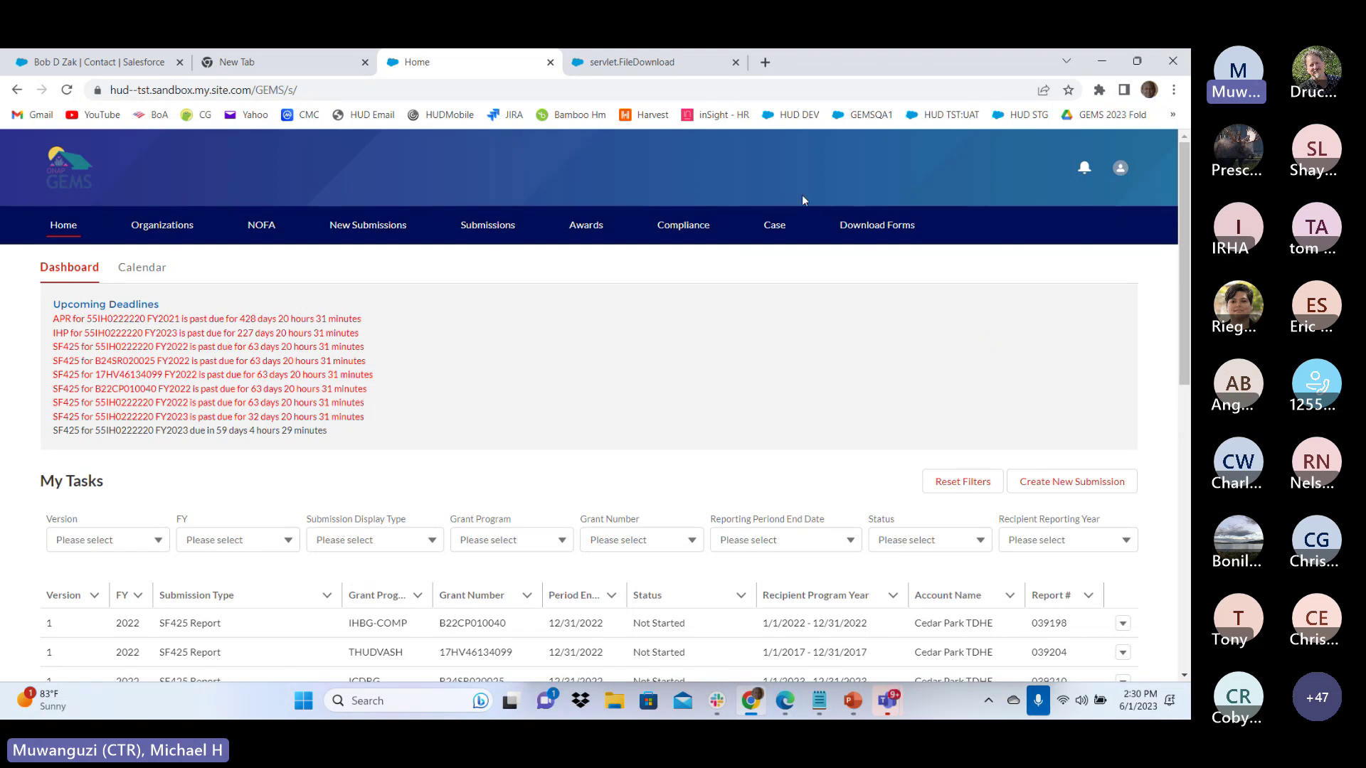
{"action": "left_click", "coordinate": [774, 226]}
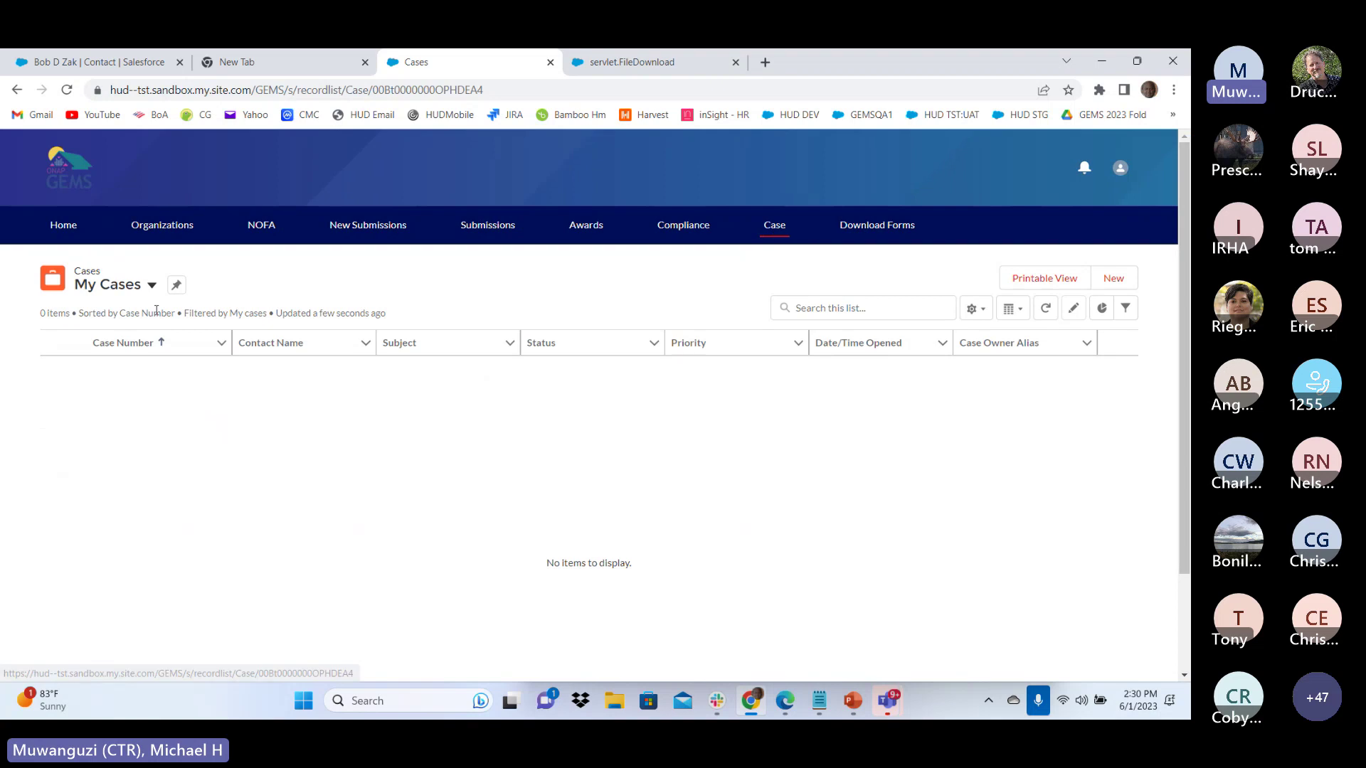
Start a new support case with reason IHP and grant program IHBG
{"action": "left_click", "coordinate": [152, 286]}
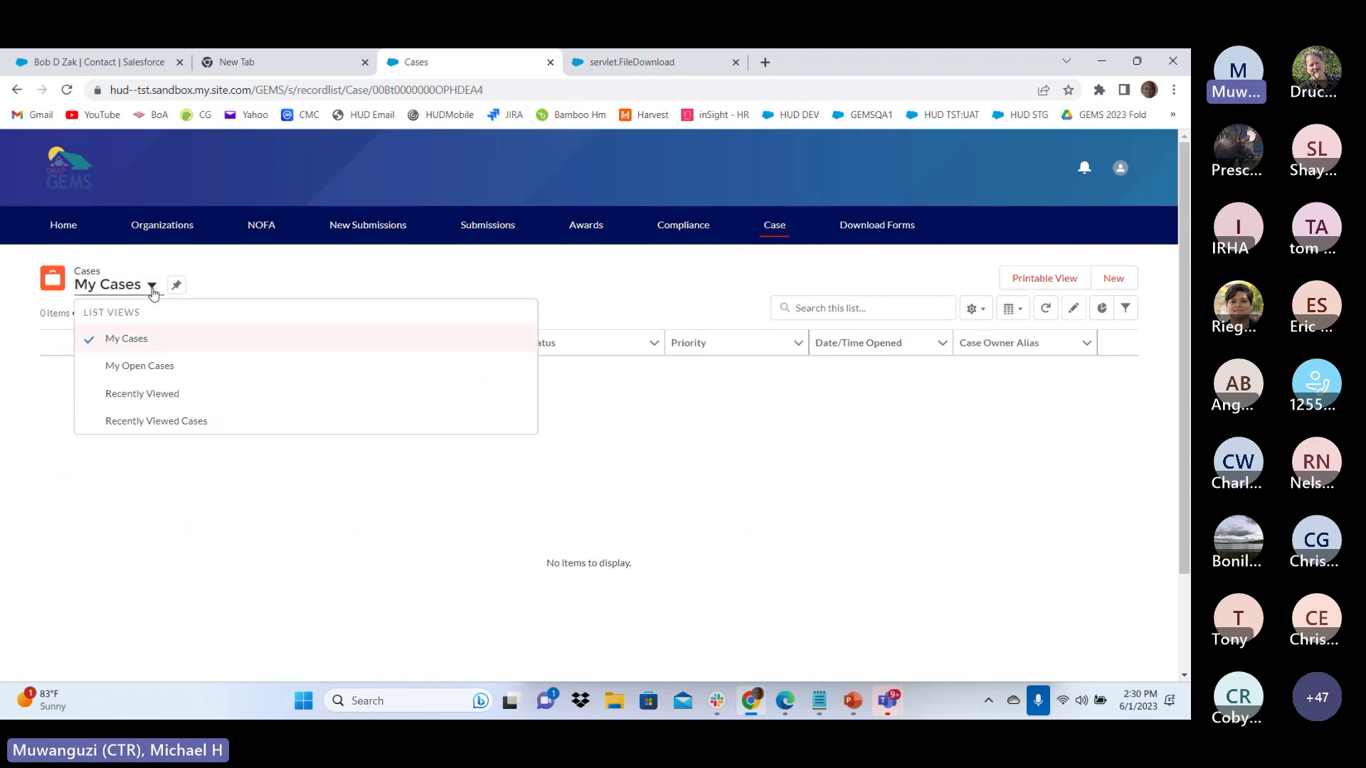
{"action": "left_click", "coordinate": [261, 280]}
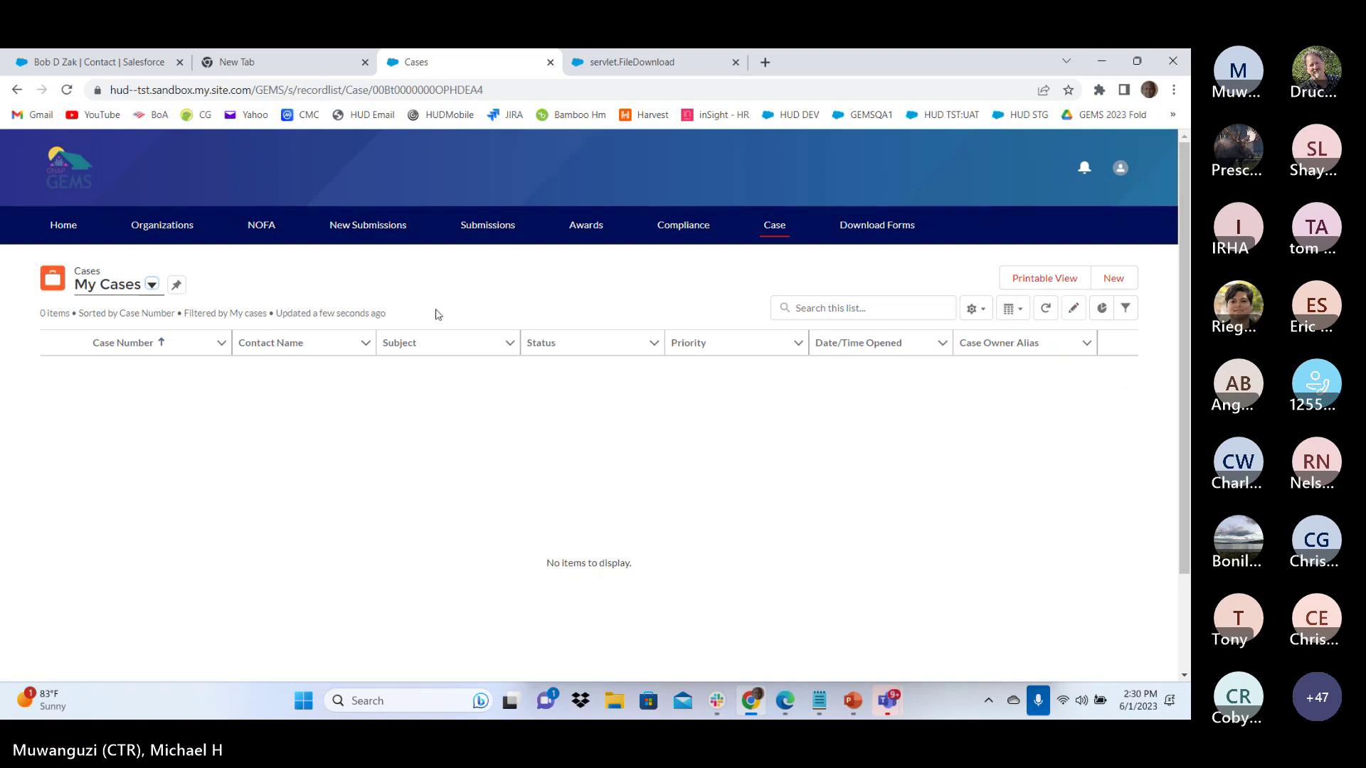
{"action": "left_click", "coordinate": [1113, 278]}
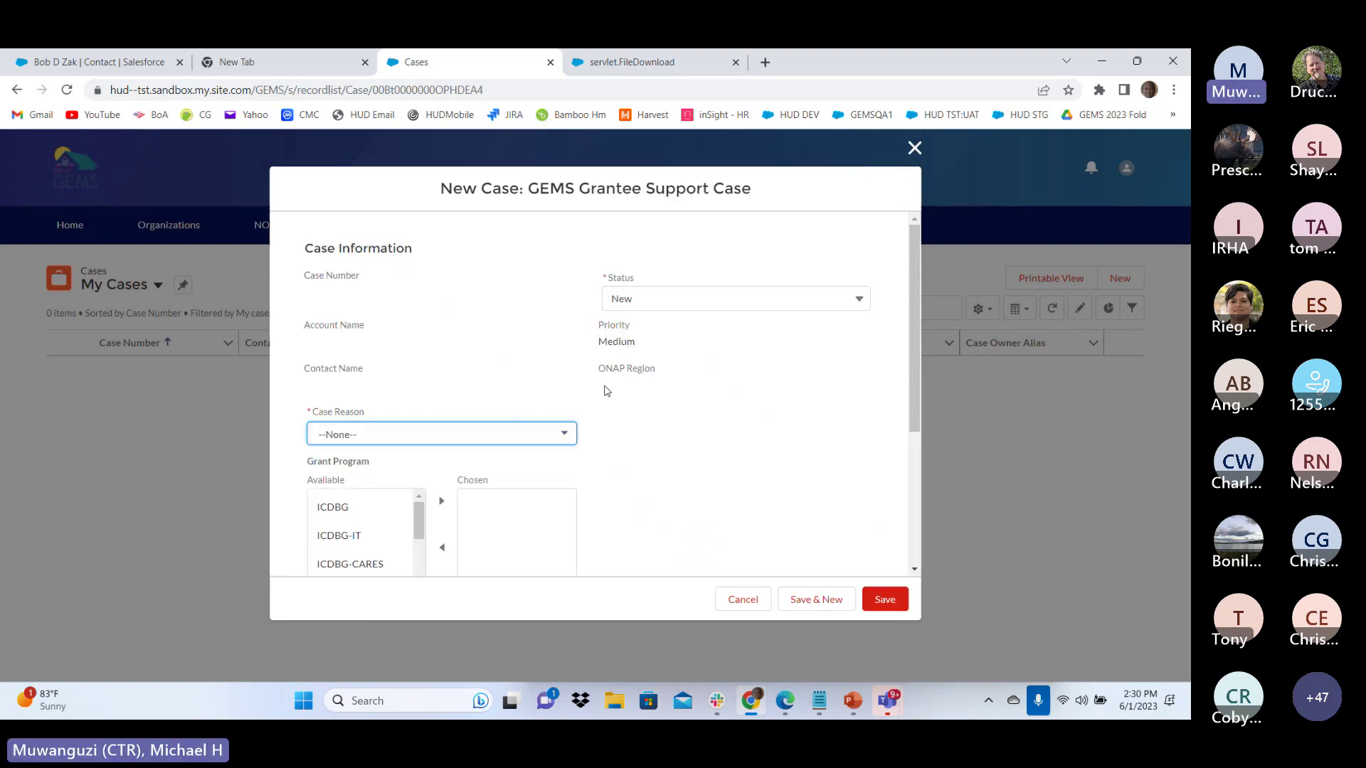
{"action": "scroll", "coordinate": [509, 430], "scroll_direction": "down", "scroll_amount": 2}
{"action": "left_click", "coordinate": [410, 284]}
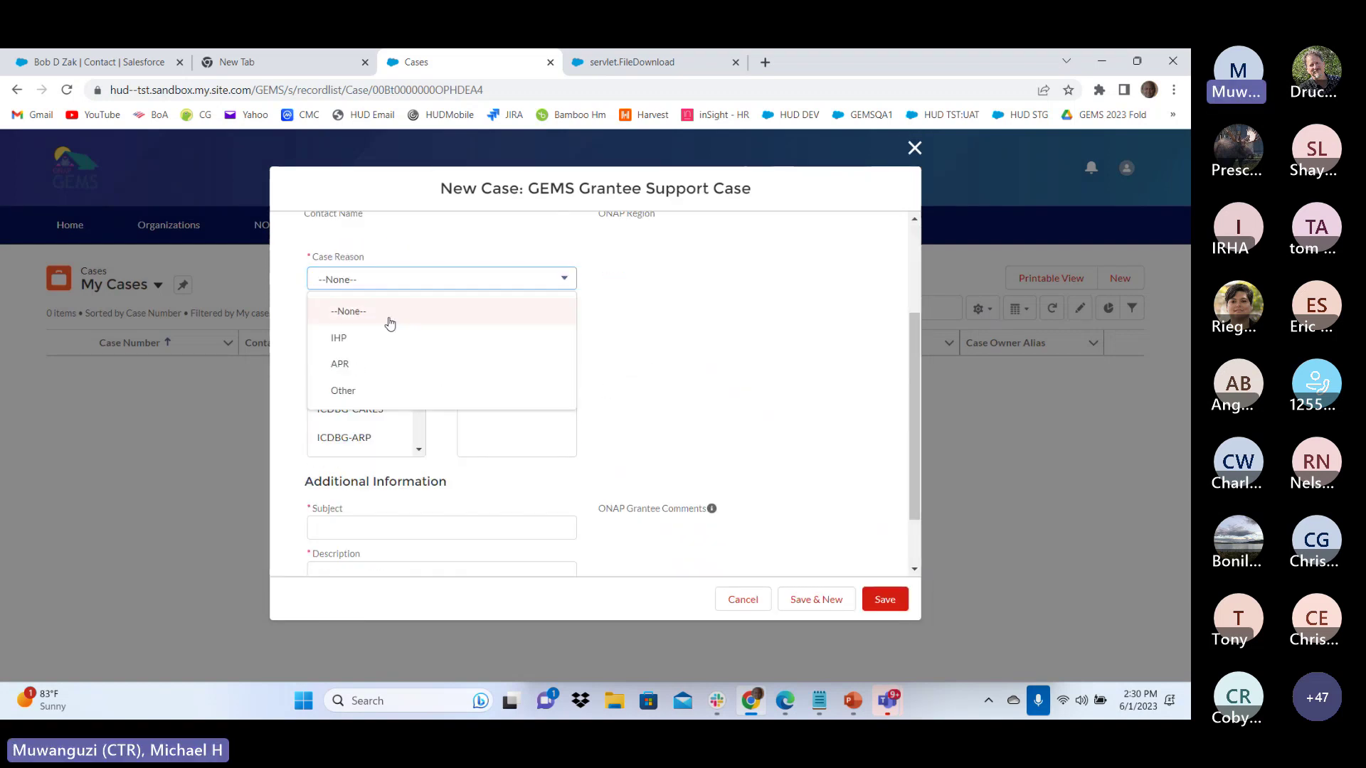
{"action": "left_click", "coordinate": [343, 338]}
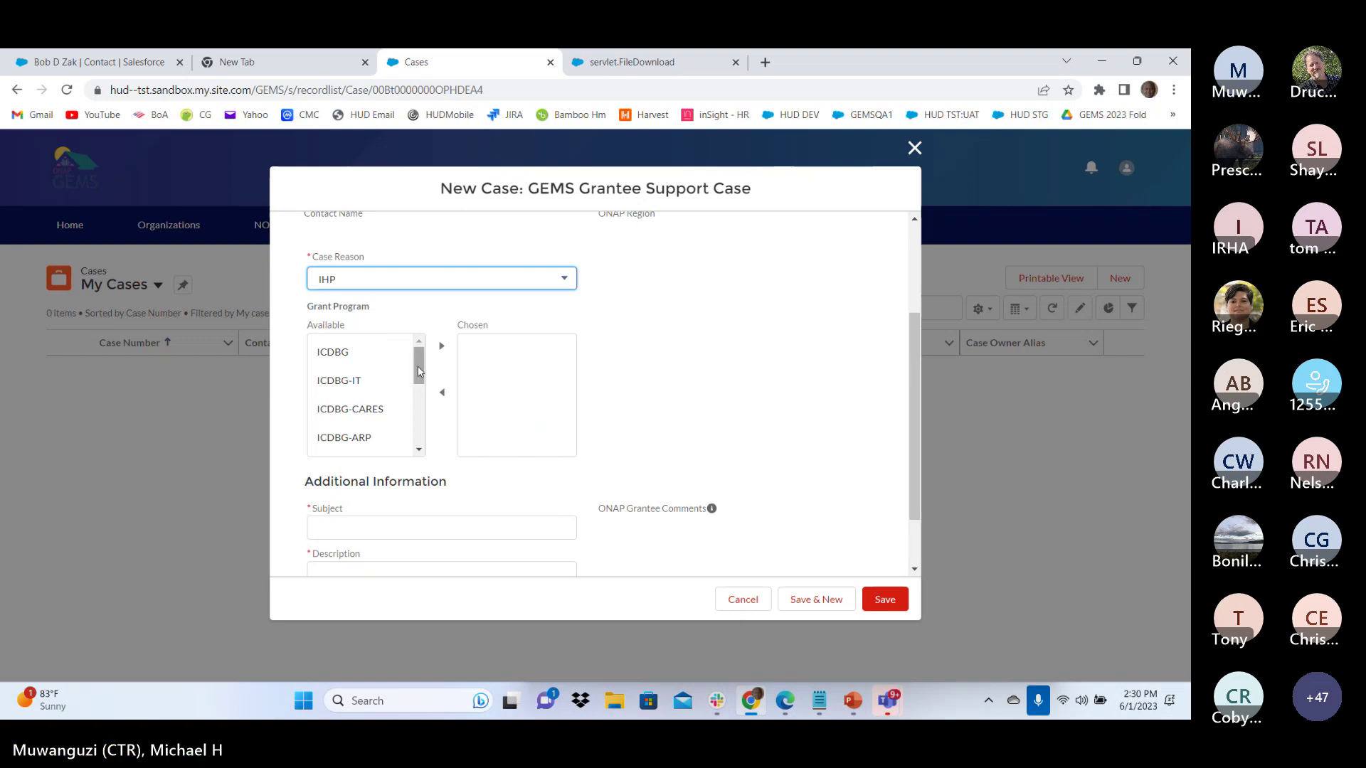
{"action": "left_click_drag", "start_coordinate": [417, 363], "coordinate": [416, 385]}
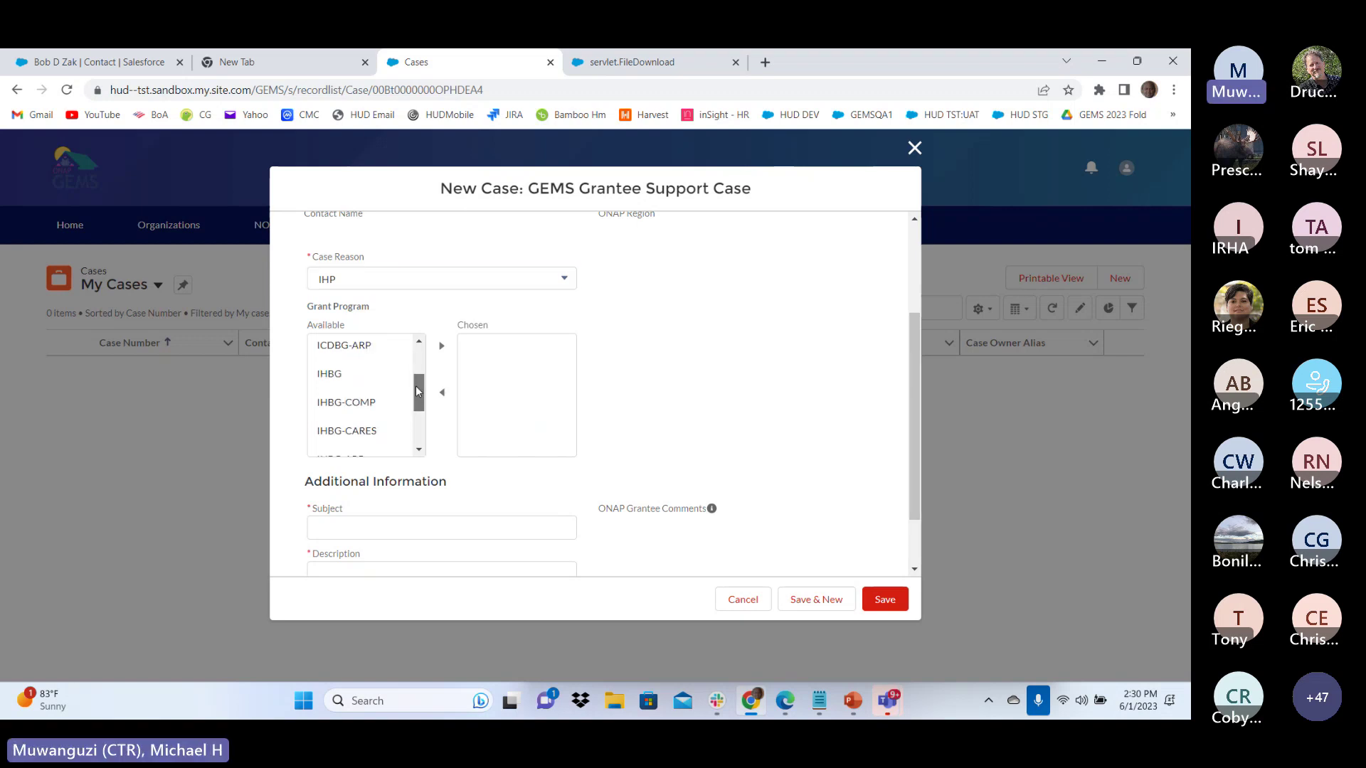
{"action": "left_click", "coordinate": [355, 373]}
{"action": "left_click", "coordinate": [441, 346]}
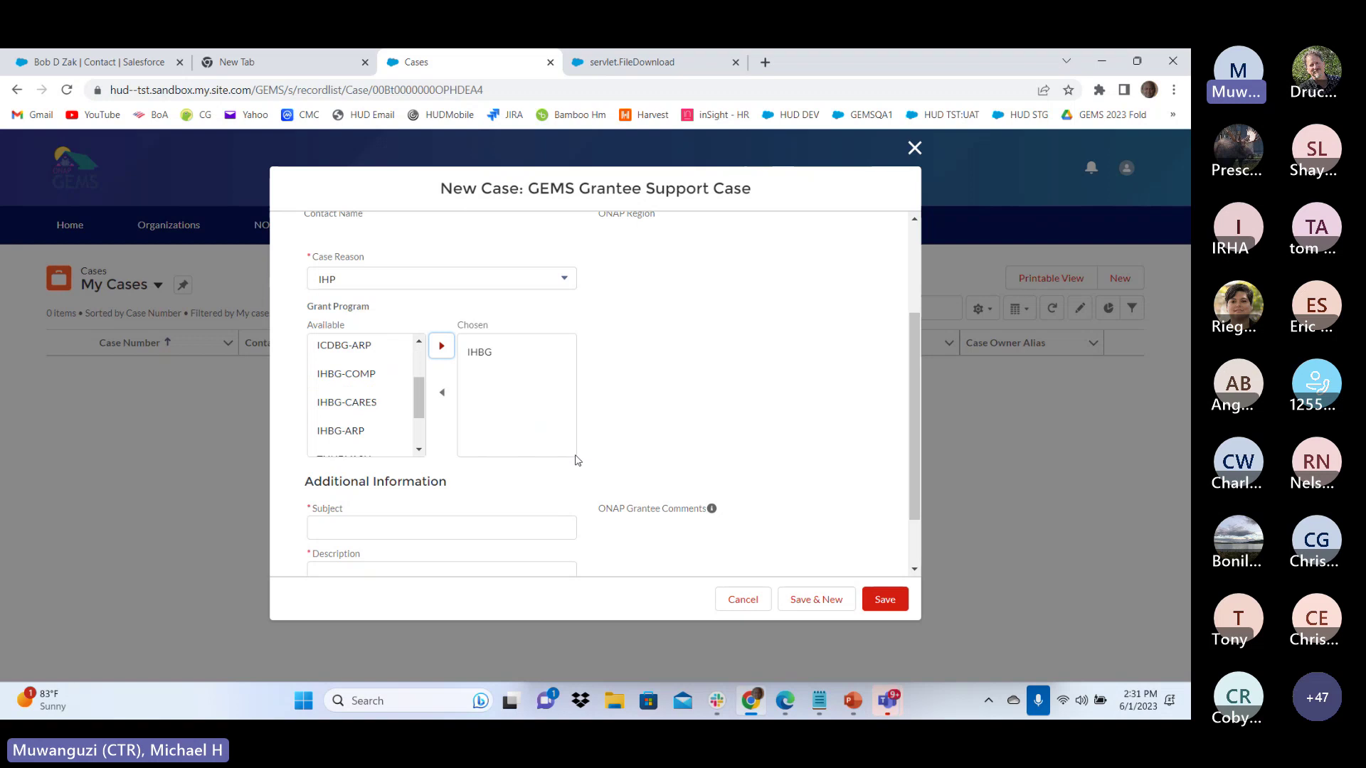
{"action": "left_click", "coordinate": [377, 285]}
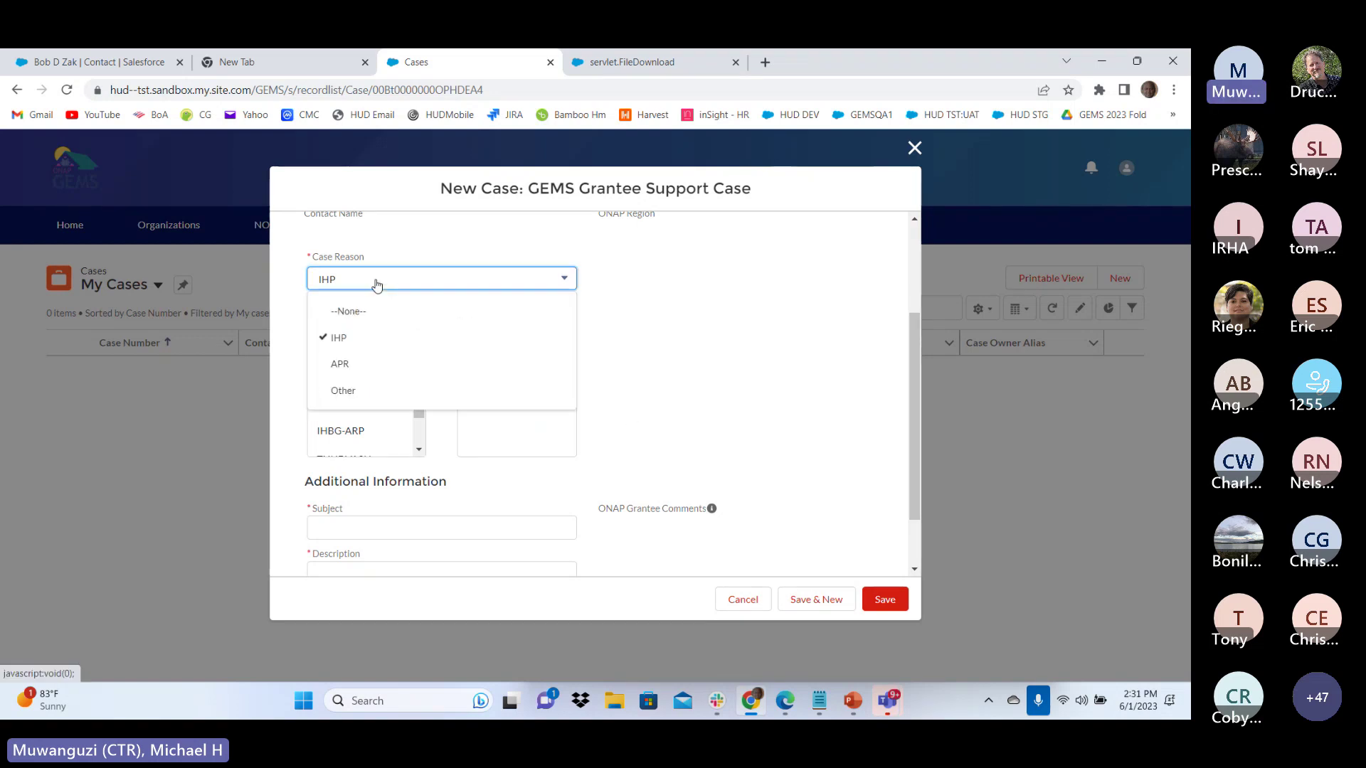
{"action": "left_click", "coordinate": [358, 348]}
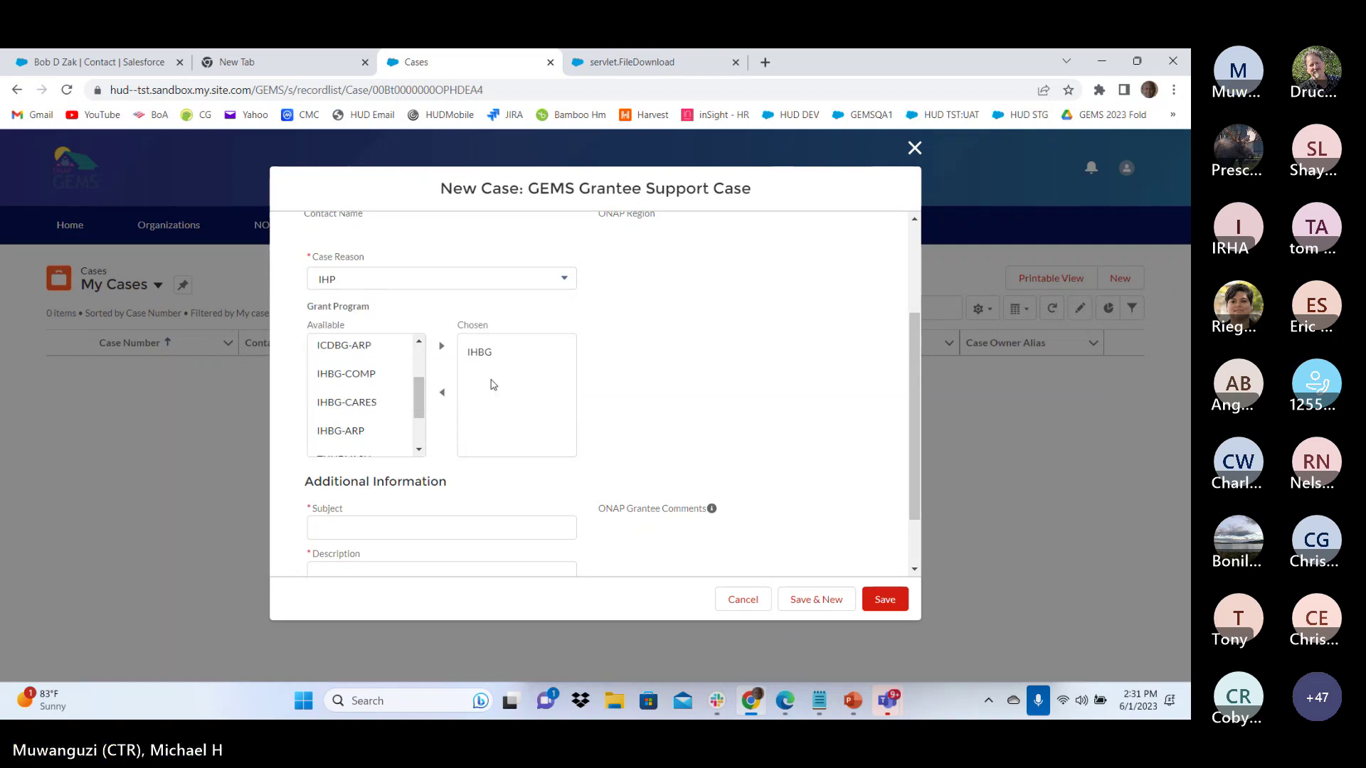
Enter subject 'IHP Section 5' and description 'I need help with Section 5'
{"action": "scroll", "coordinate": [524, 353], "scroll_direction": "down", "scroll_amount": 1}
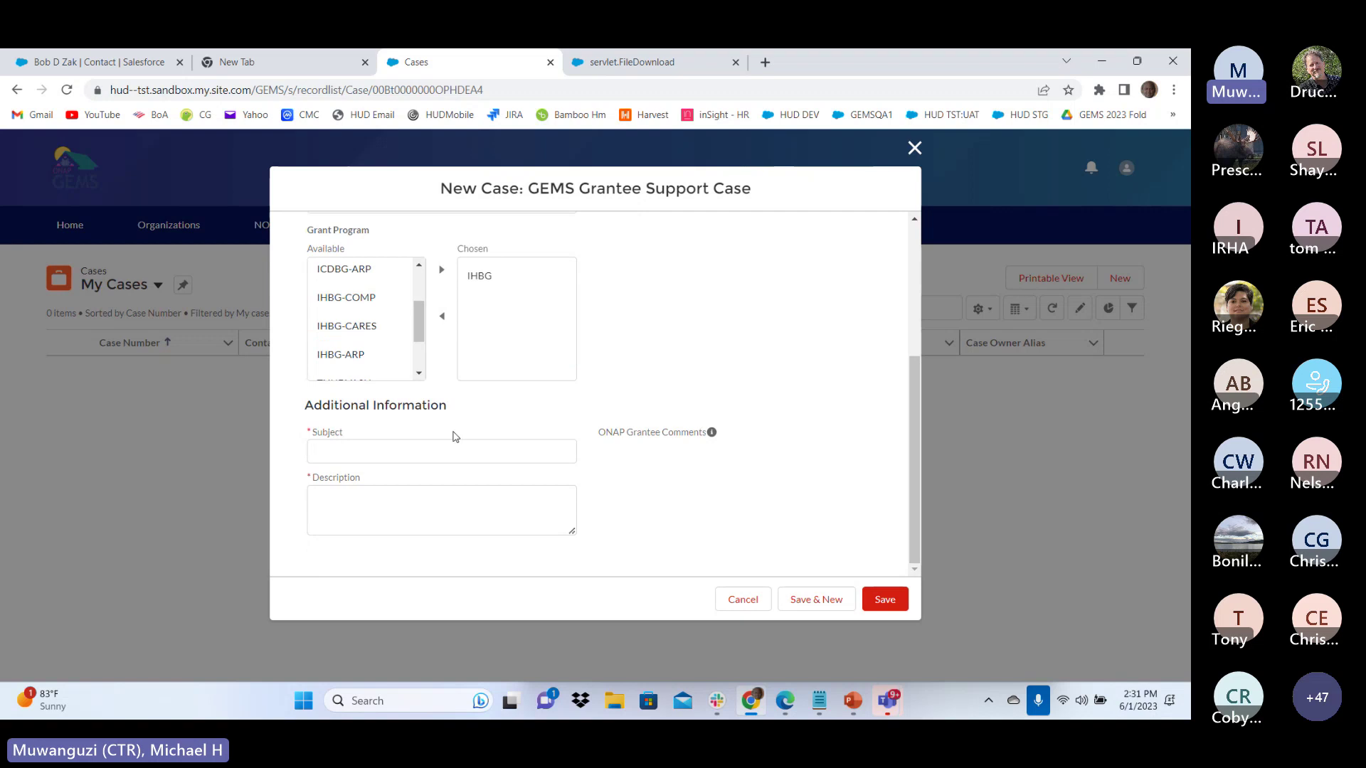
{"action": "left_click", "coordinate": [432, 454]}
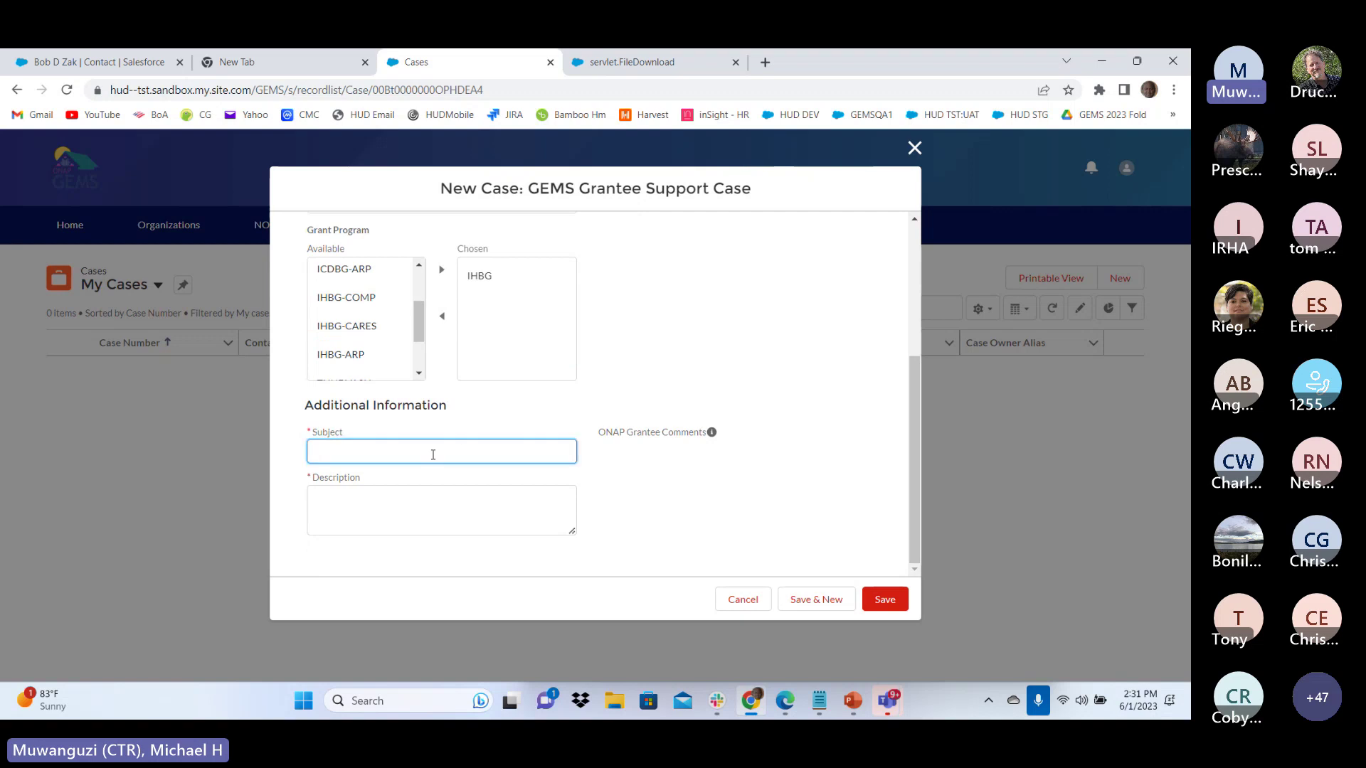
{"action": "type", "text": "IH"}
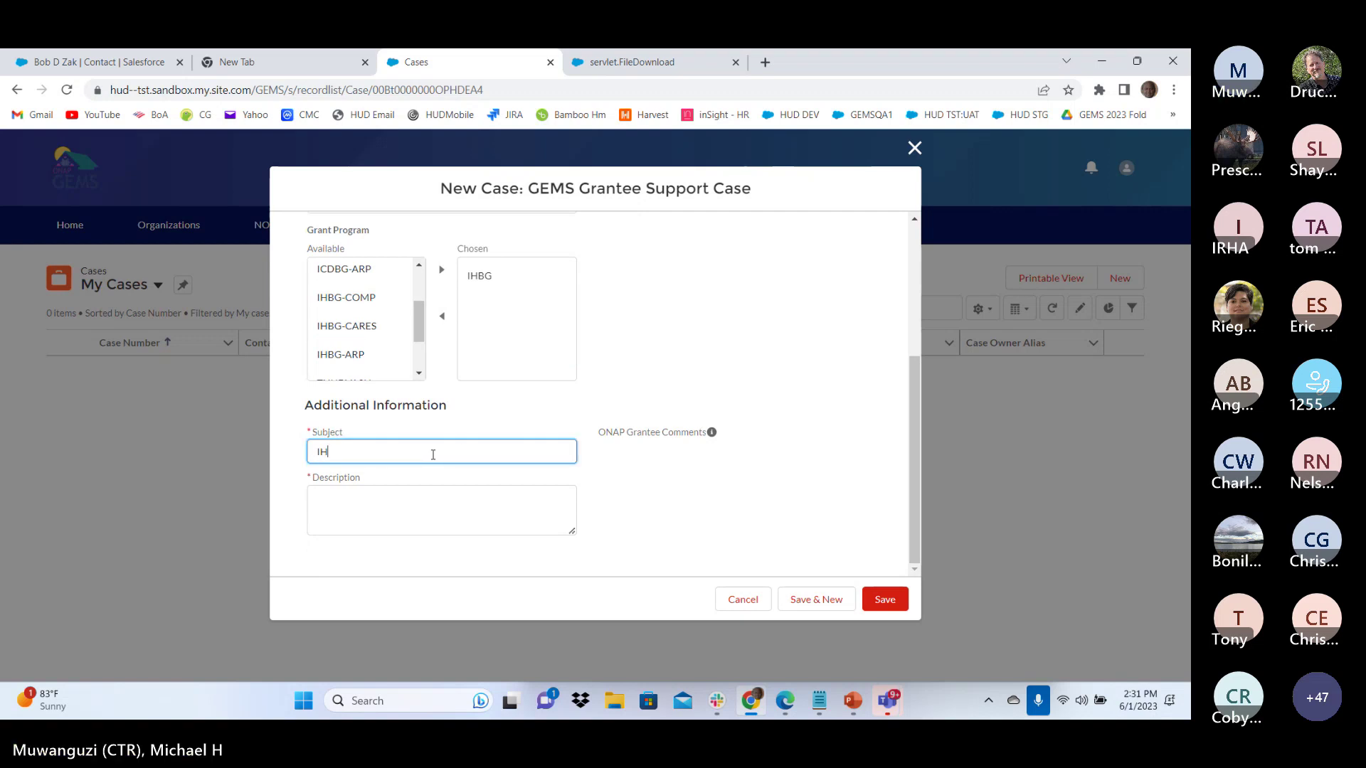
{"action": "type", "text": "P Section 5"}
{"action": "left_click", "coordinate": [461, 525]}
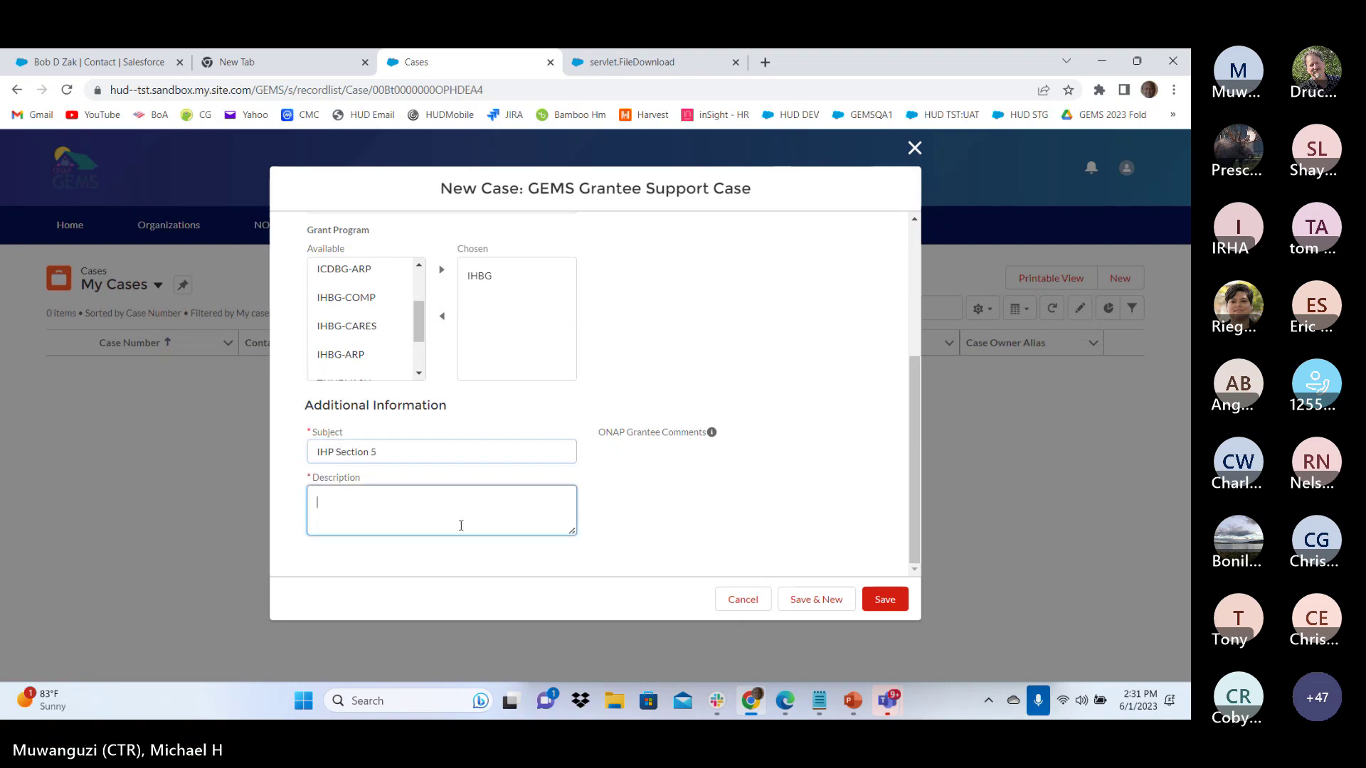
{"action": "type", "text": "I need h"}
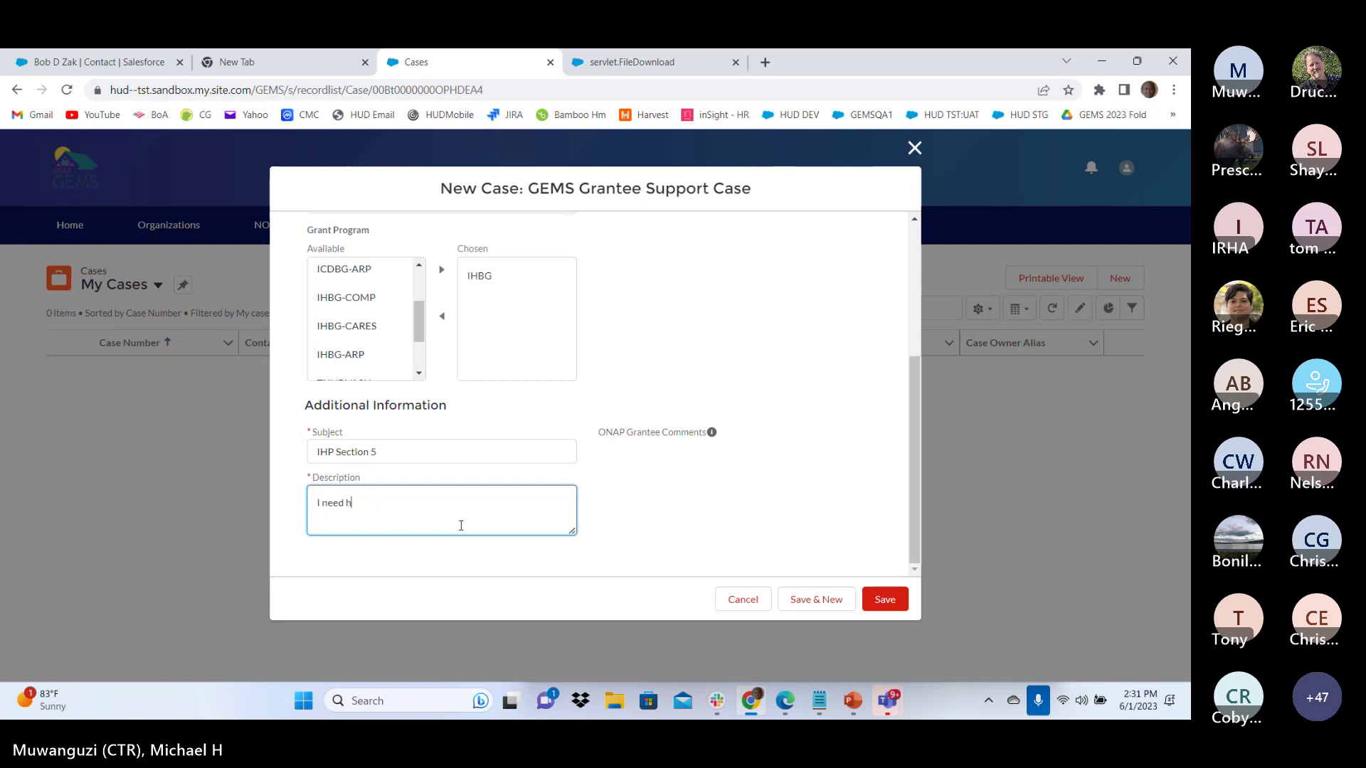
{"action": "type", "text": "elp with Section 5"}
{"action": "left_click", "coordinate": [731, 541]}
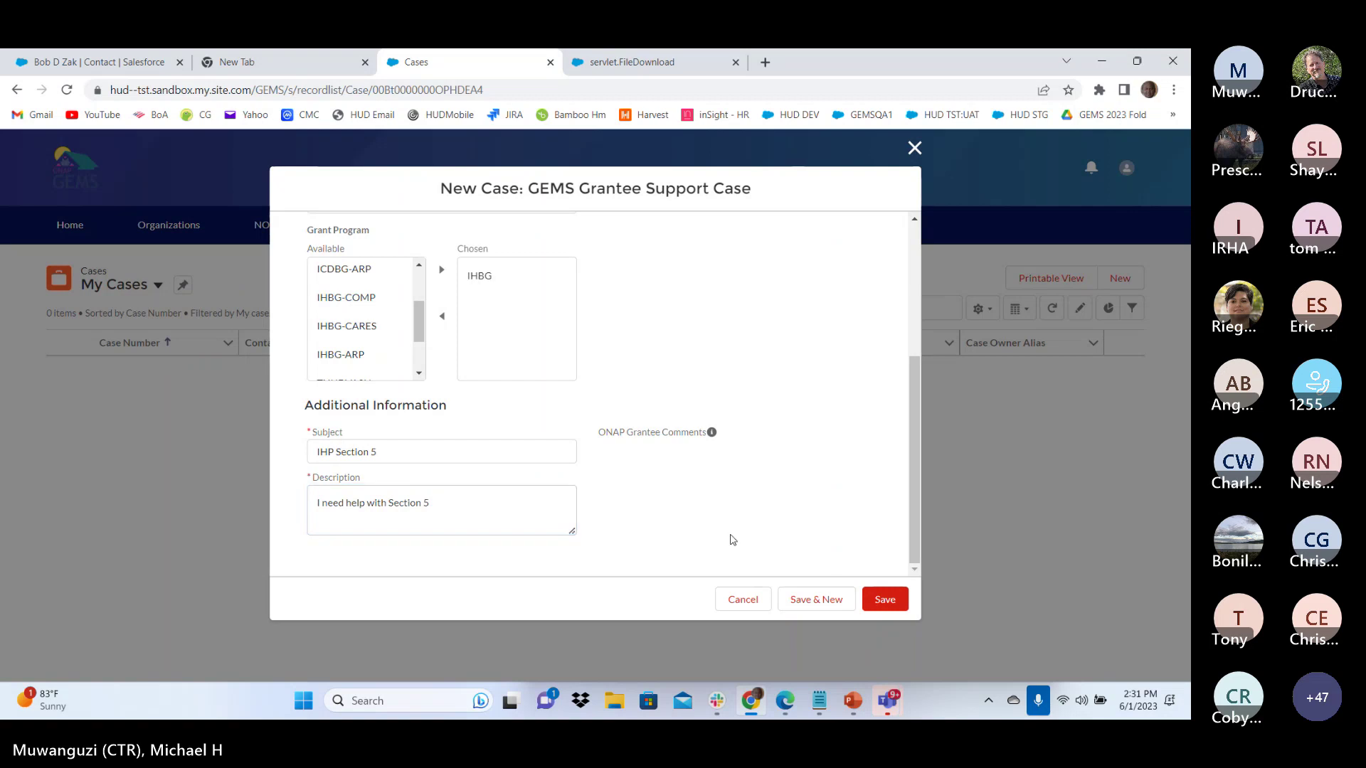
{"action": "scroll", "coordinate": [768, 527], "scroll_direction": "up", "scroll_amount": 3}
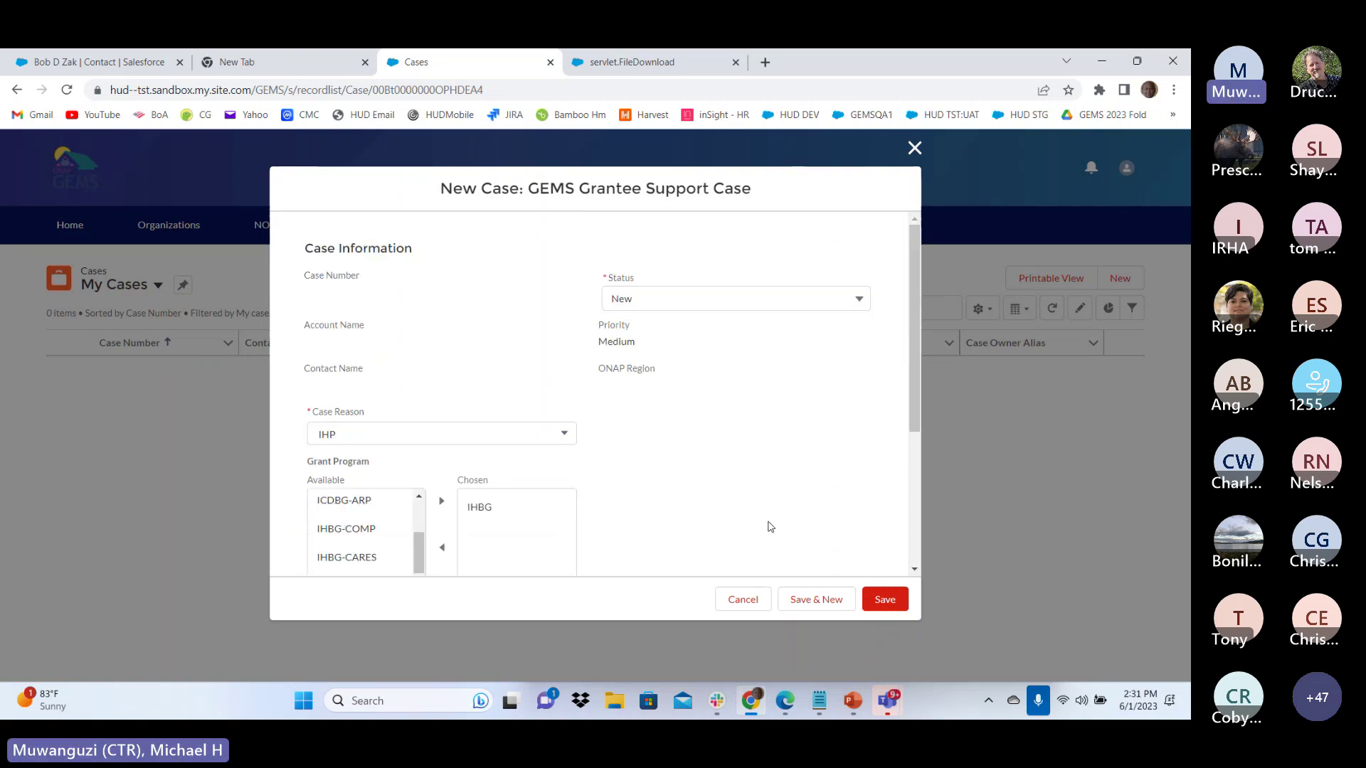
{"action": "scroll", "coordinate": [768, 527], "scroll_direction": "down", "scroll_amount": 3}
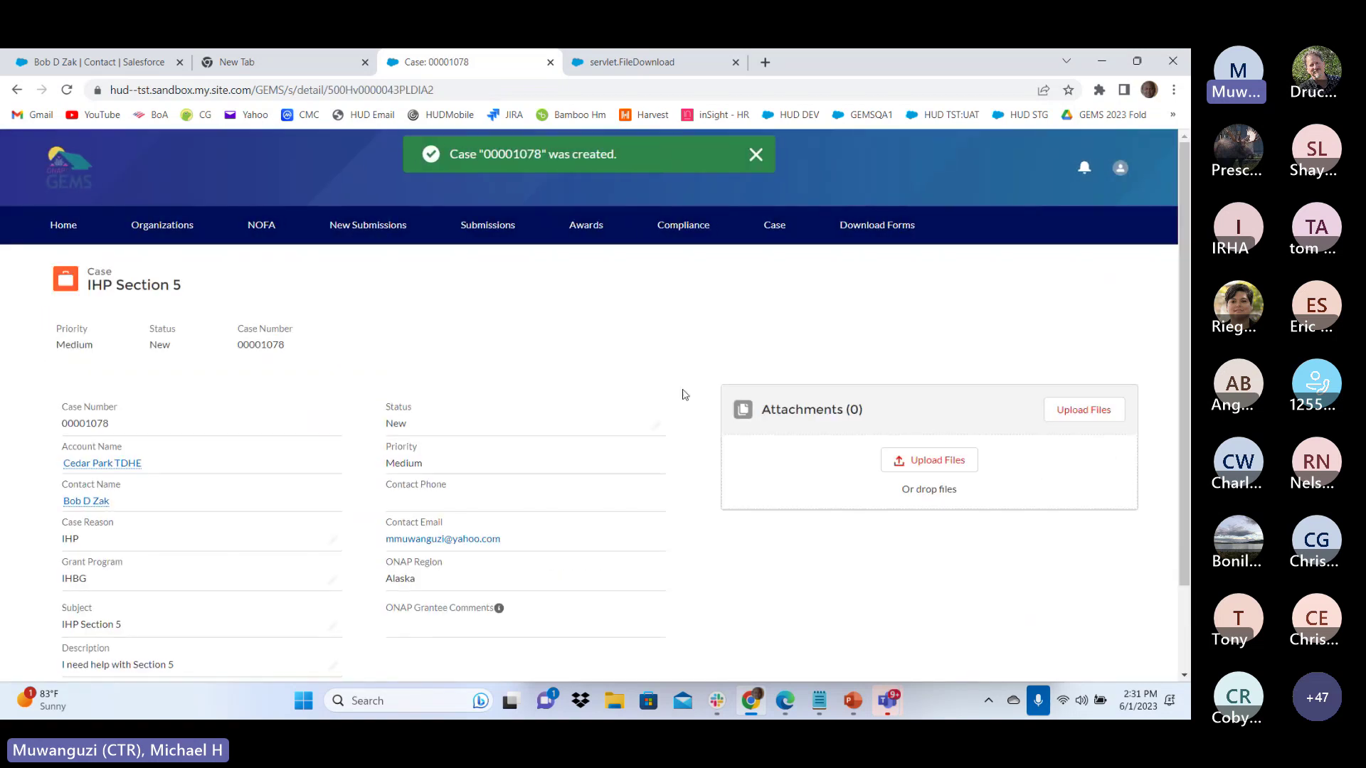
{"action": "scroll", "coordinate": [679, 394], "scroll_direction": "down", "scroll_amount": 3}
{"action": "scroll", "coordinate": [679, 394], "scroll_direction": "up", "scroll_amount": 3}
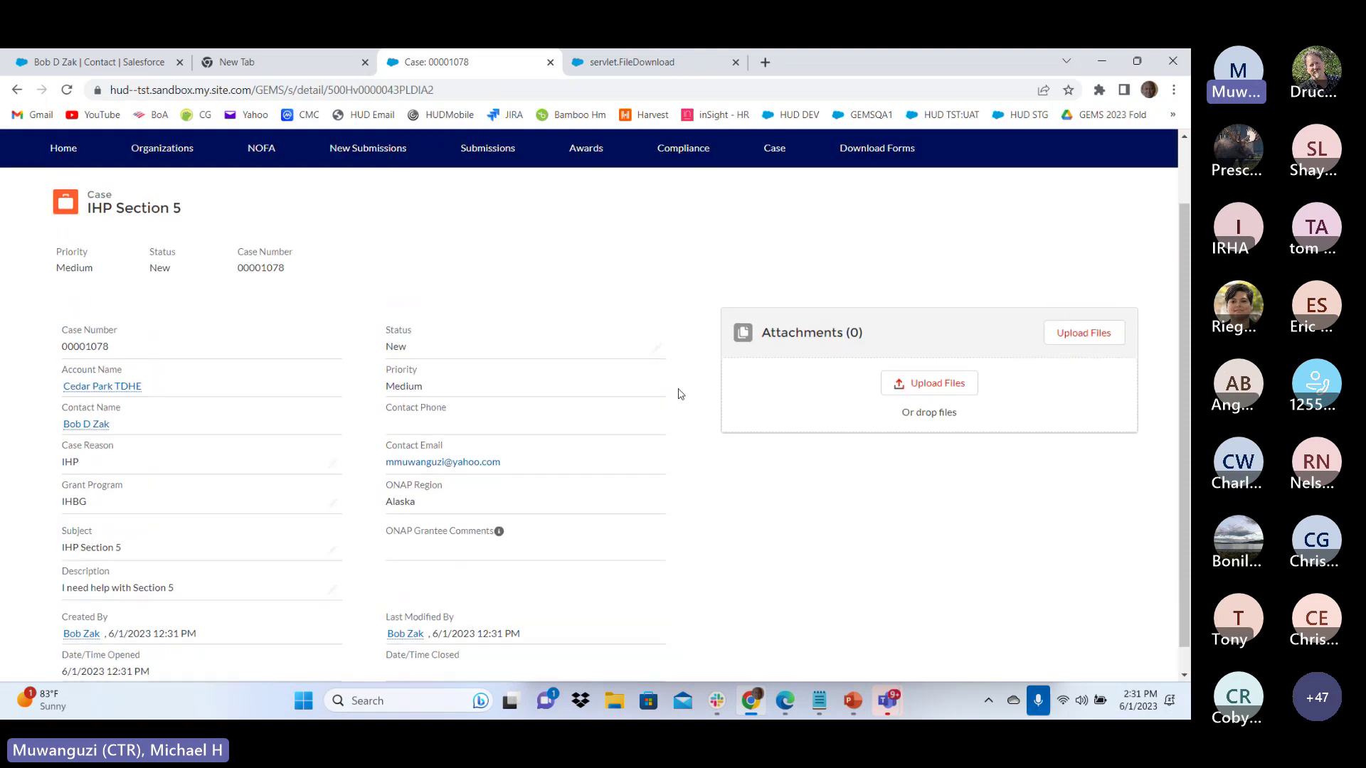
{"action": "scroll", "coordinate": [726, 337], "scroll_direction": "down", "scroll_amount": 3}
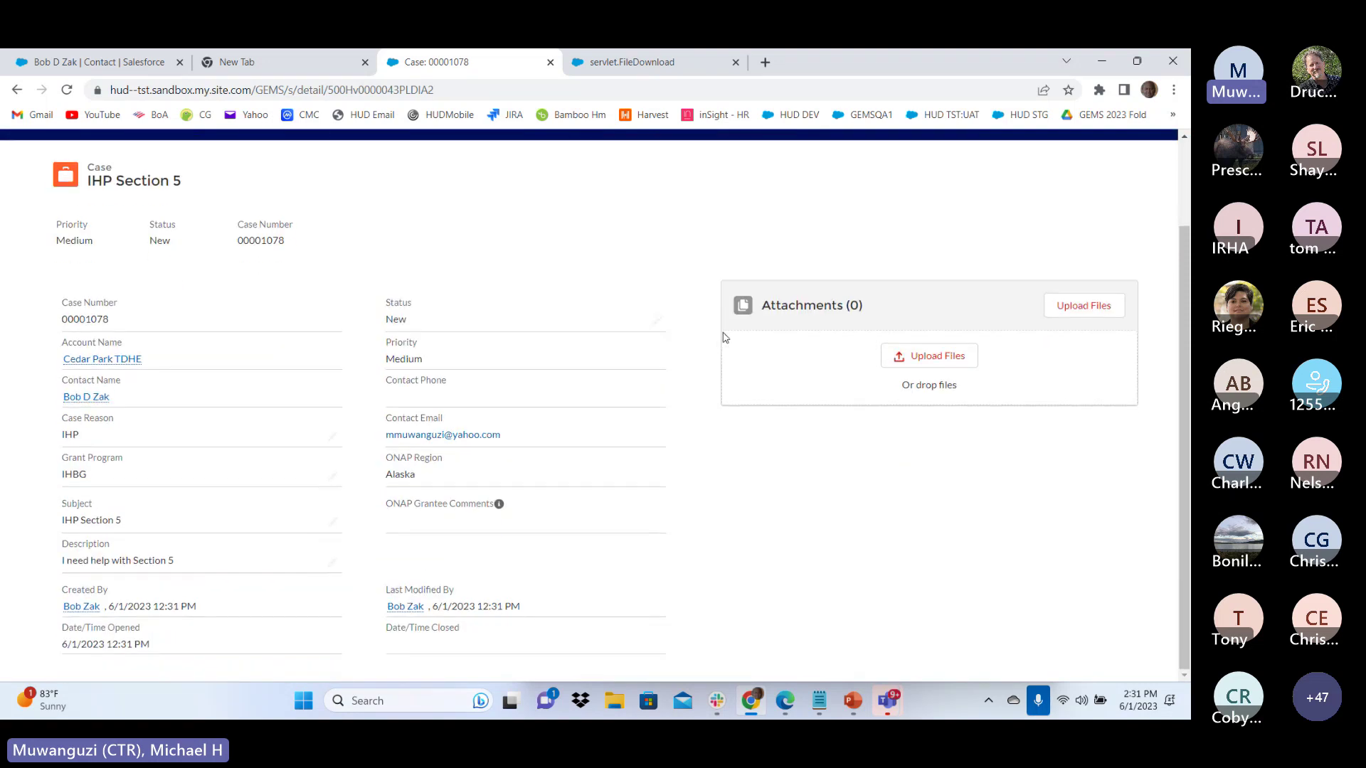
{"action": "scroll", "coordinate": [740, 313], "scroll_direction": "up", "scroll_amount": 3}
{"action": "left_click", "coordinate": [775, 226]}
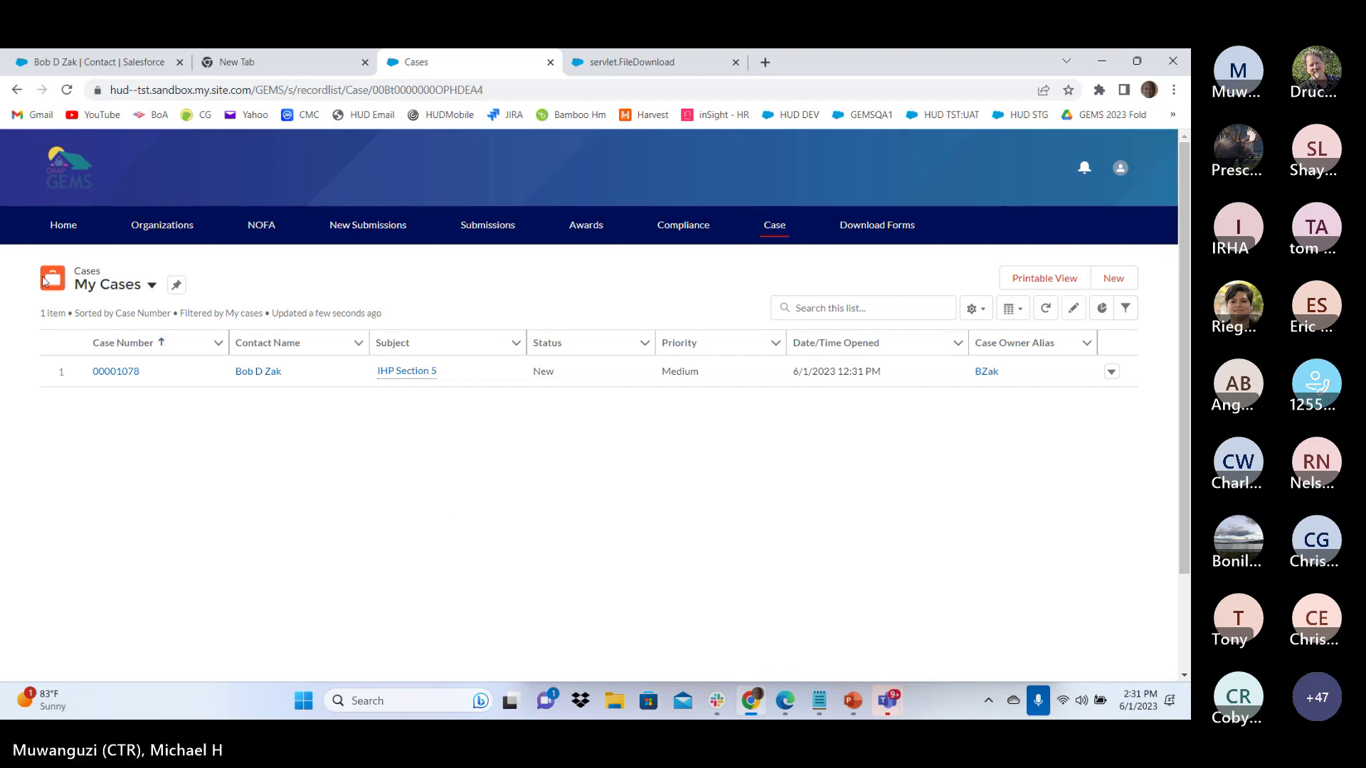
{"action": "left_click", "coordinate": [115, 371]}
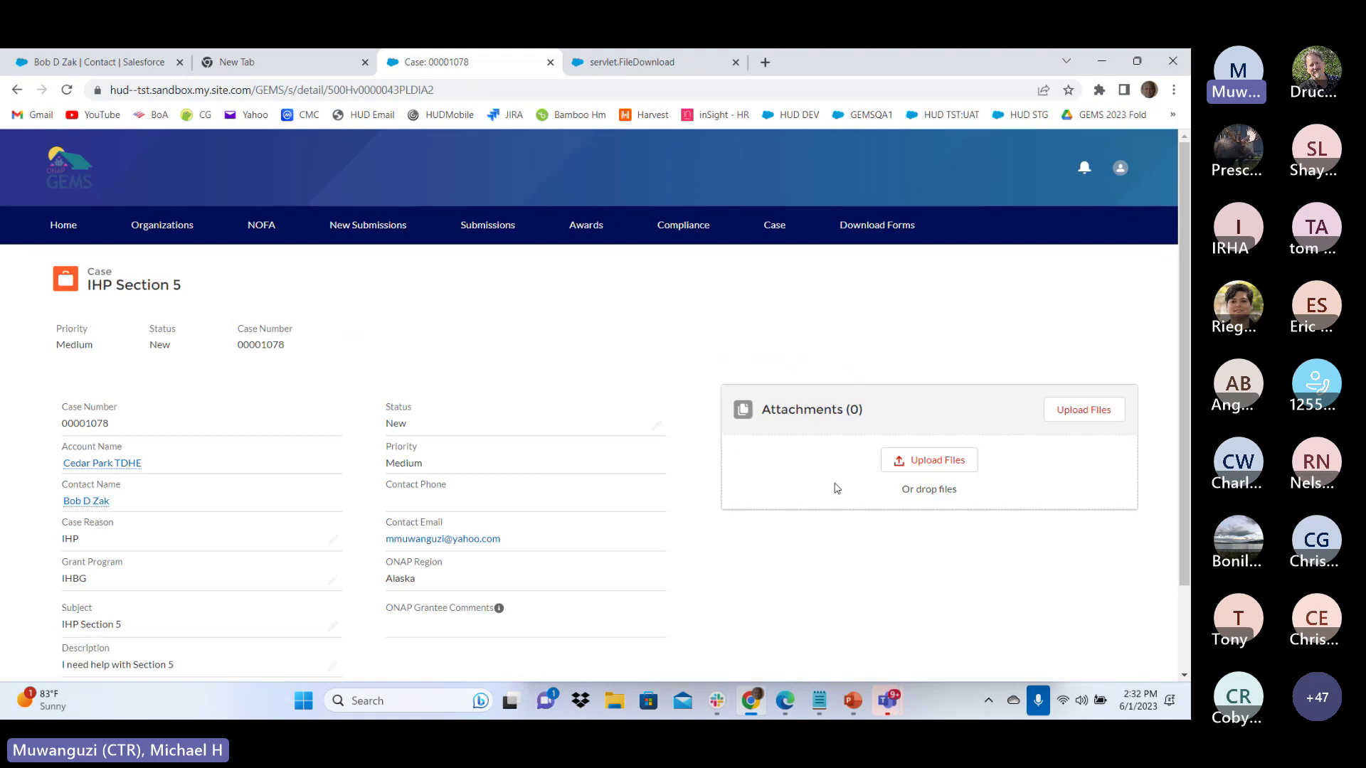
{"action": "scroll", "coordinate": [702, 546], "scroll_direction": "down", "scroll_amount": 2}
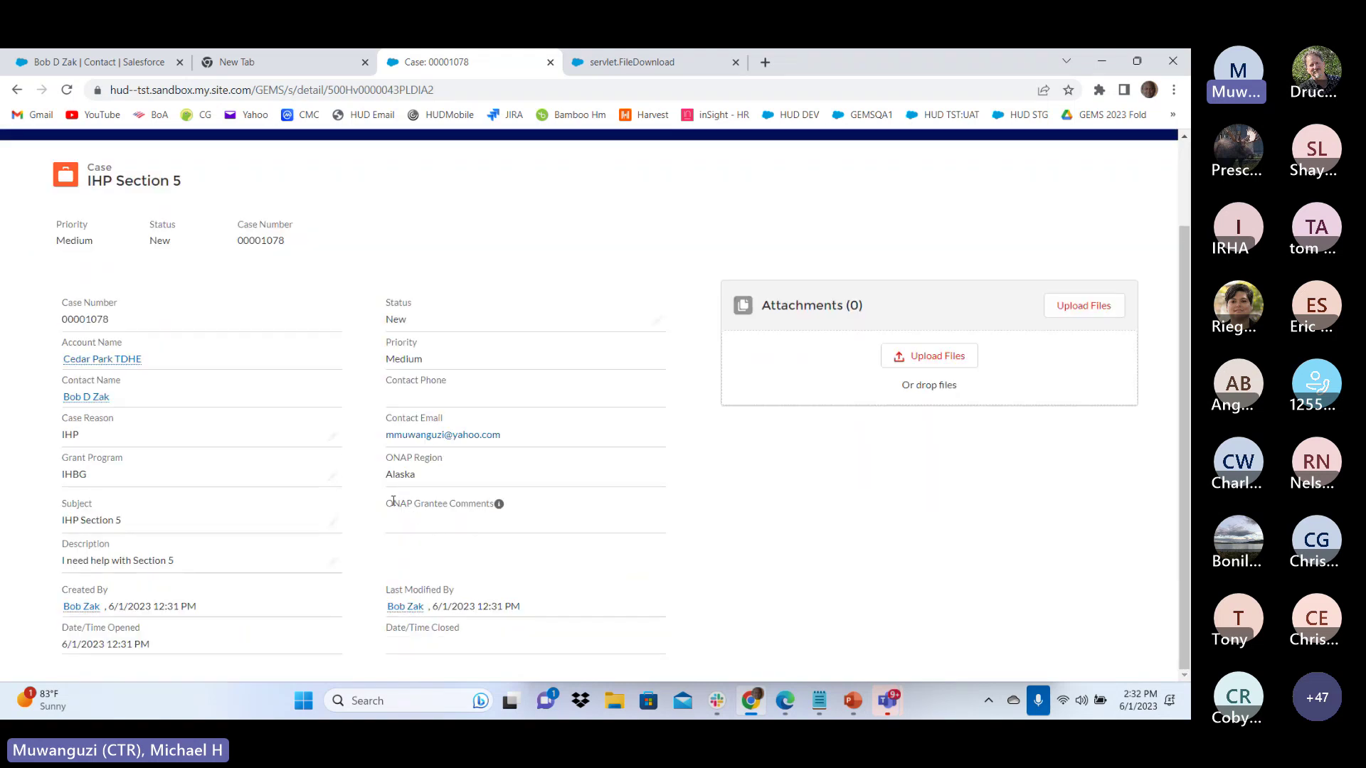
{"action": "left_click_drag", "start_coordinate": [393, 501], "coordinate": [458, 508]}
{"action": "left_click", "coordinate": [437, 530]}
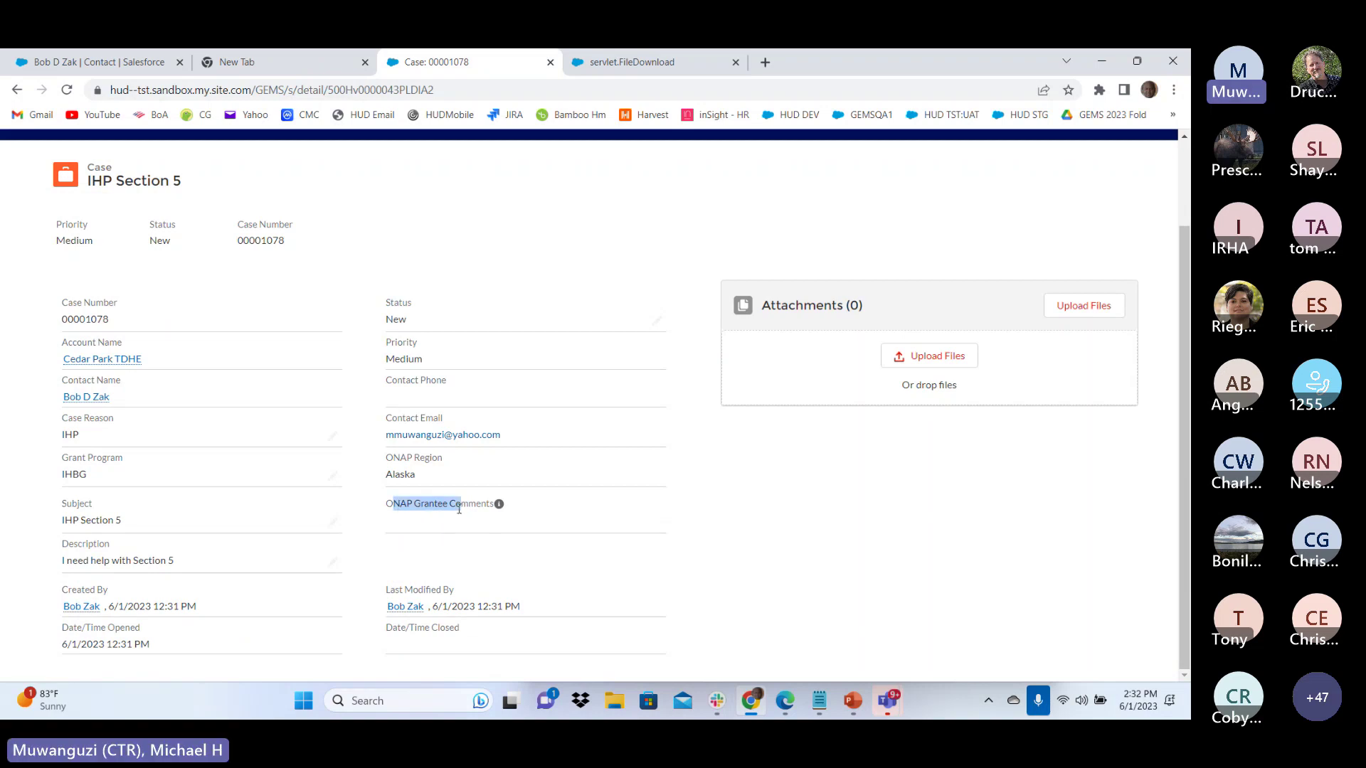
{"action": "left_click", "coordinate": [436, 527]}
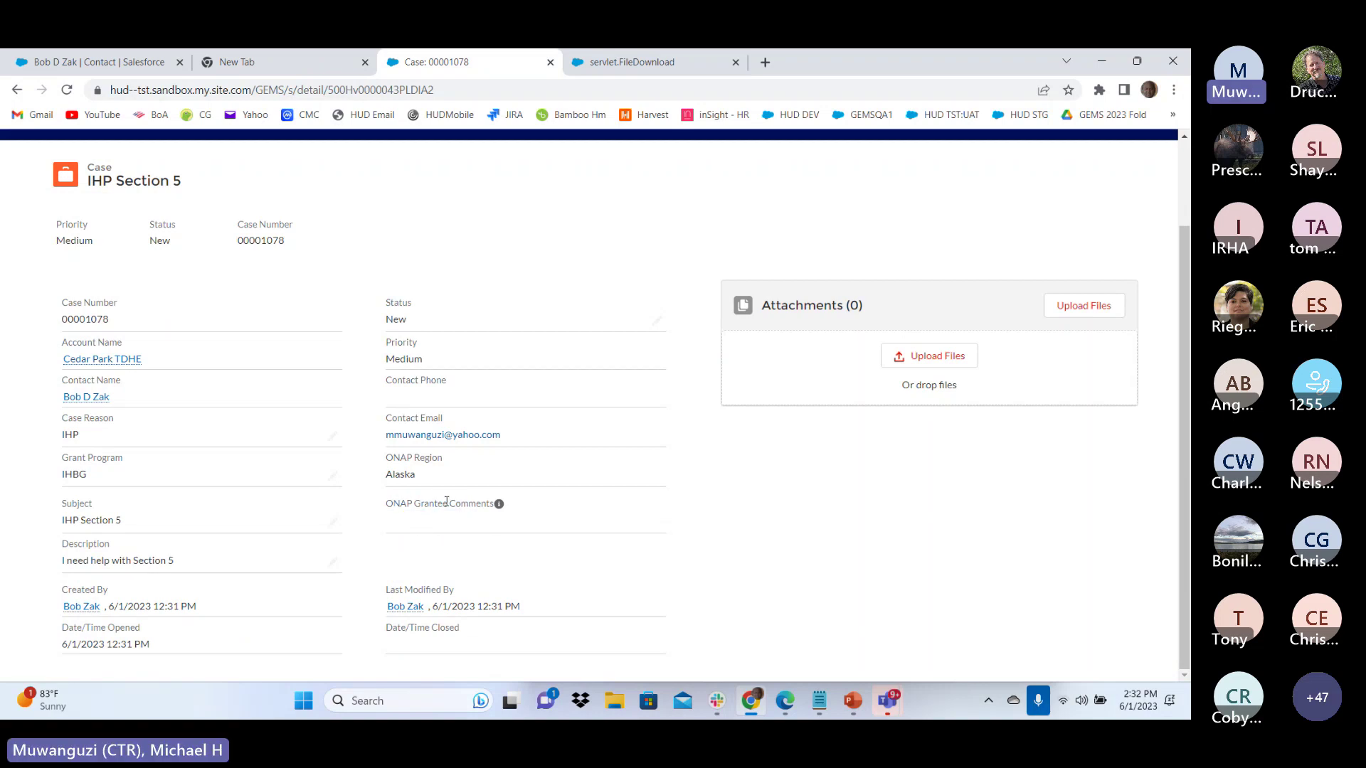
{"action": "scroll", "coordinate": [718, 523], "scroll_direction": "up", "scroll_amount": 2}
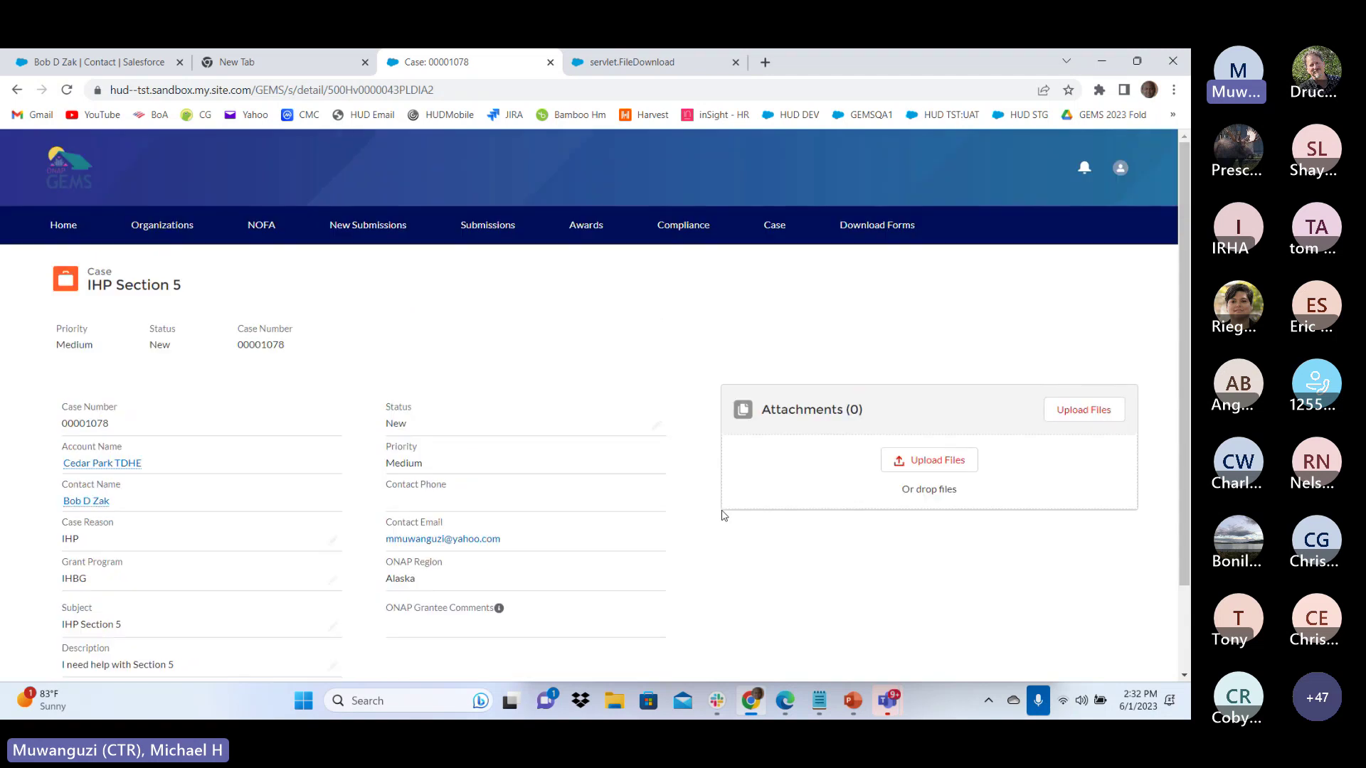
Return to My Cases showing case 00001078 and close the servlet.FileDownload tab
{"action": "left_click", "coordinate": [772, 224]}
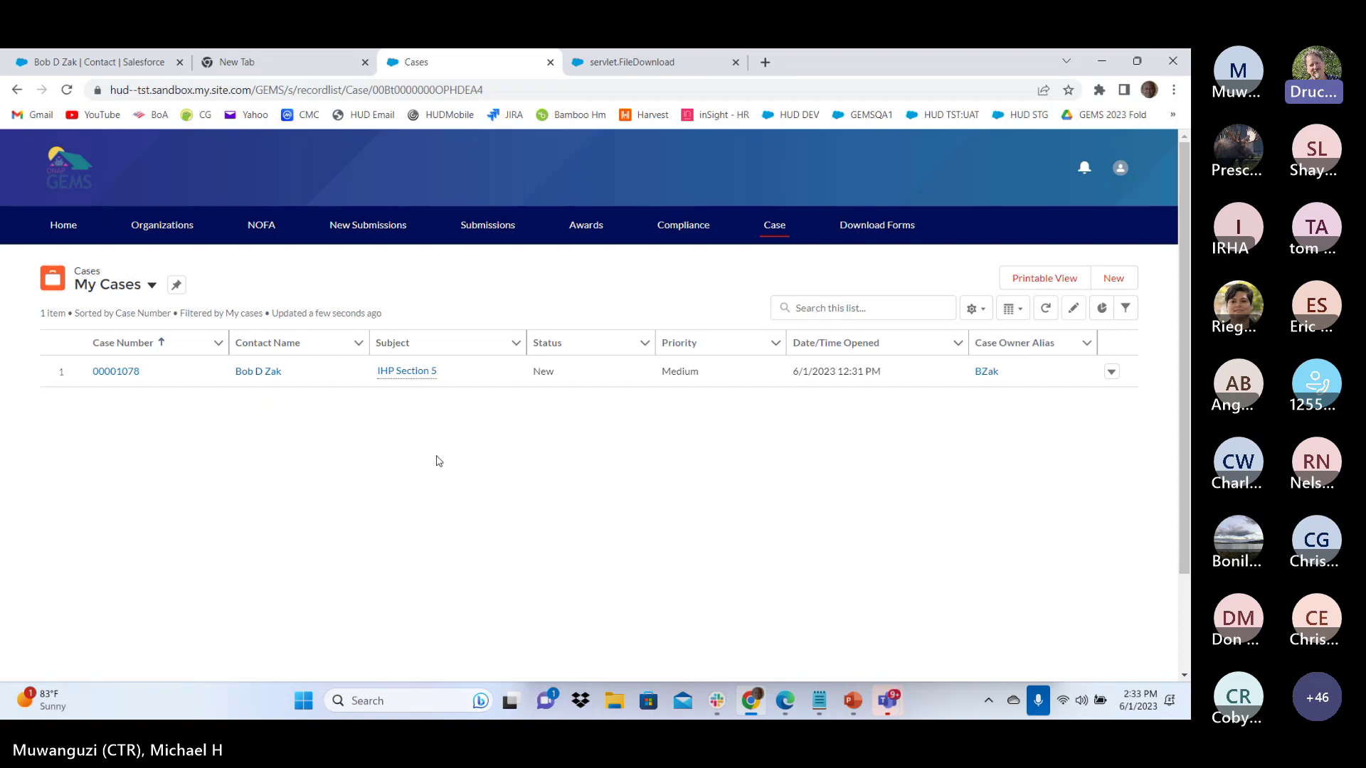
{"action": "left_click", "coordinate": [735, 63]}
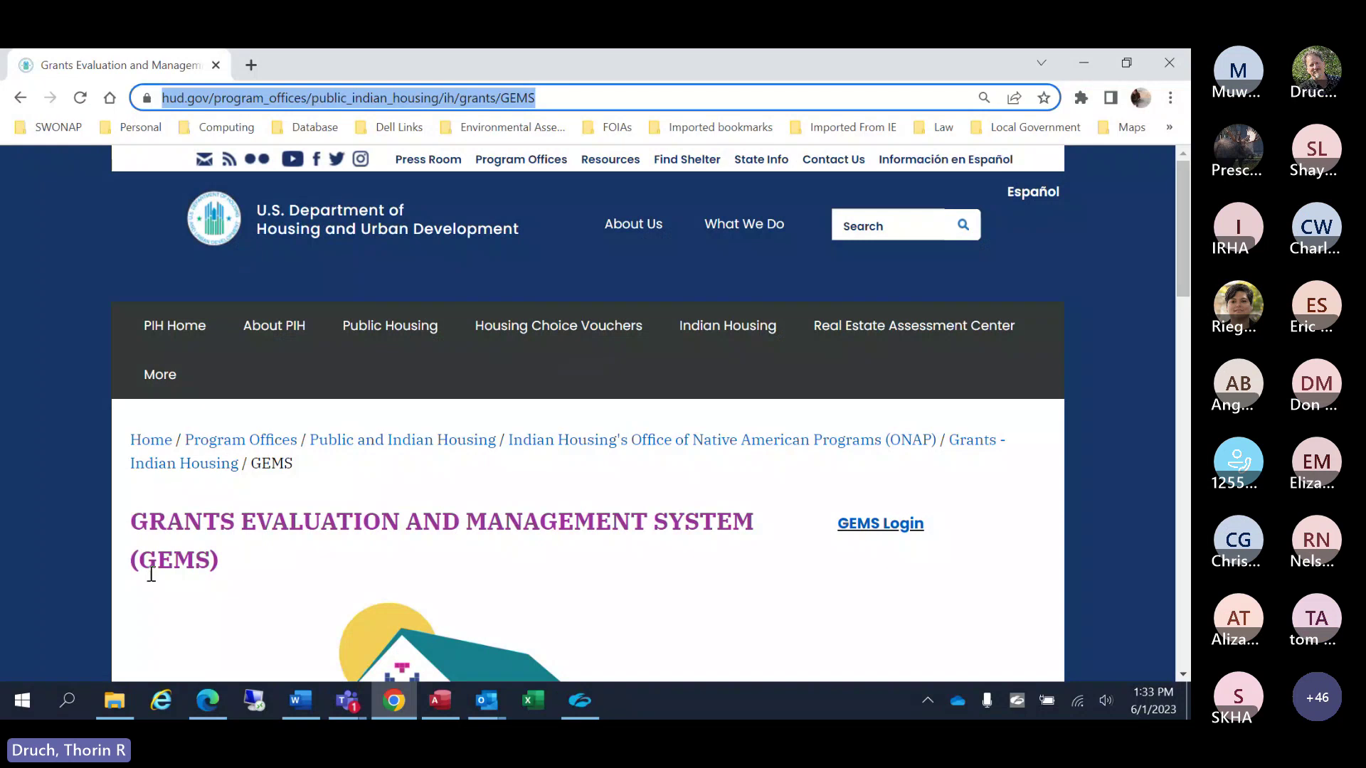
Follow the GEMS Training Video link on hud.gov and cancel the Leaving HUD.GOV prompt
{"action": "scroll", "coordinate": [147, 570], "scroll_direction": "down", "scroll_amount": 2}
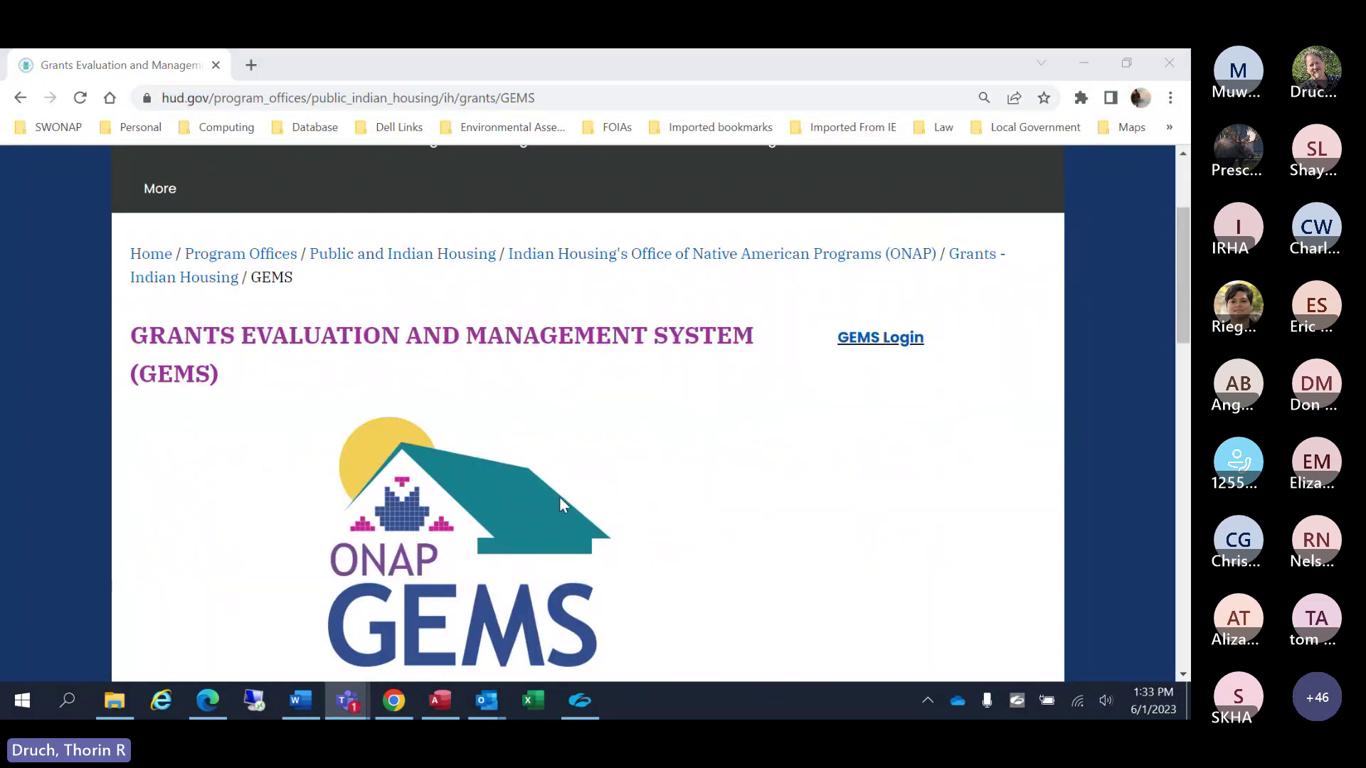
{"action": "scroll", "coordinate": [259, 446], "scroll_direction": "down", "scroll_amount": 1}
{"action": "scroll", "coordinate": [258, 447], "scroll_direction": "down", "scroll_amount": 7}
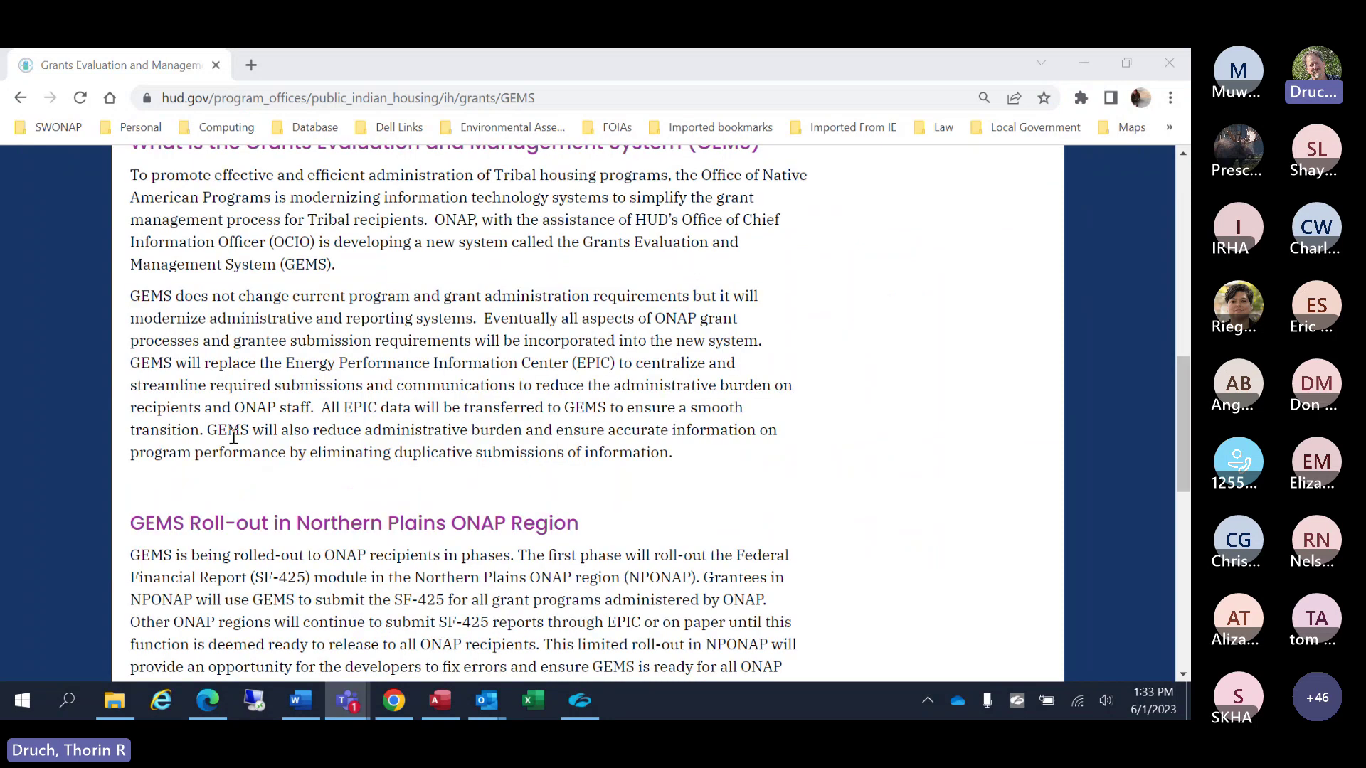
{"action": "scroll", "coordinate": [233, 437], "scroll_direction": "up", "scroll_amount": 1}
{"action": "scroll", "coordinate": [313, 413], "scroll_direction": "down", "scroll_amount": 6}
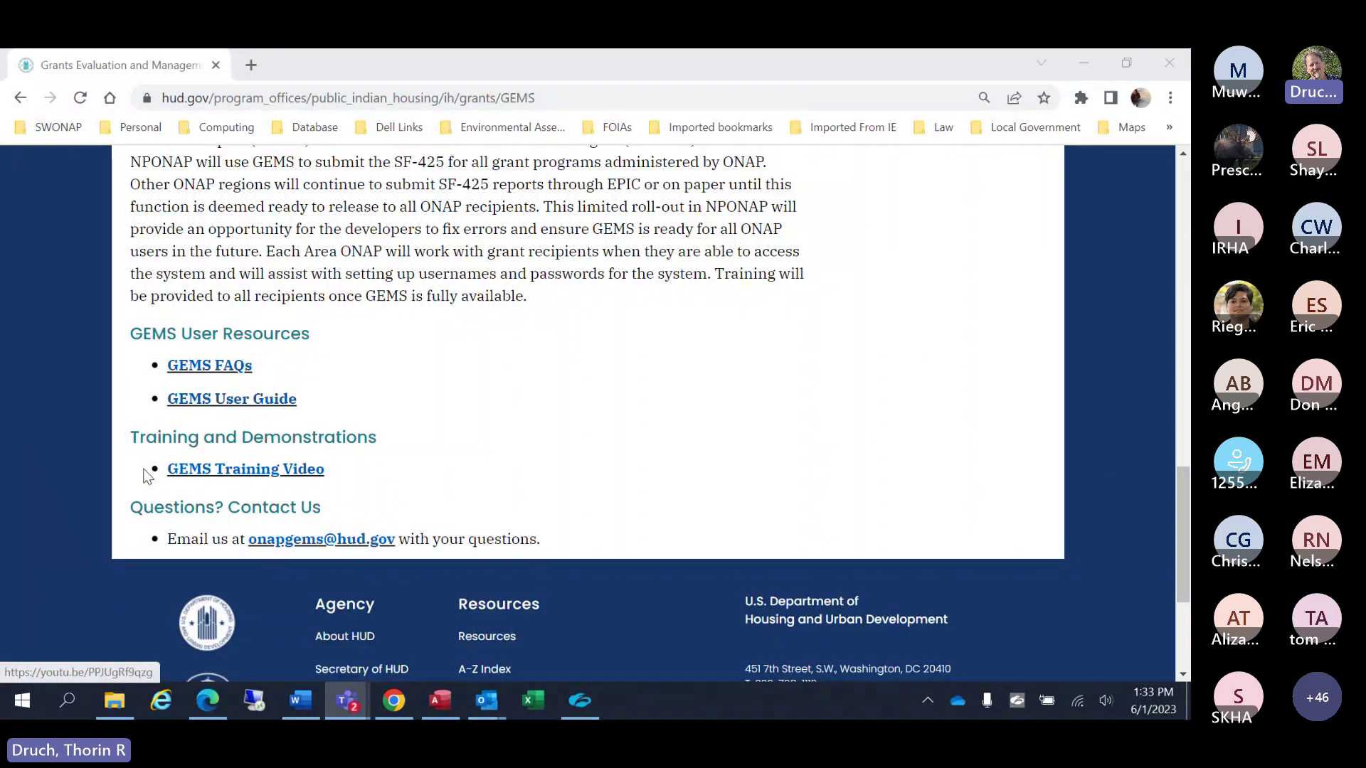
{"action": "left_click", "coordinate": [260, 475]}
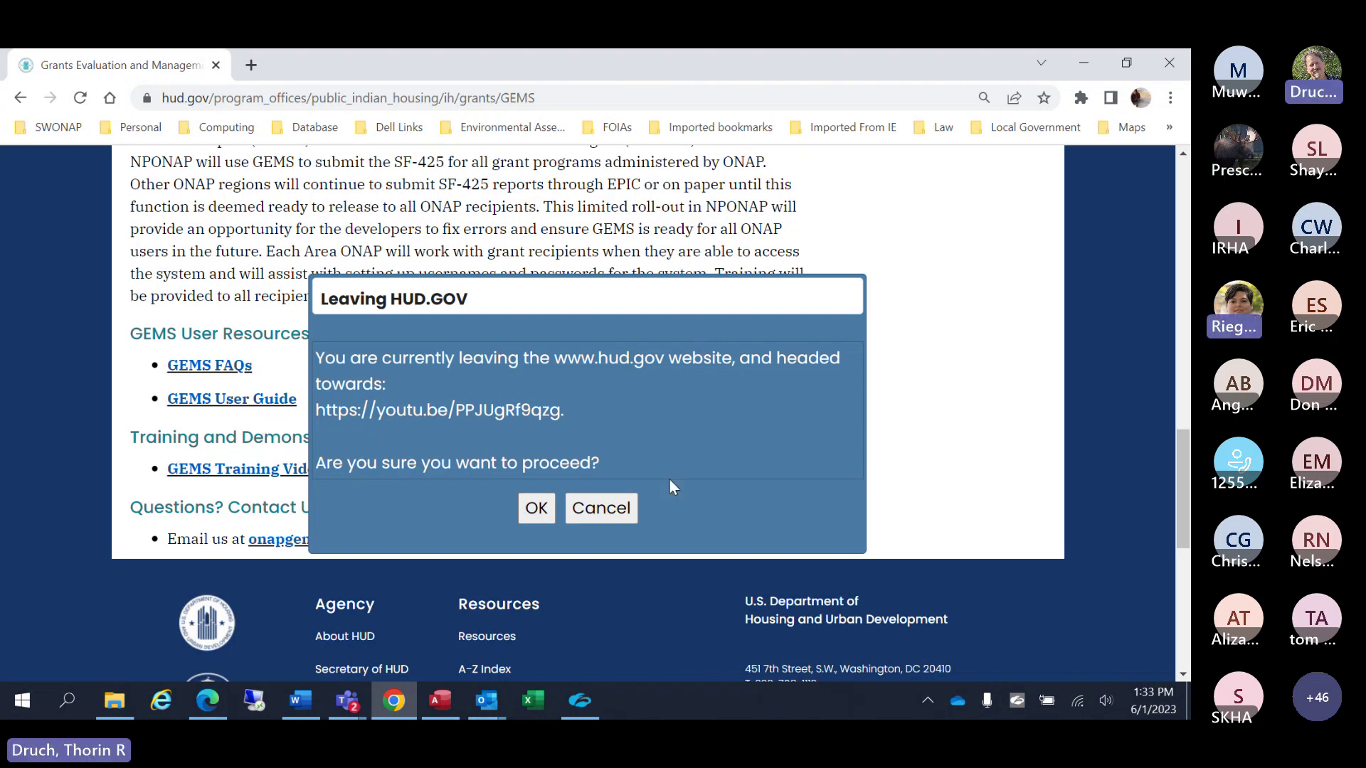
{"action": "left_click", "coordinate": [611, 510]}
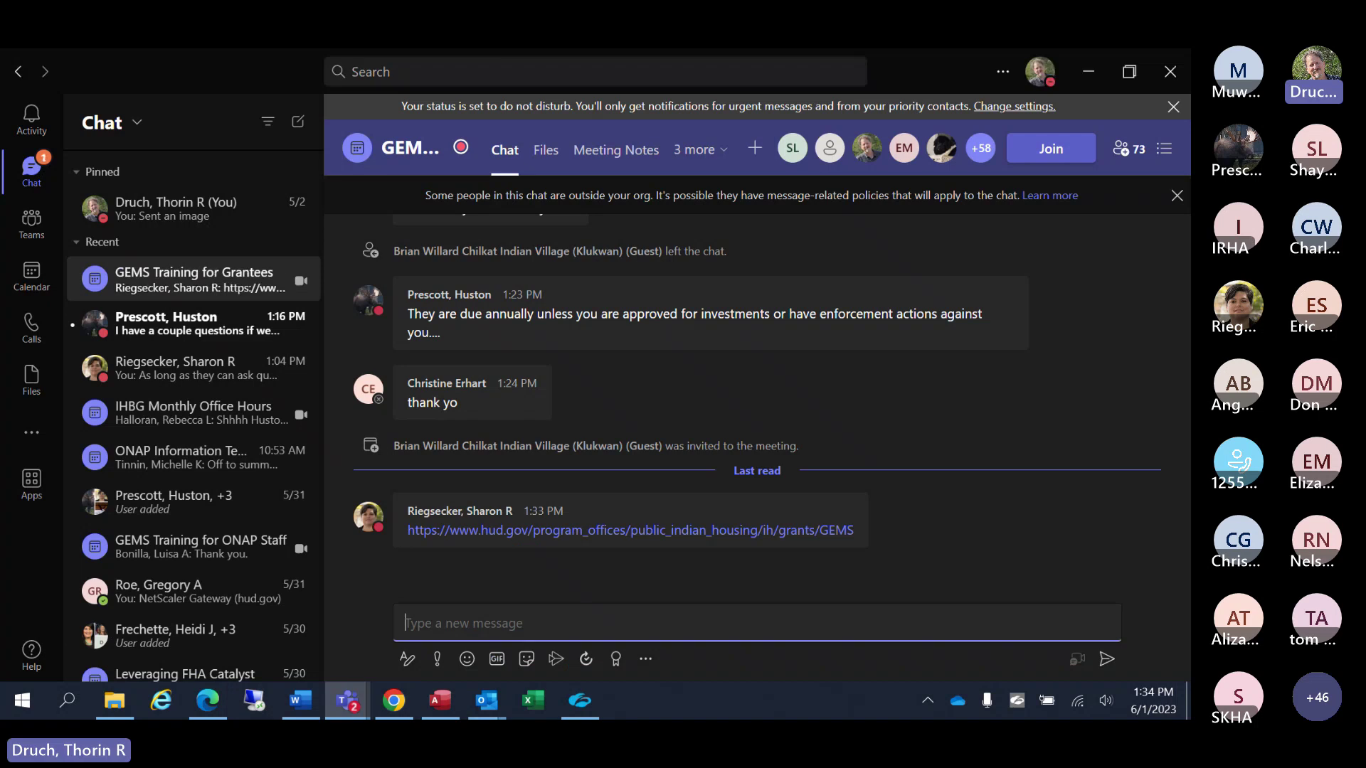
Post the hud.gov GEMS page link in the Teams meeting chat, then minimize Teams
{"action": "left_click", "coordinate": [464, 633]}
{"action": "type", "text": "https://www.hud.gov/program_offices/public_indian_housing/ih/grants/GEMS"}
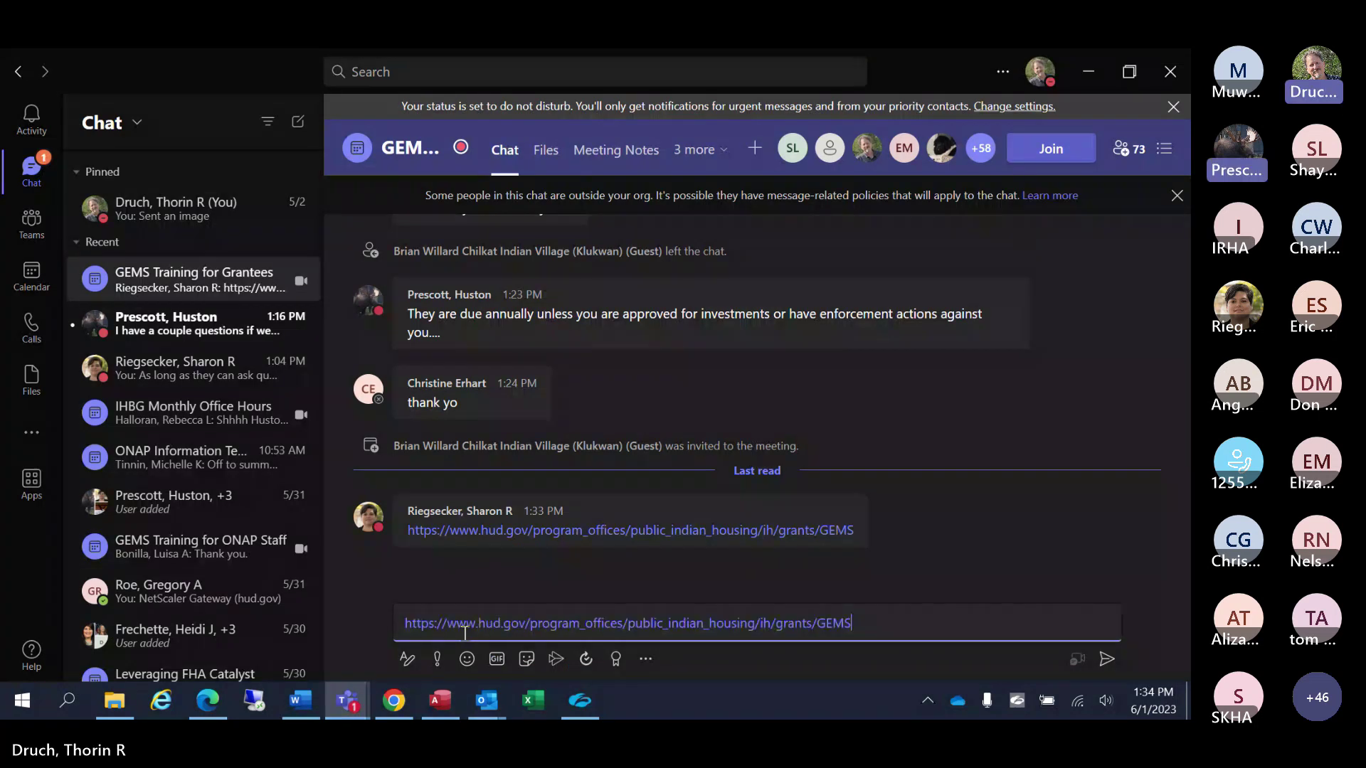
{"action": "key", "text": "Return"}
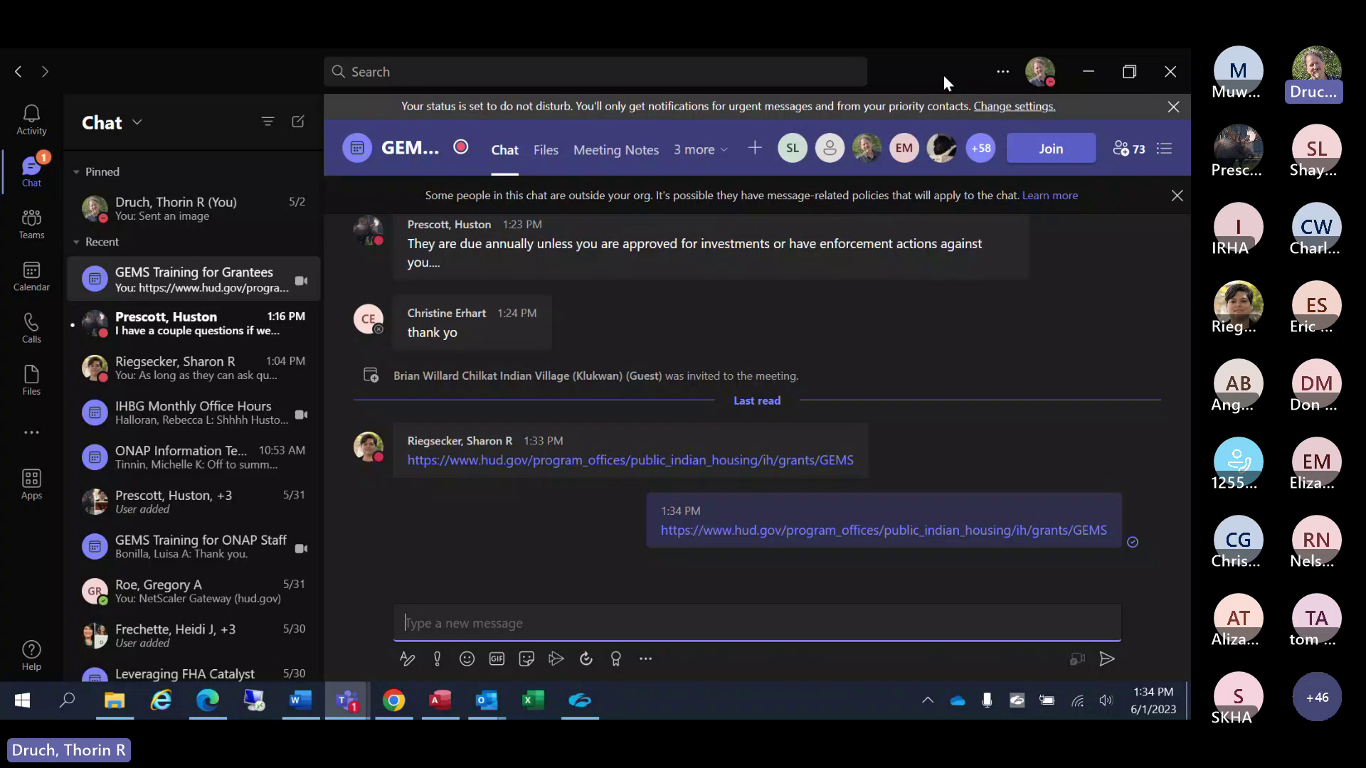
{"action": "key", "text": "super+Down"}
{"action": "key", "text": "super+Down"}
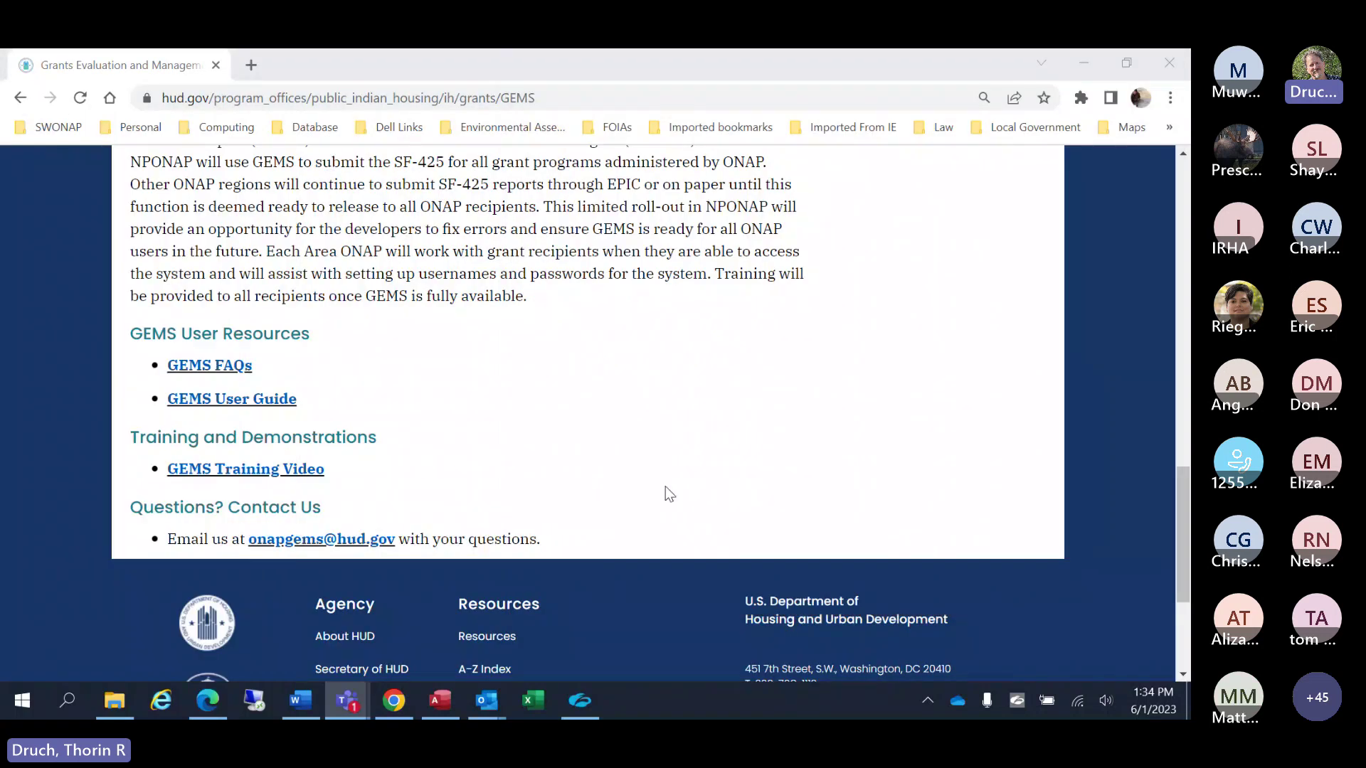
{"action": "scroll", "coordinate": [640, 470], "scroll_direction": "up", "scroll_amount": 1}
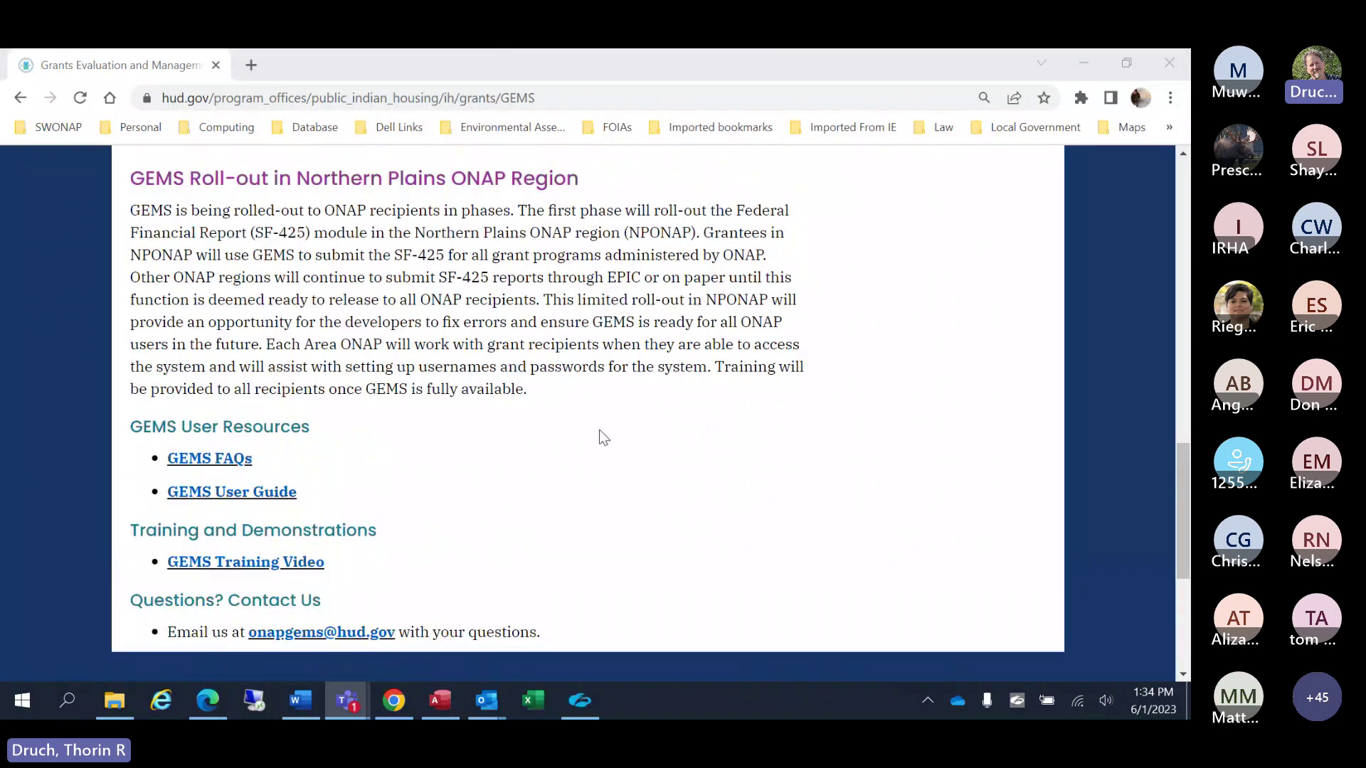